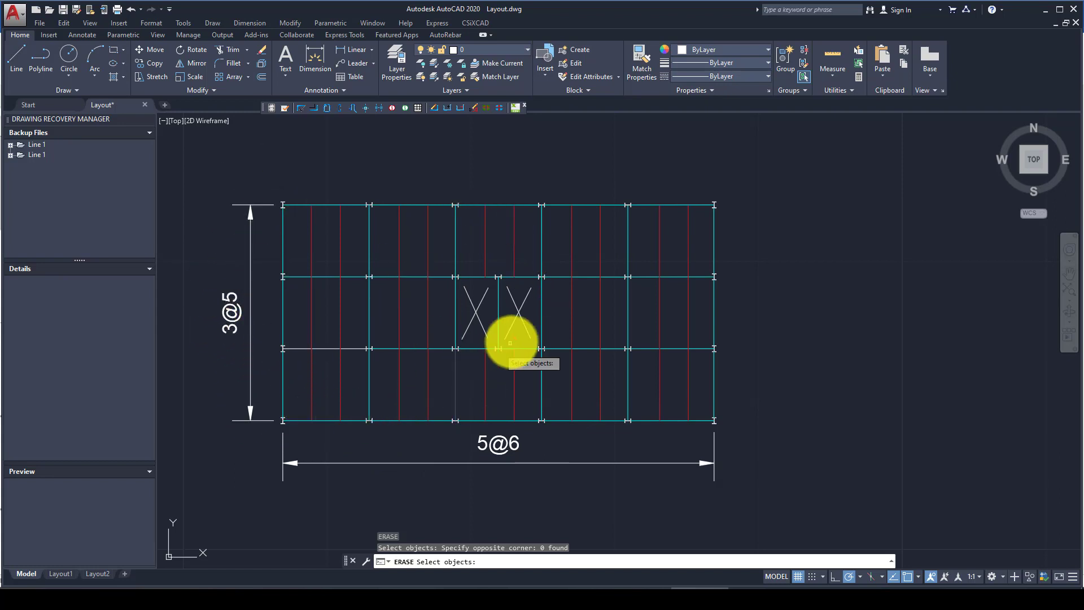
Step: Examine the floor layout's bays, and switch to the Word document to review the beam, secondary beam, bracing and column sections
{"action": "scroll", "coordinate": [466, 316], "scroll_direction": "up", "scroll_amount": 2}
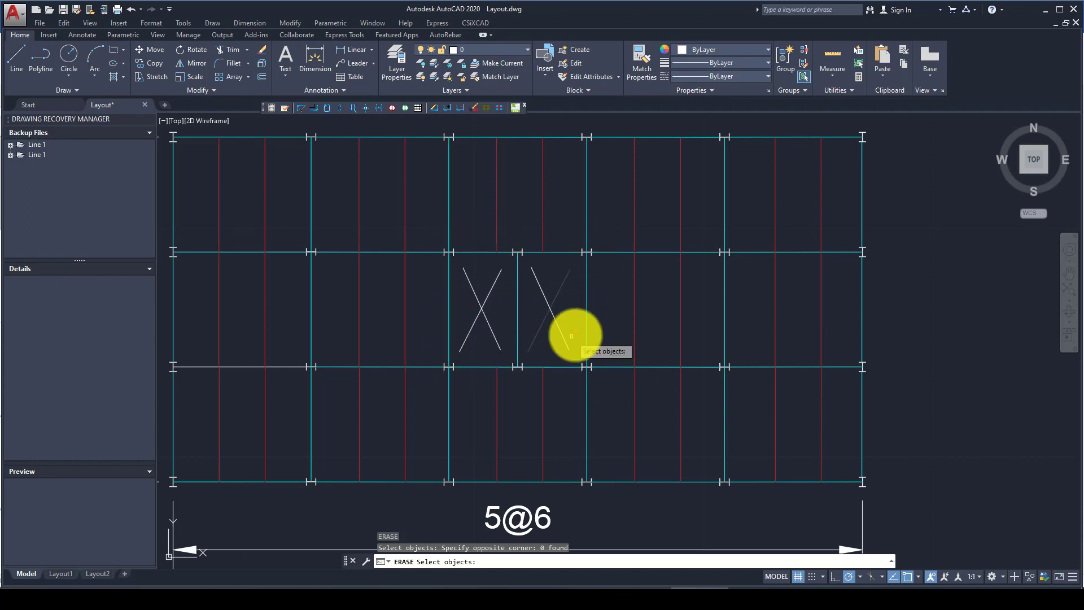
{"action": "scroll", "coordinate": [480, 226], "scroll_direction": "down", "scroll_amount": 2}
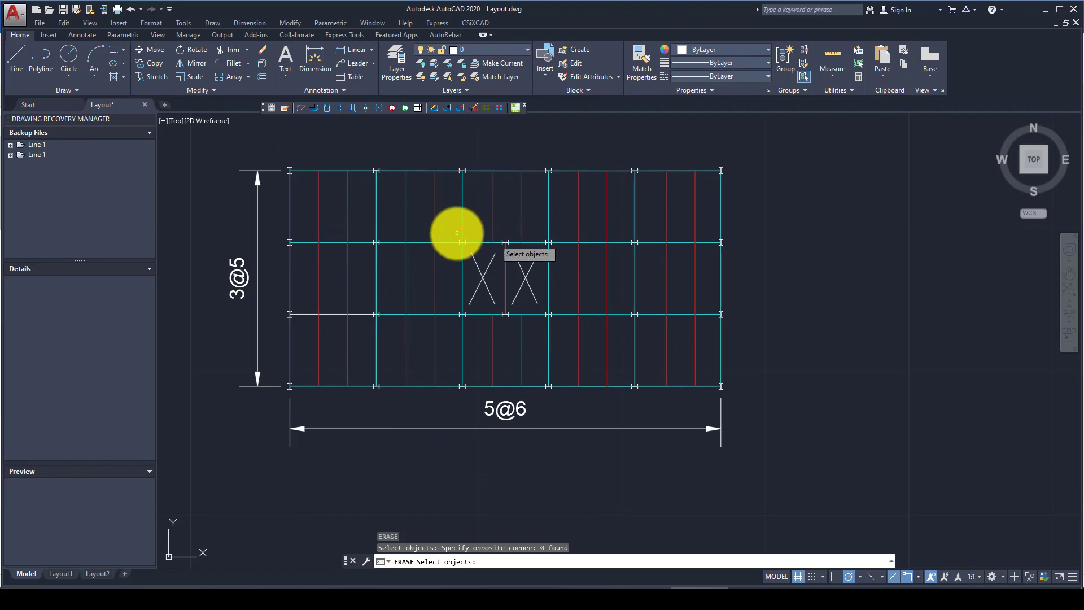
{"action": "left_click", "coordinate": [361, 586]}
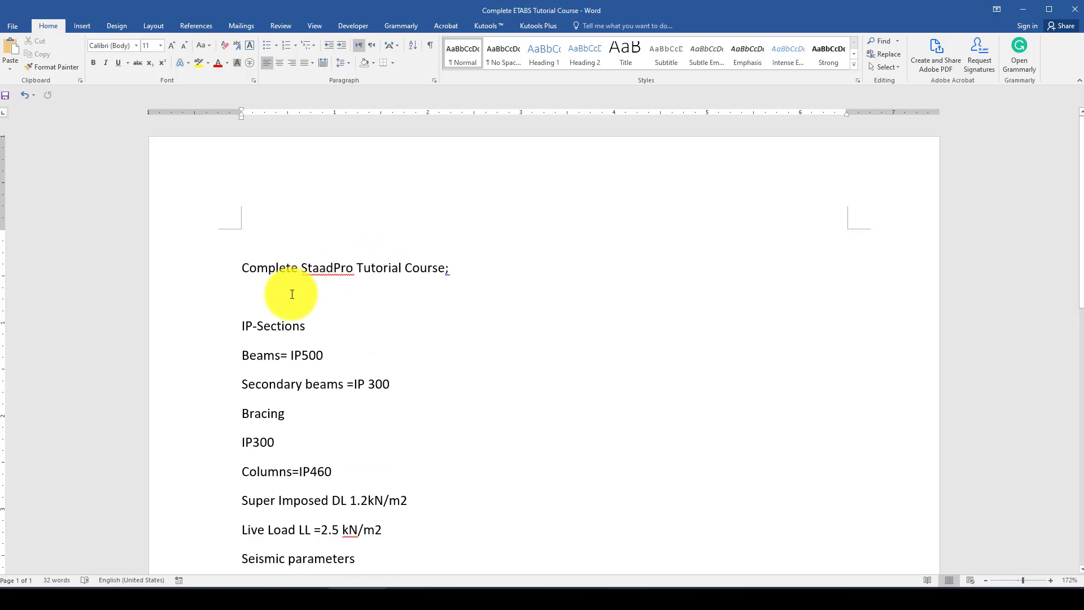
{"action": "scroll", "coordinate": [305, 305], "scroll_direction": "down", "scroll_amount": 2}
{"action": "left_click_drag", "start_coordinate": [316, 280], "coordinate": [249, 276]}
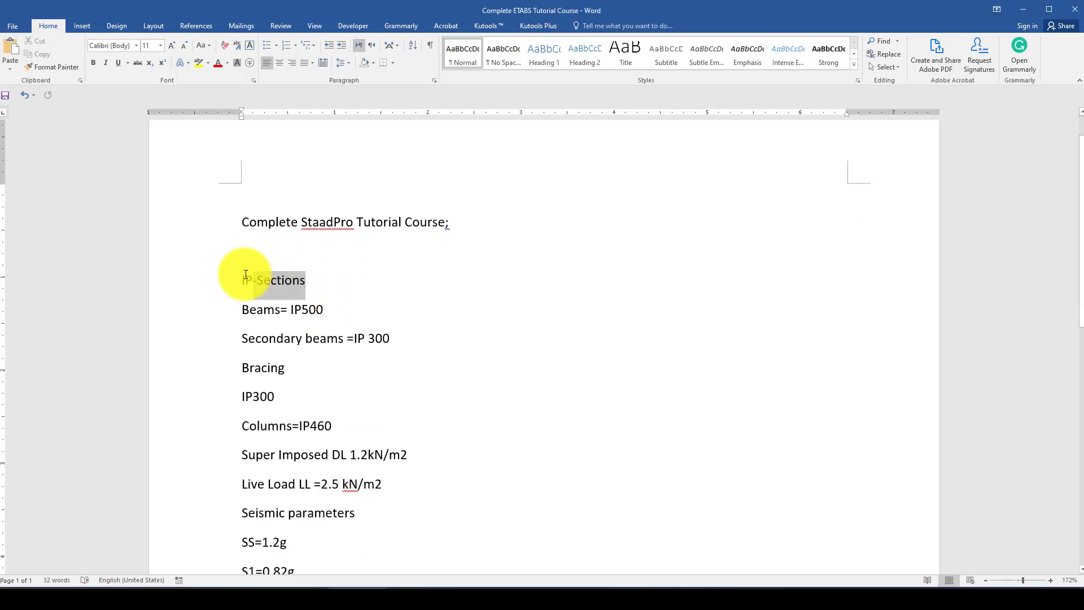
{"action": "left_click_drag", "start_coordinate": [323, 309], "coordinate": [300, 311]}
{"action": "scroll", "coordinate": [416, 310], "scroll_direction": "down", "scroll_amount": 4}
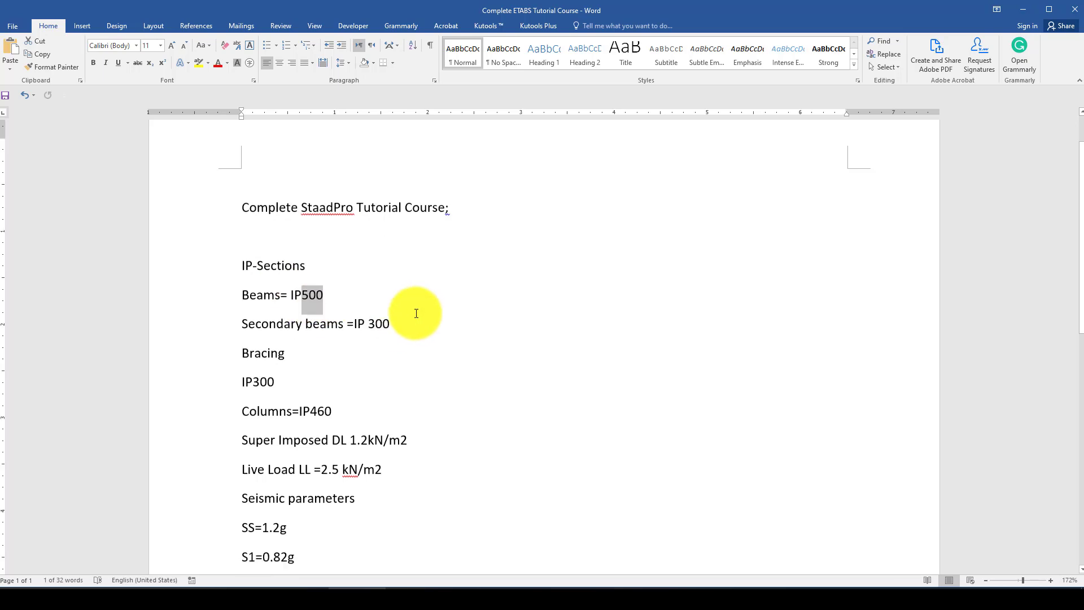
{"action": "left_click_drag", "start_coordinate": [389, 247], "coordinate": [370, 246]}
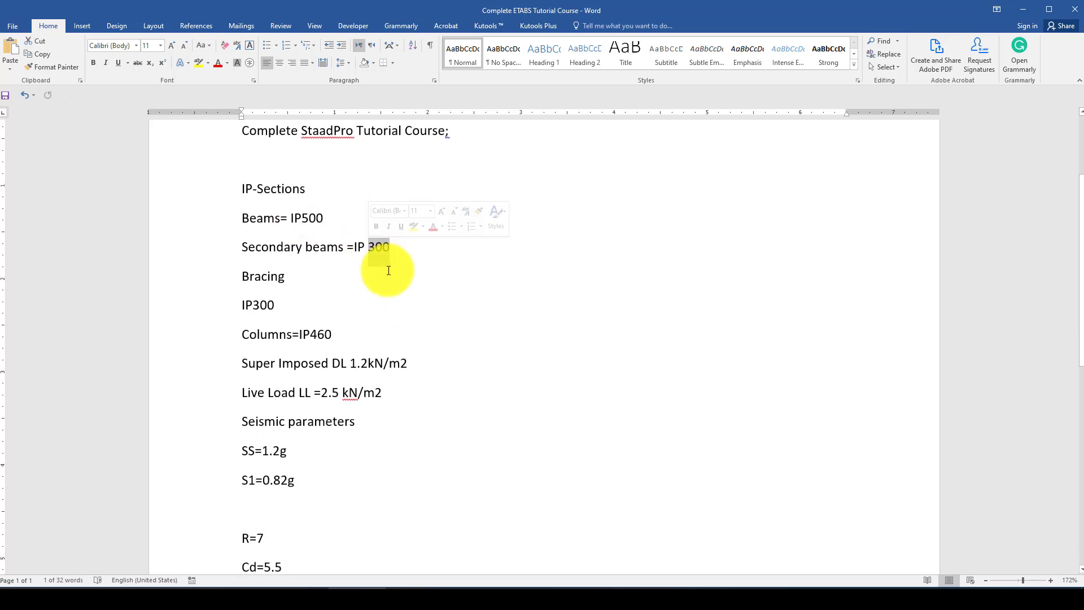
{"action": "left_click_drag", "start_coordinate": [334, 335], "coordinate": [315, 335]}
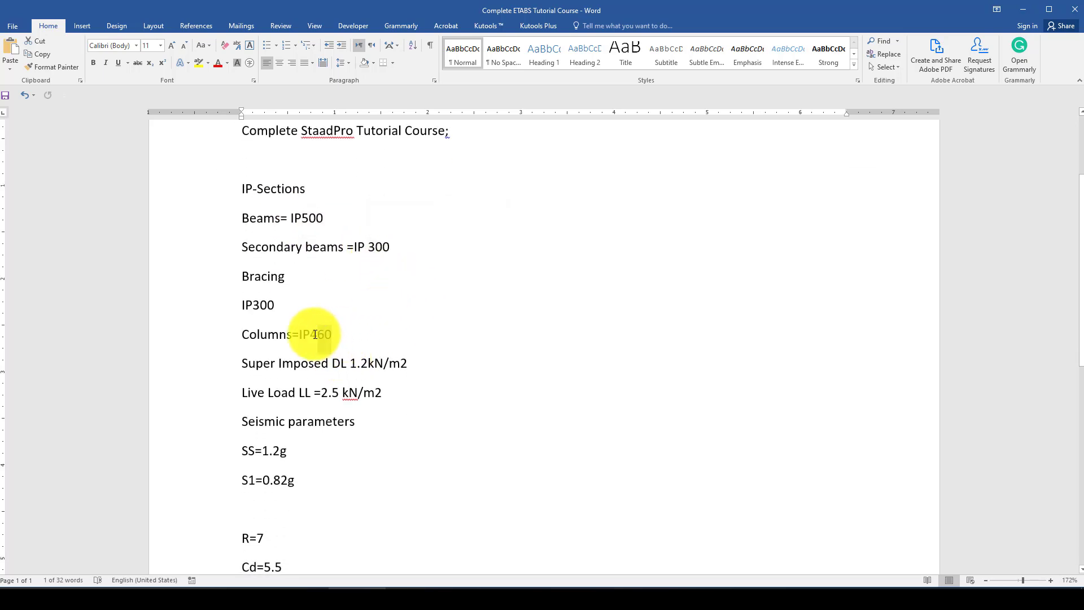
Step: Review the superimposed dead load, live load and the SS and S1 seismic parameters in the document
{"action": "scroll", "coordinate": [361, 344], "scroll_direction": "down", "scroll_amount": 6}
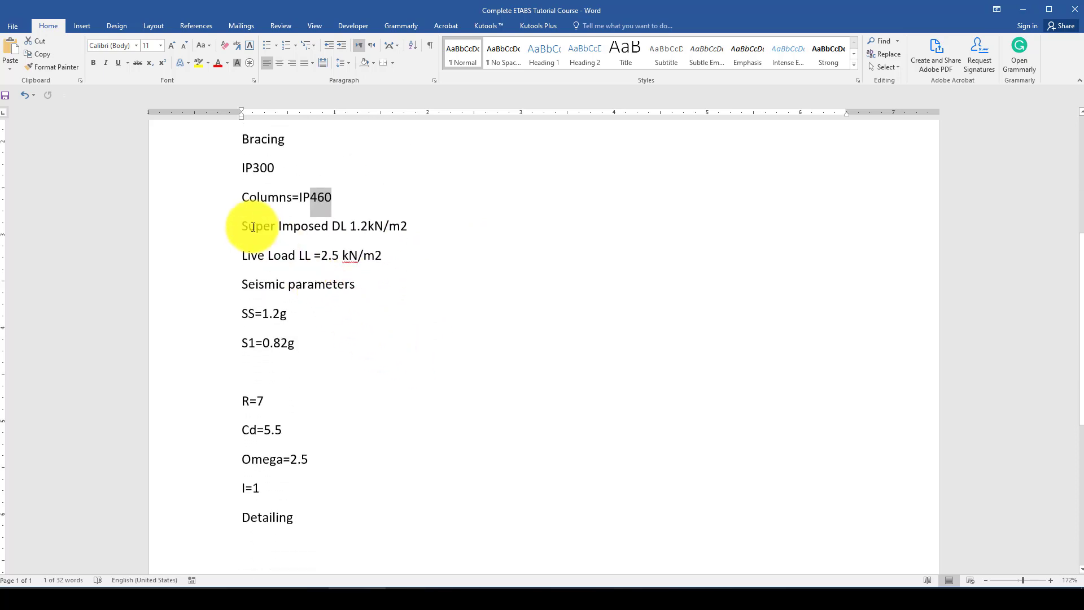
{"action": "left_click_drag", "start_coordinate": [242, 225], "coordinate": [417, 223]}
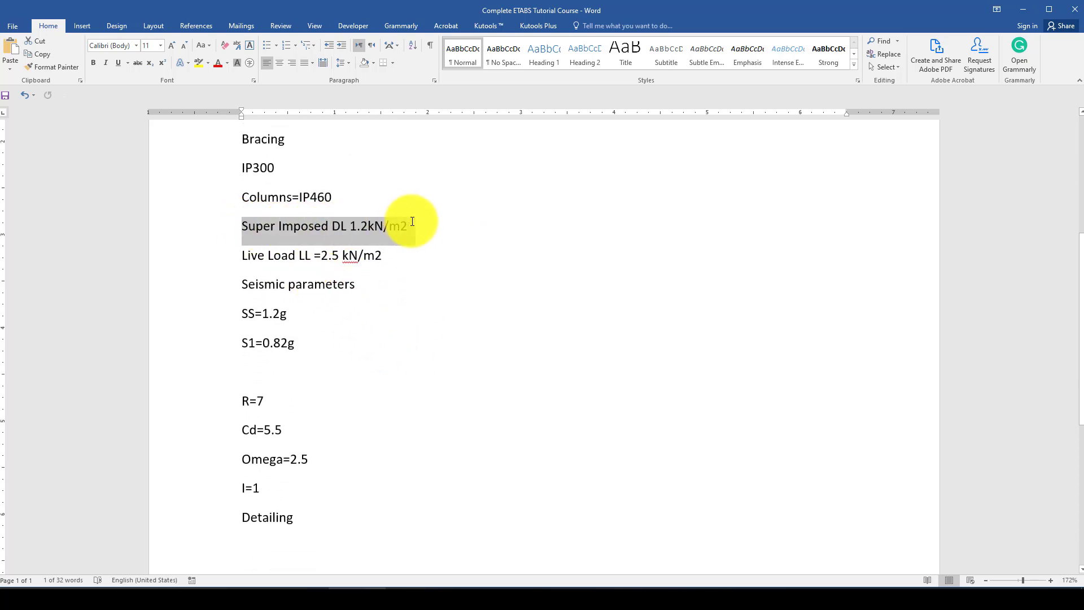
{"action": "left_click_drag", "start_coordinate": [243, 255], "coordinate": [399, 259]}
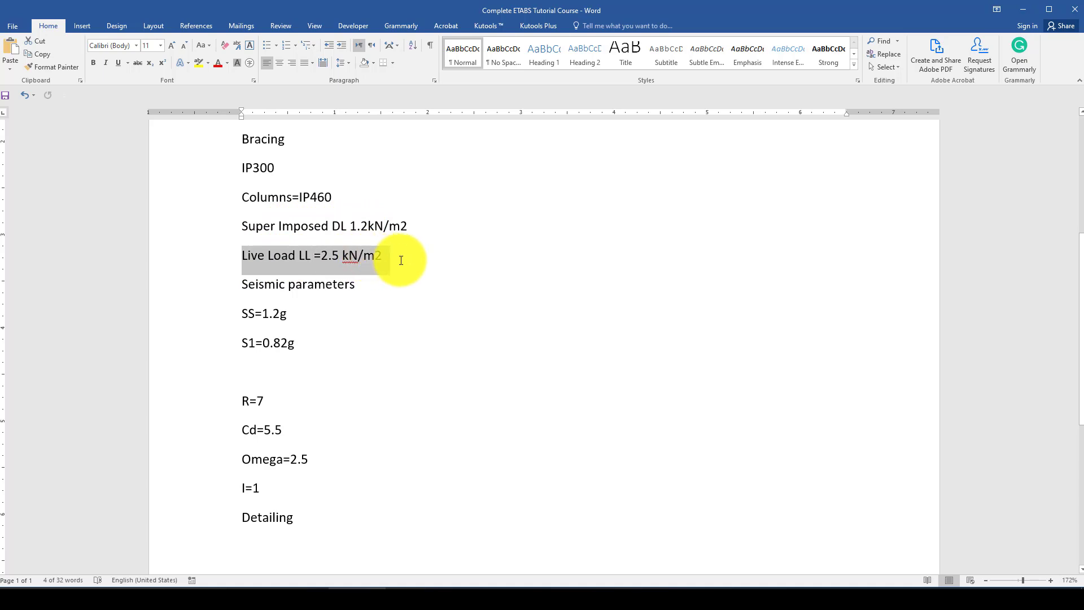
{"action": "left_click_drag", "start_coordinate": [243, 284], "coordinate": [367, 283]}
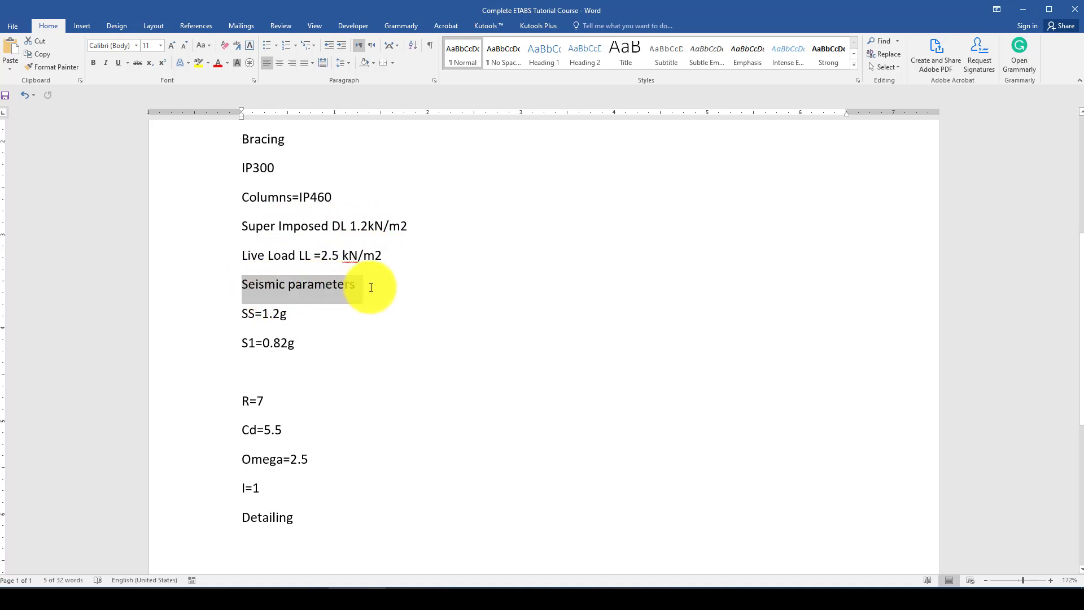
{"action": "left_click_drag", "start_coordinate": [243, 343], "coordinate": [292, 343]}
{"action": "scroll", "coordinate": [305, 412], "scroll_direction": "down", "scroll_amount": 3}
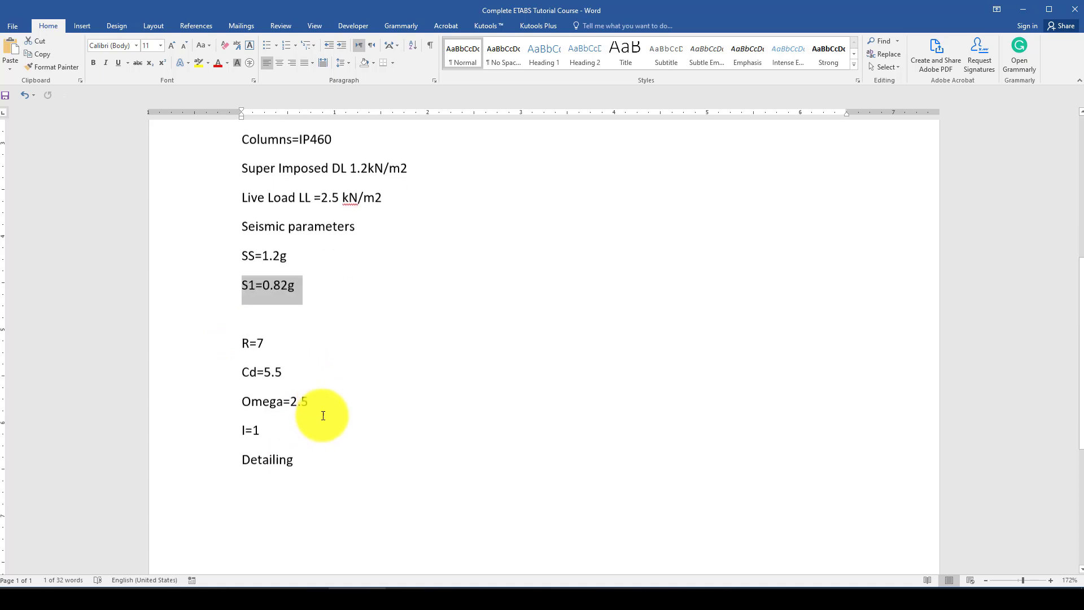
Step: Review the R, Cd, Omega and I seismic factors and the detailing item at the end of the list
{"action": "left_click", "coordinate": [241, 296]}
{"action": "left_click_drag", "start_coordinate": [241, 301], "coordinate": [266, 411]}
{"action": "left_click", "coordinate": [269, 397]}
{"action": "left_click", "coordinate": [247, 307]}
{"action": "left_click", "coordinate": [267, 415]}
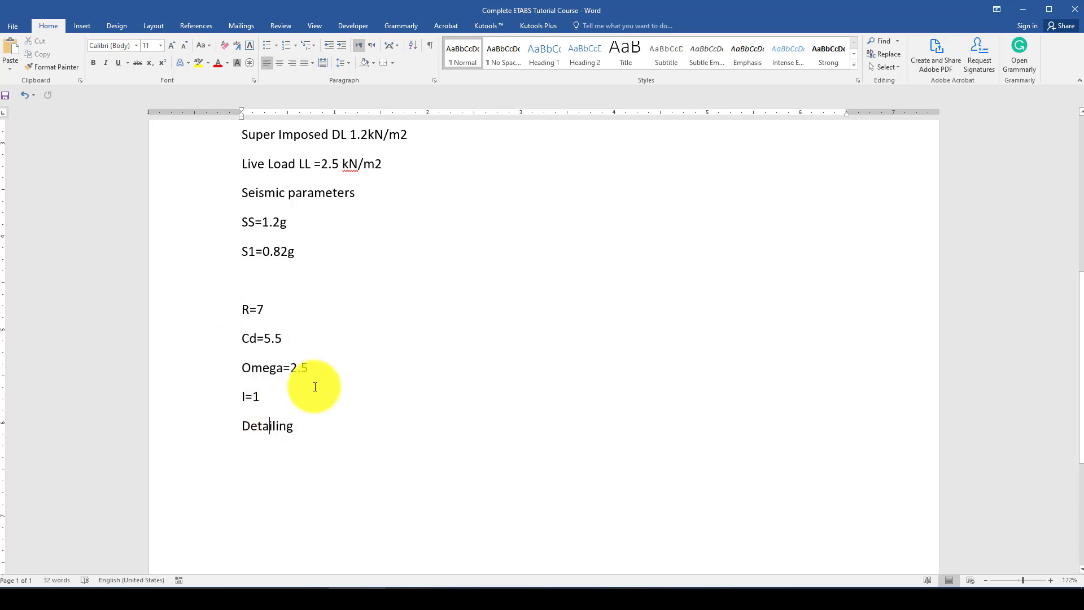
{"action": "left_click_drag", "start_coordinate": [241, 427], "coordinate": [309, 427]}
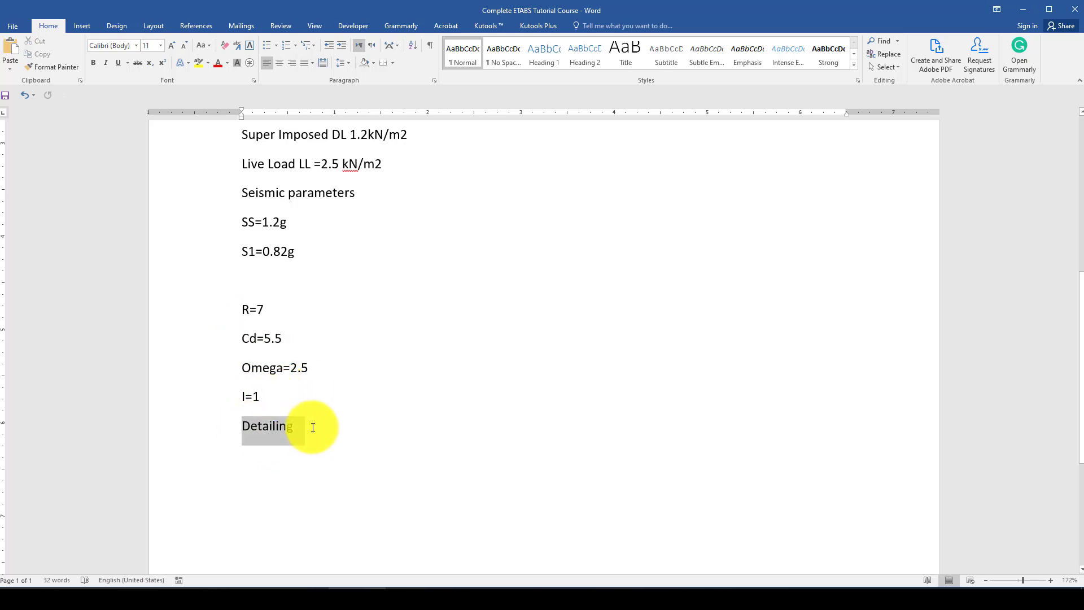
{"action": "left_click", "coordinate": [472, 465]}
Step: Switch to STAAD.Pro and create a new analytical model with metric units and the file name StaadPro_CompleteTutorial
{"action": "mouse_move", "coordinate": [634, 588]}
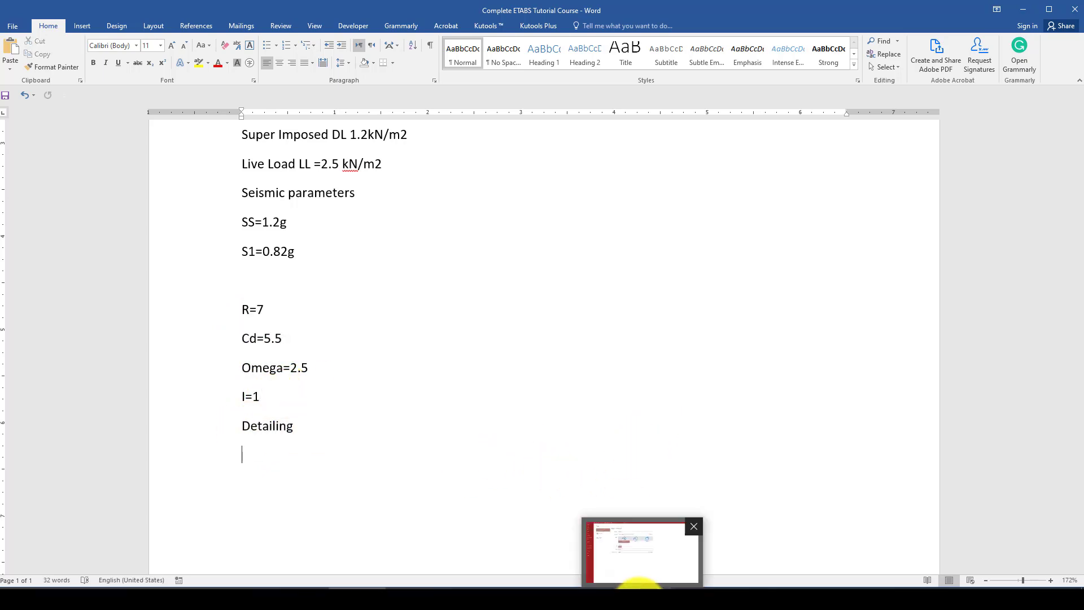
{"action": "left_click", "coordinate": [633, 506]}
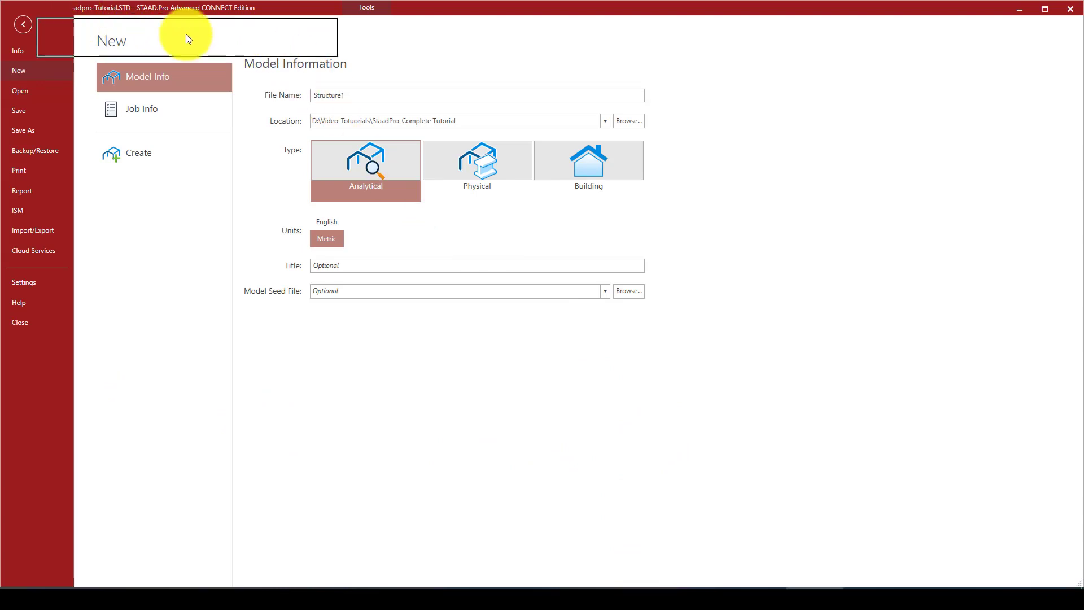
{"action": "left_click_drag", "start_coordinate": [374, 92], "coordinate": [293, 98]}
{"action": "type", "text": "St"}
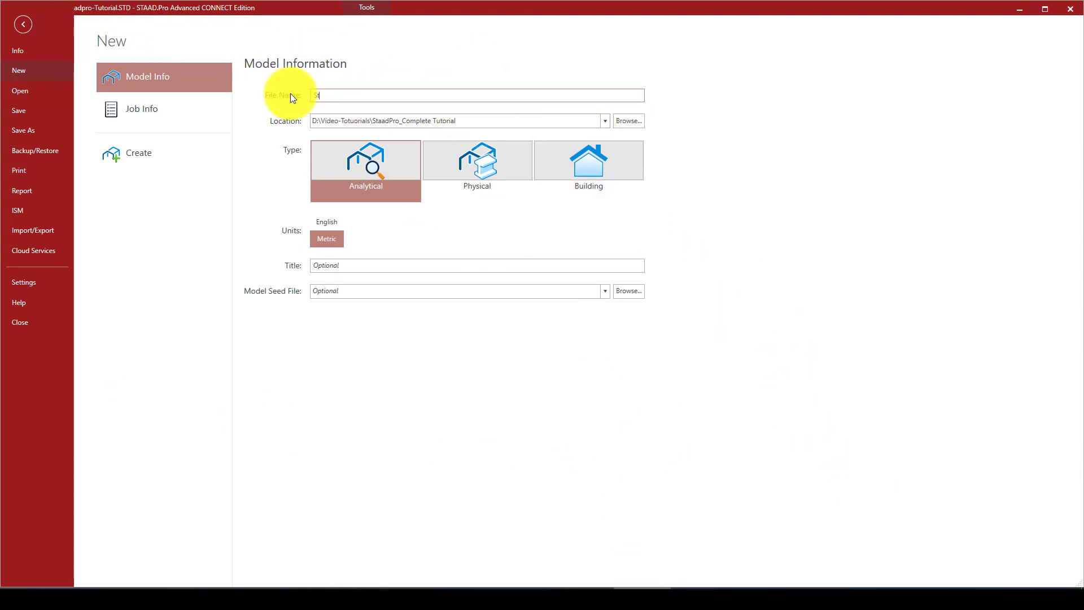
{"action": "type", "text": "aadPro_CompleteT"}
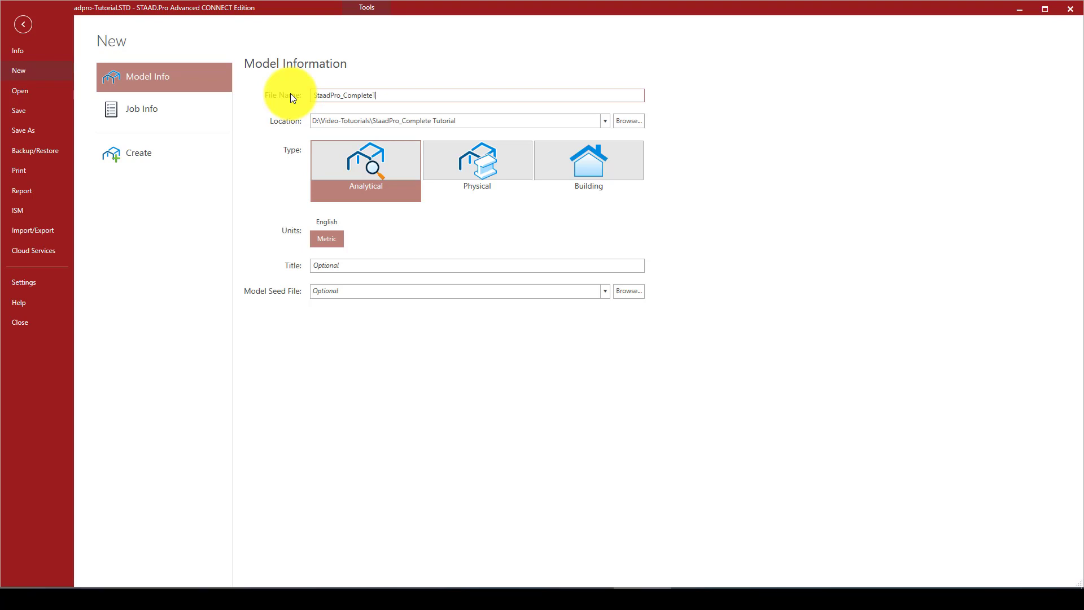
{"action": "type", "text": "utorial"}
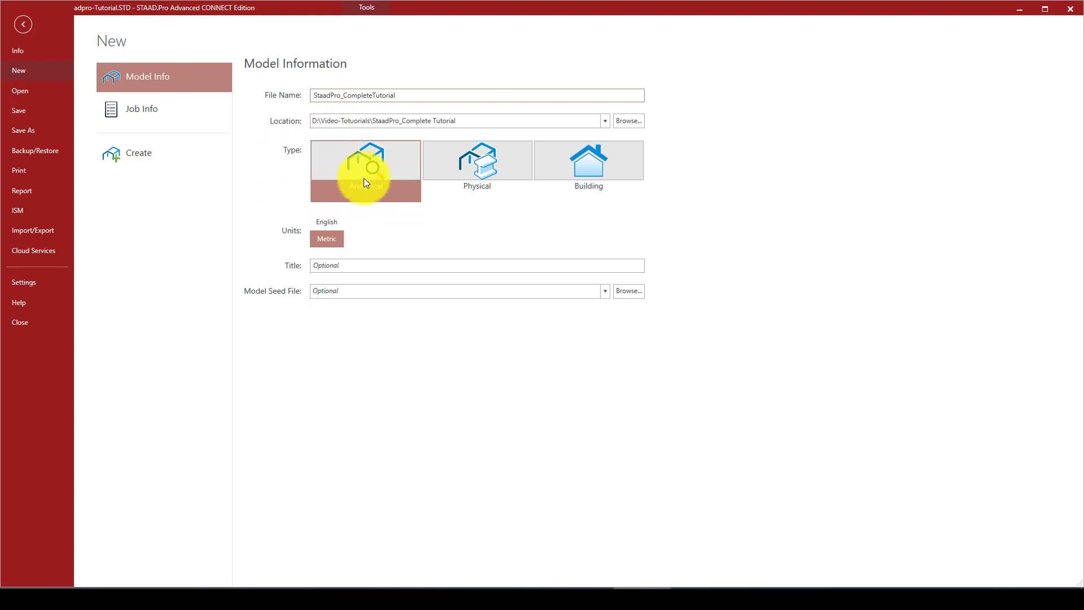
{"action": "left_click", "coordinate": [122, 154]}
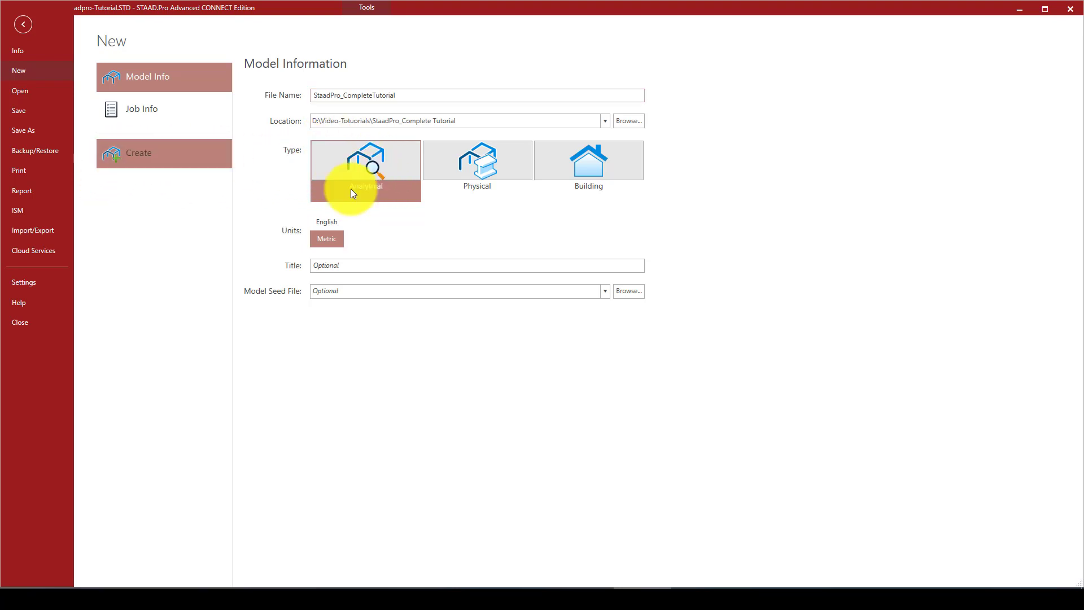
{"action": "left_click", "coordinate": [527, 323]}
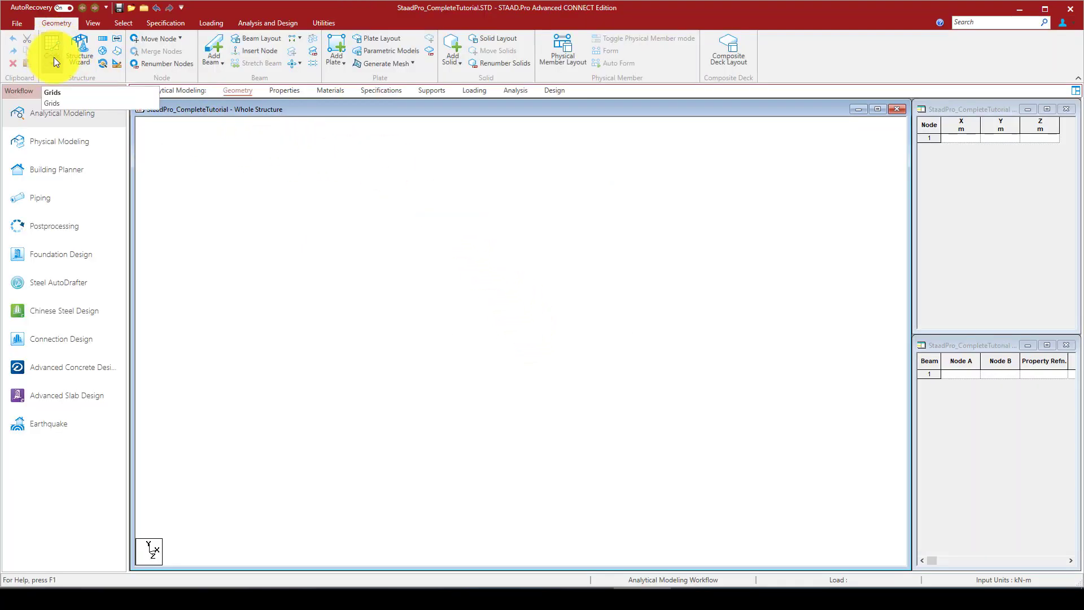
Step: Start a Bay Frame prototype from the Frame Models in the Structure Wizard
{"action": "left_click", "coordinate": [77, 56]}
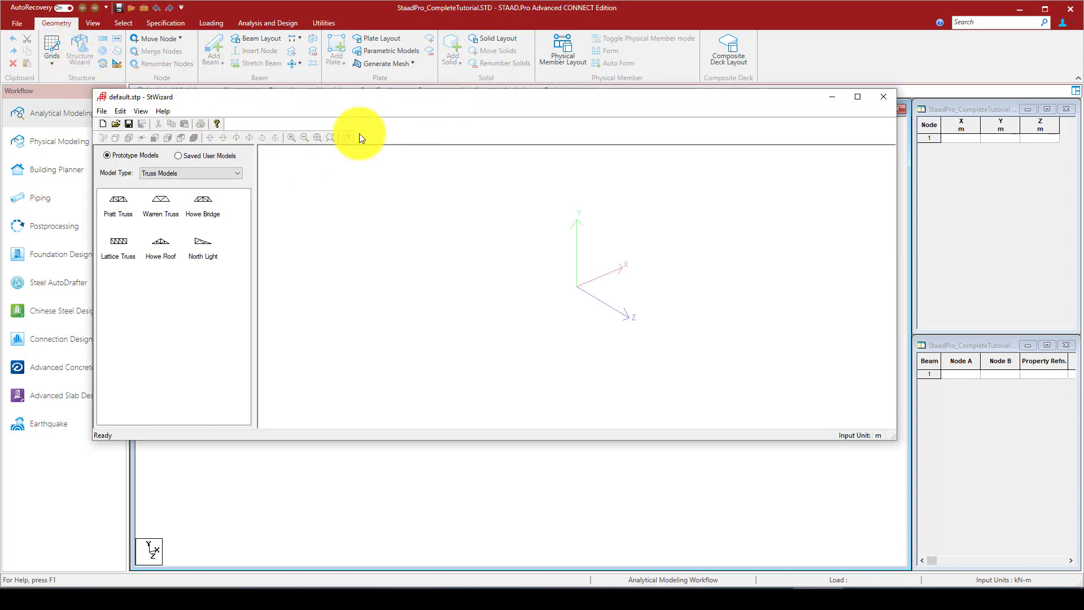
{"action": "left_click", "coordinate": [173, 178]}
{"action": "left_click", "coordinate": [172, 187]}
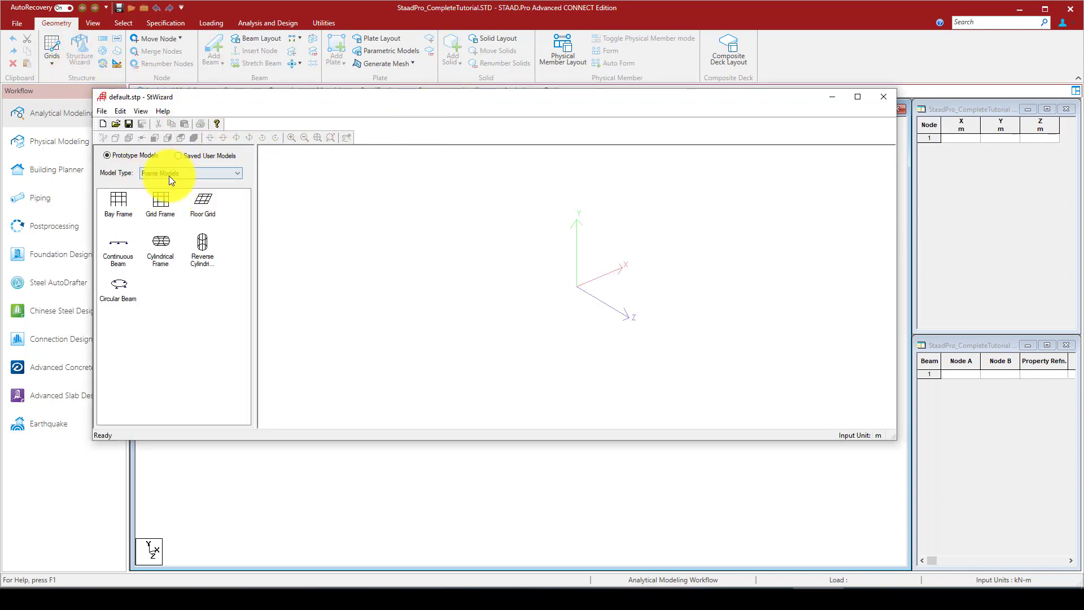
{"action": "double_click", "coordinate": [119, 203]}
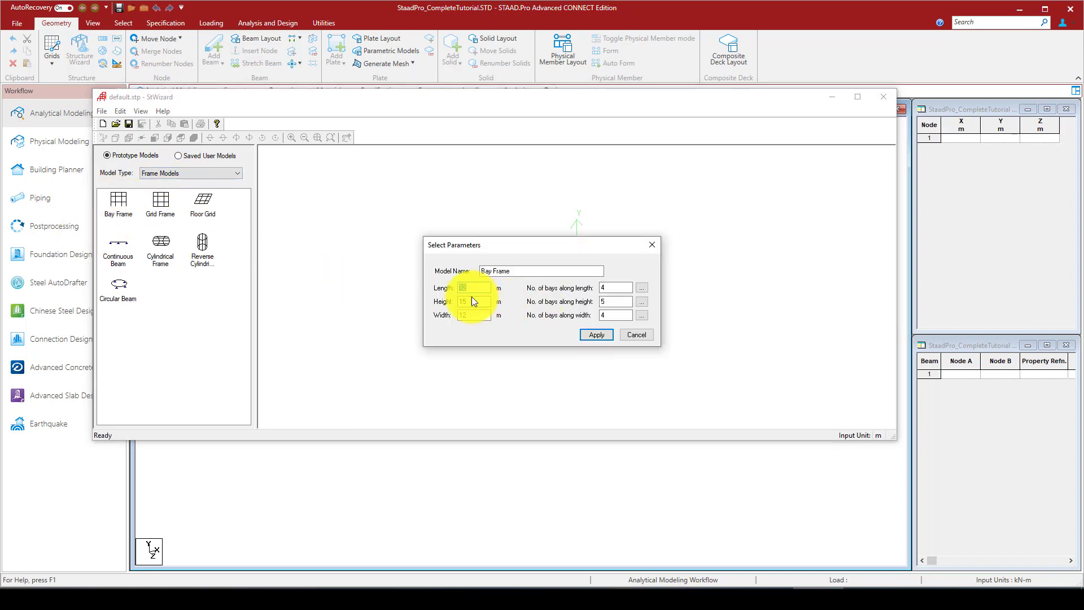
Step: Set the bay frame's length to 30 m with 5 bays and its height to 19.2 m with 6 bays
{"action": "type", "text": "30"}
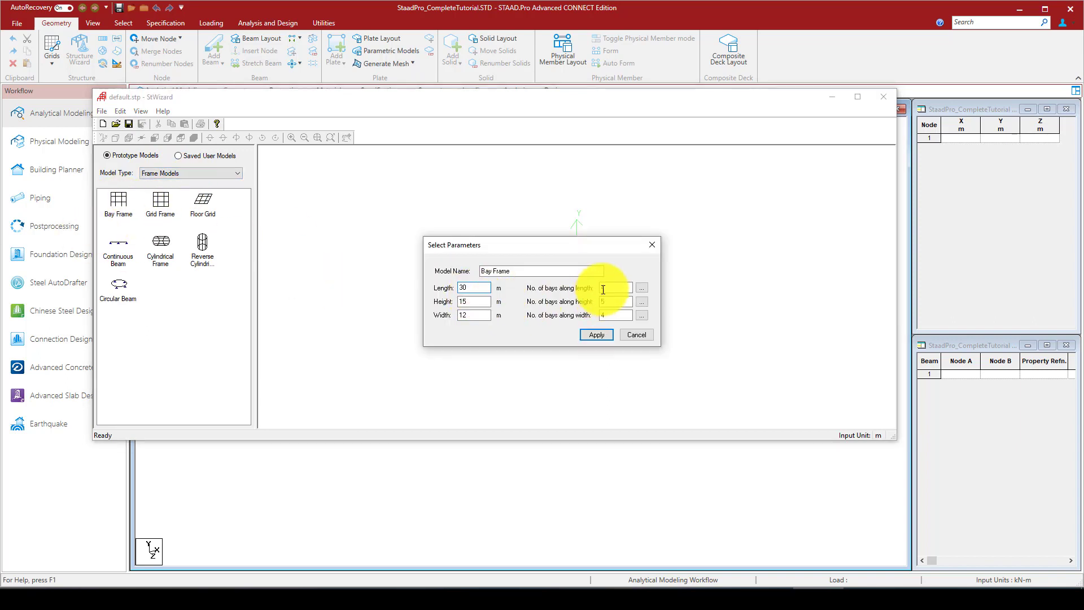
{"action": "type", "text": "5"}
{"action": "double_click", "coordinate": [456, 302]}
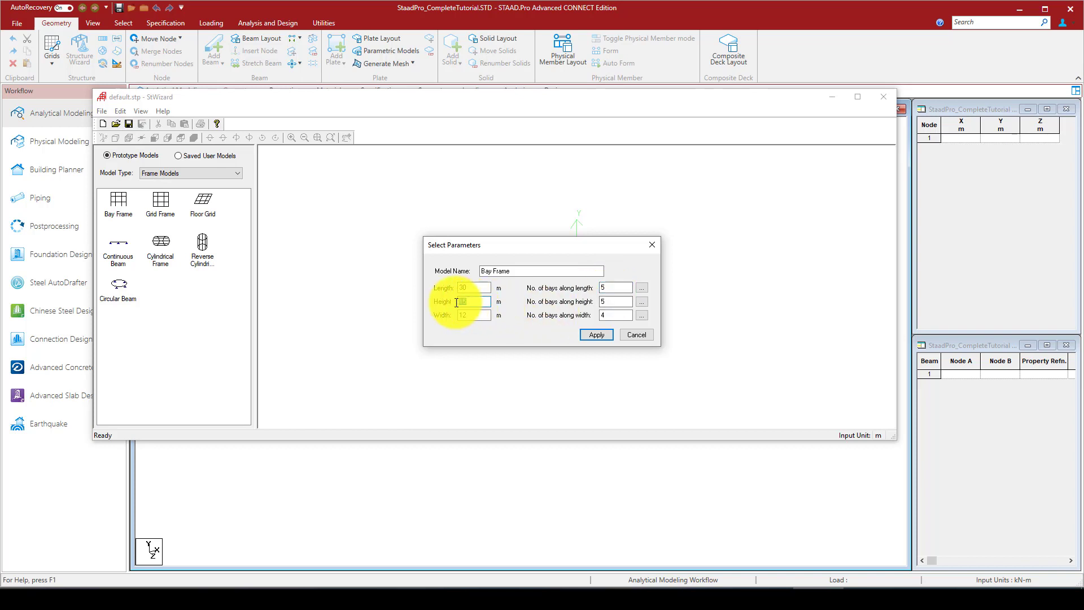
{"action": "type", "text": "19.2"}
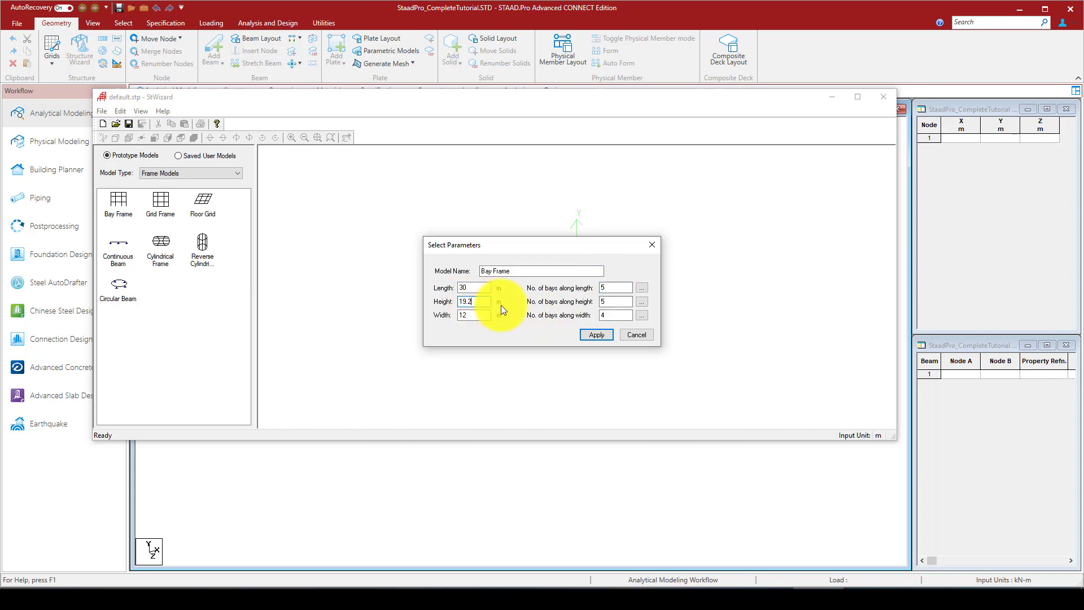
{"action": "double_click", "coordinate": [600, 304]}
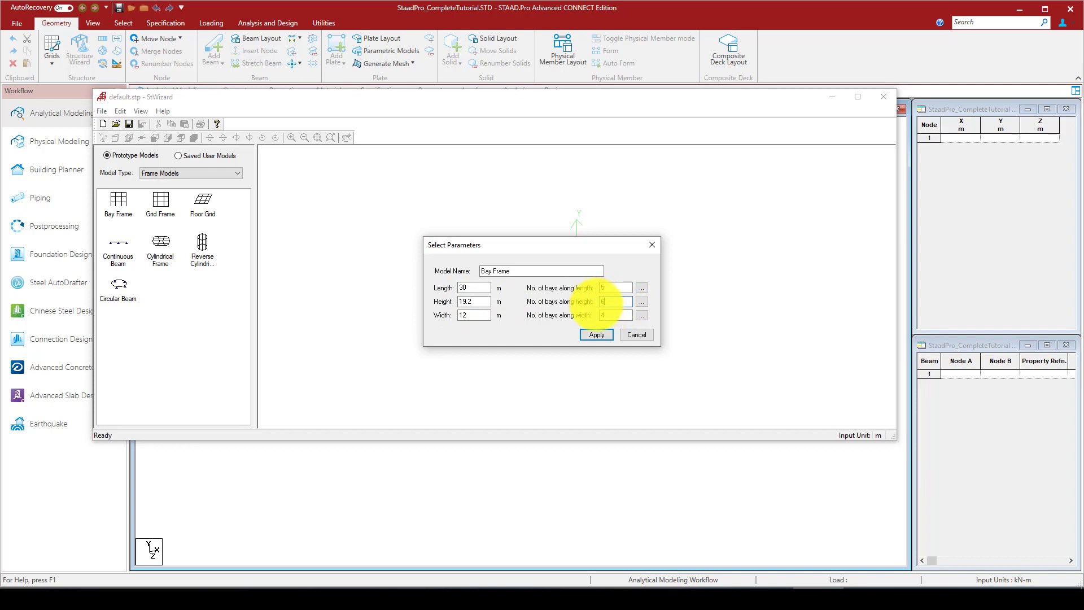
Step: Set the bay frame's width to 15 m with 3 bays and apply the parameters
{"action": "double_click", "coordinate": [462, 315]}
{"action": "type", "text": "1"}
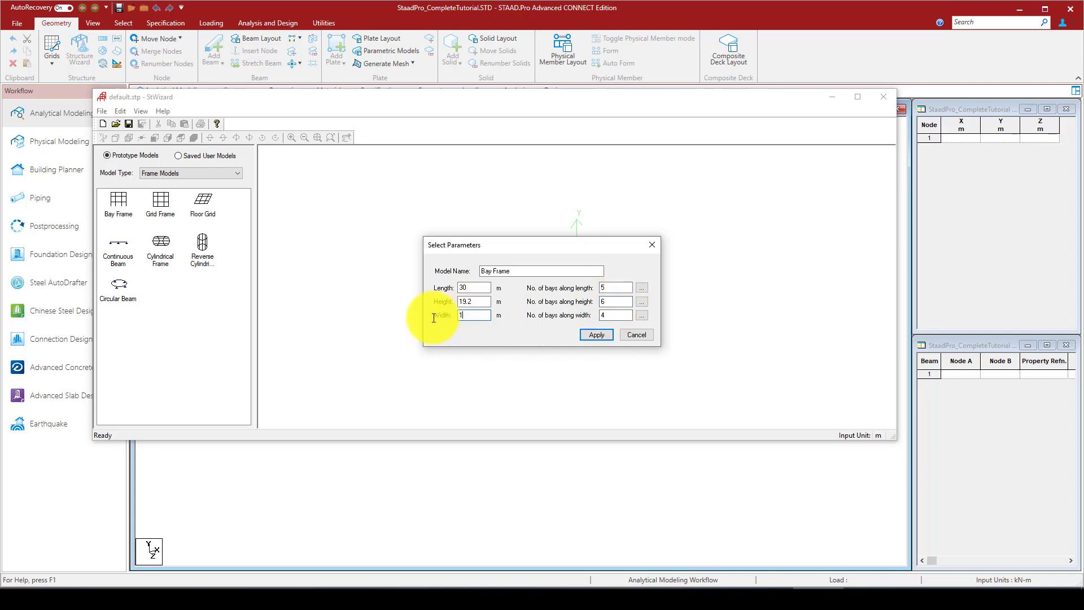
{"action": "type", "text": "5"}
{"action": "double_click", "coordinate": [599, 315]}
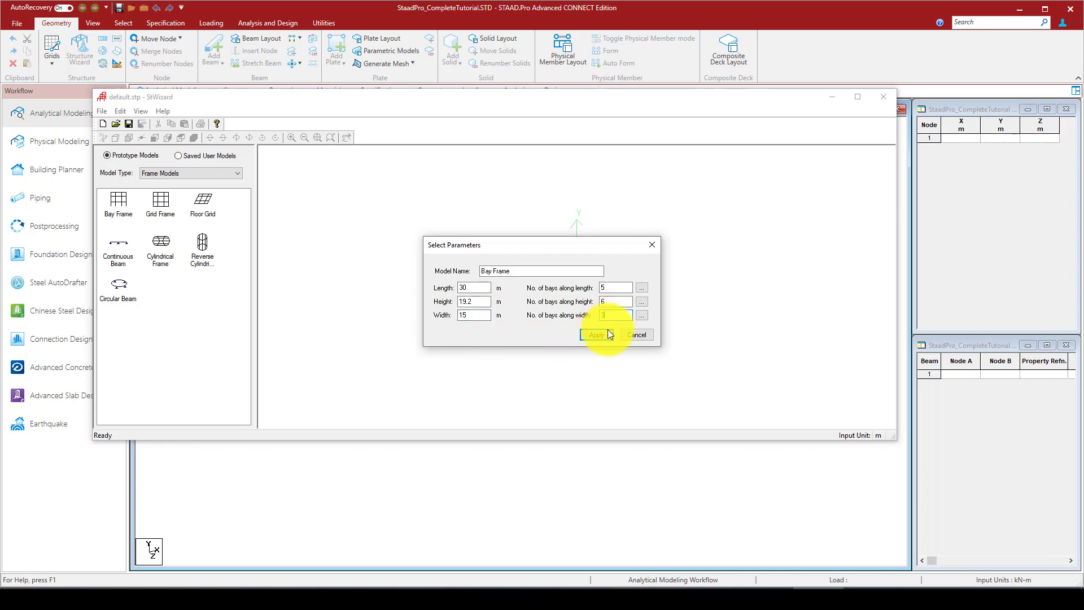
{"action": "left_click", "coordinate": [608, 333]}
Step: Transfer the wizard's bay frame into the main model, pasted at X, Y and Z offsets of 0 m
{"action": "left_click", "coordinate": [882, 97]}
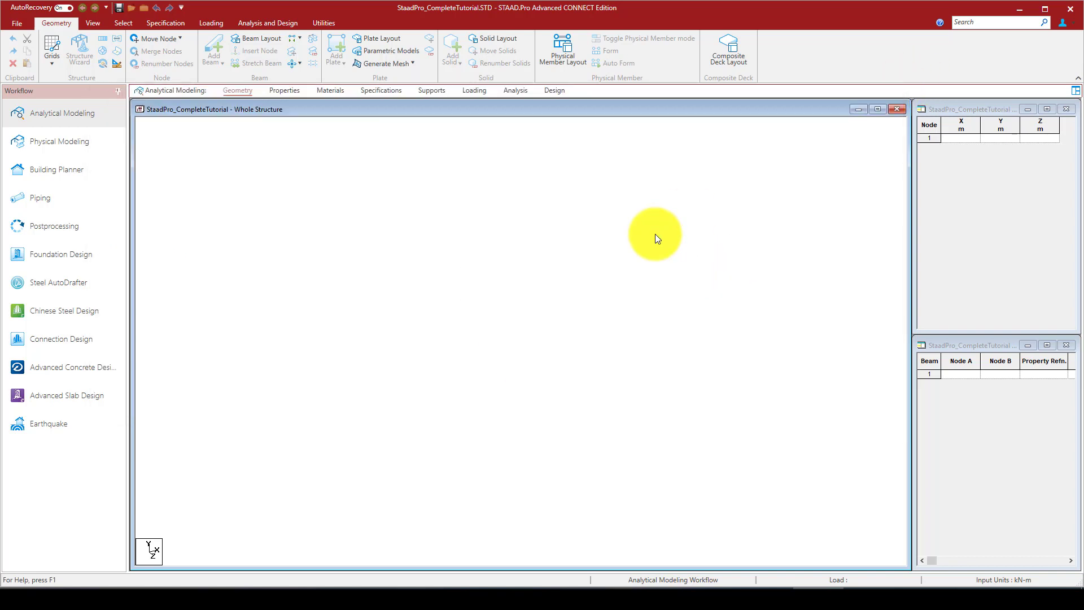
{"action": "left_click", "coordinate": [571, 318]}
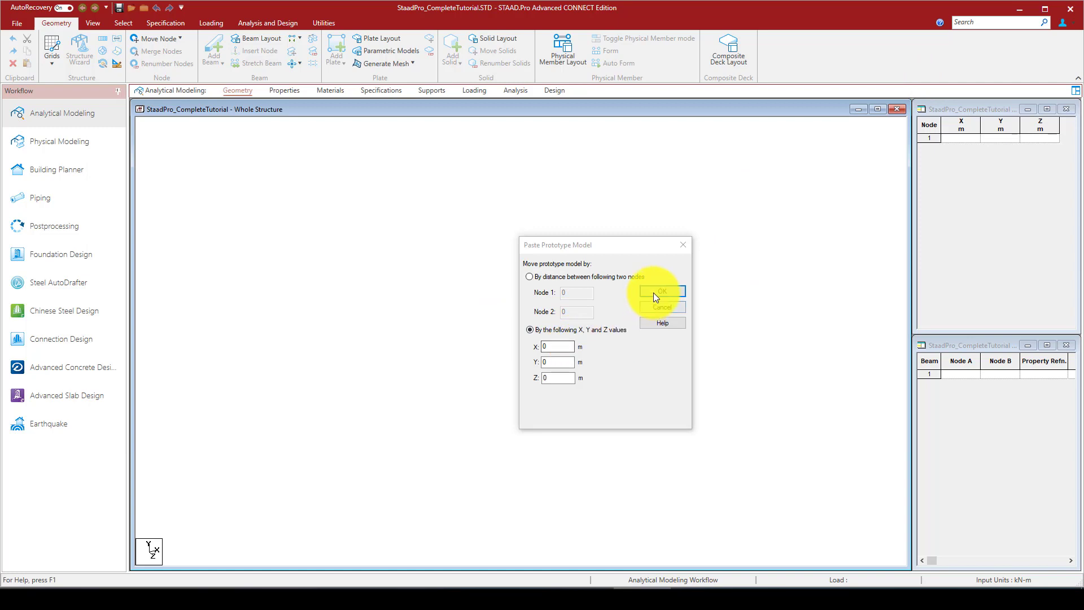
{"action": "left_click", "coordinate": [661, 291]}
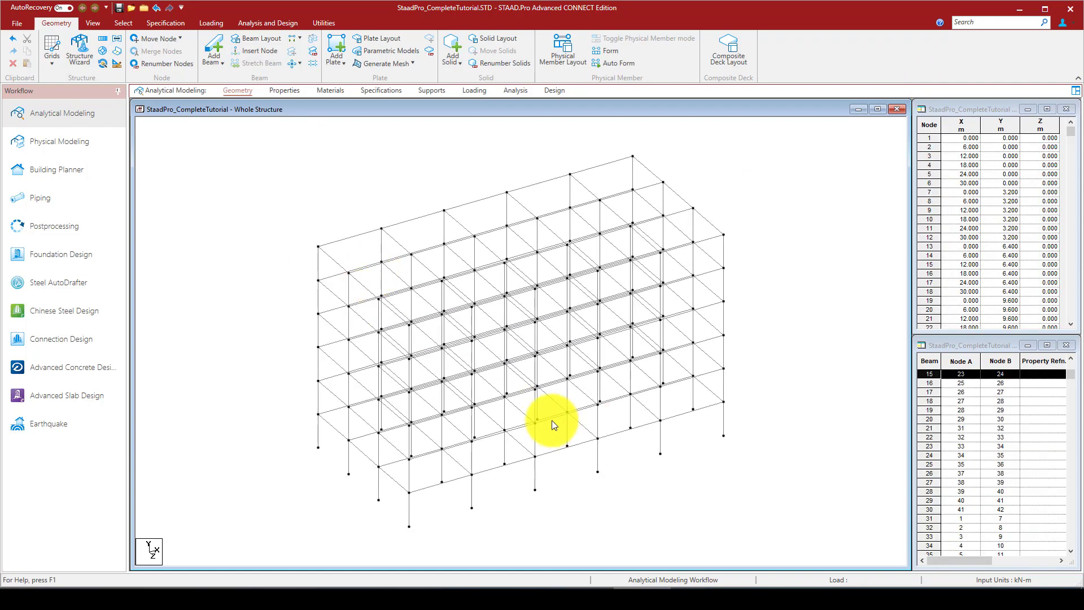
Step: Isolate the middle bay of the third transverse frame over all storeys in a view displayed in the active window
{"action": "scroll", "coordinate": [536, 249], "scroll_direction": "up", "scroll_amount": 1}
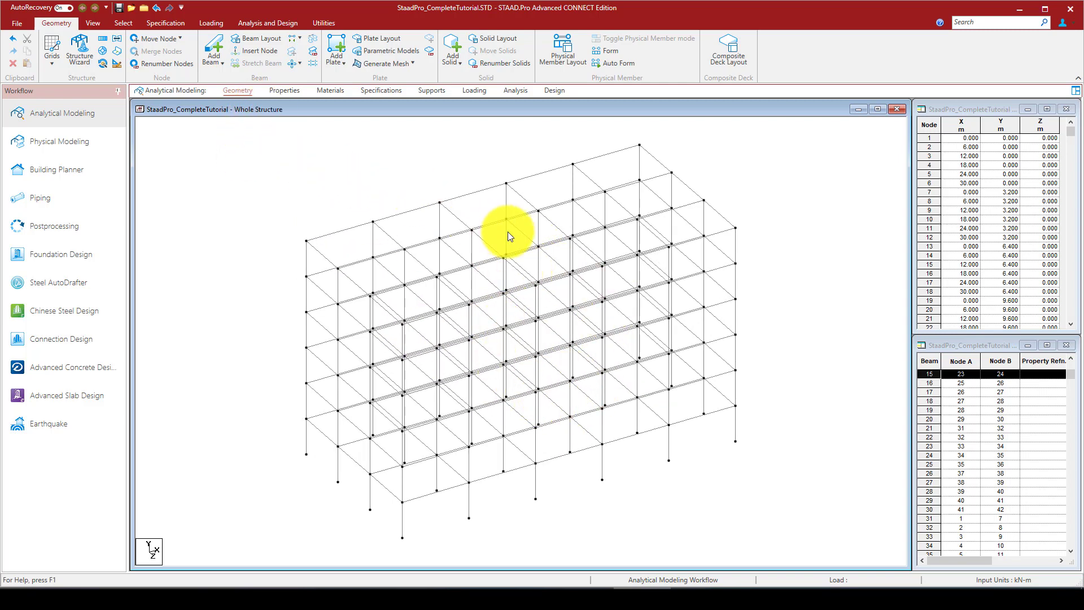
{"action": "left_click", "coordinate": [102, 22]}
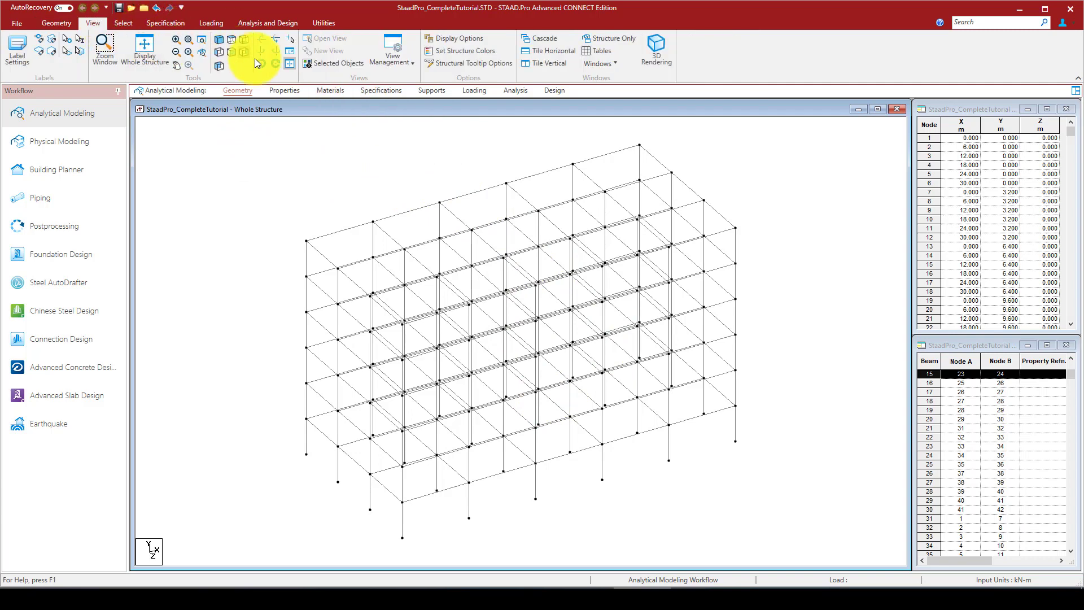
{"action": "left_click", "coordinate": [229, 42]}
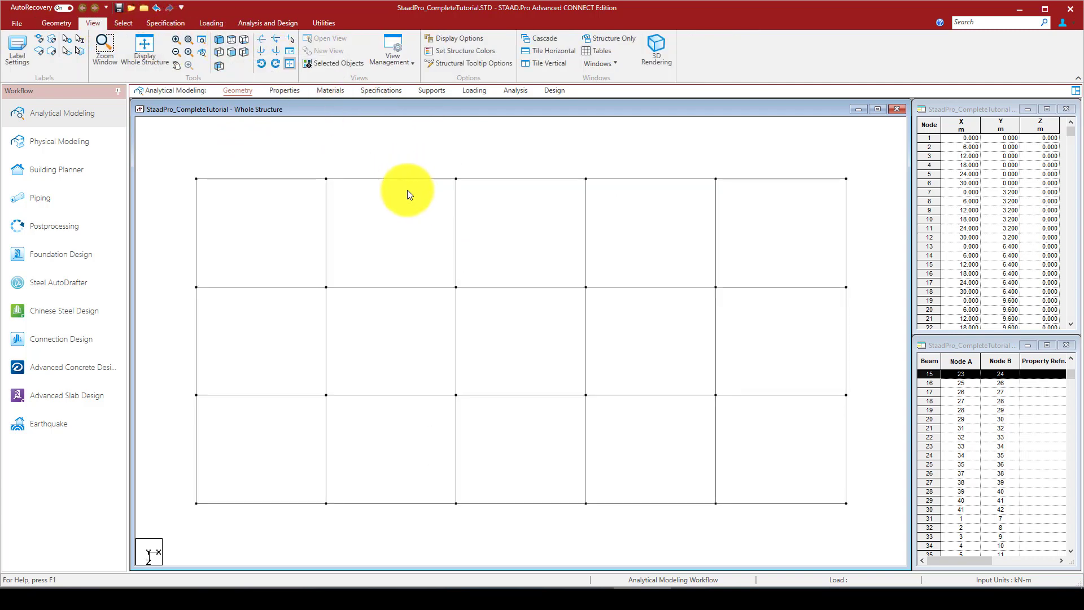
{"action": "scroll", "coordinate": [452, 318], "scroll_direction": "down", "scroll_amount": 2}
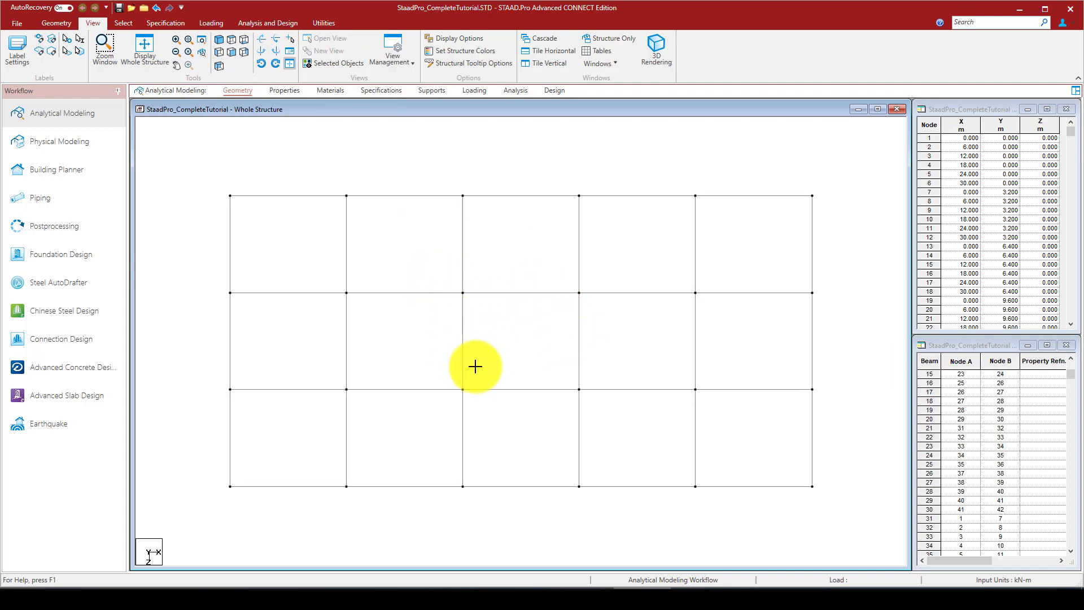
{"action": "left_click", "coordinate": [474, 393]}
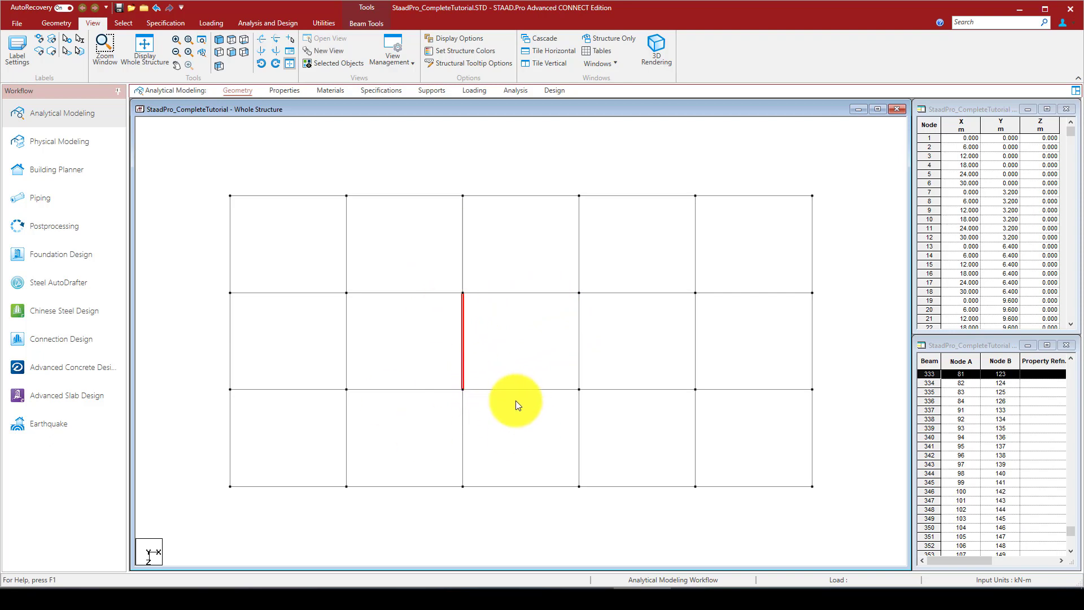
{"action": "left_click", "coordinate": [219, 41]}
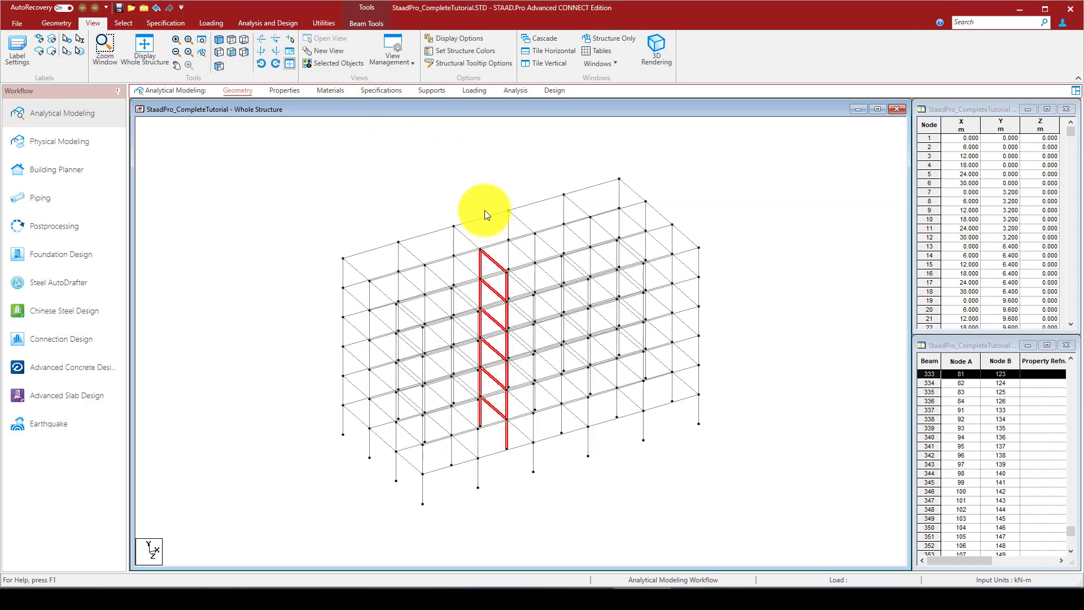
{"action": "right_click", "coordinate": [442, 157]}
{"action": "left_click", "coordinate": [478, 351]}
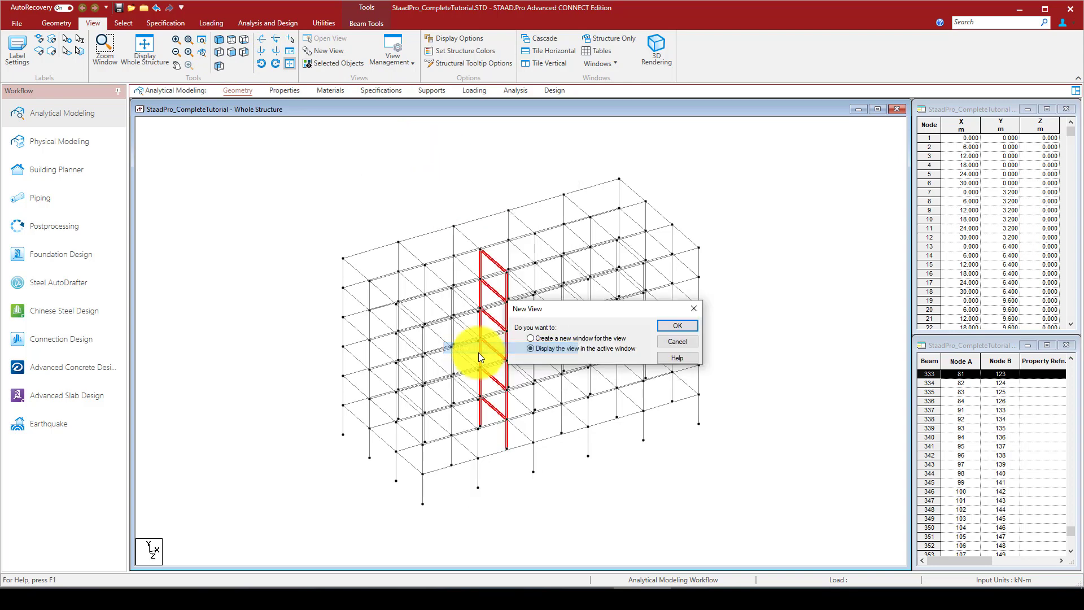
{"action": "left_click", "coordinate": [688, 326]}
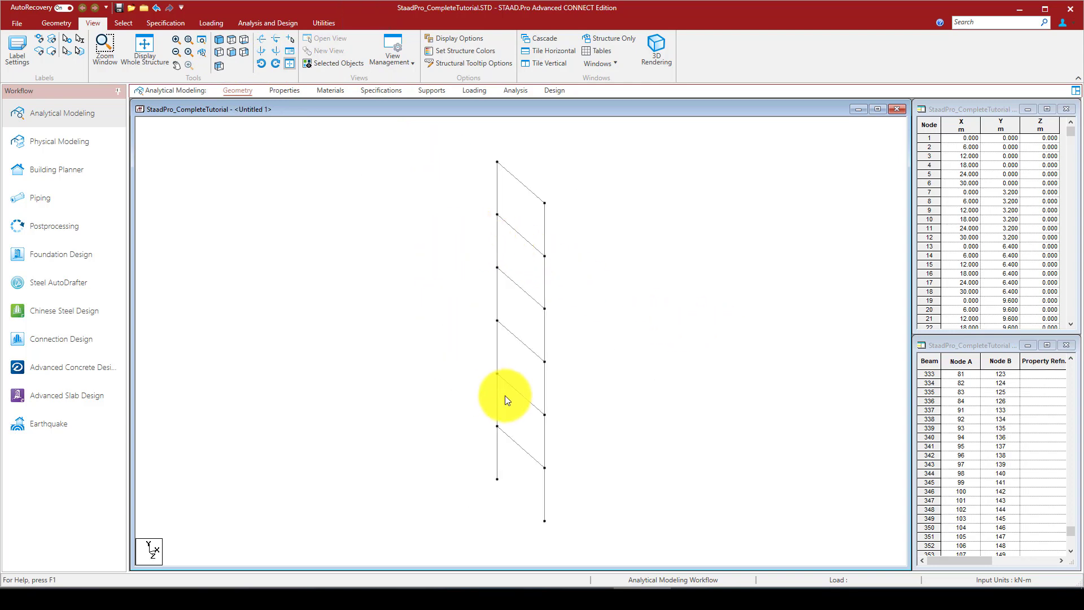
Step: Insert a node at a distance of 2.5 m on each of the six transverse beams of the isolated bay
{"action": "left_click_drag", "start_coordinate": [529, 175], "coordinate": [519, 466]}
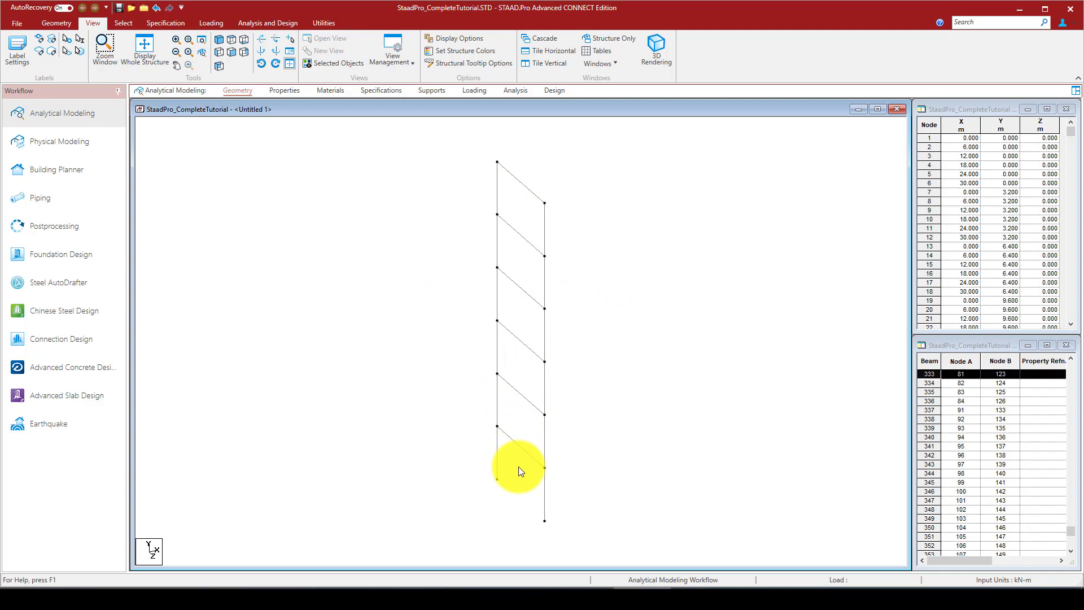
{"action": "left_click", "coordinate": [61, 22]}
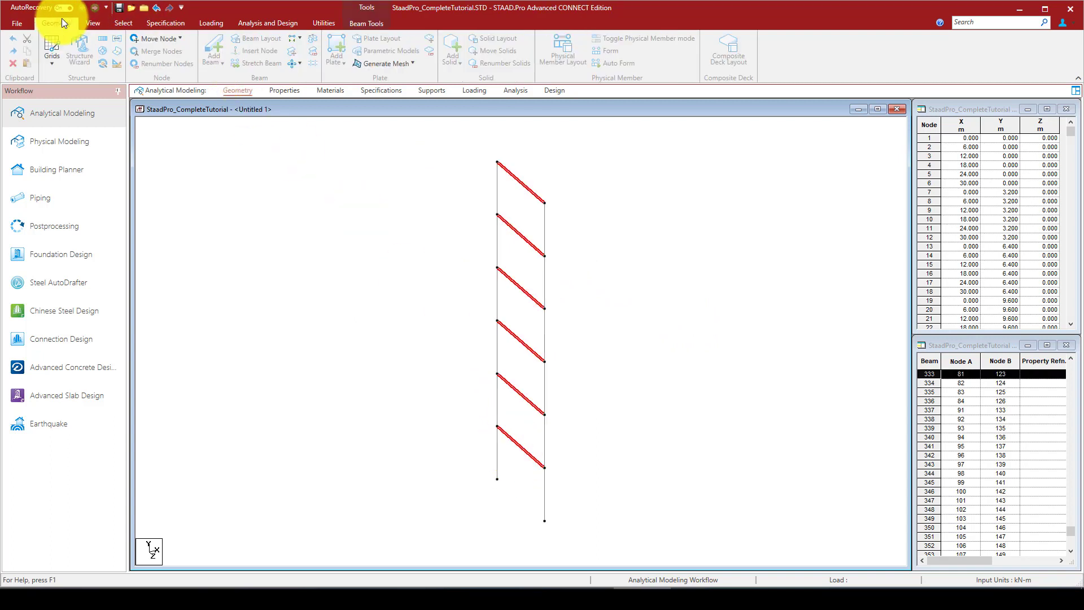
{"action": "left_click", "coordinate": [263, 53]}
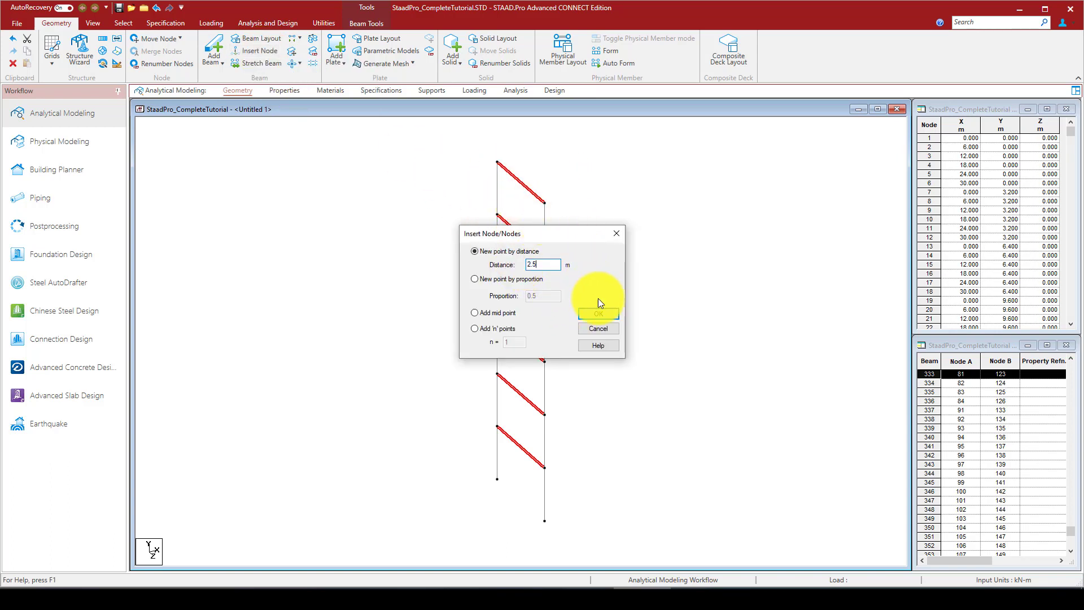
{"action": "left_click", "coordinate": [593, 312]}
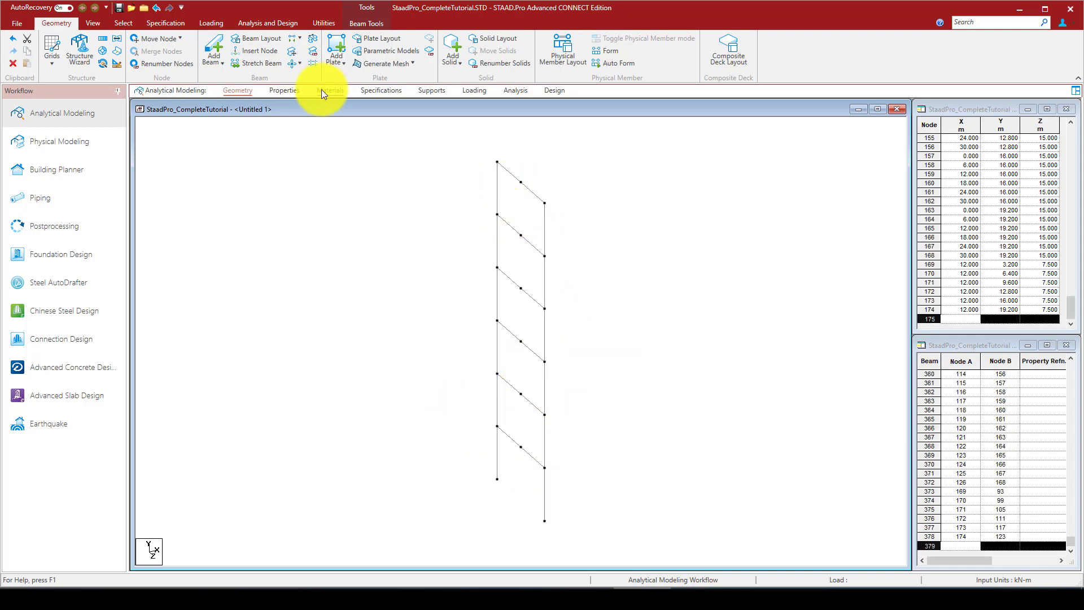
Step: Draw two brace members from the isolated bay's column bases up to the mid-span node of its lowest beam
{"action": "left_click", "coordinate": [219, 51]}
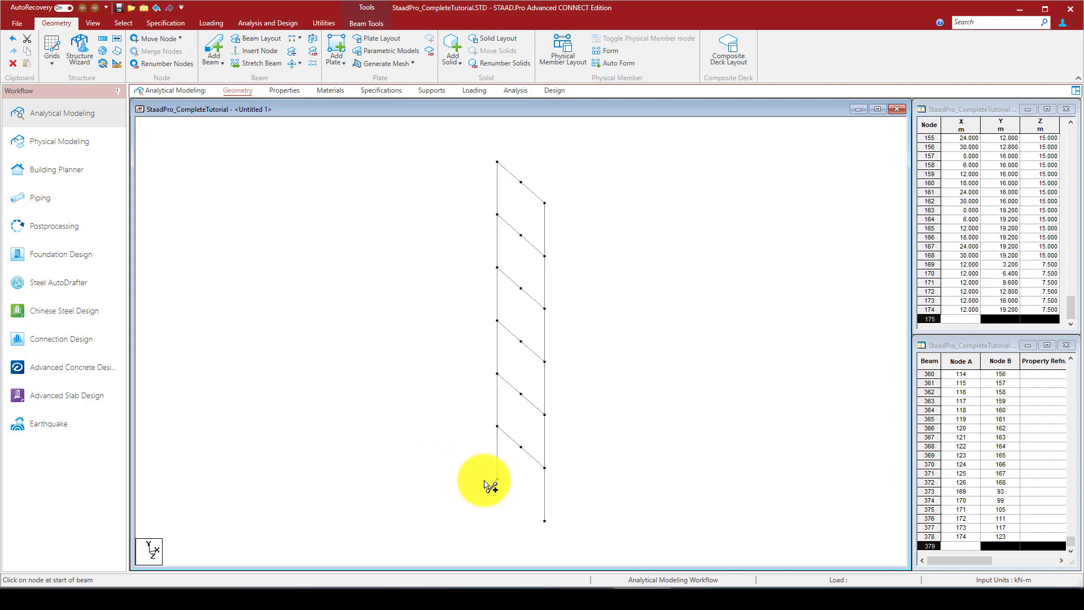
{"action": "left_click_drag", "start_coordinate": [497, 478], "coordinate": [521, 447]}
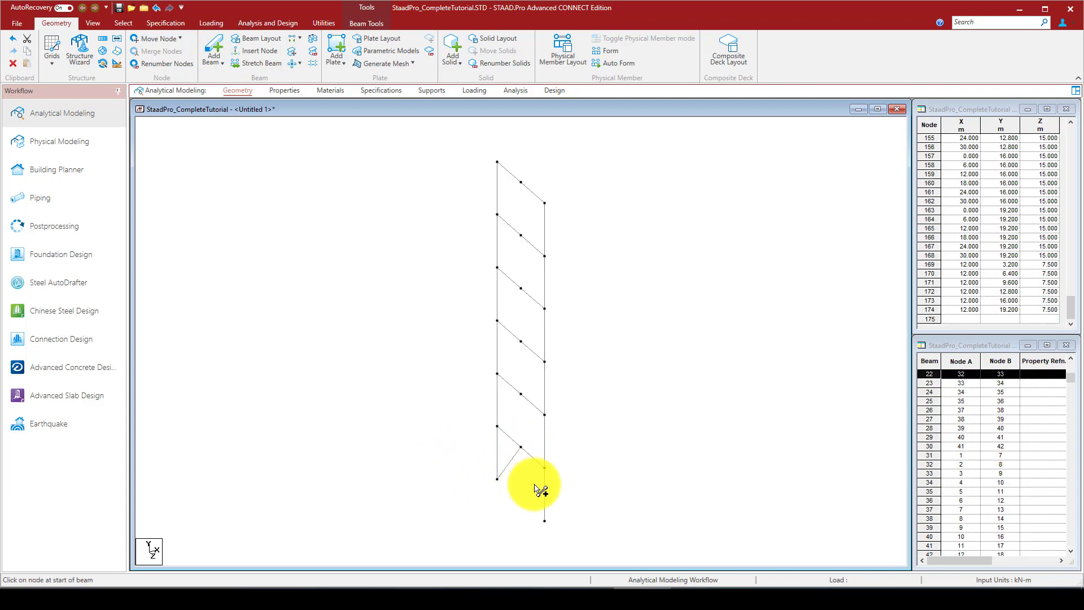
{"action": "left_click_drag", "start_coordinate": [544, 520], "coordinate": [520, 448]}
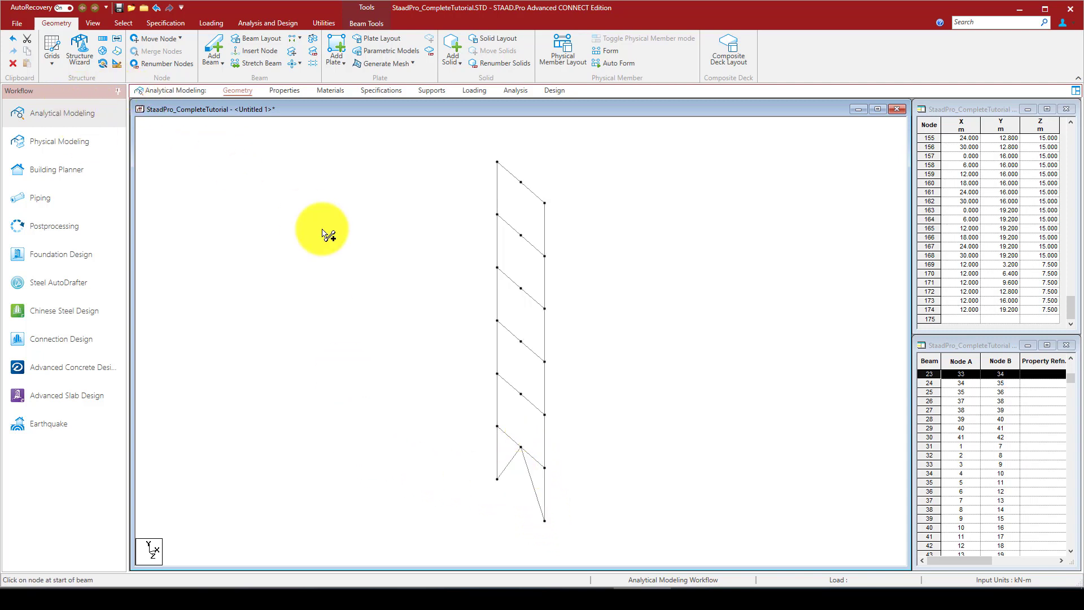
Step: Repeat the two ground-storey braces upward along global Y in 5 steps with a default spacing of 3.2 m
{"action": "right_click", "coordinate": [324, 232]}
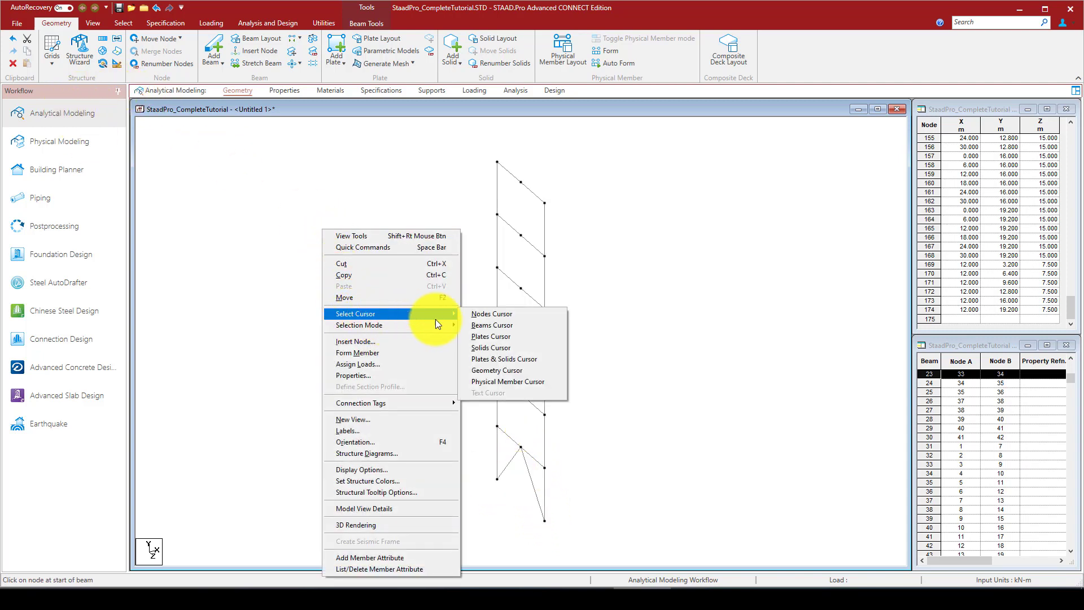
{"action": "mouse_move", "coordinate": [459, 315]}
{"action": "left_click", "coordinate": [486, 323]}
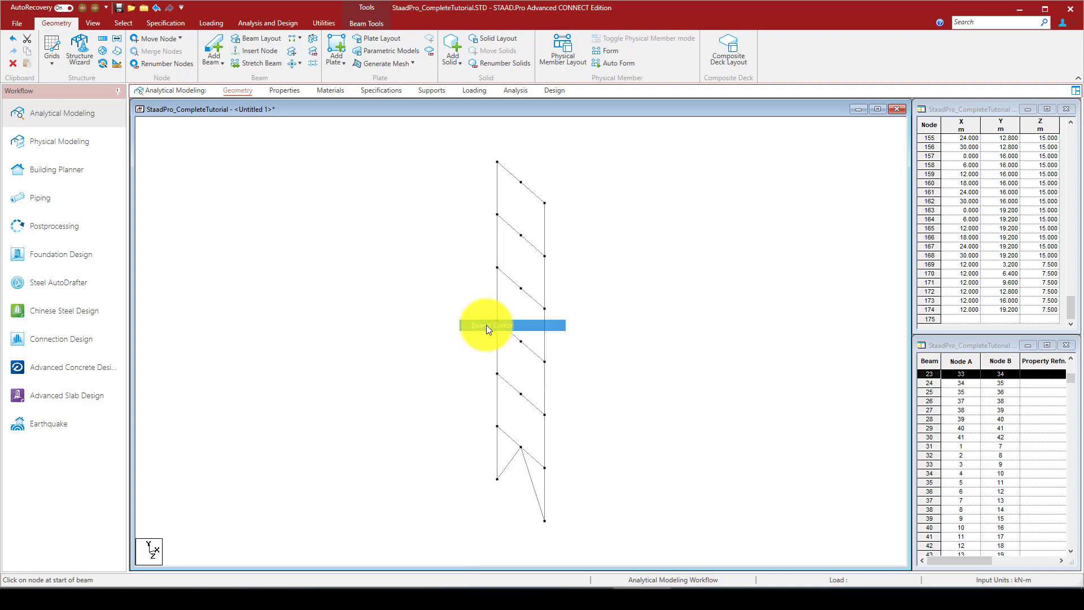
{"action": "left_click", "coordinate": [526, 460]}
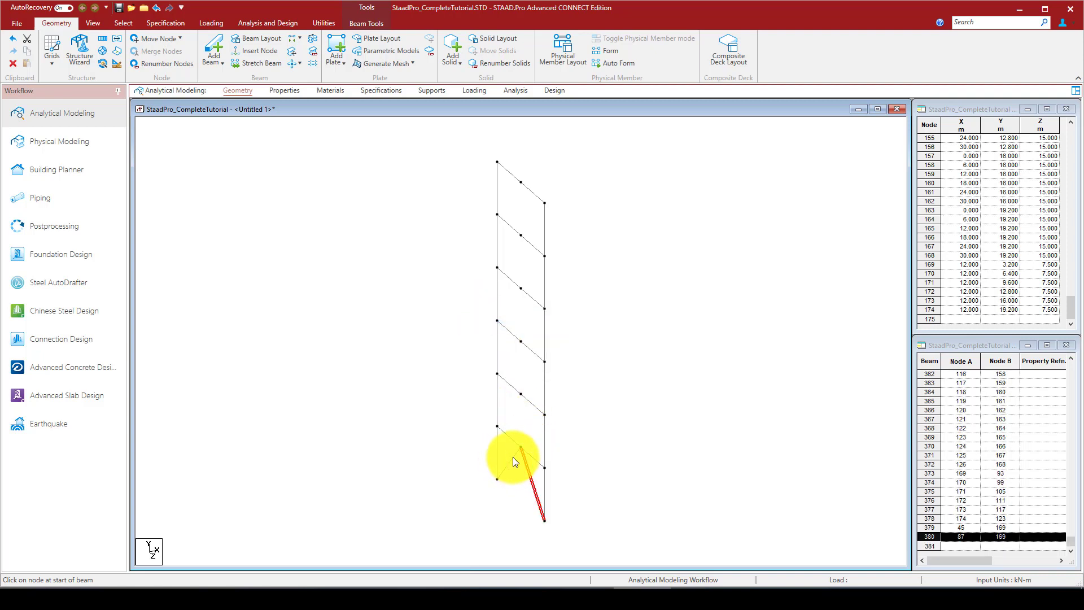
{"action": "left_click", "coordinate": [513, 459], "text": "ctrl"}
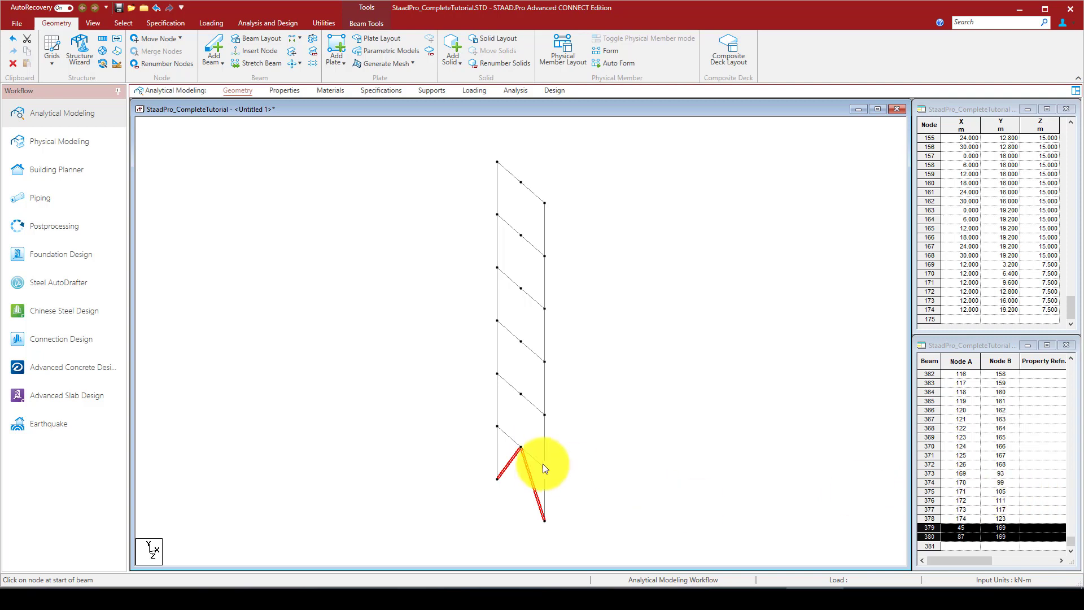
{"action": "left_click", "coordinate": [101, 38]}
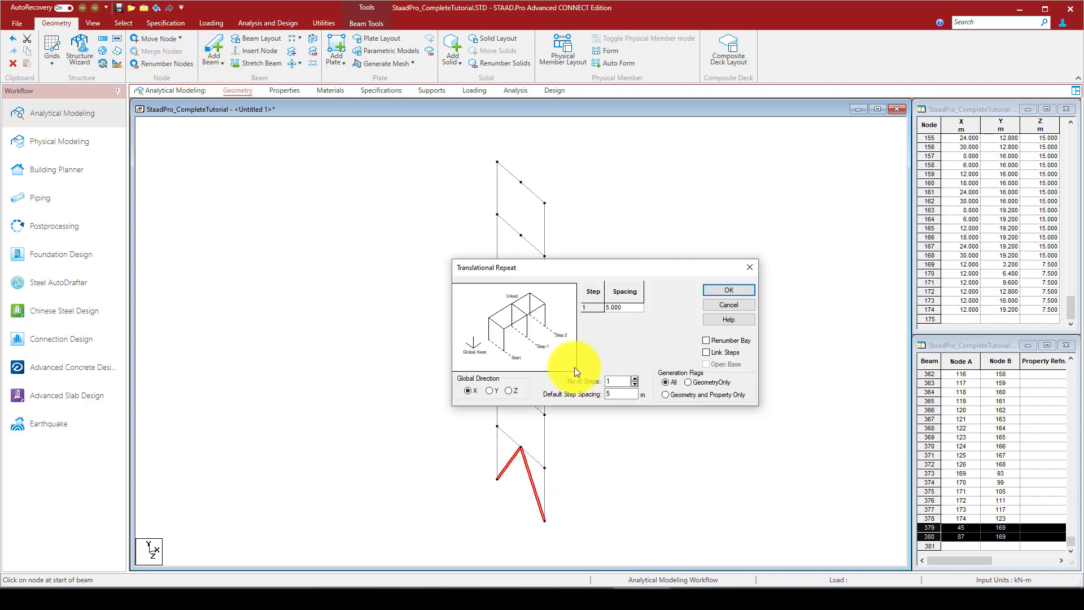
{"action": "left_click_drag", "start_coordinate": [625, 261], "coordinate": [398, 180]}
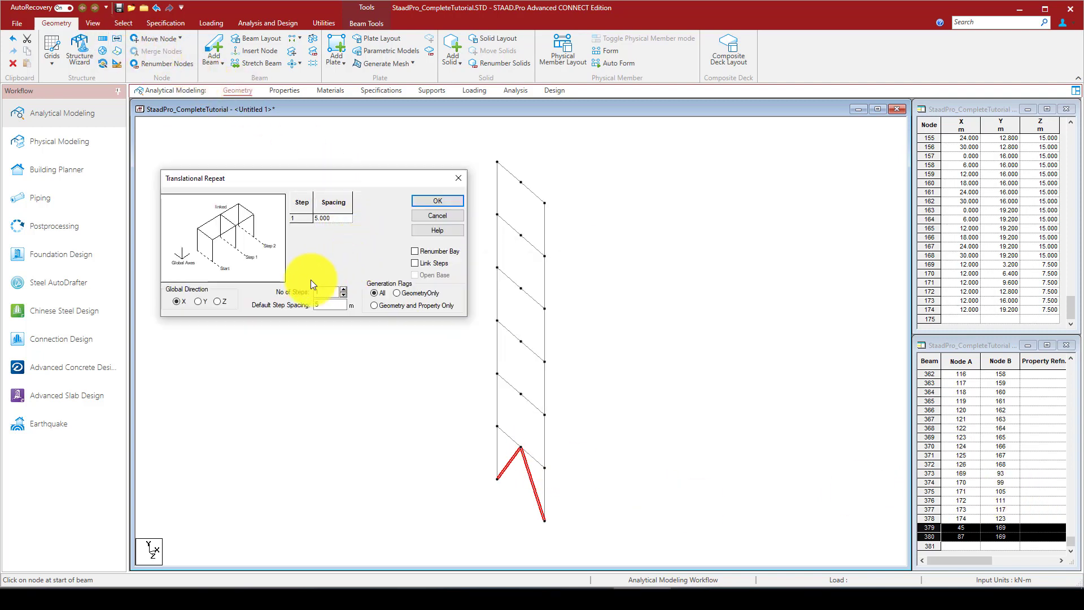
{"action": "left_click", "coordinate": [344, 288]}
{"action": "left_click", "coordinate": [344, 288]}
{"action": "left_click", "coordinate": [344, 288]}
{"action": "left_click", "coordinate": [344, 288]}
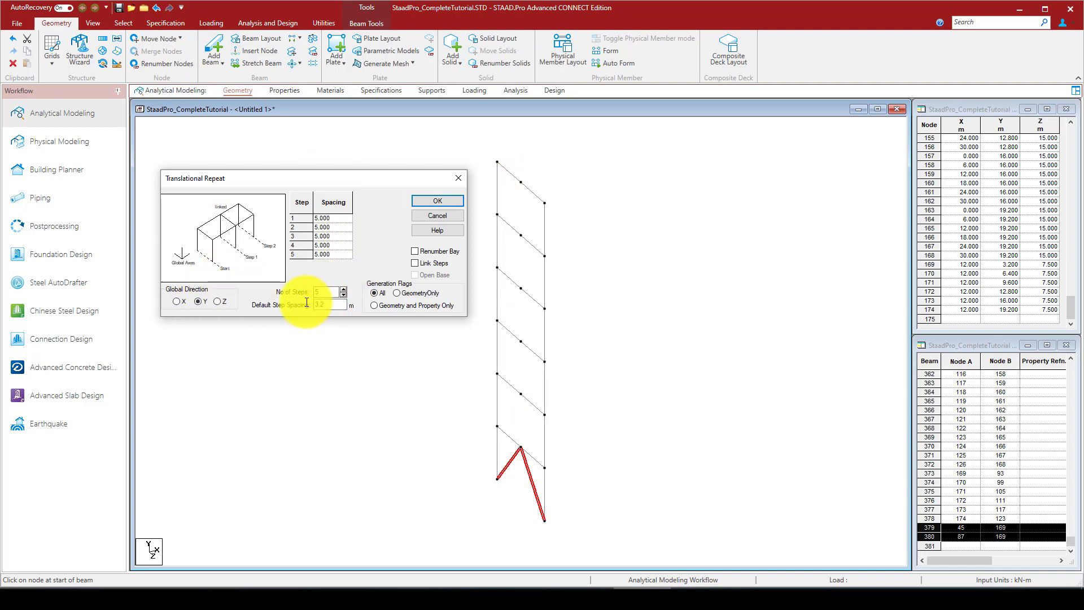
{"action": "left_click", "coordinate": [428, 200]}
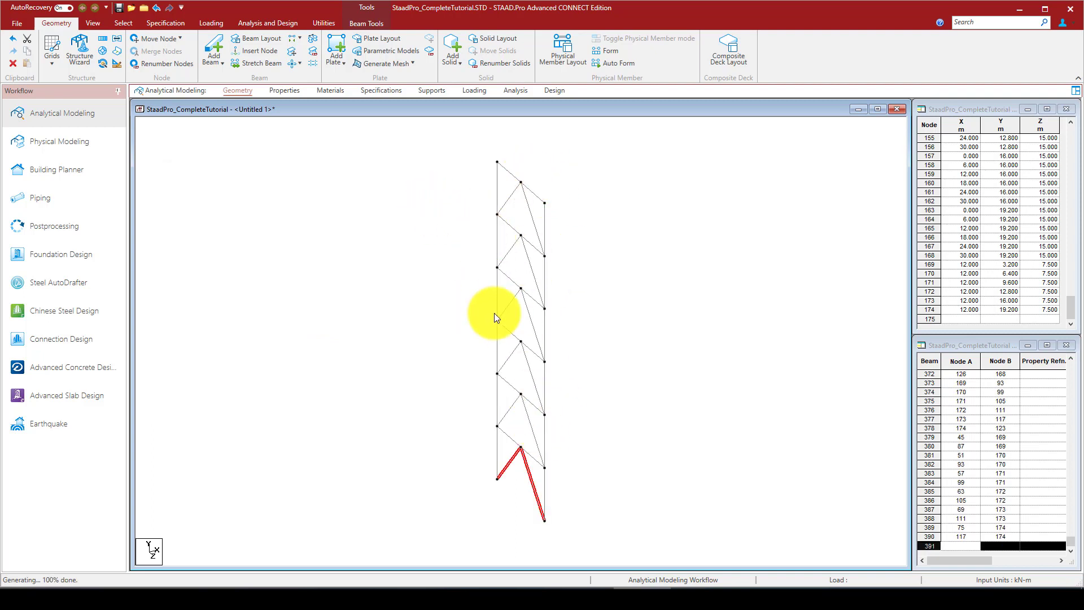
{"action": "left_click", "coordinate": [364, 165]}
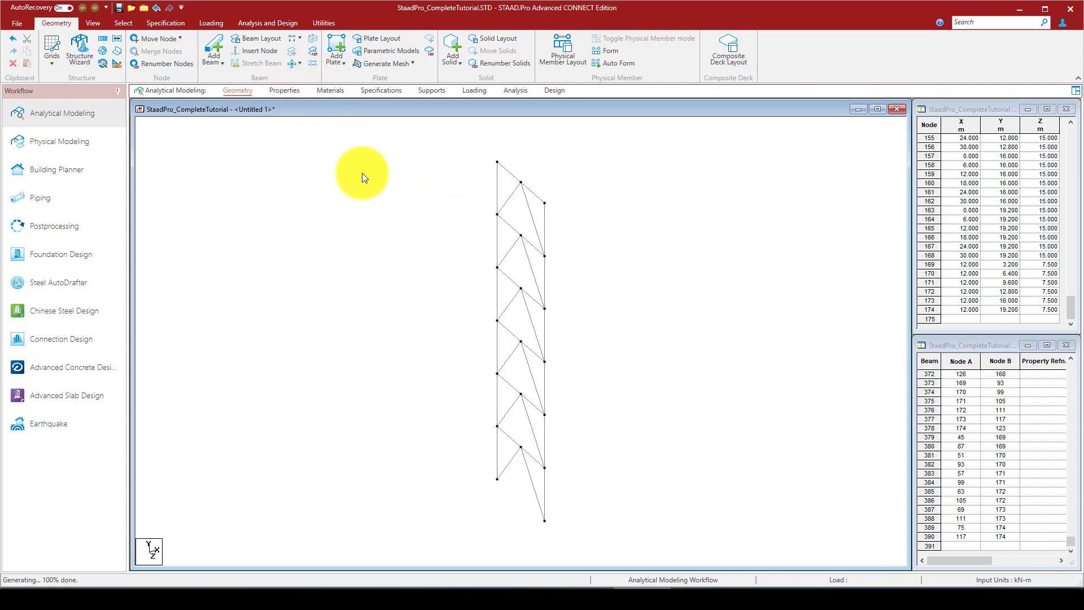
Step: Show the whole structure and copy the complete braced bay once along global Z using Translational Repeat
{"action": "left_click", "coordinate": [86, 21]}
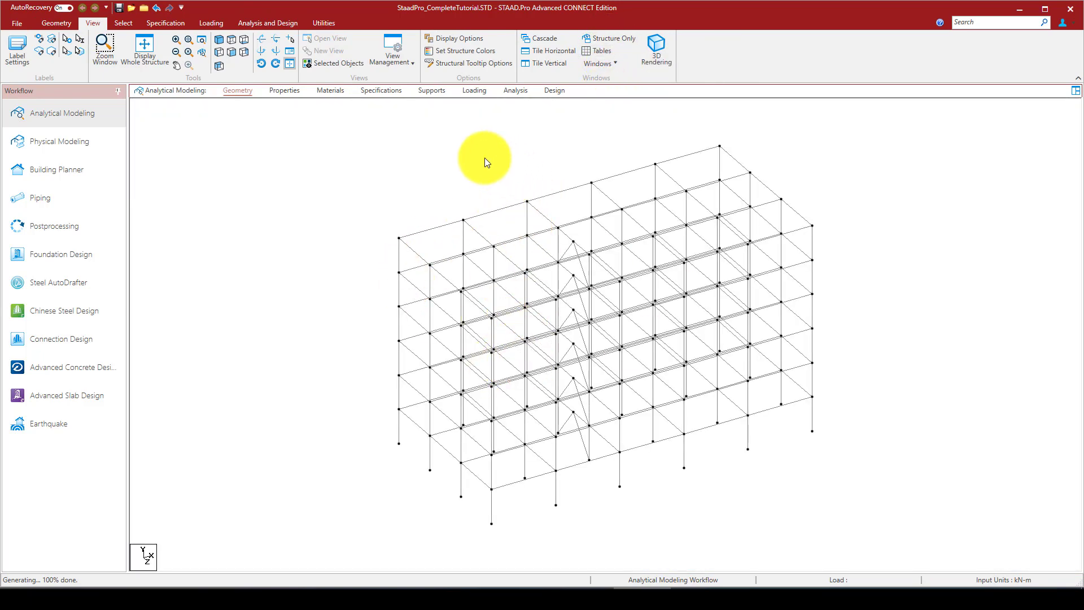
{"action": "left_click", "coordinate": [232, 40]}
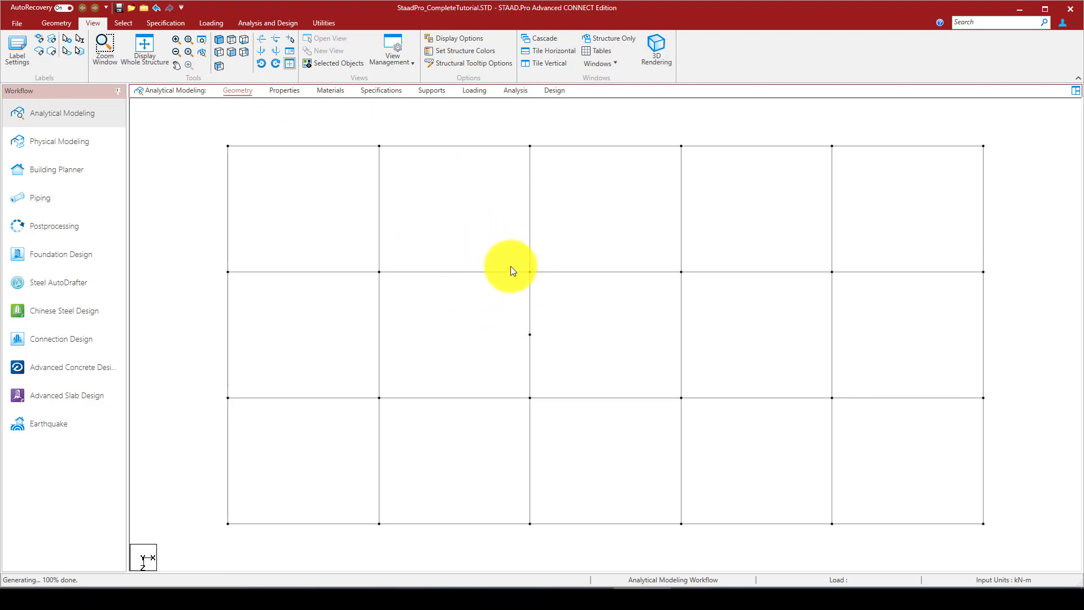
{"action": "left_click_drag", "start_coordinate": [503, 286], "coordinate": [547, 390]}
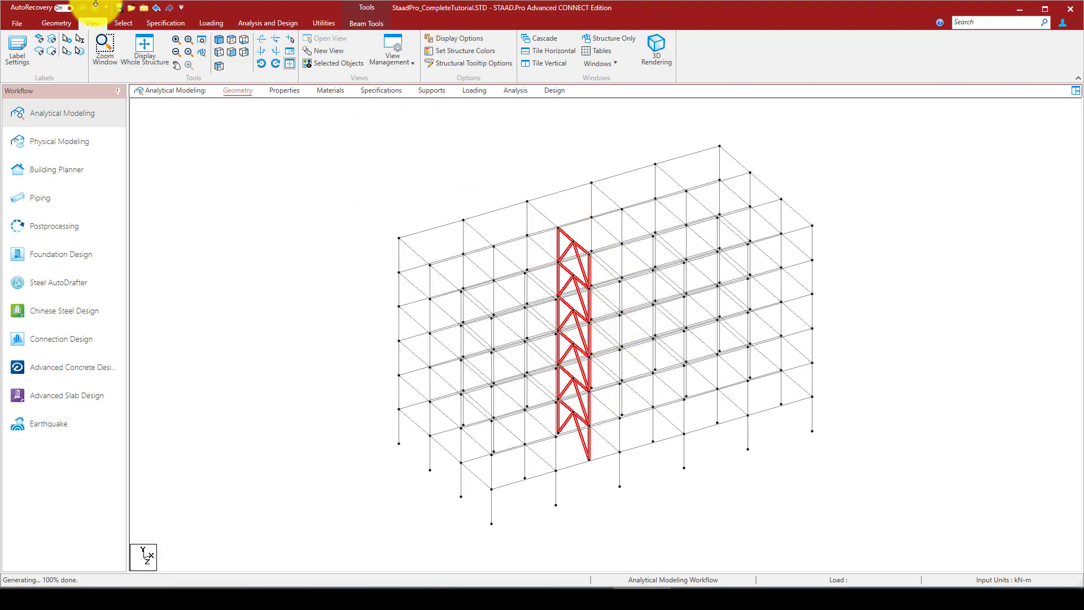
{"action": "left_click", "coordinate": [56, 23]}
{"action": "left_click", "coordinate": [106, 38]}
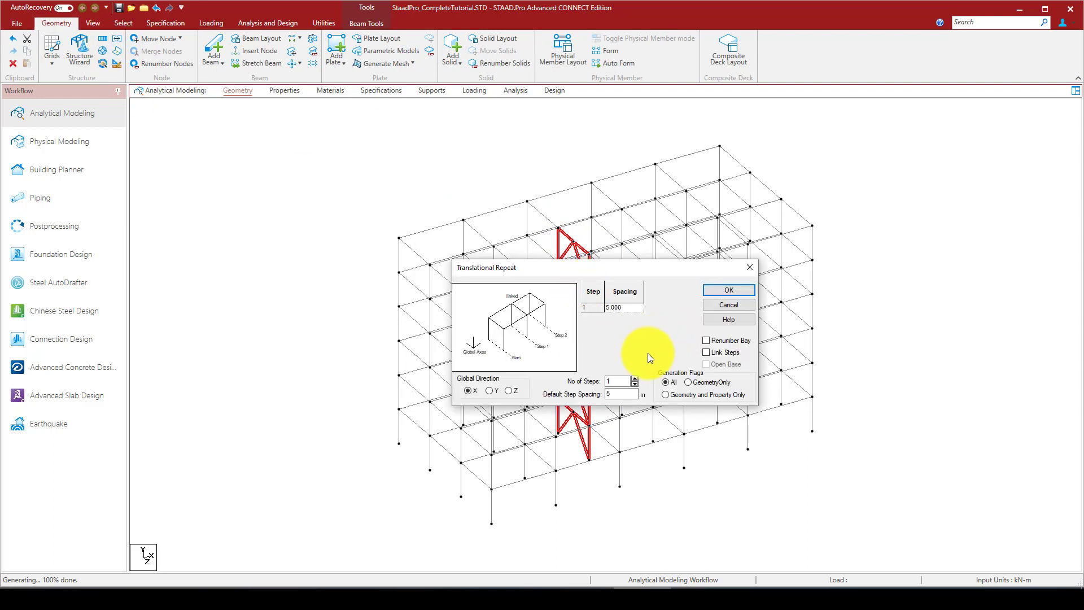
{"action": "left_click", "coordinate": [509, 391]}
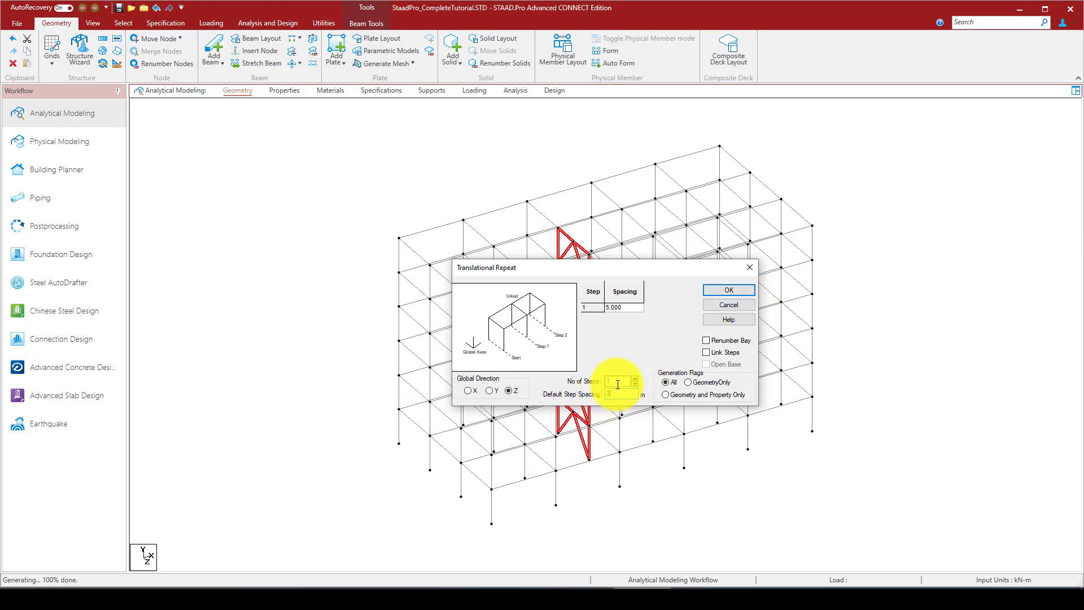
{"action": "left_click", "coordinate": [725, 289]}
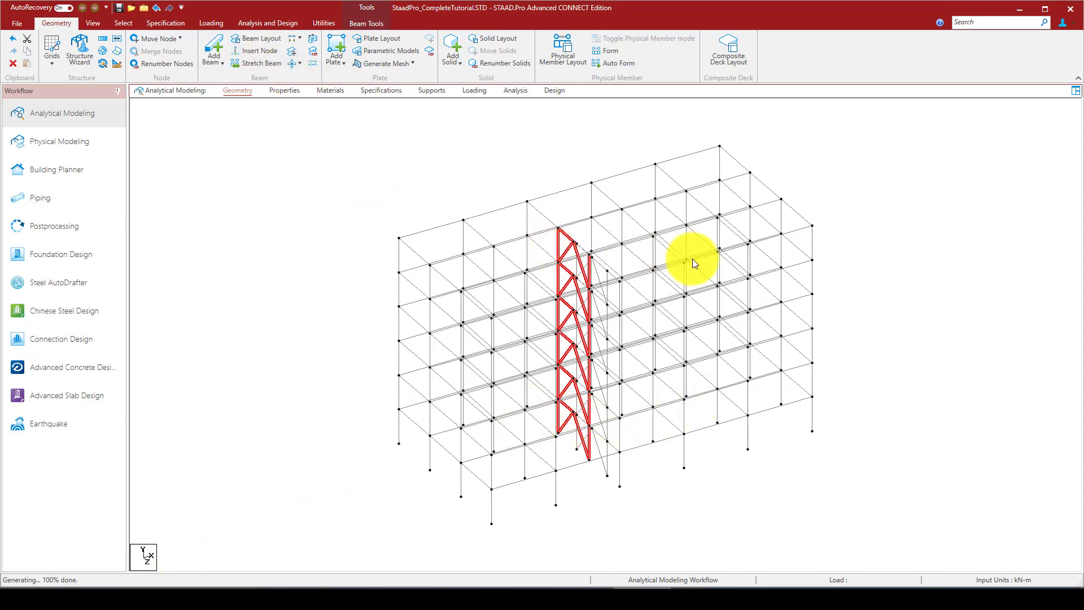
Step: Examine the position of the copied braced bay against the grid in a rotated view and in plan
{"action": "left_click", "coordinate": [622, 289]}
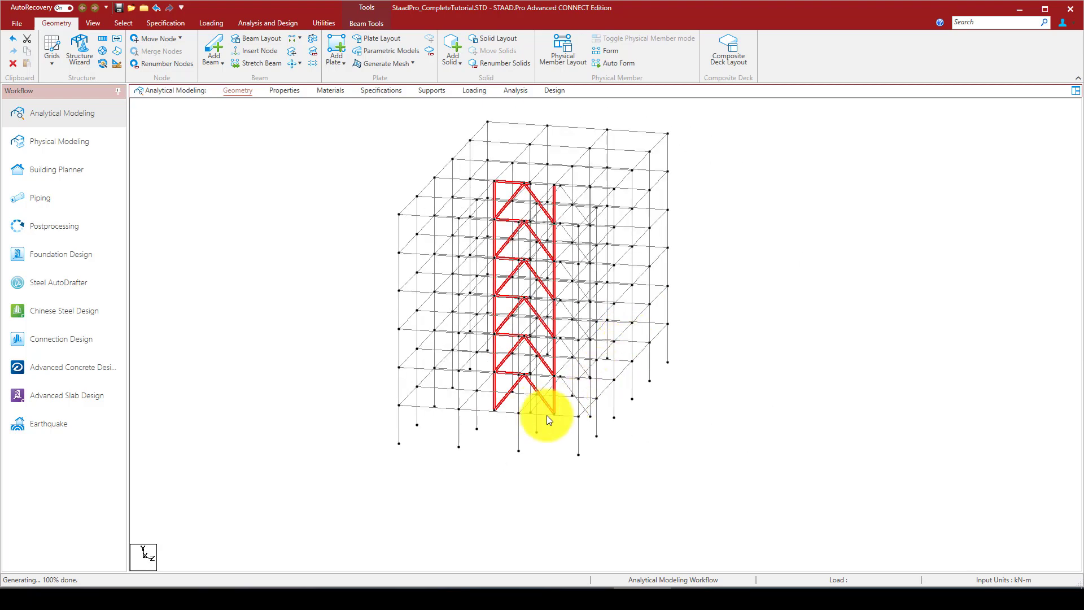
{"action": "key", "text": "Left"}
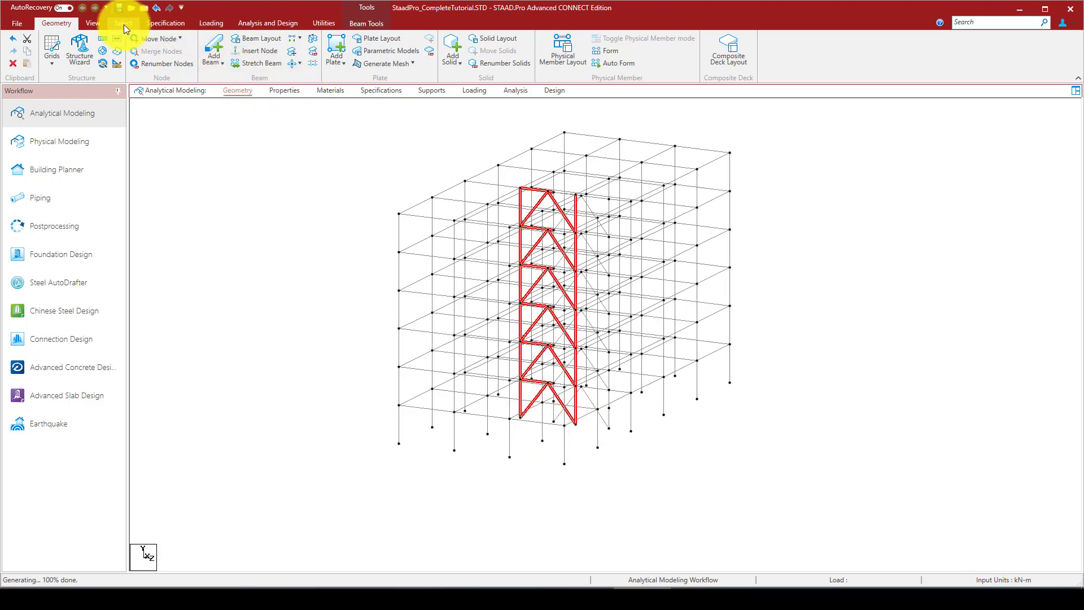
{"action": "left_click", "coordinate": [97, 23]}
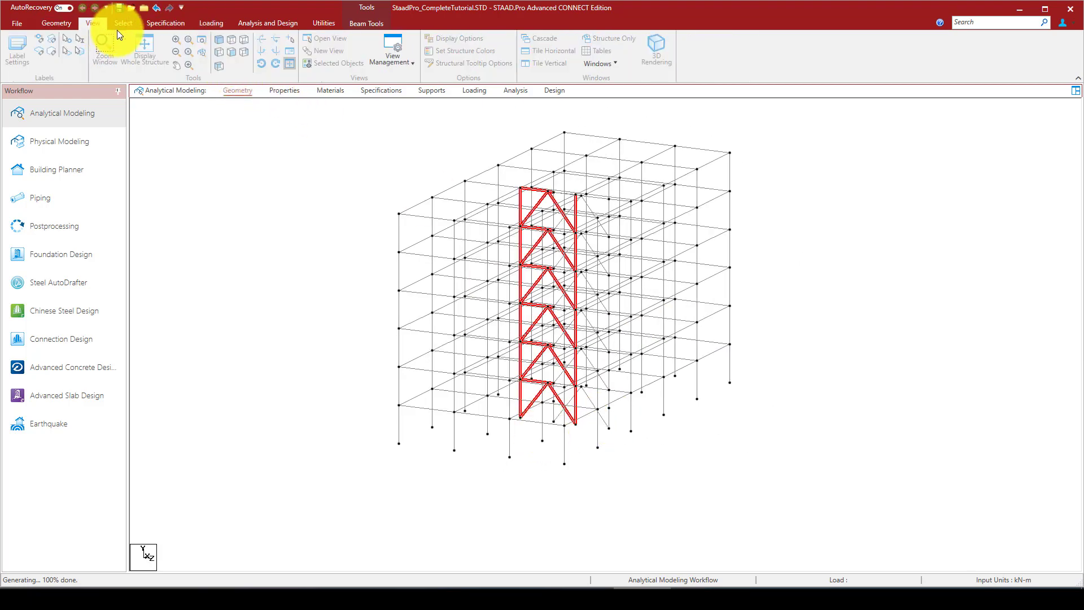
{"action": "left_click", "coordinate": [231, 39]}
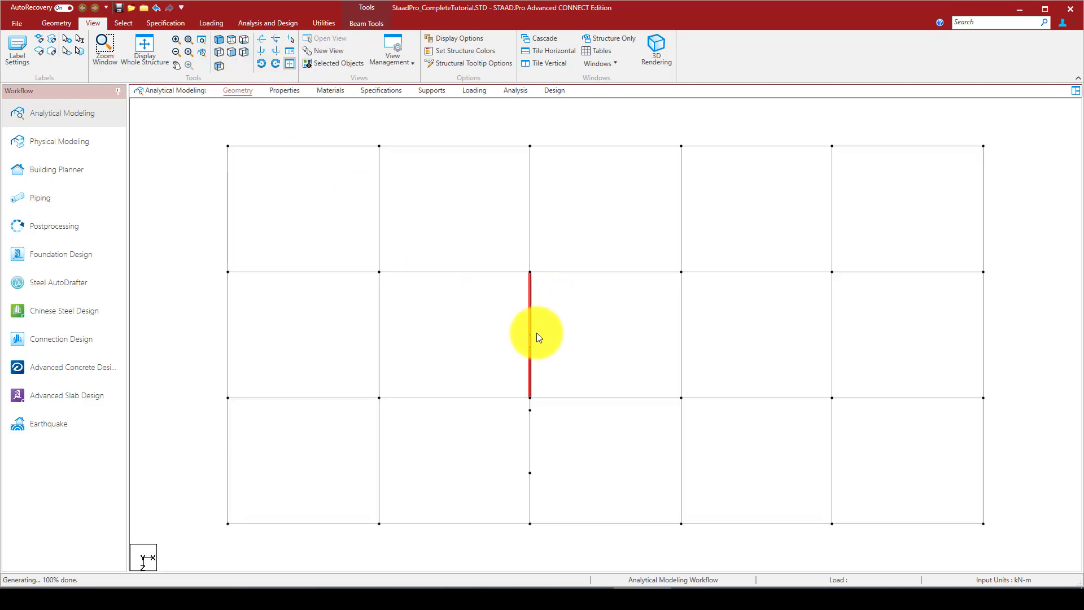
{"action": "scroll", "coordinate": [536, 337], "scroll_direction": "down", "scroll_amount": 4}
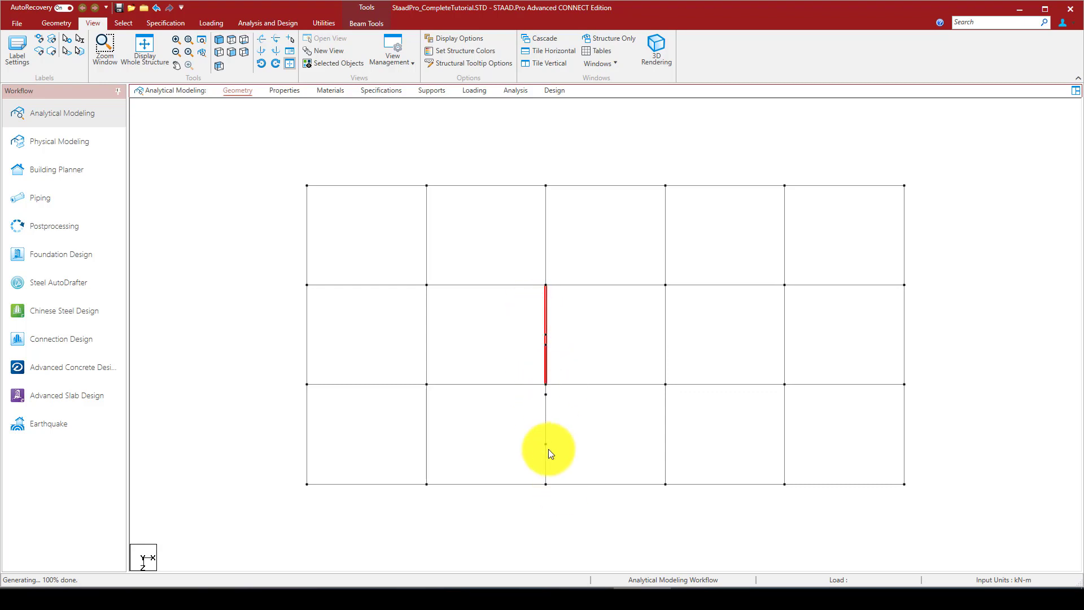
Step: Undo the braced bay's copy along global Z and repeat the whole bay once along global X with 3 m spacing
{"action": "left_click", "coordinate": [228, 129]}
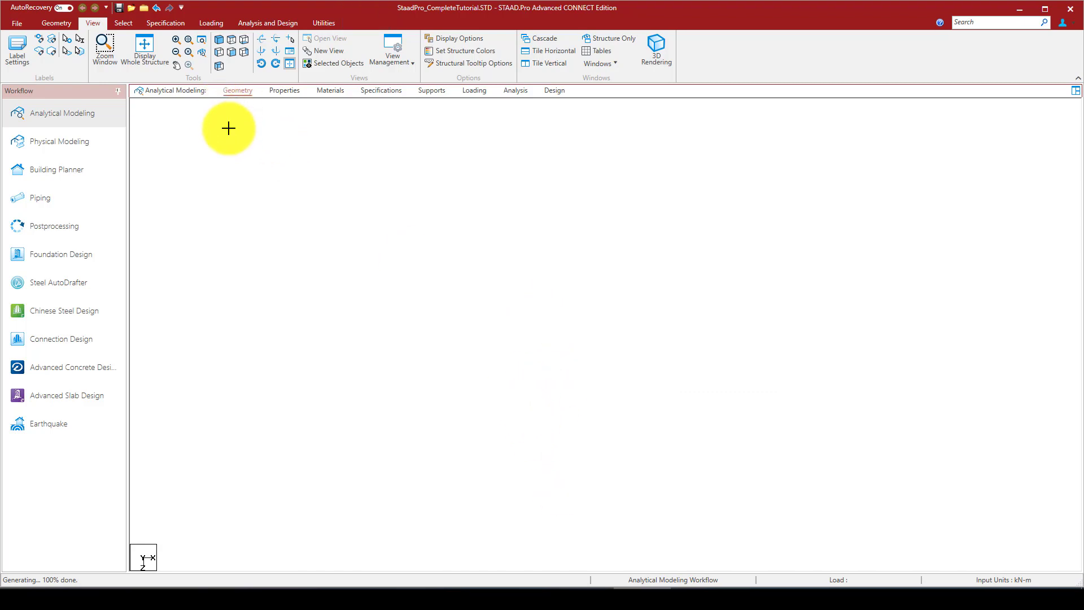
{"action": "left_click", "coordinate": [156, 6]}
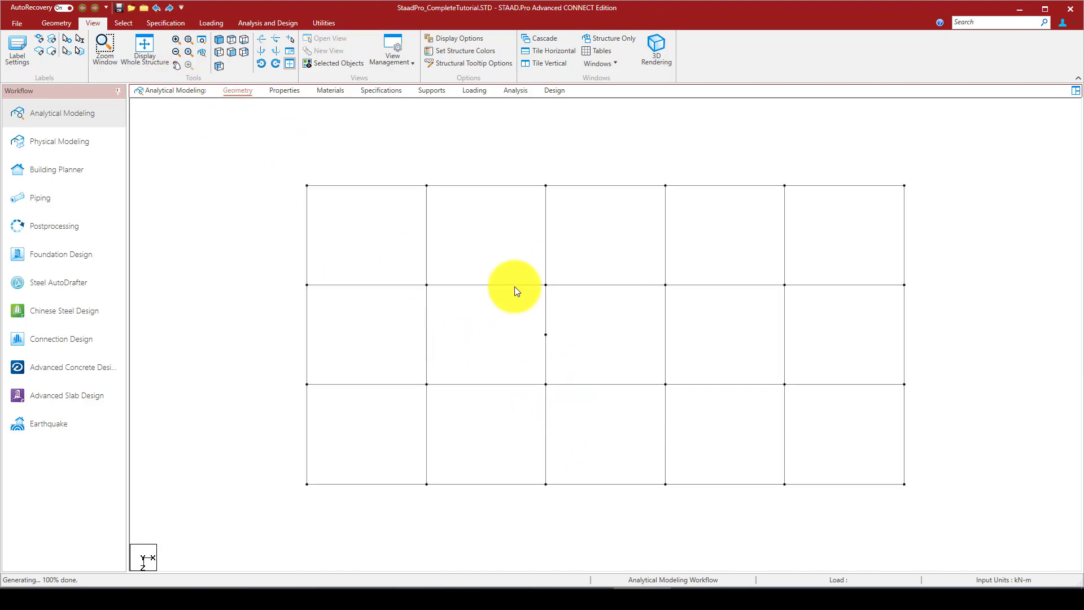
{"action": "left_click_drag", "start_coordinate": [519, 252], "coordinate": [577, 395]}
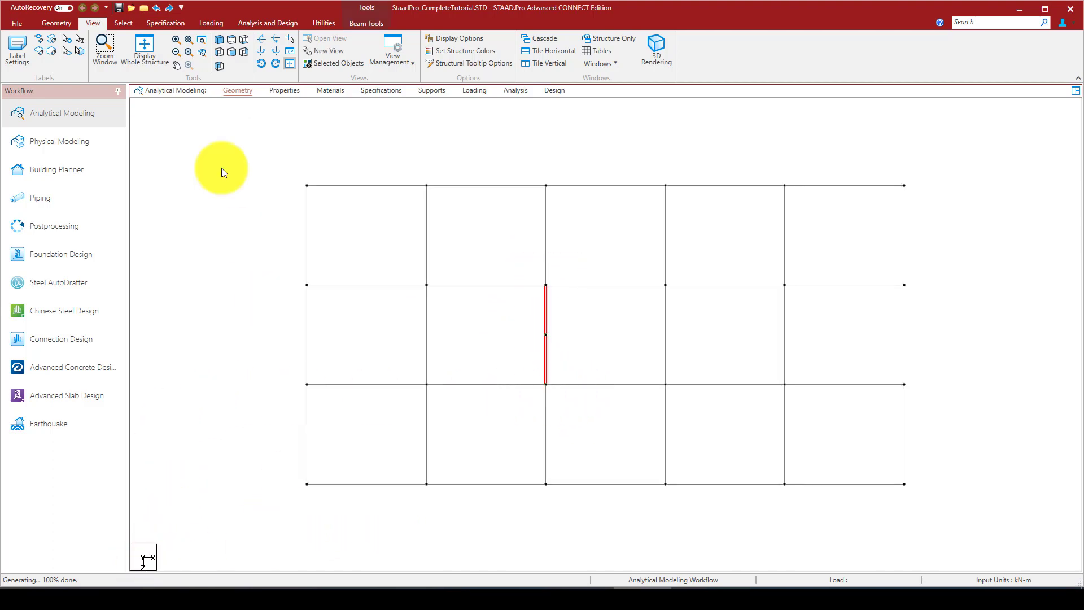
{"action": "left_click", "coordinate": [59, 25]}
{"action": "left_click", "coordinate": [103, 39]}
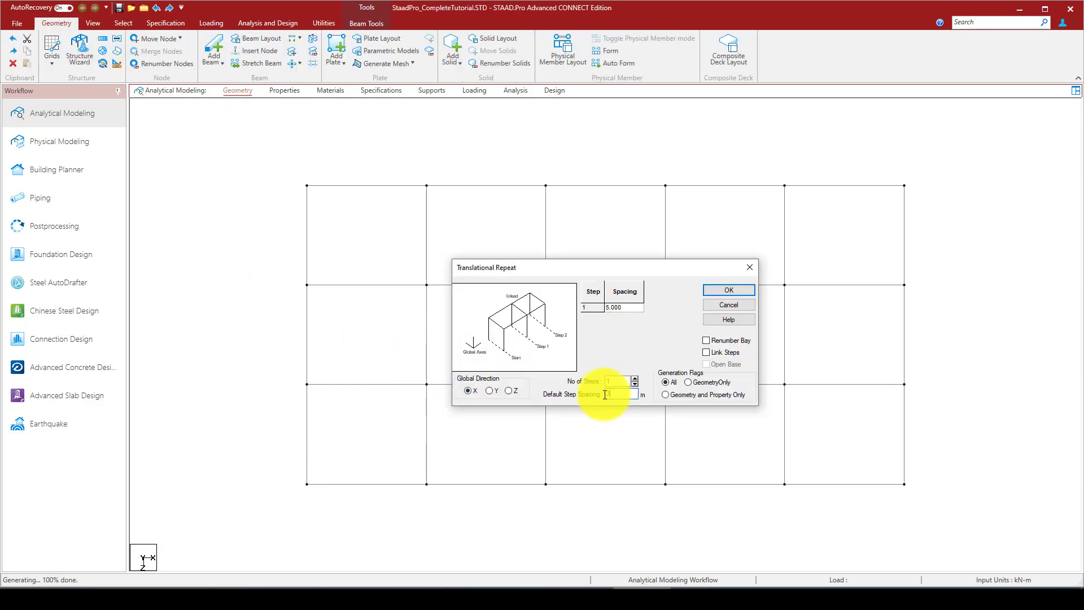
{"action": "left_click", "coordinate": [725, 290]}
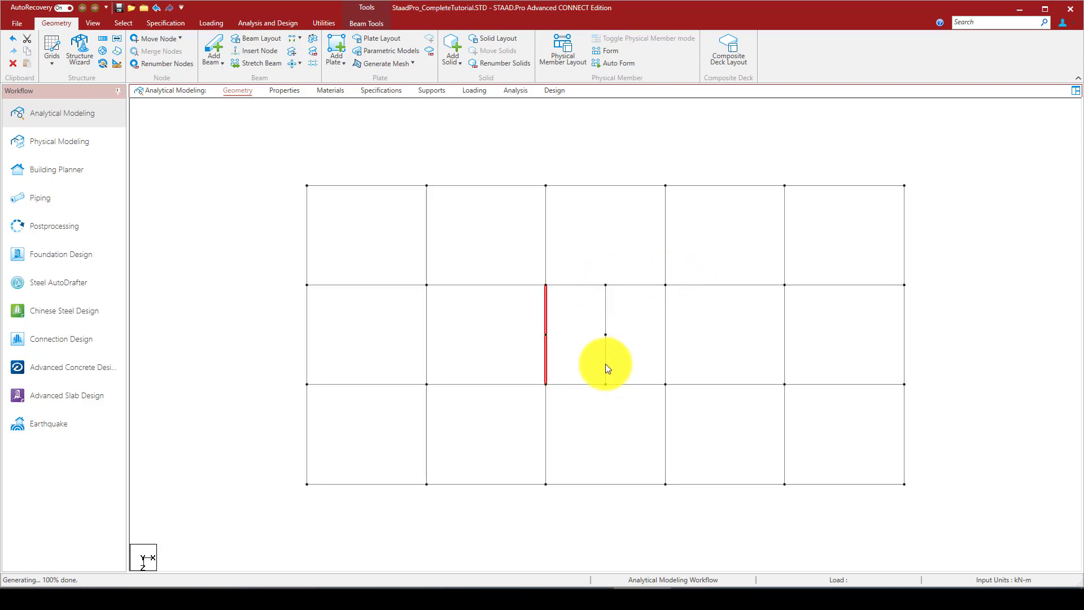
{"action": "left_click", "coordinate": [304, 240]}
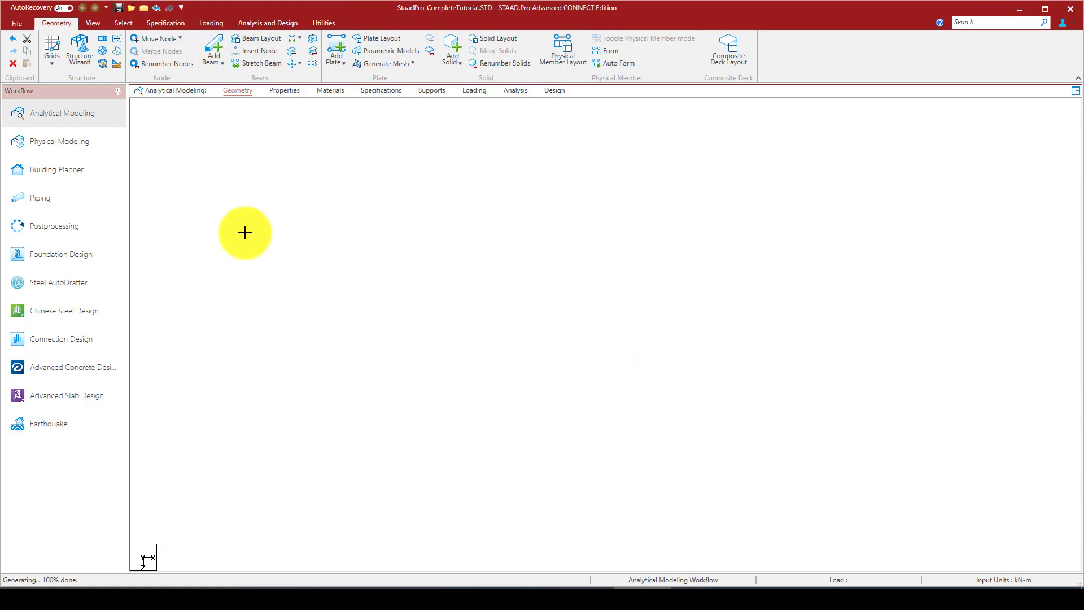
Step: Repeat the copied bay's two ground-storey braces once along global X with a default step spacing of 3 m
{"action": "left_click", "coordinate": [89, 23]}
{"action": "left_click", "coordinate": [221, 41]}
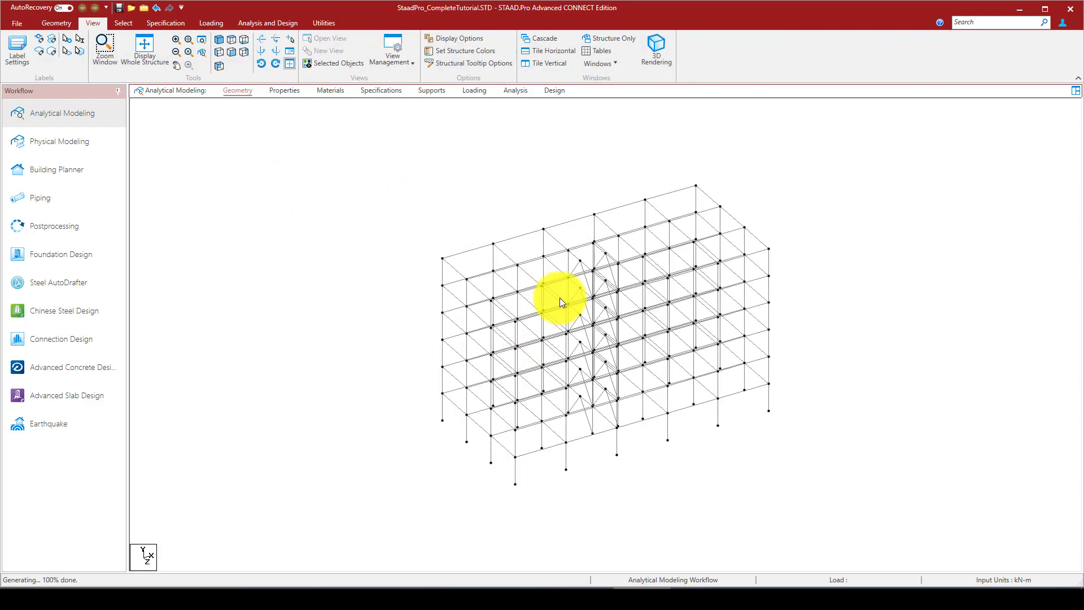
{"action": "scroll", "coordinate": [591, 401], "scroll_direction": "up", "scroll_amount": 3}
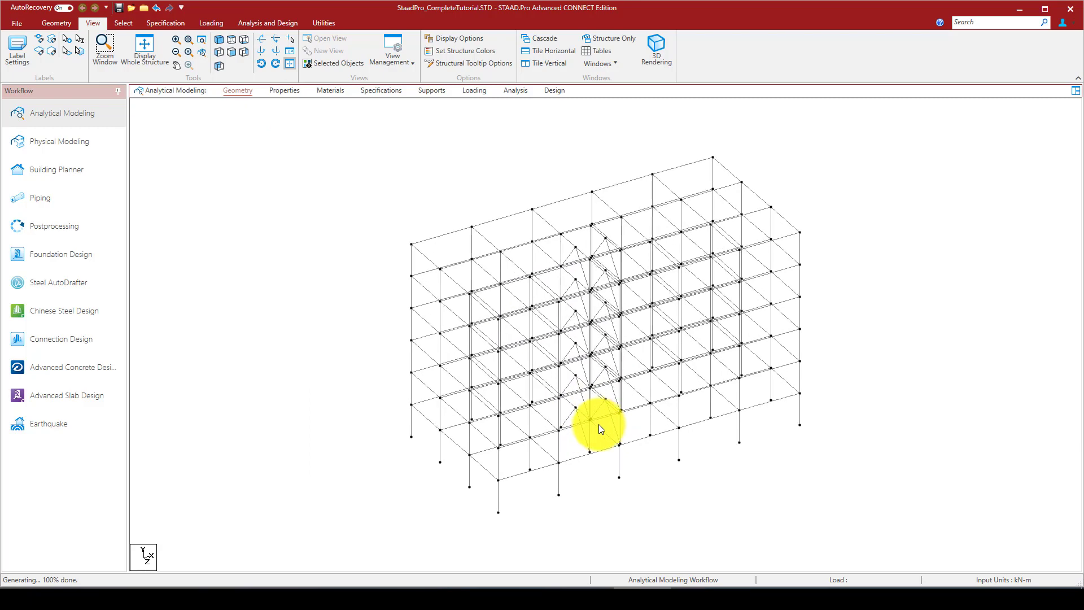
{"action": "scroll", "coordinate": [609, 428], "scroll_direction": "up", "scroll_amount": 1}
{"action": "left_click", "coordinate": [609, 413]}
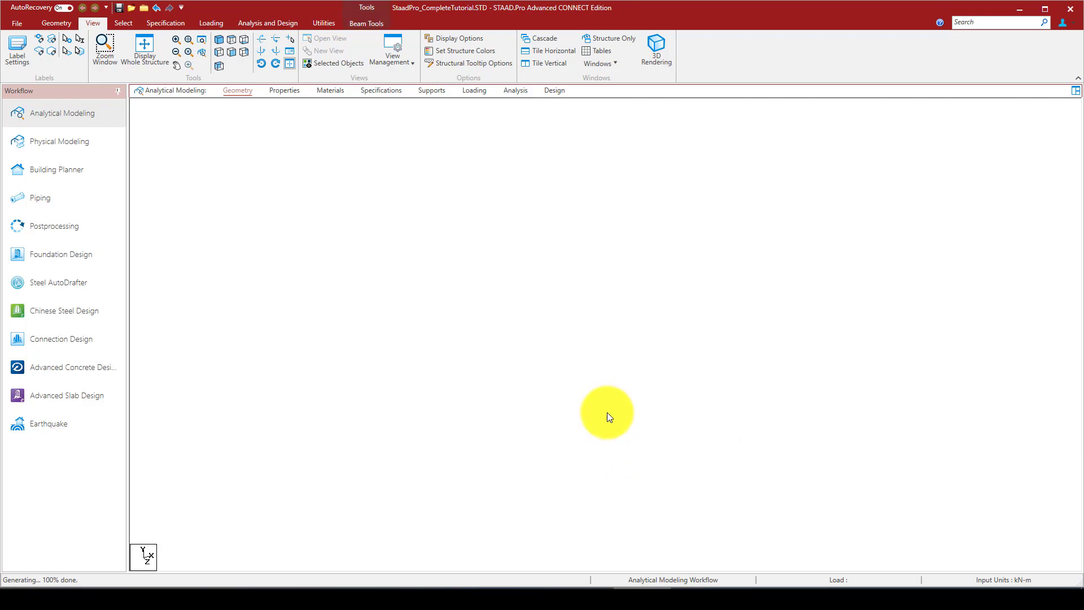
{"action": "left_click", "coordinate": [613, 427]}
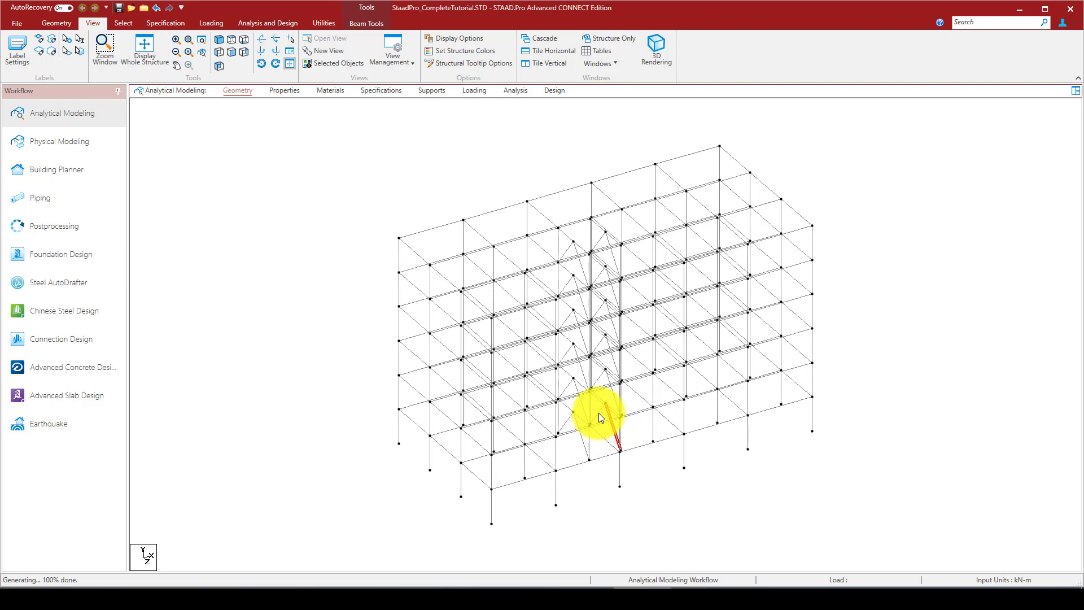
{"action": "left_click", "coordinate": [598, 412], "text": "ctrl"}
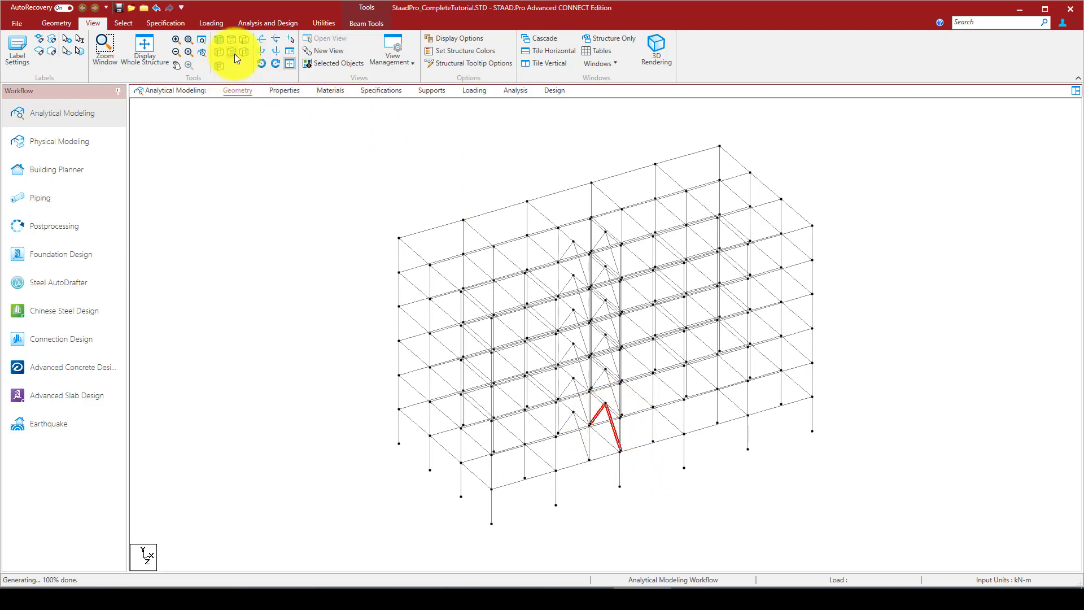
{"action": "left_click", "coordinate": [57, 23]}
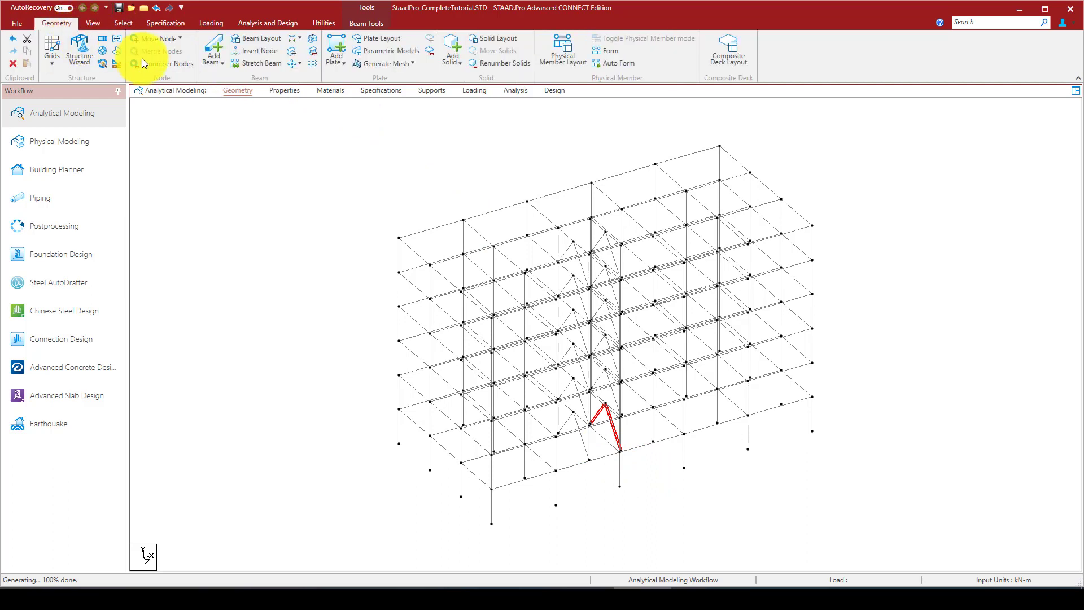
{"action": "left_click", "coordinate": [101, 38]}
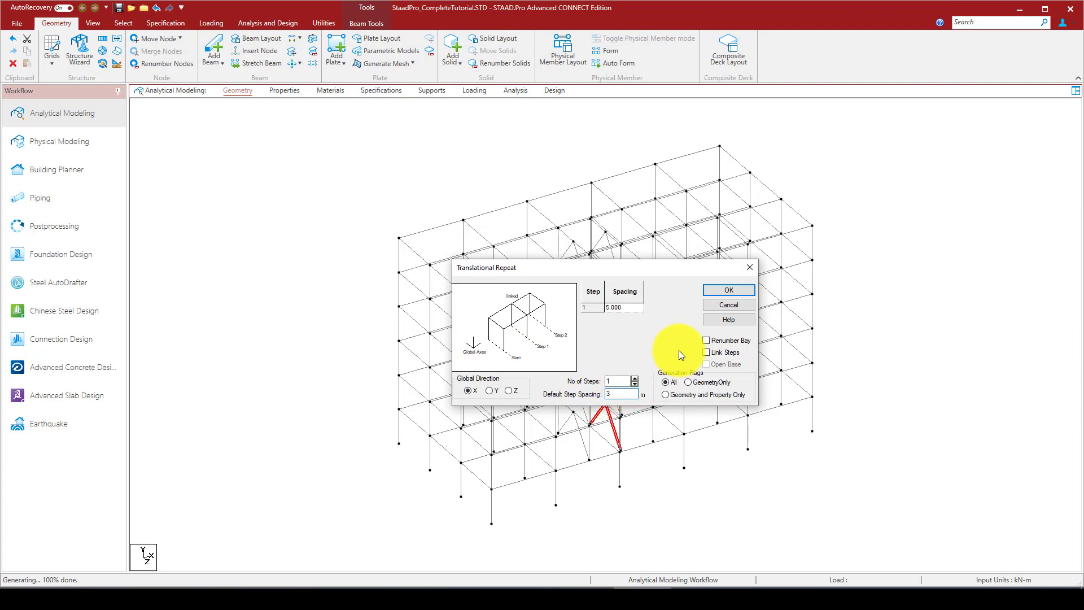
{"action": "left_click_drag", "start_coordinate": [681, 269], "coordinate": [396, 257]}
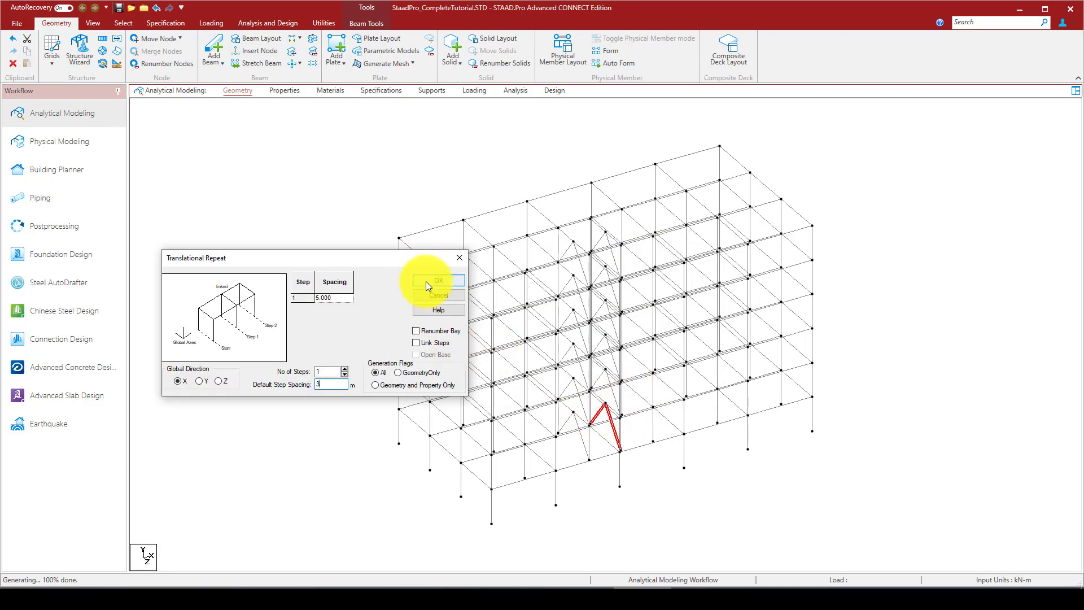
{"action": "key", "text": "Return"}
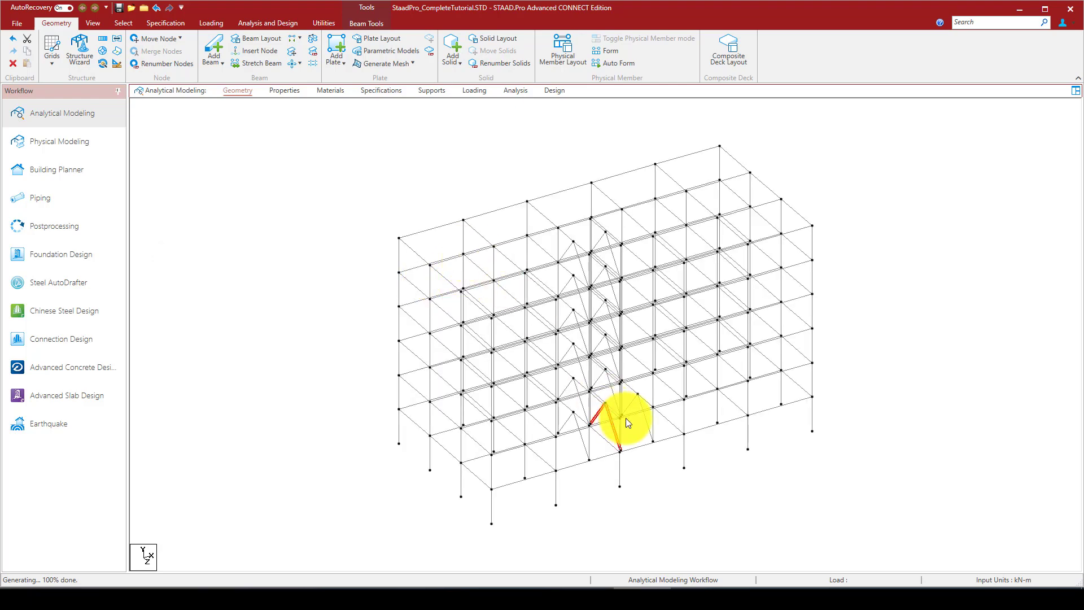
Step: Repeat the newly copied pair of ground-storey braces upward along global Y in 5 steps at the 3.2 m storey spacing
{"action": "left_click", "coordinate": [646, 402]}
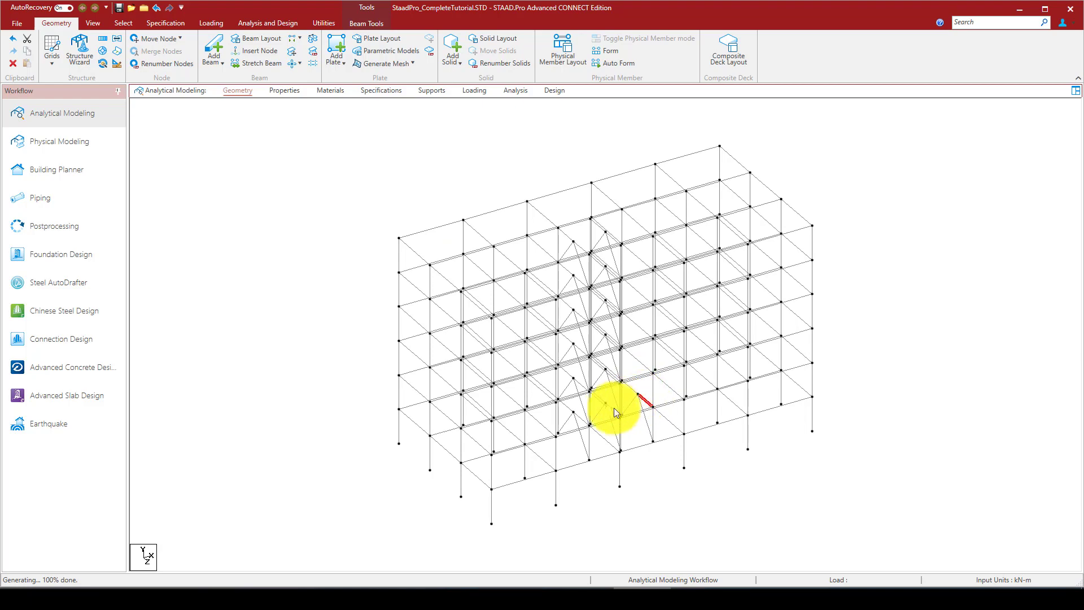
{"action": "left_click", "coordinate": [567, 408]}
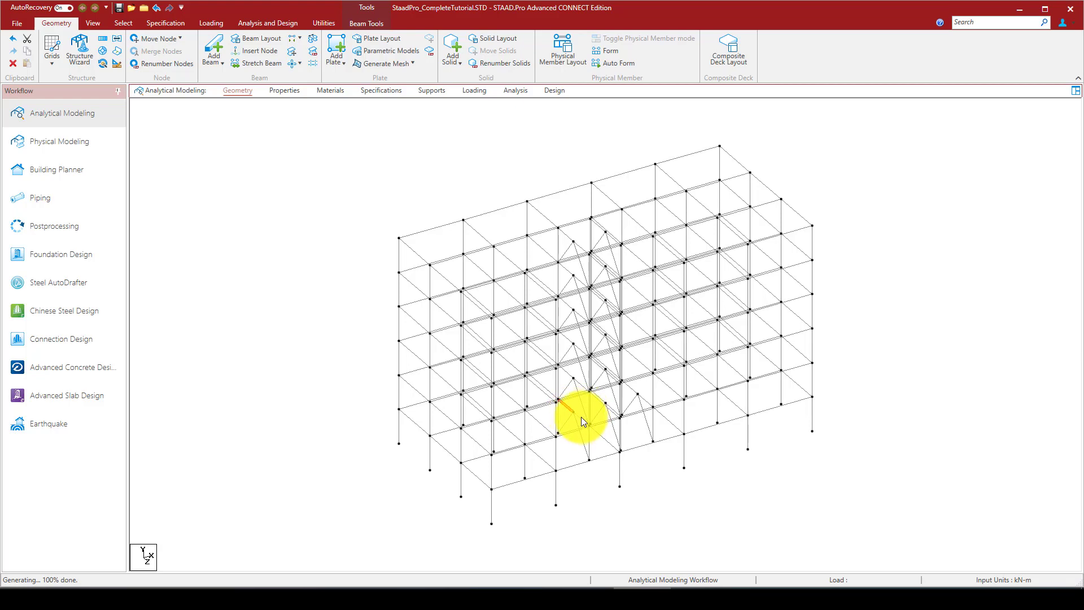
{"action": "left_click", "coordinate": [576, 414]}
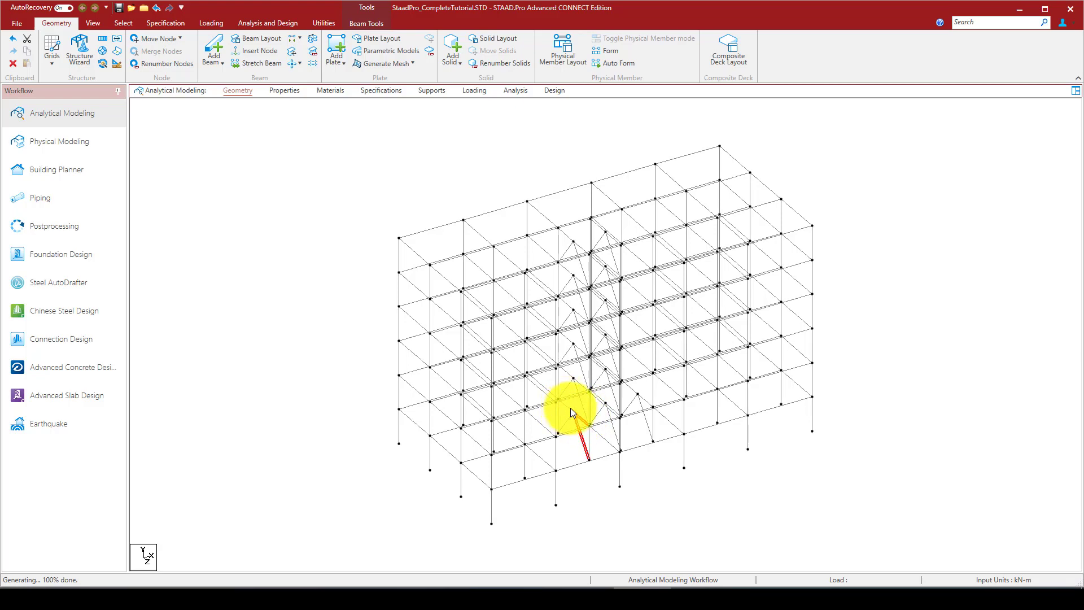
{"action": "left_click", "coordinate": [668, 465]}
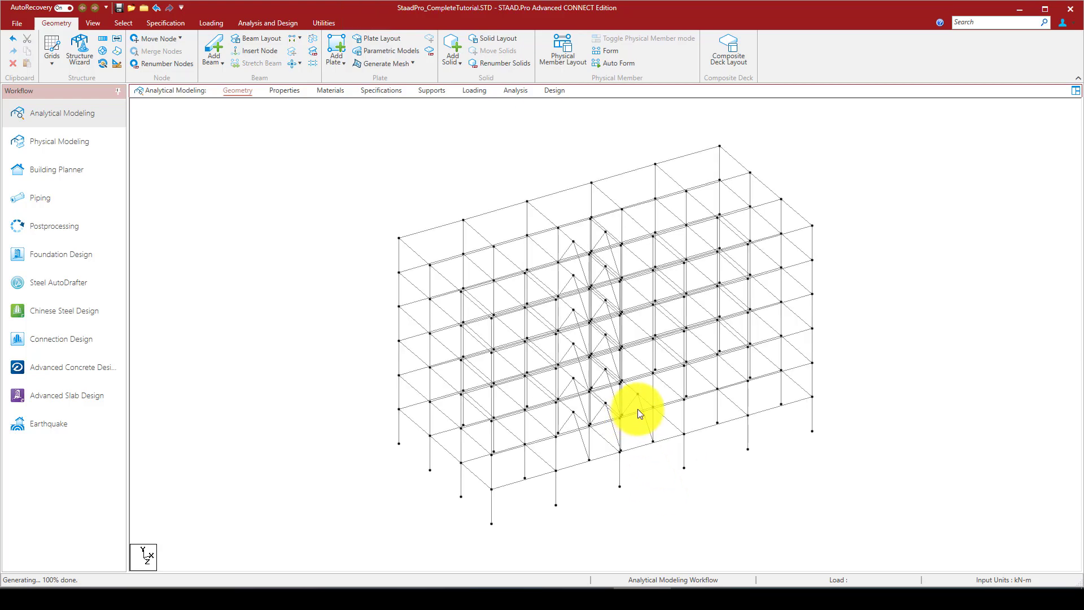
{"action": "left_click", "coordinate": [639, 401]}
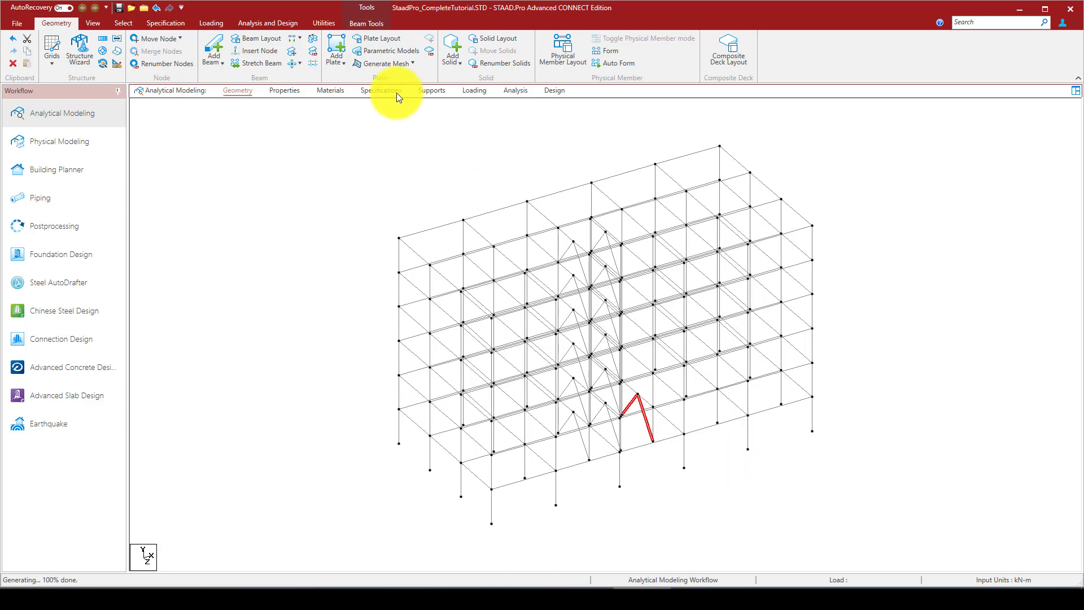
{"action": "left_click", "coordinate": [102, 37]}
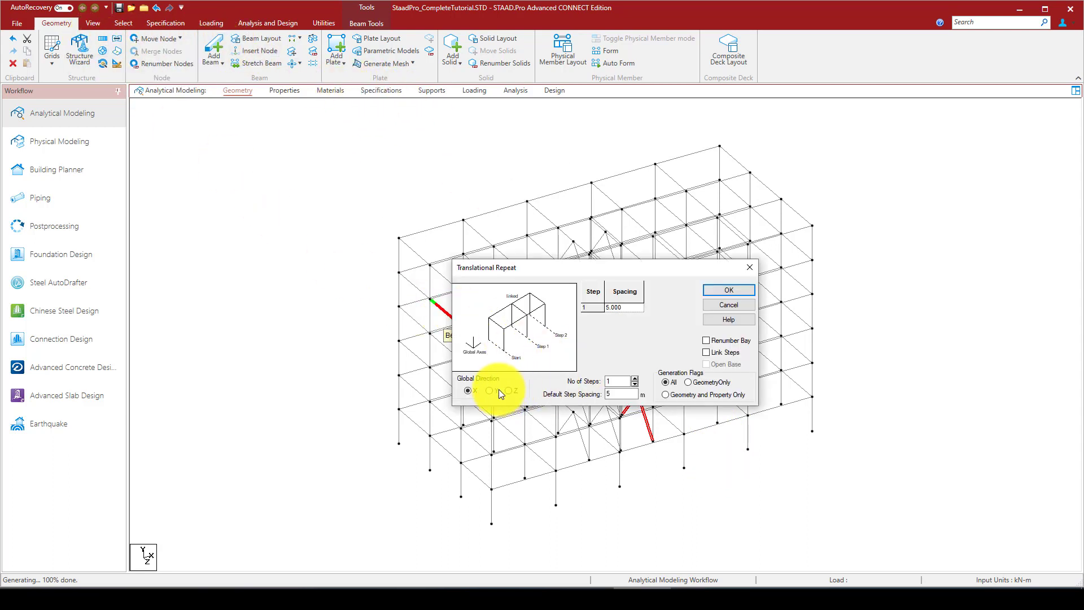
{"action": "left_click", "coordinate": [636, 378]}
{"action": "left_click", "coordinate": [636, 378]}
{"action": "left_click", "coordinate": [636, 378]}
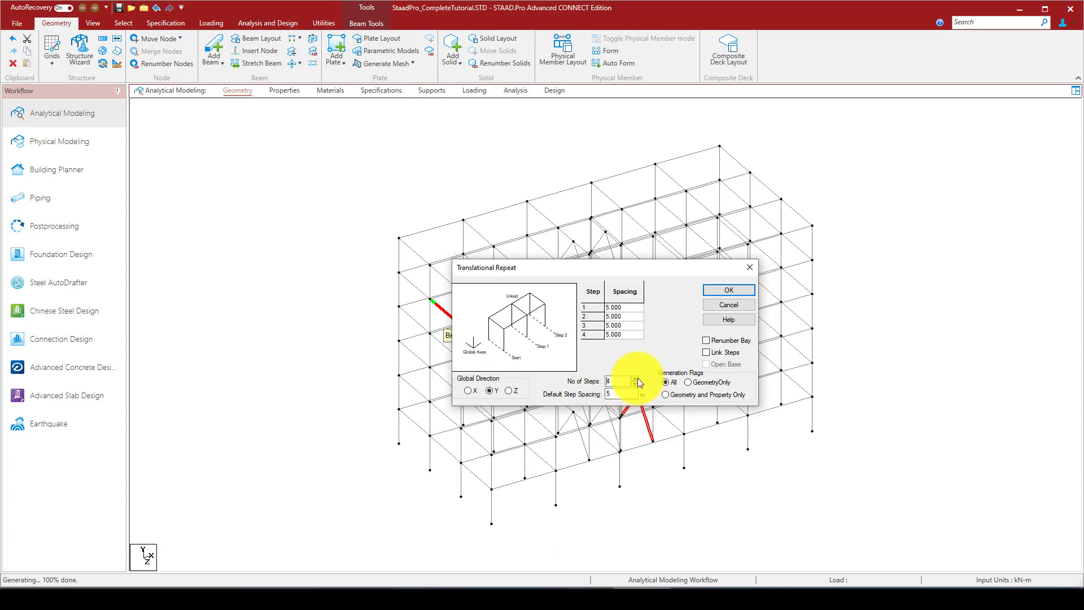
{"action": "left_click", "coordinate": [635, 379]}
{"action": "left_click", "coordinate": [635, 378]}
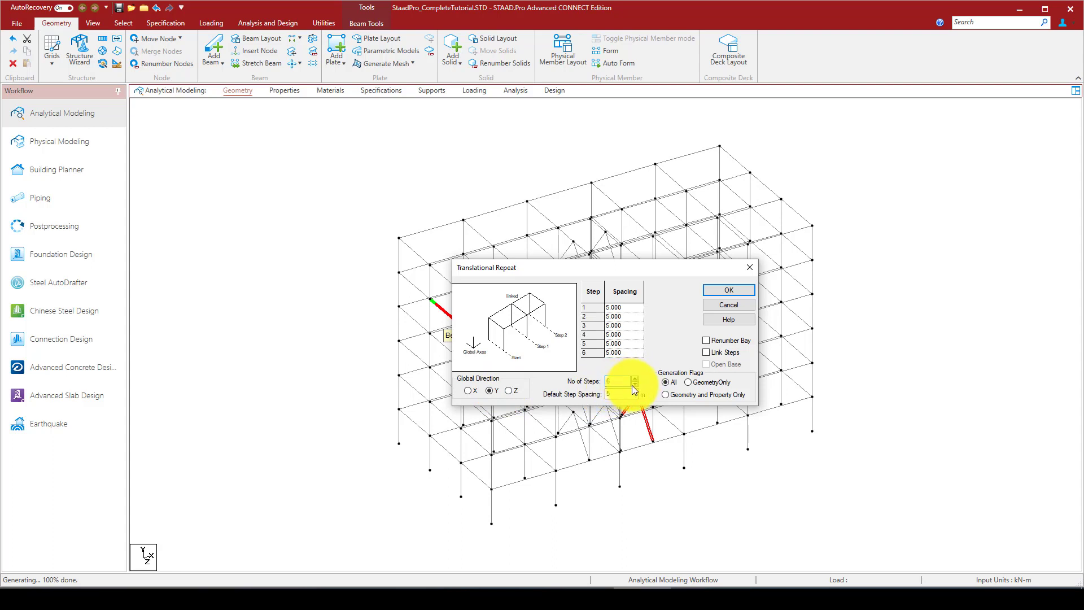
{"action": "left_click", "coordinate": [635, 384]}
{"action": "left_click_drag", "start_coordinate": [617, 394], "coordinate": [605, 394]}
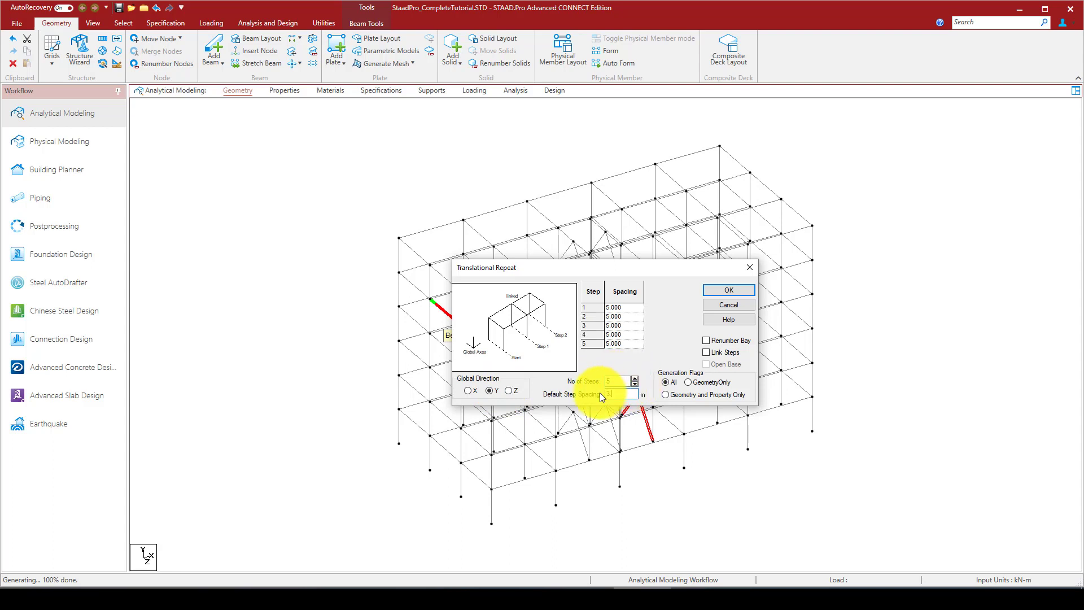
{"action": "left_click", "coordinate": [727, 290]}
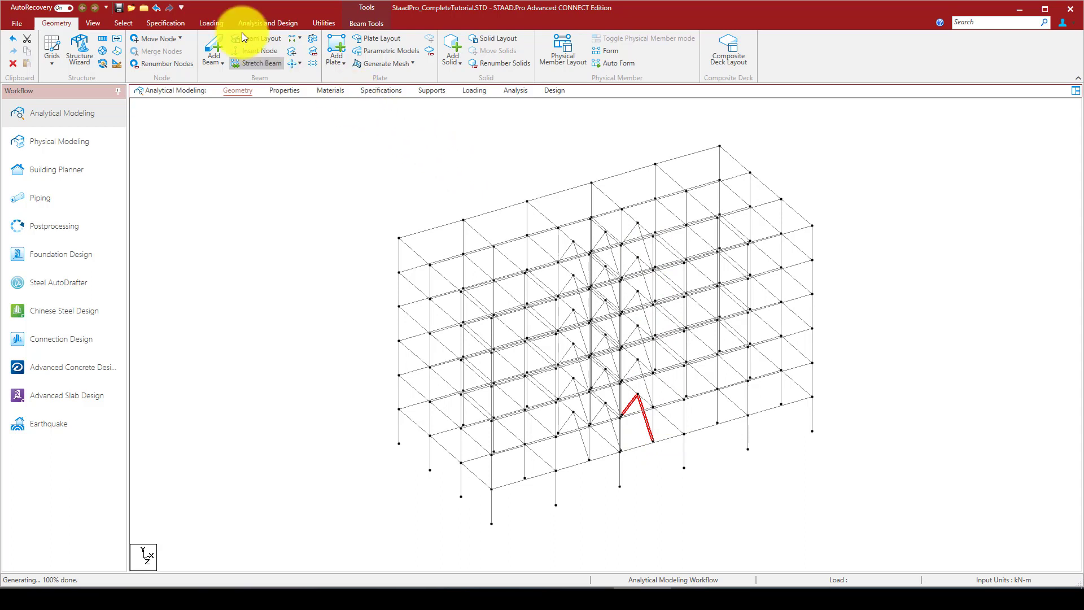
Step: Isolate the rear longitudinal frame joining the outer braced lines in plan, displaying its columns and beams as a new view in the active window
{"action": "left_click", "coordinate": [92, 23]}
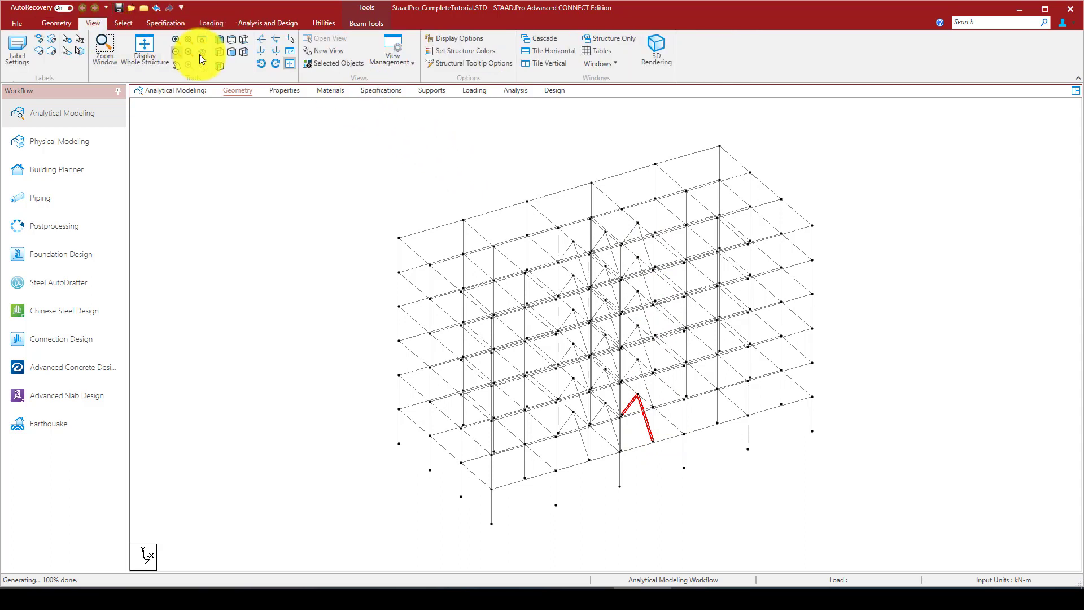
{"action": "left_click", "coordinate": [231, 38]}
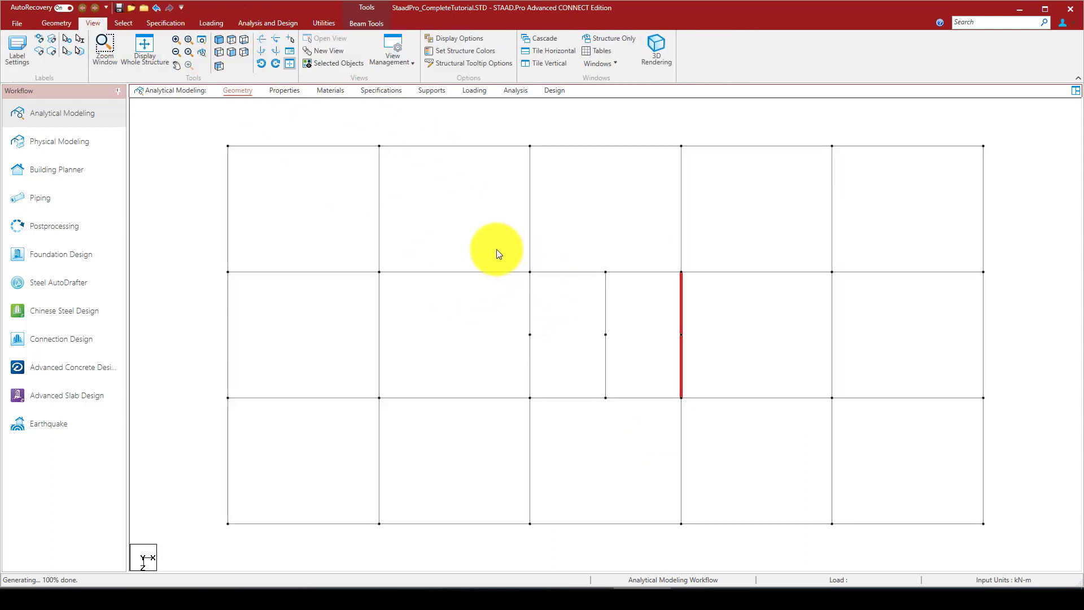
{"action": "left_click_drag", "start_coordinate": [513, 257], "coordinate": [699, 278]}
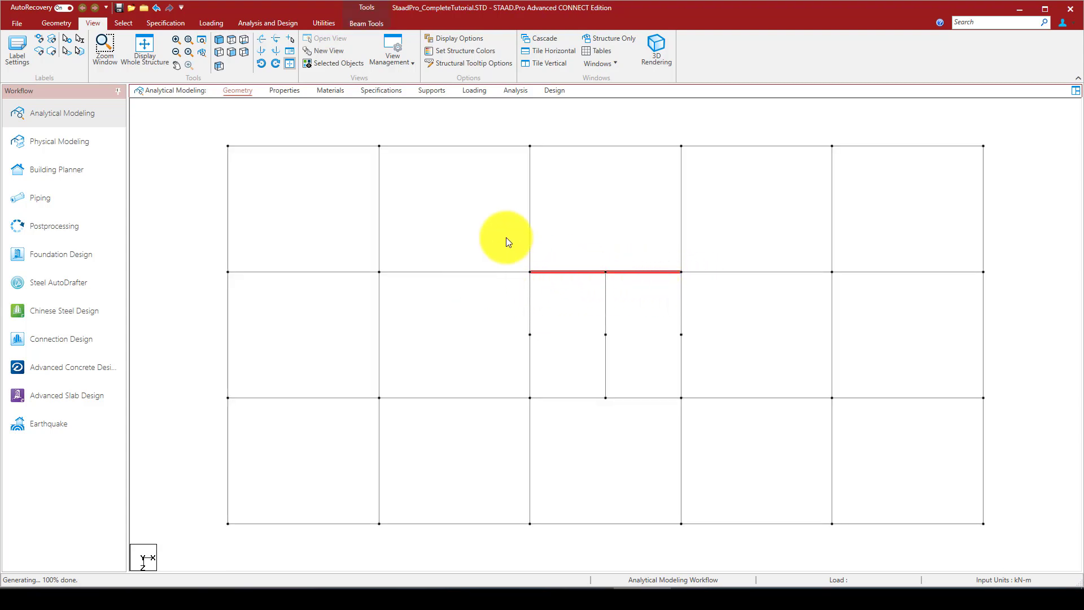
{"action": "left_click", "coordinate": [221, 42]}
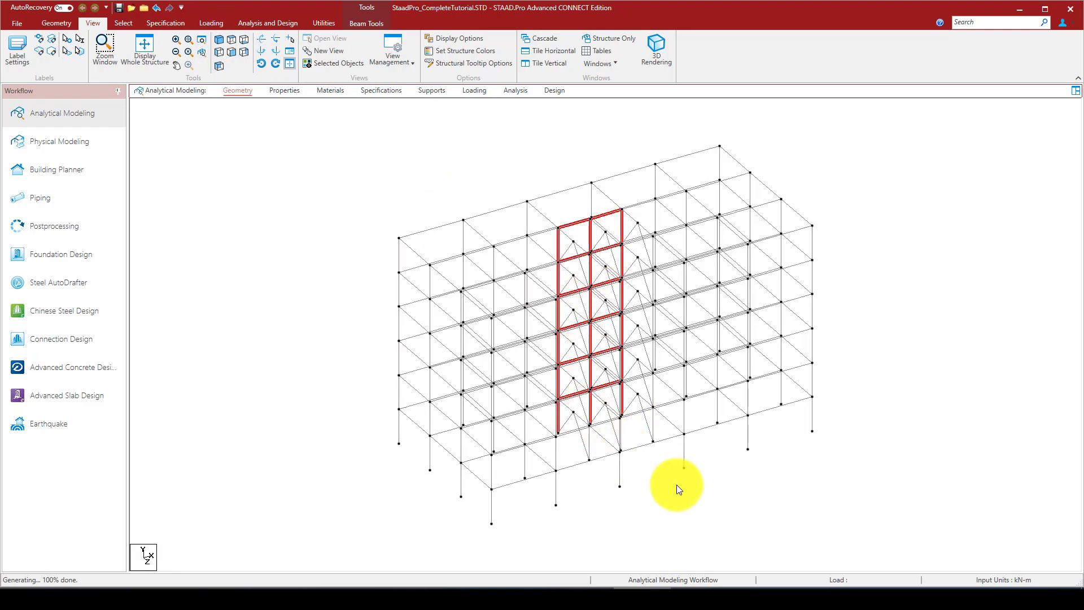
{"action": "right_click", "coordinate": [695, 500]}
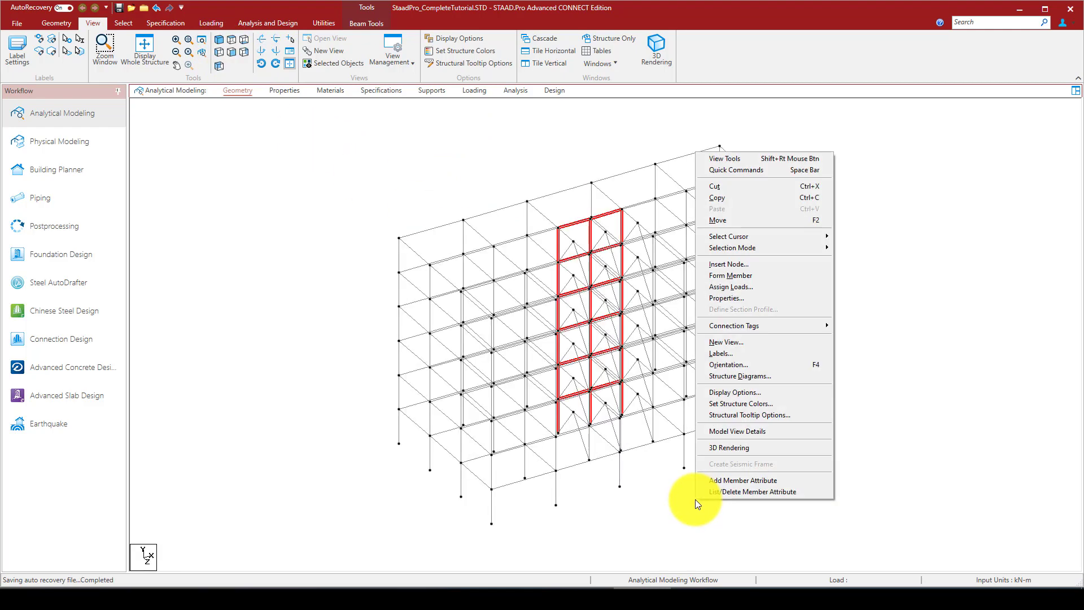
{"action": "left_click", "coordinate": [743, 341]}
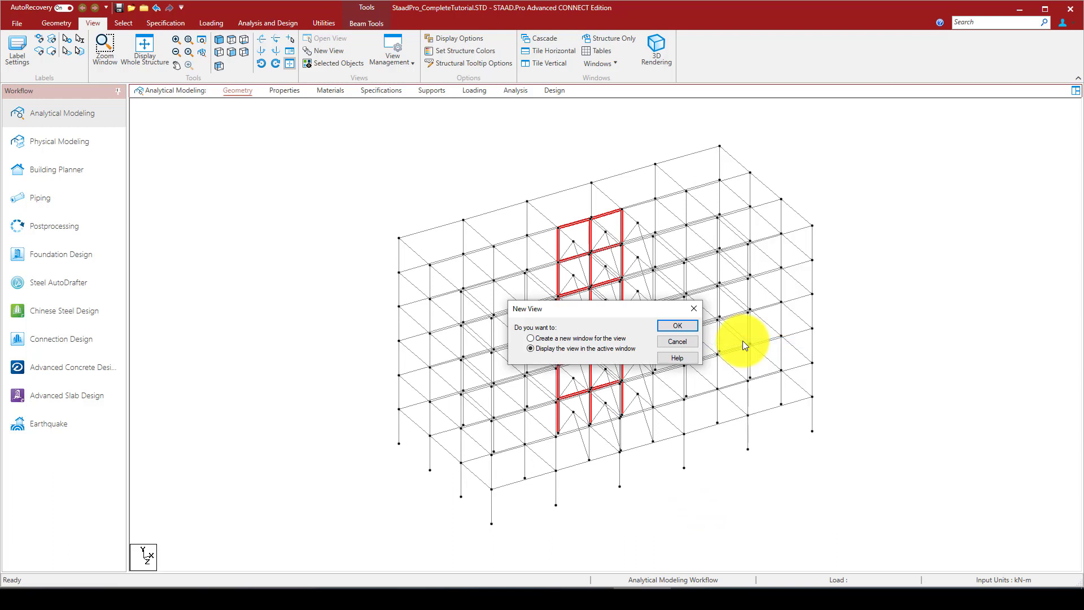
{"action": "left_click", "coordinate": [668, 324]}
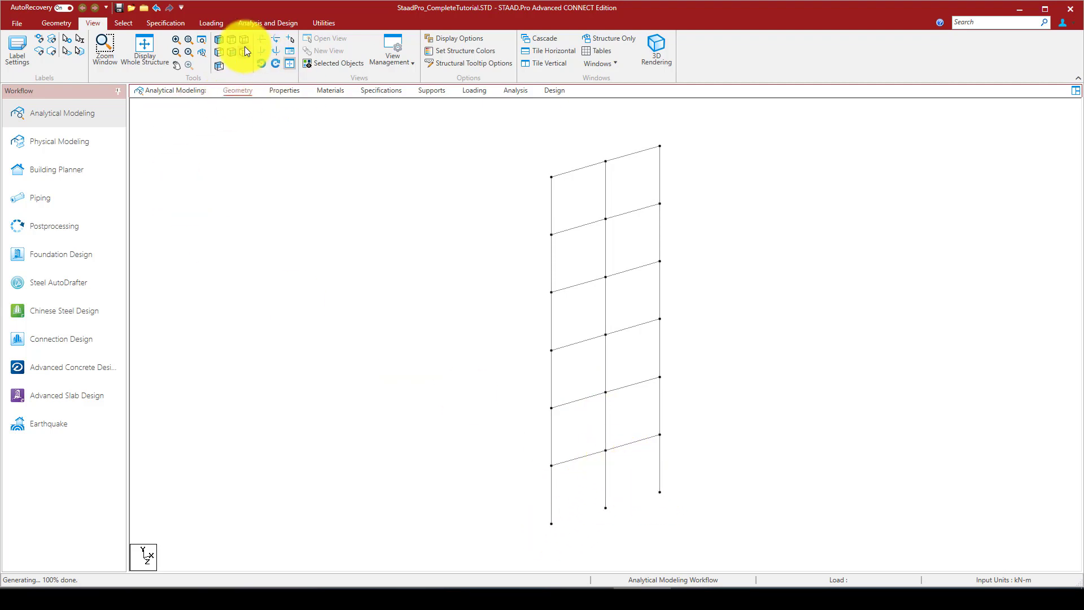
Step: Add two inverted-V braces in the ground storey, from the outer column bases to the middle node at first-floor level
{"action": "left_click", "coordinate": [55, 22]}
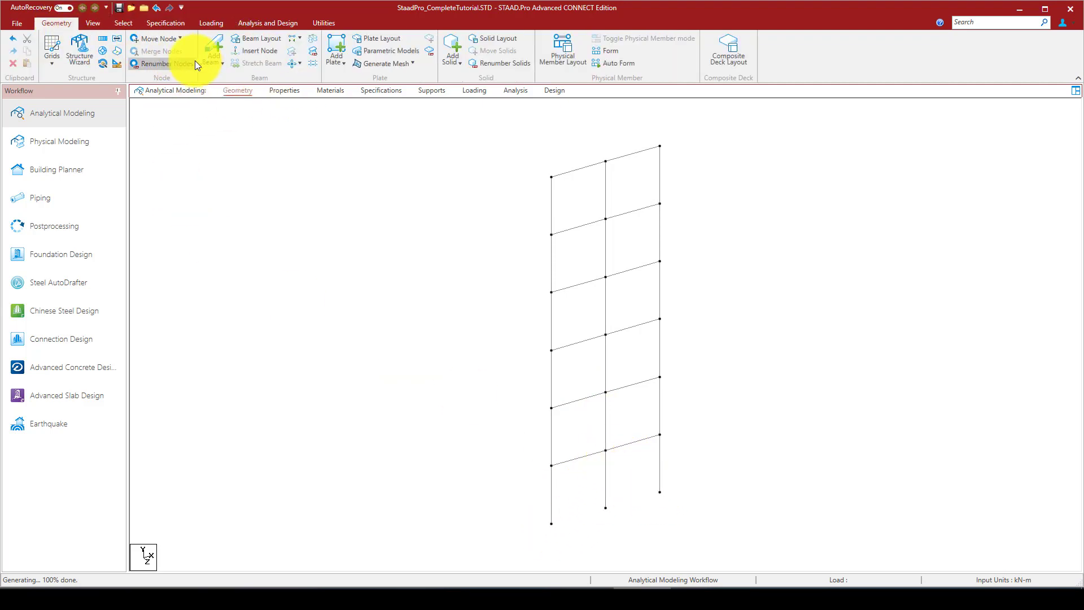
{"action": "left_click", "coordinate": [208, 48]}
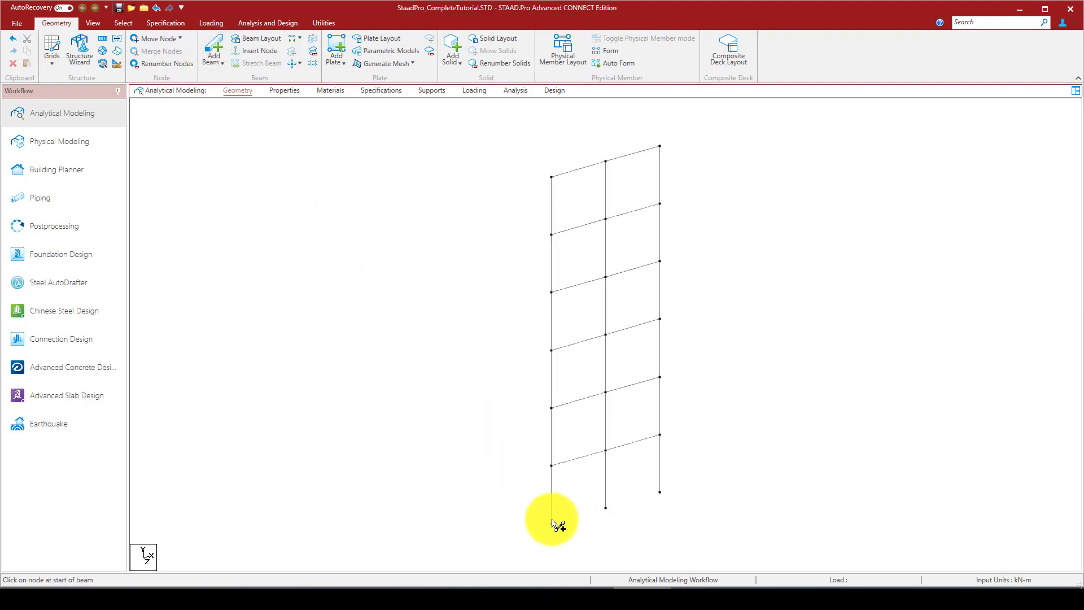
{"action": "left_click_drag", "start_coordinate": [552, 523], "coordinate": [606, 450]}
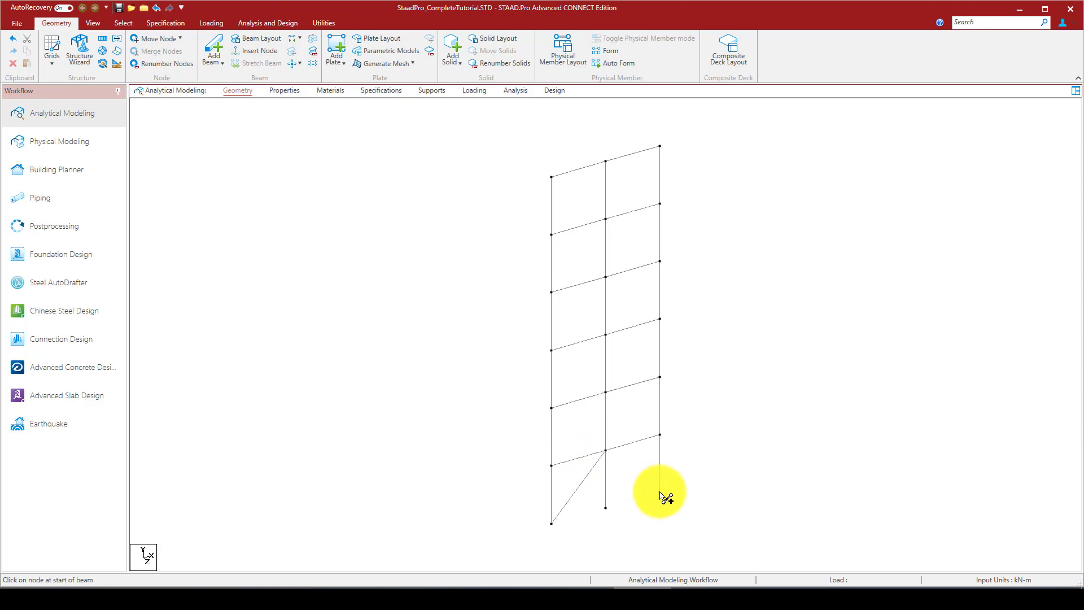
{"action": "left_click_drag", "start_coordinate": [660, 492], "coordinate": [606, 451]}
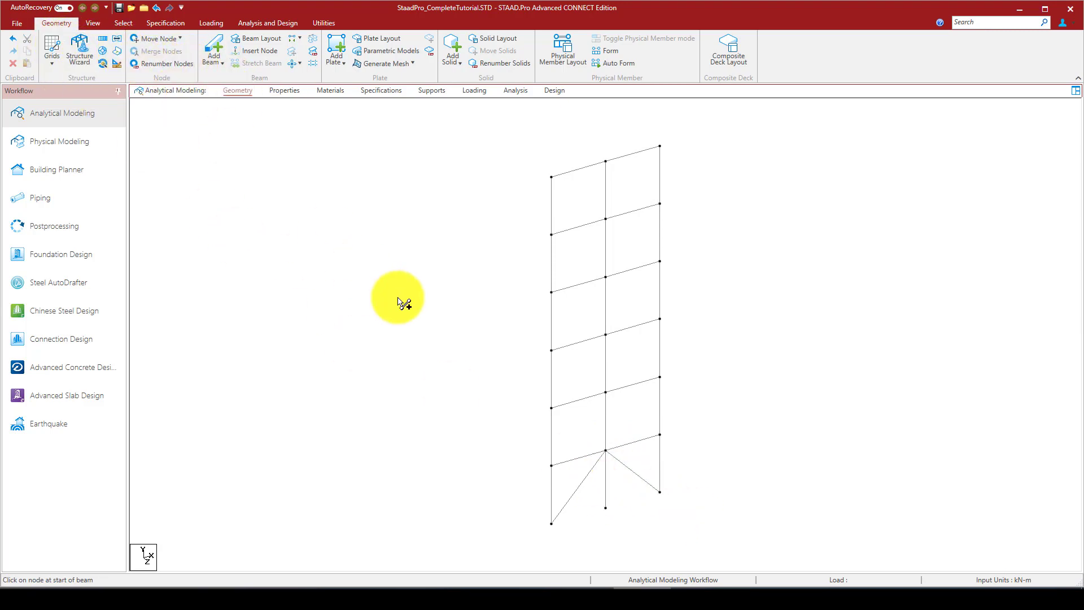
Step: Repeat the two ground-storey braces upward along global Y in 5 steps at 3.2 m spacing
{"action": "left_click", "coordinate": [627, 466]}
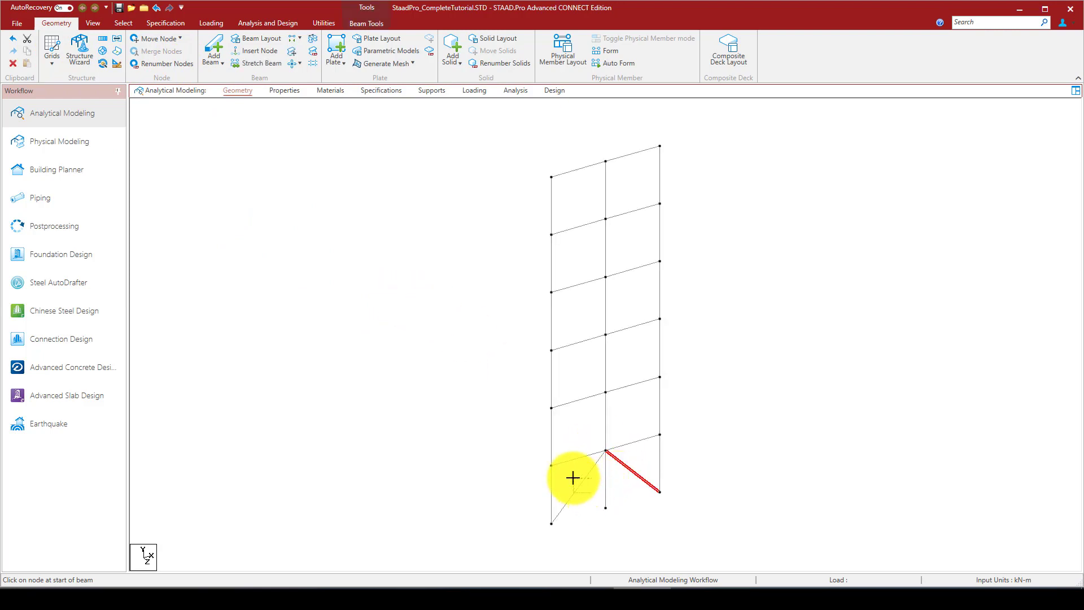
{"action": "left_click", "coordinate": [571, 478], "text": "ctrl"}
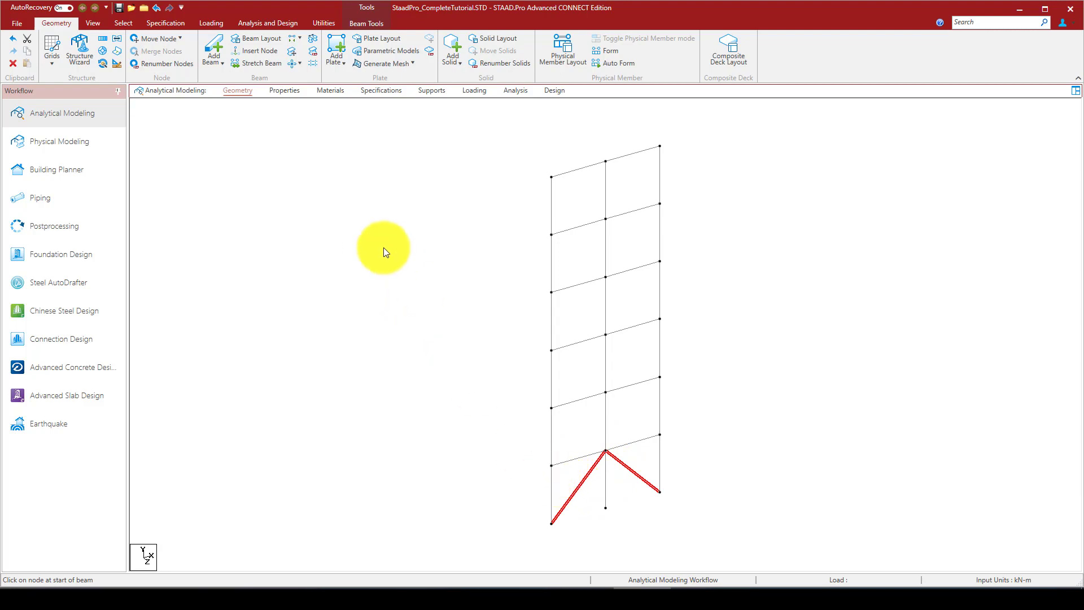
{"action": "left_click", "coordinate": [100, 39]}
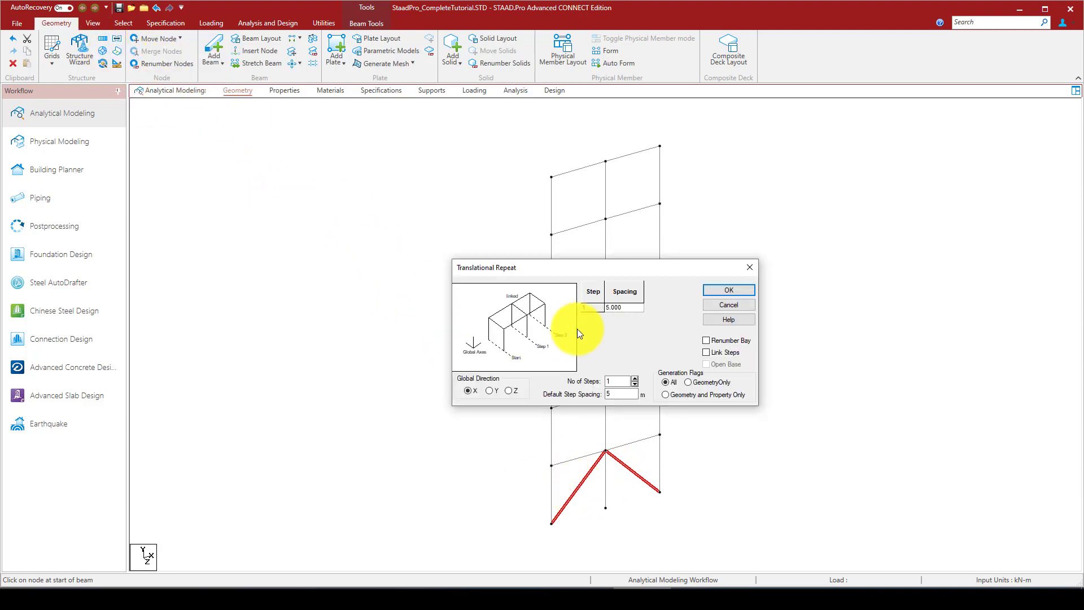
{"action": "type", "text": "5"}
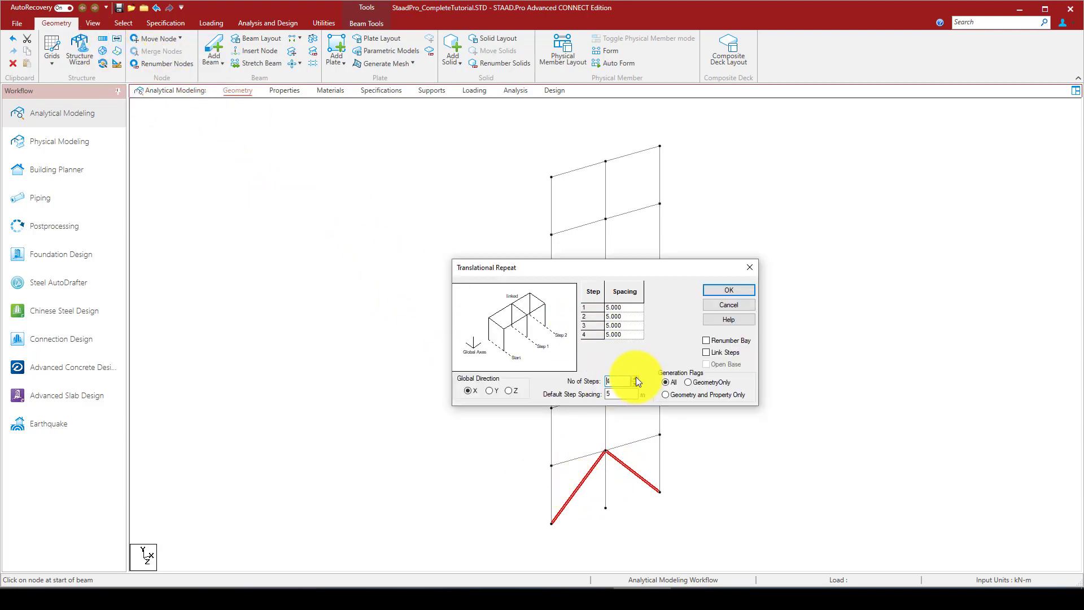
{"action": "key", "text": "Tab"}
{"action": "type", "text": "3"}
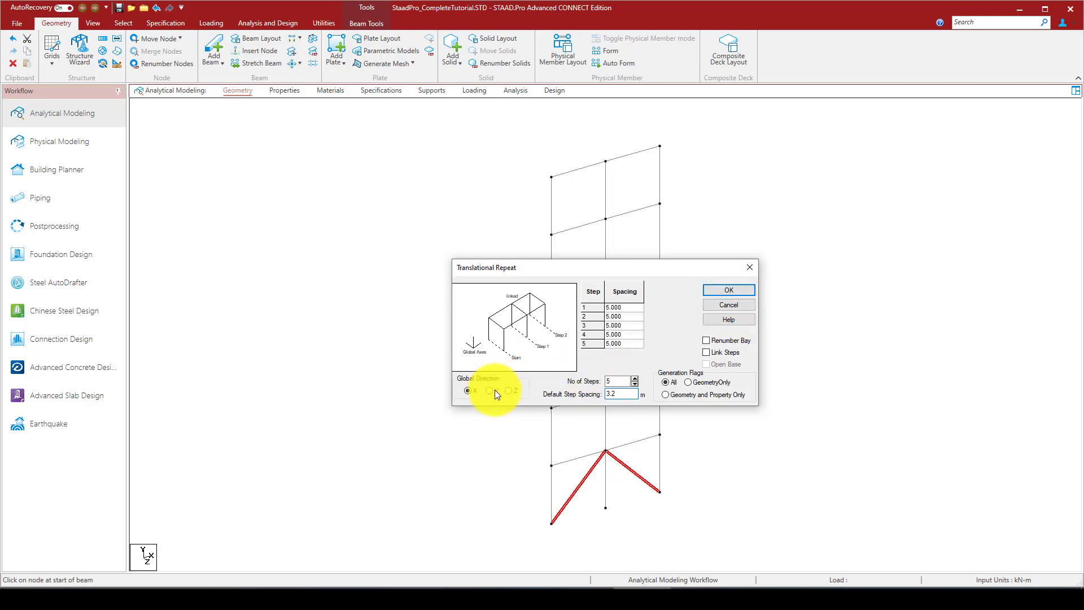
{"action": "left_click", "coordinate": [717, 289]}
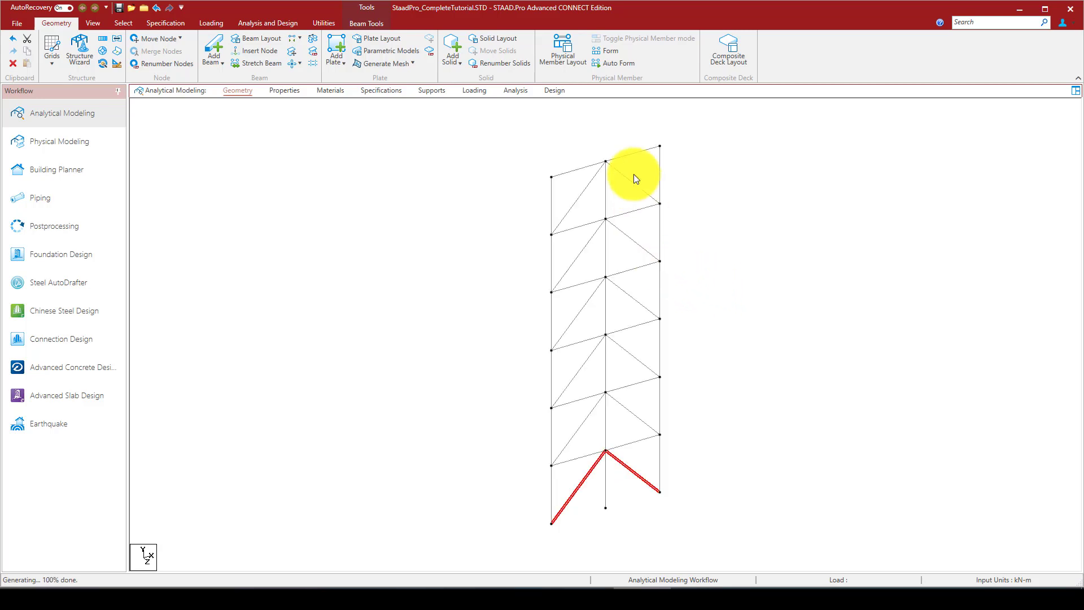
{"action": "left_click", "coordinate": [353, 151]}
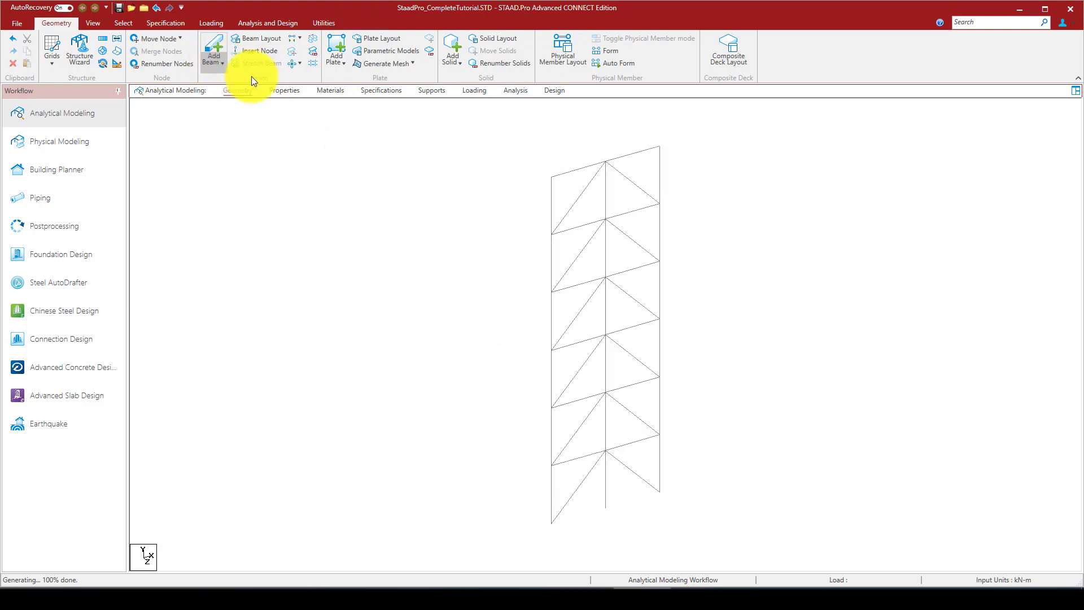
Step: Restore the display of the complete structure in a single full-size window and inspect the added bracing from several sides
{"action": "left_click", "coordinate": [93, 22]}
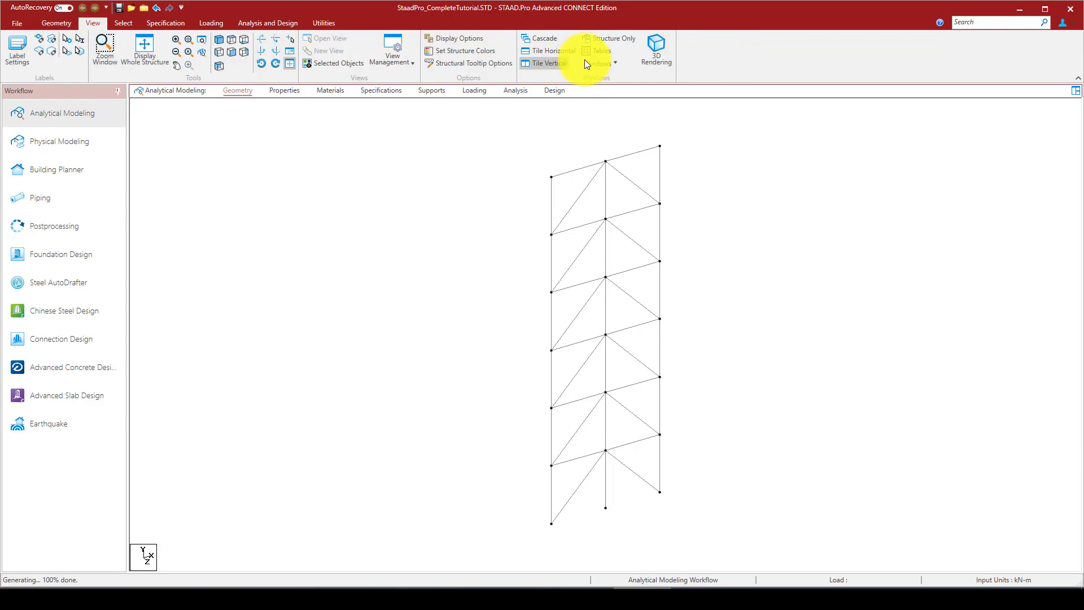
{"action": "left_click", "coordinate": [601, 39]}
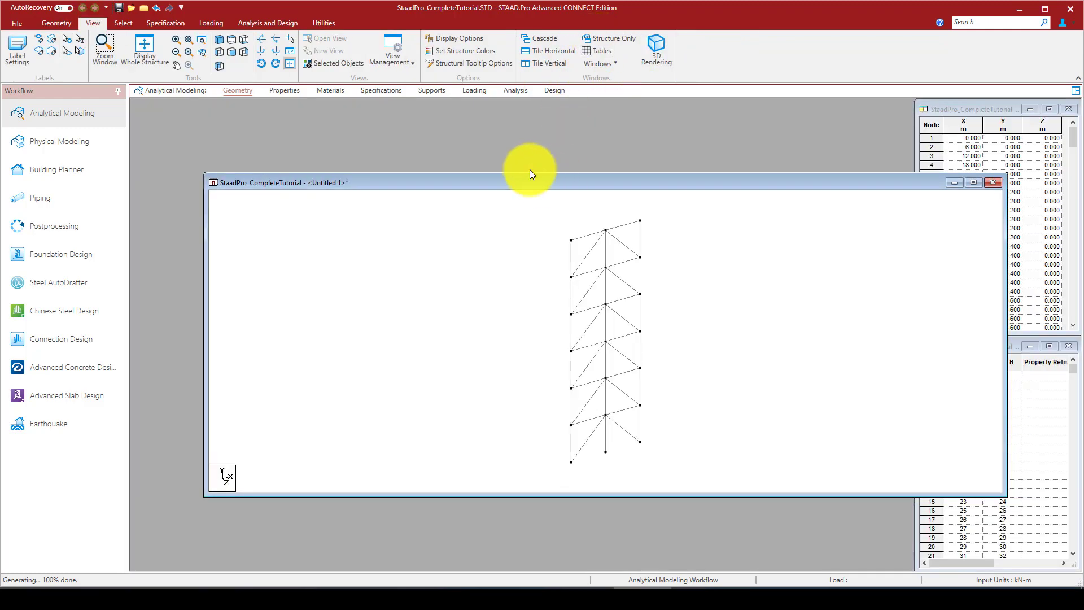
{"action": "left_click", "coordinate": [608, 38]}
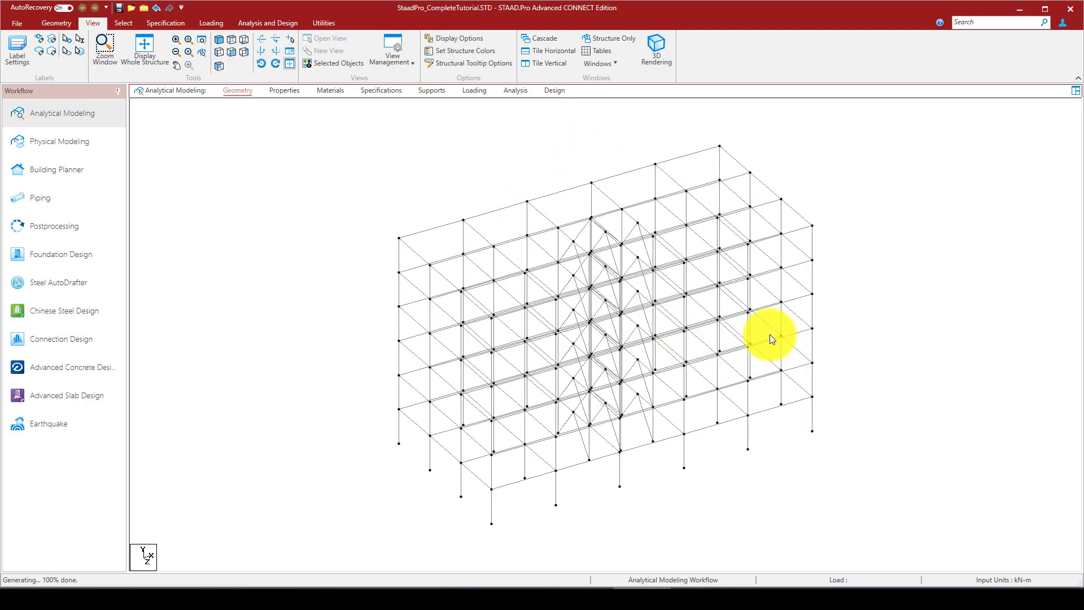
{"action": "middle_click_drag", "start_coordinate": [770, 334], "coordinate": [576, 418]}
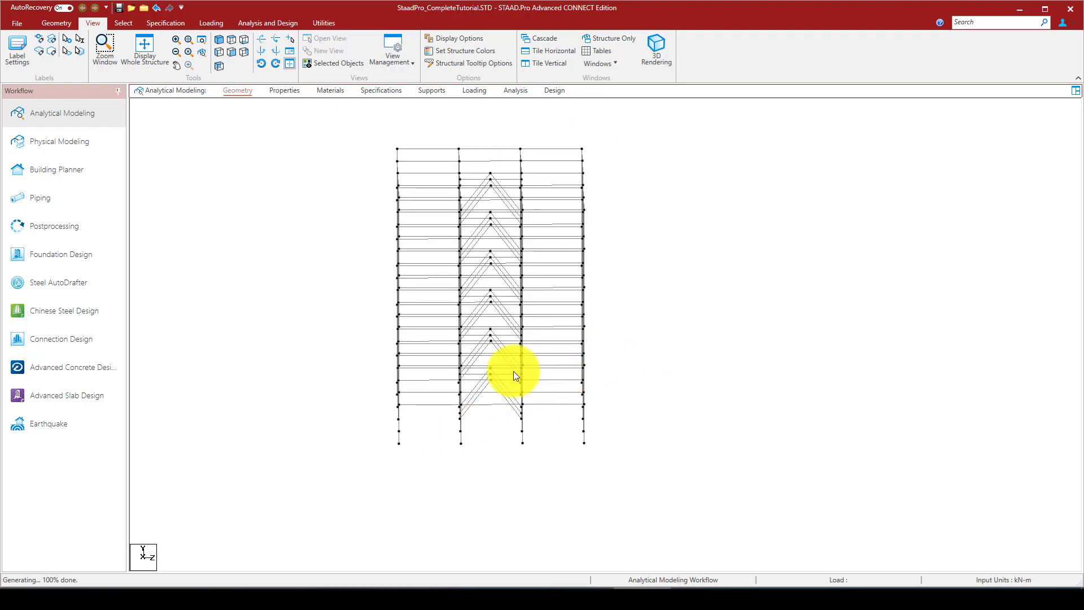
{"action": "middle_click_drag", "start_coordinate": [513, 371], "coordinate": [529, 382]}
{"action": "middle_click_drag", "start_coordinate": [469, 242], "coordinate": [455, 310]}
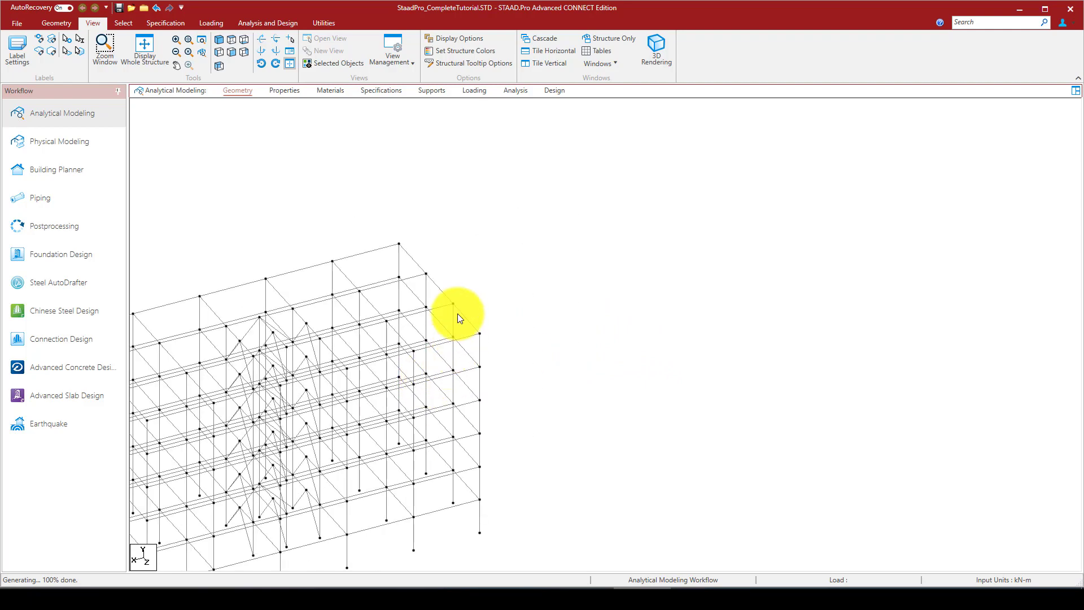
{"action": "middle_click_drag", "start_coordinate": [303, 387], "coordinate": [378, 312]}
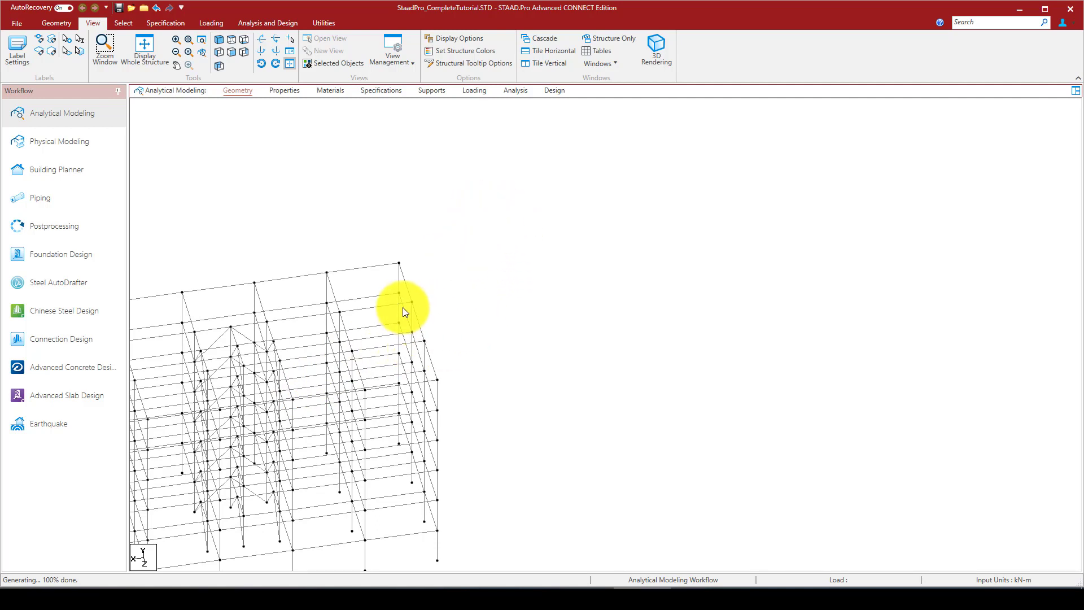
Step: In plan view, repeat the transverse beams on the first two gridlines along global X in 2 steps at 2 m spacing, checking the AutoCAD layout
{"action": "left_click", "coordinate": [230, 38]}
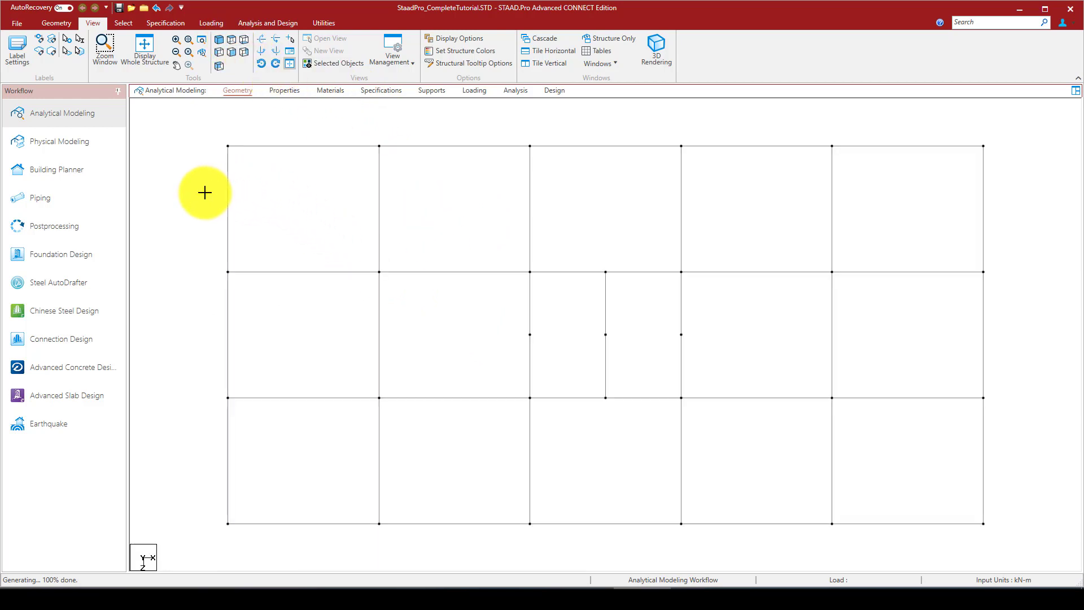
{"action": "left_click", "coordinate": [228, 211]}
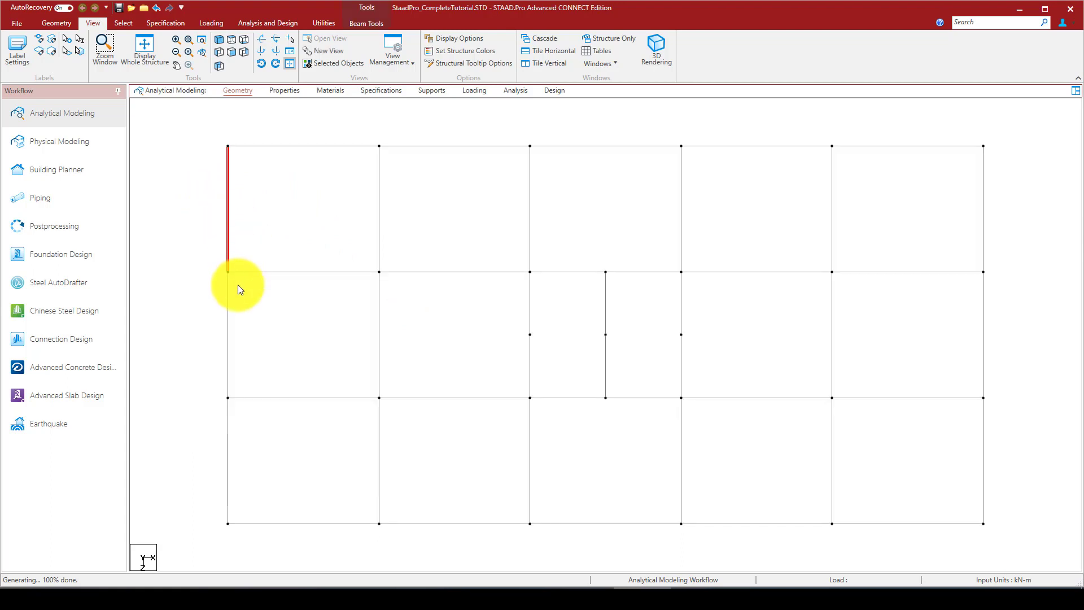
{"action": "left_click", "coordinate": [228, 305], "text": "ctrl"}
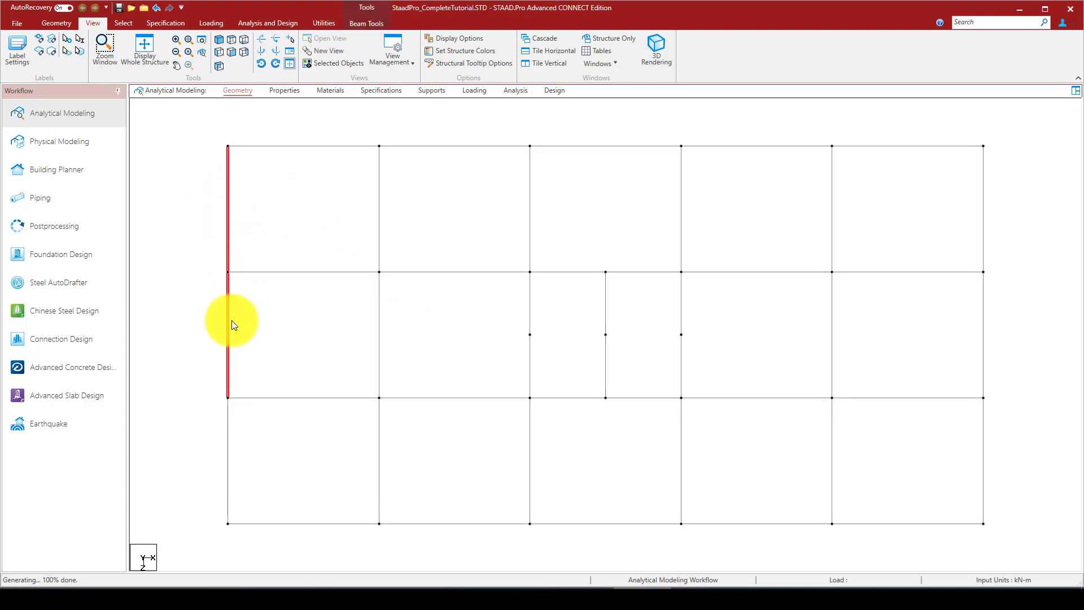
{"action": "left_click", "coordinate": [227, 421], "text": "ctrl"}
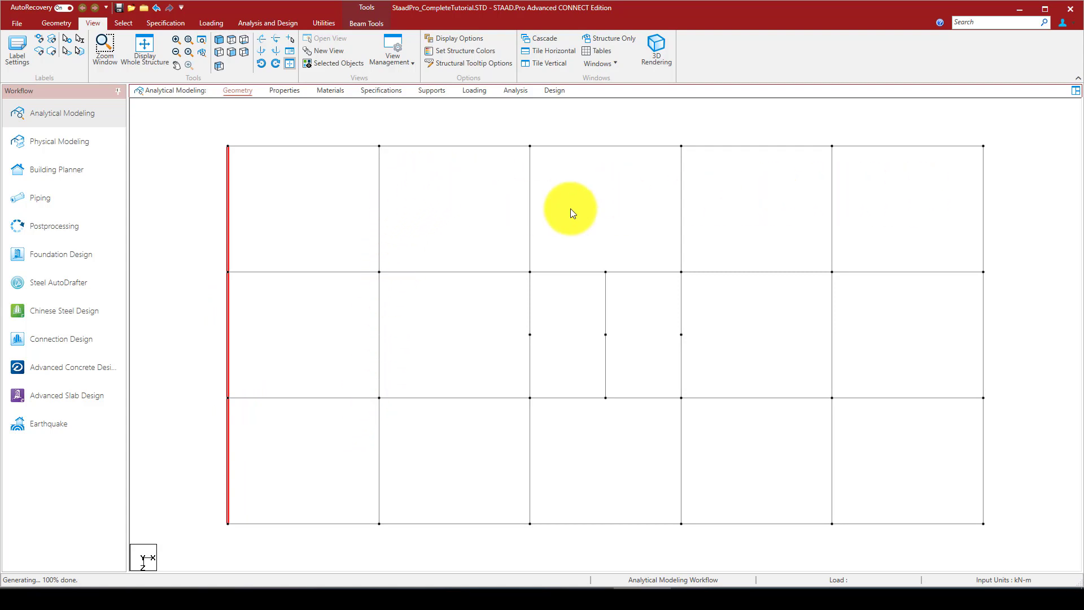
{"action": "left_click_drag", "start_coordinate": [407, 213], "coordinate": [334, 192], "text": "ctrl"}
{"action": "left_click_drag", "start_coordinate": [398, 311], "coordinate": [364, 330], "text": "ctrl"}
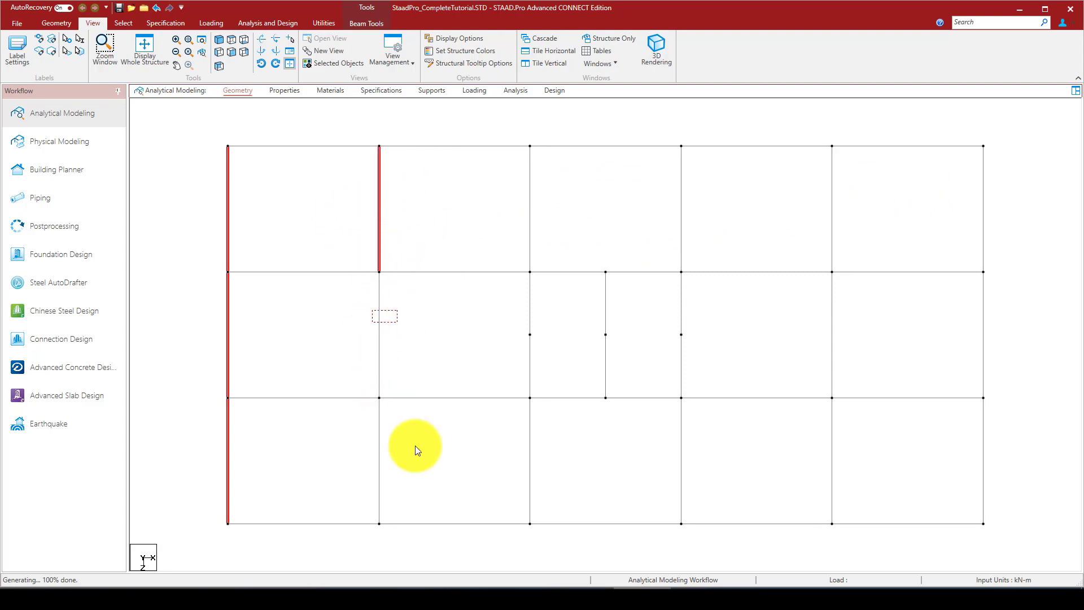
{"action": "left_click_drag", "start_coordinate": [424, 423], "coordinate": [340, 459], "text": "ctrl"}
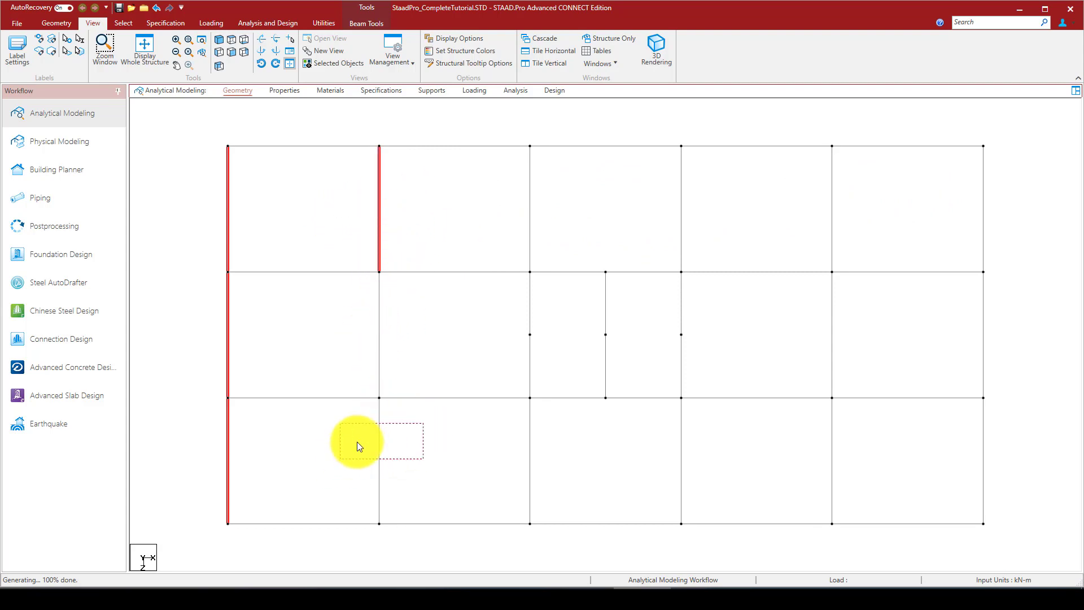
{"action": "left_click", "coordinate": [380, 334], "text": "ctrl"}
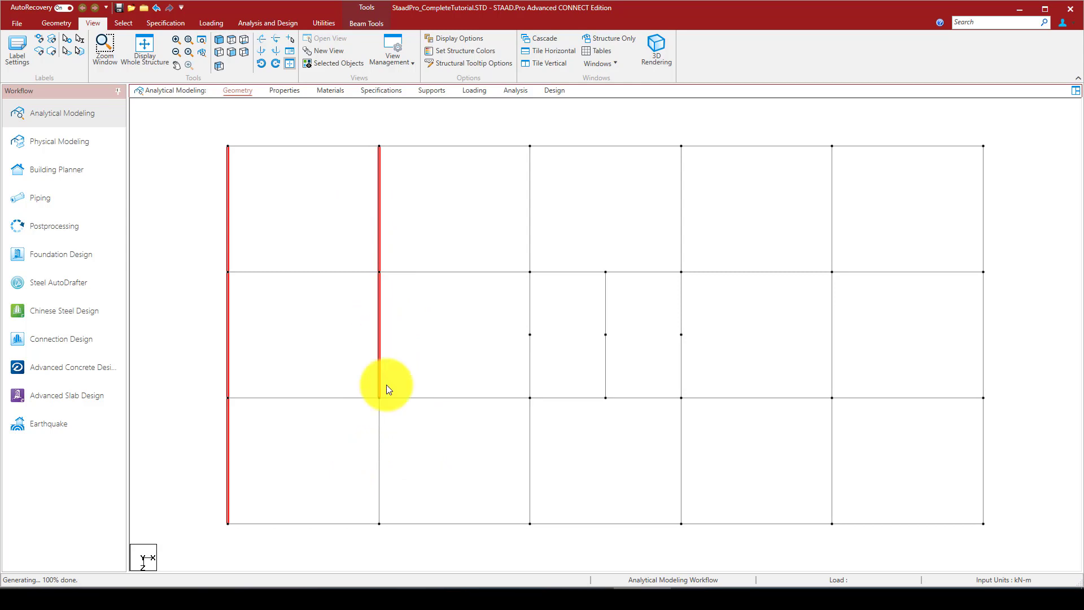
{"action": "left_click", "coordinate": [379, 419], "text": "ctrl"}
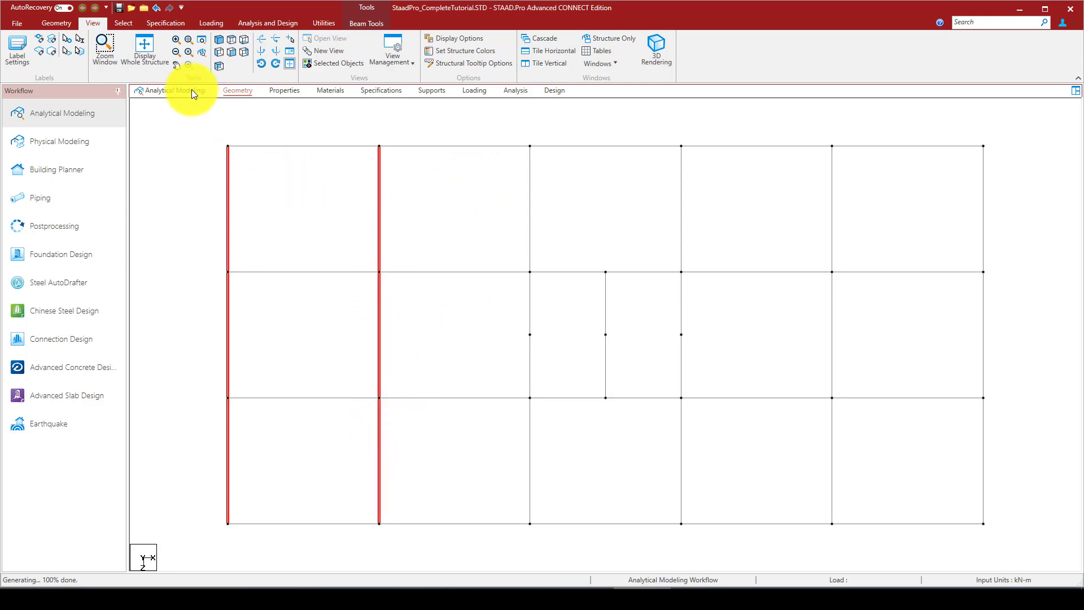
{"action": "left_click", "coordinate": [67, 24]}
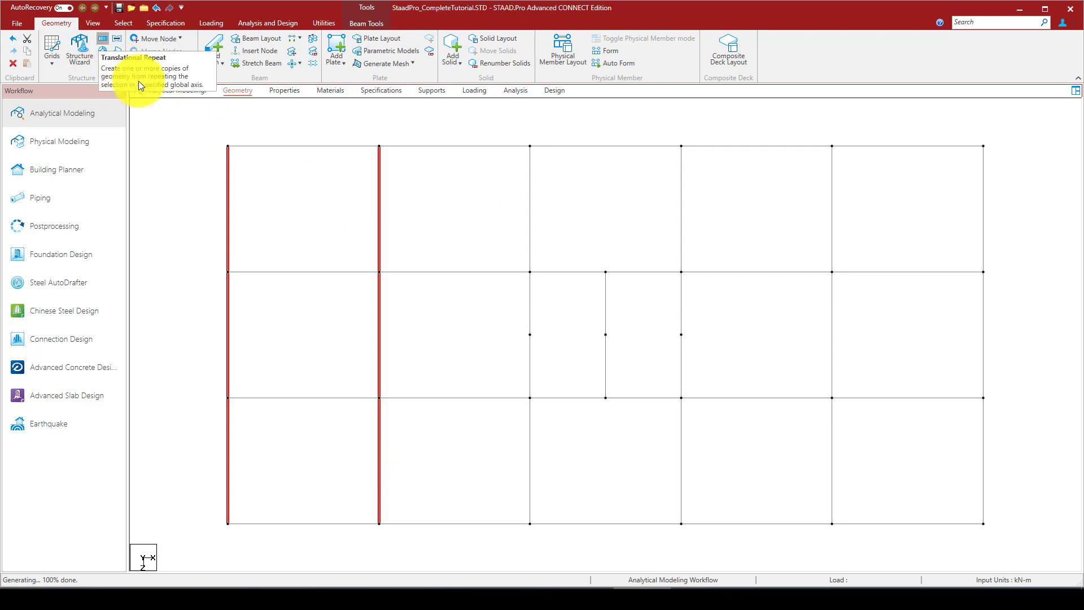
{"action": "left_click", "coordinate": [102, 40]}
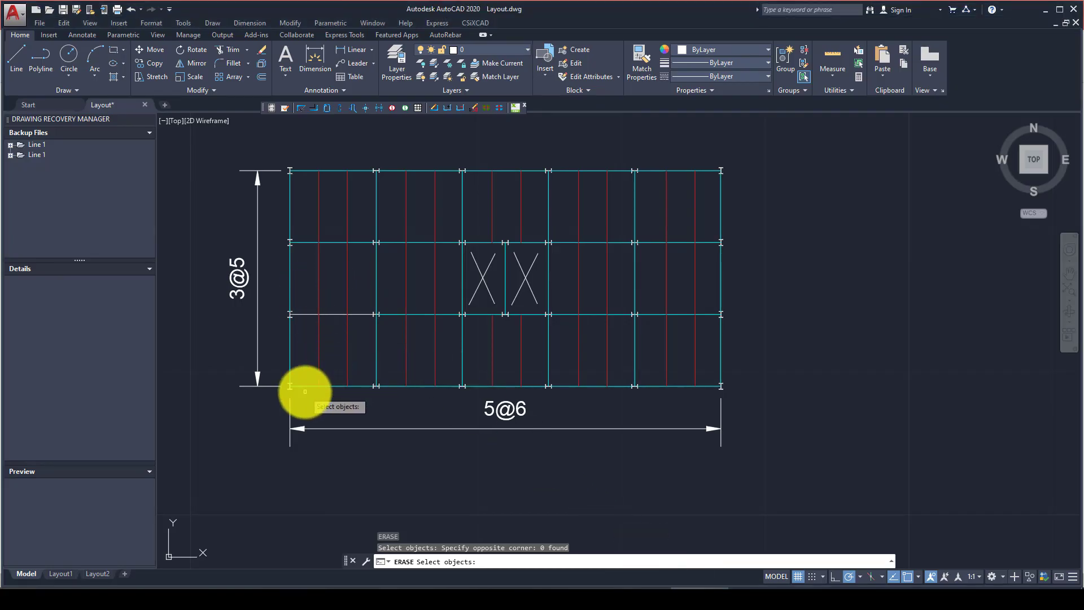
{"action": "scroll", "coordinate": [309, 374], "scroll_direction": "up", "scroll_amount": 2}
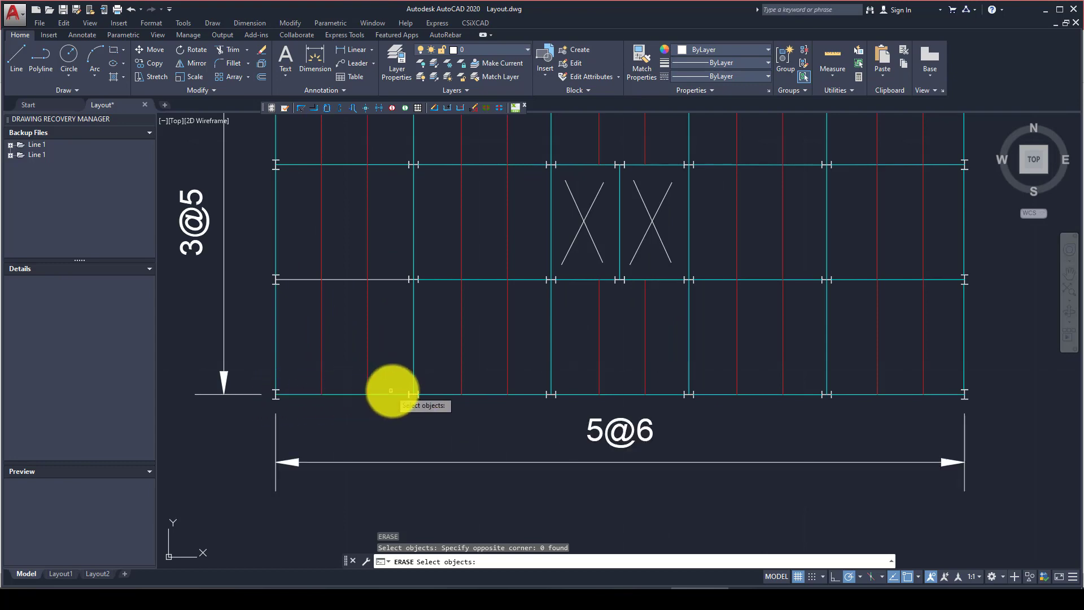
{"action": "left_click", "coordinate": [649, 595]}
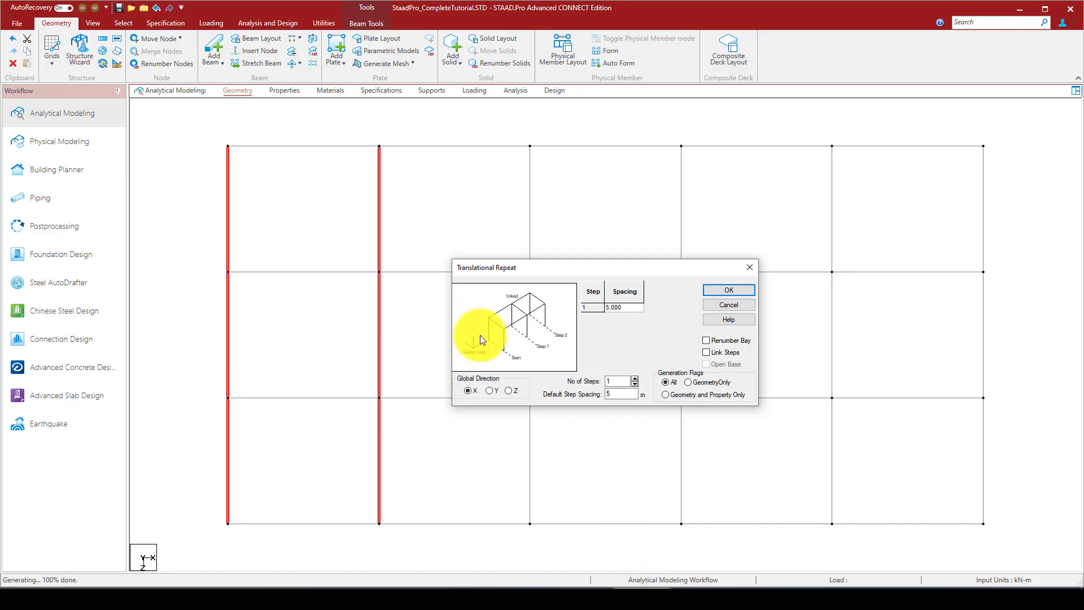
{"action": "left_click", "coordinate": [635, 384]}
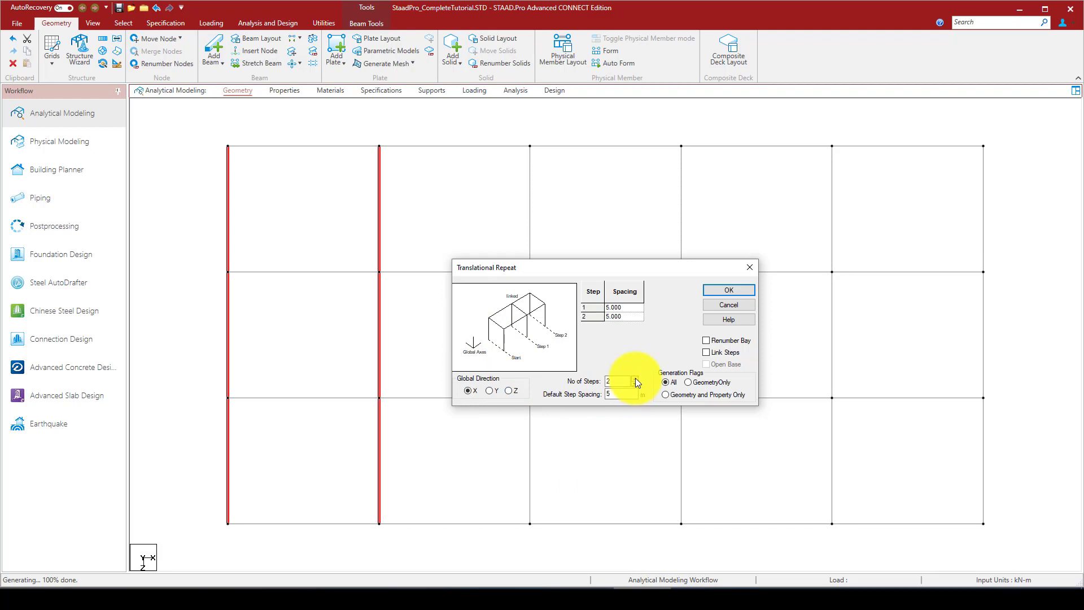
{"action": "double_click", "coordinate": [603, 394]}
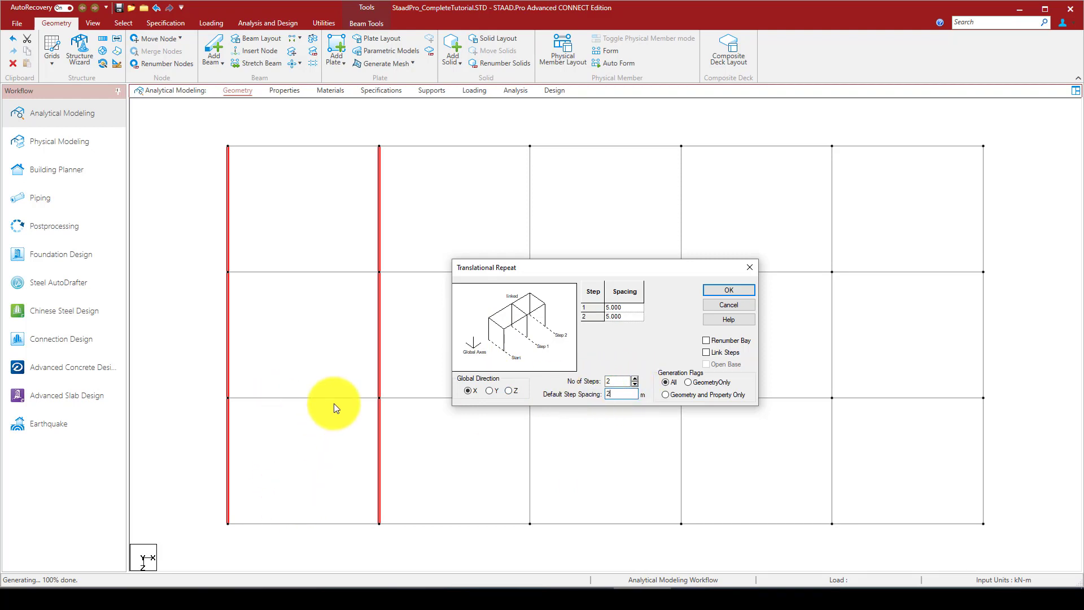
{"action": "key", "text": "shift+Tab"}
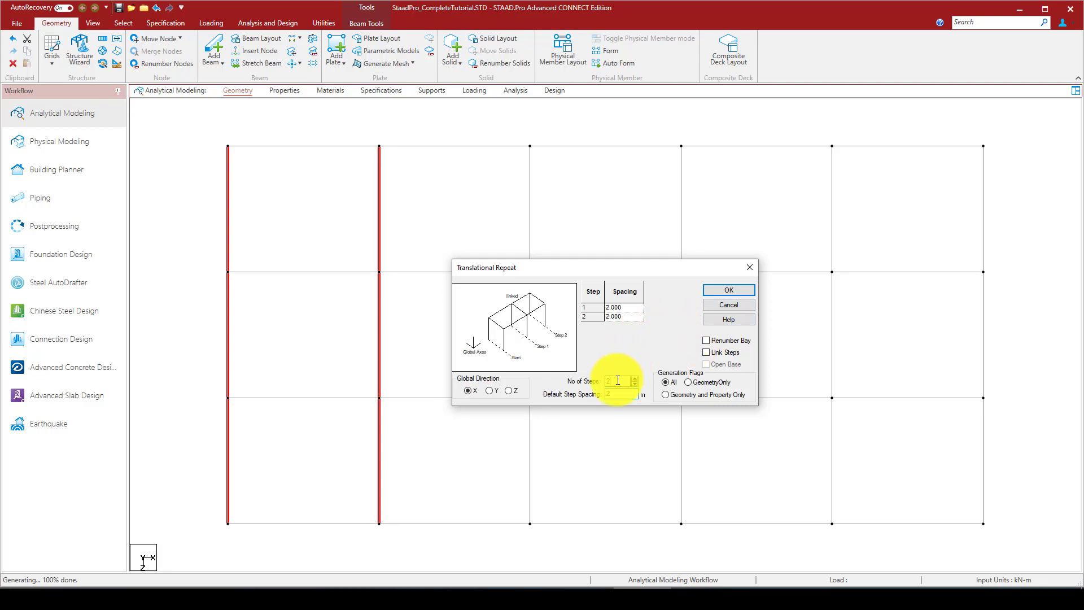
{"action": "left_click", "coordinate": [726, 290]}
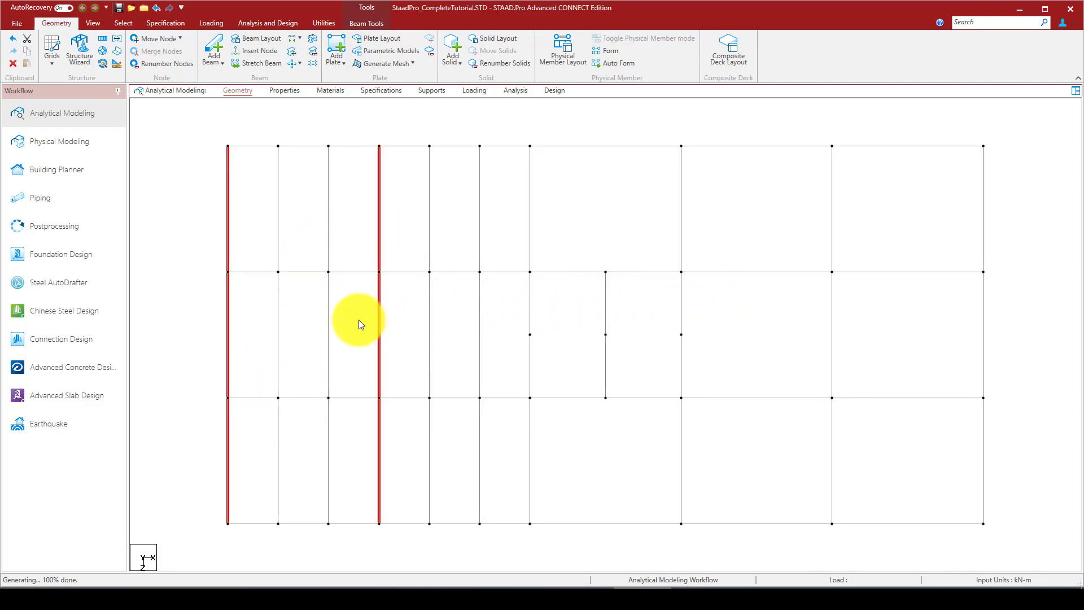
Step: In plan view, repeat the third gridline's outer-bay beams and all fourth and fifth gridline beams along global X in 2 steps at 2 m spacing
{"action": "left_click", "coordinate": [532, 207]}
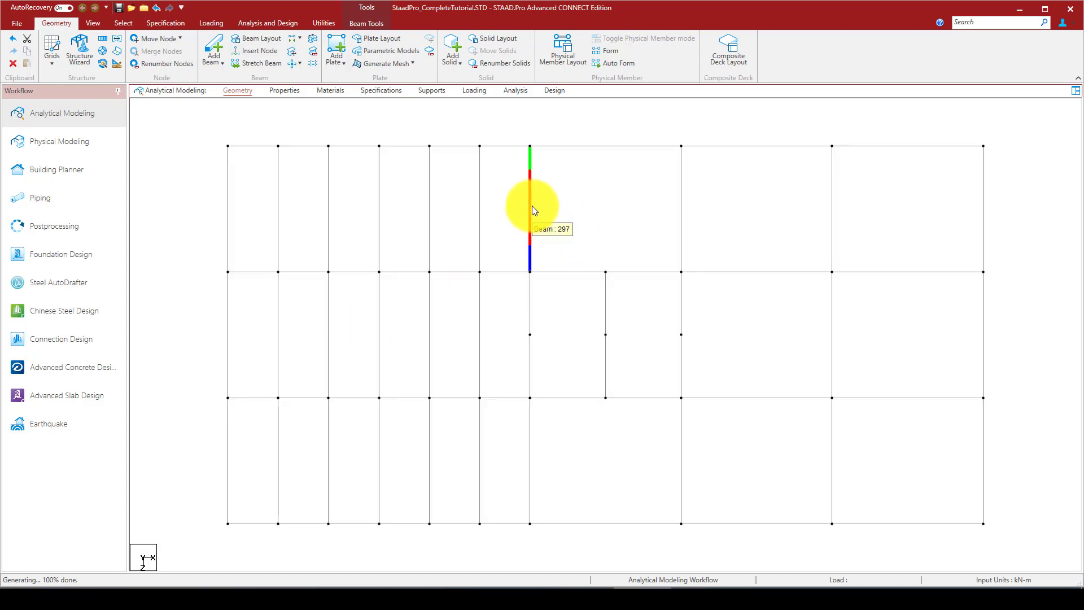
{"action": "left_click", "coordinate": [532, 207]}
{"action": "left_click", "coordinate": [530, 424], "text": "ctrl"}
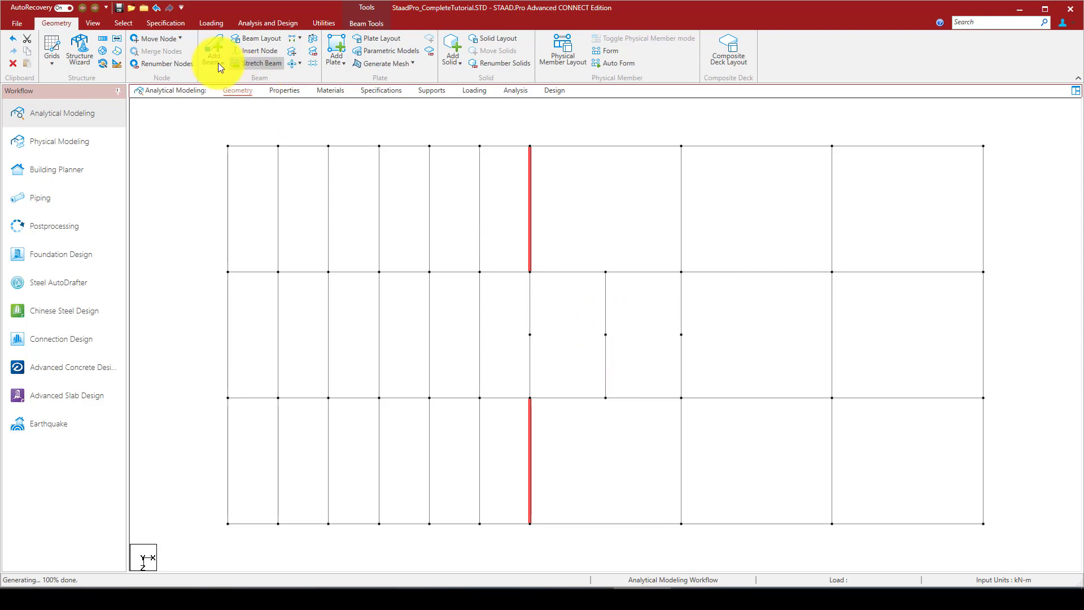
{"action": "left_click", "coordinate": [681, 206], "text": "ctrl"}
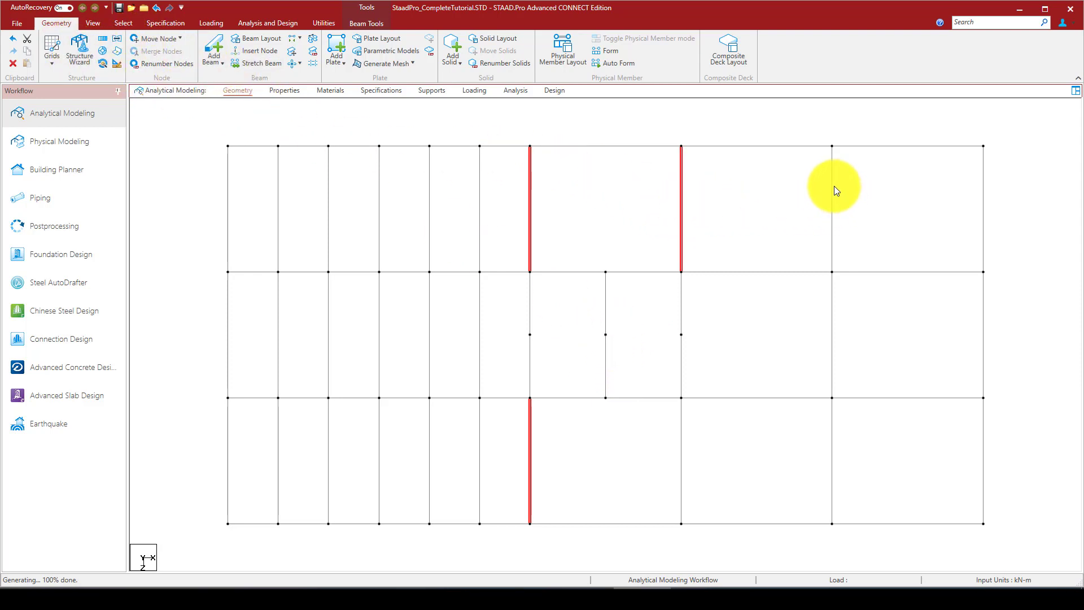
{"action": "left_click", "coordinate": [832, 215], "text": "ctrl"}
{"action": "left_click", "coordinate": [681, 442], "text": "ctrl"}
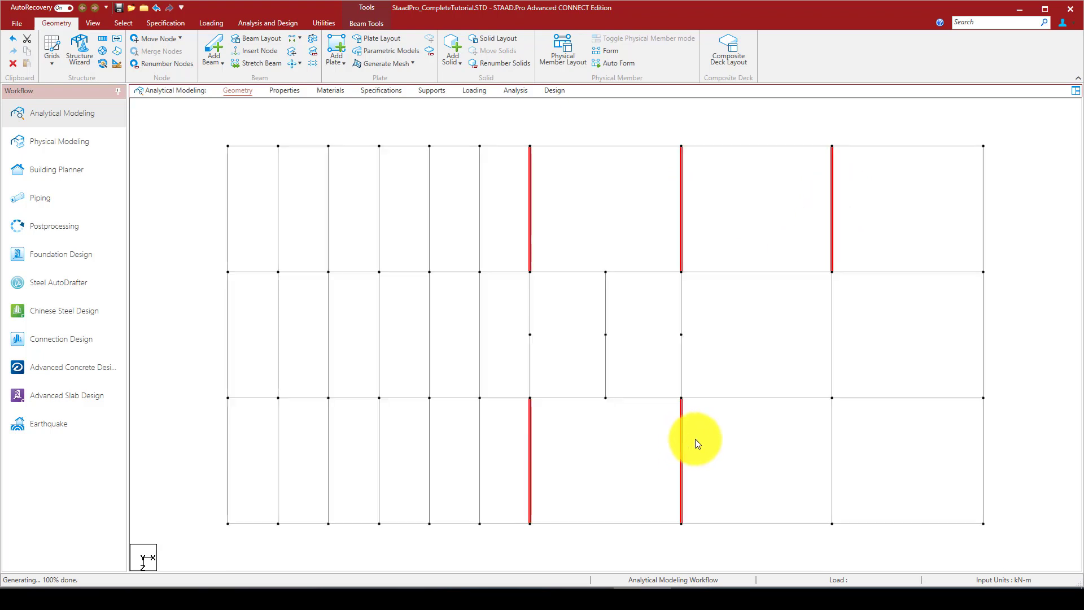
{"action": "left_click", "coordinate": [833, 419], "text": "ctrl"}
{"action": "left_click", "coordinate": [835, 330], "text": "ctrl"}
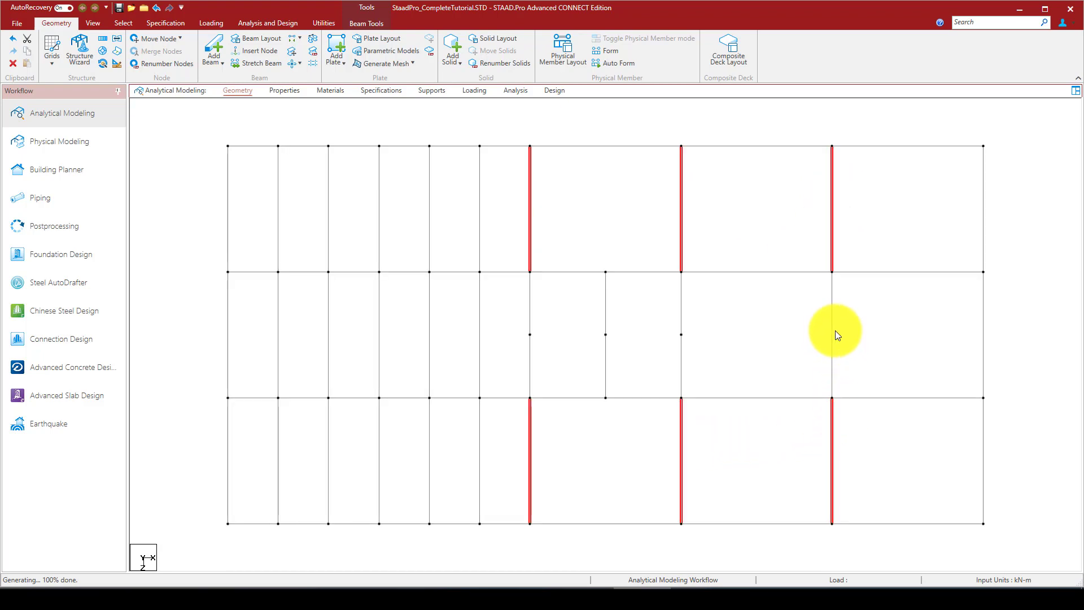
{"action": "left_click", "coordinate": [682, 281], "text": "ctrl"}
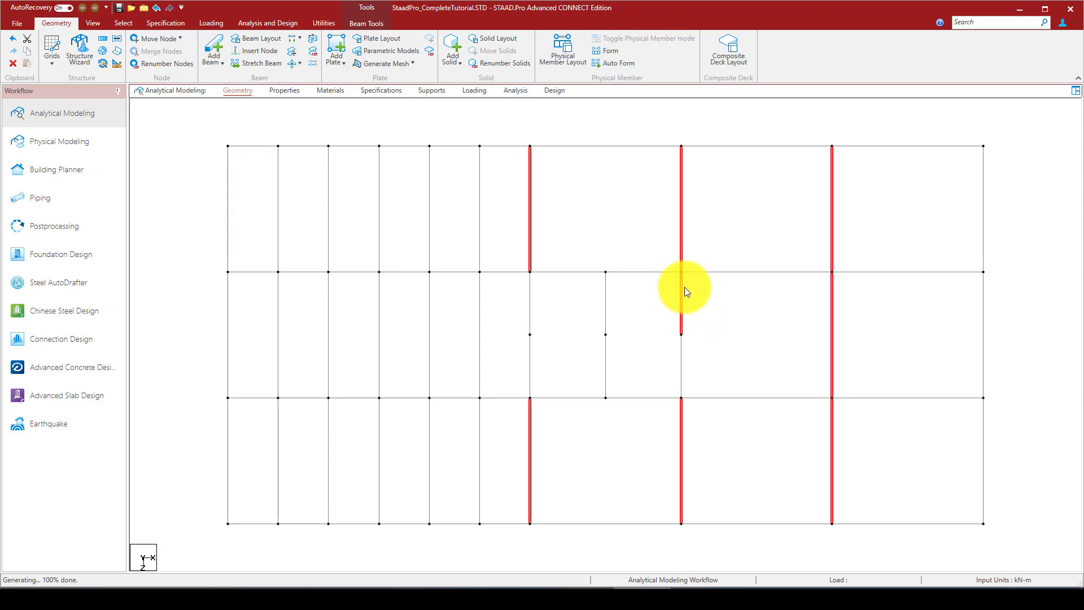
{"action": "left_click", "coordinate": [681, 347], "text": "ctrl"}
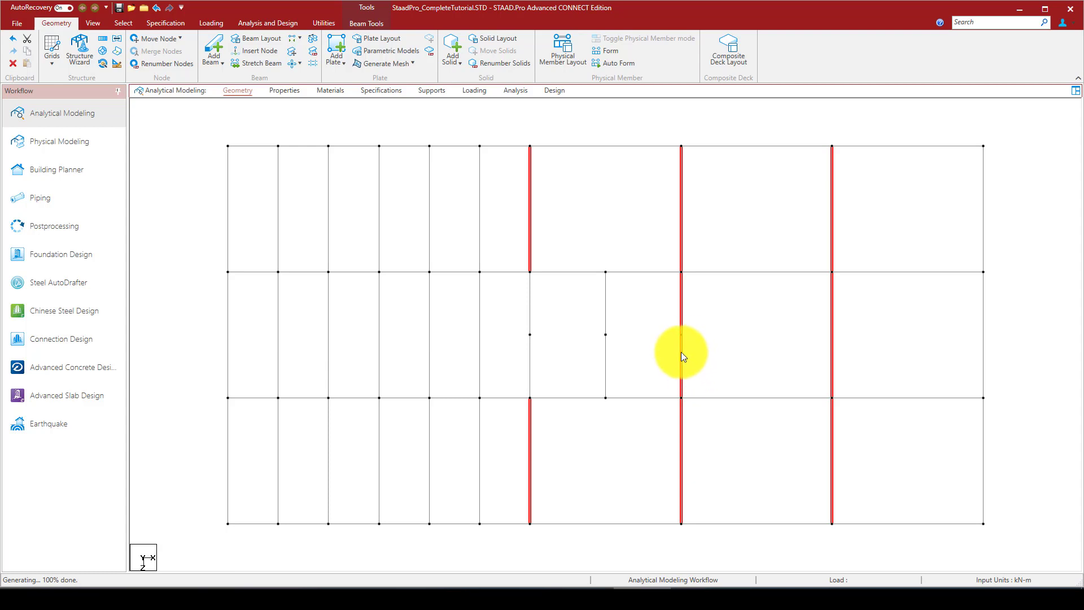
{"action": "left_click", "coordinate": [102, 38]}
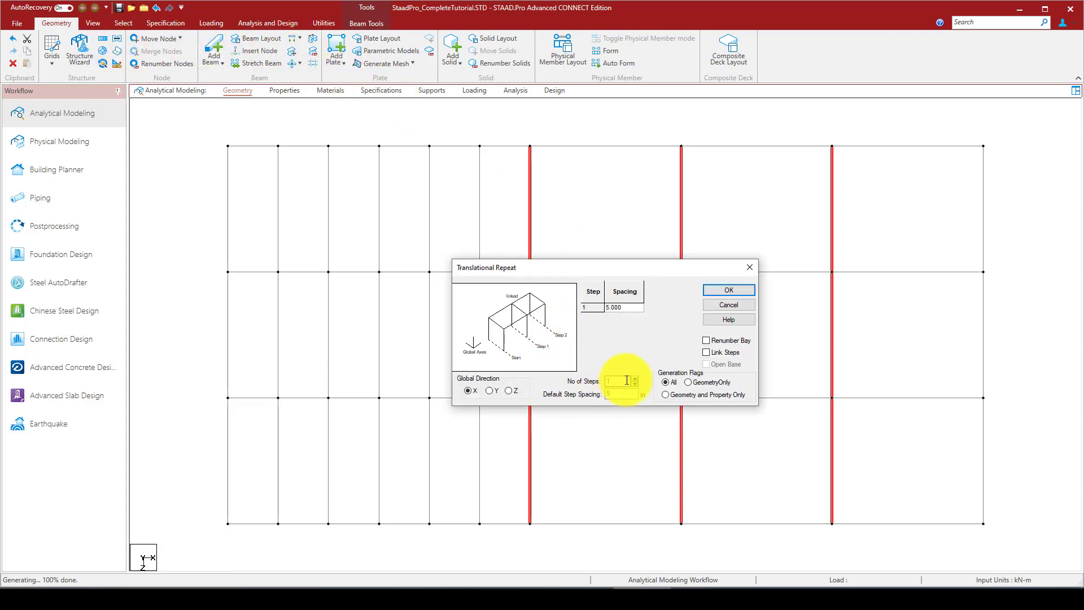
{"action": "left_click", "coordinate": [636, 378]}
{"action": "left_click_drag", "start_coordinate": [619, 394], "coordinate": [602, 395]}
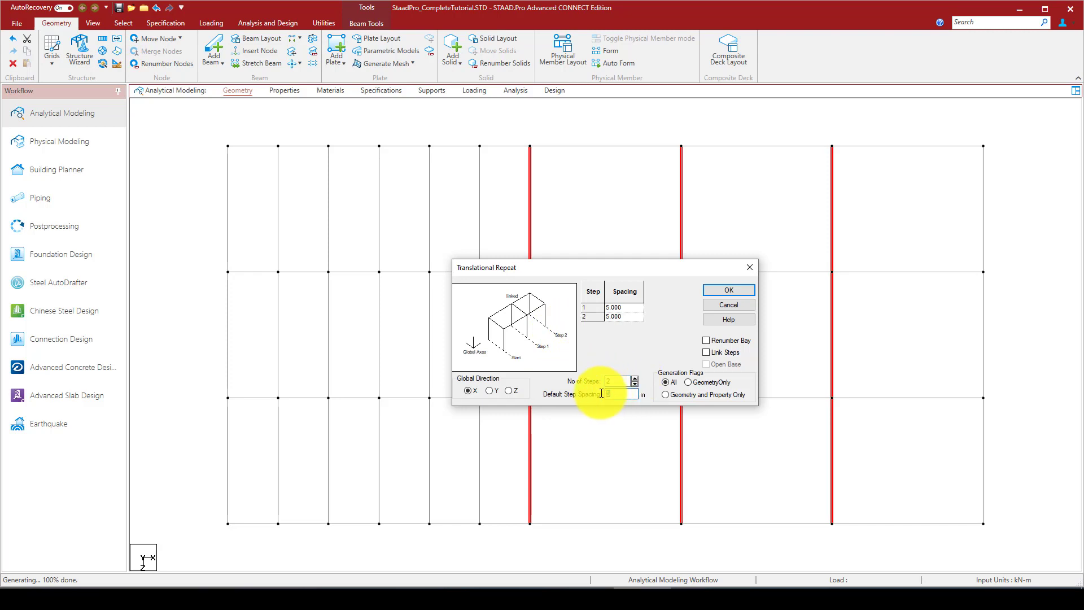
{"action": "type", "text": "2"}
{"action": "left_click", "coordinate": [614, 382]}
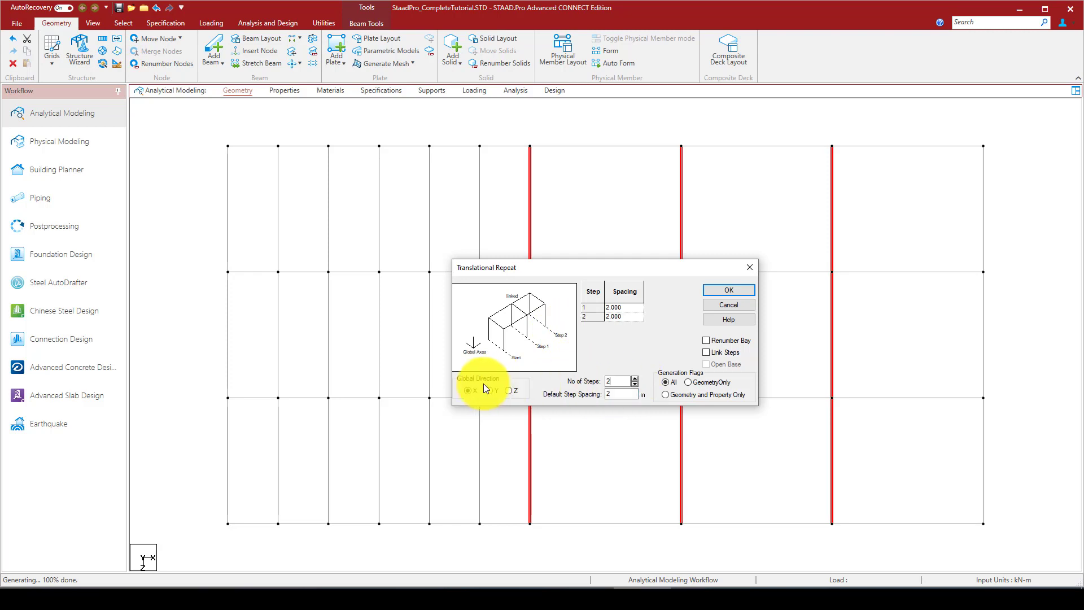
{"action": "left_click", "coordinate": [729, 289]}
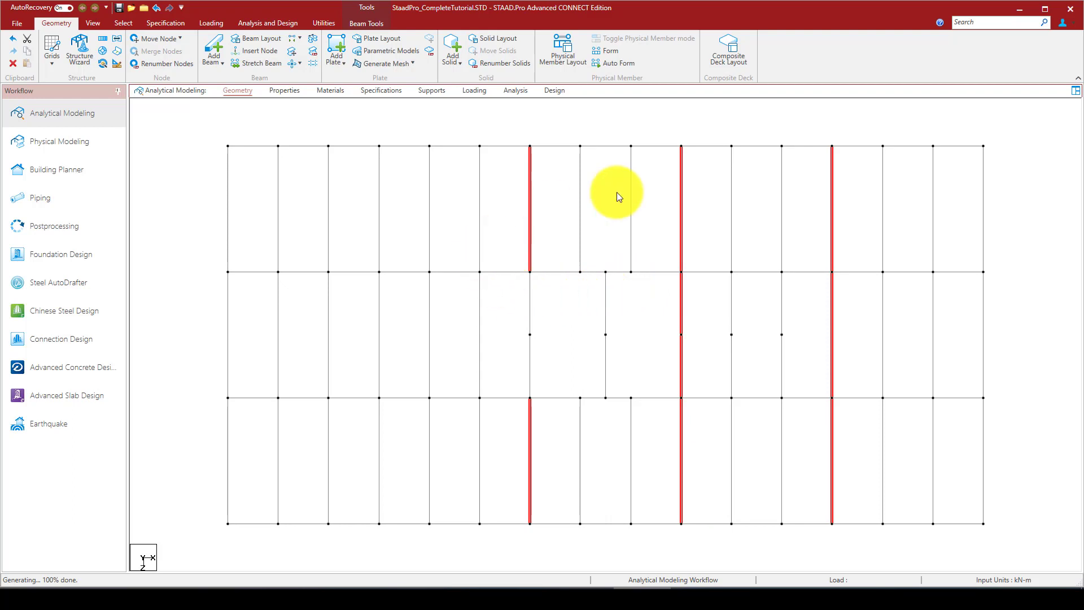
{"action": "left_click", "coordinate": [617, 196]}
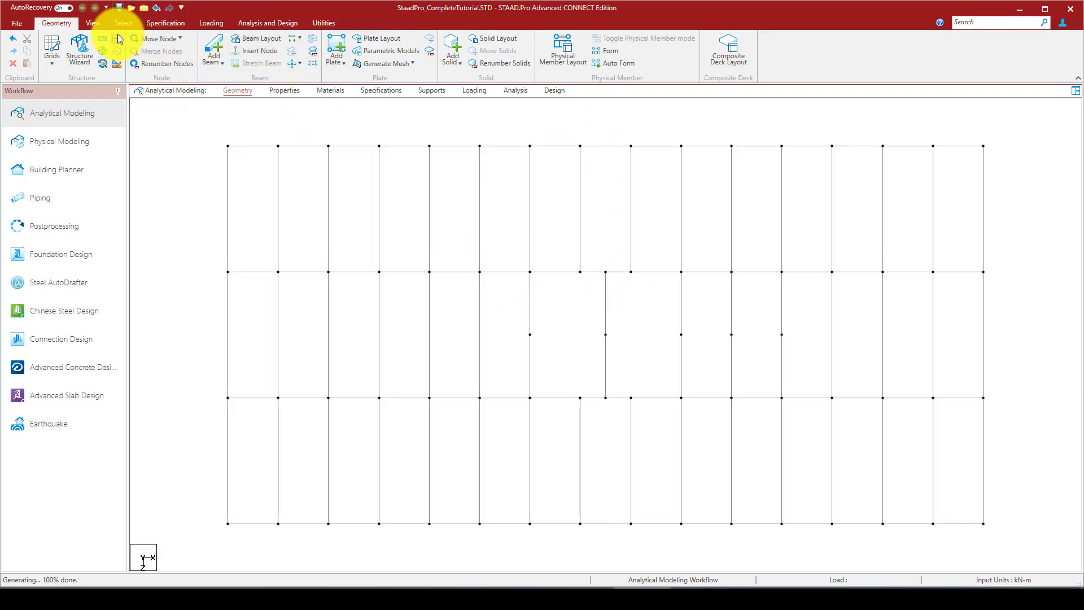
Step: Return to the isometric view and add the European IPE300 section with STEEL material to the section properties
{"action": "left_click", "coordinate": [84, 21]}
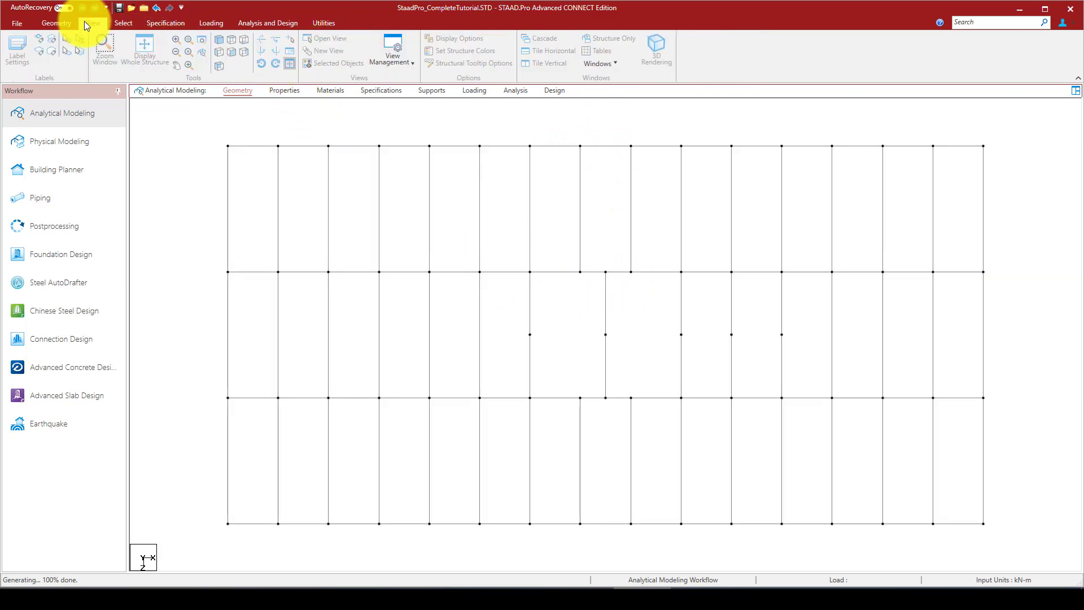
{"action": "left_click", "coordinate": [221, 46]}
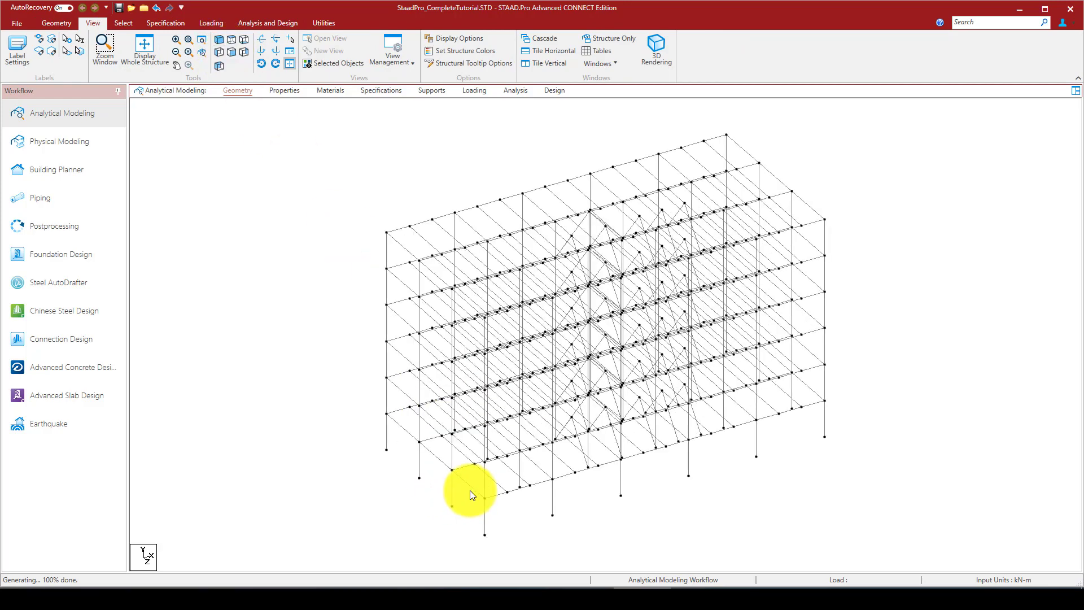
{"action": "scroll", "coordinate": [469, 490], "scroll_direction": "up", "scroll_amount": 1}
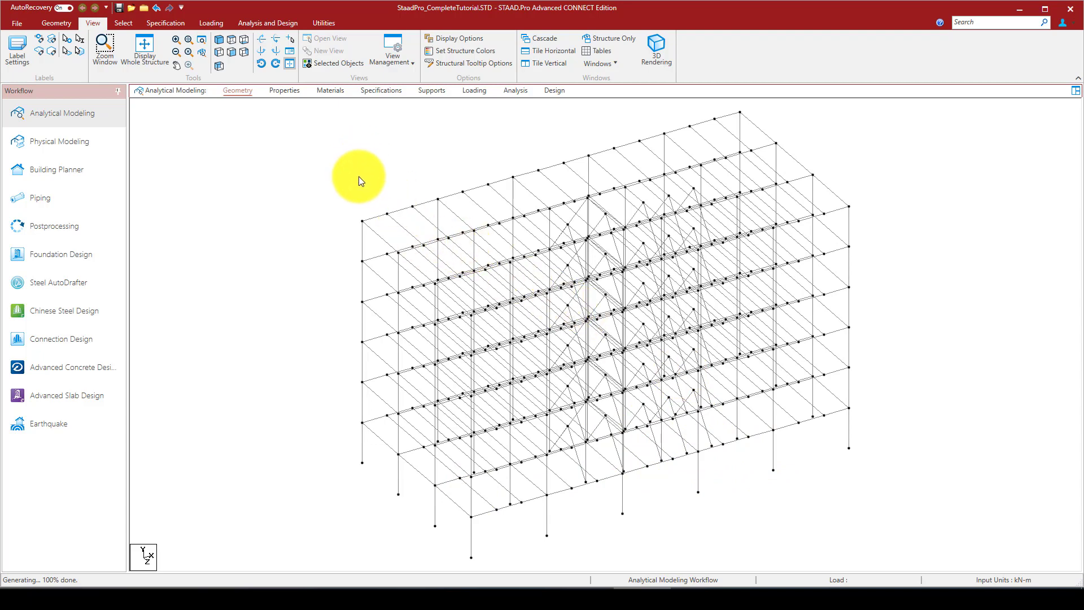
{"action": "left_click", "coordinate": [288, 93]}
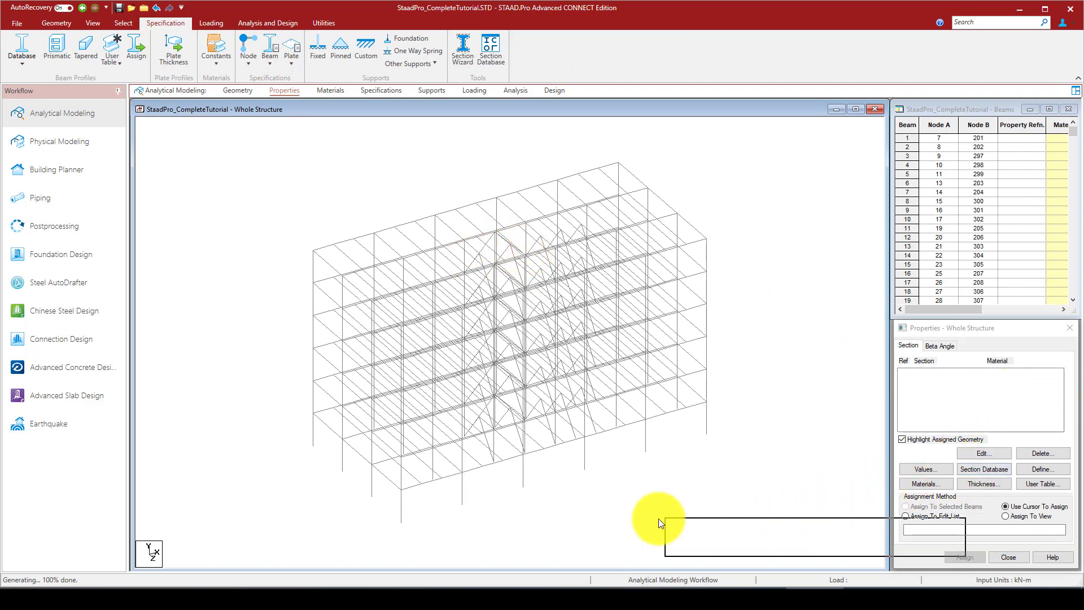
{"action": "left_click", "coordinate": [987, 475]}
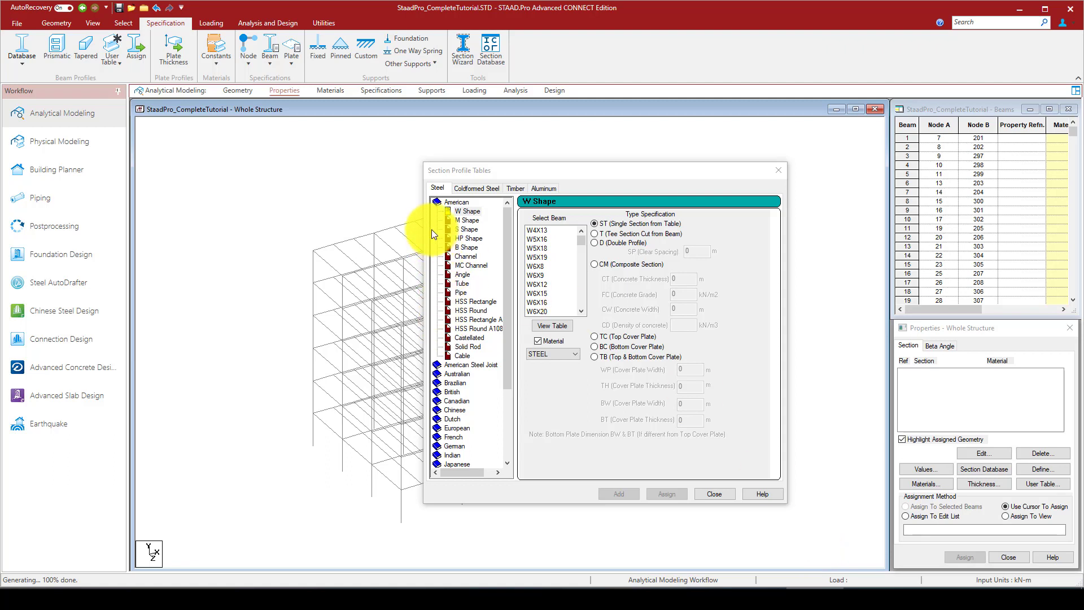
{"action": "double_click", "coordinate": [438, 201]}
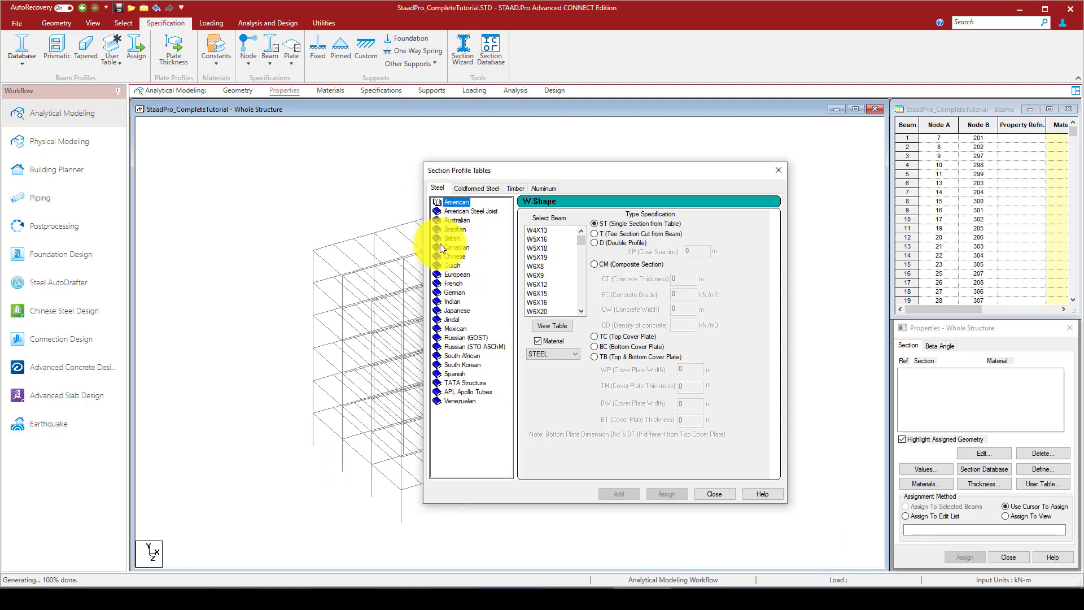
{"action": "double_click", "coordinate": [438, 275]}
{"action": "left_click", "coordinate": [458, 283]}
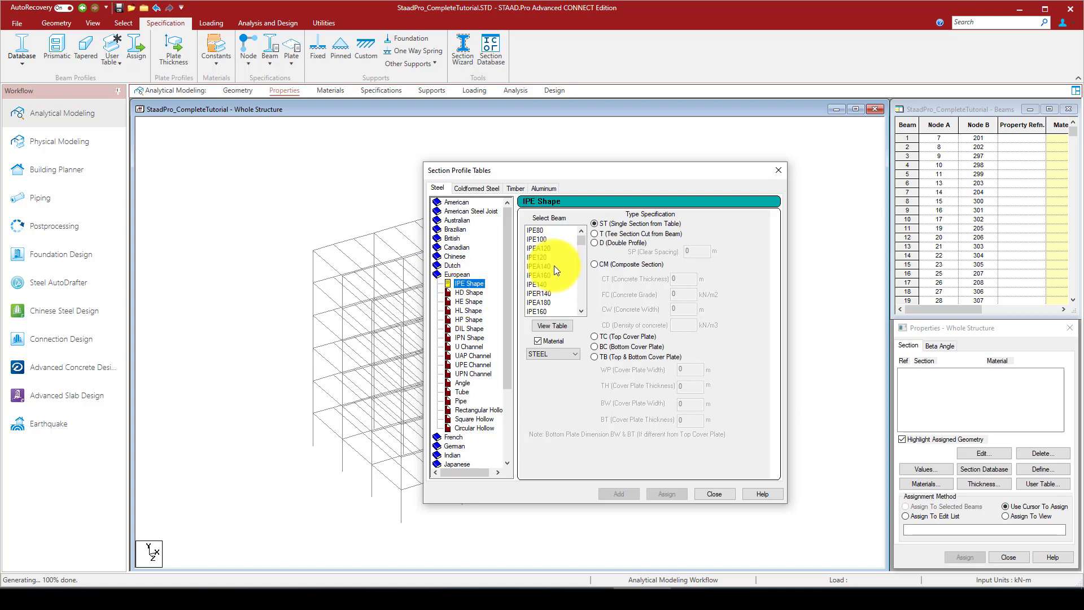
{"action": "left_click_drag", "start_coordinate": [581, 238], "coordinate": [582, 253]}
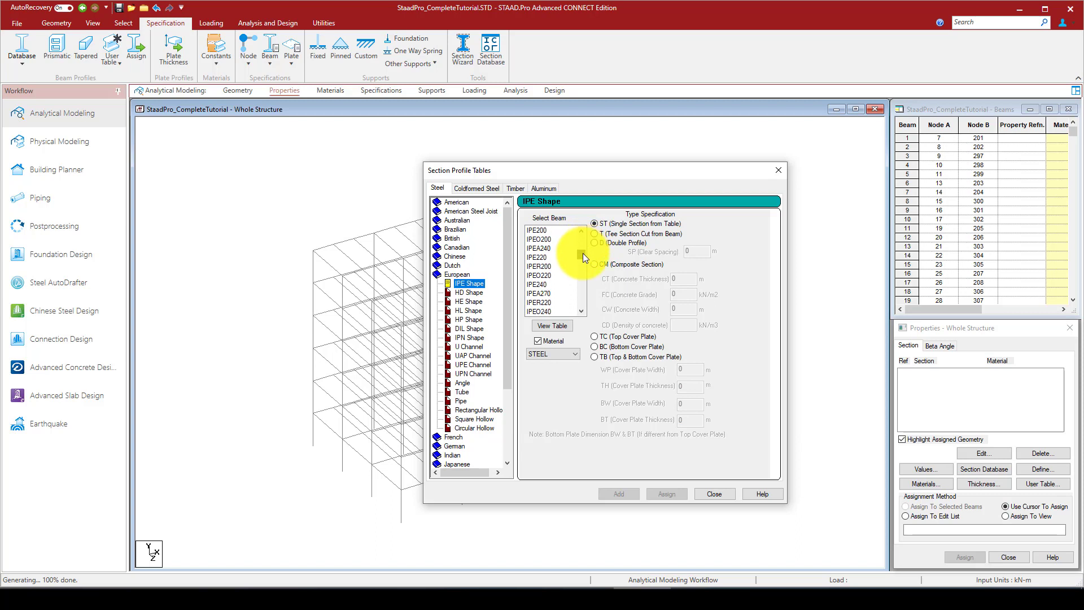
{"action": "scroll", "coordinate": [544, 282], "scroll_direction": "down", "scroll_amount": 3}
{"action": "left_click", "coordinate": [539, 275]}
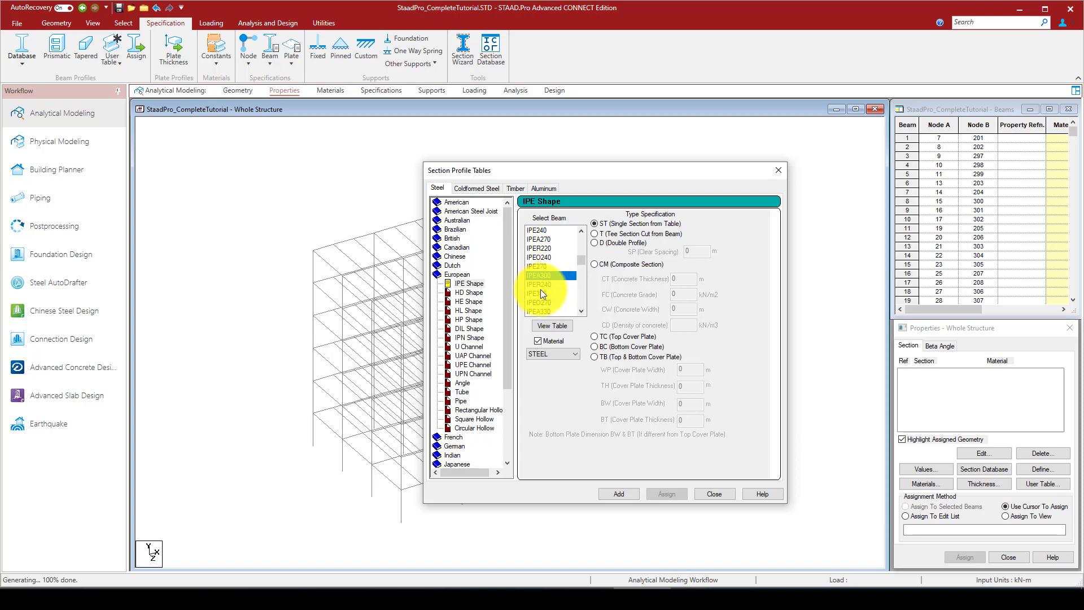
{"action": "left_click", "coordinate": [541, 292]}
{"action": "left_click", "coordinate": [617, 492]}
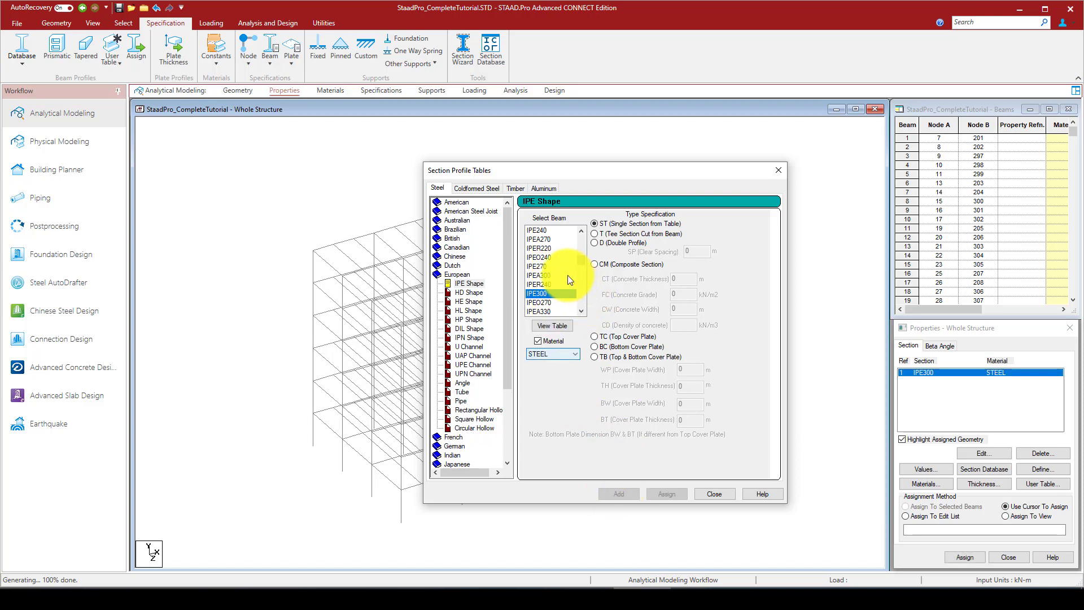
Step: Add the European IPE500 section with STEEL material to the section properties
{"action": "scroll", "coordinate": [565, 276], "scroll_direction": "down", "scroll_amount": 2}
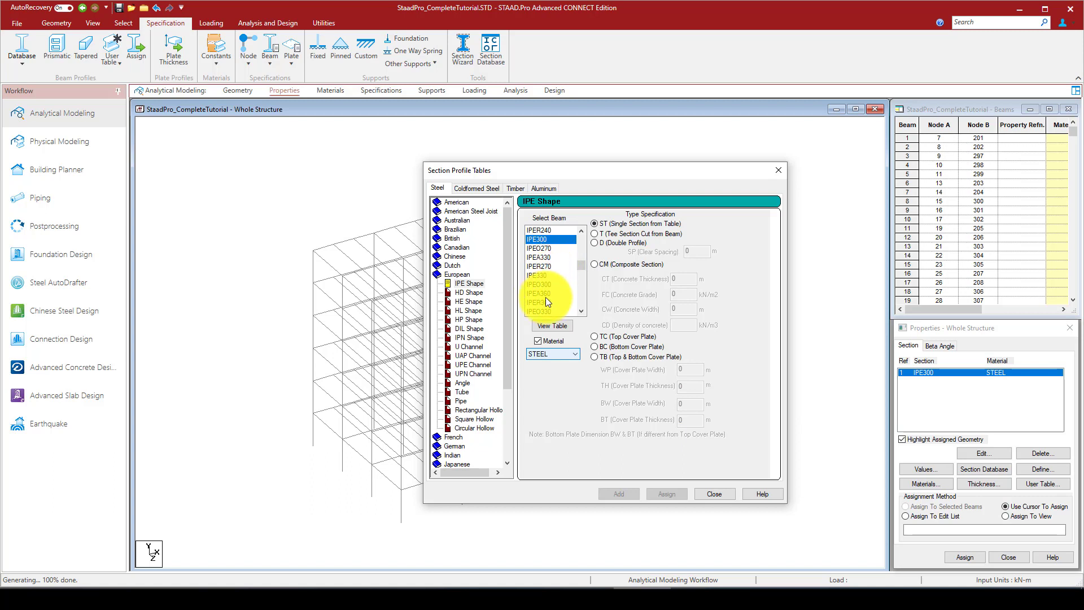
{"action": "scroll", "coordinate": [545, 298], "scroll_direction": "down", "scroll_amount": 2}
{"action": "scroll", "coordinate": [549, 295], "scroll_direction": "down", "scroll_amount": 2}
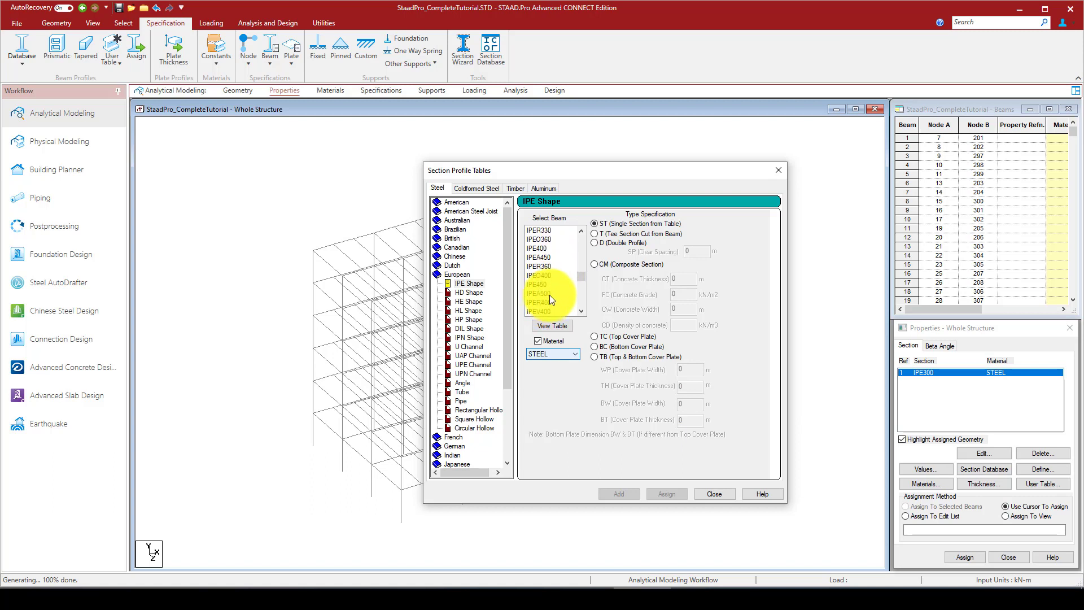
{"action": "scroll", "coordinate": [529, 303], "scroll_direction": "down", "scroll_amount": 1}
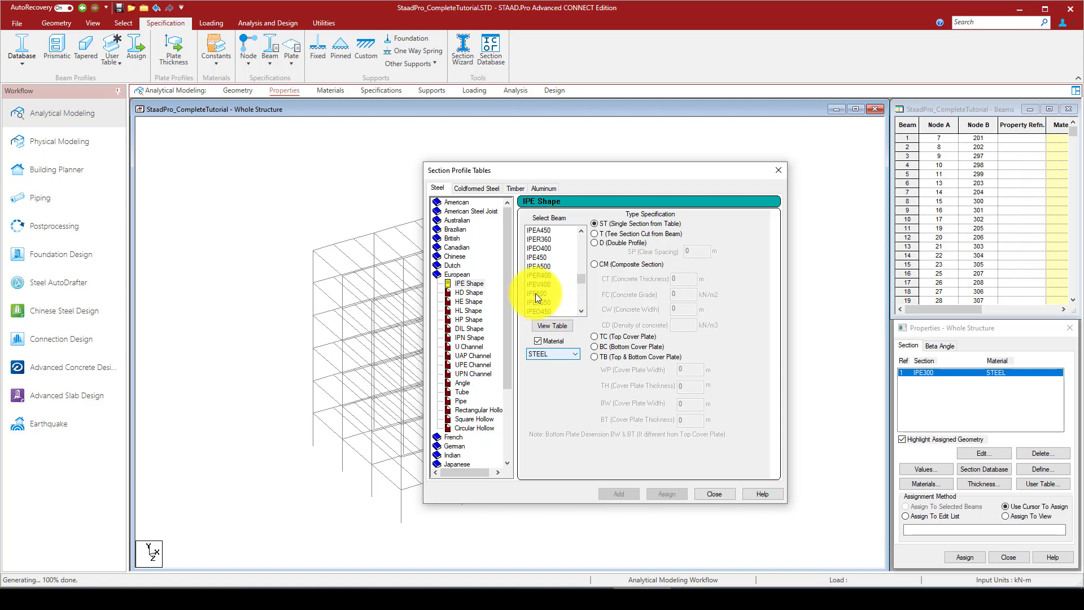
{"action": "left_click", "coordinate": [536, 293]}
{"action": "left_click", "coordinate": [617, 493]}
Step: Add the European IPEO450 section with STEEL material to the properties and close the section profile tables
{"action": "scroll", "coordinate": [552, 277], "scroll_direction": "down", "scroll_amount": 2}
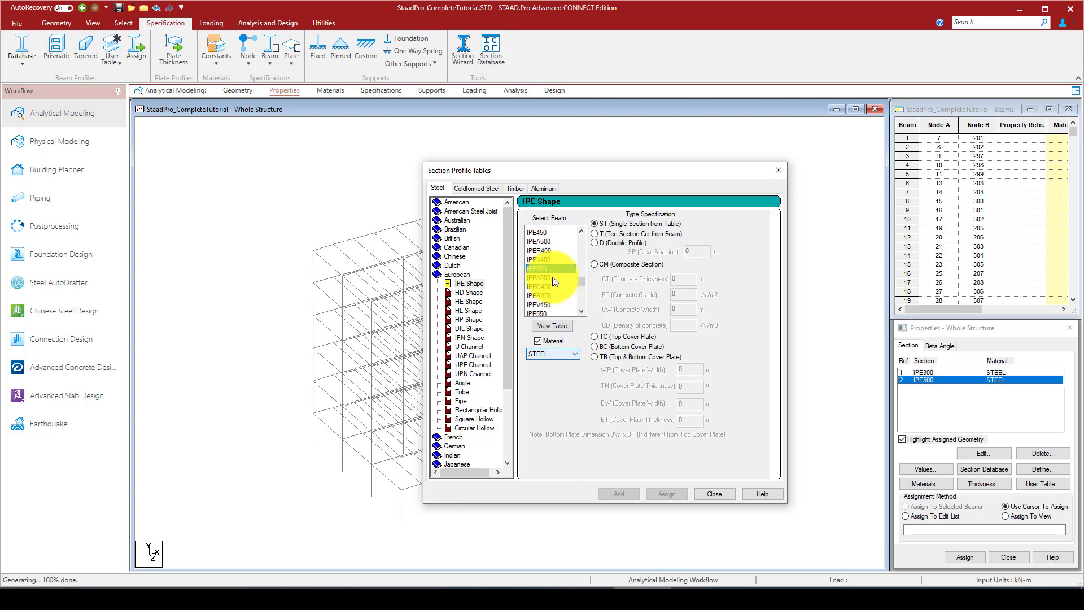
{"action": "scroll", "coordinate": [547, 303], "scroll_direction": "down", "scroll_amount": 2}
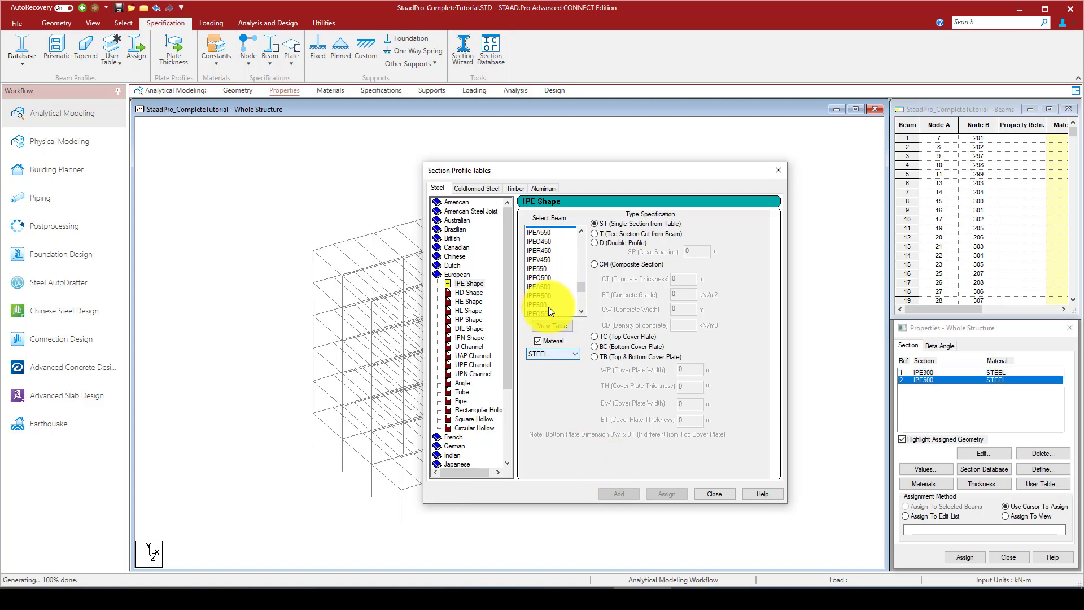
{"action": "scroll", "coordinate": [553, 296], "scroll_direction": "down", "scroll_amount": 1}
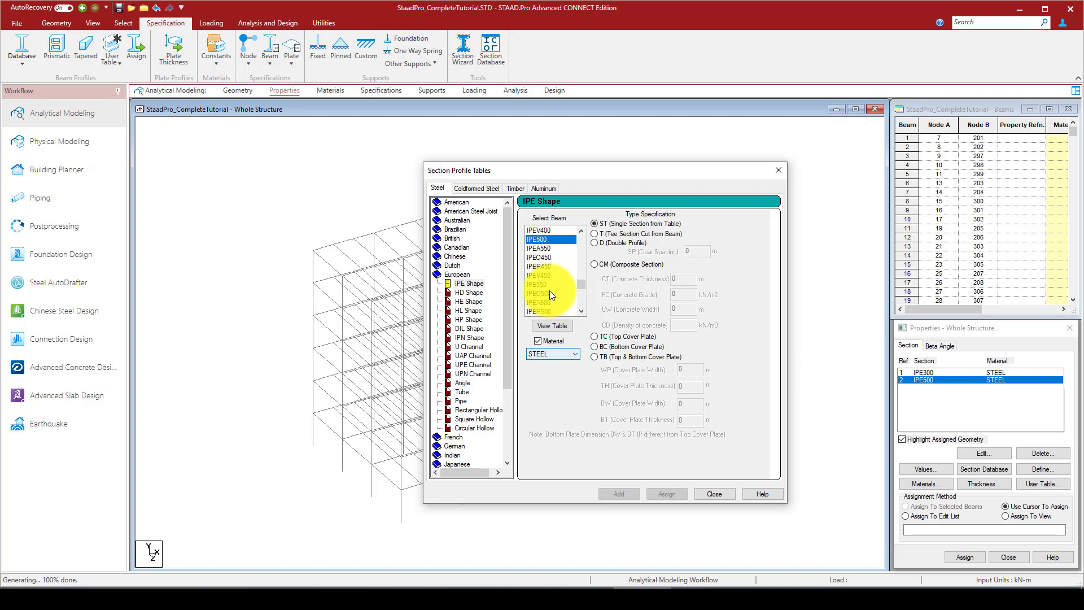
{"action": "scroll", "coordinate": [557, 286], "scroll_direction": "down", "scroll_amount": 4}
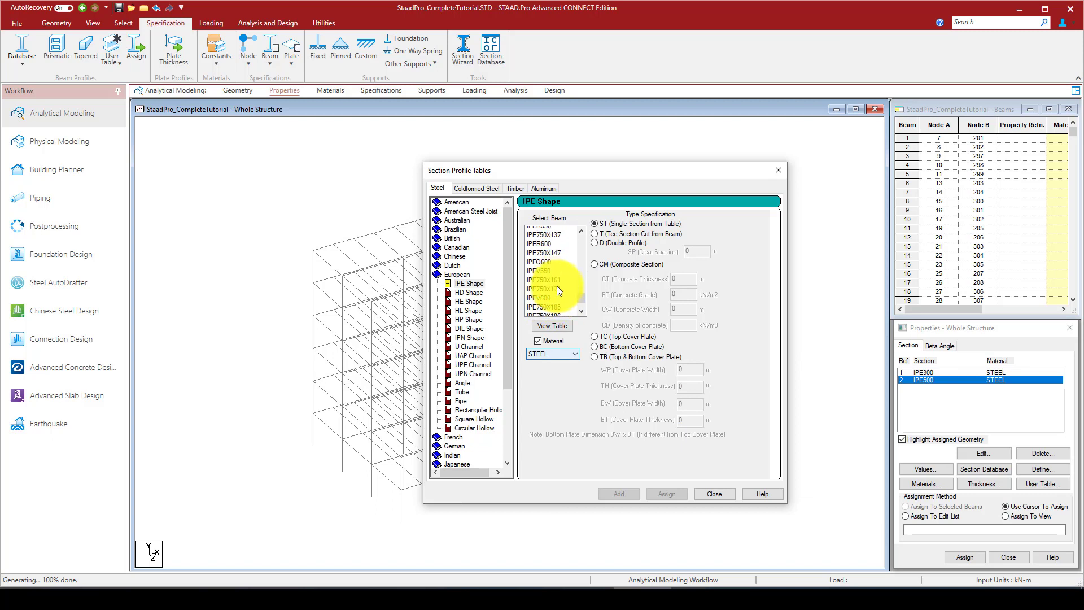
{"action": "scroll", "coordinate": [548, 290], "scroll_direction": "up", "scroll_amount": 5}
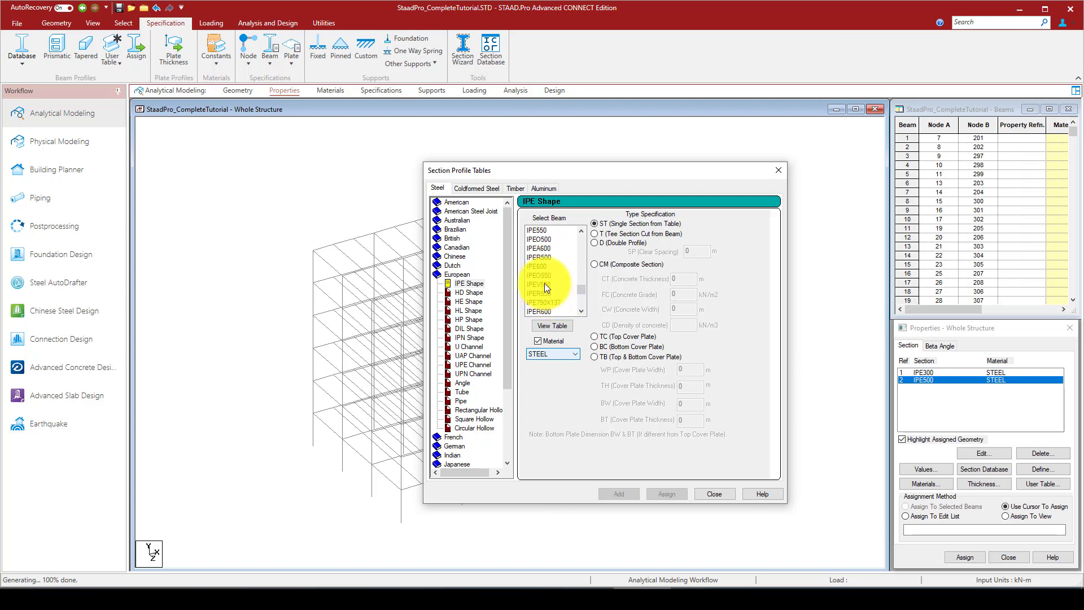
{"action": "scroll", "coordinate": [546, 267], "scroll_direction": "up", "scroll_amount": 1}
{"action": "left_click", "coordinate": [535, 257]}
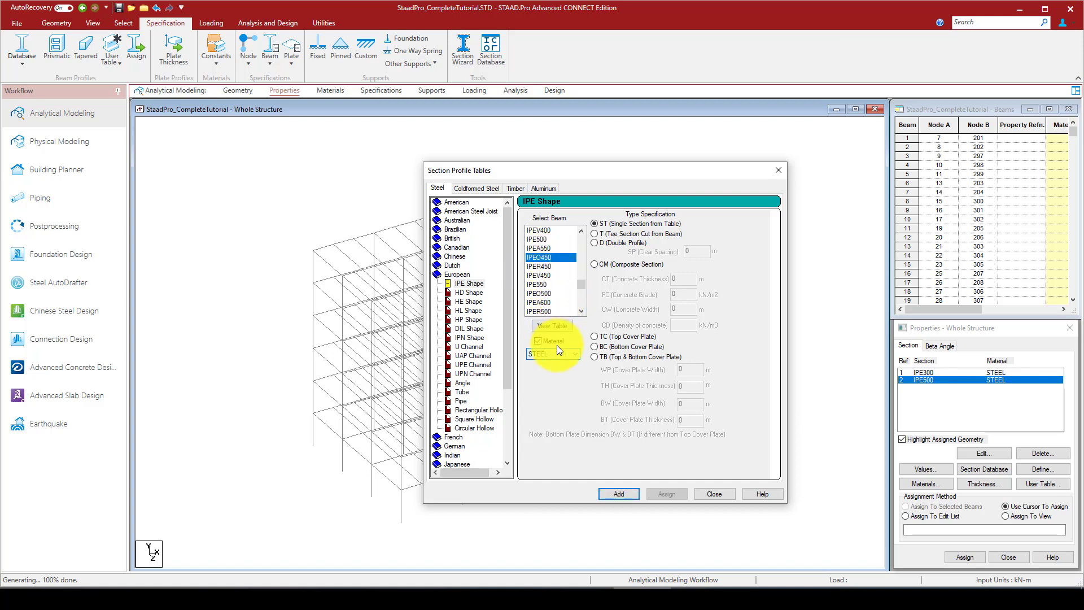
{"action": "left_click", "coordinate": [621, 494]}
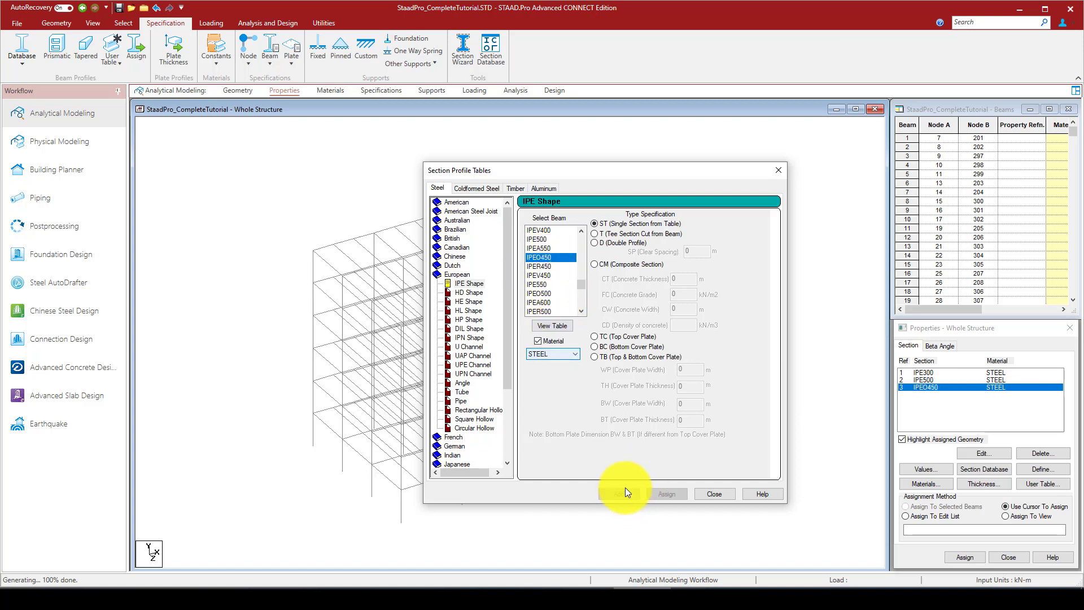
{"action": "left_click", "coordinate": [776, 174]}
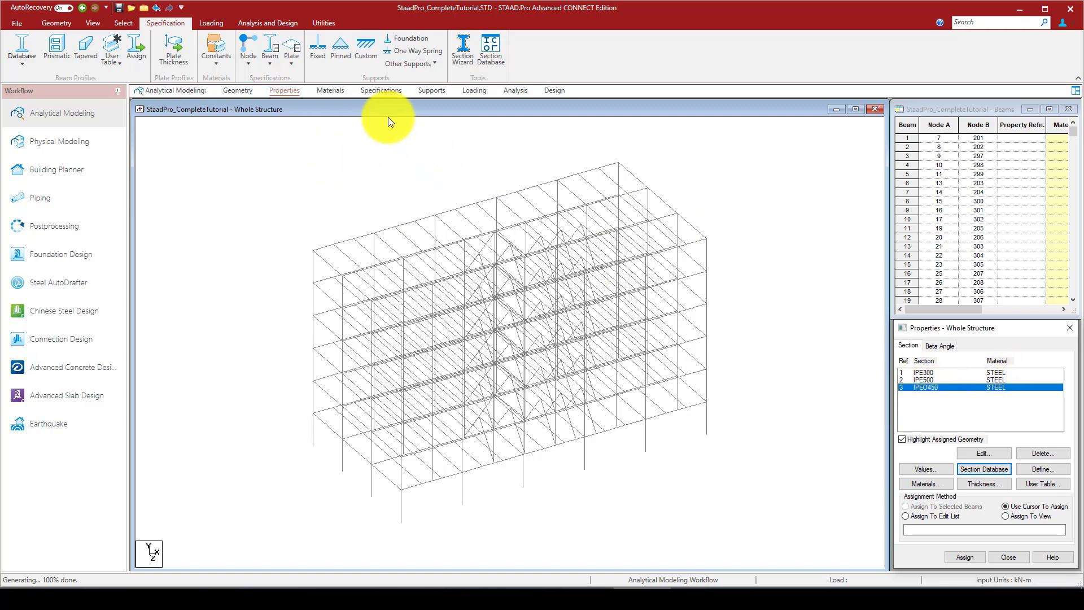
{"action": "left_click", "coordinate": [94, 22]}
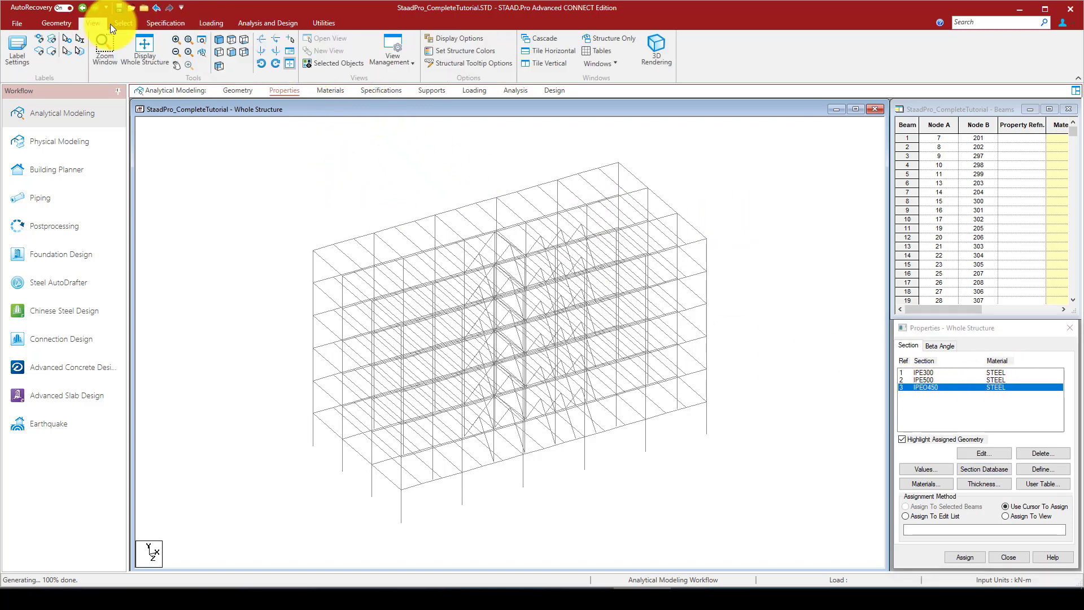
{"action": "left_click", "coordinate": [56, 23]}
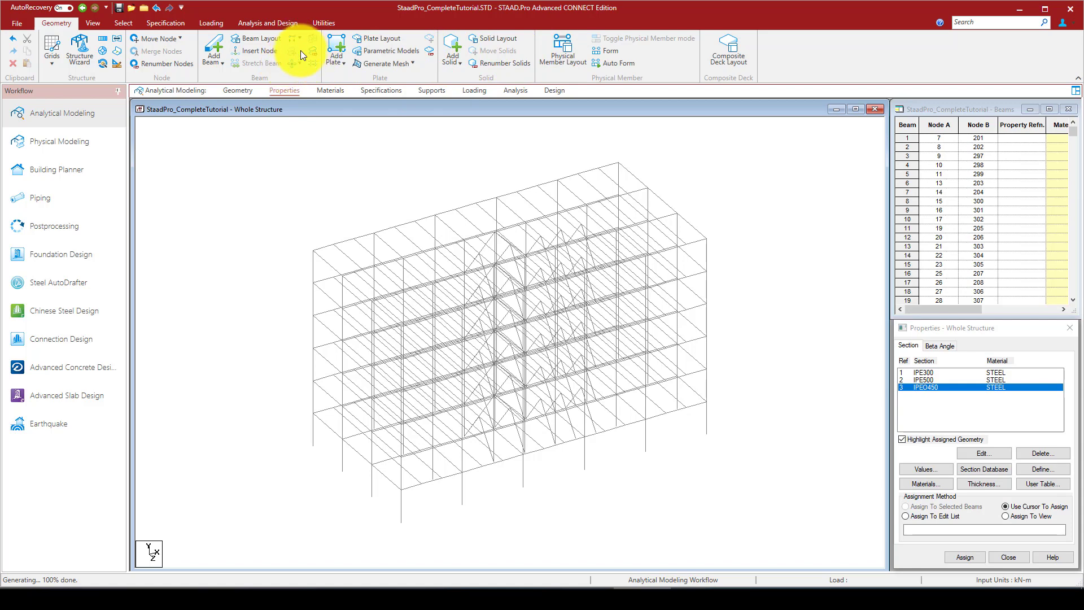
Step: Select all members parallel to the Y axis and assign the IPEO450 section to these columns
{"action": "left_click", "coordinate": [124, 24]}
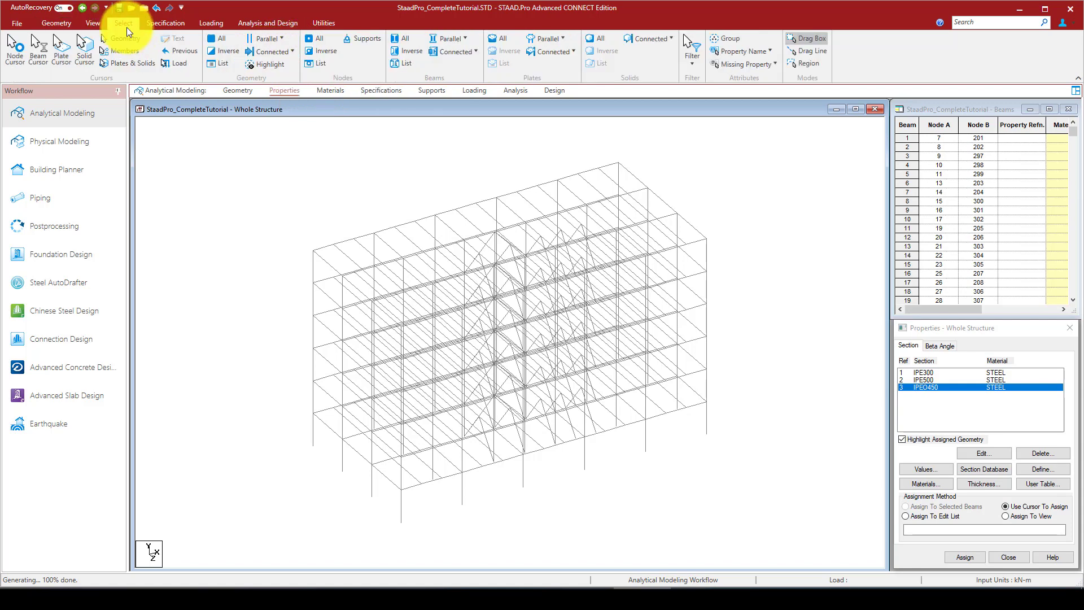
{"action": "left_click", "coordinate": [466, 39]}
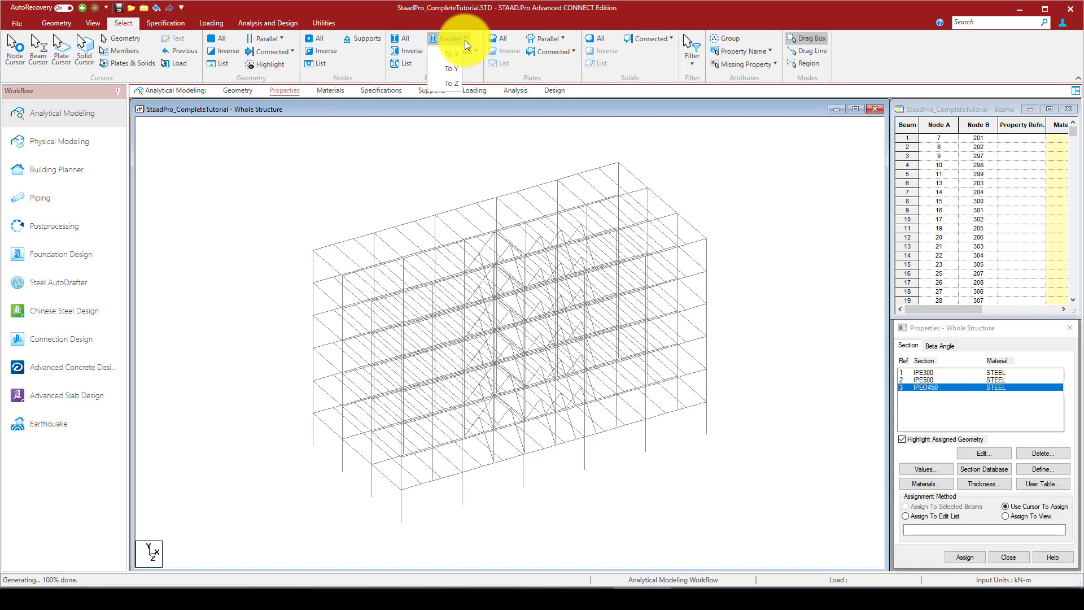
{"action": "left_click", "coordinate": [455, 68]}
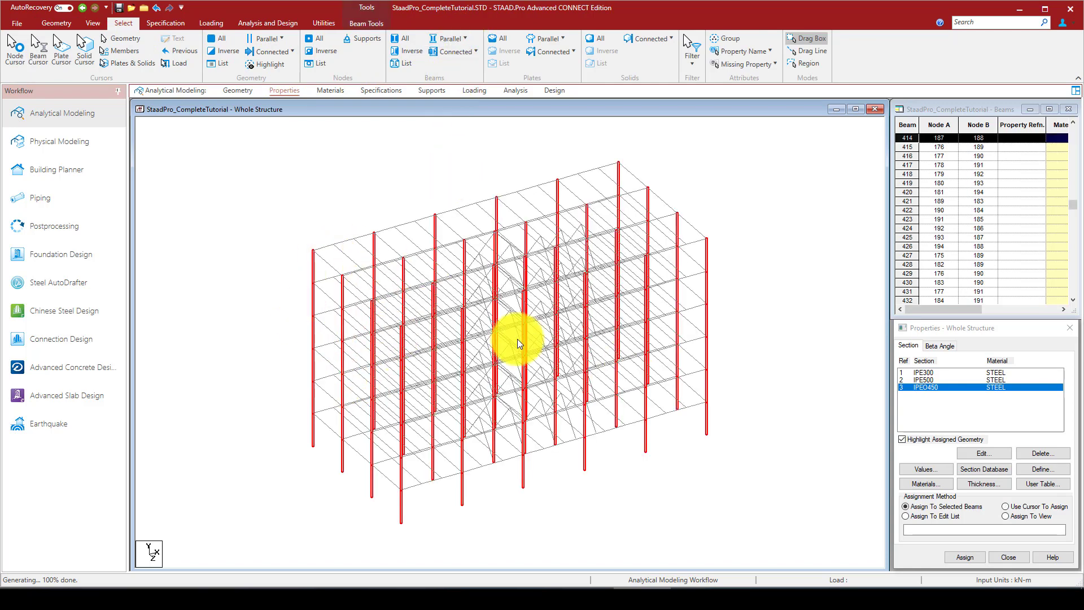
{"action": "left_click", "coordinate": [965, 557]}
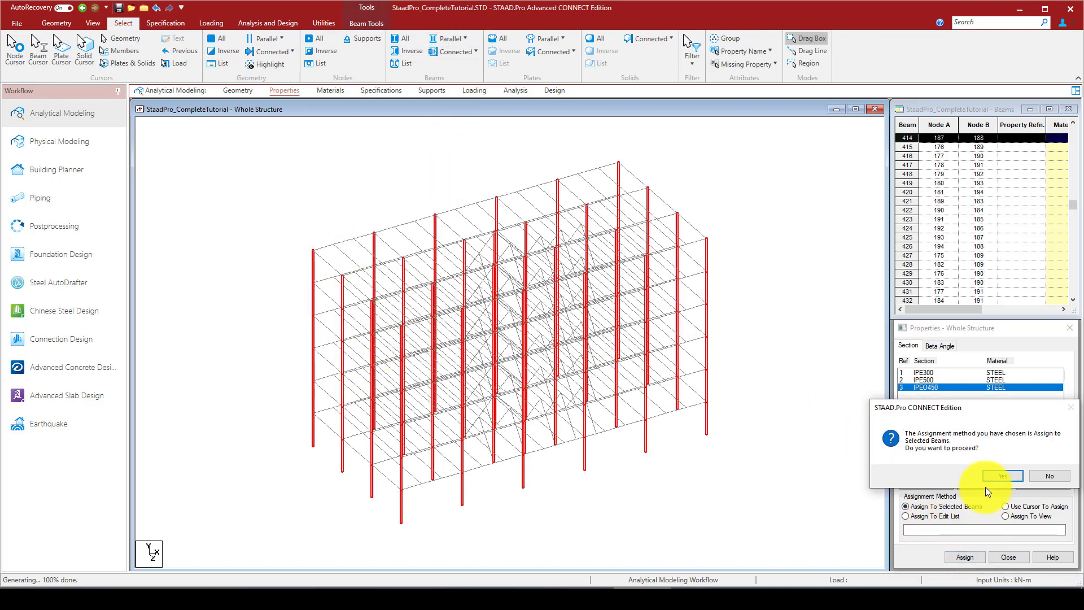
{"action": "left_click", "coordinate": [995, 474]}
Step: Inspect the assigned column sections in a rotated 3D rendering, and close the rendered view
{"action": "right_click", "coordinate": [699, 168]}
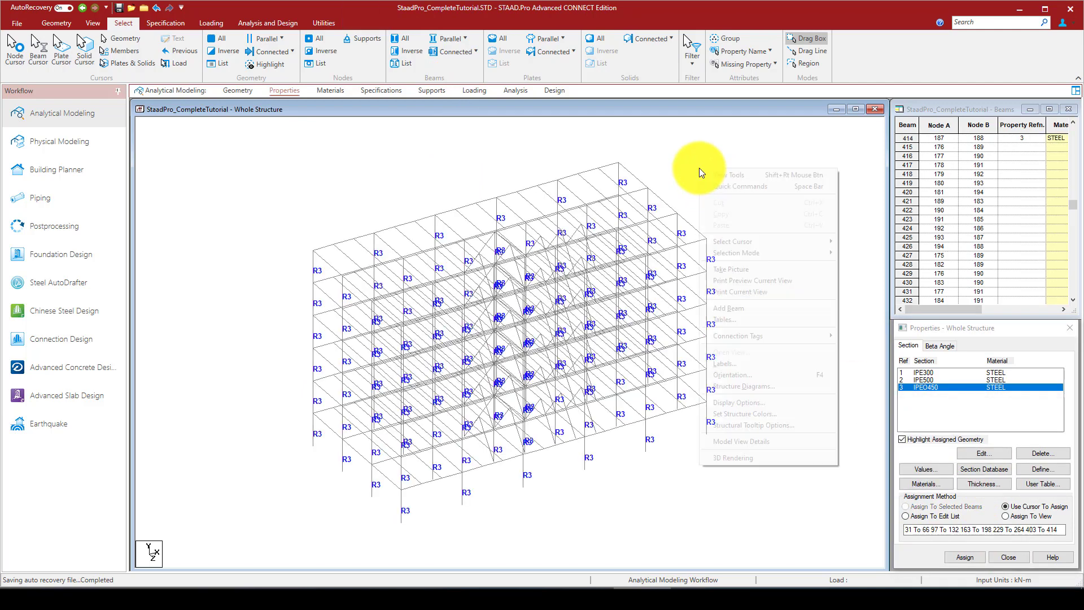
{"action": "left_click", "coordinate": [732, 457]}
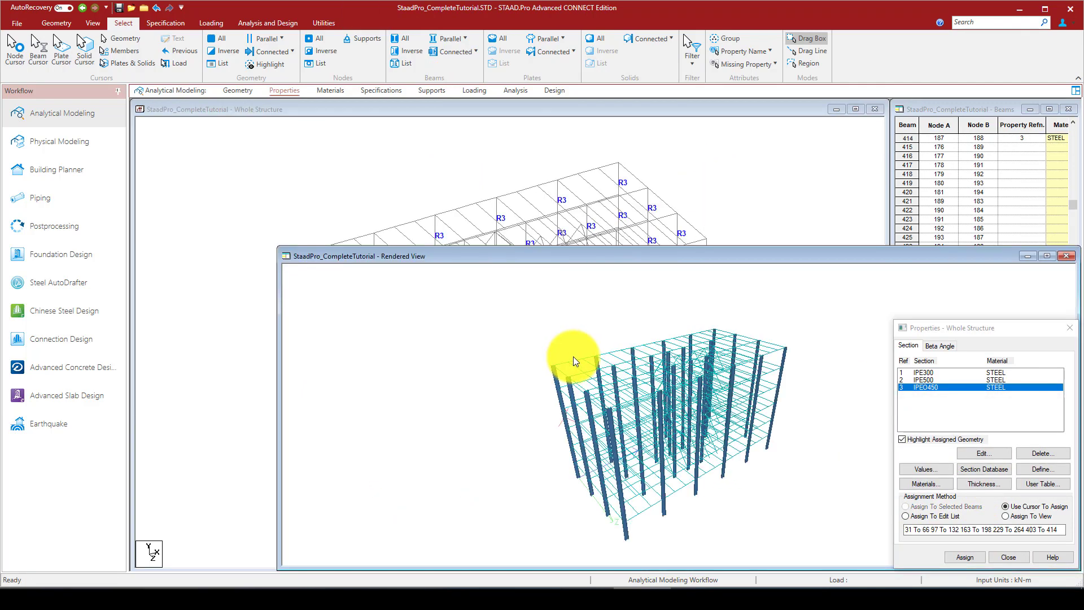
{"action": "left_click_drag", "start_coordinate": [631, 418], "coordinate": [702, 452]}
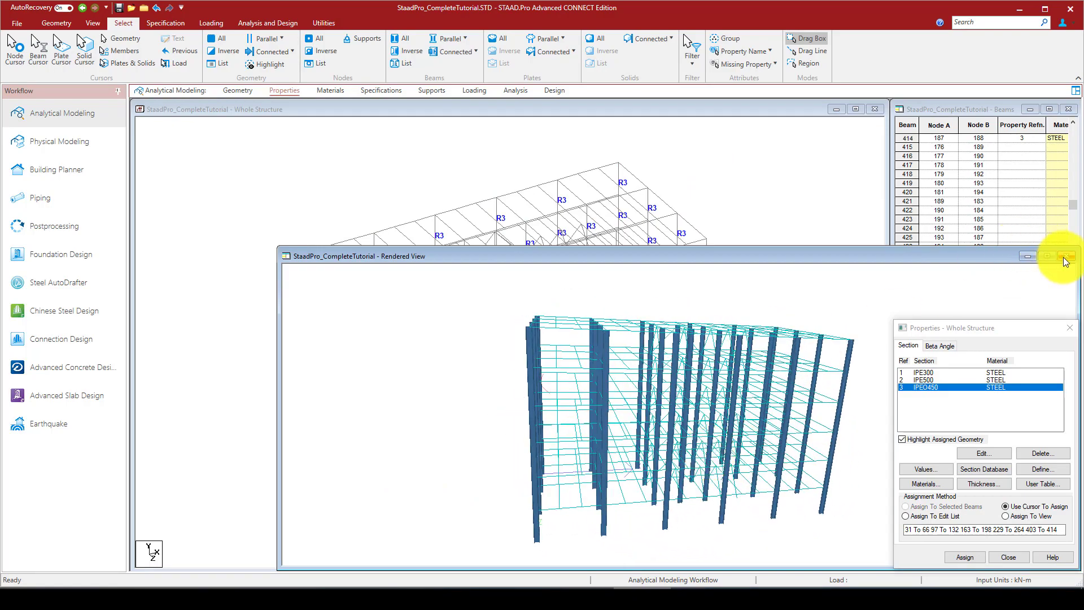
{"action": "left_click", "coordinate": [1066, 255]}
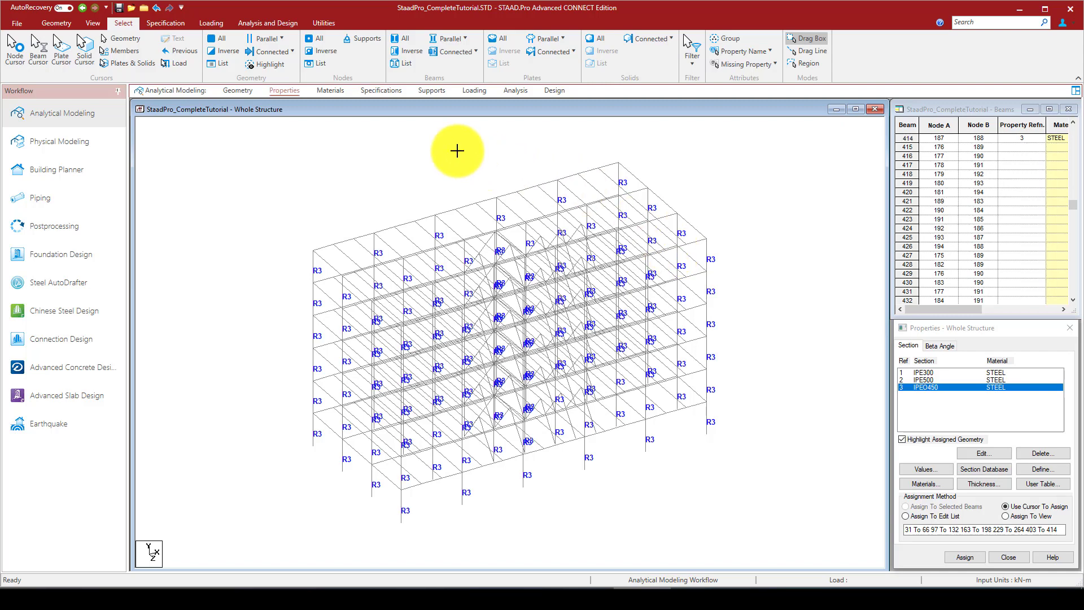
Step: Assign the IPE500 section to all beams parallel to the X axis and clear the selection
{"action": "left_click", "coordinate": [465, 39]}
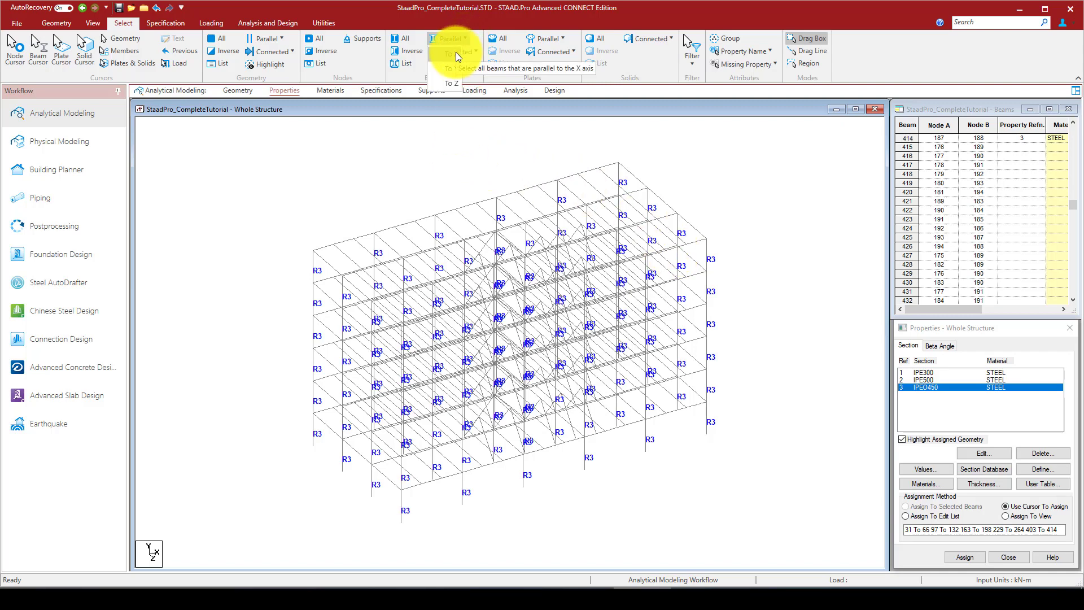
{"action": "left_click", "coordinate": [456, 52]}
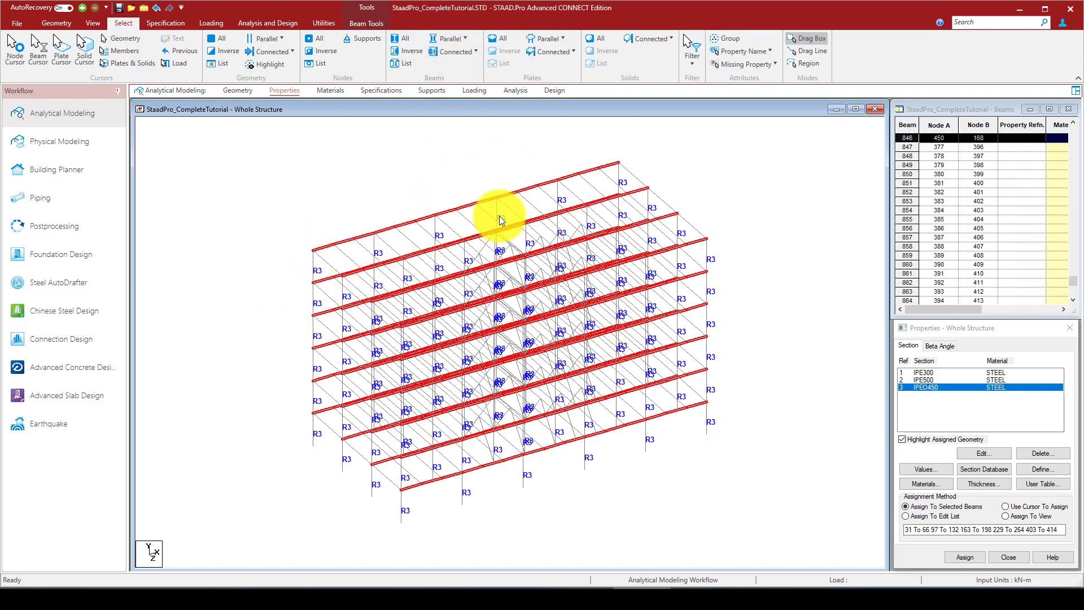
{"action": "left_click", "coordinate": [922, 379]}
{"action": "left_click", "coordinate": [449, 42]}
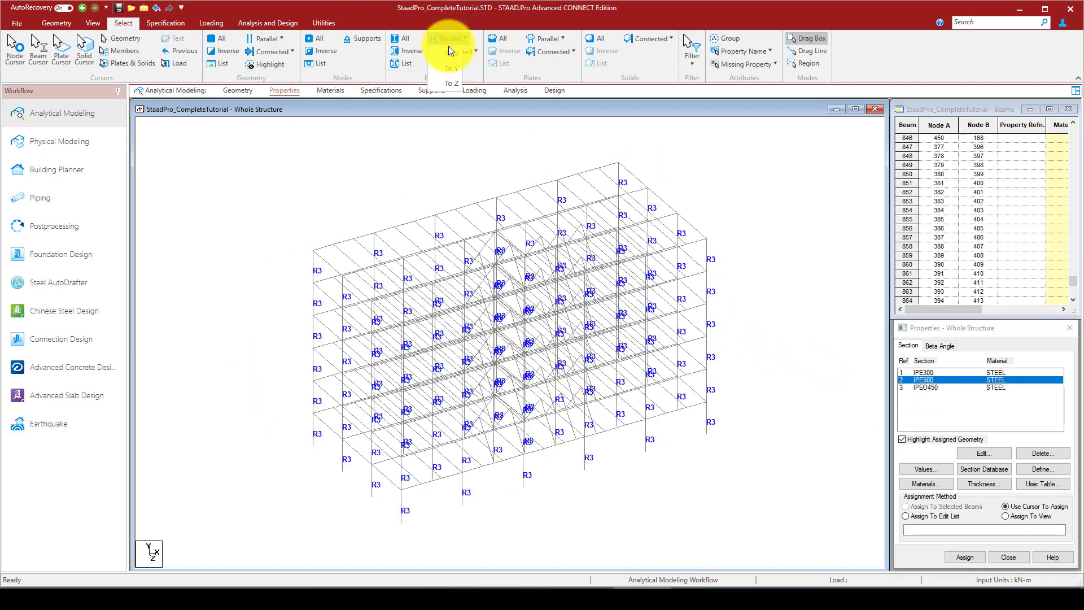
{"action": "left_click", "coordinate": [446, 56]}
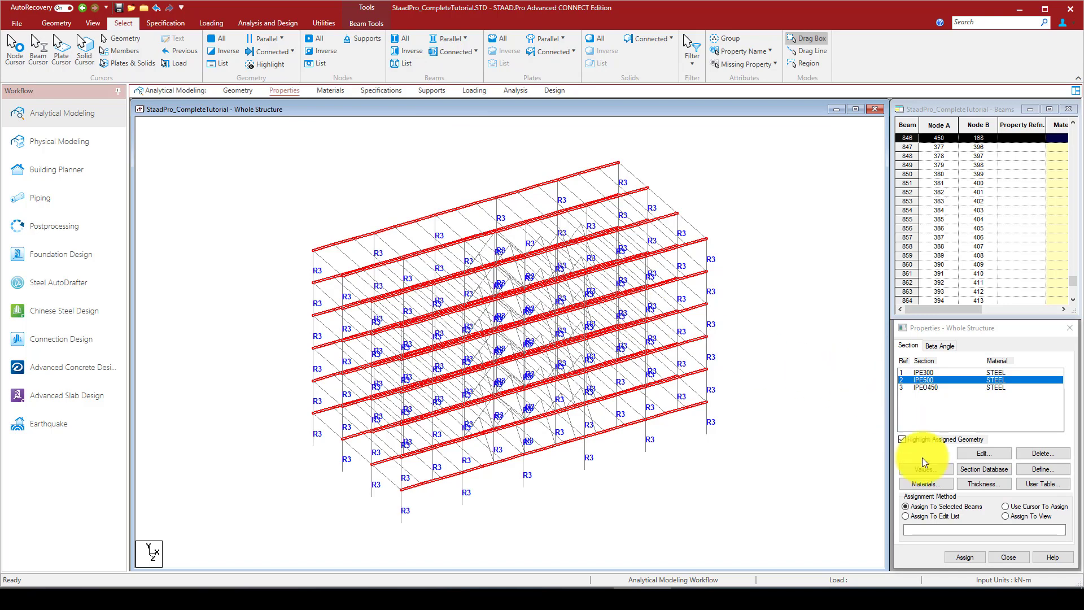
{"action": "left_click", "coordinate": [969, 557]}
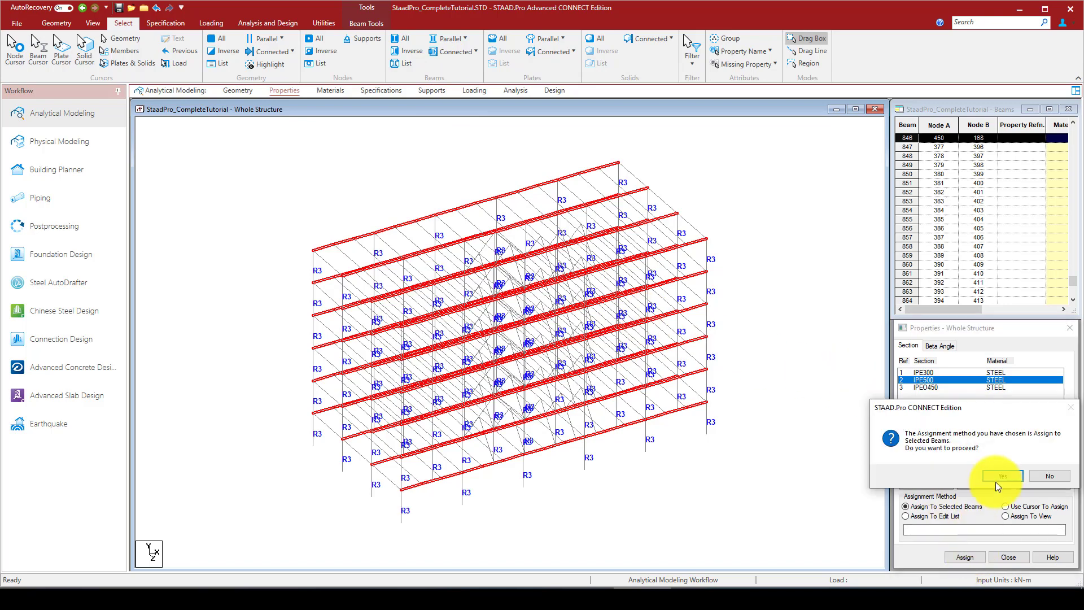
{"action": "left_click", "coordinate": [998, 477]}
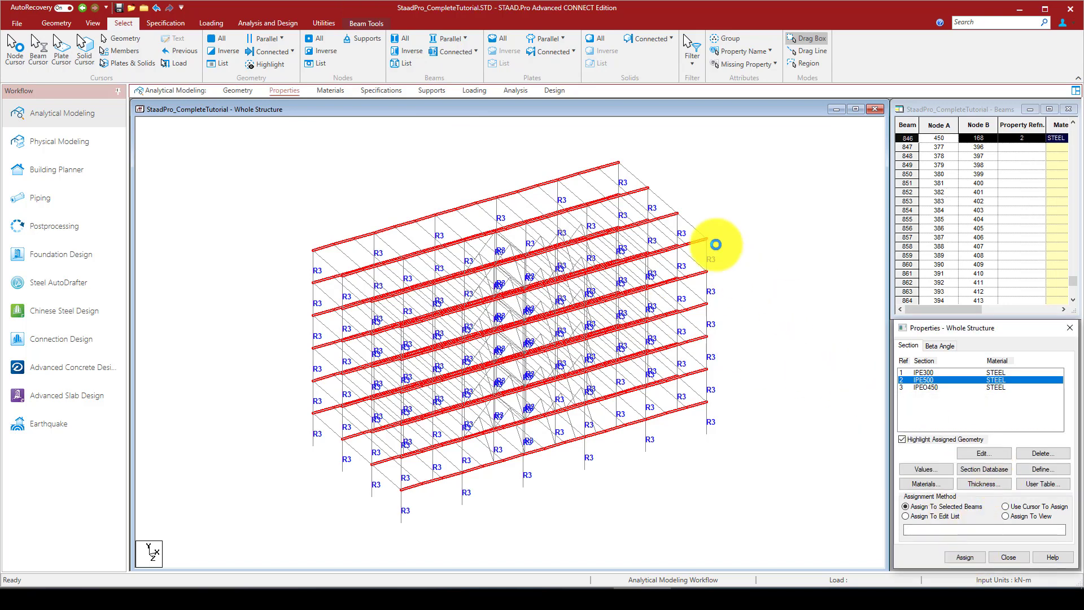
{"action": "left_click", "coordinate": [693, 192]}
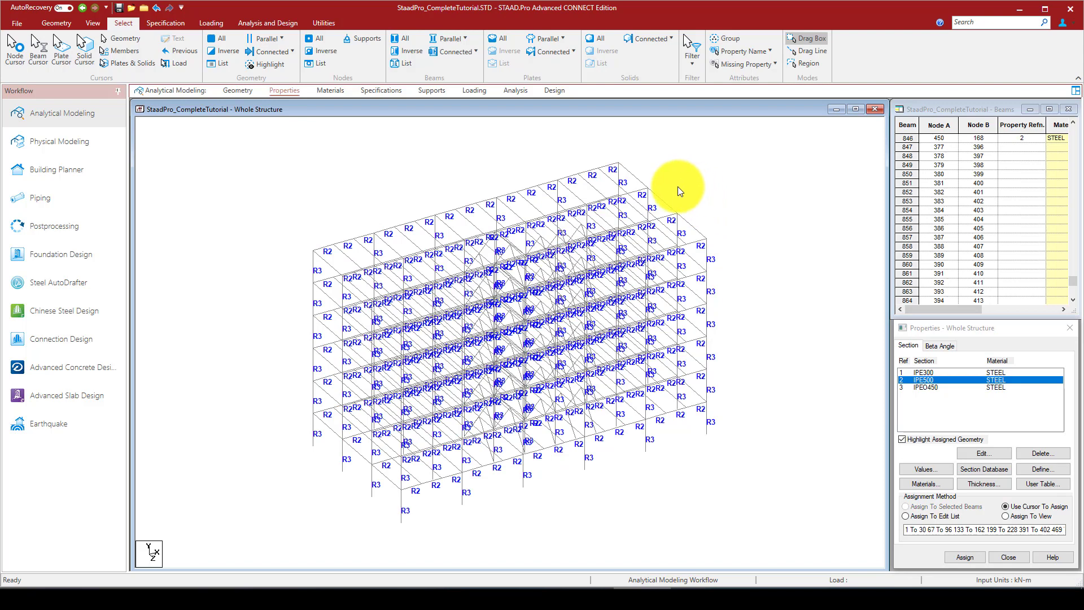
{"action": "left_click", "coordinate": [464, 39]}
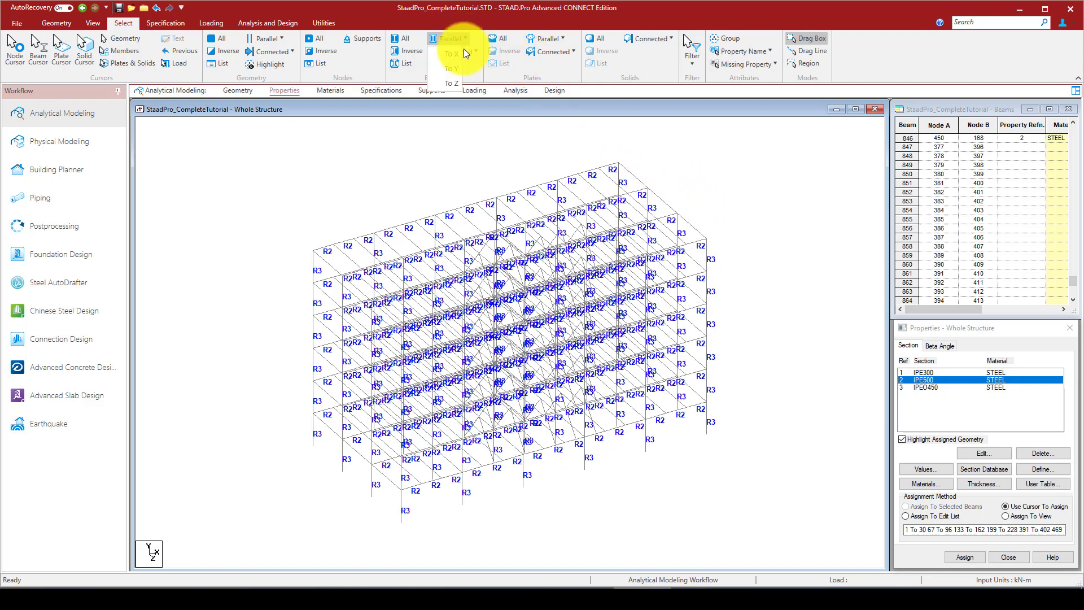
{"action": "left_click", "coordinate": [452, 84]}
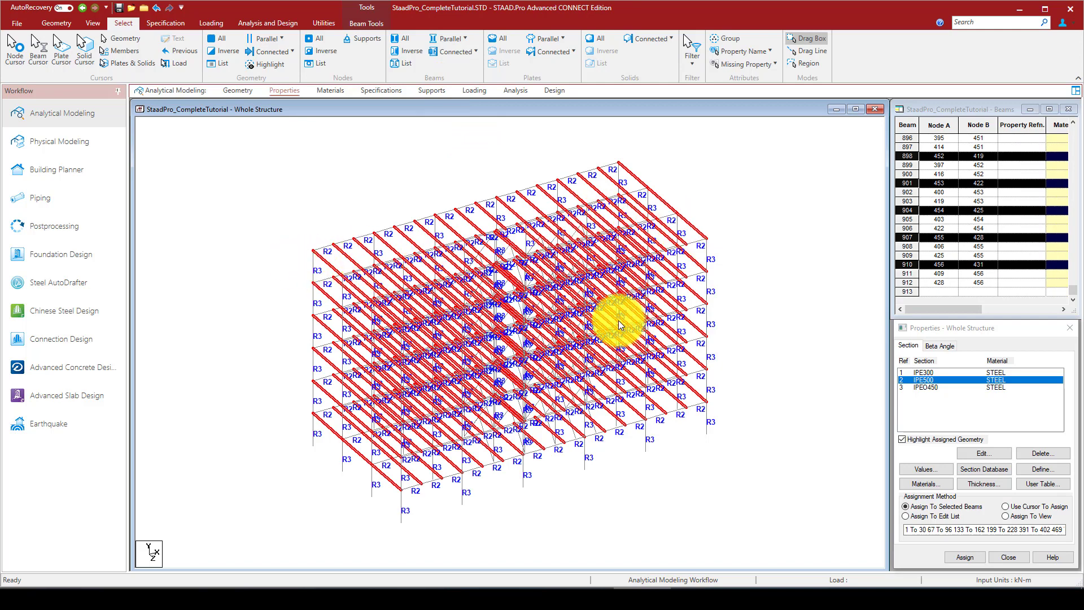
{"action": "left_click", "coordinate": [937, 373]}
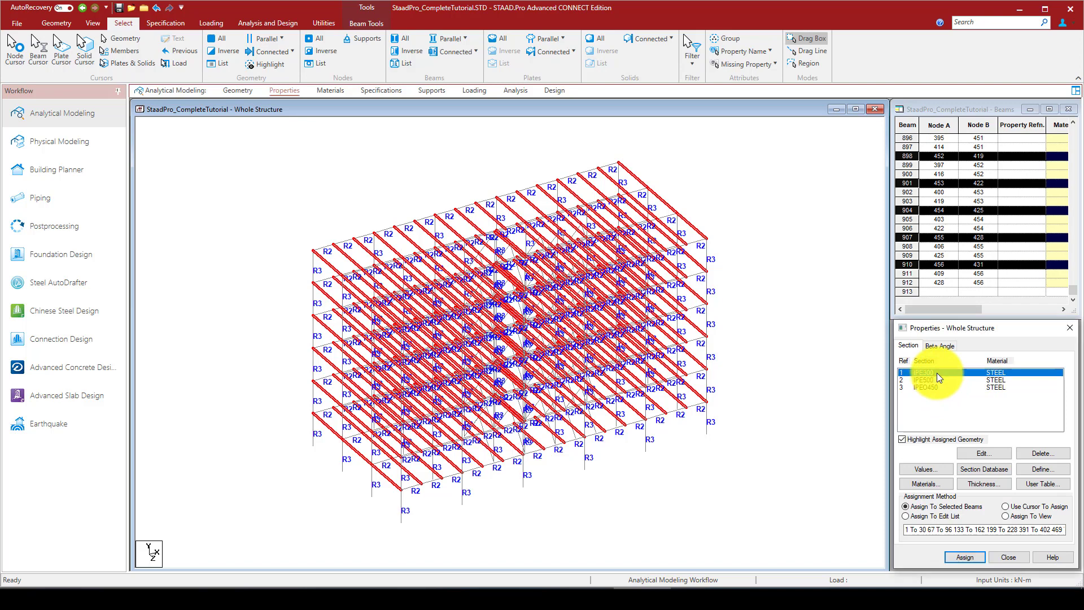
{"action": "left_click", "coordinate": [939, 380]}
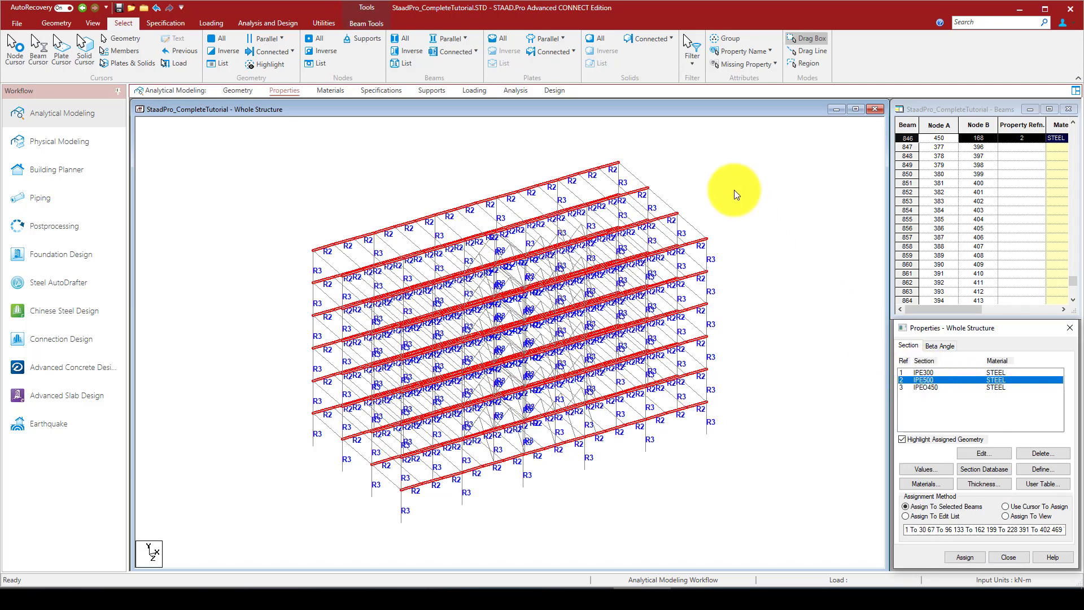
{"action": "left_click", "coordinate": [726, 189]}
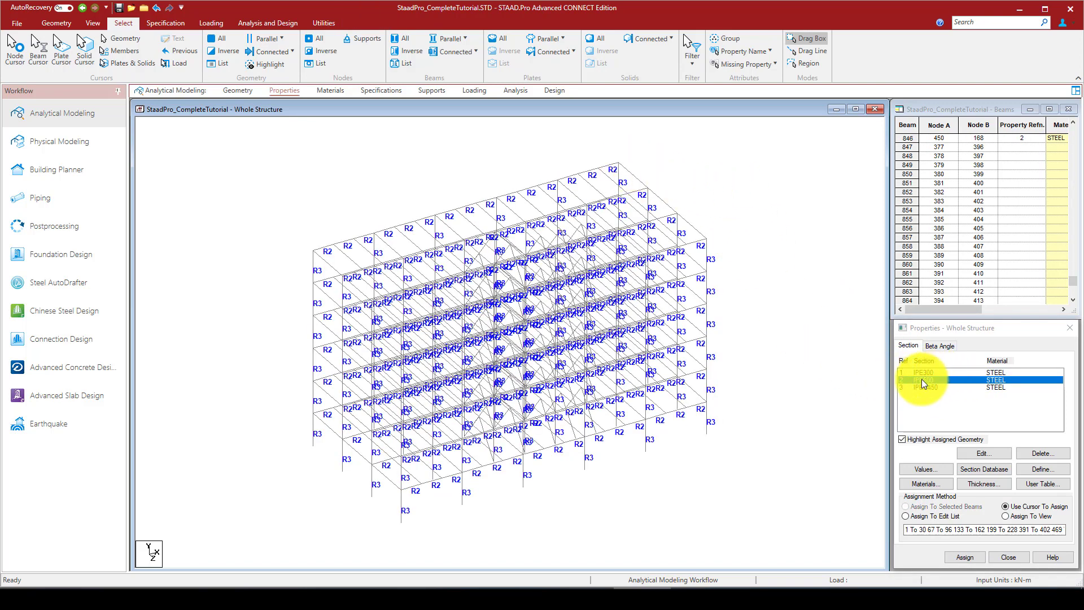
Step: In plan view, select the Z-direction beams in all three bays of the first and second column gridlines
{"action": "left_click", "coordinate": [94, 23]}
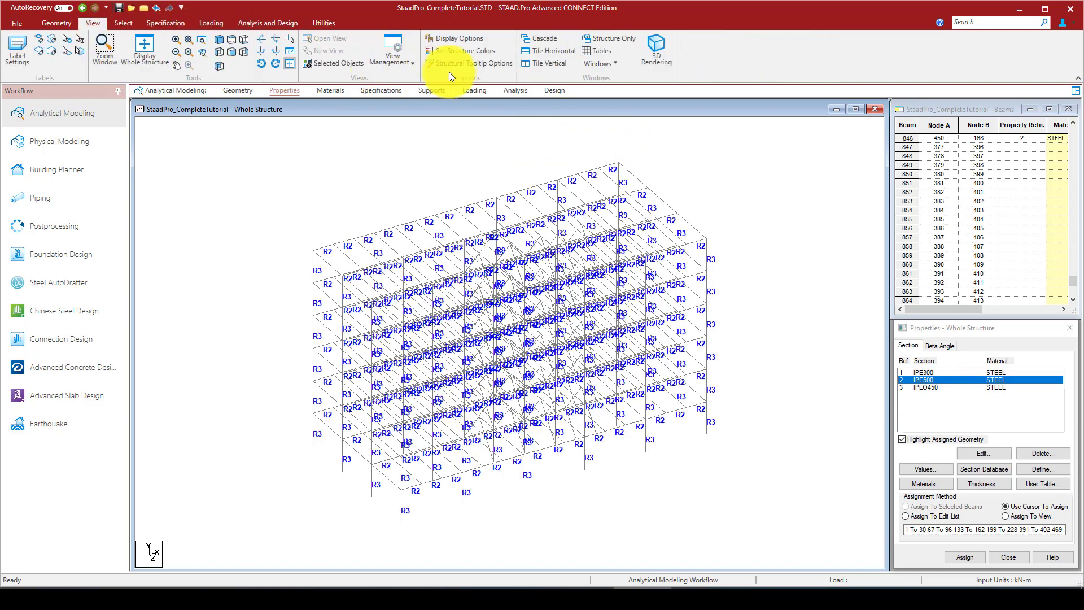
{"action": "left_click", "coordinate": [232, 39]}
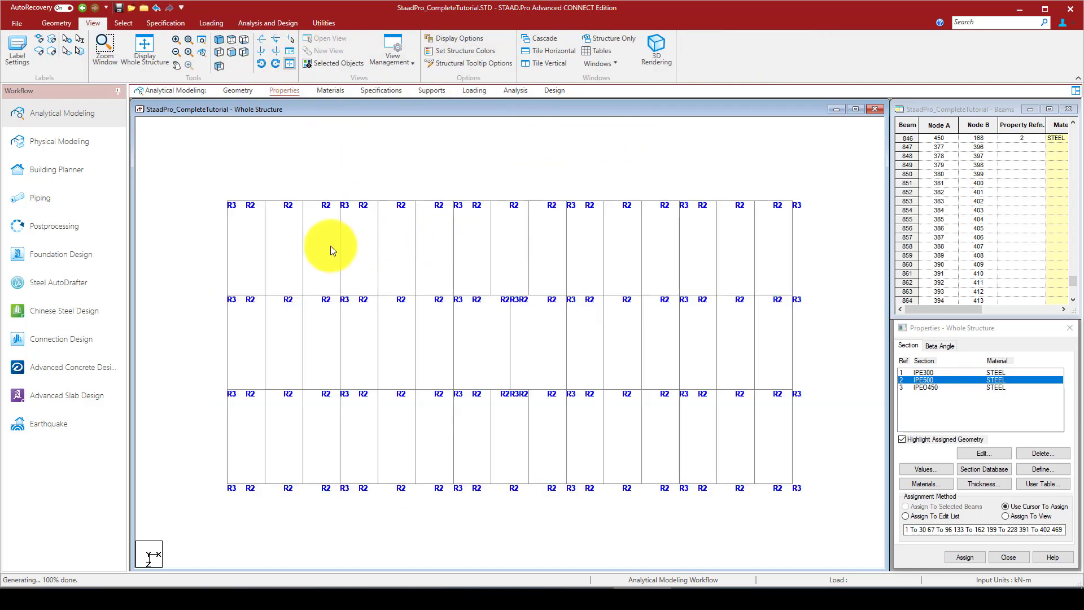
{"action": "left_click", "coordinate": [204, 252]}
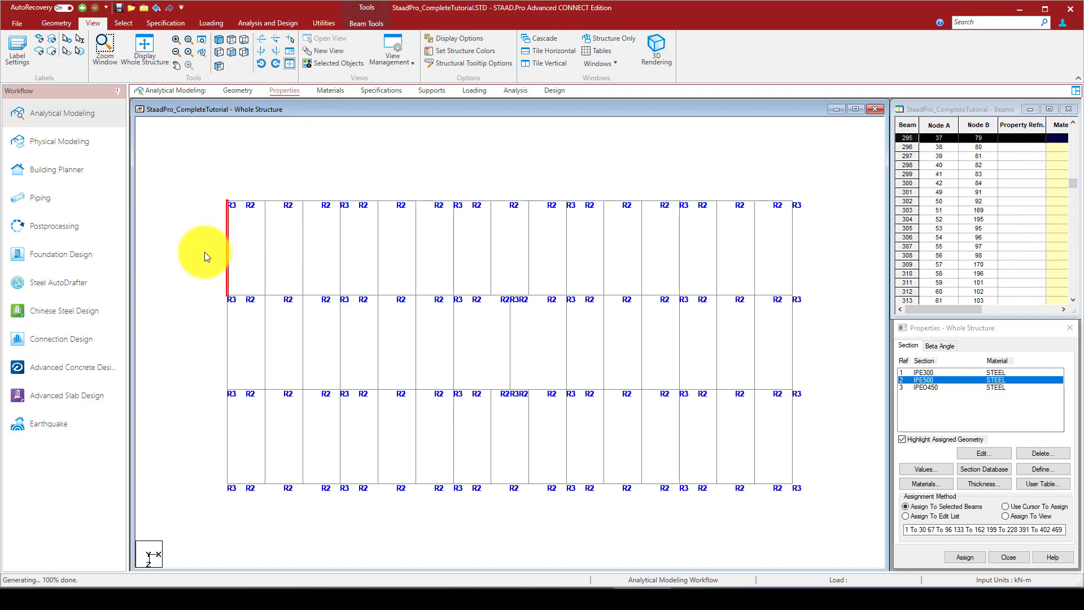
{"action": "left_click", "coordinate": [228, 377], "text": "ctrl"}
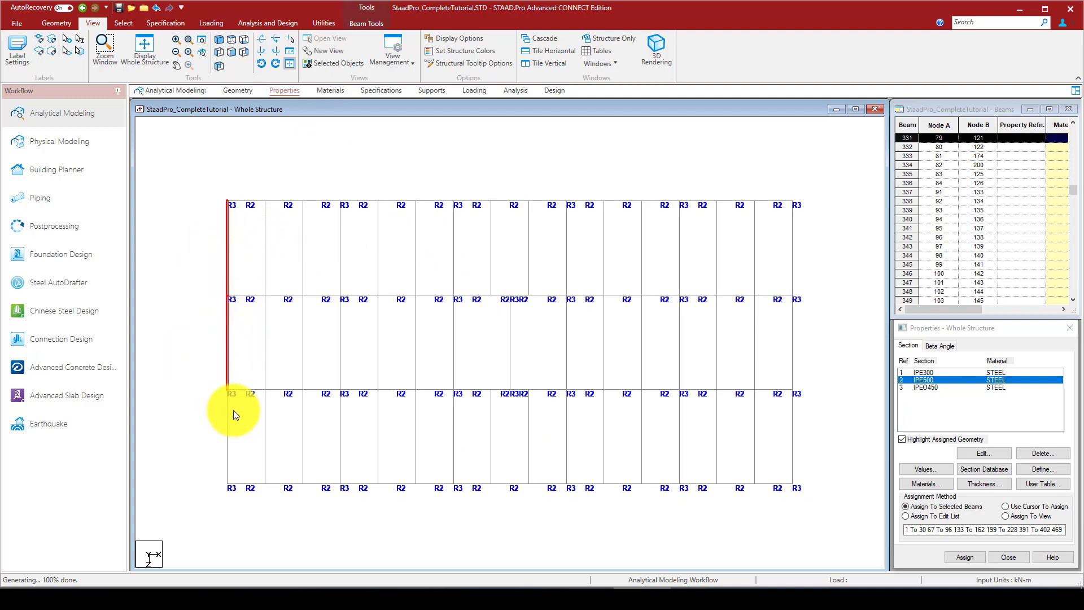
{"action": "left_click", "coordinate": [228, 446], "text": "ctrl"}
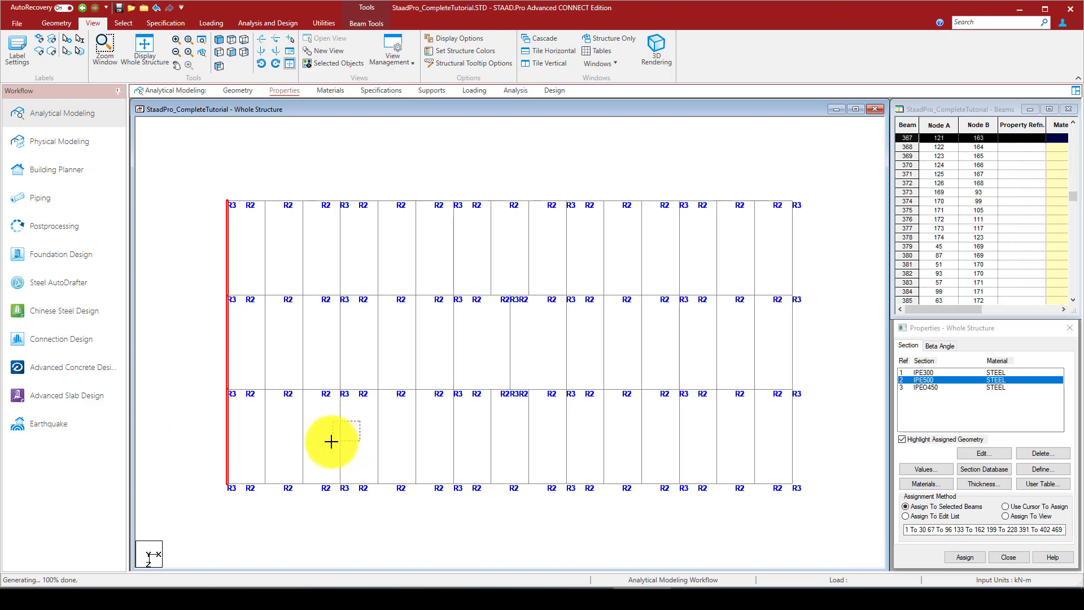
{"action": "left_click", "coordinate": [341, 423], "text": "ctrl"}
{"action": "left_click", "coordinate": [341, 325], "text": "ctrl"}
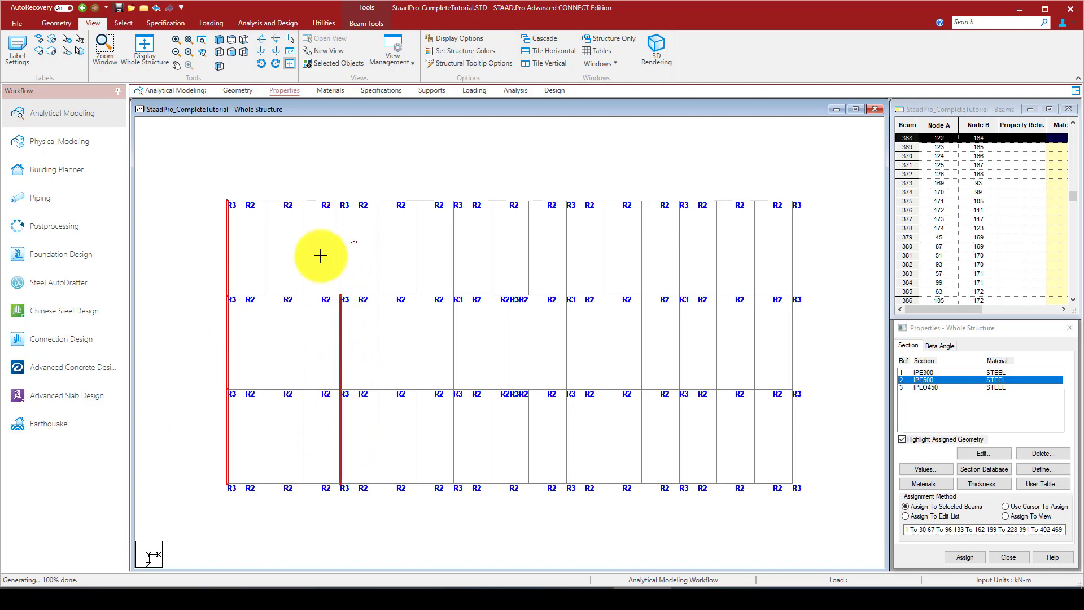
{"action": "left_click", "coordinate": [340, 257], "text": "ctrl"}
Step: Add the third gridline's Z-direction beams and the intermediate braced line in the central bay to the selection
{"action": "left_click", "coordinate": [453, 260], "text": "ctrl"}
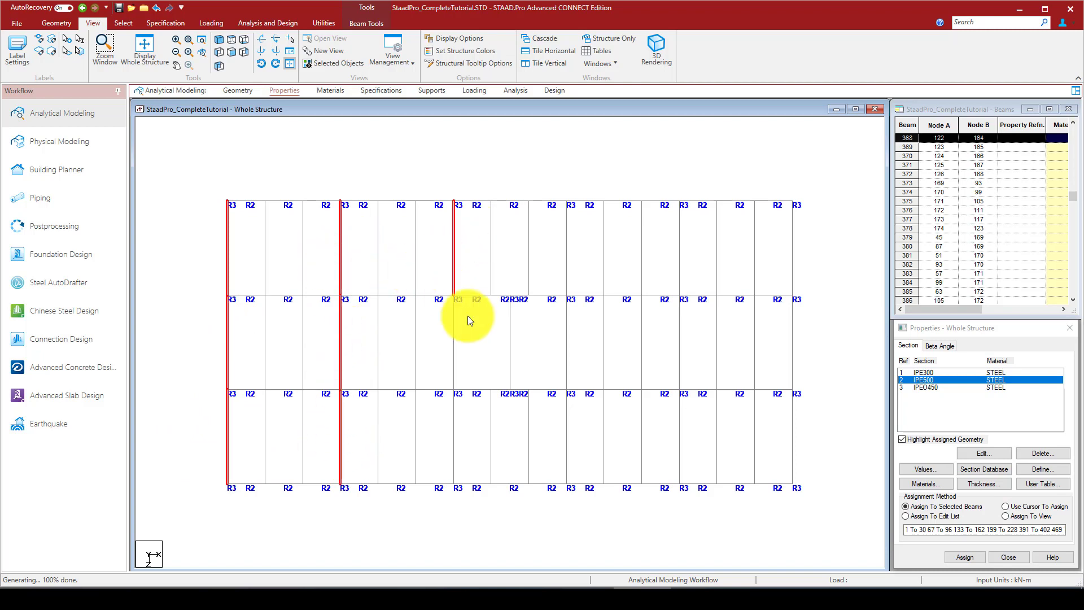
{"action": "left_click", "coordinate": [454, 436], "text": "ctrl"}
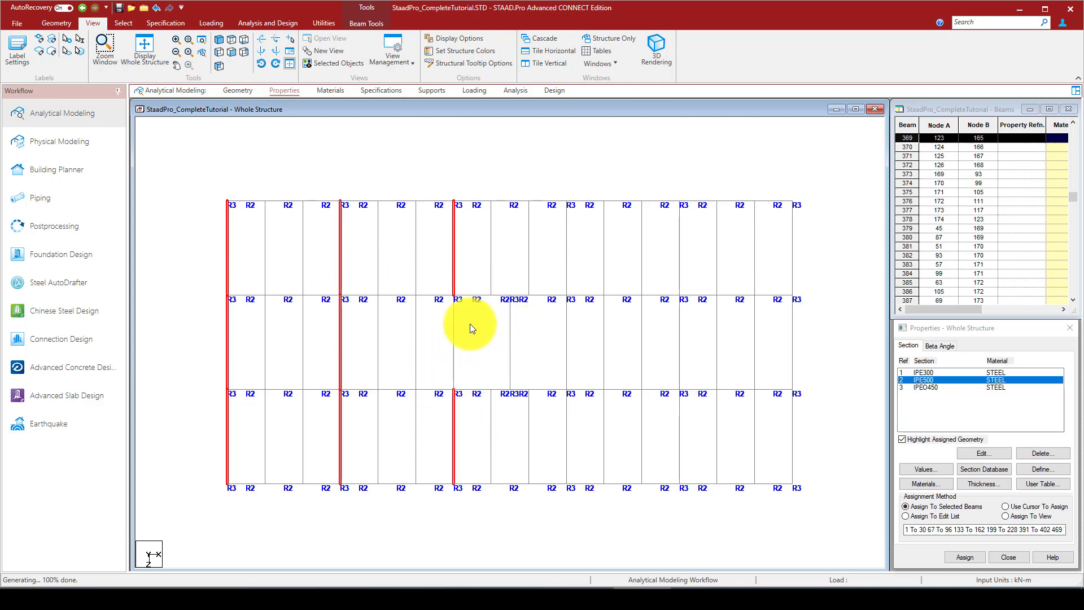
{"action": "left_click_drag", "start_coordinate": [470, 321], "coordinate": [431, 366], "text": "ctrl"}
{"action": "left_click_drag", "start_coordinate": [531, 316], "coordinate": [486, 358], "text": "ctrl"}
{"action": "left_click_drag", "start_coordinate": [480, 321], "coordinate": [443, 343], "text": "ctrl"}
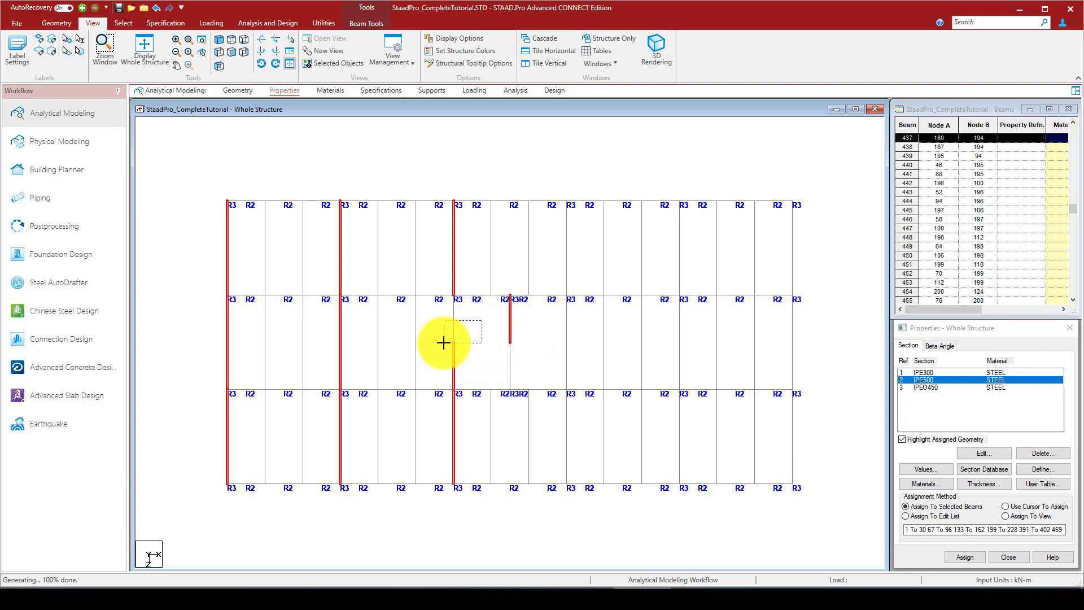
{"action": "left_click", "coordinate": [510, 353], "text": "ctrl"}
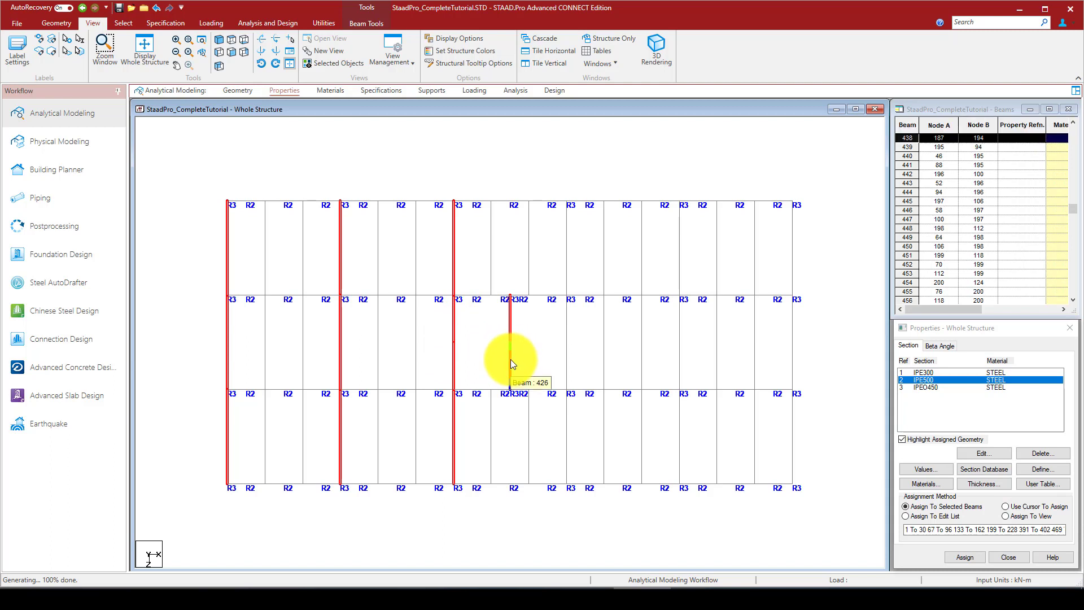
Step: Add the Z-direction beams in all three bays of the fourth and fifth column gridlines to the selection
{"action": "left_click", "coordinate": [567, 337], "text": "ctrl"}
{"action": "left_click", "coordinate": [568, 269], "text": "ctrl"}
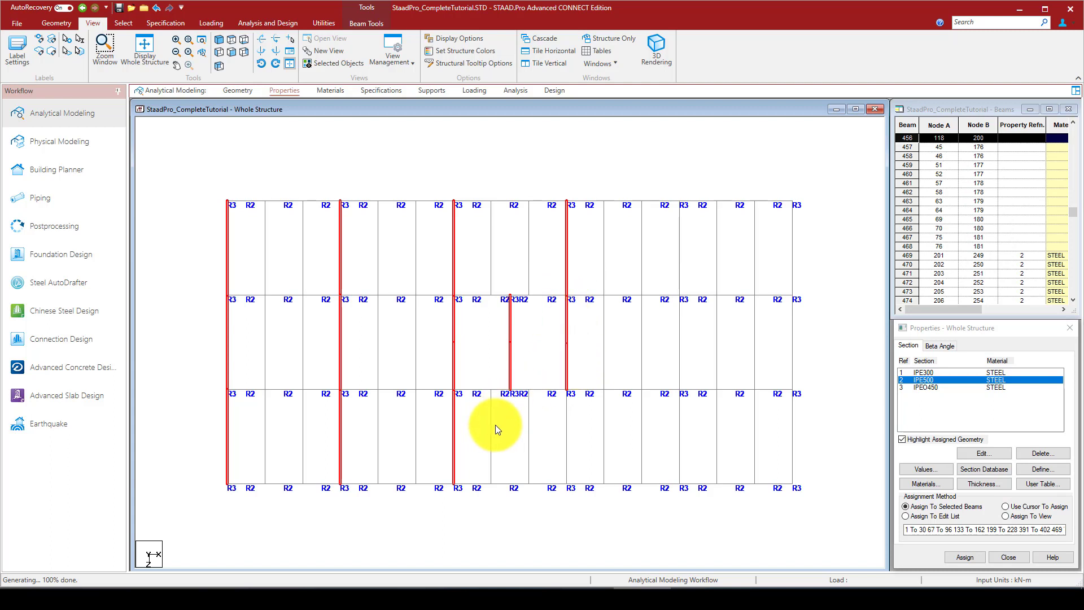
{"action": "left_click", "coordinate": [568, 424], "text": "ctrl"}
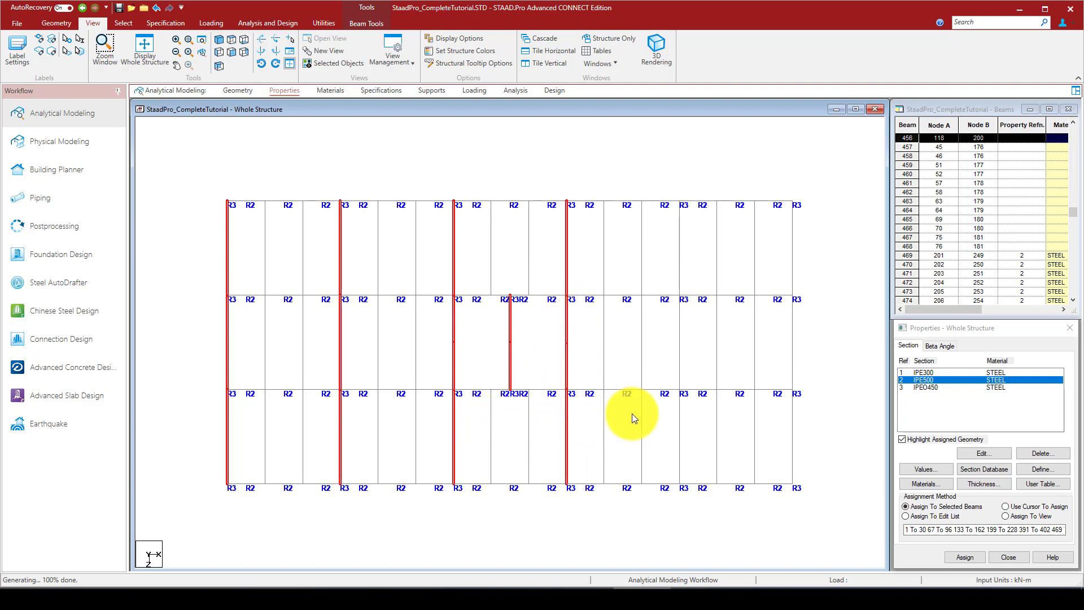
{"action": "left_click", "coordinate": [679, 331], "text": "ctrl"}
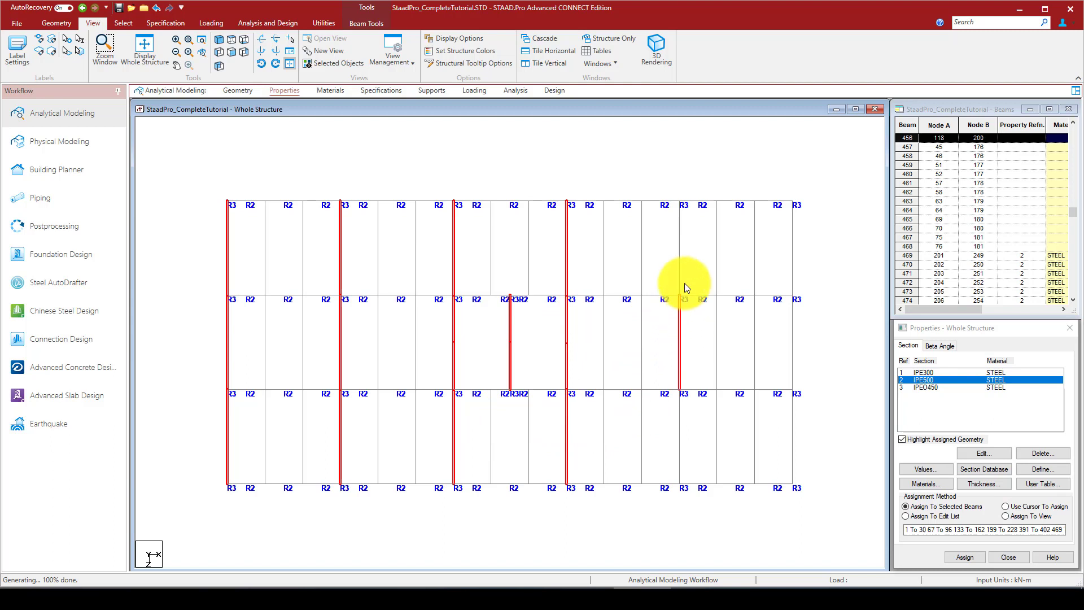
{"action": "left_click", "coordinate": [680, 242], "text": "ctrl"}
{"action": "left_click", "coordinate": [680, 439], "text": "ctrl"}
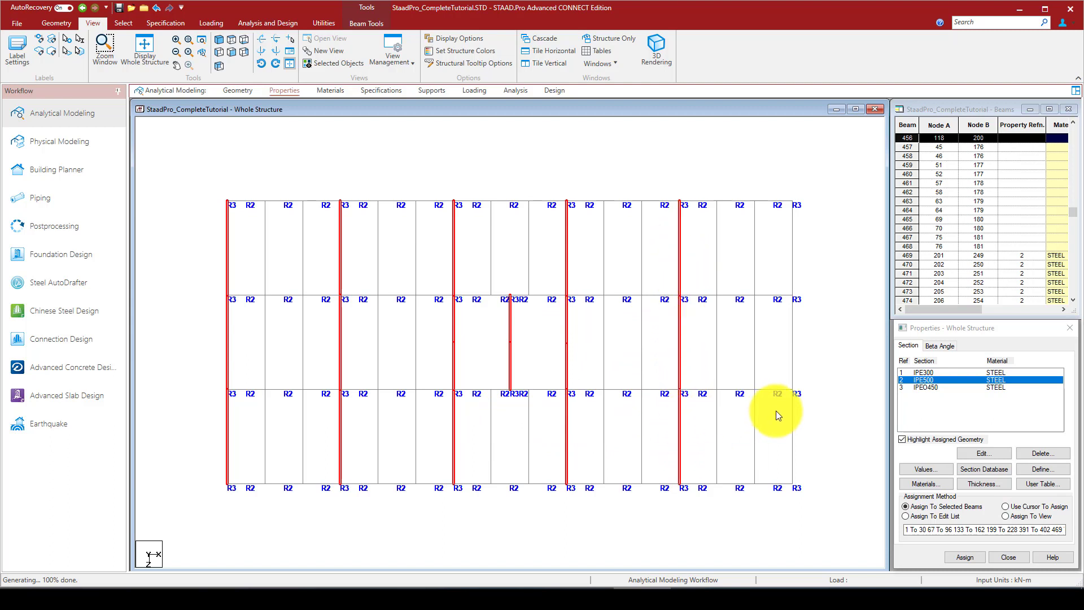
Step: Add the Z-direction beams in all three bays of the sixth column gridline to the selection
{"action": "left_click", "coordinate": [792, 412], "text": "ctrl"}
{"action": "left_click", "coordinate": [793, 350], "text": "ctrl"}
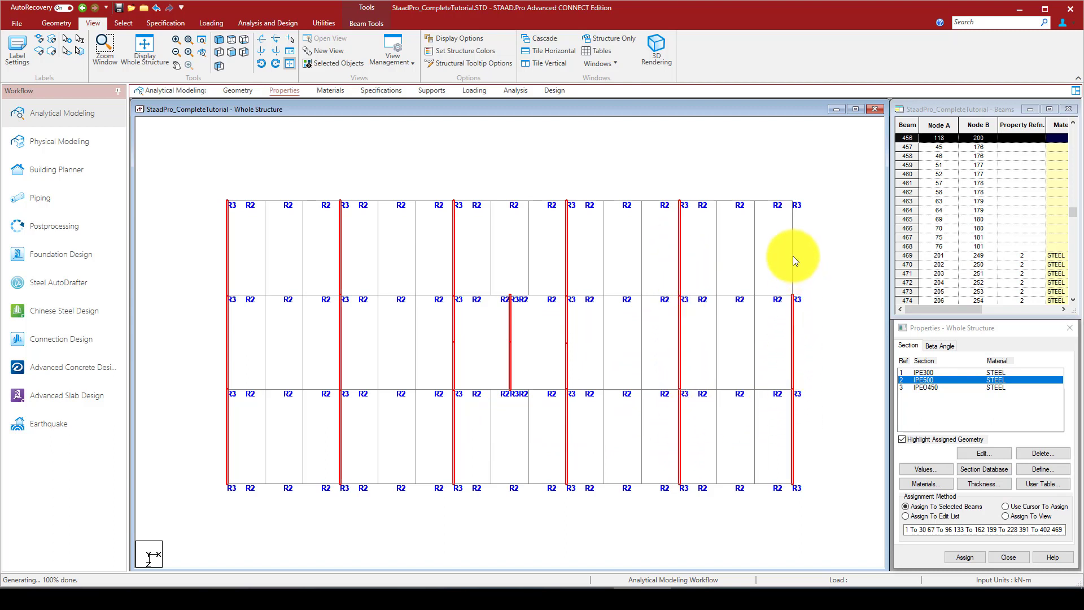
{"action": "left_click", "coordinate": [792, 256], "text": "ctrl"}
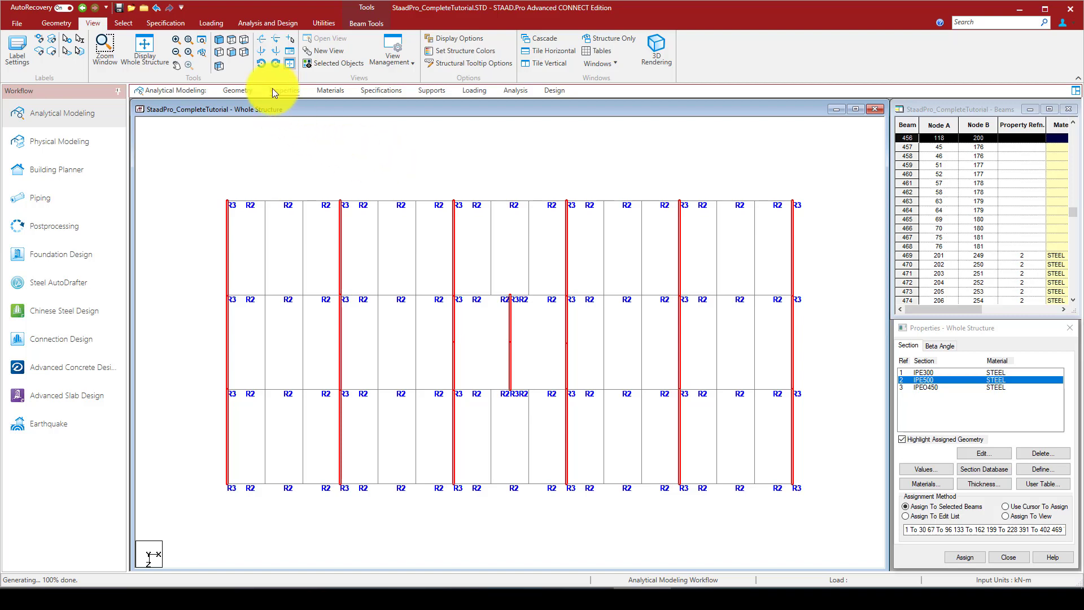
{"action": "left_click", "coordinate": [219, 39]}
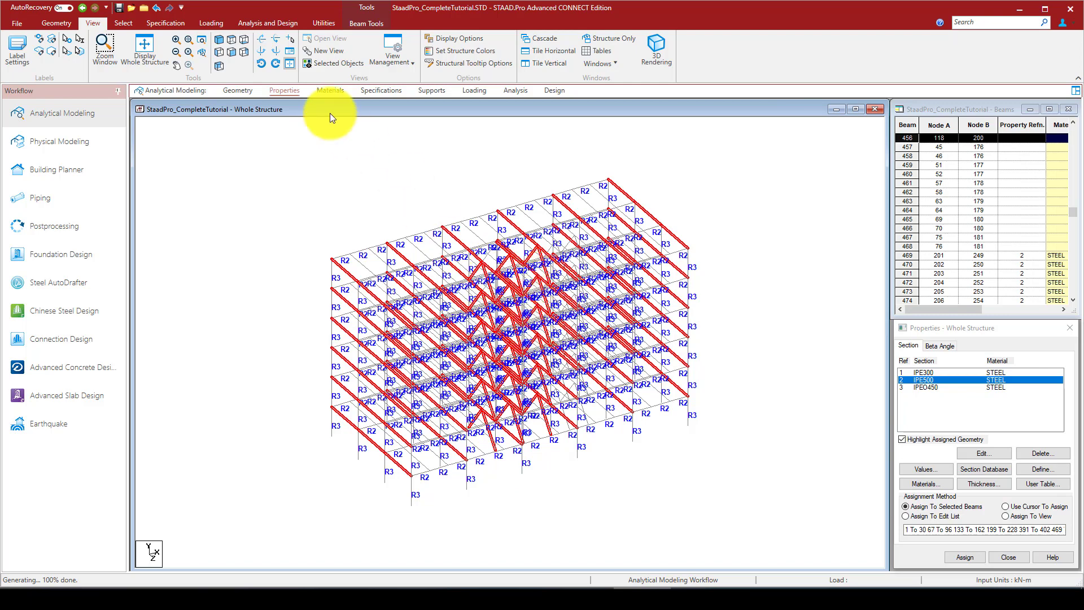
{"action": "left_click", "coordinate": [232, 54]}
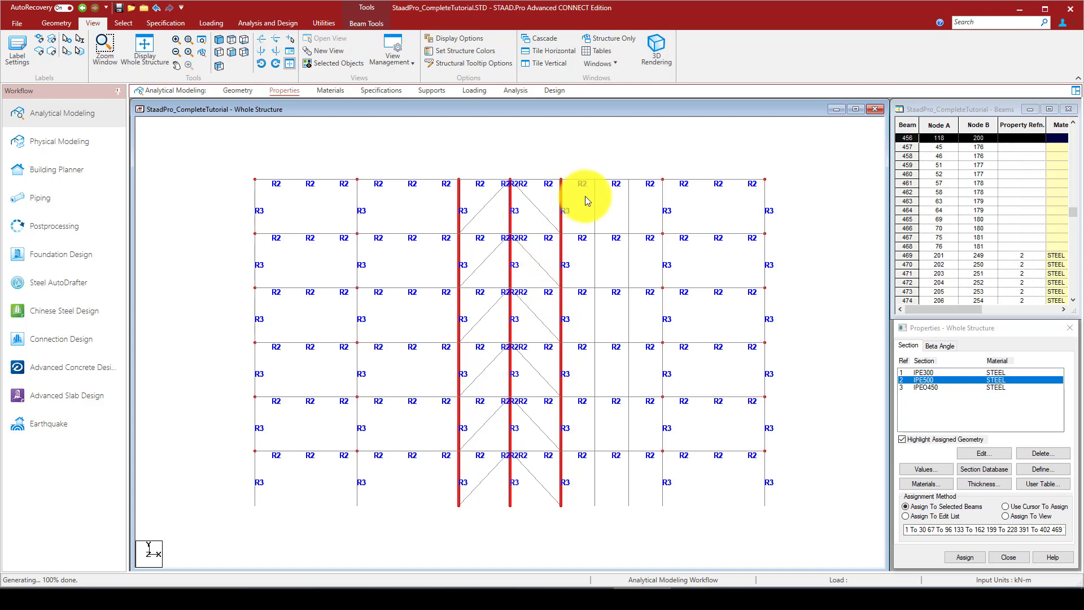
{"action": "left_click_drag", "start_coordinate": [581, 201], "coordinate": [440, 212], "text": "ctrl"}
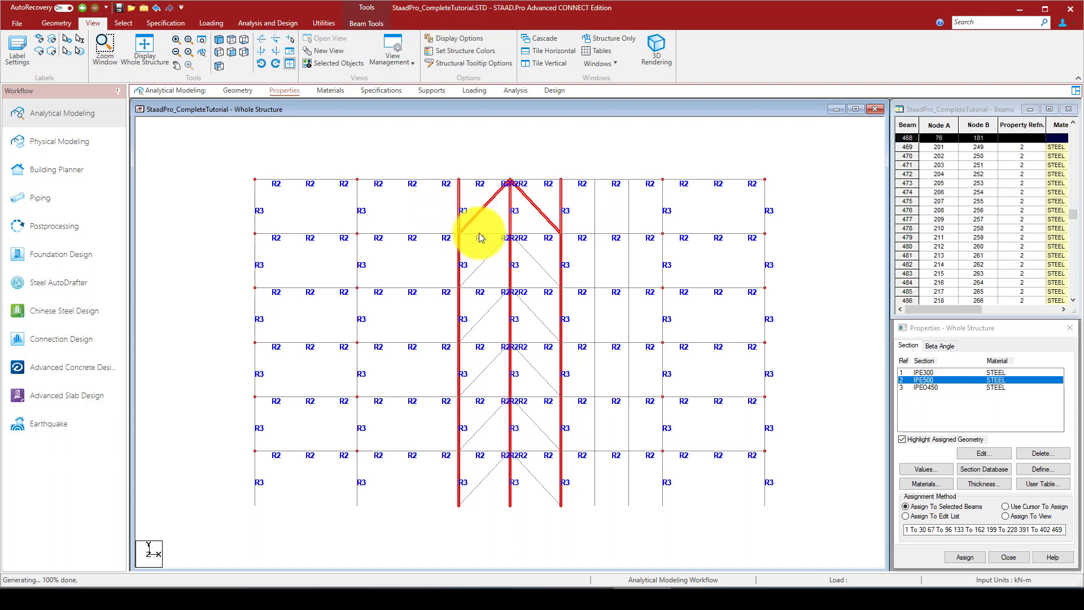
{"action": "left_click_drag", "start_coordinate": [574, 198], "coordinate": [433, 218], "text": "ctrl"}
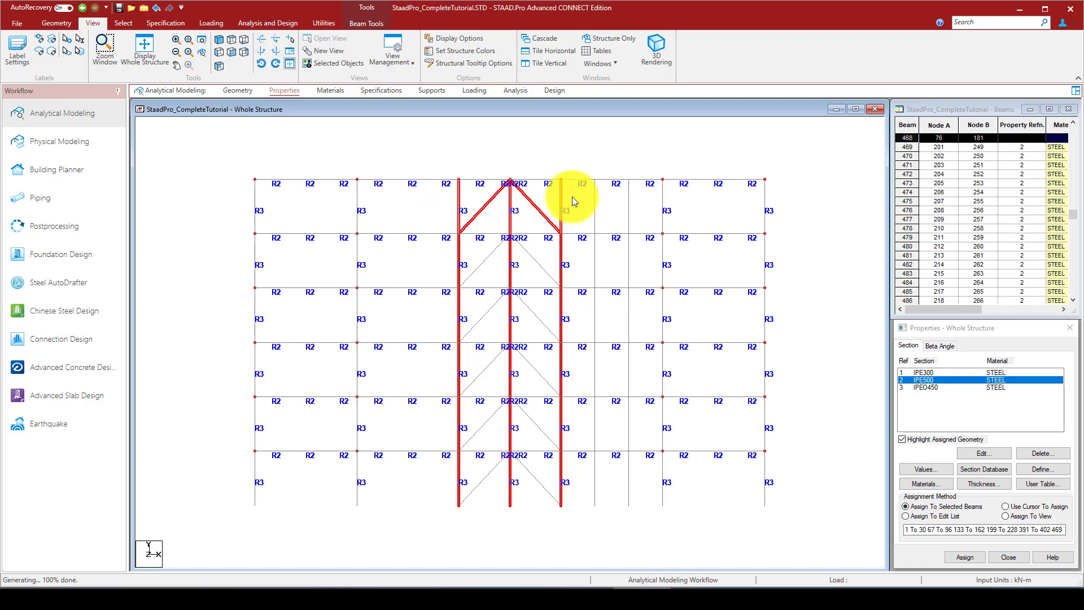
{"action": "left_click_drag", "start_coordinate": [574, 197], "coordinate": [446, 209], "text": "ctrl"}
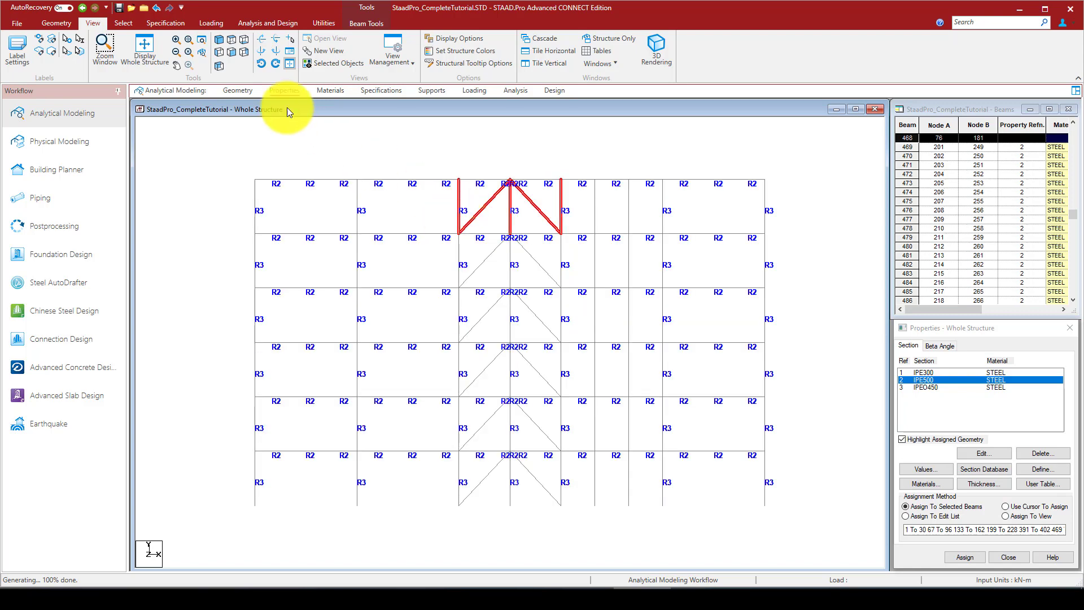
{"action": "left_click", "coordinate": [223, 41]}
{"action": "left_click", "coordinate": [460, 251]}
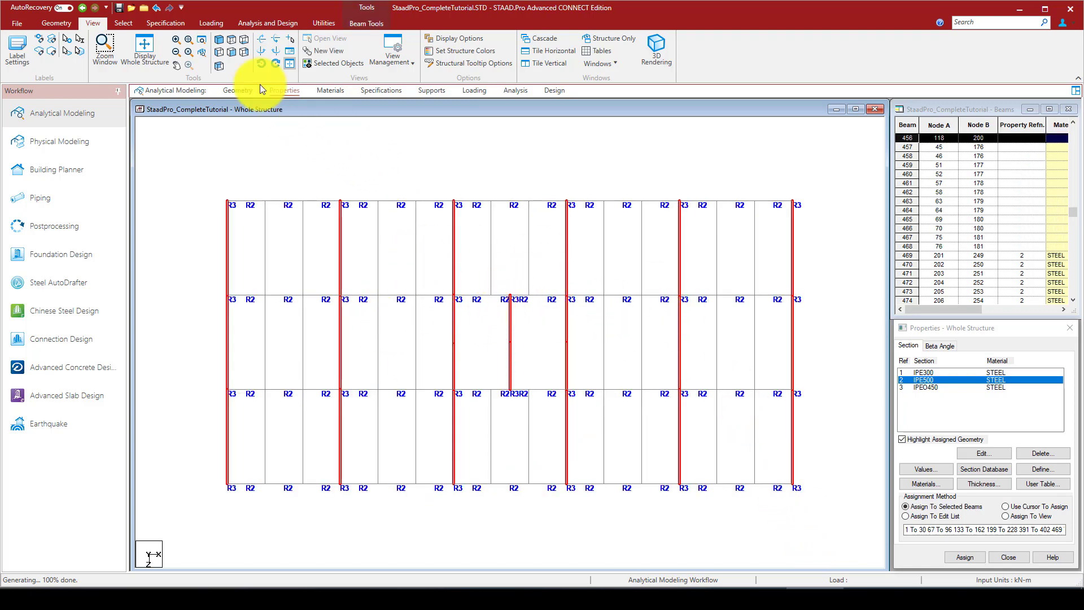
{"action": "left_click", "coordinate": [222, 37]}
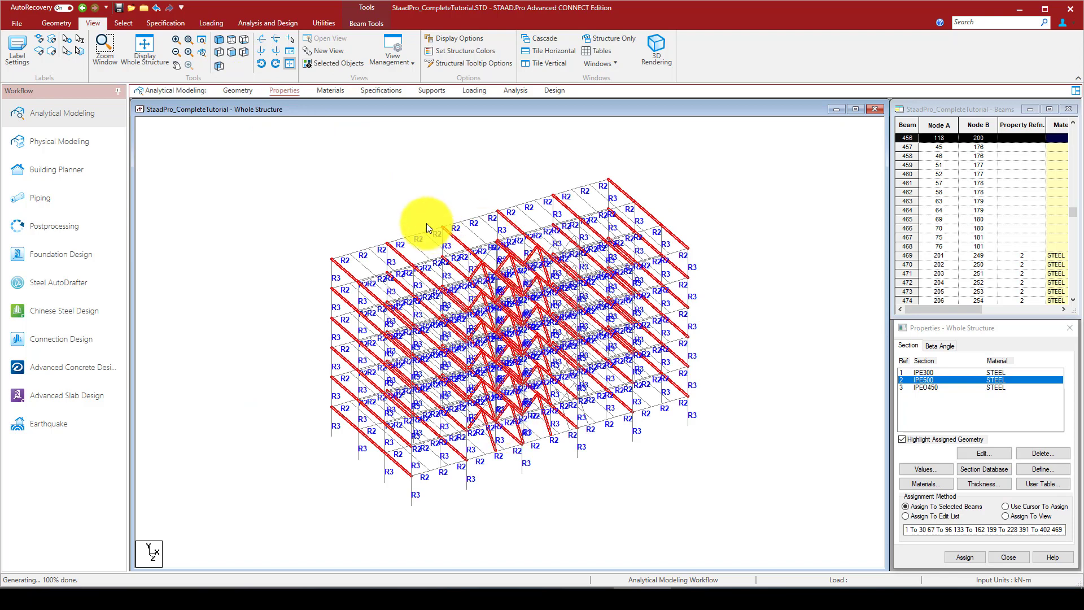
{"action": "left_click", "coordinate": [230, 51]}
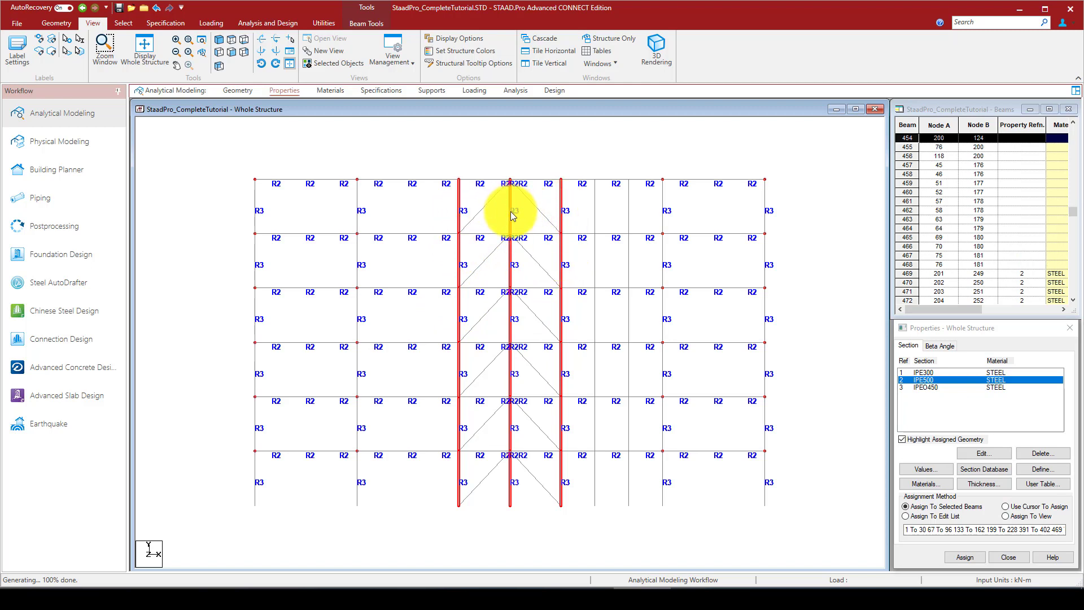
{"action": "left_click", "coordinate": [230, 46]}
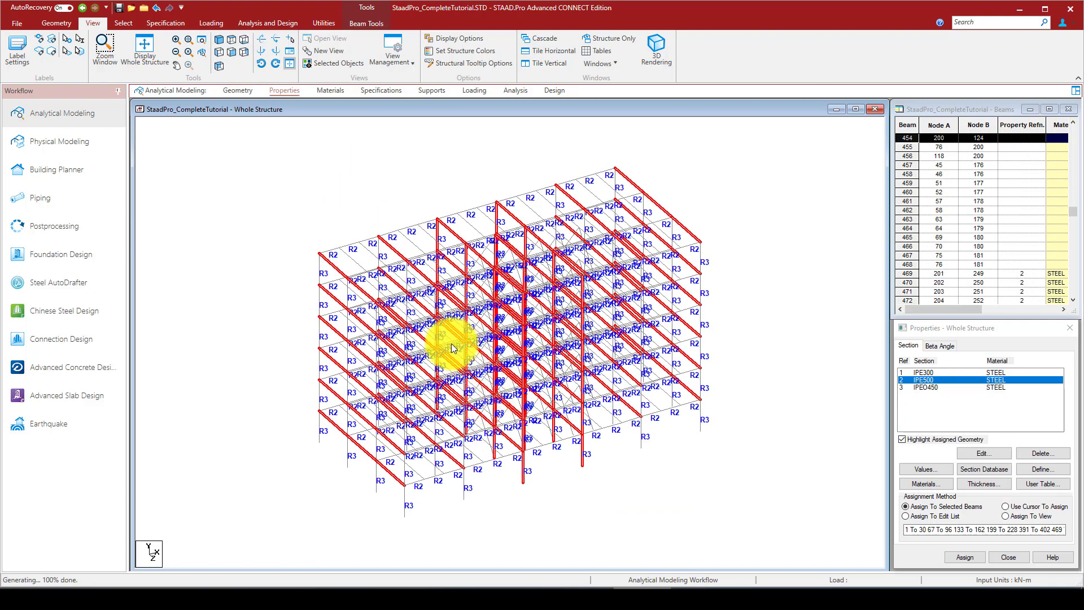
{"action": "scroll", "coordinate": [533, 218], "scroll_direction": "up", "scroll_amount": 1}
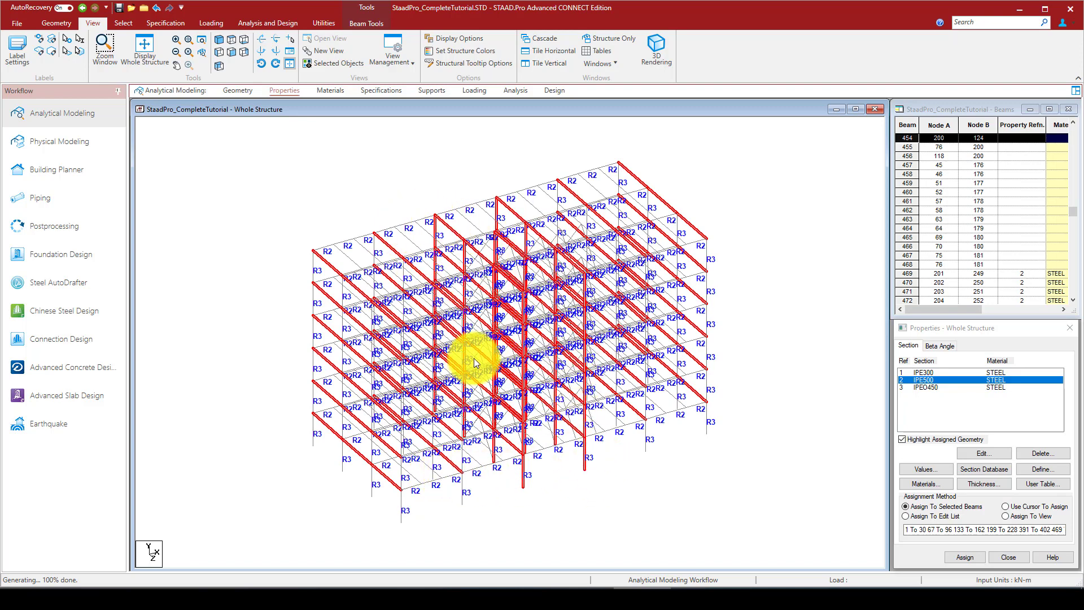
{"action": "left_click", "coordinate": [233, 52]}
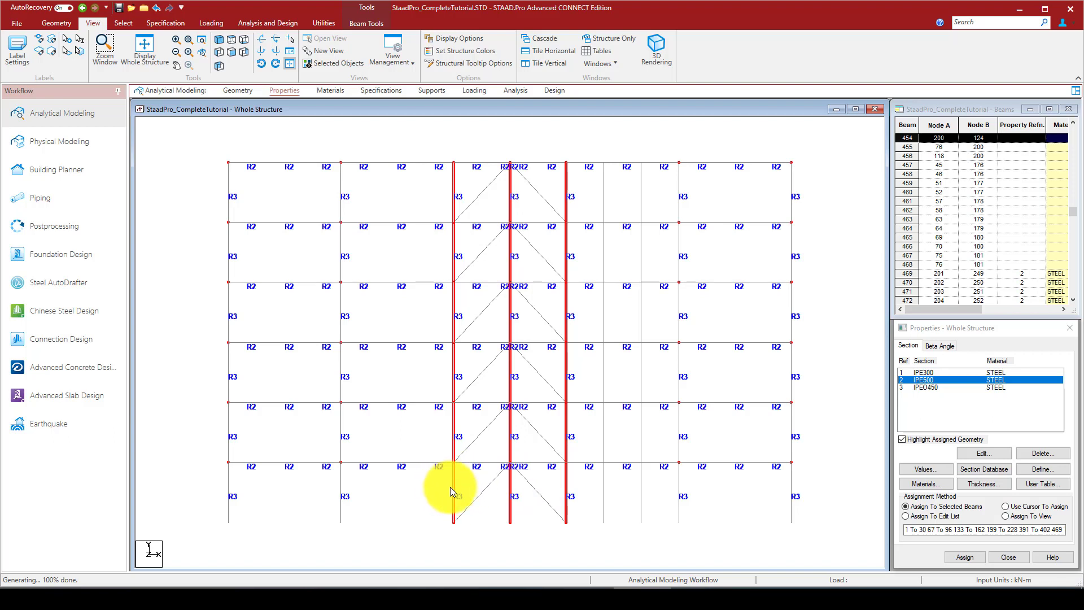
{"action": "left_click_drag", "start_coordinate": [441, 479], "coordinate": [577, 516], "text": "ctrl"}
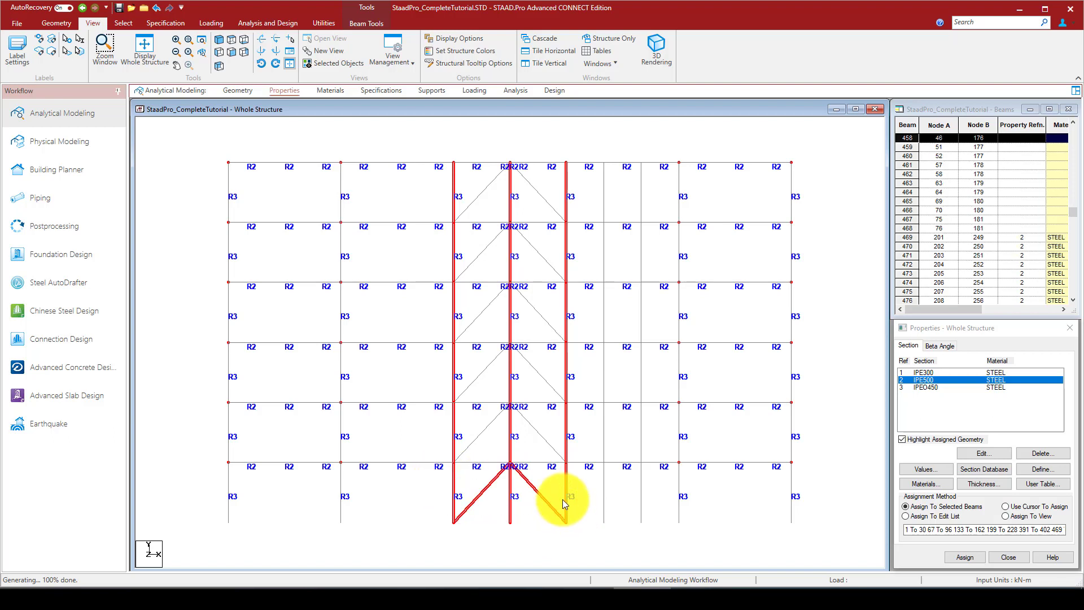
{"action": "left_click", "coordinate": [582, 463], "text": "ctrl"}
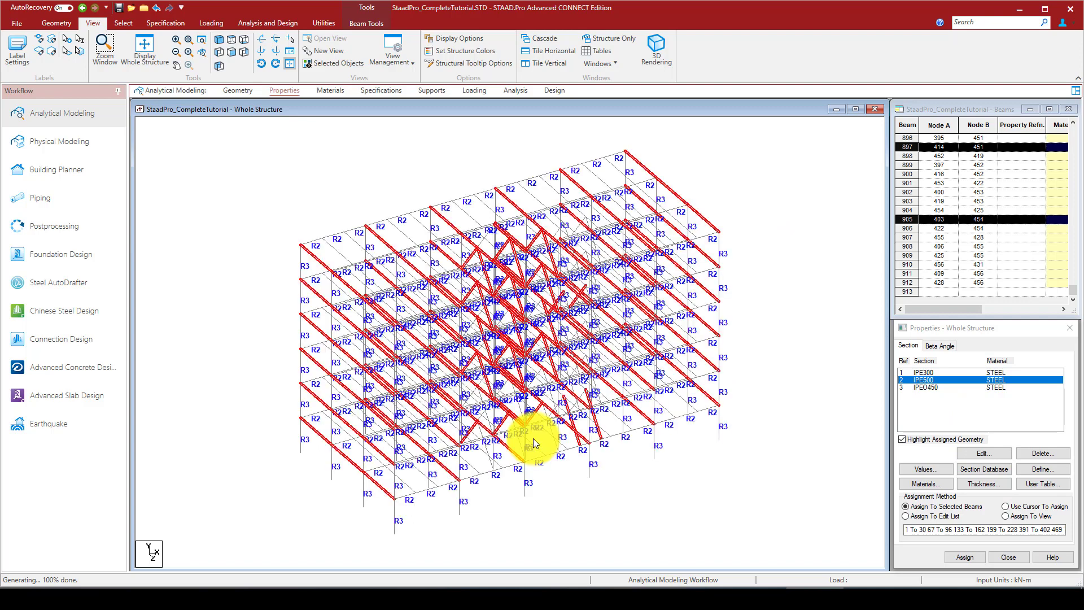
Step: Assign the IPE500 section to the selected Z-direction beams and clear the selection
{"action": "scroll", "coordinate": [533, 438], "scroll_direction": "up", "scroll_amount": 1}
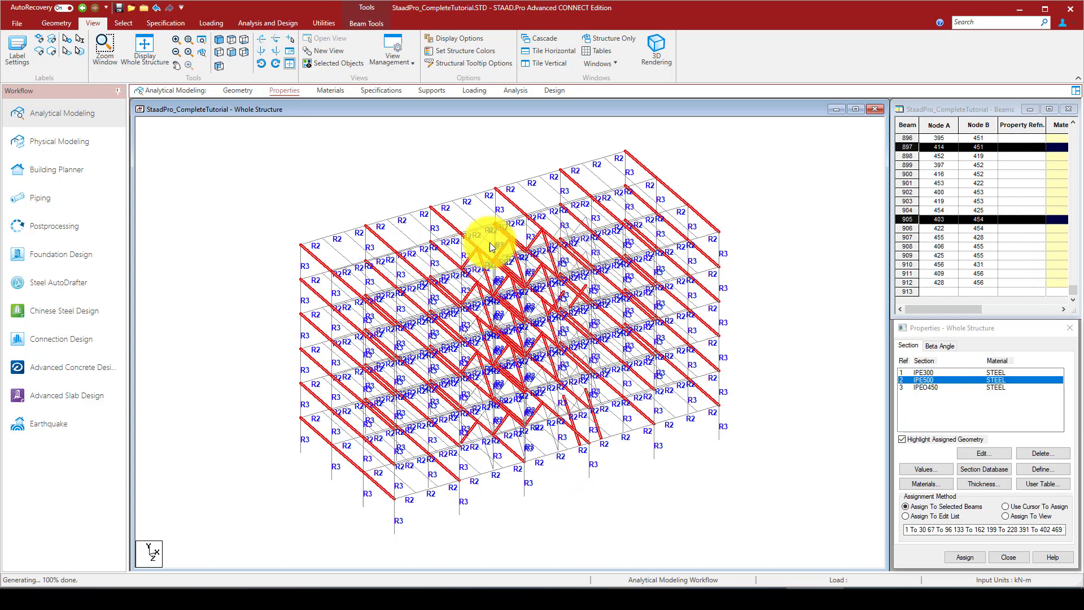
{"action": "left_click", "coordinate": [965, 556]}
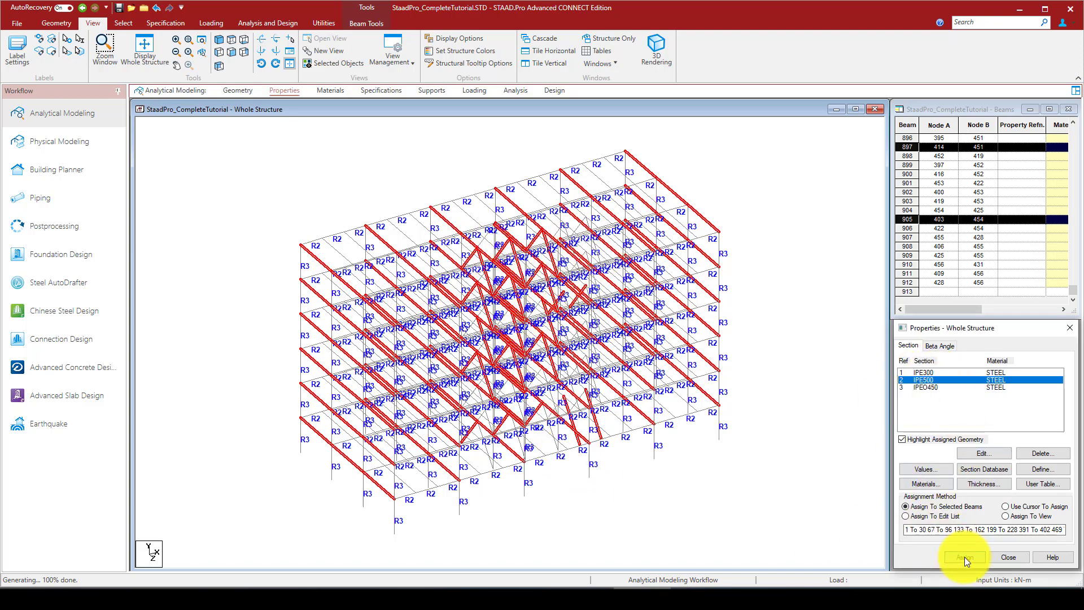
{"action": "left_click", "coordinate": [974, 472]}
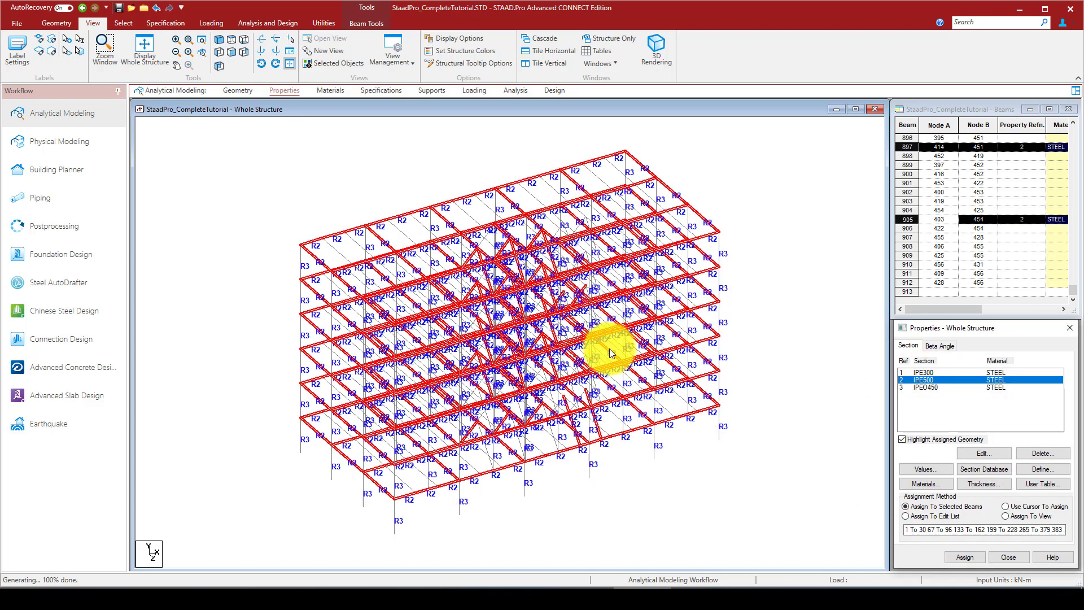
{"action": "left_click", "coordinate": [726, 180]}
Step: Inspect the assigned sections in a 3D rendering of the whole structure, rotating it, and close the rendering
{"action": "right_click", "coordinate": [700, 160]}
{"action": "left_click", "coordinate": [740, 450]}
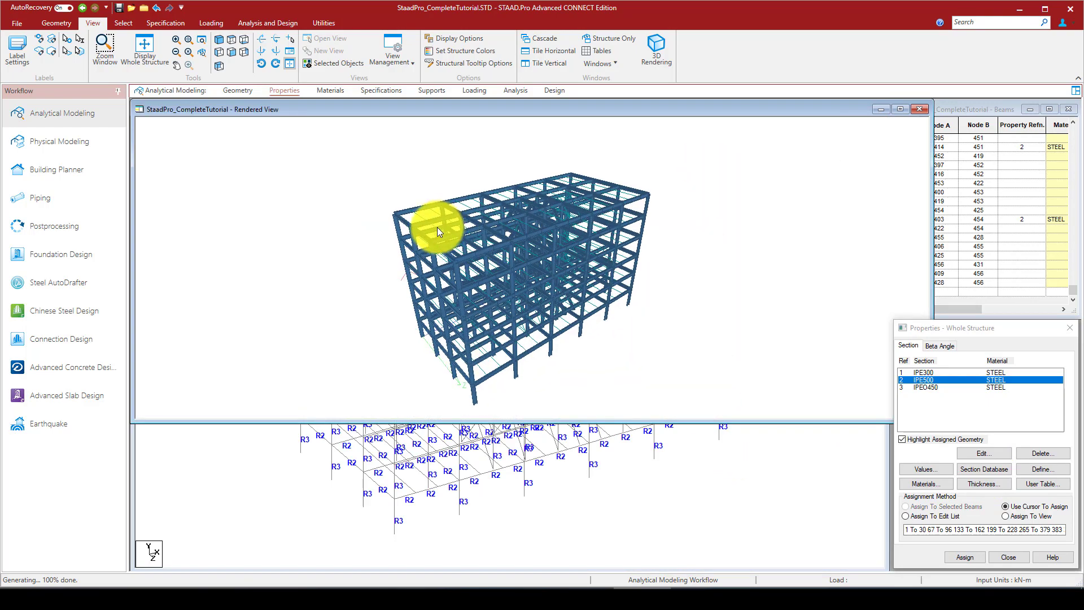
{"action": "left_click_drag", "start_coordinate": [437, 227], "coordinate": [500, 290]}
{"action": "left_click", "coordinate": [920, 109]}
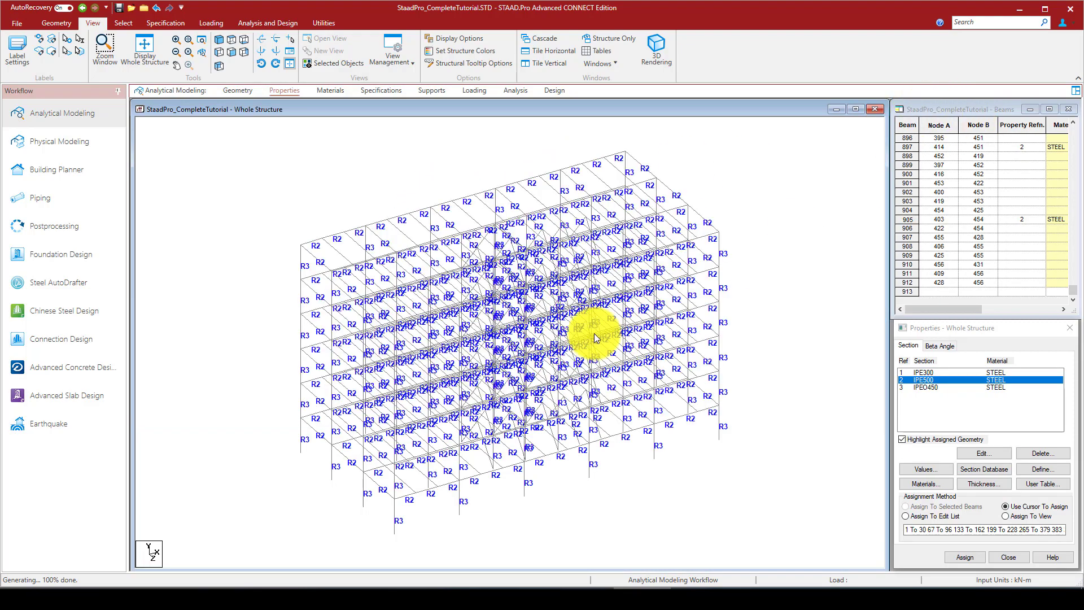
Step: Select the central braced bay's members in plan and isolate them in a new view
{"action": "left_click", "coordinate": [219, 38]}
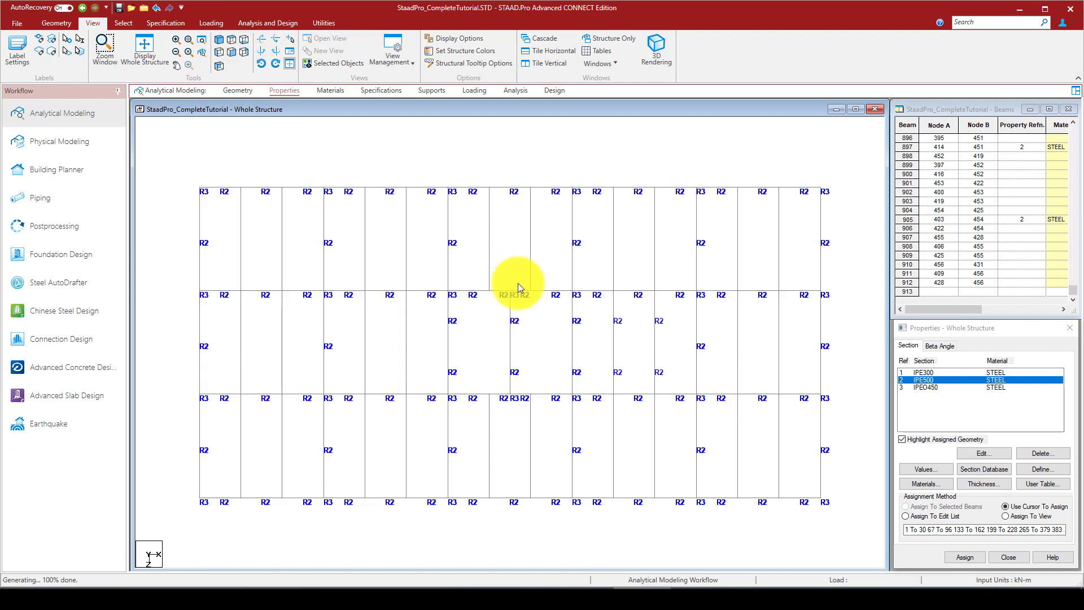
{"action": "left_click_drag", "start_coordinate": [438, 279], "coordinate": [583, 413]}
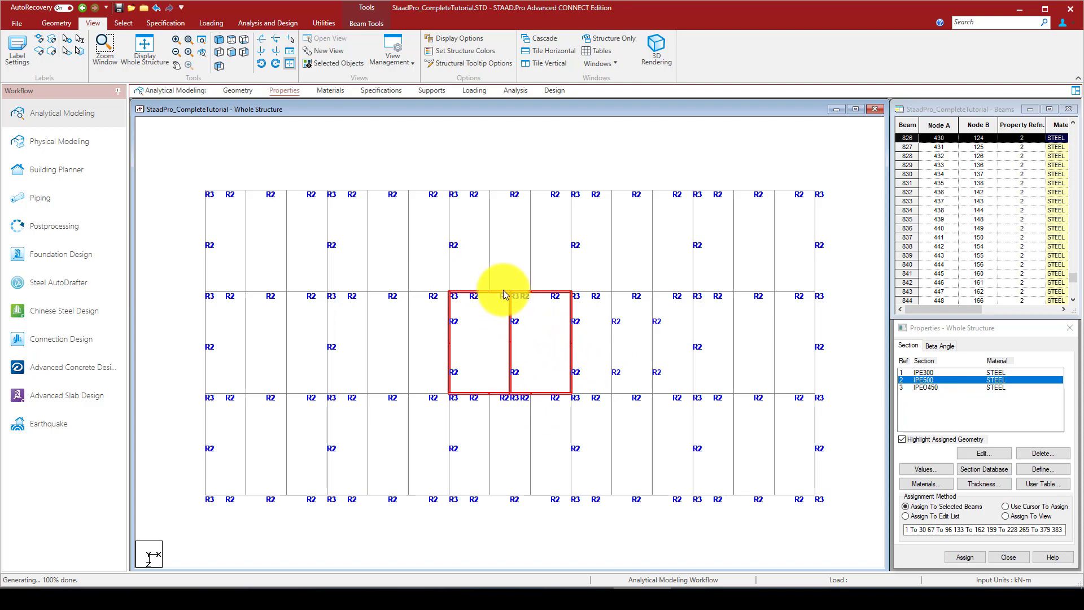
{"action": "right_click", "coordinate": [502, 148]}
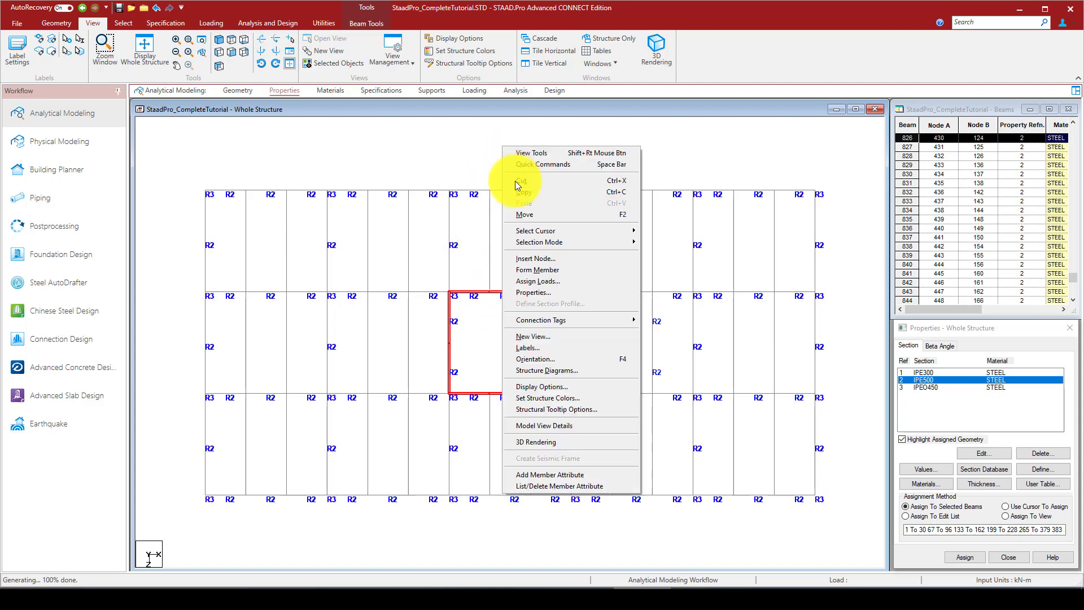
{"action": "left_click", "coordinate": [535, 336]}
{"action": "left_click", "coordinate": [677, 324]}
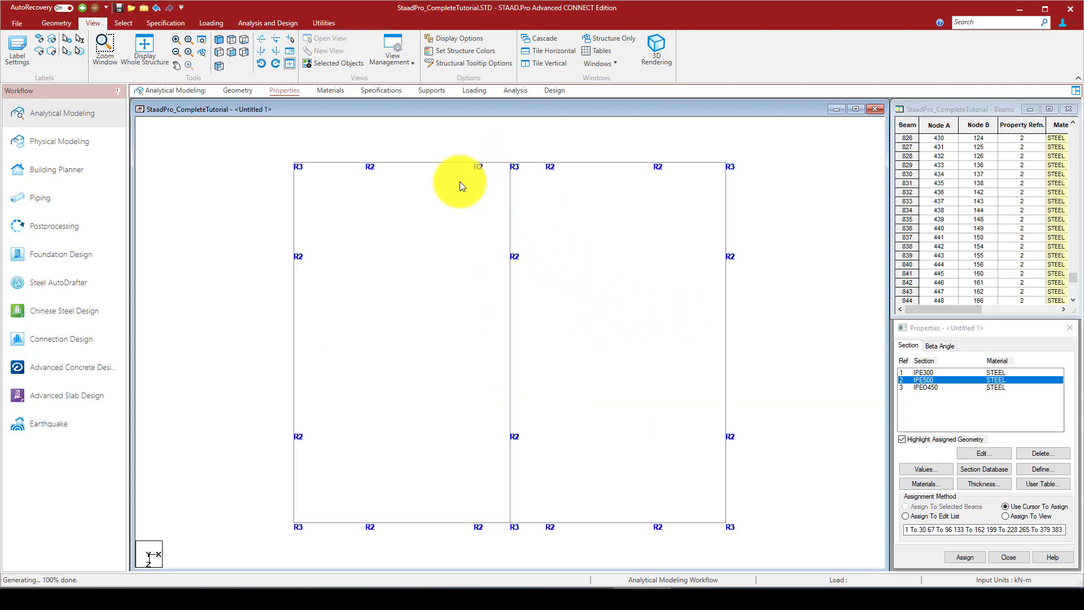
{"action": "left_click", "coordinate": [219, 40]}
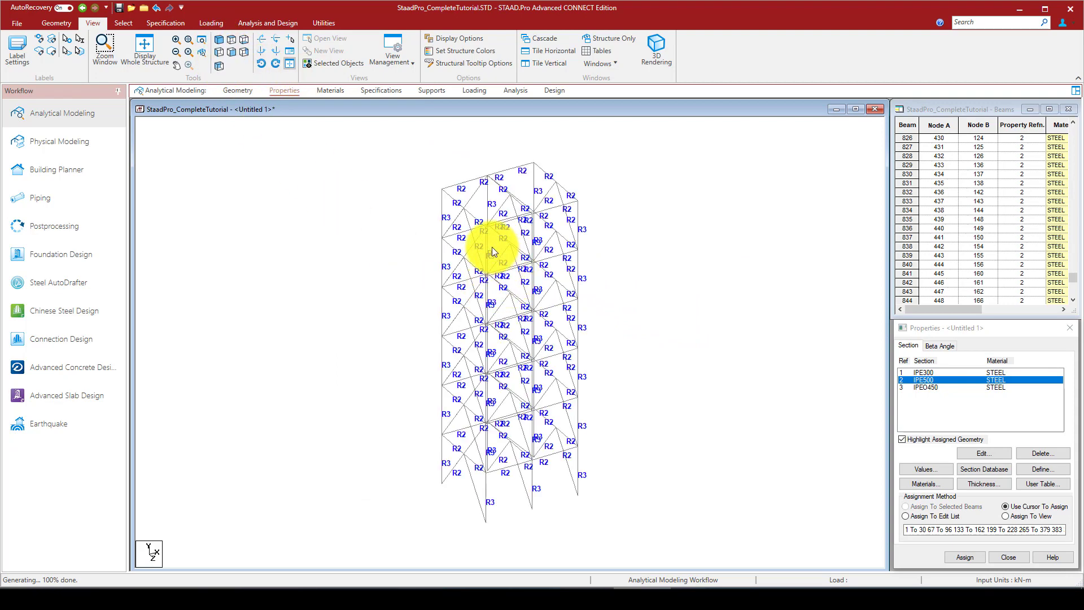
Step: Make IPE300 the active section and select the Z-direction chevron braces of all six storeys in the side elevation
{"action": "left_click", "coordinate": [219, 53]}
{"action": "left_click_drag", "start_coordinate": [543, 190], "coordinate": [484, 198]}
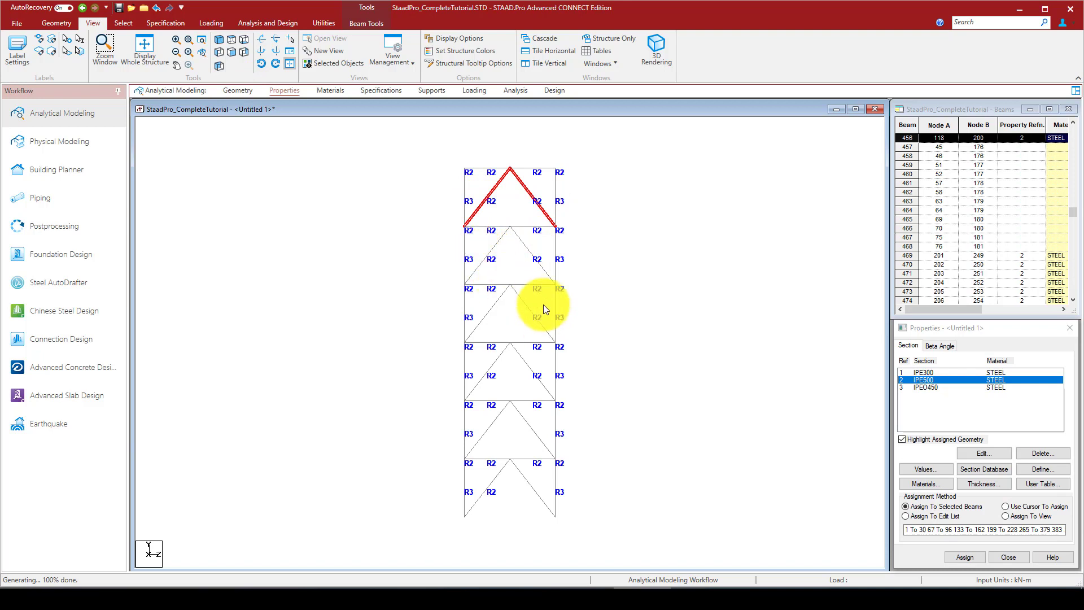
{"action": "left_click", "coordinate": [940, 373]}
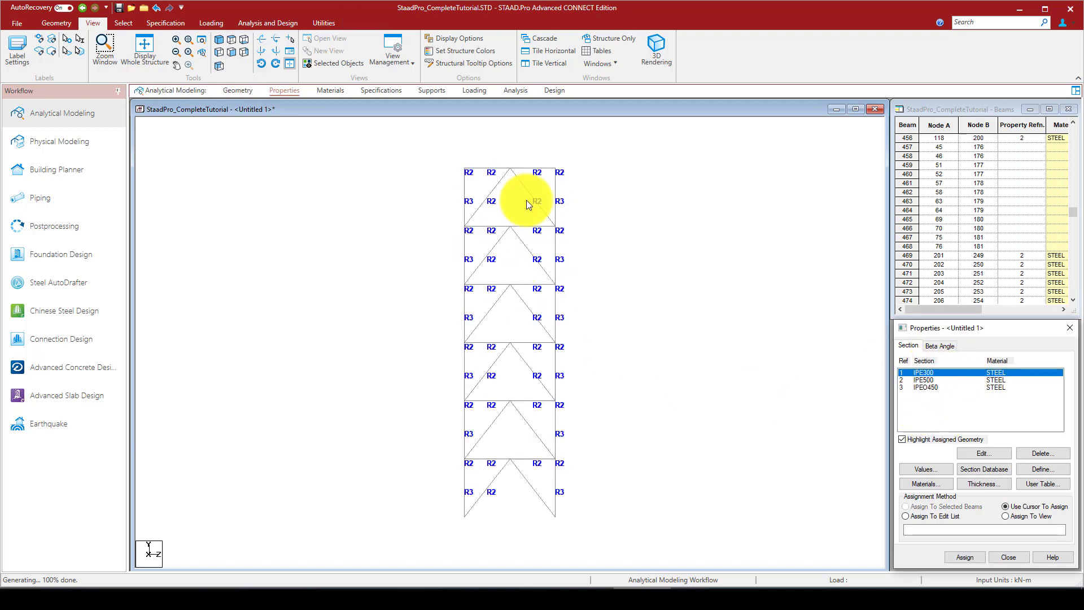
{"action": "left_click_drag", "start_coordinate": [515, 186], "coordinate": [484, 198]}
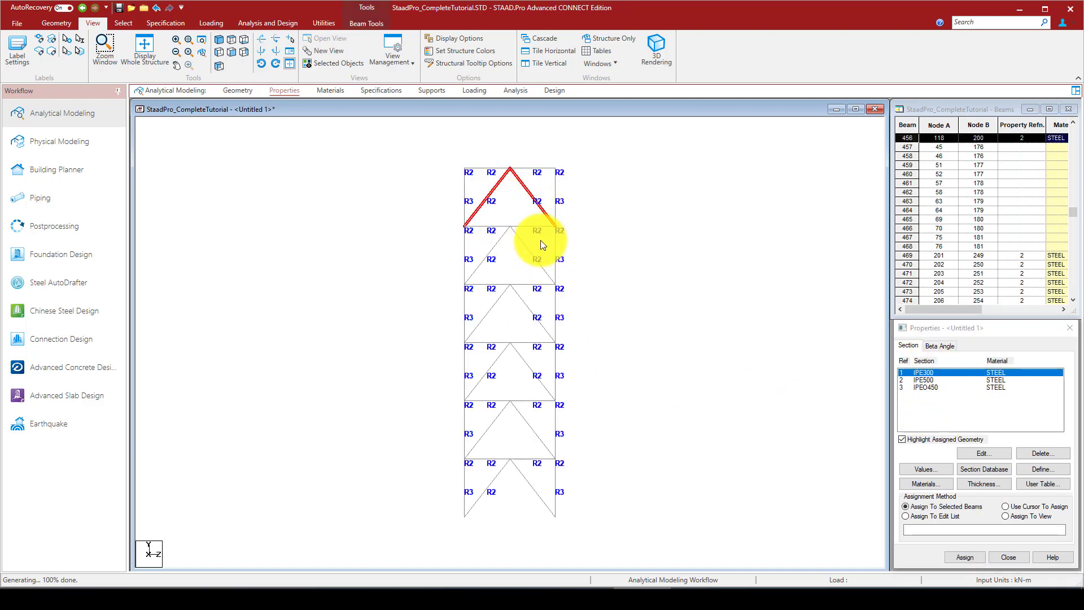
{"action": "left_click_drag", "start_coordinate": [541, 245], "coordinate": [473, 261], "text": "ctrl"}
{"action": "left_click_drag", "start_coordinate": [545, 306], "coordinate": [474, 322], "text": "ctrl"}
{"action": "left_click_drag", "start_coordinate": [540, 373], "coordinate": [474, 379], "text": "ctrl"}
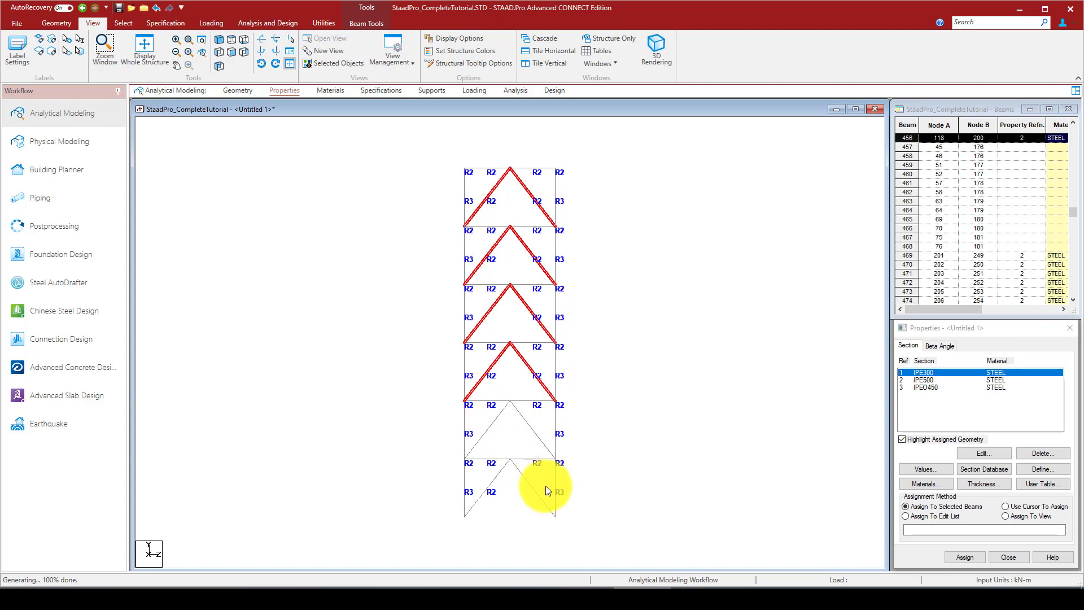
{"action": "left_click_drag", "start_coordinate": [543, 424], "coordinate": [474, 441], "text": "ctrl"}
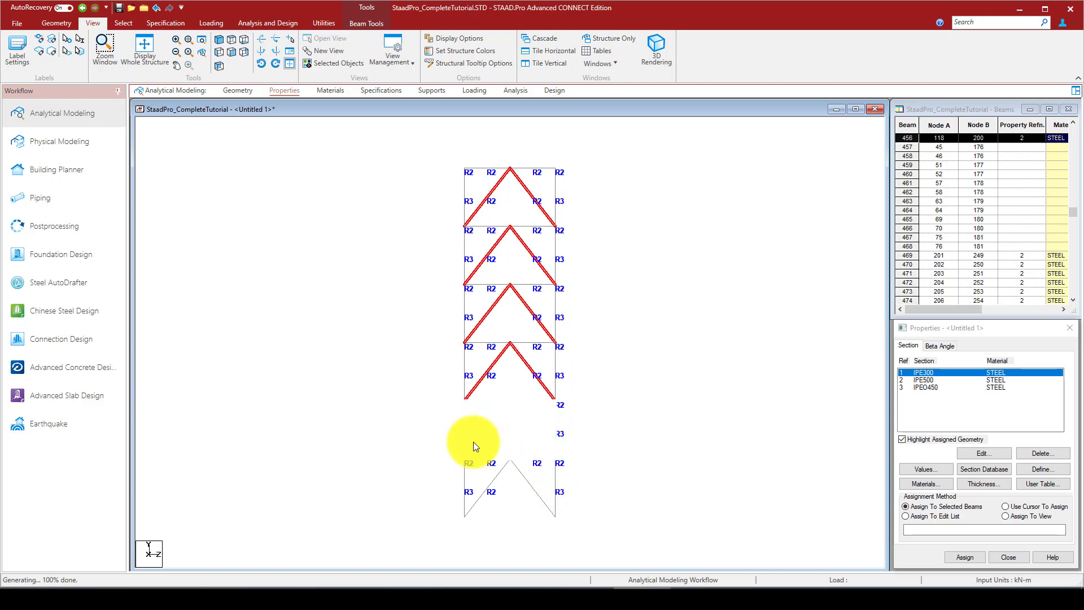
{"action": "left_click_drag", "start_coordinate": [527, 477], "coordinate": [473, 491], "text": "ctrl"}
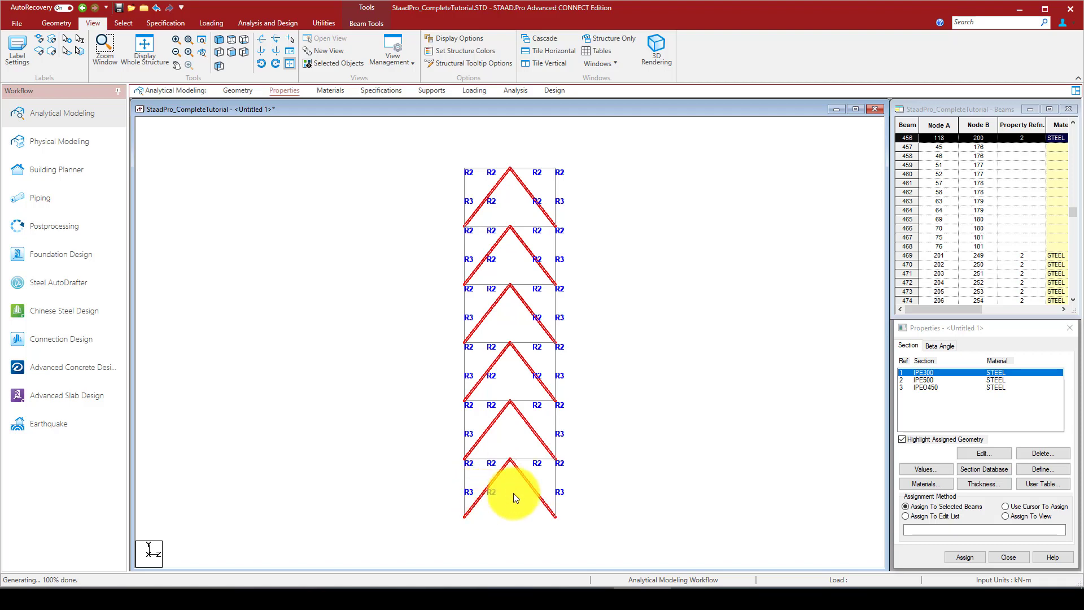
Step: Add the X-direction chevron braces of all six storeys to the selection in the front elevation of the isolated bay
{"action": "left_click", "coordinate": [220, 38]}
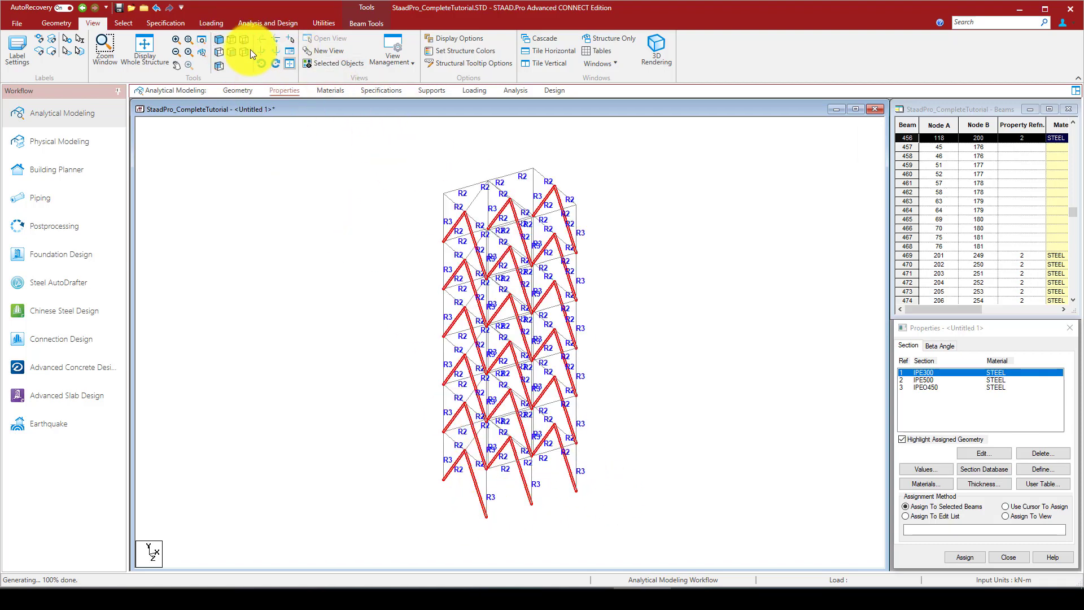
{"action": "left_click", "coordinate": [236, 52]}
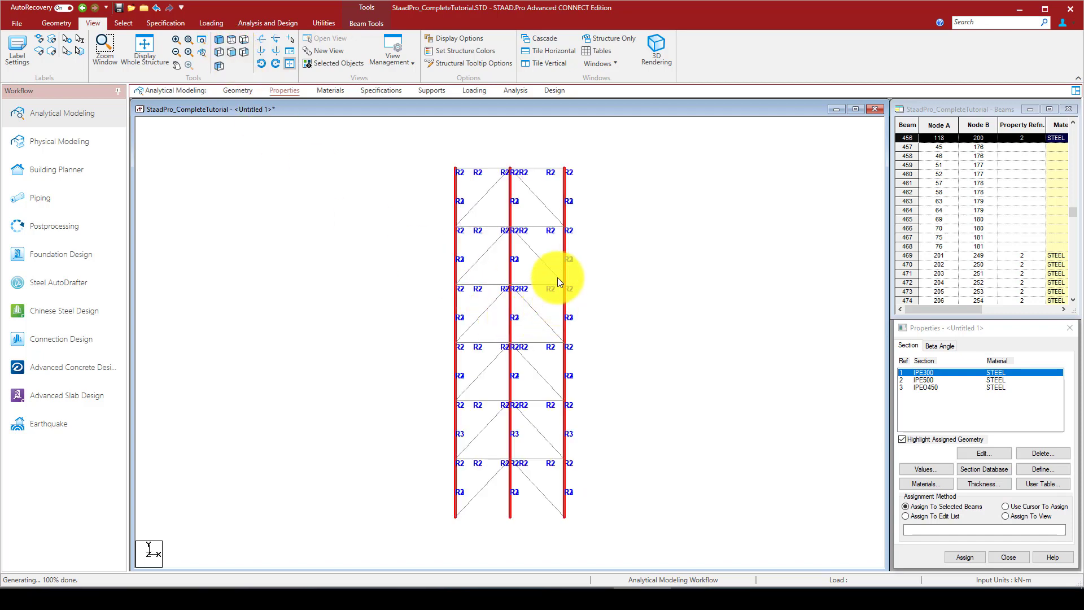
{"action": "left_click", "coordinate": [531, 250]}
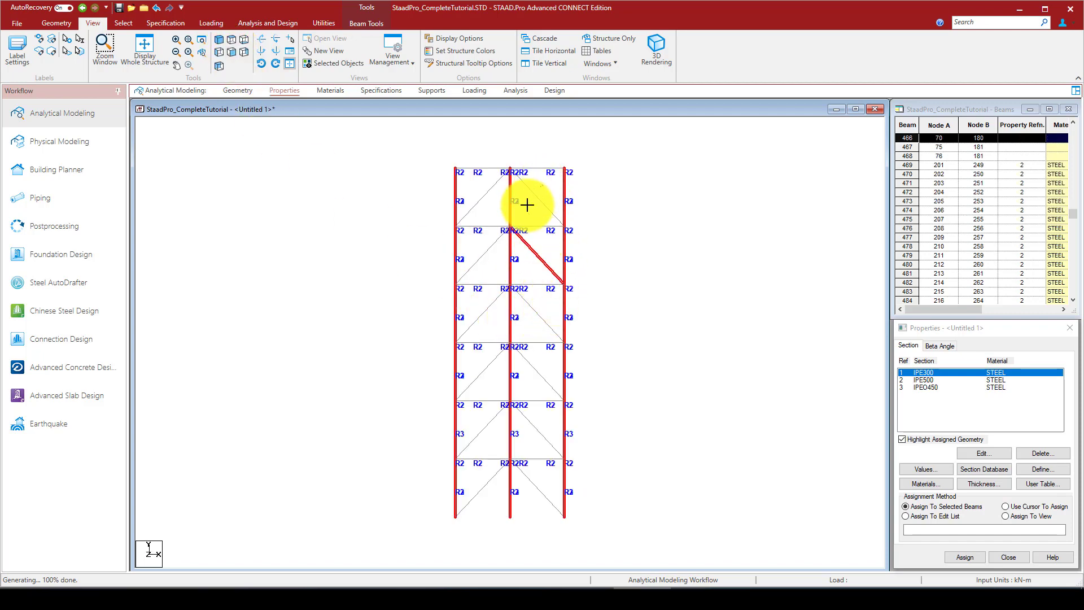
{"action": "left_click_drag", "start_coordinate": [528, 205], "coordinate": [484, 207], "text": "ctrl"}
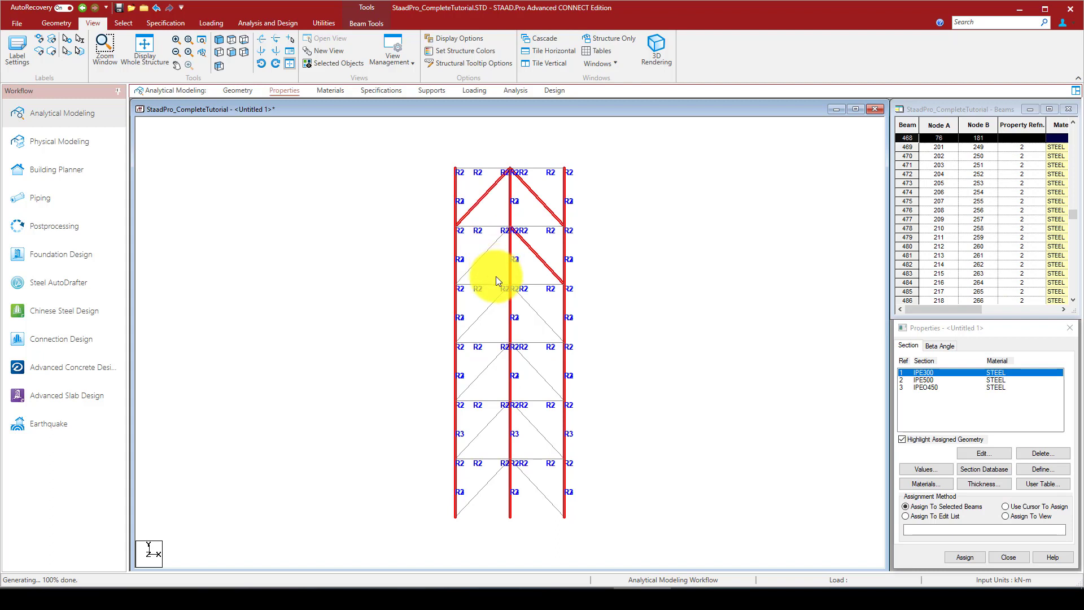
{"action": "left_click_drag", "start_coordinate": [497, 282], "coordinate": [466, 247], "text": "ctrl"}
{"action": "left_click_drag", "start_coordinate": [496, 315], "coordinate": [467, 303], "text": "ctrl"}
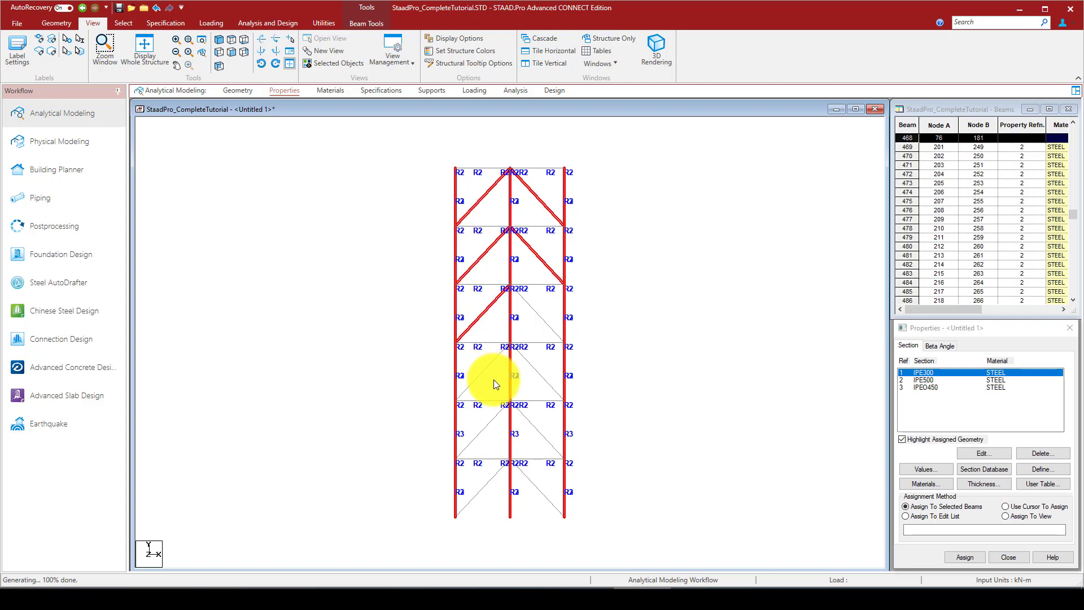
{"action": "left_click_drag", "start_coordinate": [494, 380], "coordinate": [478, 363], "text": "ctrl"}
{"action": "left_click_drag", "start_coordinate": [500, 430], "coordinate": [478, 413], "text": "ctrl"}
{"action": "left_click_drag", "start_coordinate": [541, 425], "coordinate": [529, 438], "text": "ctrl"}
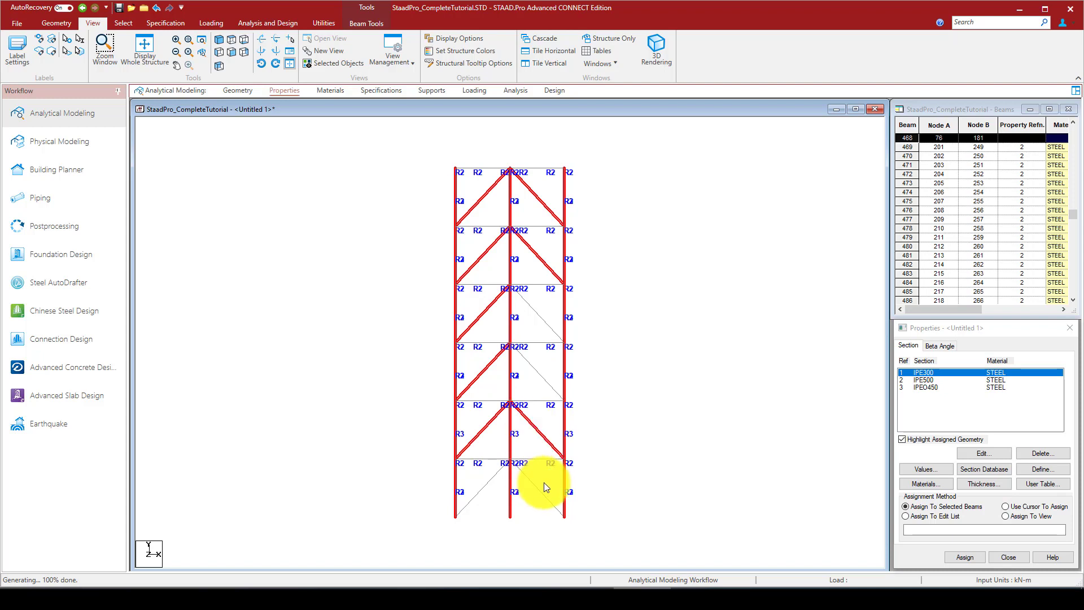
{"action": "left_click_drag", "start_coordinate": [543, 485], "coordinate": [481, 476], "text": "ctrl"}
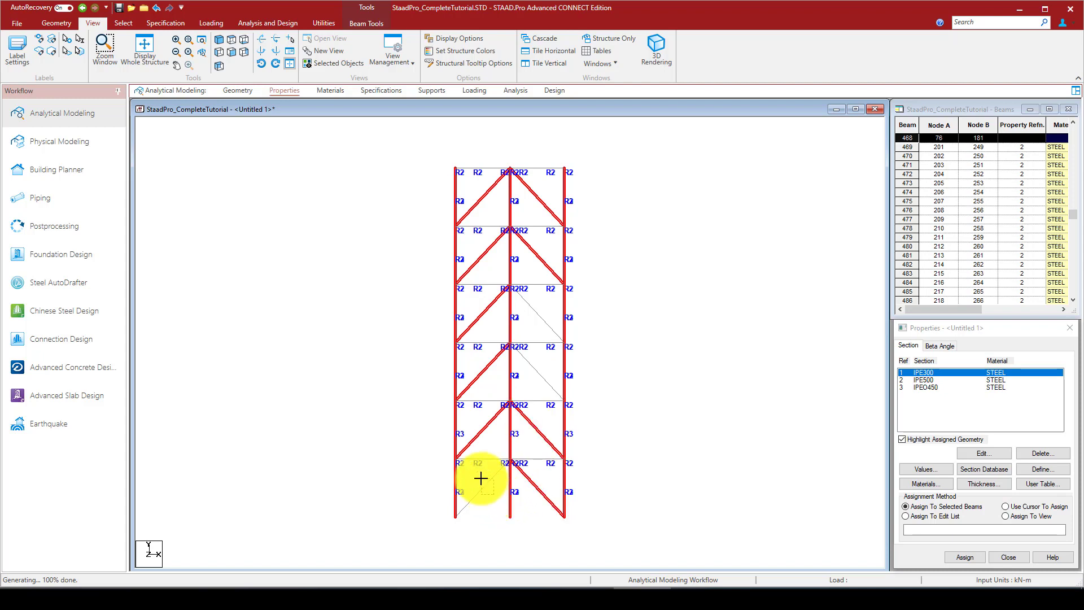
{"action": "left_click_drag", "start_coordinate": [544, 359], "coordinate": [528, 382], "text": "ctrl"}
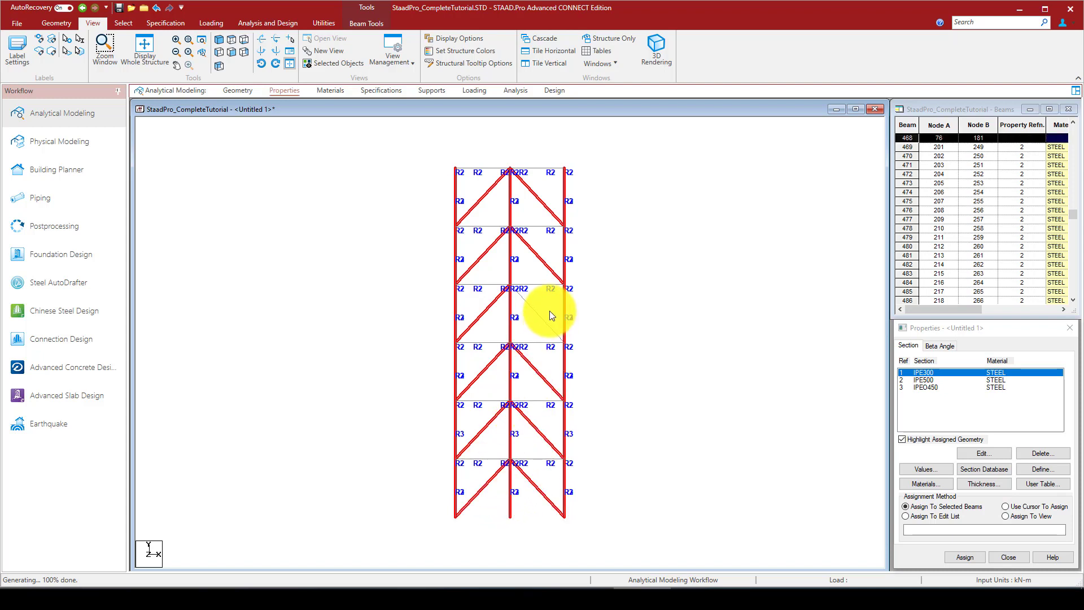
{"action": "left_click_drag", "start_coordinate": [551, 310], "coordinate": [523, 319], "text": "ctrl"}
Step: Assign the IPE300 section to all selected braces and clear the selection
{"action": "left_click", "coordinate": [906, 375]}
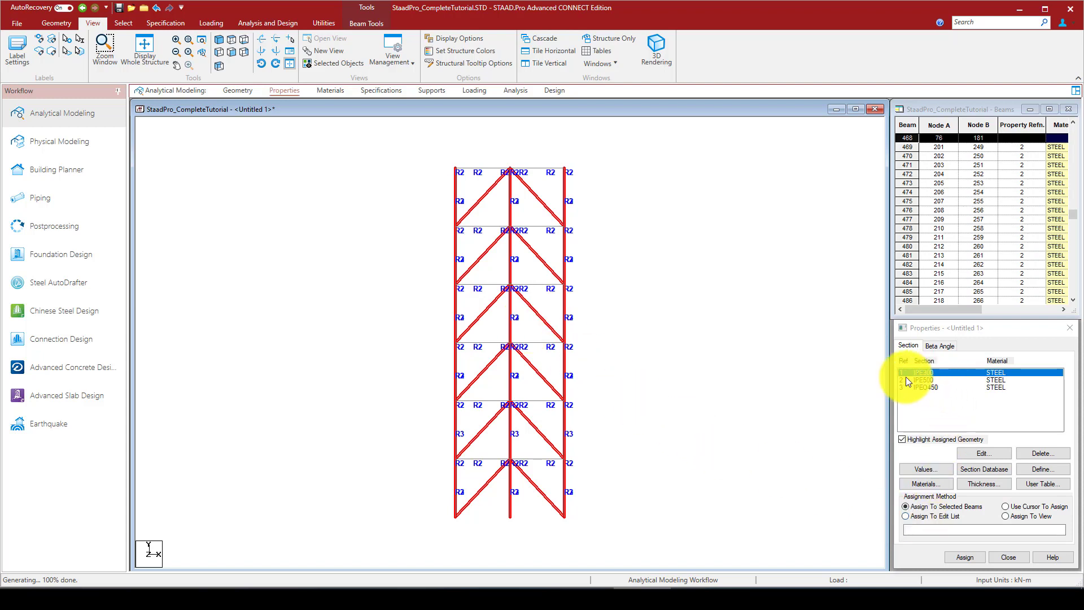
{"action": "left_click", "coordinate": [964, 556]}
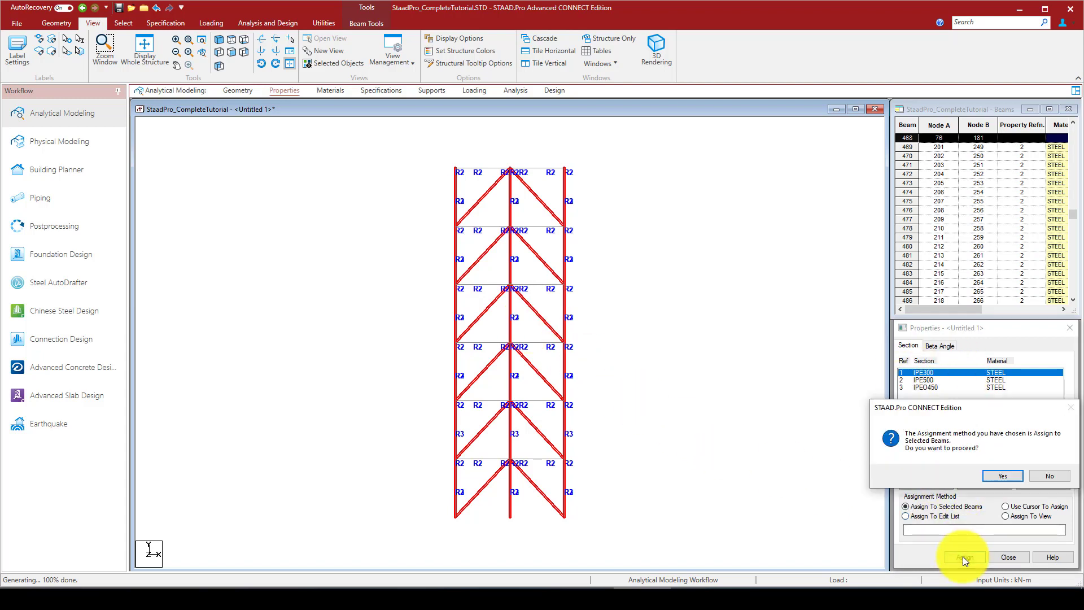
{"action": "left_click", "coordinate": [986, 478]}
{"action": "left_click", "coordinate": [626, 288]}
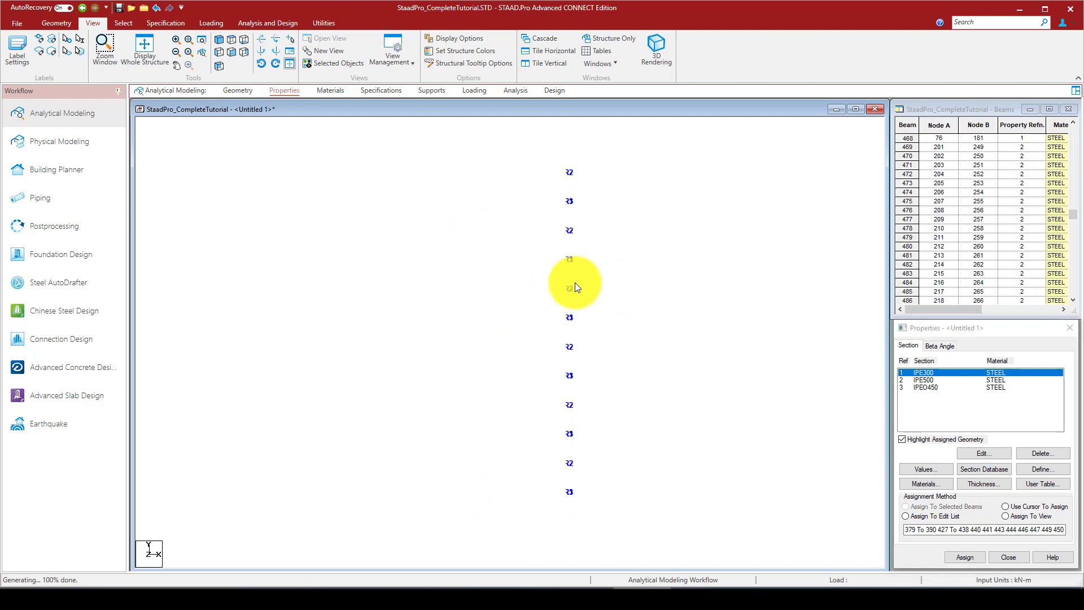
Step: Inspect the braced bay in a 3D rendering, rotating it, and close the rendering
{"action": "left_click", "coordinate": [655, 50]}
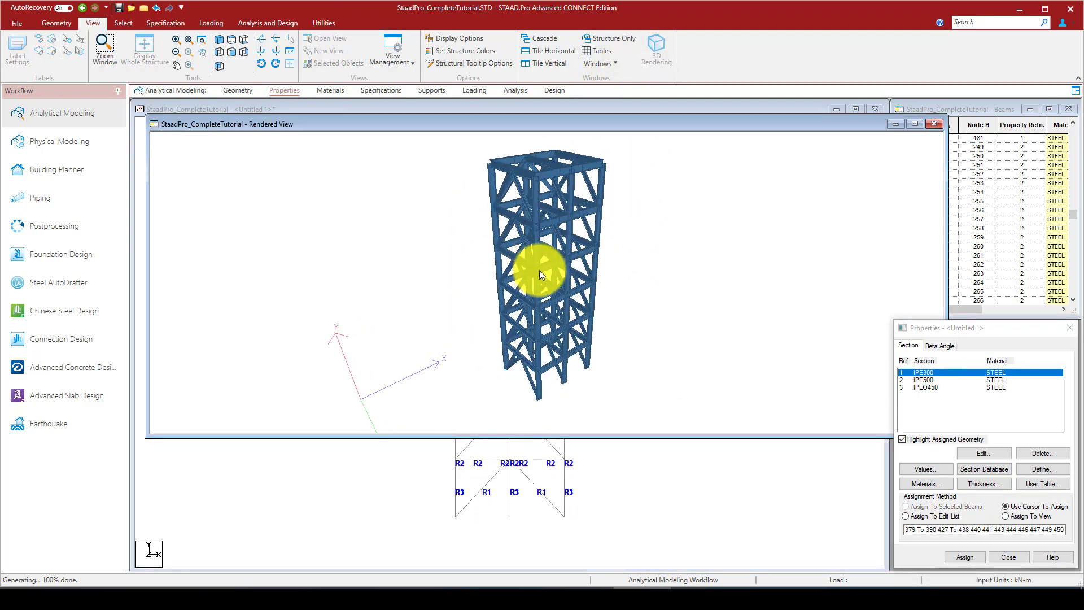
{"action": "left_click_drag", "start_coordinate": [540, 275], "coordinate": [653, 320]}
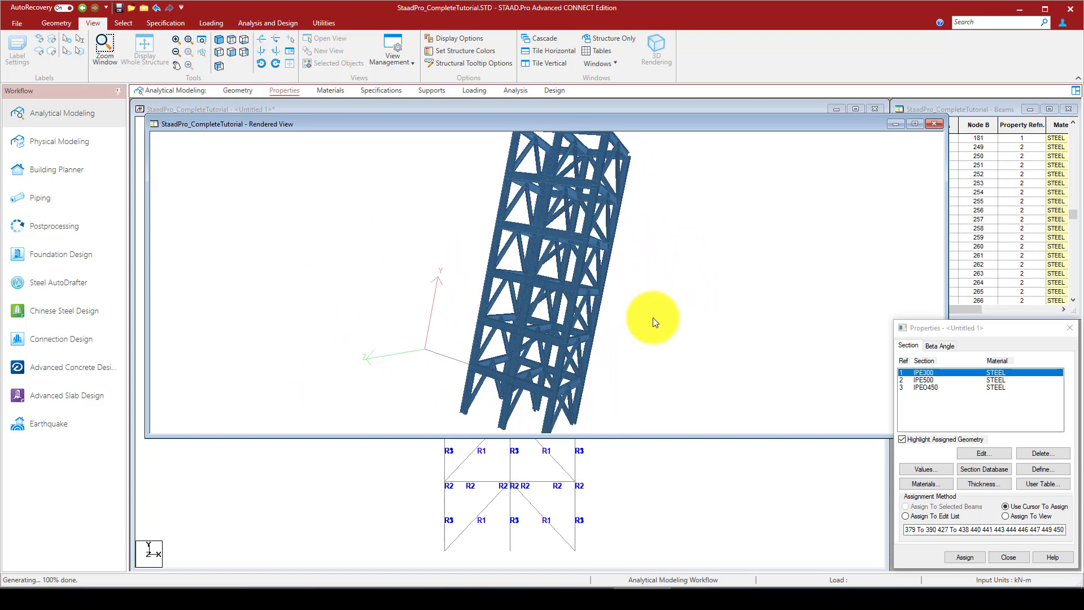
{"action": "left_click_drag", "start_coordinate": [551, 233], "coordinate": [649, 242]}
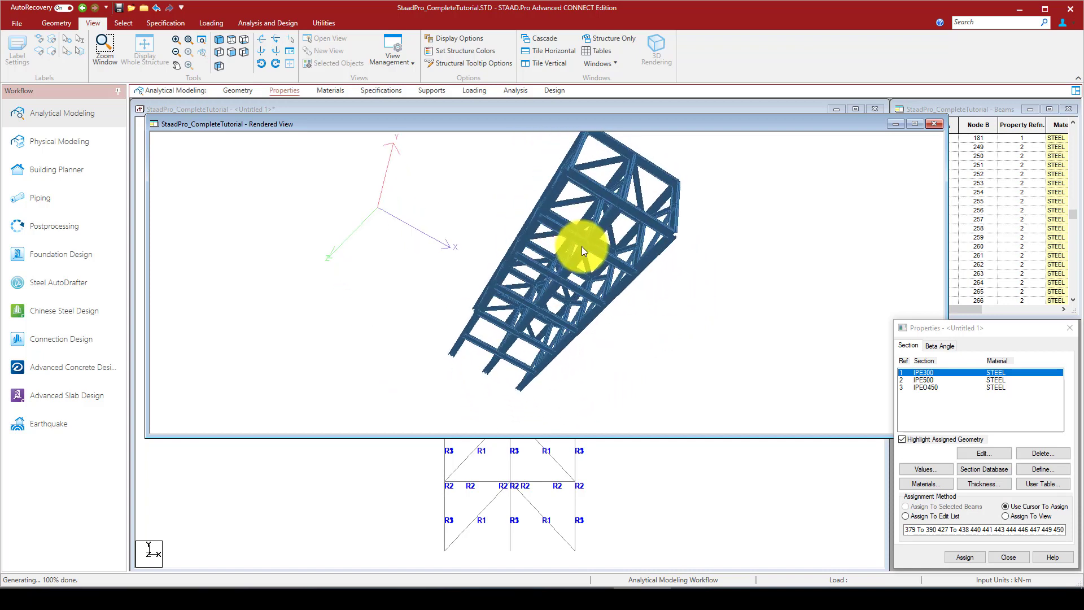
{"action": "left_click", "coordinate": [933, 125]}
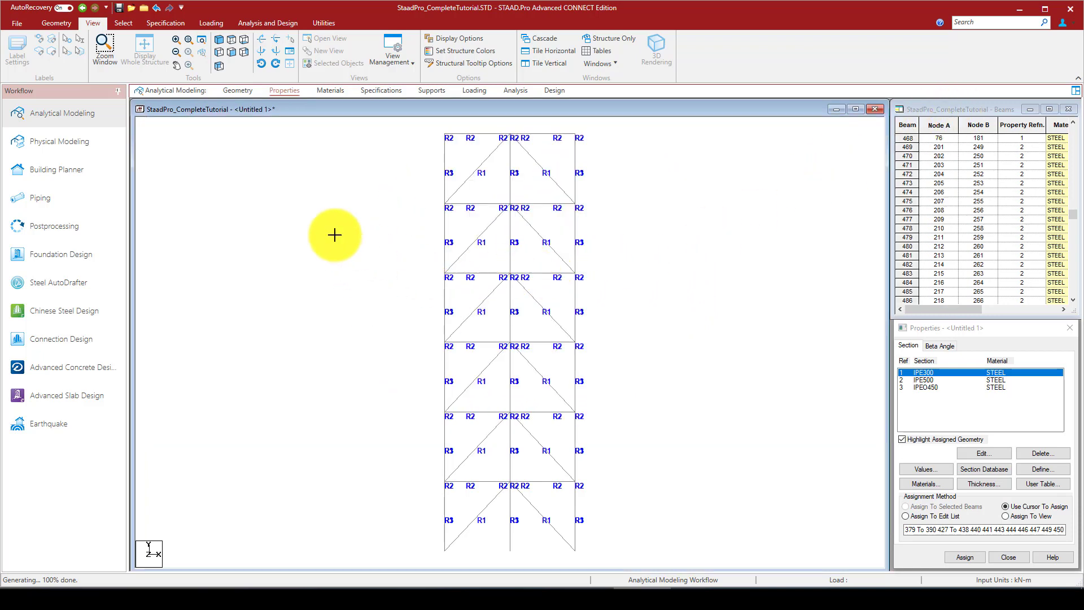
Step: Return to the whole structure and examine its 3D rendering from several angles
{"action": "left_click", "coordinate": [123, 23]}
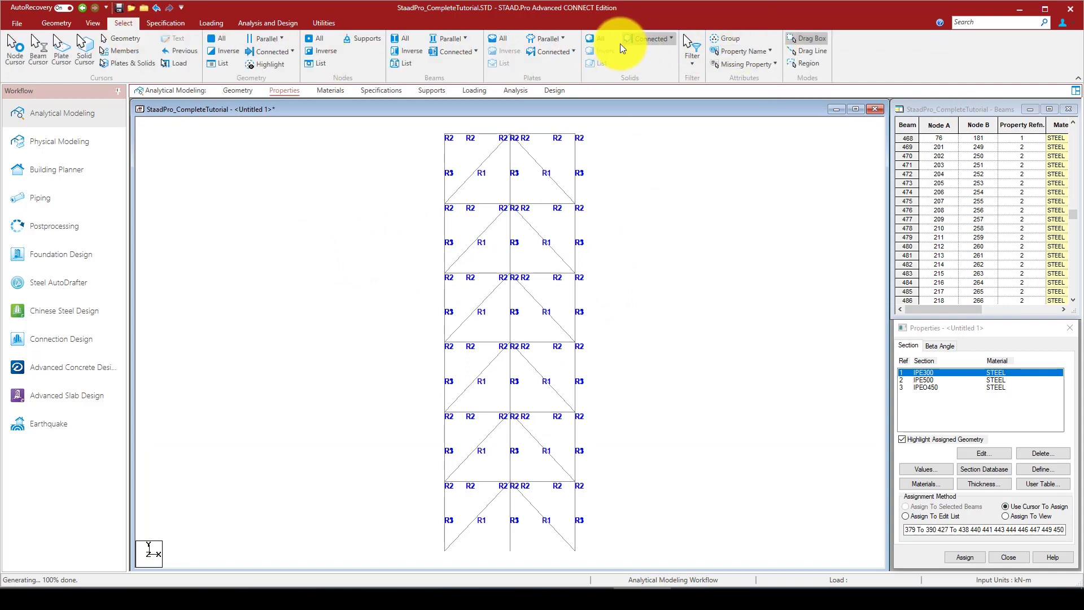
{"action": "left_click", "coordinate": [93, 23]}
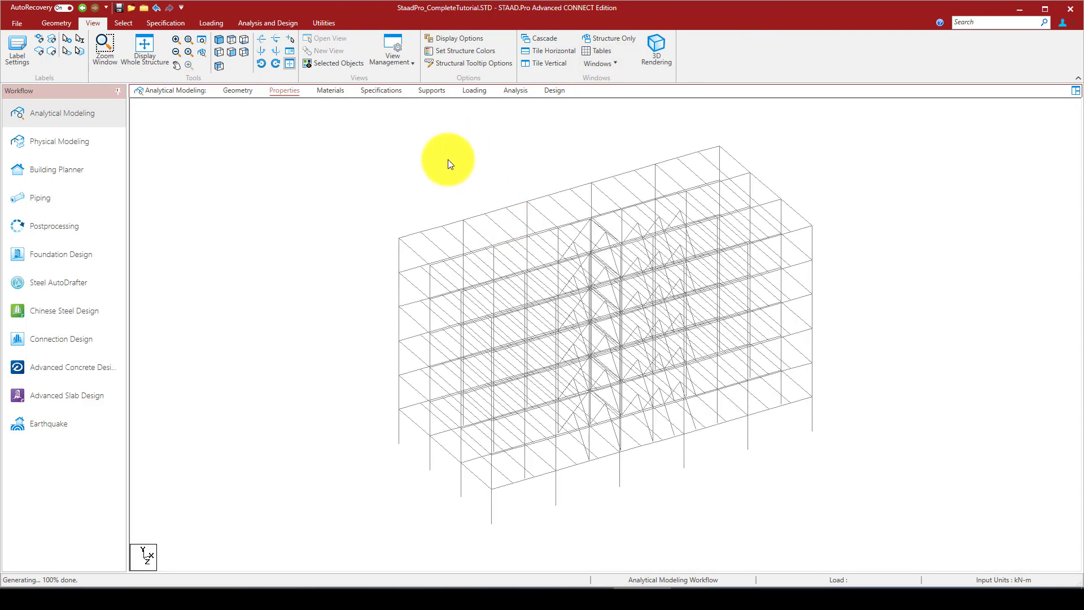
{"action": "right_click", "coordinate": [448, 162]}
{"action": "left_click", "coordinate": [655, 49]}
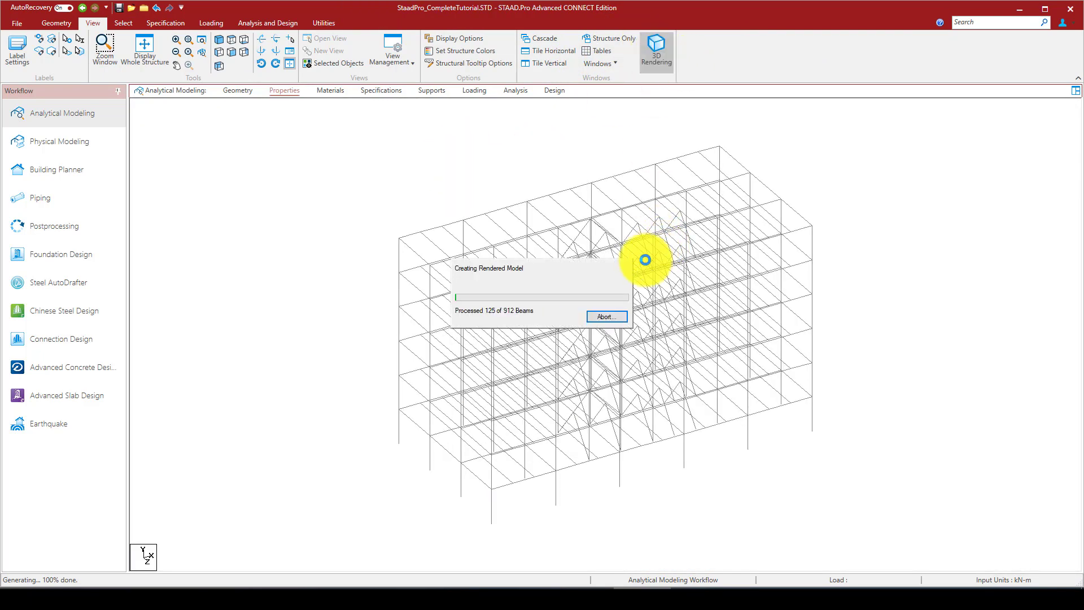
{"action": "left_click_drag", "start_coordinate": [583, 370], "coordinate": [747, 356]}
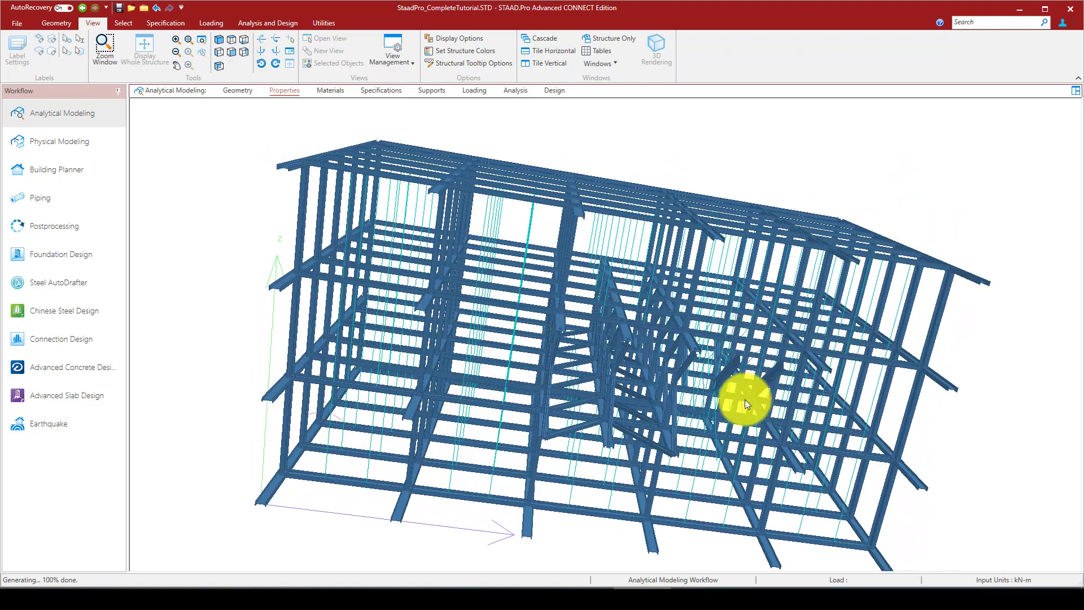
{"action": "left_click_drag", "start_coordinate": [570, 271], "coordinate": [556, 292]}
{"action": "scroll", "coordinate": [556, 290], "scroll_direction": "down", "scroll_amount": 1}
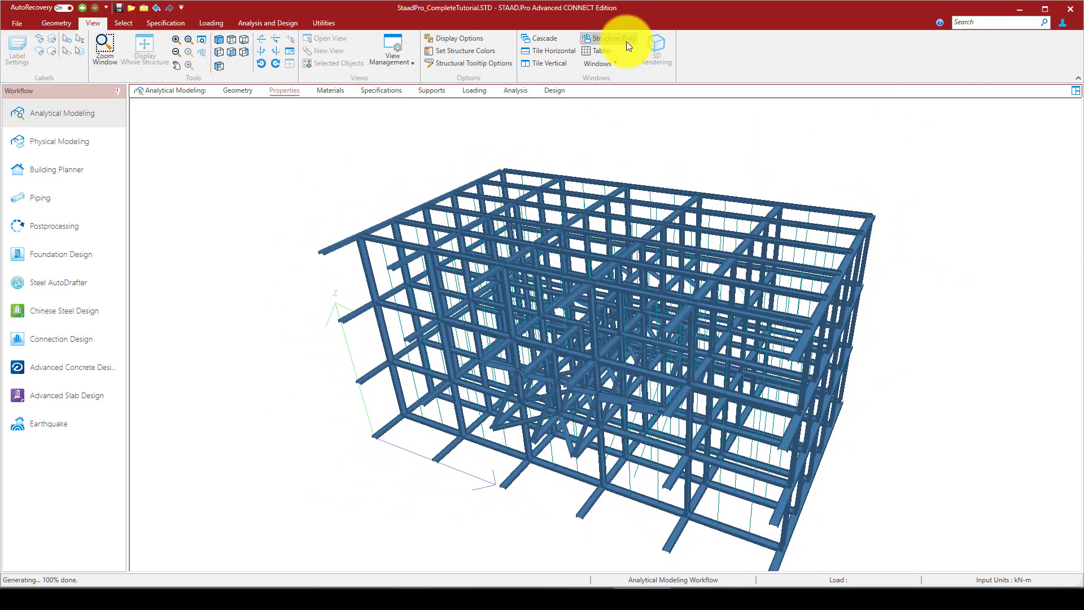
Step: Turn off the structure-only display to restore the Properties window and maximise the Whole Structure view
{"action": "left_click", "coordinate": [625, 41]}
{"action": "left_click", "coordinate": [953, 159]}
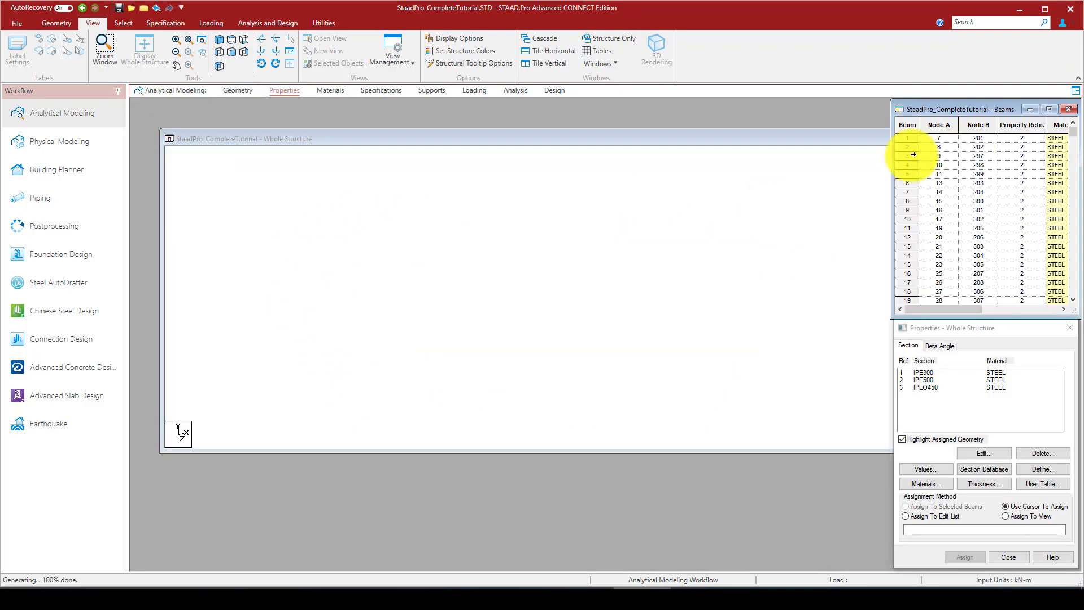
{"action": "left_click", "coordinate": [936, 138]}
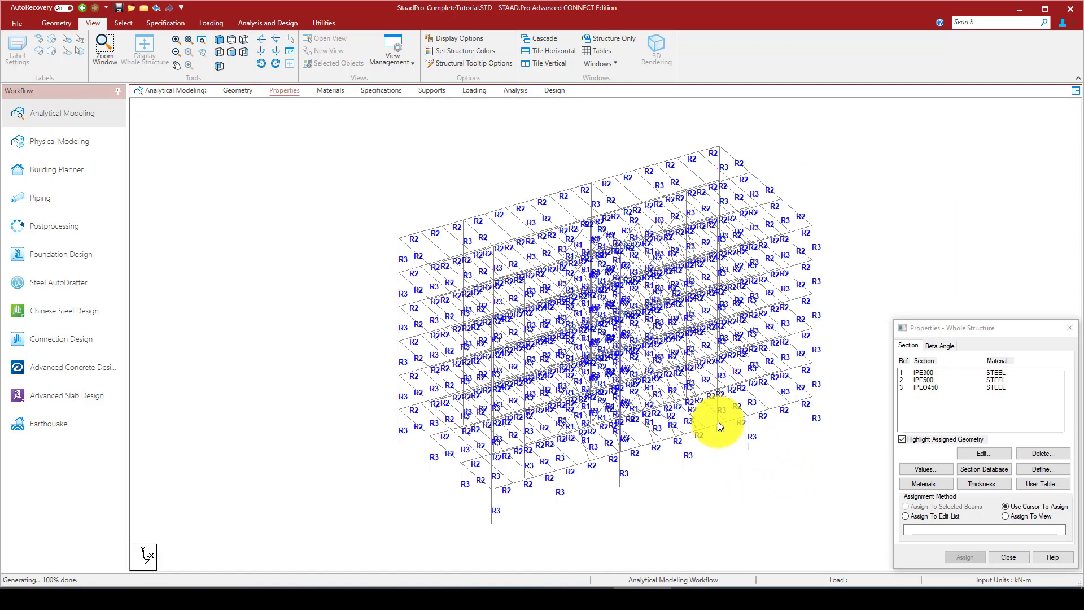
Step: Examine the floor framing and central braces in another 3D rendering of the whole building, rotating it
{"action": "scroll", "coordinate": [717, 421], "scroll_direction": "up", "scroll_amount": 1}
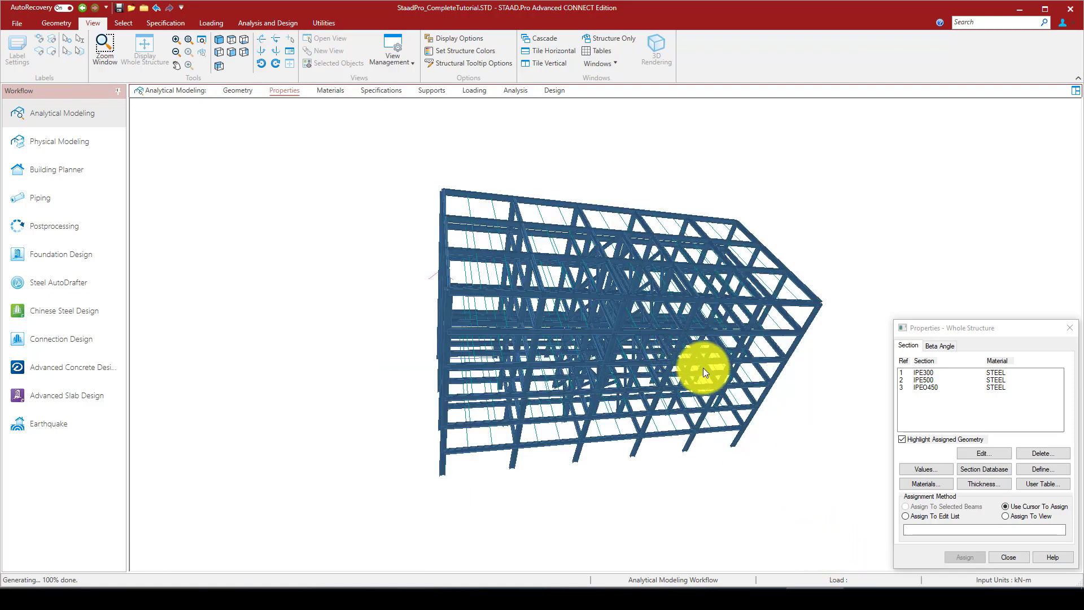
{"action": "middle_click_drag", "start_coordinate": [704, 368], "coordinate": [674, 380]}
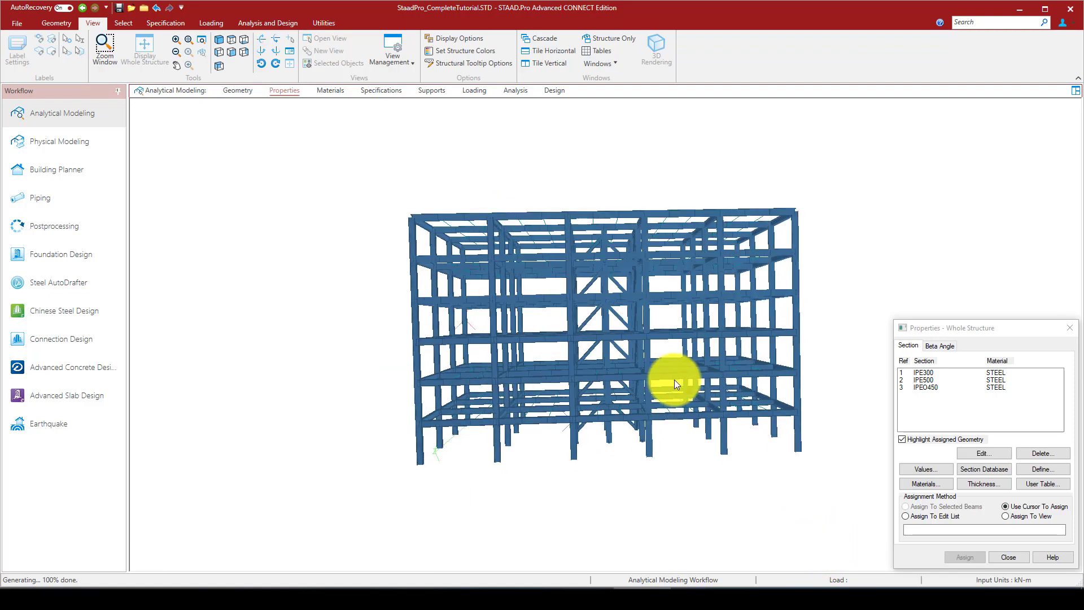
{"action": "scroll", "coordinate": [675, 379], "scroll_direction": "up", "scroll_amount": 3}
{"action": "middle_click_drag", "start_coordinate": [616, 347], "coordinate": [659, 310]}
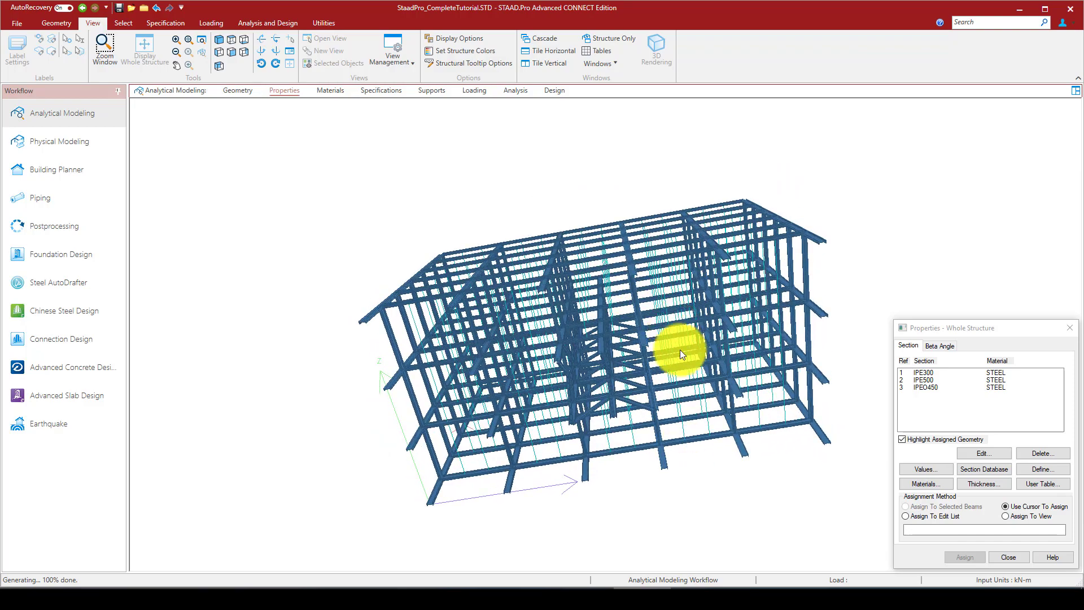
{"action": "middle_click_drag", "start_coordinate": [627, 361], "coordinate": [436, 230]}
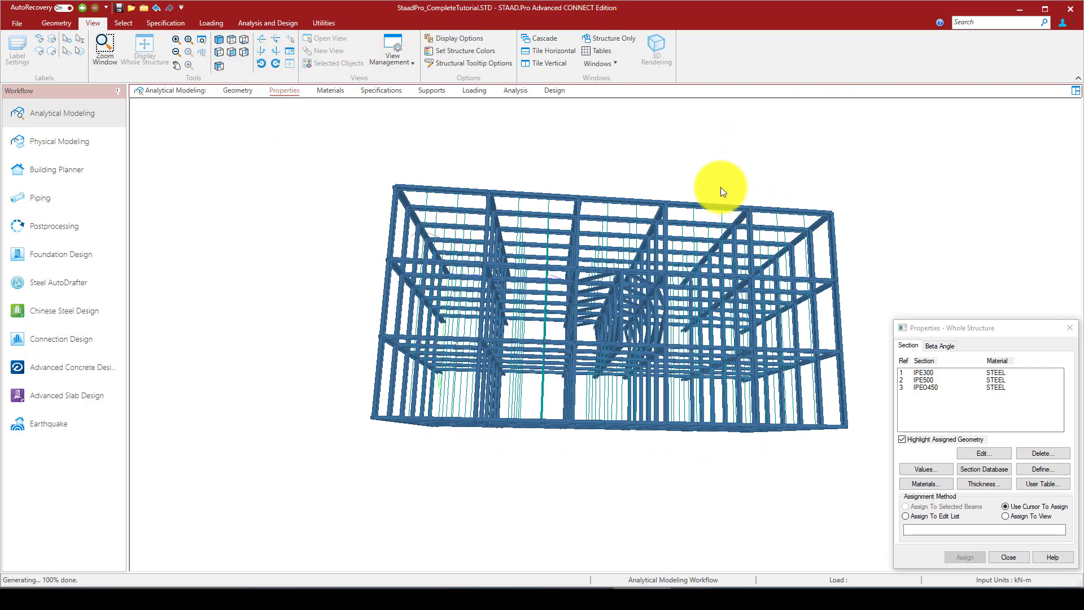
Step: Display only the whole structure and view it in plan from above
{"action": "left_click", "coordinate": [608, 40]}
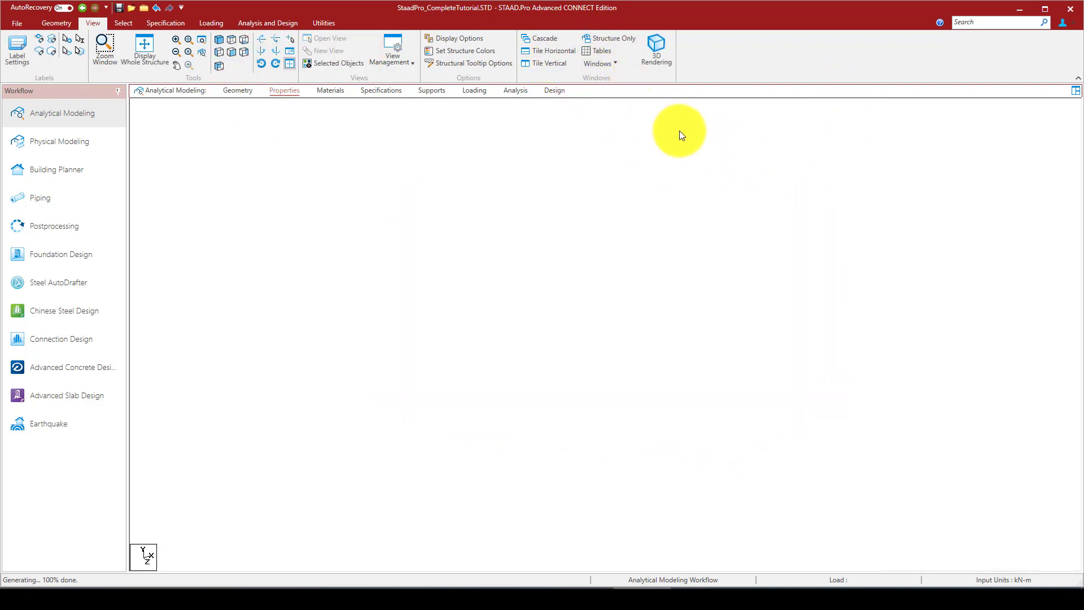
{"action": "left_click", "coordinate": [231, 38]}
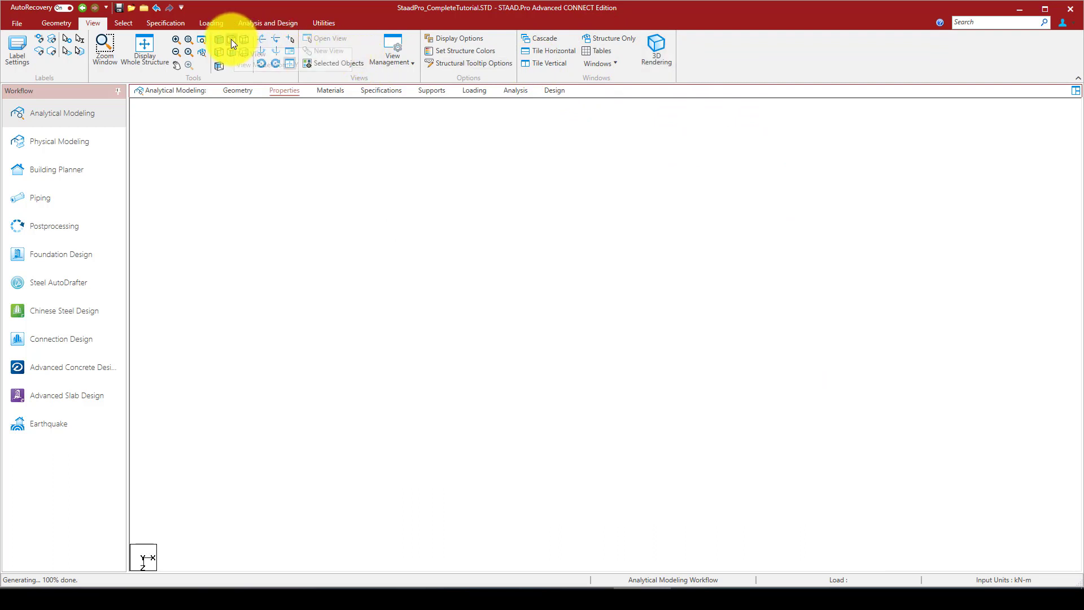
{"action": "scroll", "coordinate": [631, 257], "scroll_direction": "down", "scroll_amount": 1}
{"action": "scroll", "coordinate": [508, 271], "scroll_direction": "down", "scroll_amount": 1}
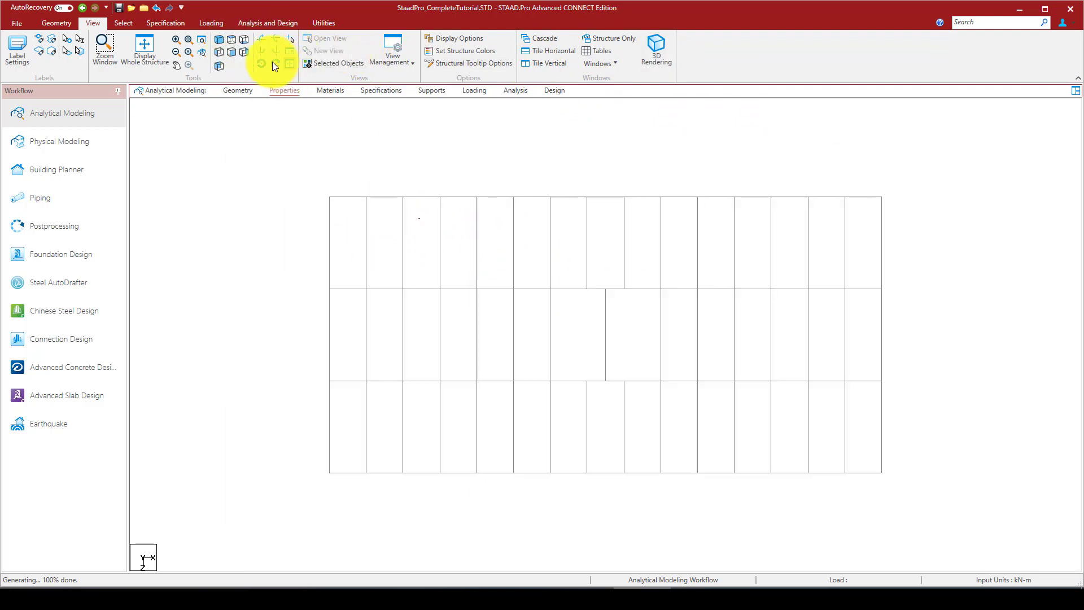
Step: Restore the Properties window, maximise the plan view, and highlight the members assigned to IPE300
{"action": "left_click", "coordinate": [293, 92]}
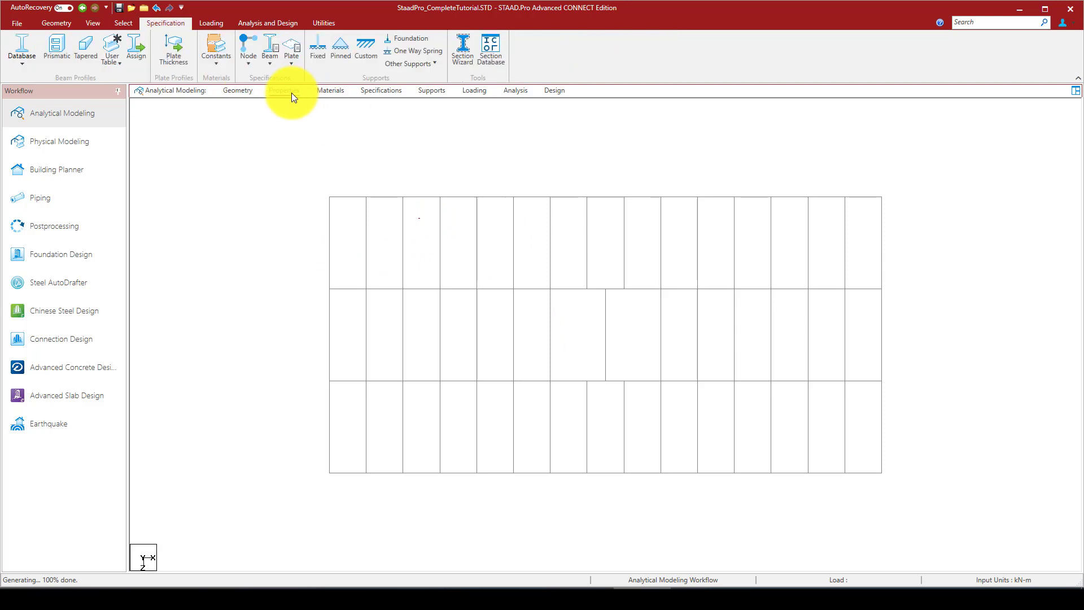
{"action": "left_click_drag", "start_coordinate": [412, 219], "coordinate": [351, 245]}
{"action": "left_click", "coordinate": [393, 150]}
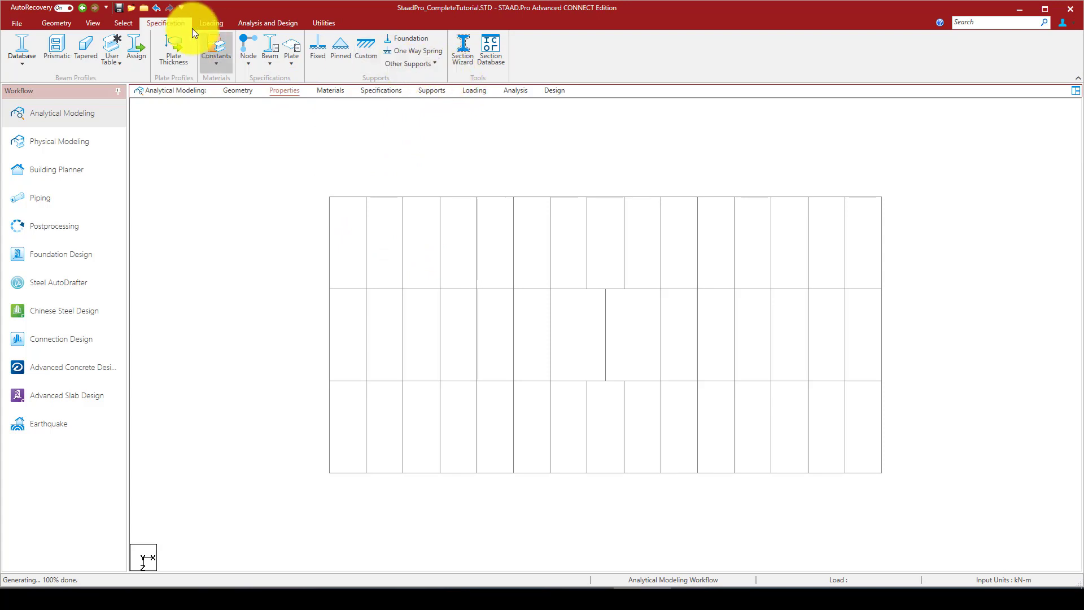
{"action": "left_click", "coordinate": [95, 22]}
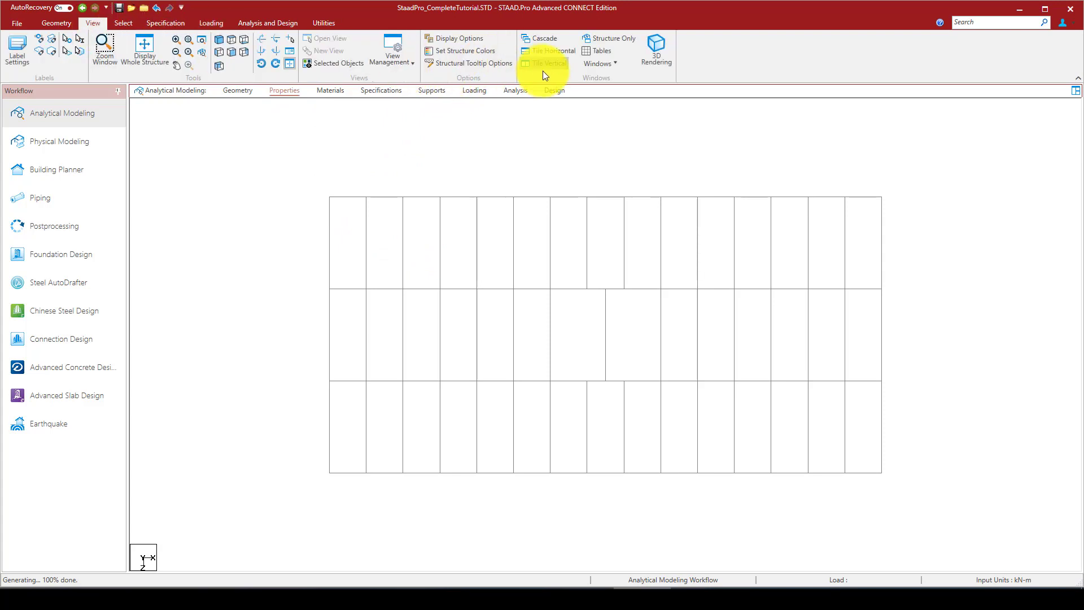
{"action": "left_click", "coordinate": [595, 39]}
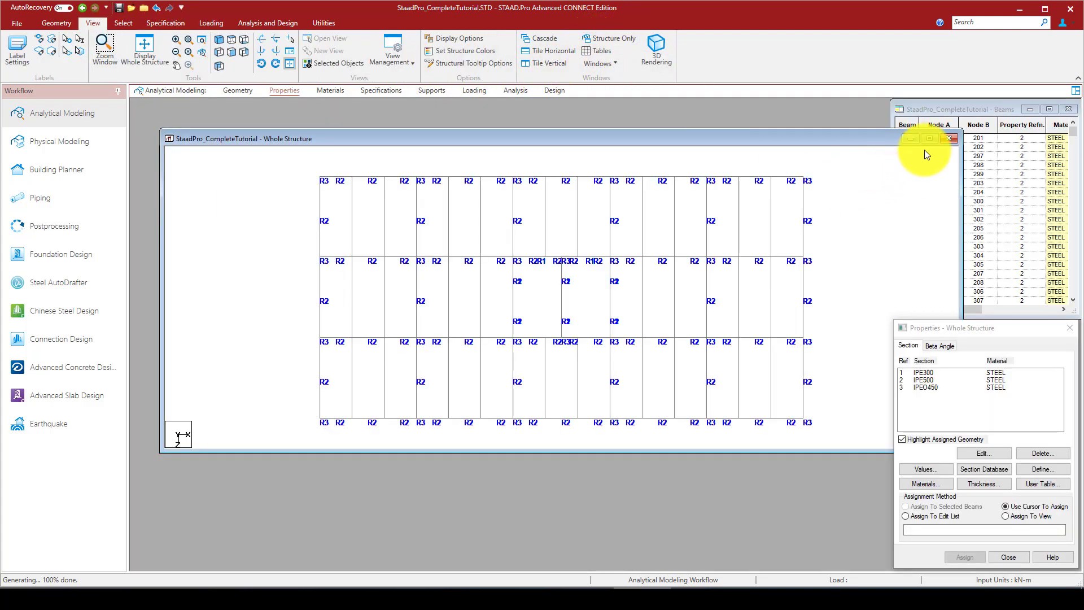
{"action": "left_click", "coordinate": [937, 139]}
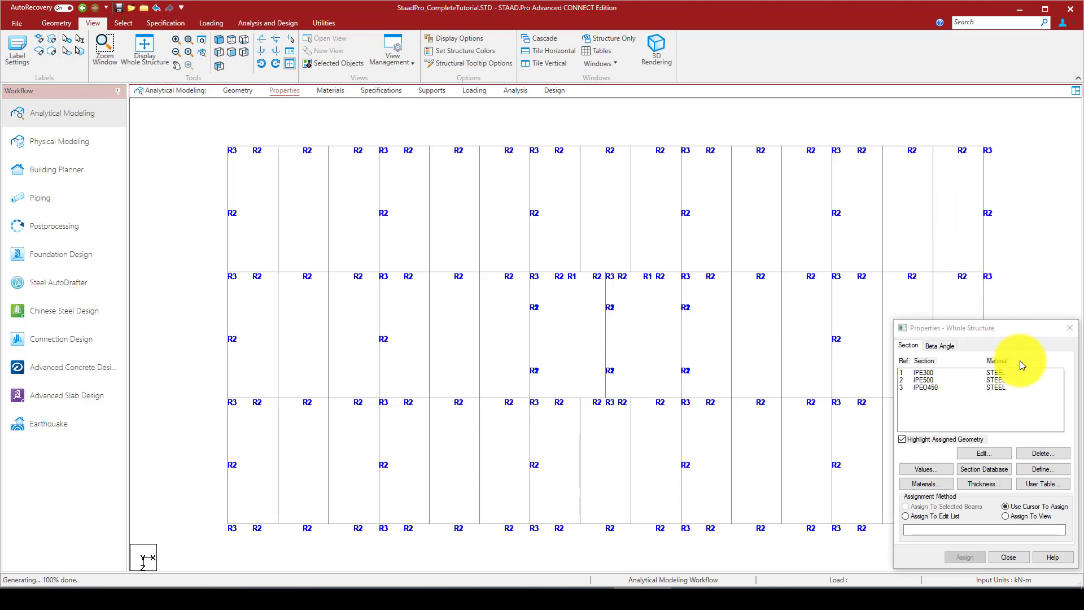
{"action": "left_click", "coordinate": [936, 372]}
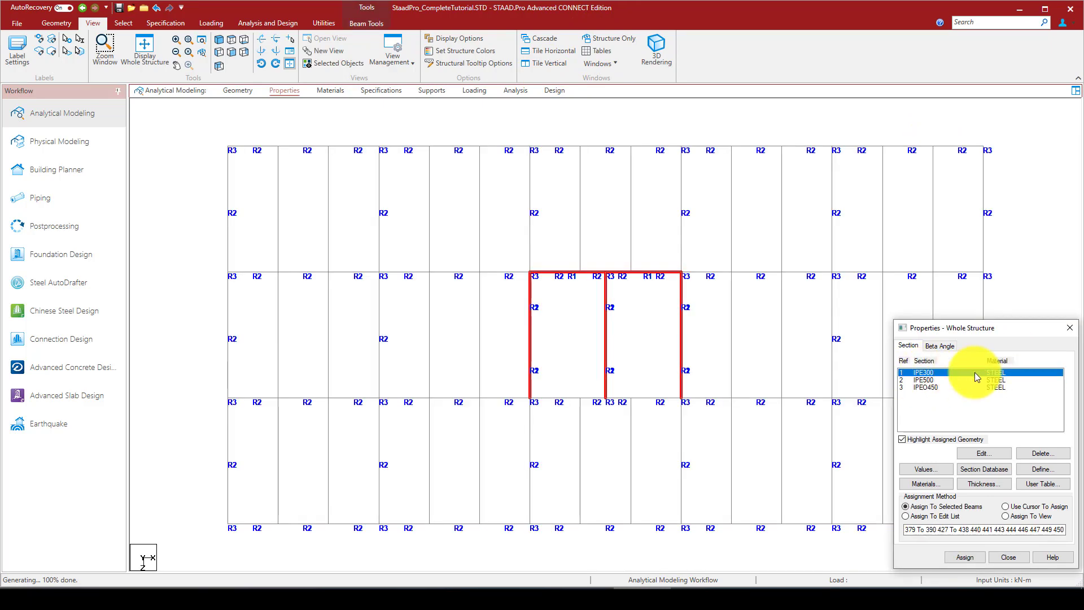
Step: Clear the highlighted members and select the secondary beams in the first two bays along X, across all three rows
{"action": "scroll", "coordinate": [488, 197], "scroll_direction": "down", "scroll_amount": 5}
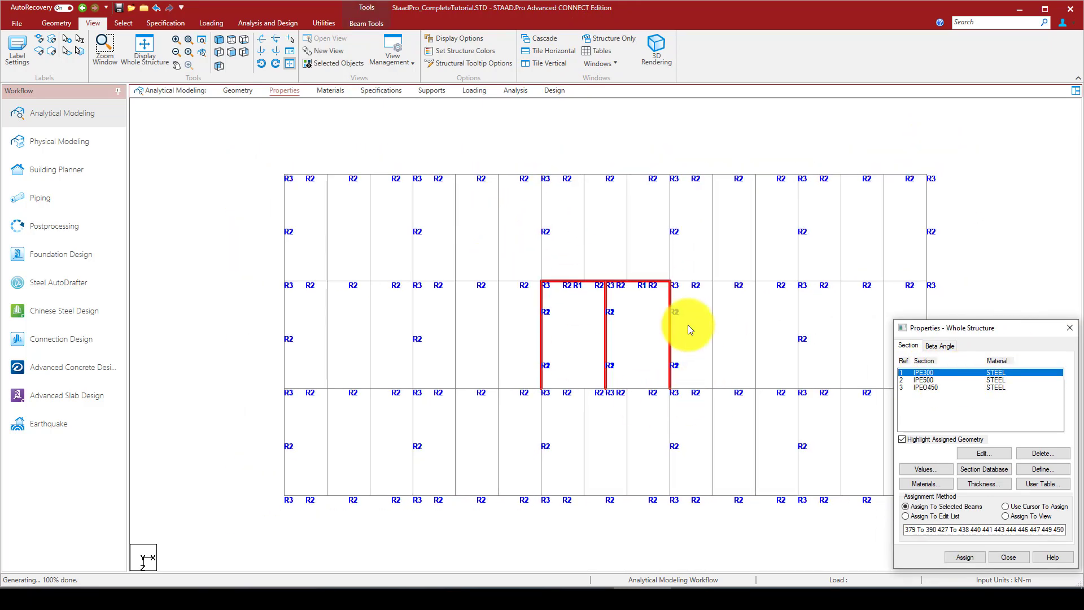
{"action": "left_click", "coordinate": [422, 226]}
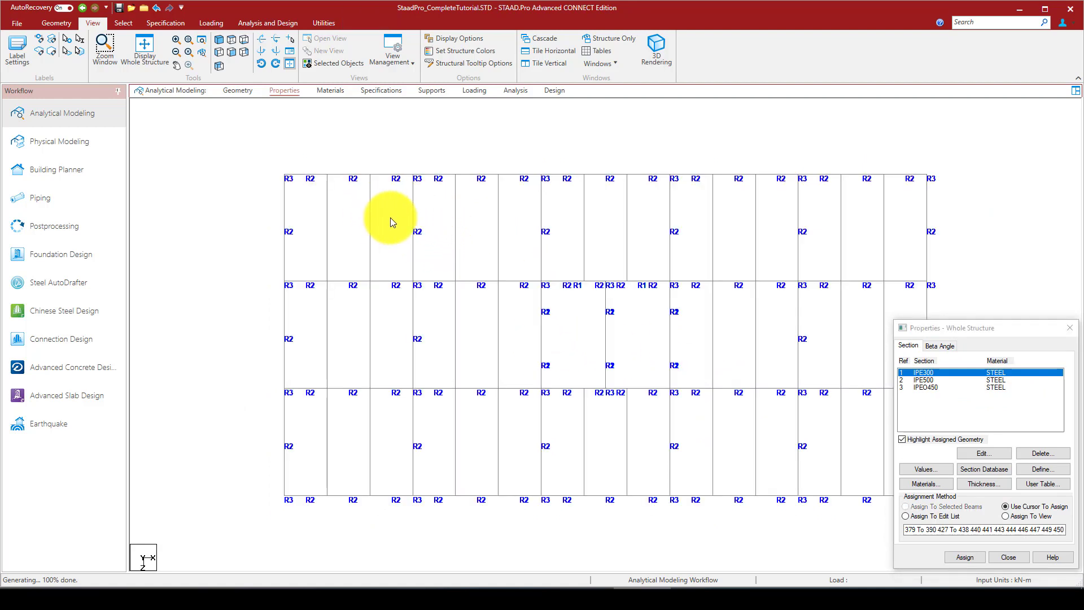
{"action": "left_click_drag", "start_coordinate": [391, 211], "coordinate": [316, 230]}
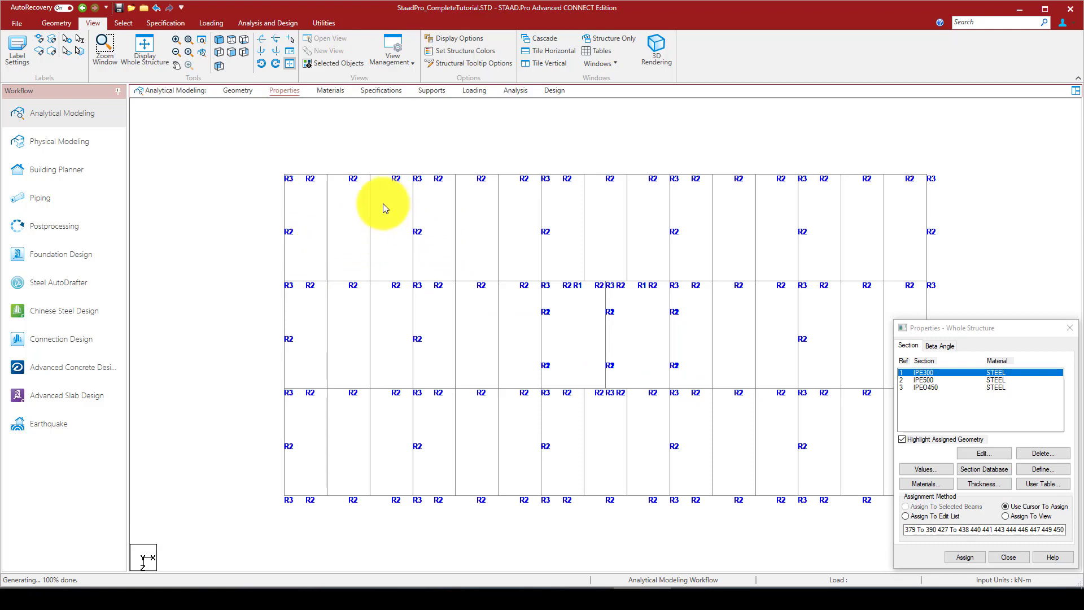
{"action": "left_click_drag", "start_coordinate": [384, 204], "coordinate": [312, 238]}
{"action": "left_click_drag", "start_coordinate": [393, 315], "coordinate": [316, 348]}
{"action": "left_click_drag", "start_coordinate": [386, 425], "coordinate": [305, 460]}
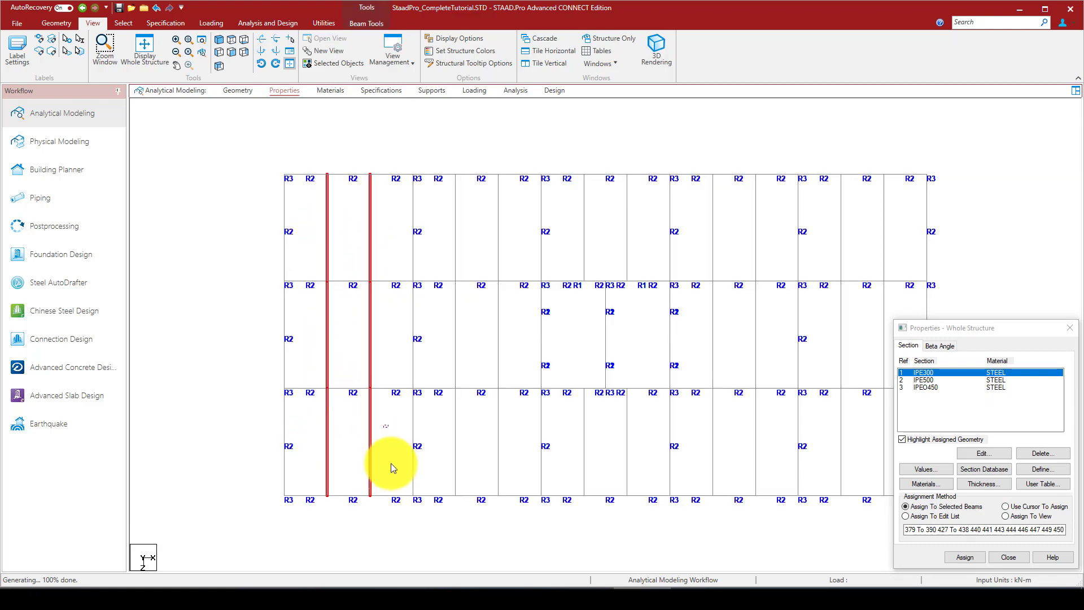
{"action": "left_click_drag", "start_coordinate": [508, 423], "coordinate": [445, 454]}
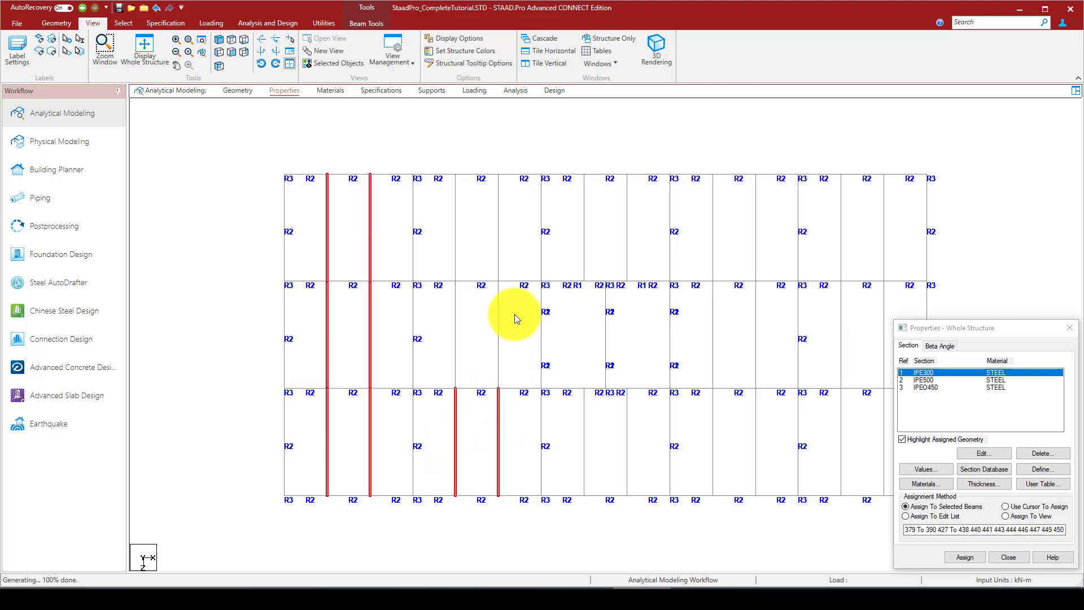
{"action": "left_click_drag", "start_coordinate": [507, 333], "coordinate": [443, 344]}
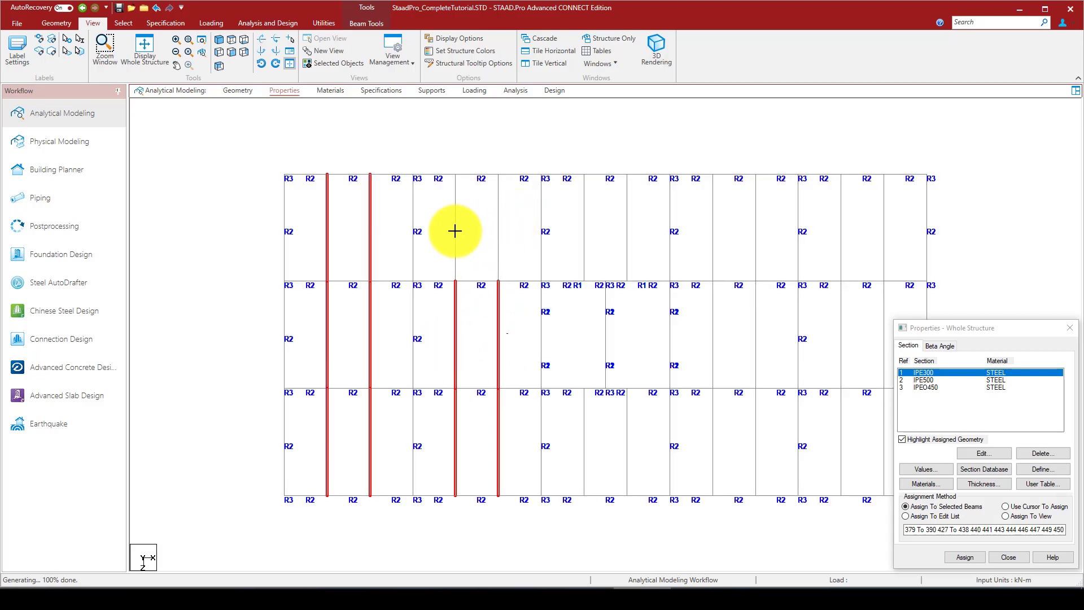
{"action": "left_click_drag", "start_coordinate": [511, 217], "coordinate": [440, 235]}
Step: Add the secondary beams in the third and fourth bays of the plan's upper row to the selection
{"action": "left_click_drag", "start_coordinate": [641, 204], "coordinate": [573, 226]}
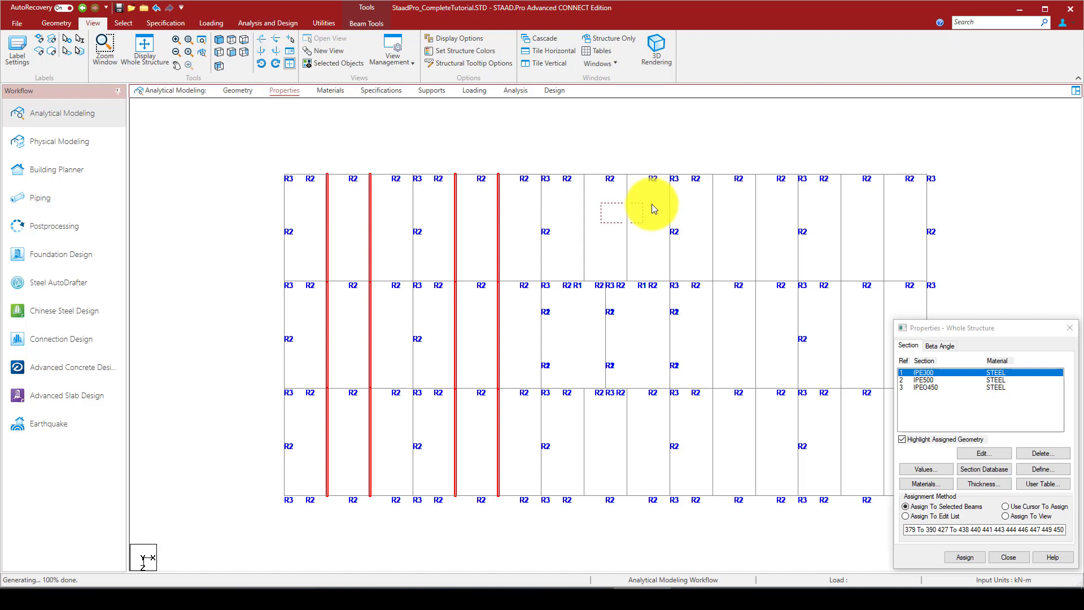
{"action": "left_click_drag", "start_coordinate": [644, 203], "coordinate": [567, 224]}
{"action": "left_click_drag", "start_coordinate": [774, 209], "coordinate": [706, 230]}
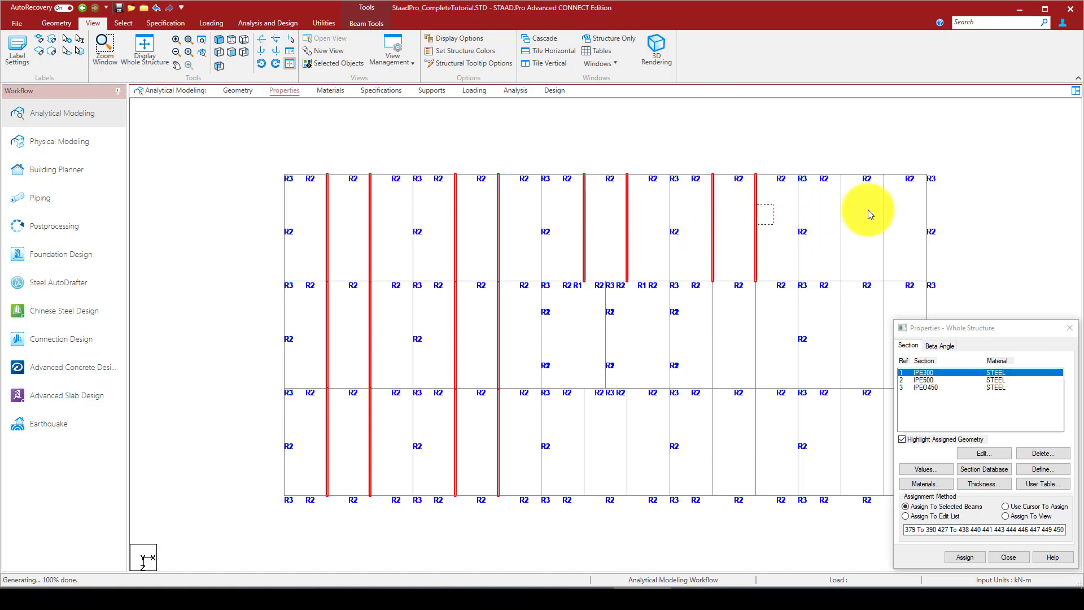
Step: Add the secondary beams in the fourth and fifth bays of the plan's middle row to the selection
{"action": "left_click", "coordinate": [885, 333], "text": "ctrl"}
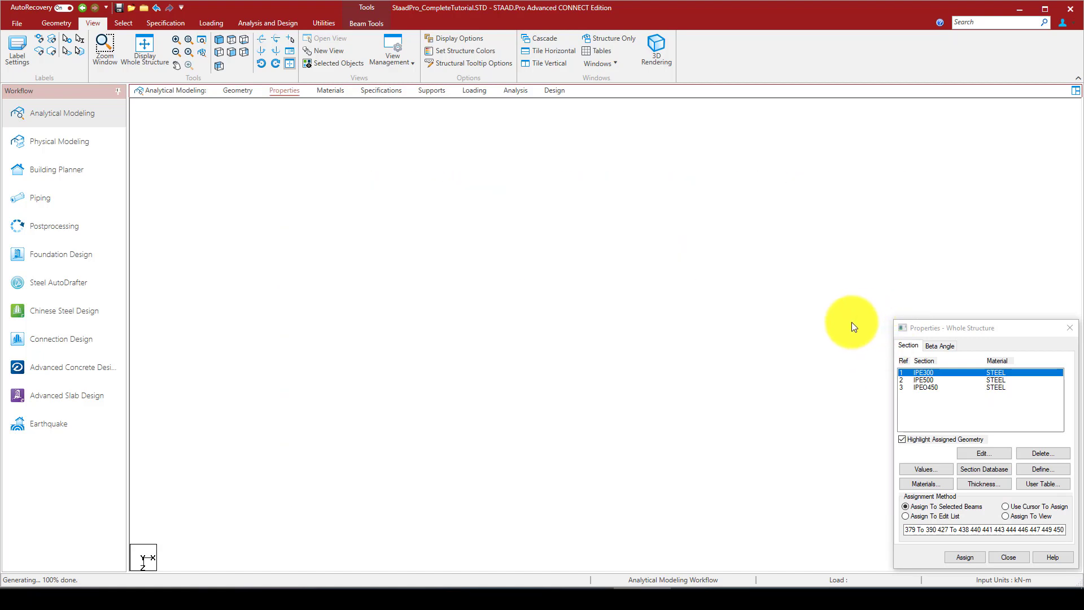
{"action": "left_click", "coordinate": [840, 330], "text": "ctrl"}
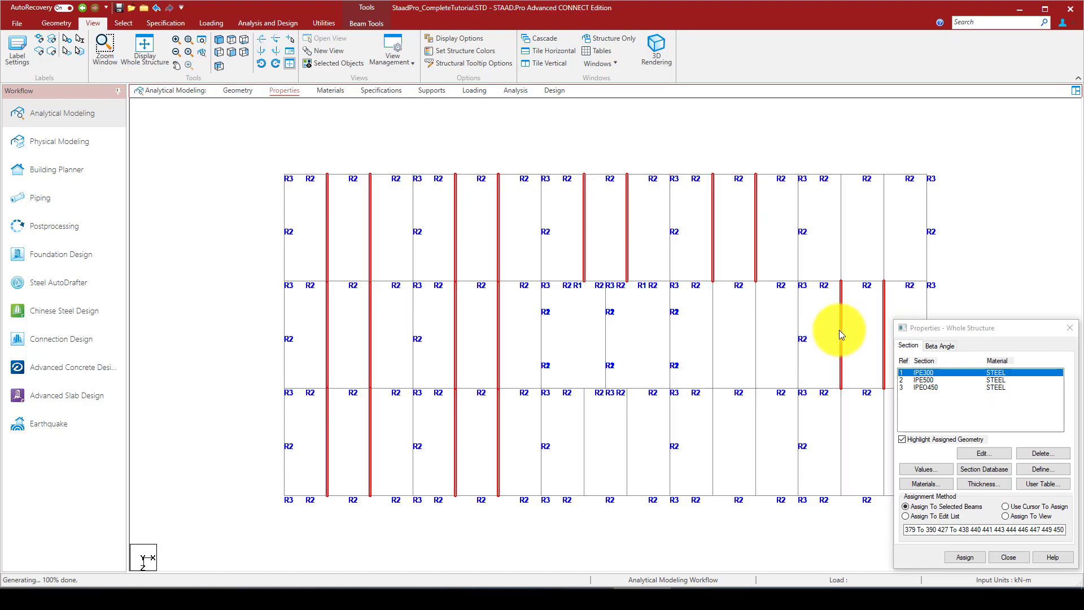
{"action": "left_click", "coordinate": [757, 320], "text": "ctrl"}
{"action": "left_click", "coordinate": [714, 324], "text": "ctrl"}
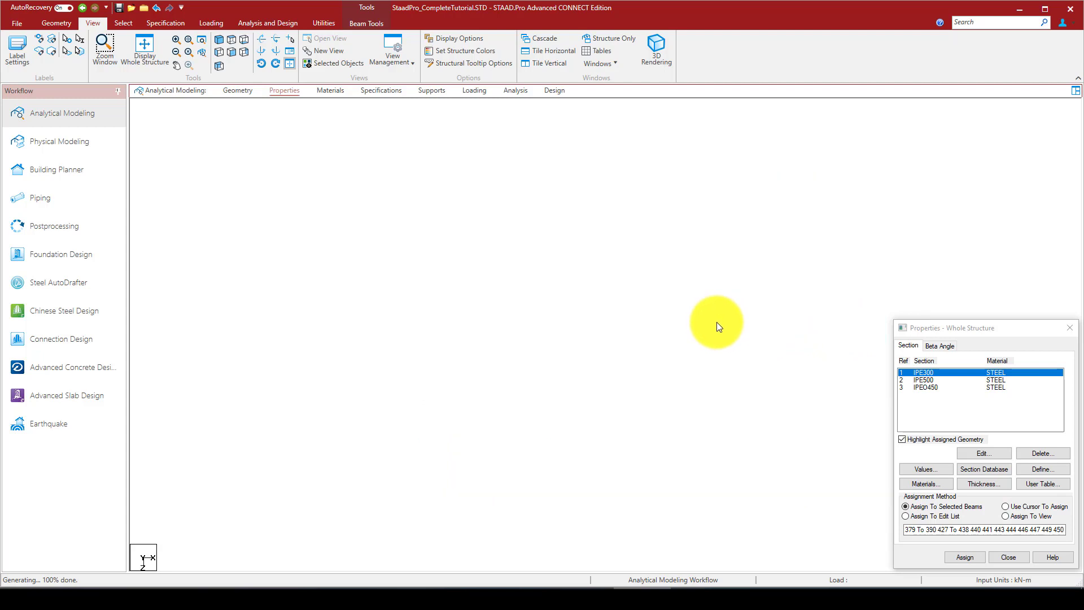
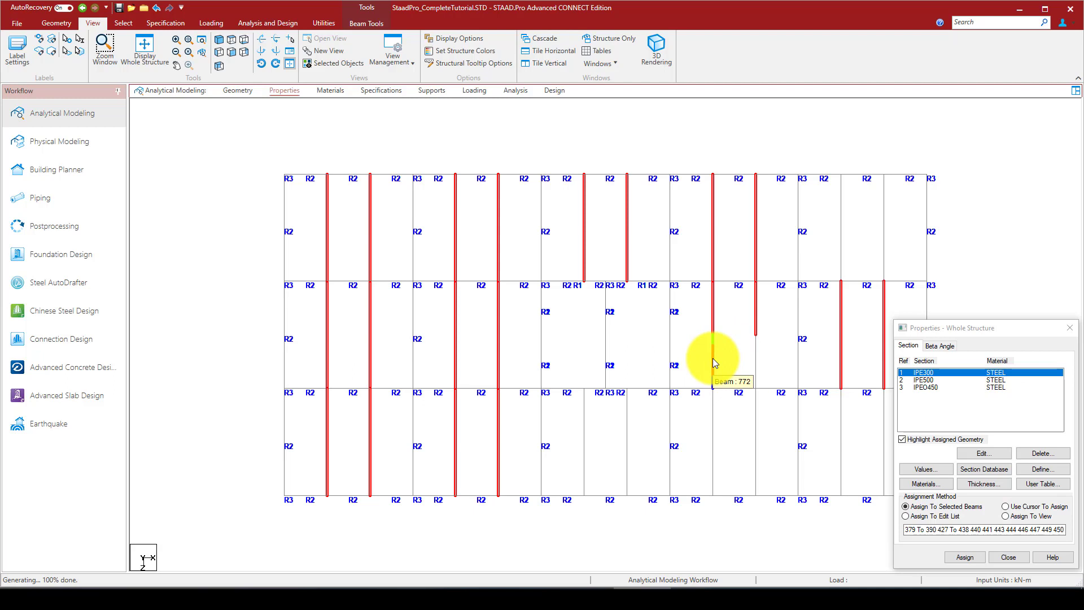
{"action": "left_click", "coordinate": [712, 358]}
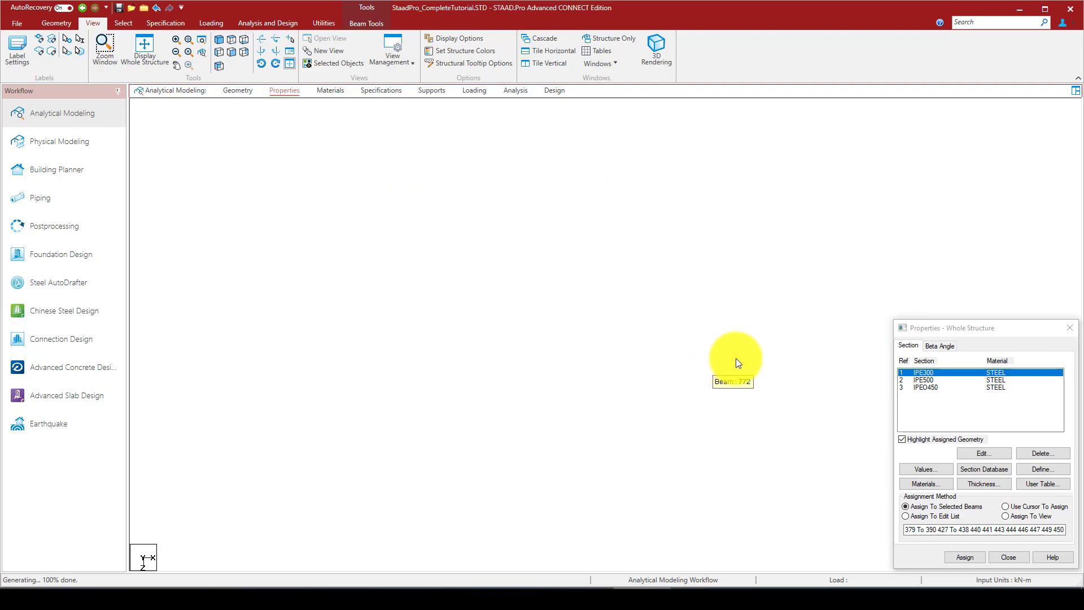
{"action": "left_click", "coordinate": [755, 358]}
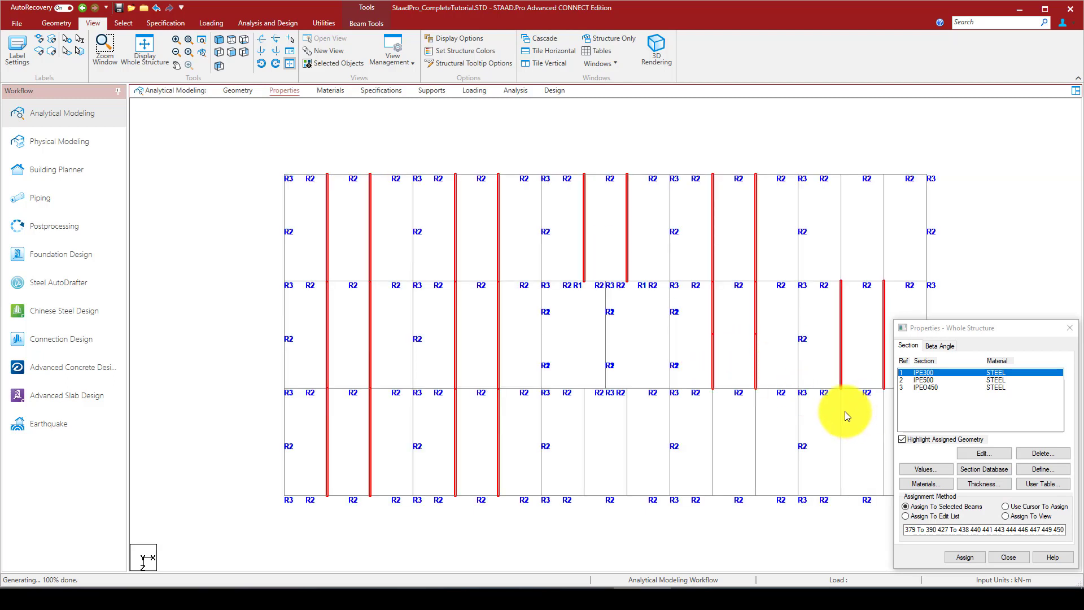
Step: Add the secondary beams in the fifth, fourth and third bays of the plan's lower row to the selection
{"action": "left_click", "coordinate": [845, 410]}
{"action": "left_click", "coordinate": [883, 416]}
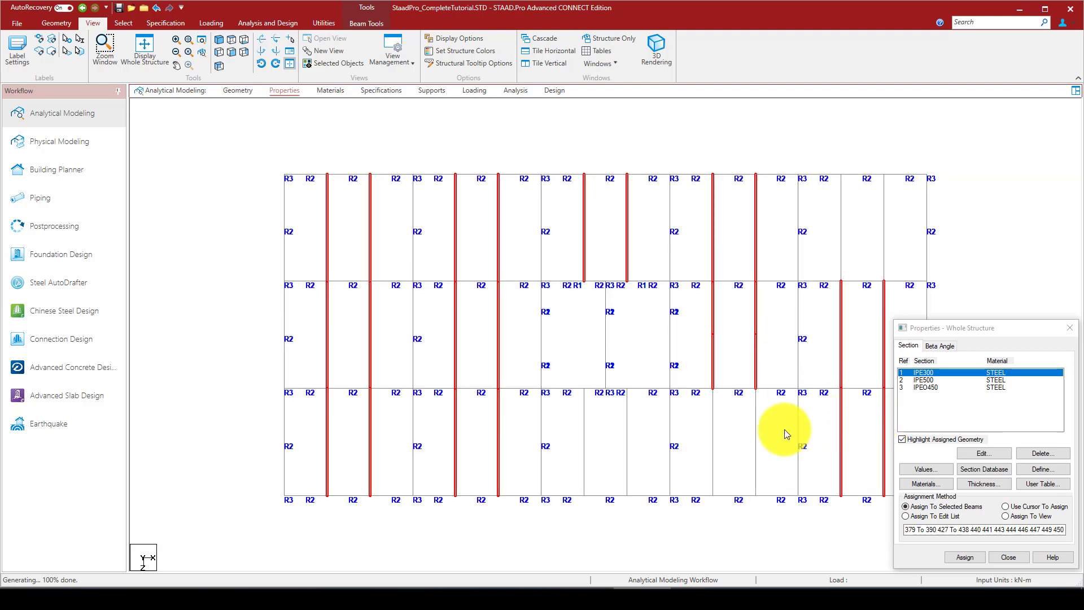
{"action": "left_click", "coordinate": [756, 428]}
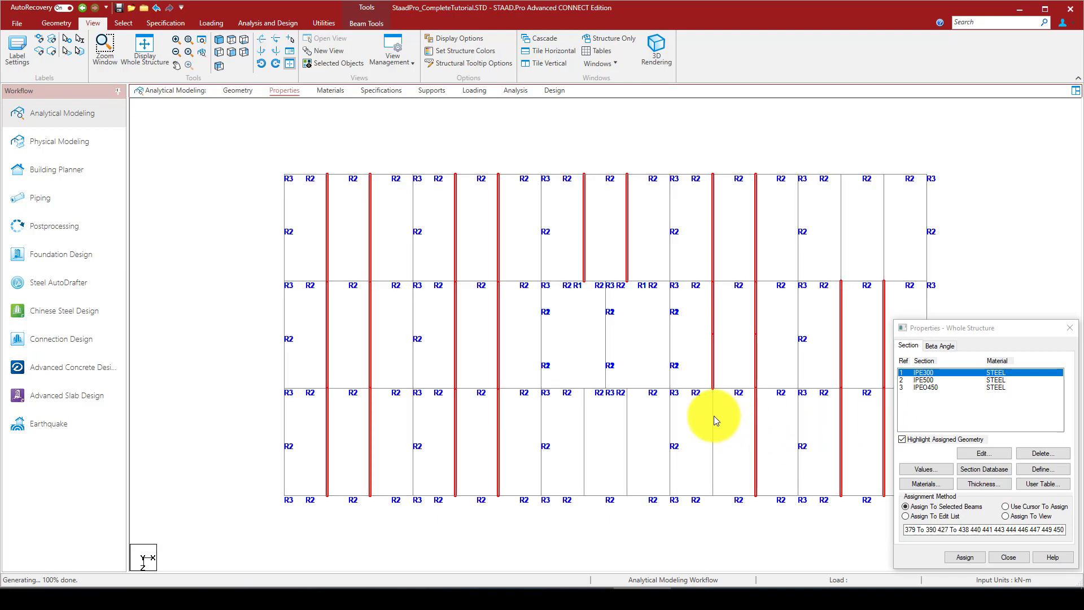
{"action": "left_click", "coordinate": [714, 416]}
{"action": "left_click", "coordinate": [626, 431]}
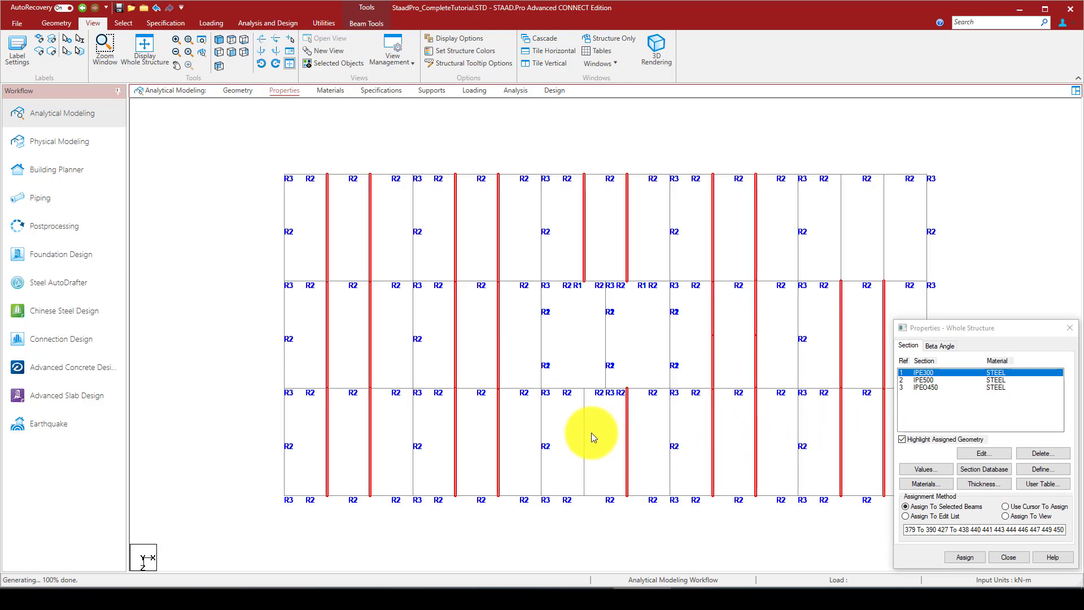
{"action": "left_click", "coordinate": [585, 422]}
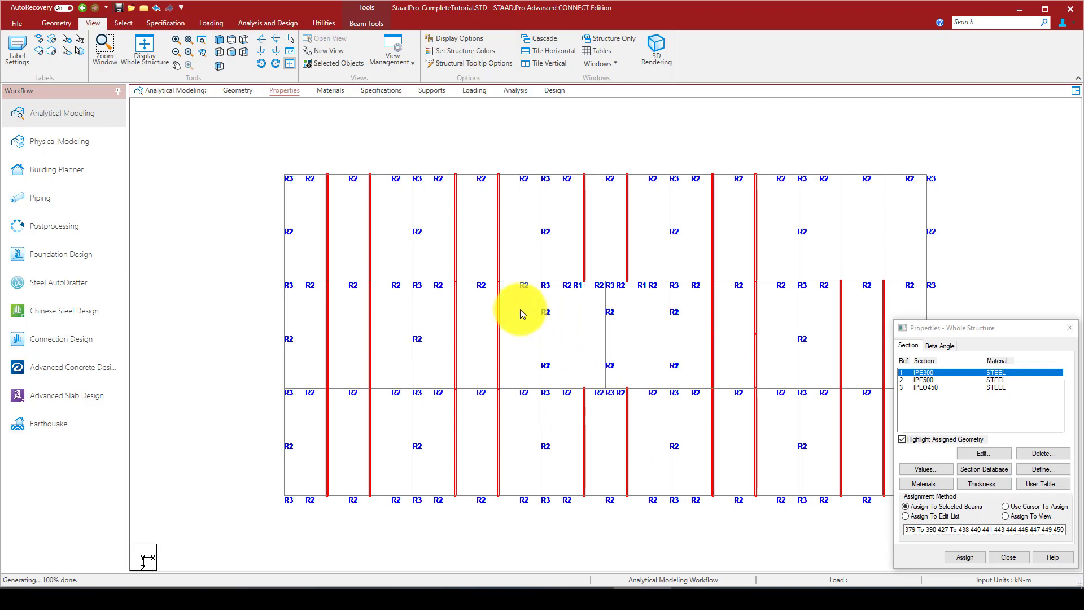
Step: Add the upper row's last two secondary beams to the selection and assign section IPE300 to all selected beams
{"action": "left_click", "coordinate": [842, 233]}
{"action": "left_click", "coordinate": [884, 231]}
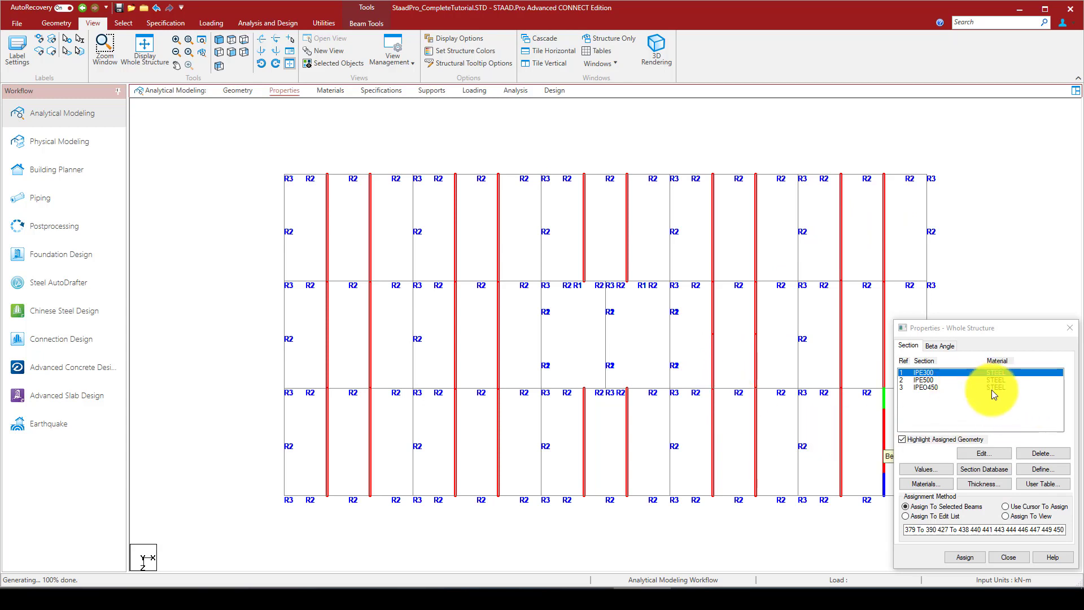
{"action": "left_click", "coordinate": [961, 557]}
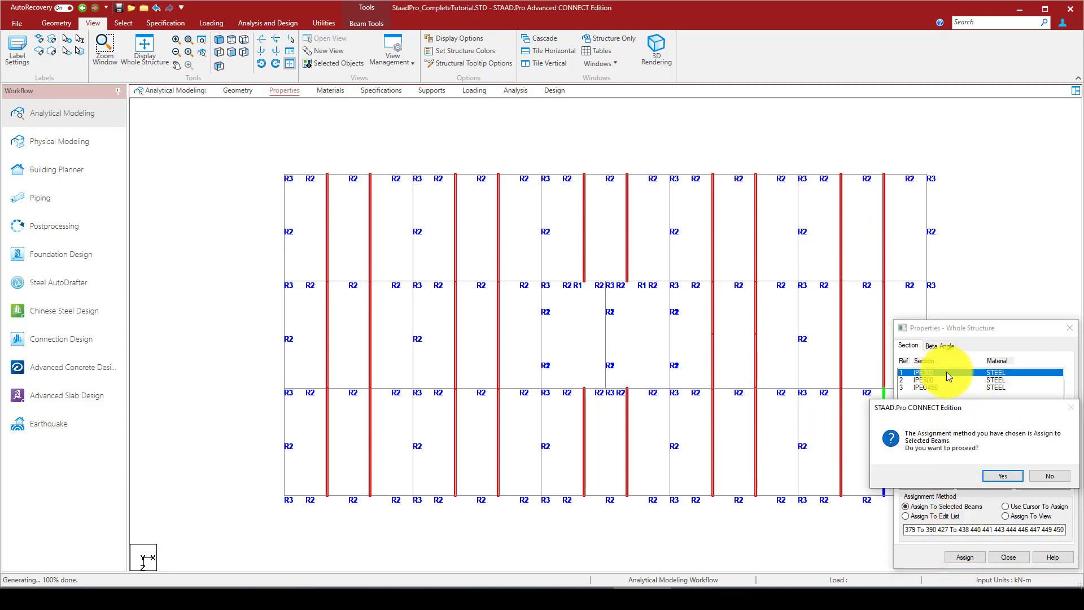
{"action": "left_click", "coordinate": [997, 476]}
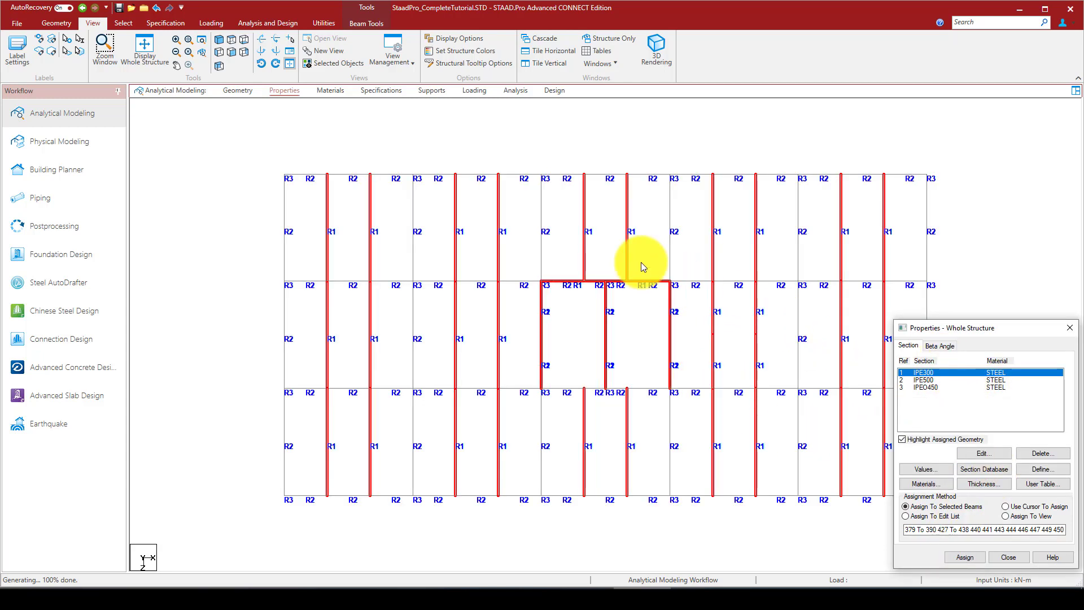
Step: Examine the secondary beams and bracing in a 3D rendering of the whole building, rotating it
{"action": "left_click", "coordinate": [657, 50]}
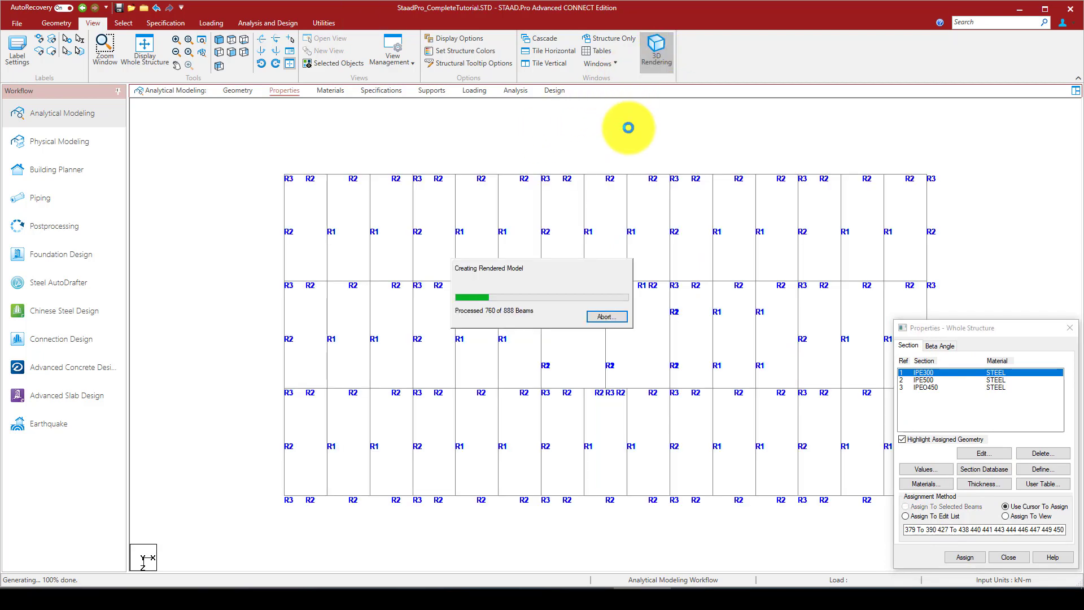
{"action": "scroll", "coordinate": [575, 367], "scroll_direction": "up", "scroll_amount": 4}
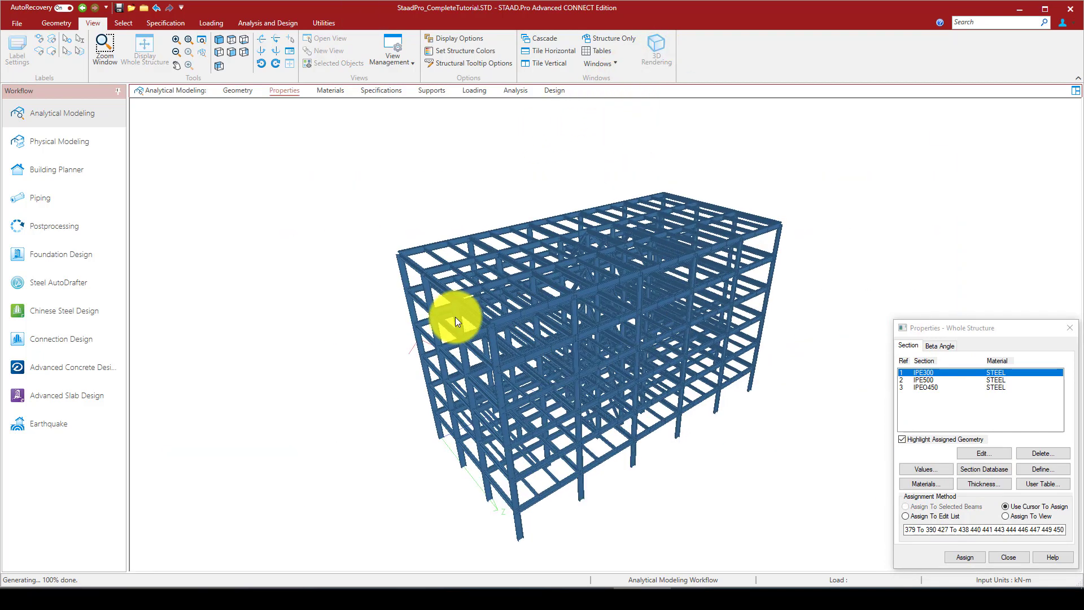
{"action": "scroll", "coordinate": [473, 270], "scroll_direction": "up", "scroll_amount": 1}
{"action": "right_click", "coordinate": [456, 235]}
{"action": "left_click_drag", "start_coordinate": [425, 249], "coordinate": [570, 339]}
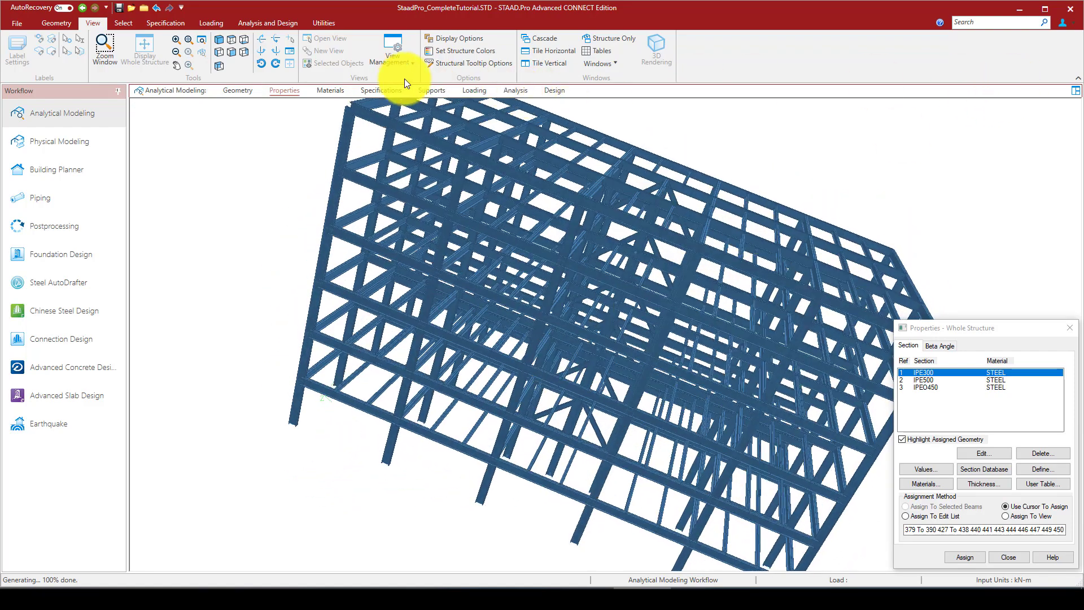
Step: Assign the STEEL_50_KSI material to all members in the view and show the structure isometrically
{"action": "left_click", "coordinate": [331, 90]}
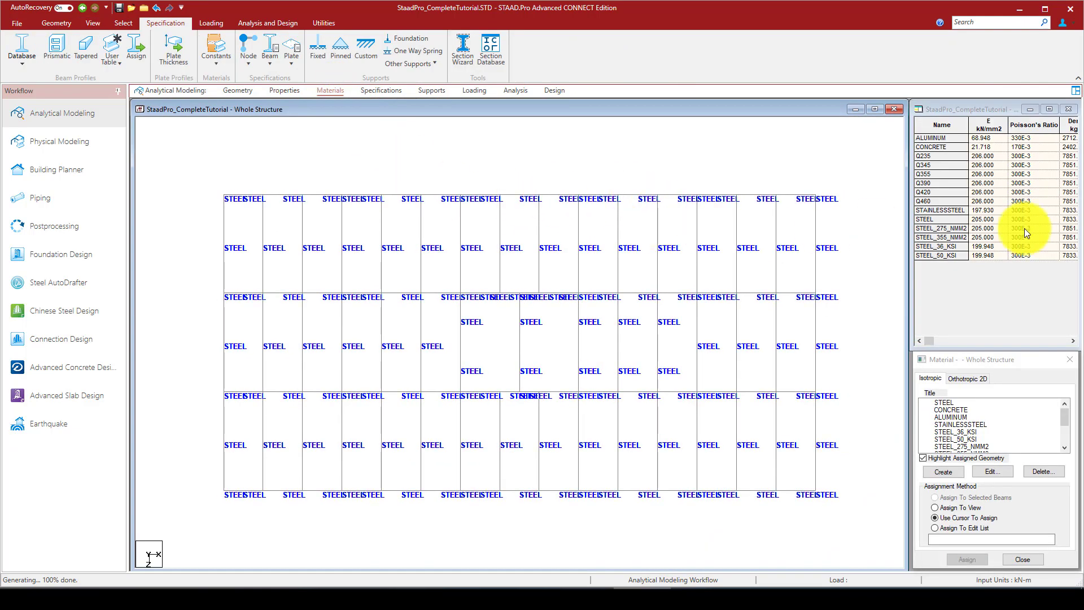
{"action": "left_click", "coordinate": [965, 441]}
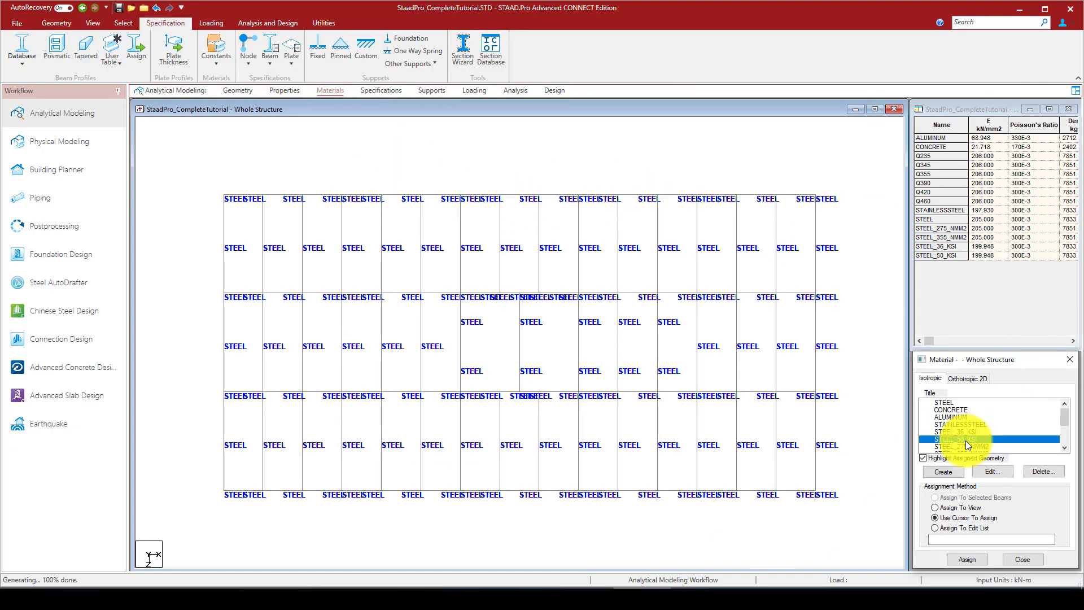
{"action": "left_click", "coordinate": [935, 507]}
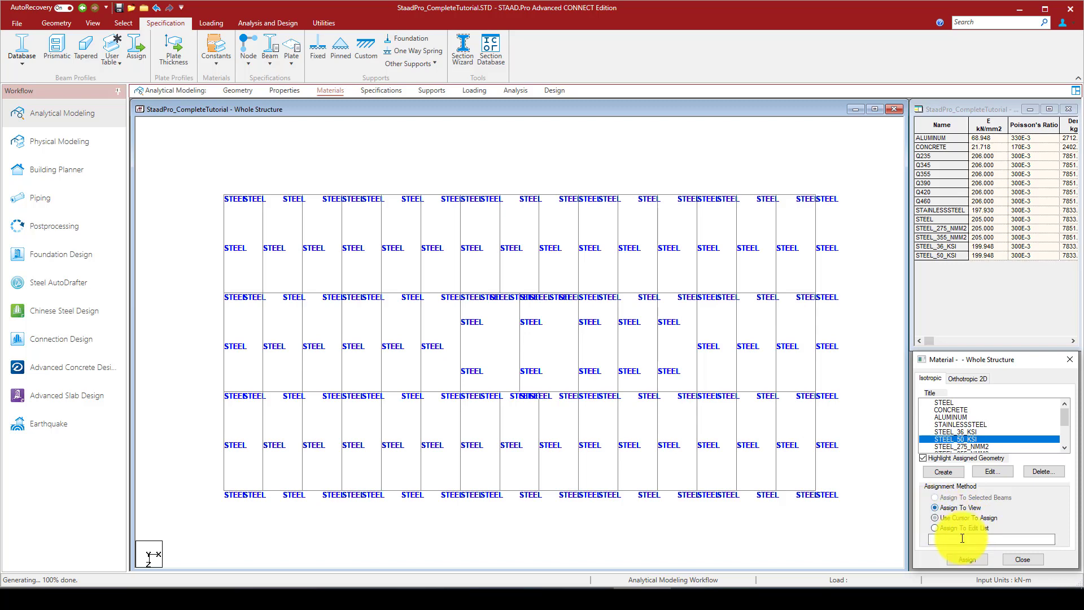
{"action": "left_click", "coordinate": [966, 558]}
{"action": "left_click", "coordinate": [1000, 490]}
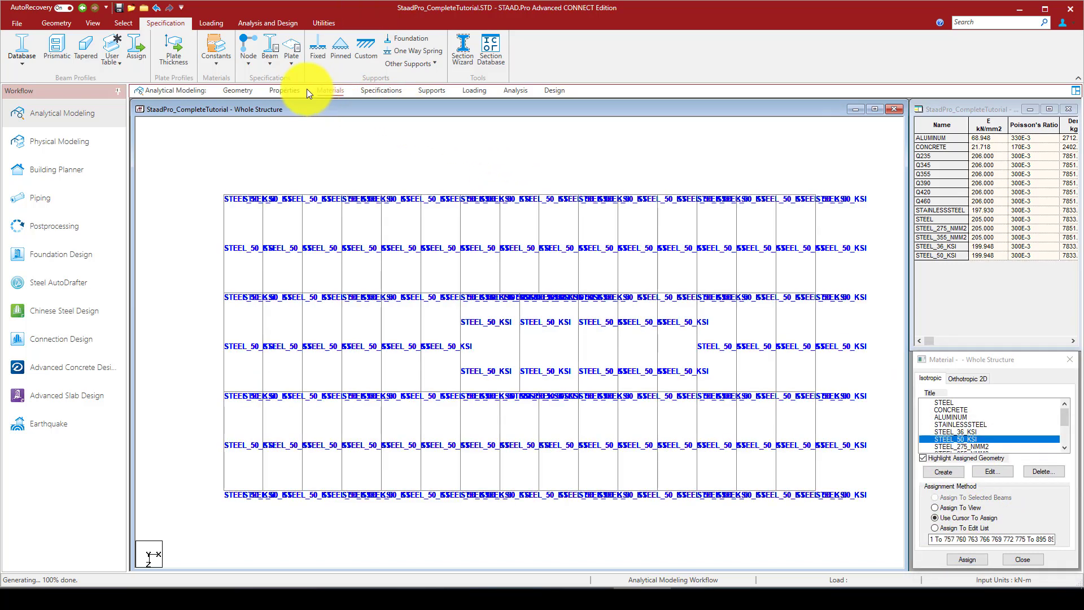
{"action": "left_click", "coordinate": [93, 23]}
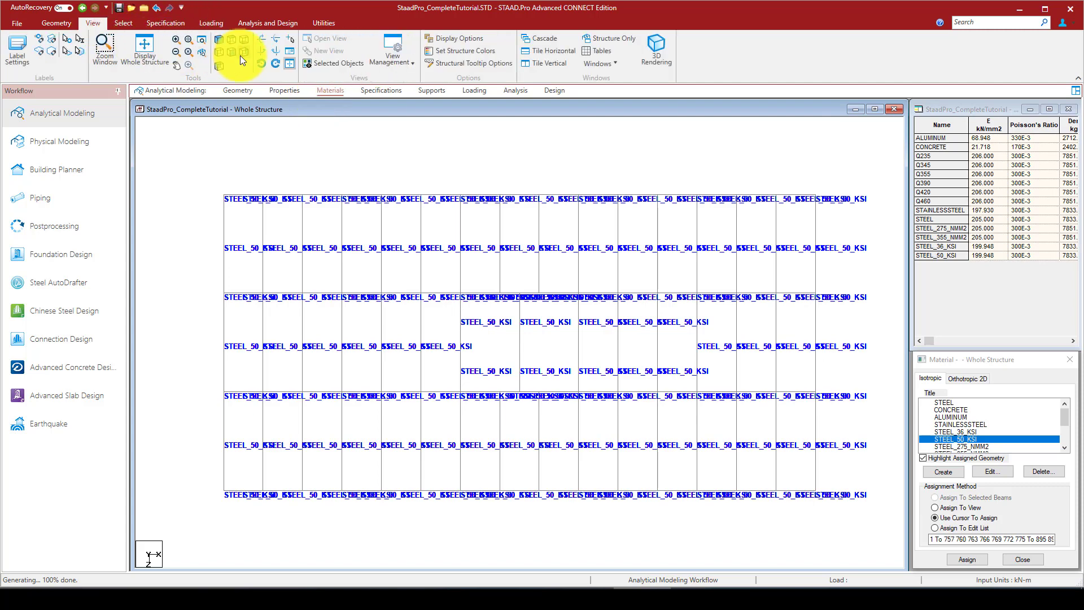
{"action": "left_click", "coordinate": [223, 40]}
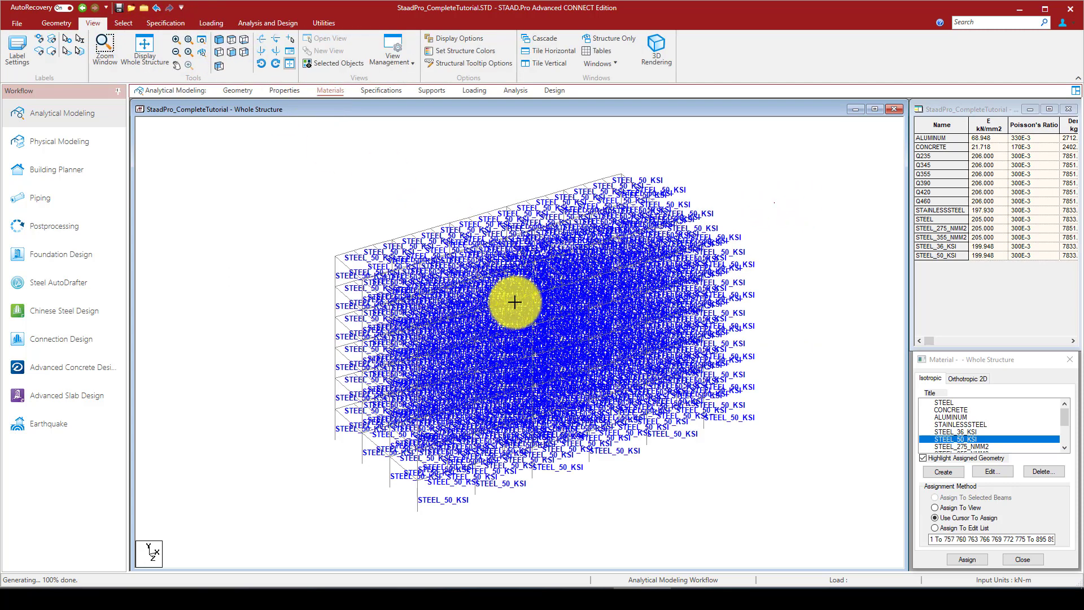
{"action": "left_click", "coordinate": [428, 91]}
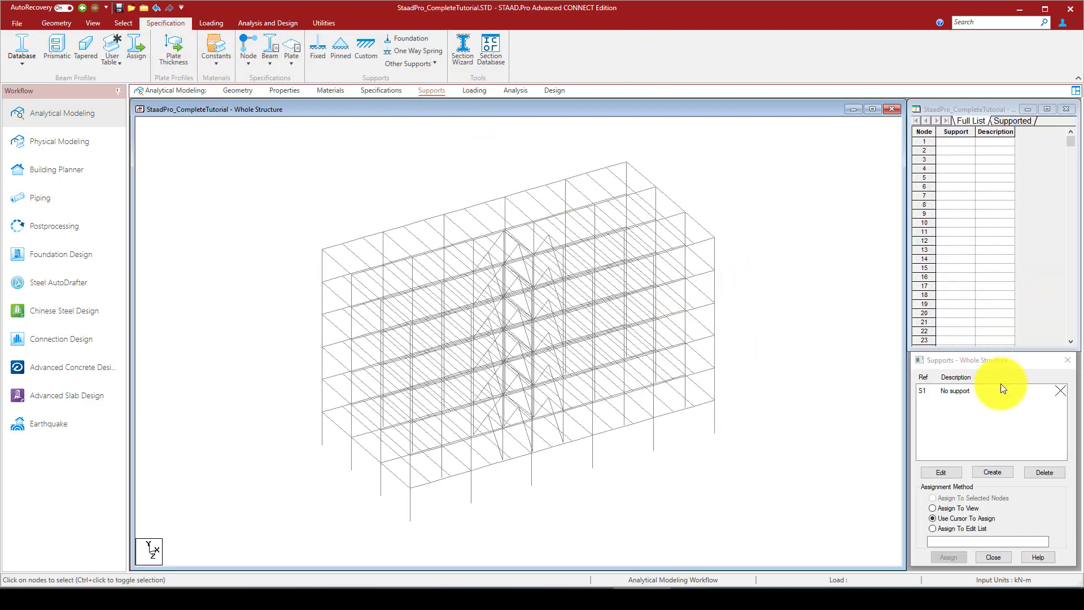
{"action": "left_click", "coordinate": [991, 473]}
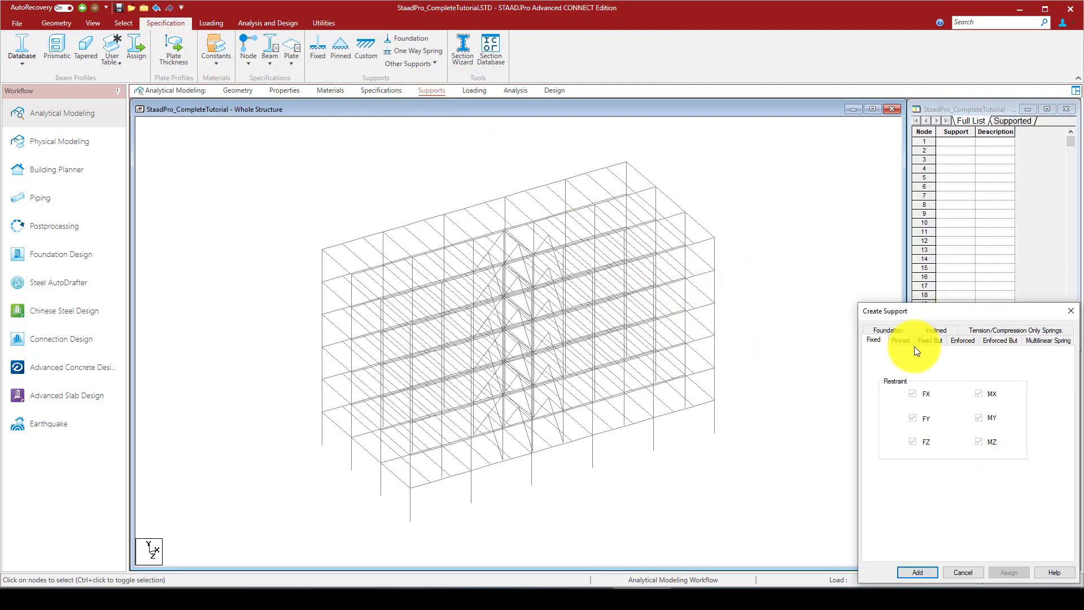
{"action": "left_click", "coordinate": [1070, 311]}
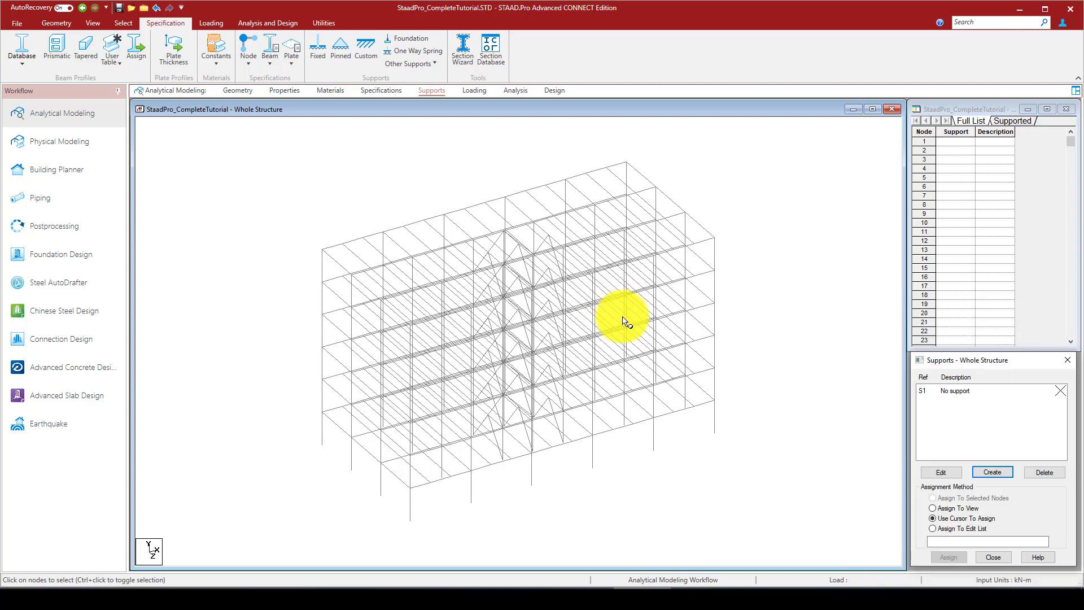
Step: Select the members with section IPE300, create a start-end beam release for MX, and assign it to the selected beams
{"action": "left_click", "coordinate": [285, 90]}
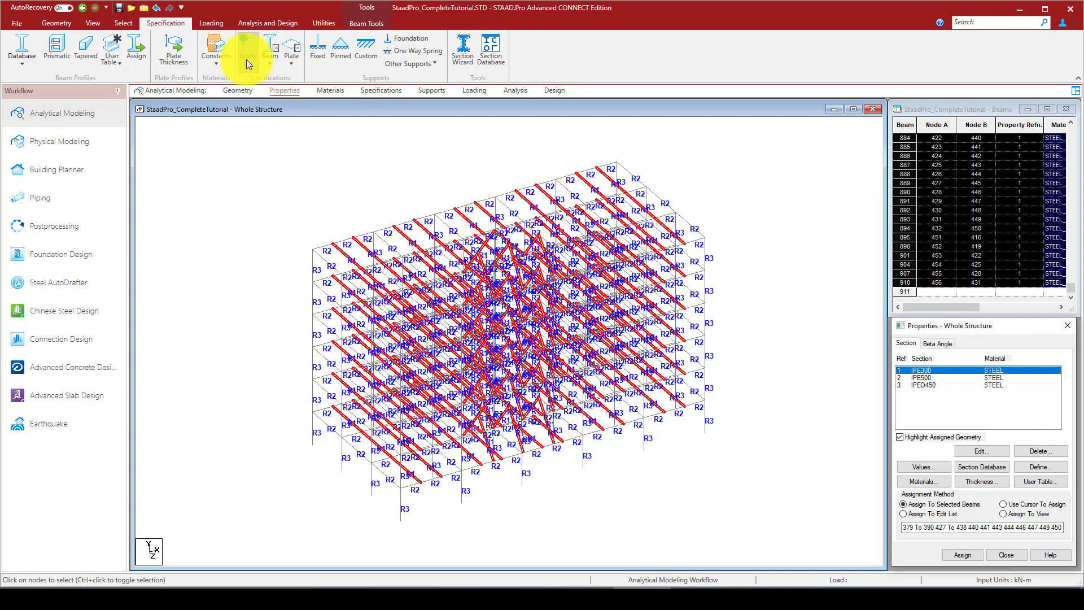
{"action": "left_click", "coordinate": [65, 21]}
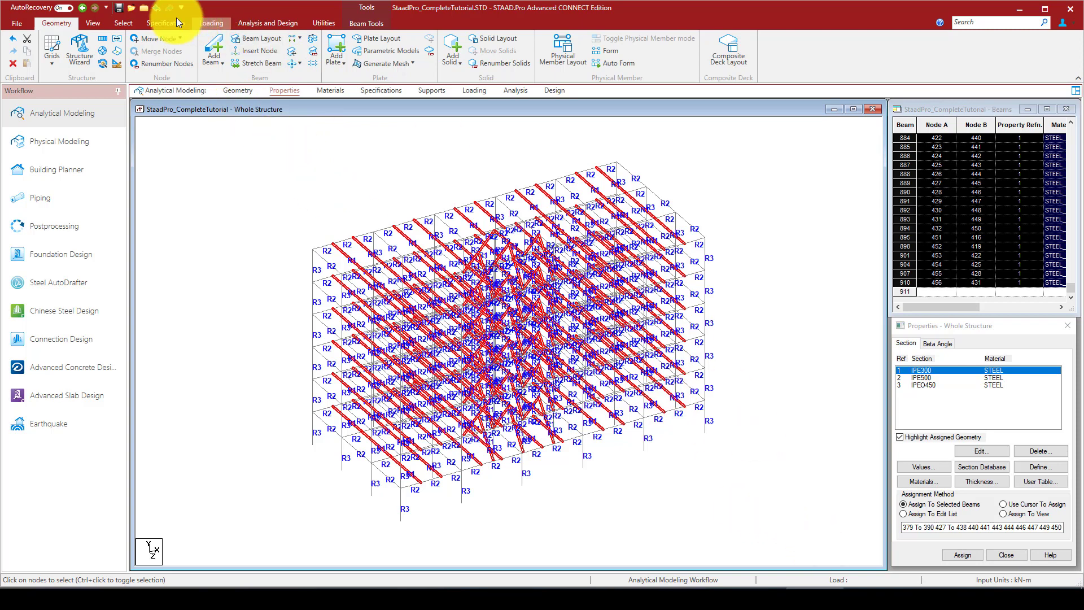
{"action": "left_click", "coordinate": [152, 23]}
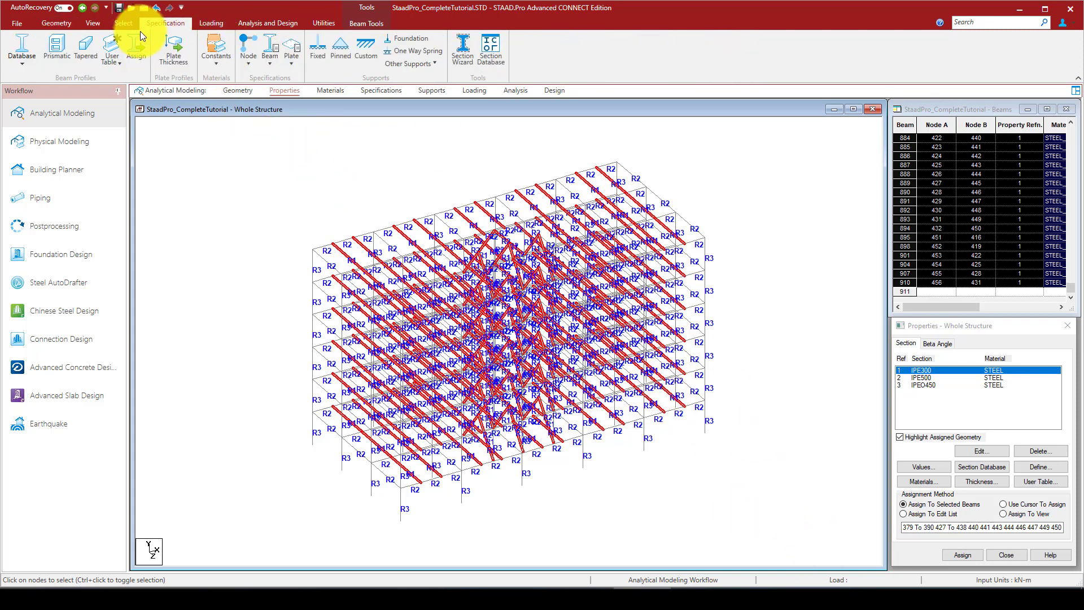
{"action": "left_click", "coordinate": [268, 65]}
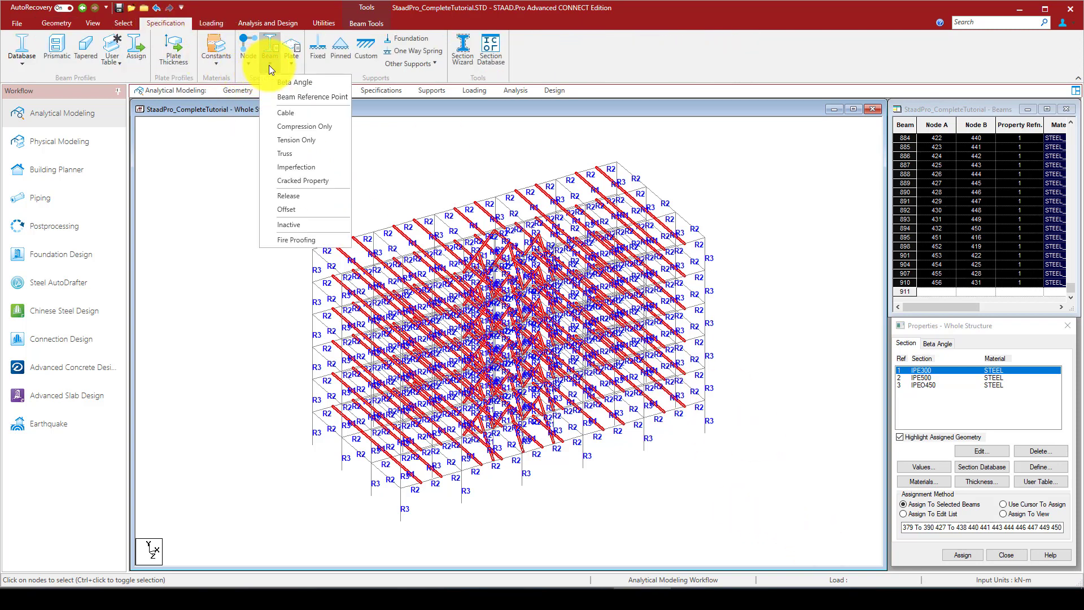
{"action": "left_click", "coordinate": [297, 195]}
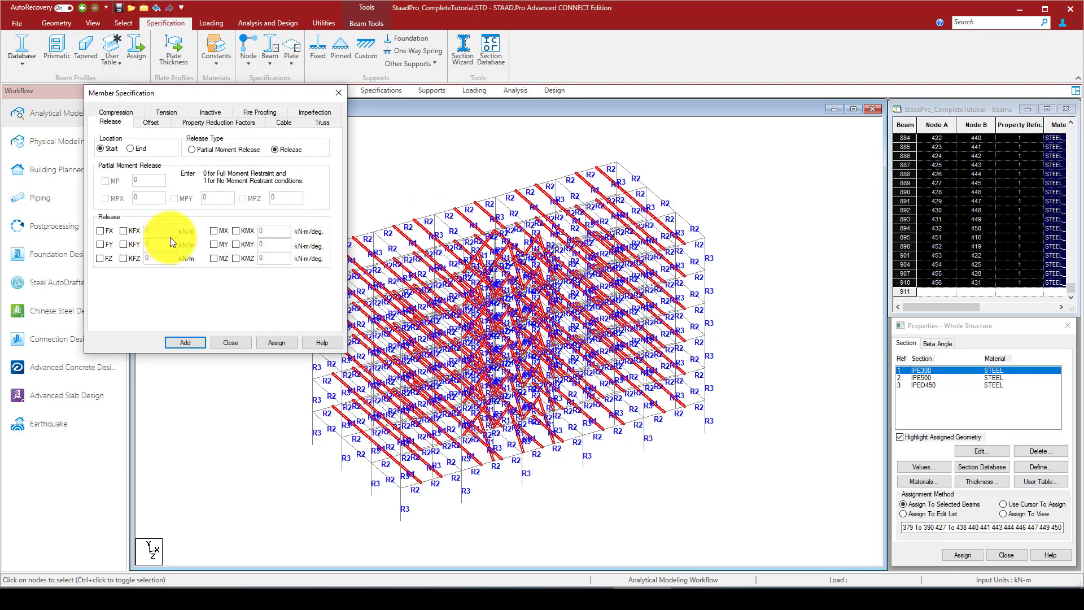
{"action": "left_click", "coordinate": [212, 230]}
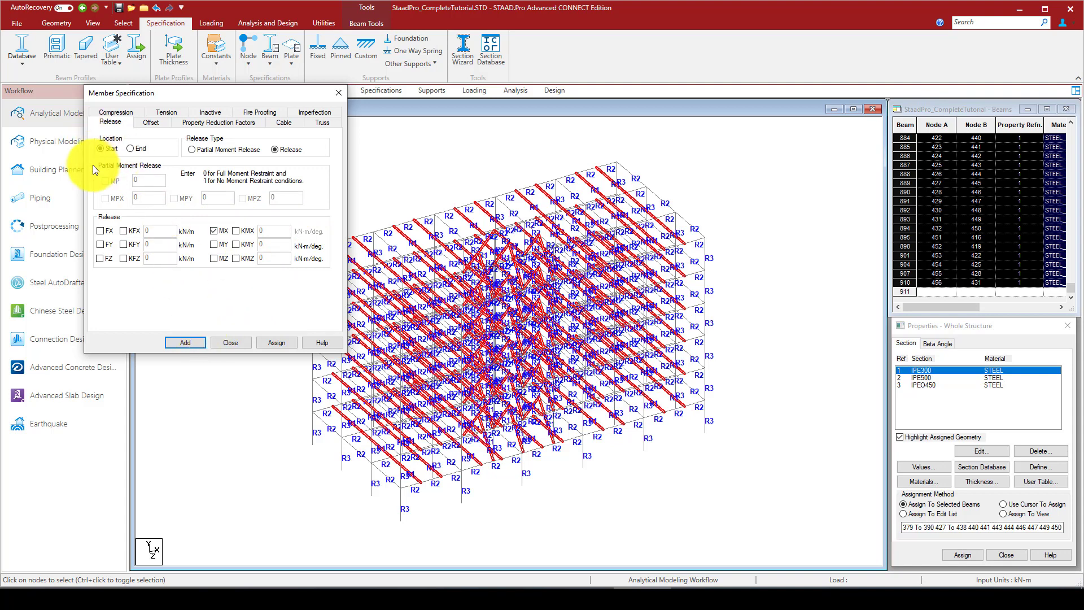
{"action": "left_click", "coordinate": [190, 342]}
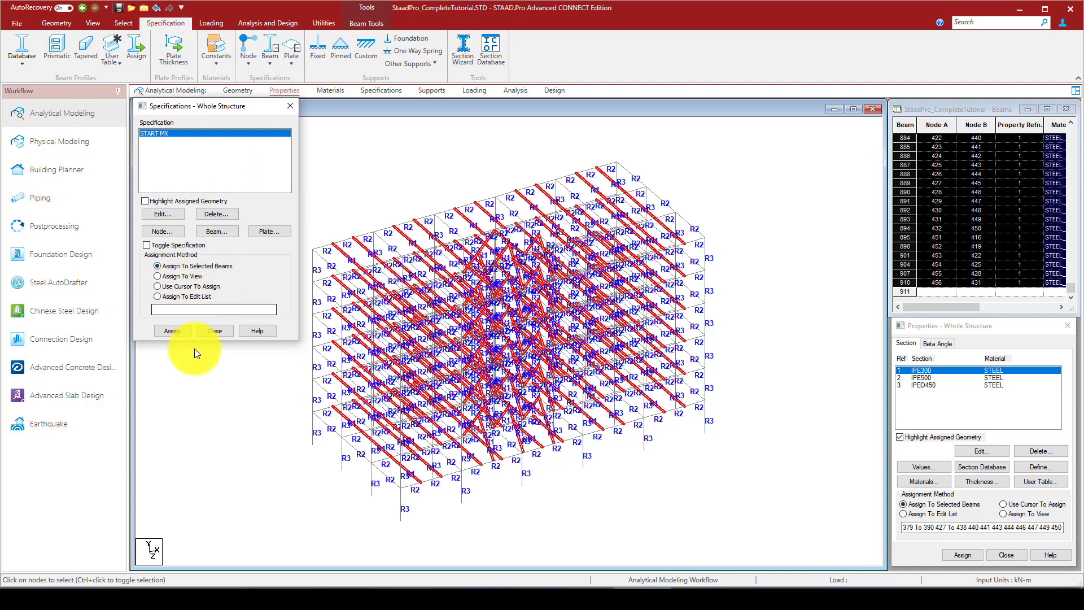
{"action": "left_click", "coordinate": [180, 333]}
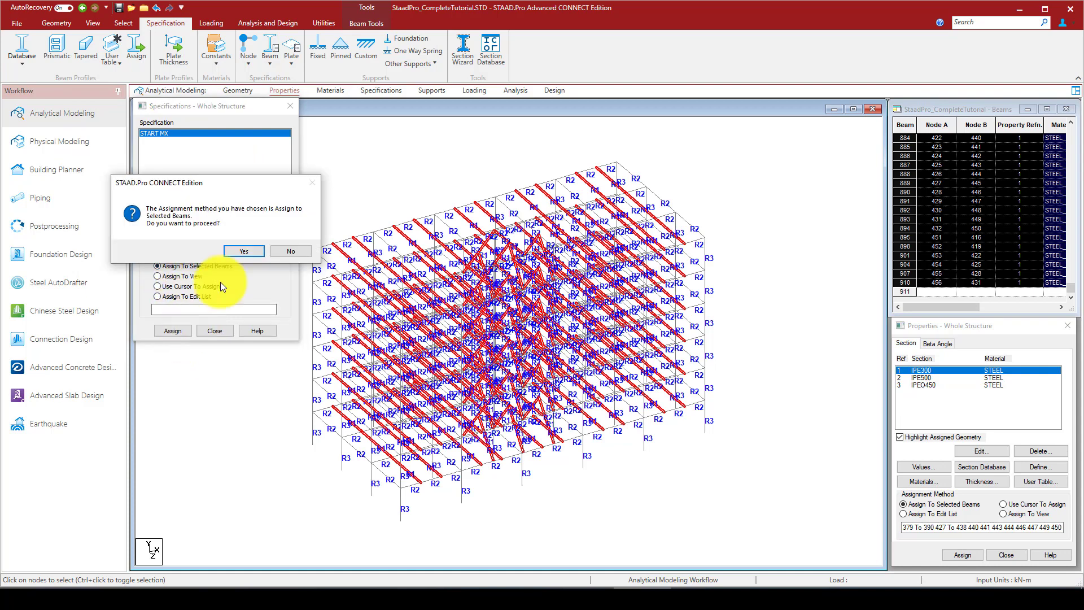
{"action": "left_click", "coordinate": [238, 252]}
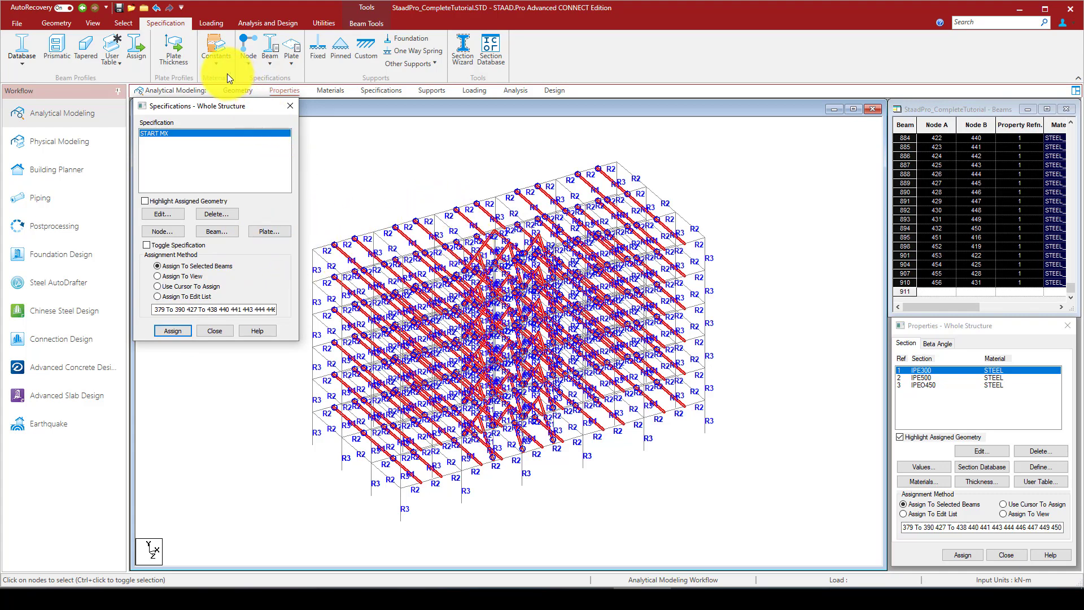
Step: Create a full MX member release at the beam end and assign it to the selected IPE300 beams
{"action": "left_click", "coordinate": [268, 54]}
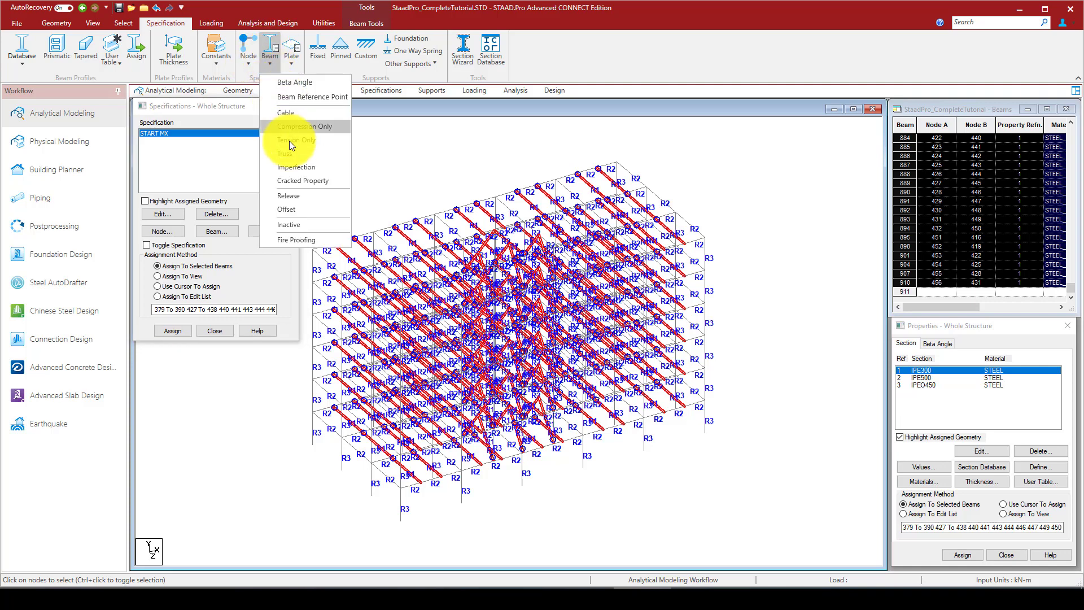
{"action": "left_click", "coordinate": [290, 198]}
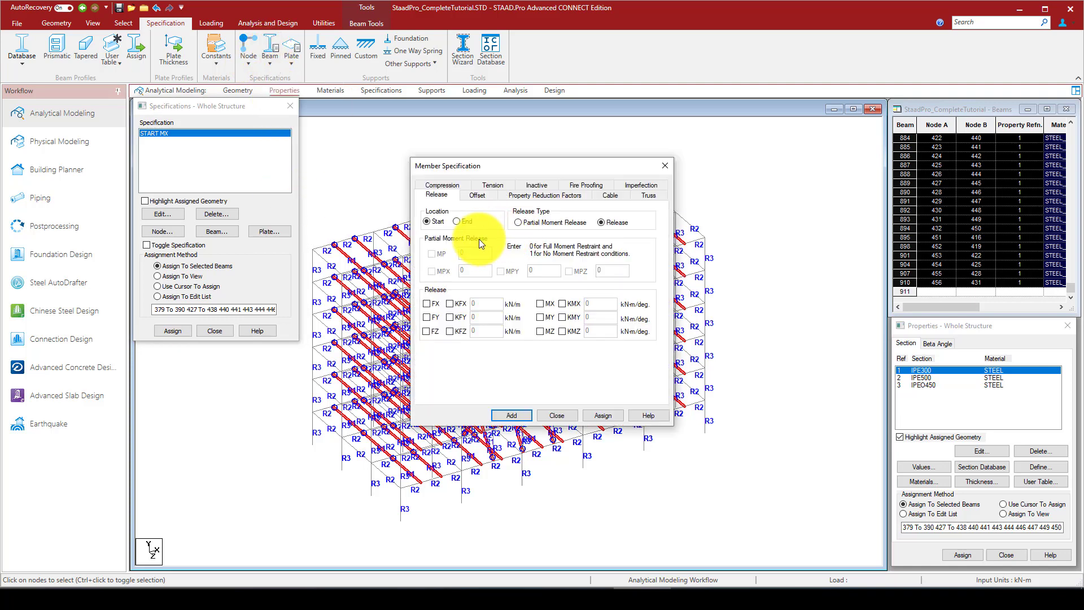
{"action": "left_click", "coordinate": [541, 304]}
{"action": "left_click", "coordinate": [514, 415]}
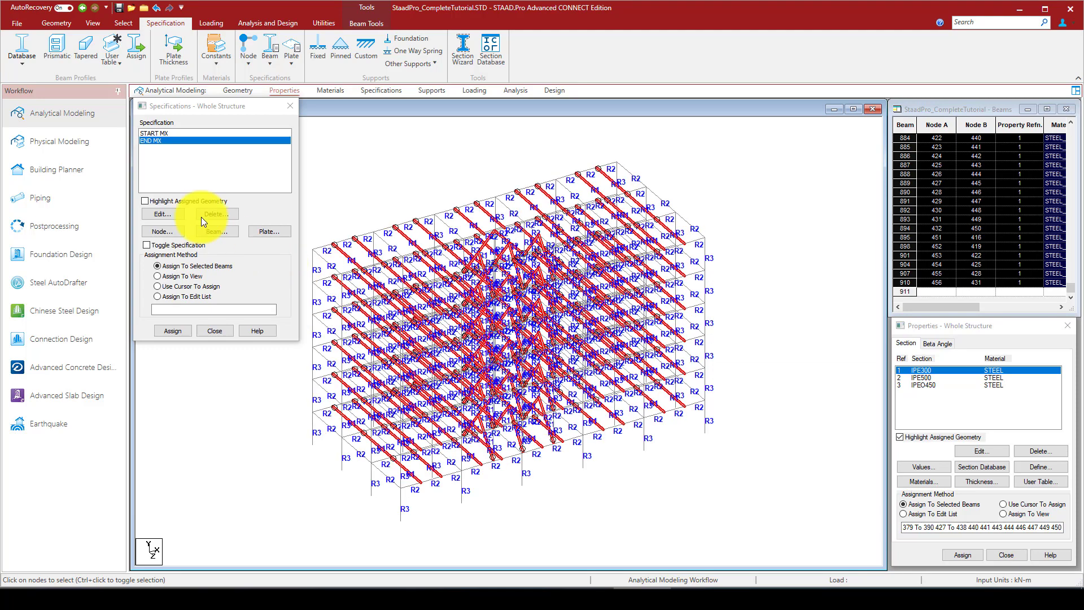
{"action": "left_click", "coordinate": [178, 330]}
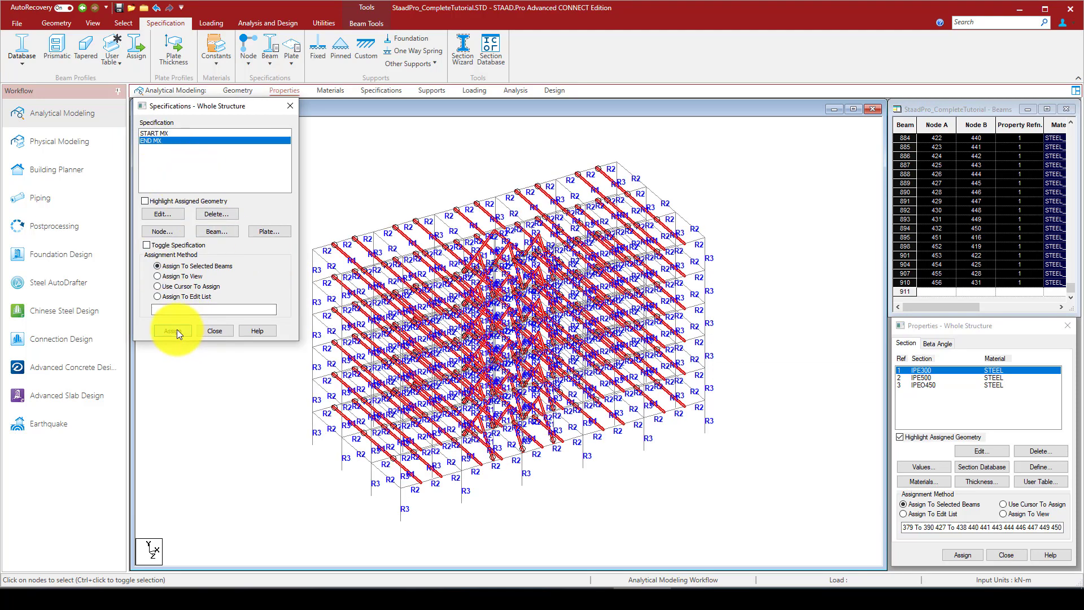
{"action": "left_click", "coordinate": [246, 249]}
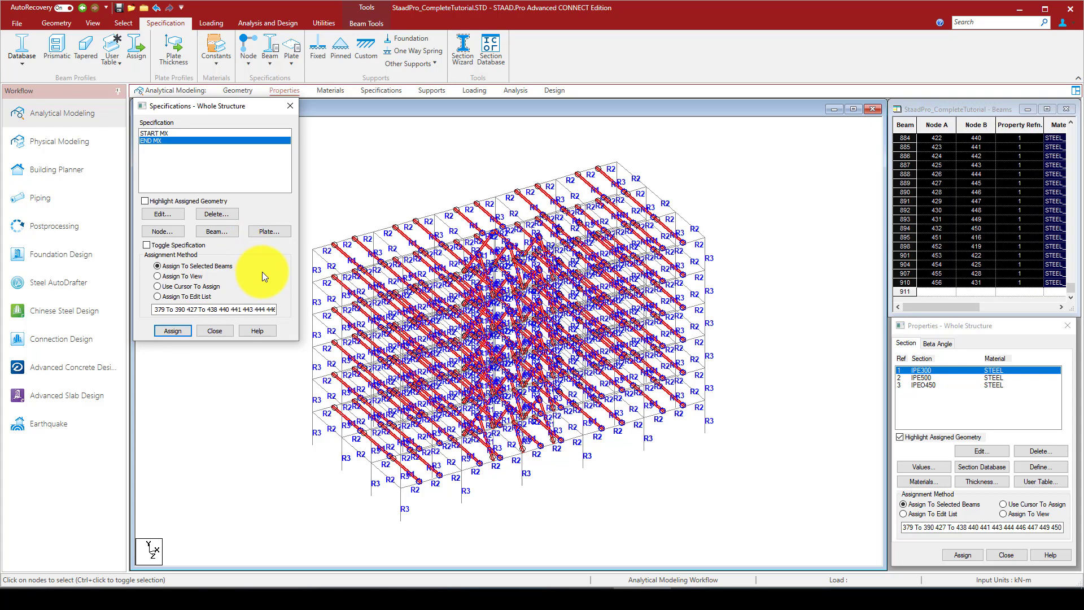
{"action": "left_click", "coordinate": [214, 331]}
{"action": "left_click", "coordinate": [462, 175]}
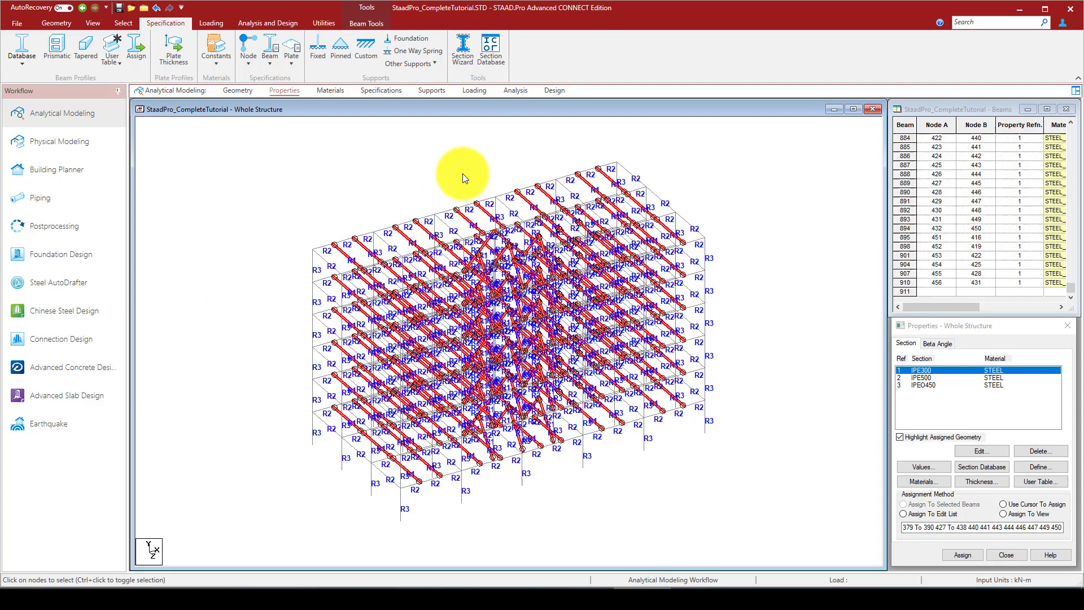
Step: Examine the release locations on the beams and braces in plan and front elevation
{"action": "left_click", "coordinate": [91, 22]}
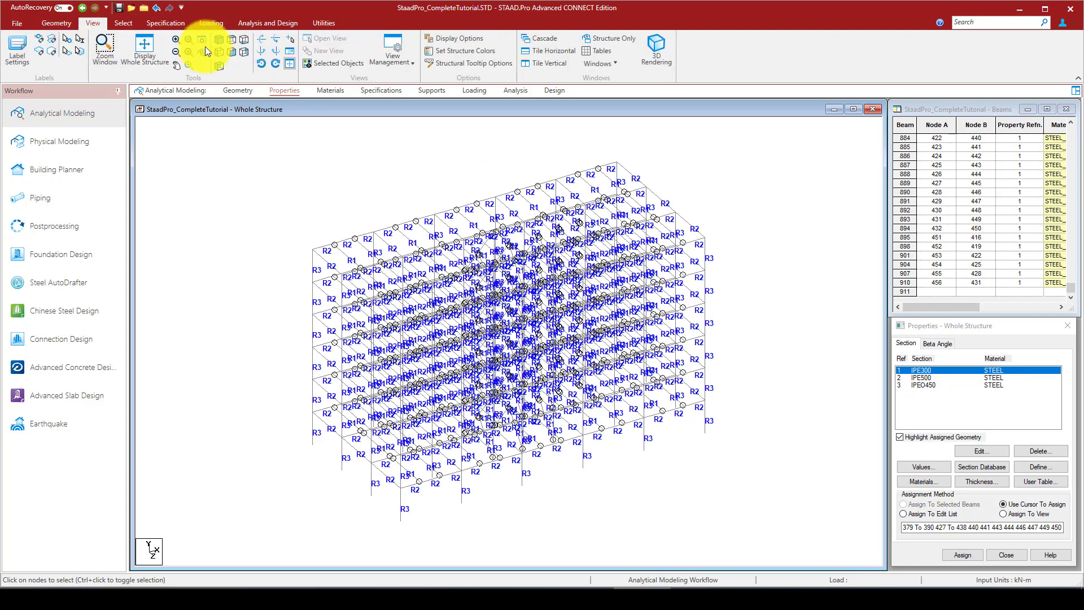
{"action": "left_click", "coordinate": [229, 40]}
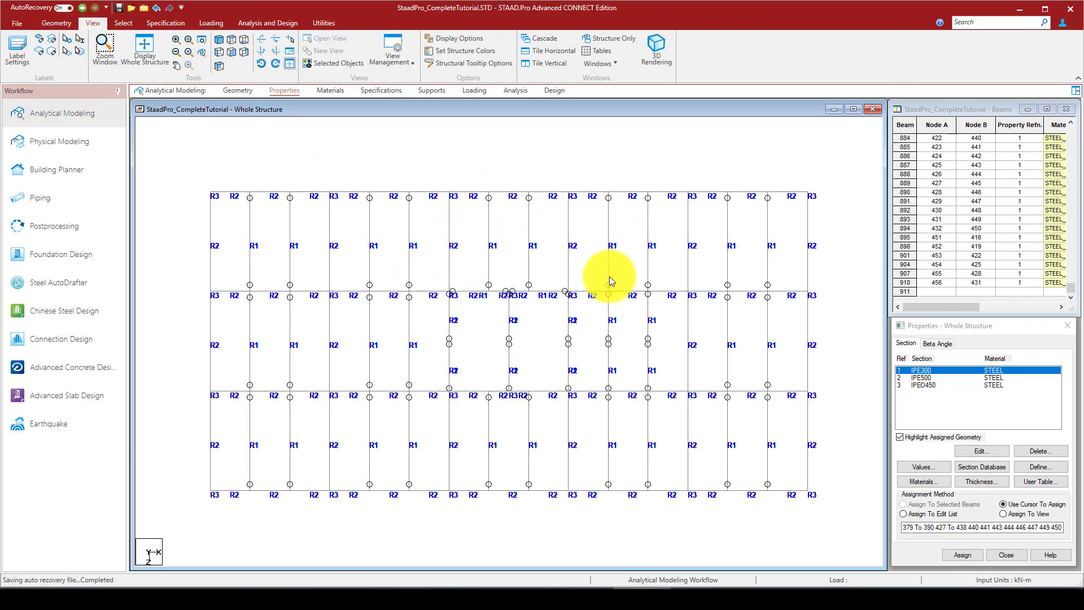
{"action": "left_click", "coordinate": [231, 52]}
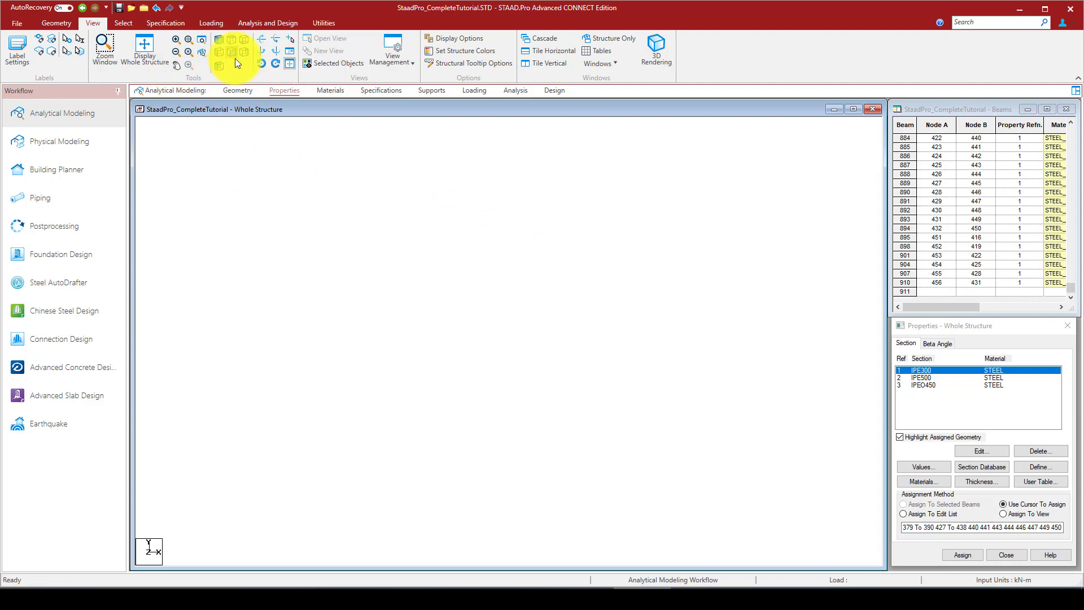
{"action": "scroll", "coordinate": [464, 351], "scroll_direction": "up", "scroll_amount": 1}
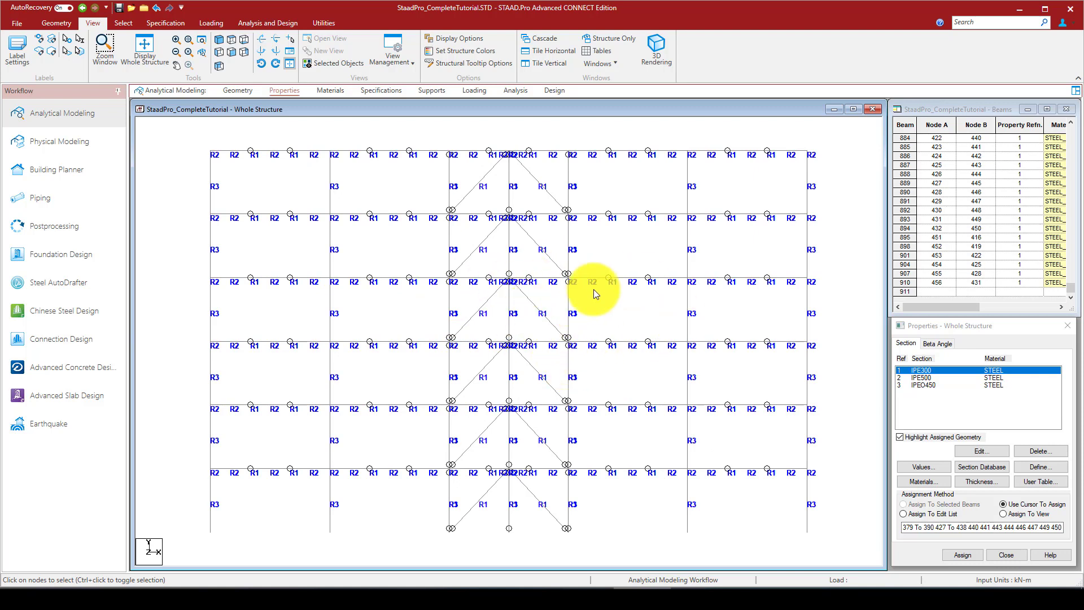
{"action": "left_click", "coordinate": [232, 41]}
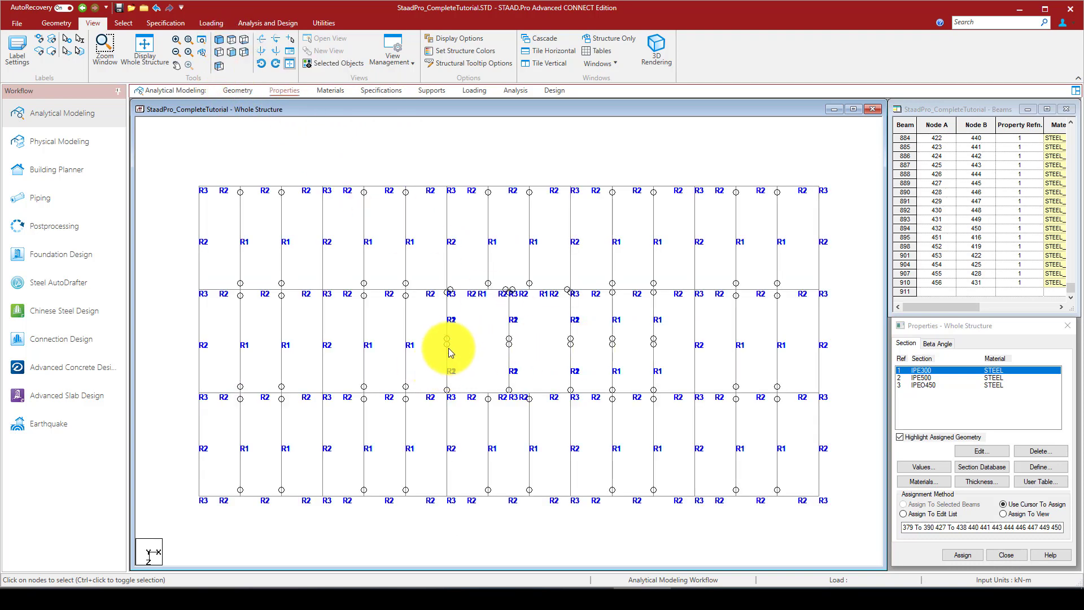
{"action": "left_click", "coordinate": [449, 310]}
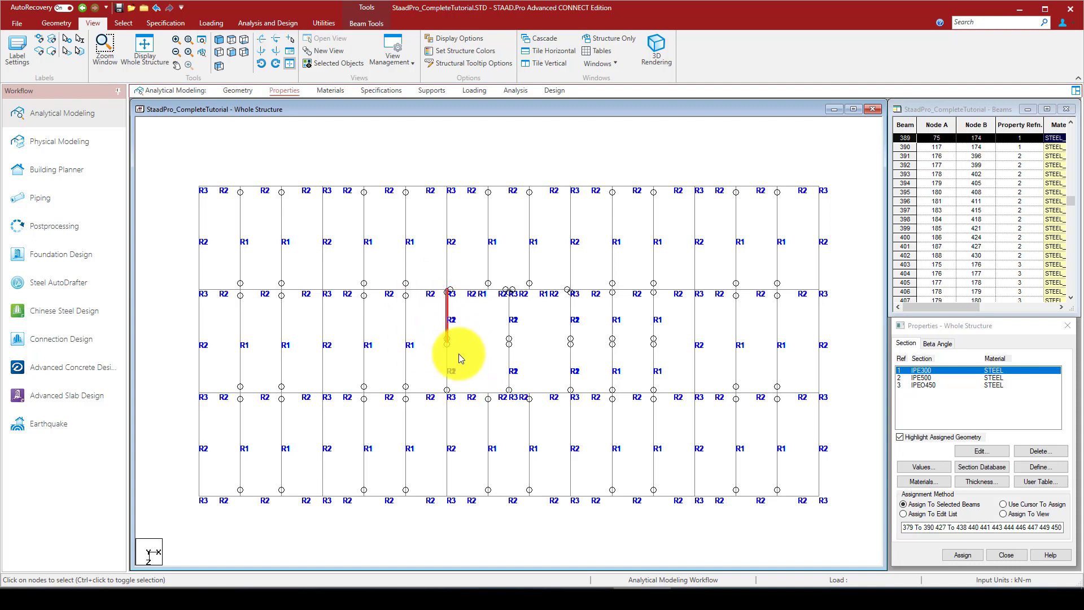
{"action": "left_click", "coordinate": [521, 158]}
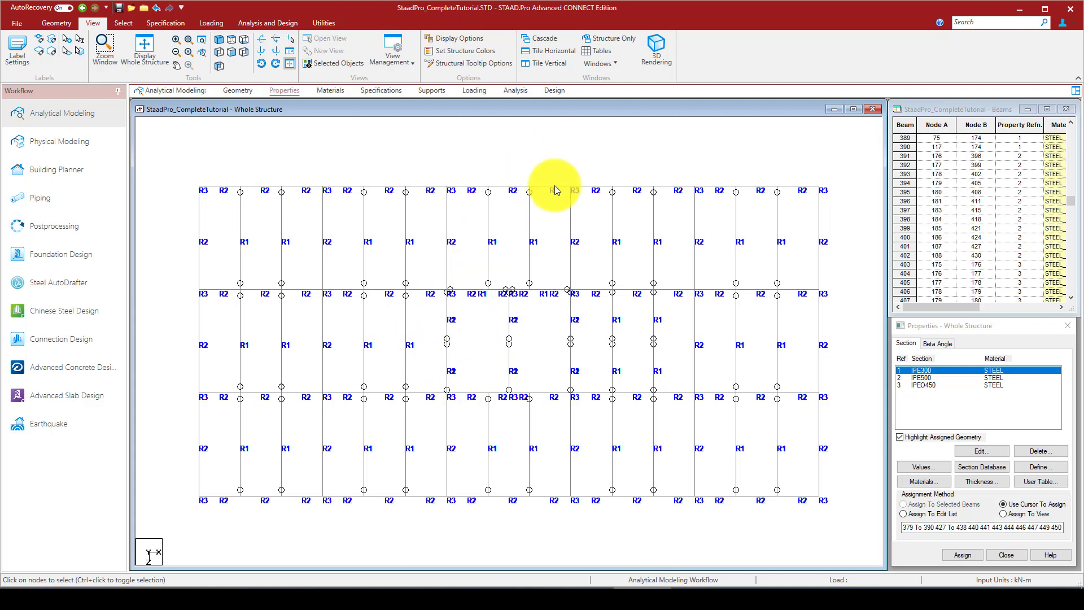
Step: Create a fixed support definition for the structure and make it the active support, with the frame shown in front elevation
{"action": "left_click", "coordinate": [429, 91]}
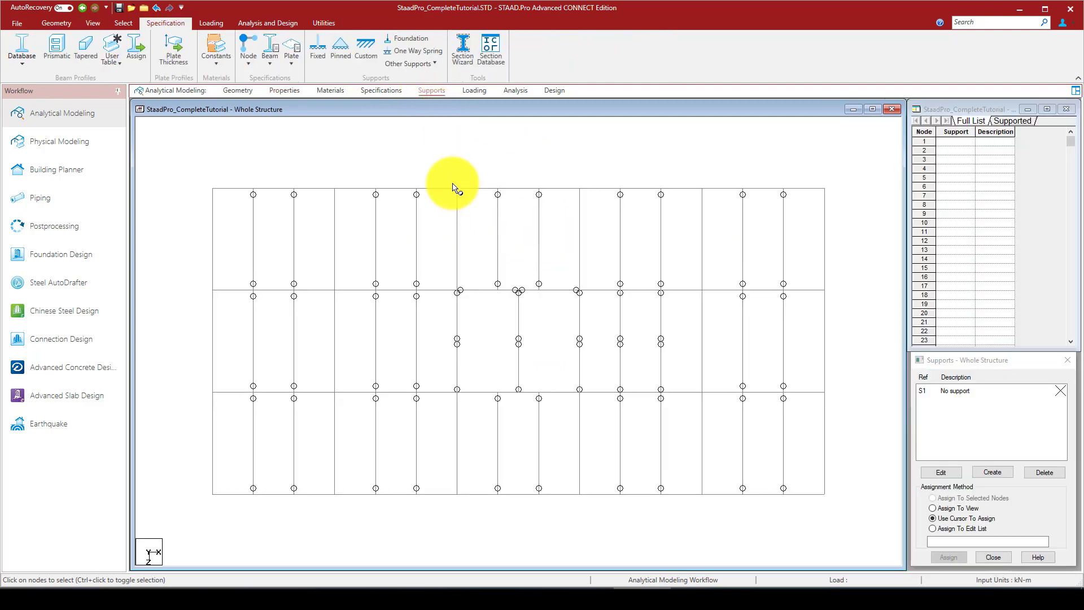
{"action": "left_click", "coordinate": [92, 23]}
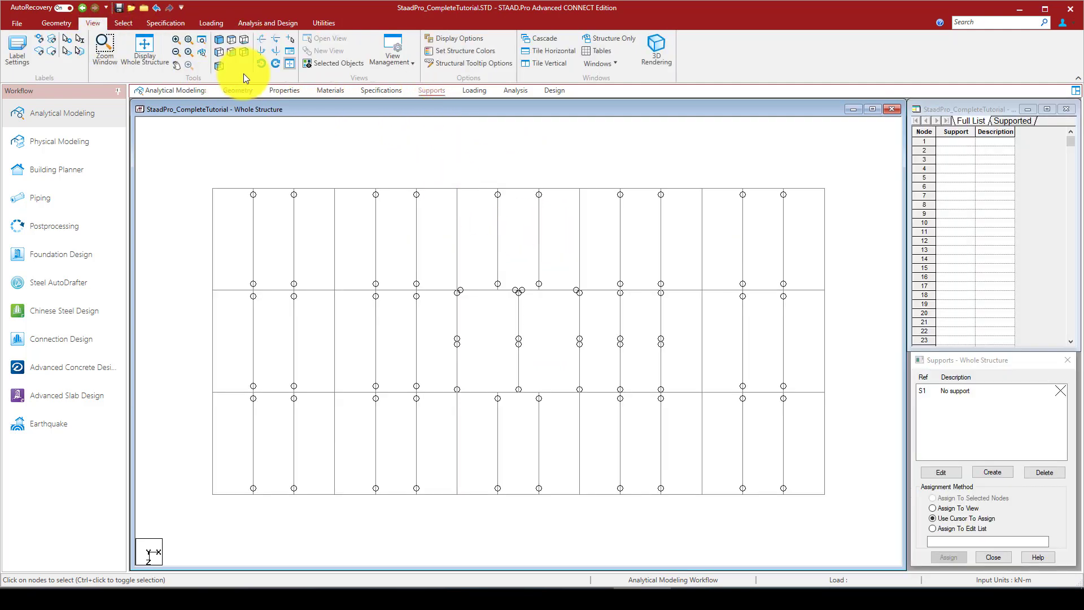
{"action": "left_click", "coordinate": [231, 51]}
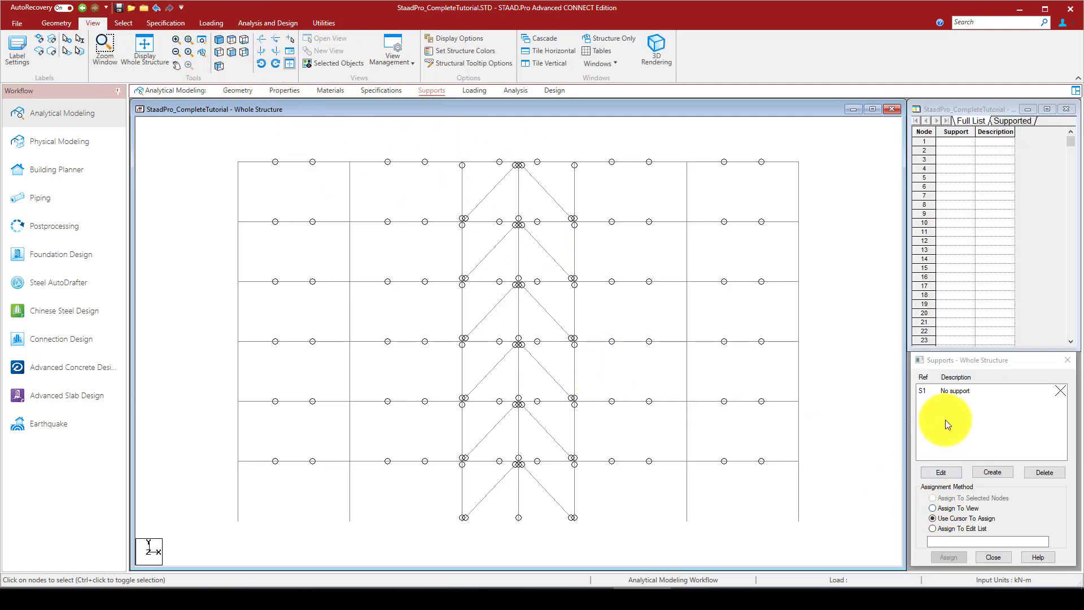
{"action": "left_click", "coordinate": [990, 472]}
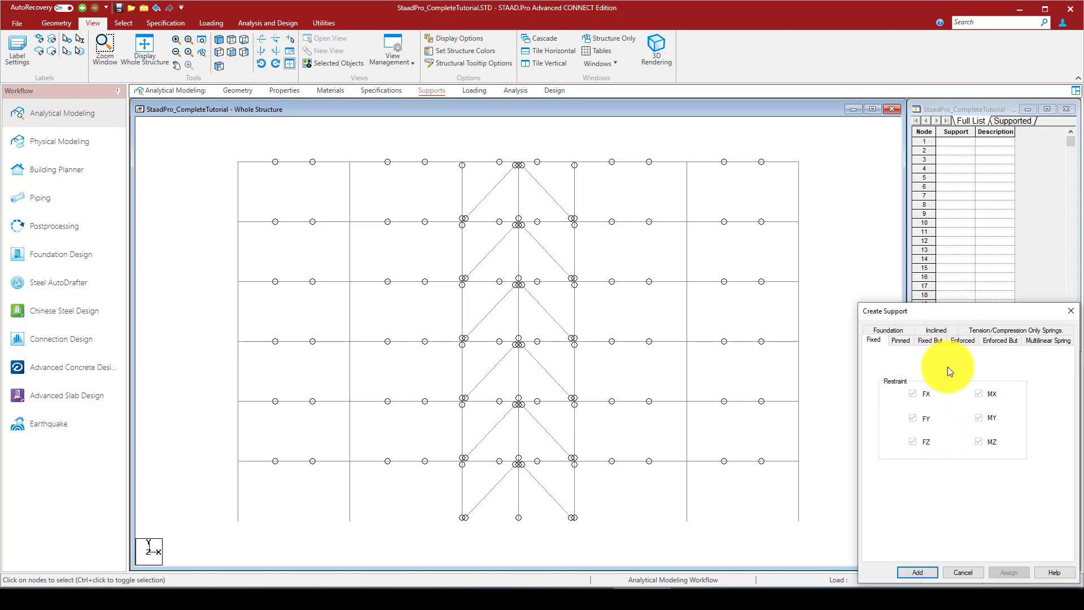
{"action": "left_click", "coordinate": [918, 572]}
{"action": "left_click", "coordinate": [954, 403]}
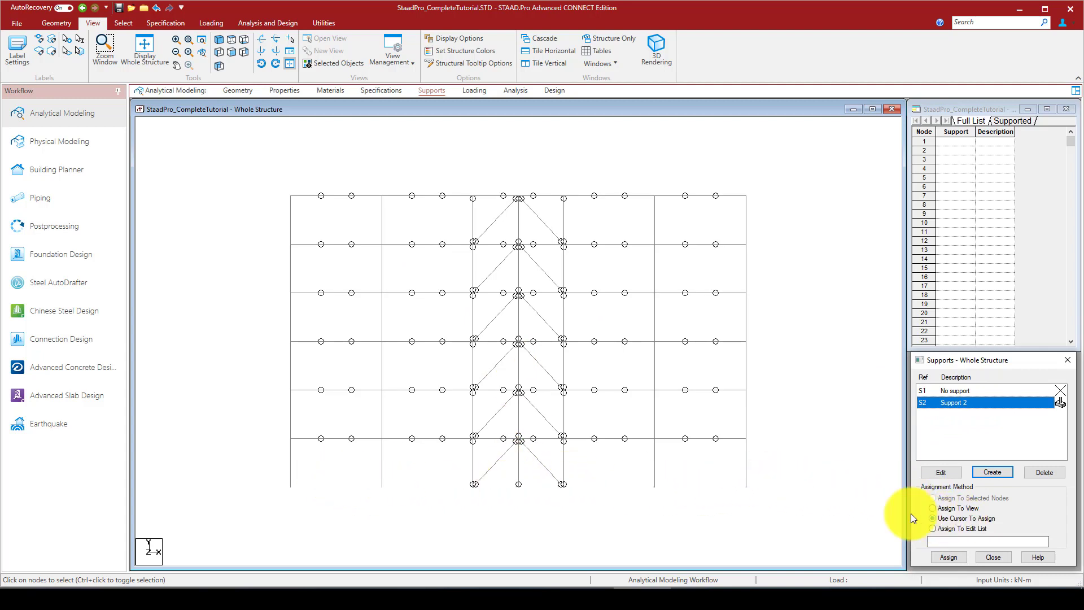
Step: Assign the fixed support to all column base nodes and show the structure in isometric view
{"action": "left_click_drag", "start_coordinate": [265, 480], "coordinate": [798, 493]}
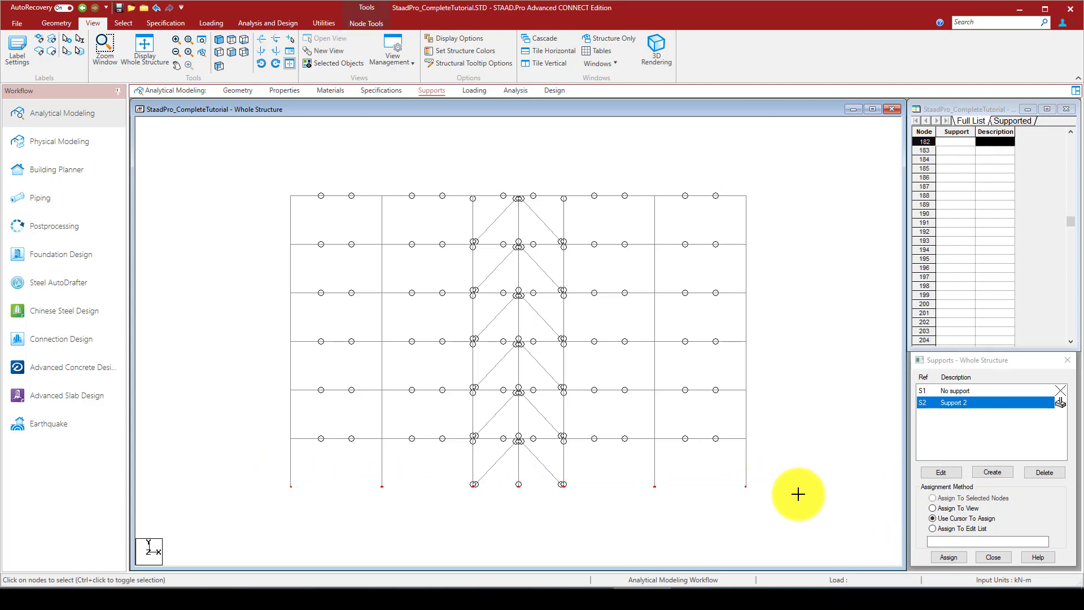
{"action": "left_click", "coordinate": [947, 557]}
{"action": "left_click", "coordinate": [999, 492]}
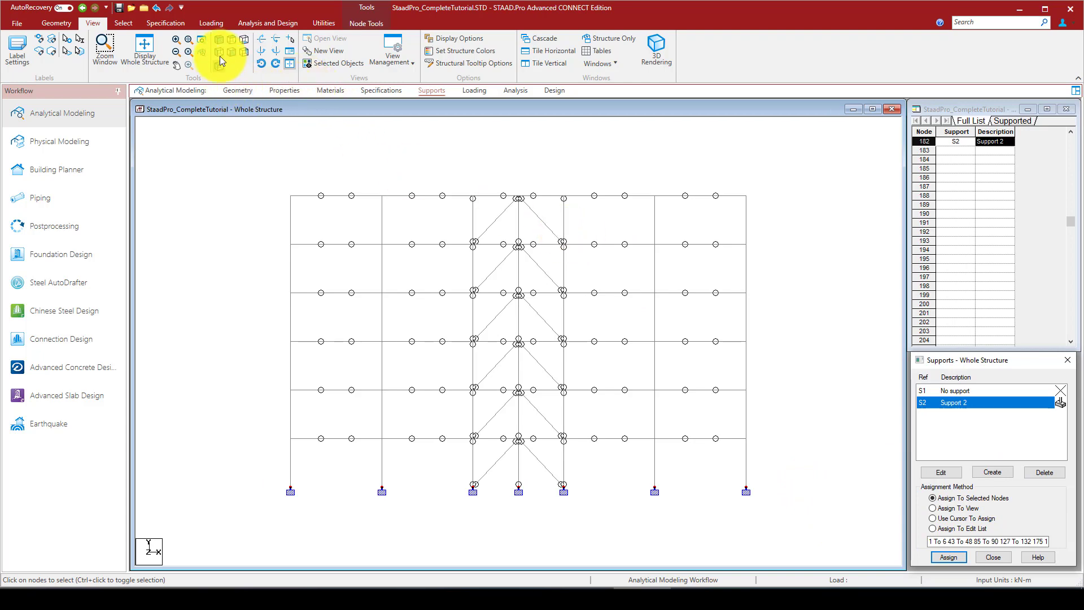
{"action": "left_click", "coordinate": [219, 40]}
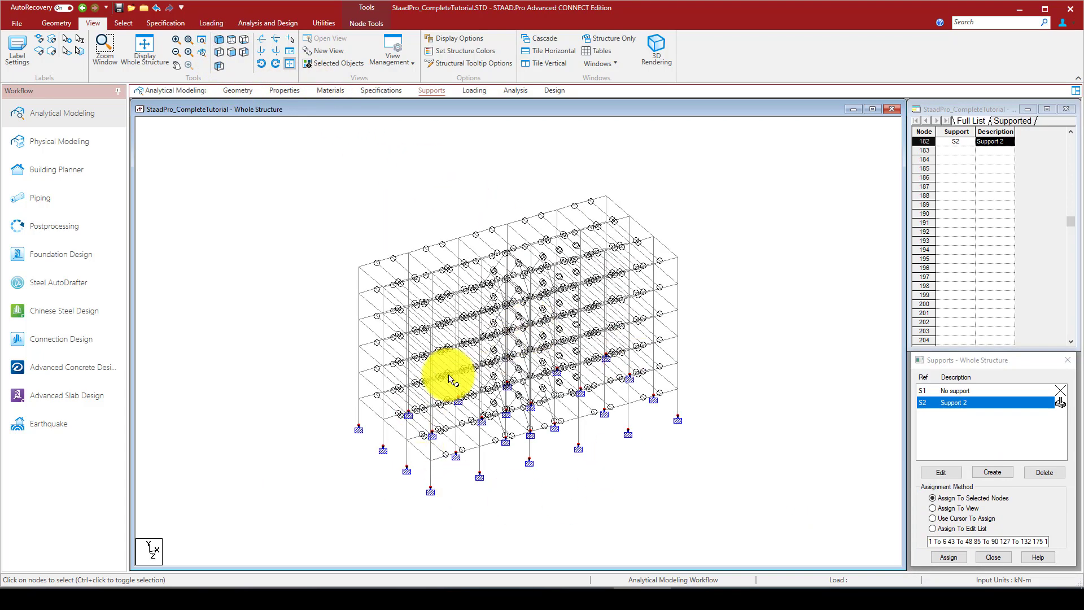
Step: Add reference load definition 1 with loading type Dead and title DL
{"action": "left_click", "coordinate": [480, 89]}
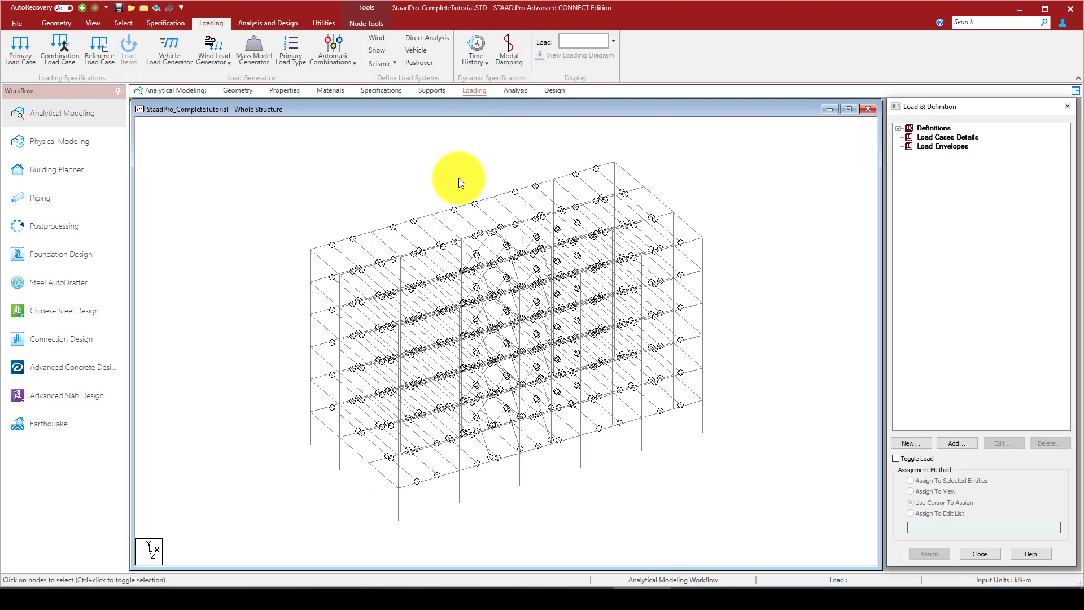
{"action": "left_click", "coordinate": [897, 128]}
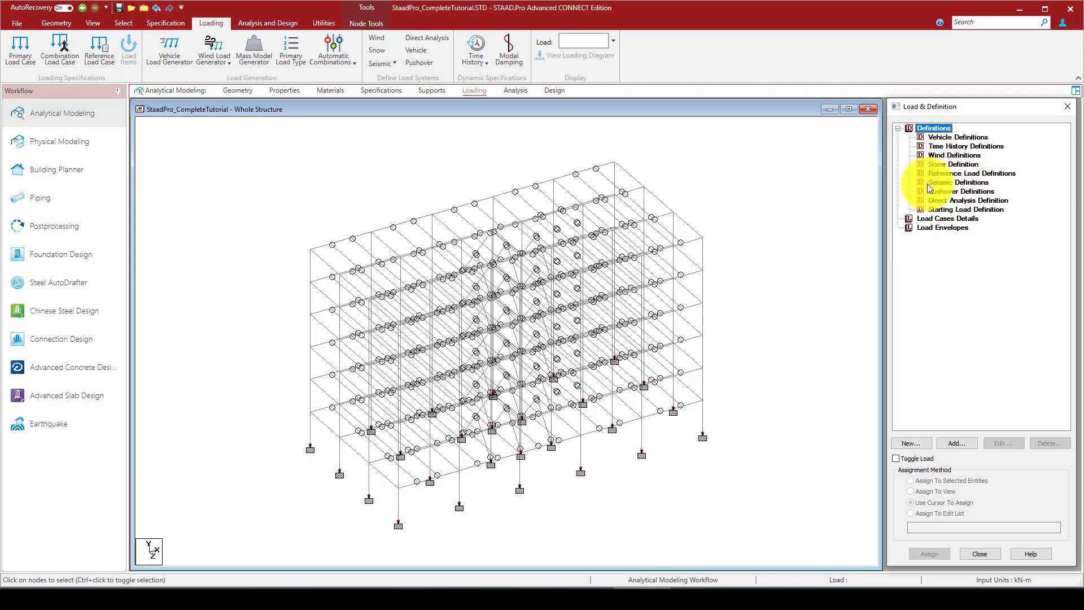
{"action": "left_click", "coordinate": [948, 174]}
{"action": "left_click", "coordinate": [958, 443]}
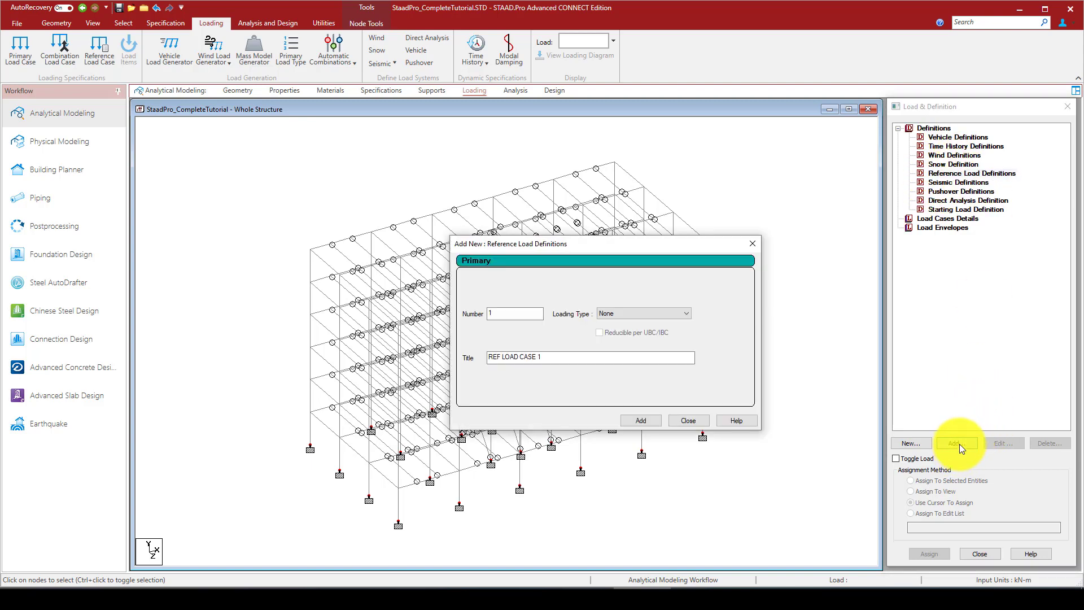
{"action": "left_click_drag", "start_coordinate": [563, 358], "coordinate": [460, 353]}
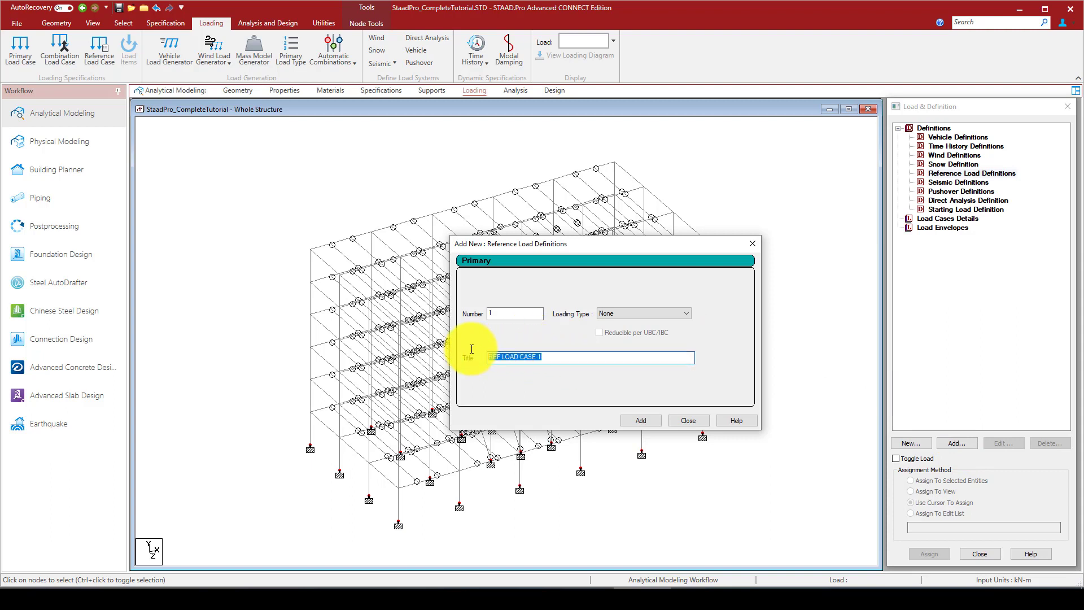
{"action": "left_click", "coordinate": [666, 312]}
{"action": "left_click", "coordinate": [632, 323]}
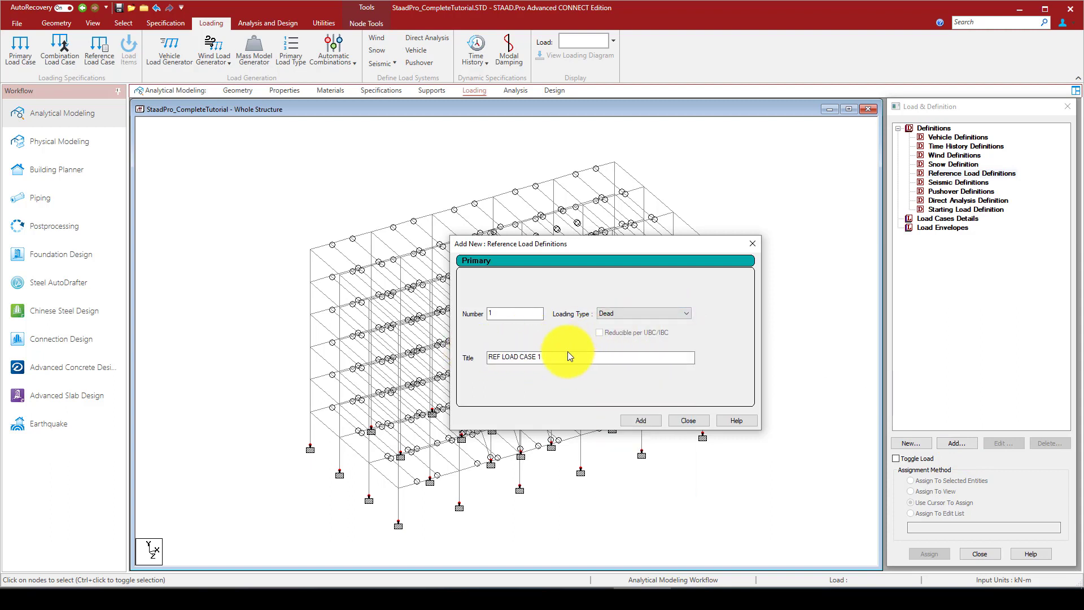
{"action": "left_click_drag", "start_coordinate": [568, 356], "coordinate": [480, 359]}
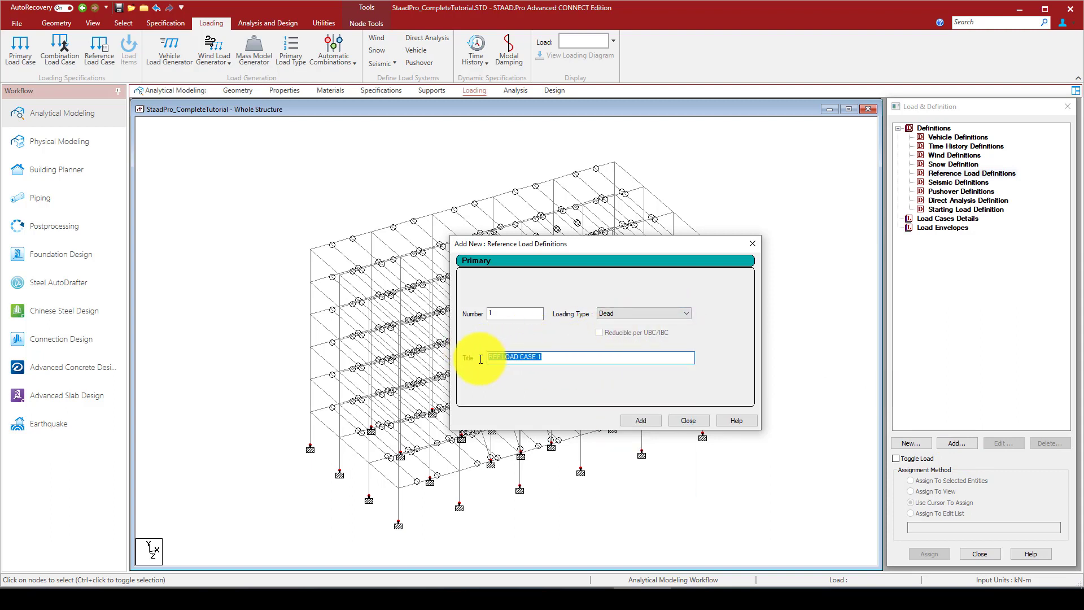
{"action": "type", "text": "DL"}
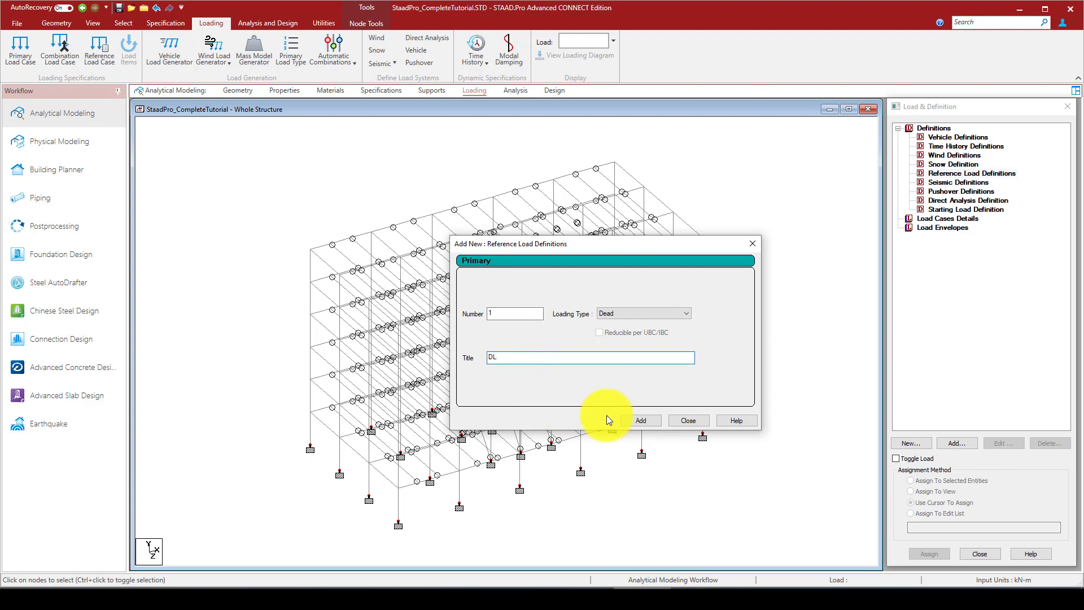
{"action": "left_click", "coordinate": [640, 420]}
Step: Add reference load definition 2 with loading type Live and title LL
{"action": "left_click", "coordinate": [636, 312]}
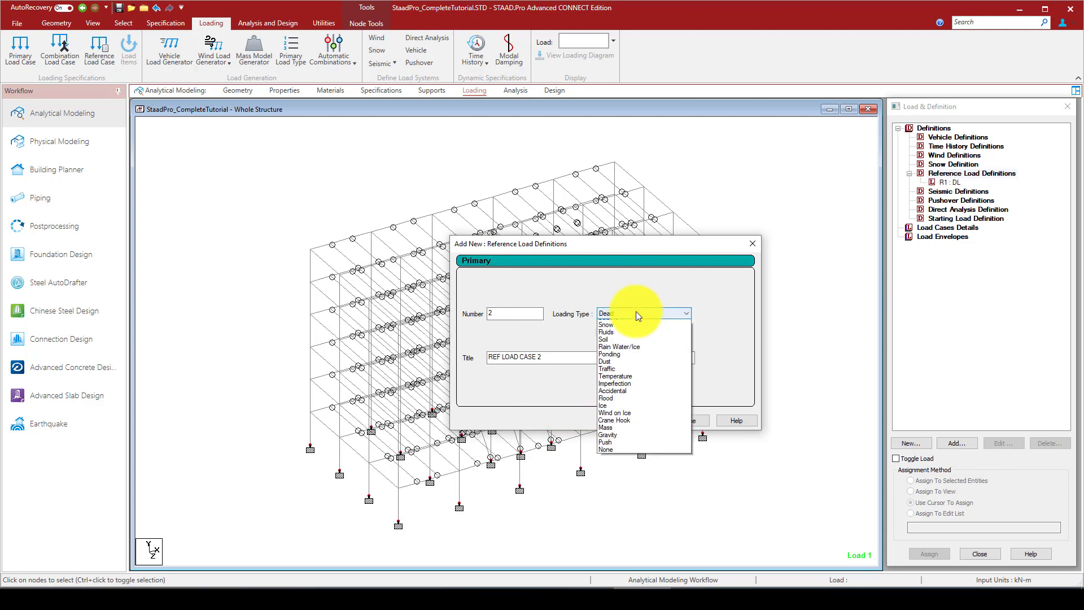
{"action": "left_click", "coordinate": [627, 330]}
{"action": "left_click_drag", "start_coordinate": [551, 358], "coordinate": [478, 357]}
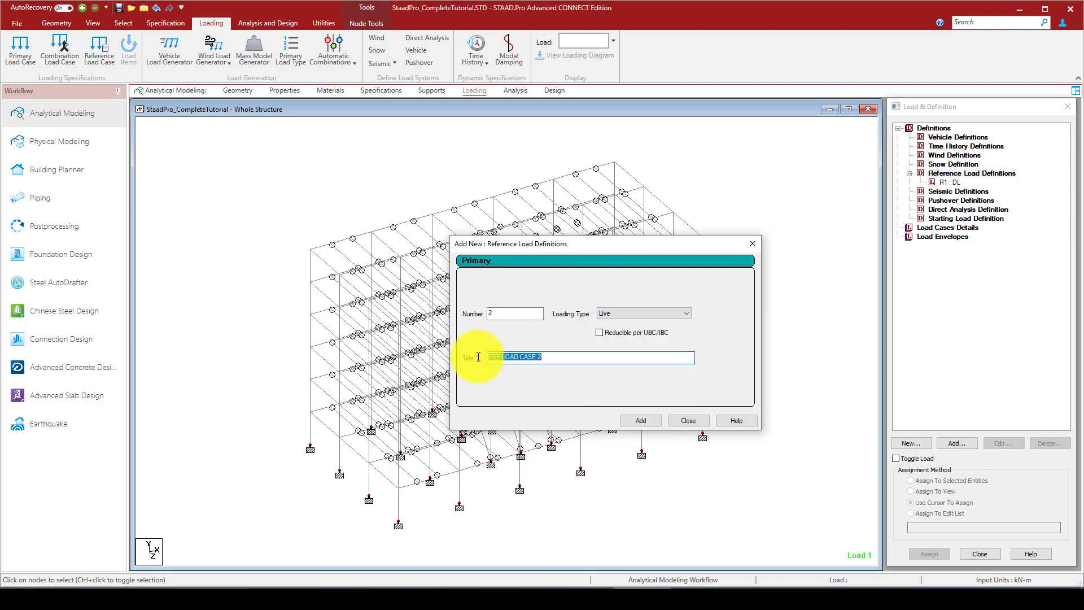
{"action": "key", "text": "BackSpace"}
{"action": "type", "text": "LL"}
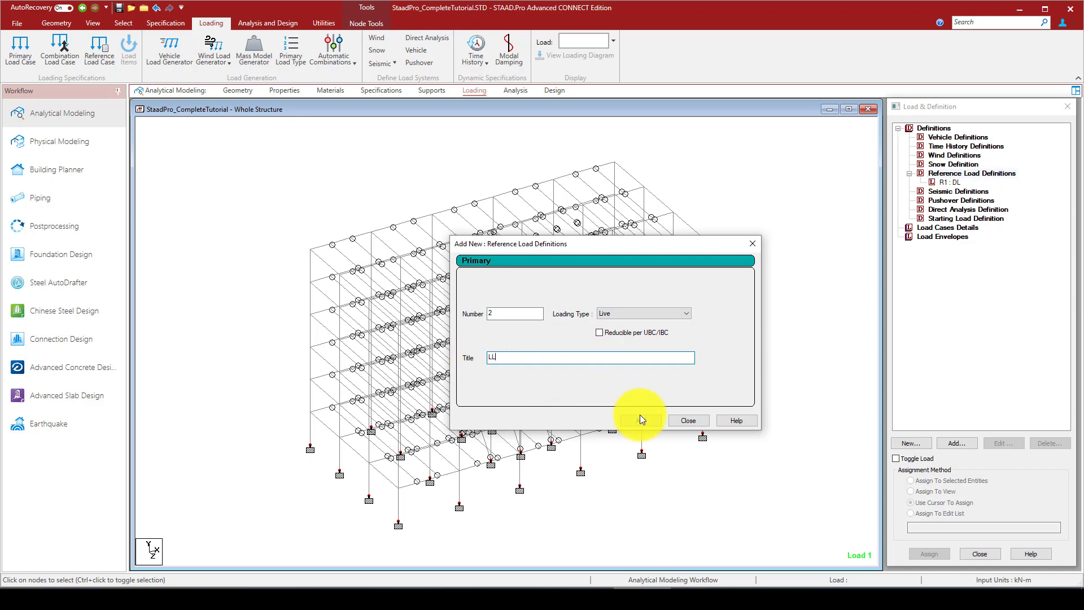
{"action": "left_click", "coordinate": [641, 420]}
{"action": "left_click", "coordinate": [690, 420]}
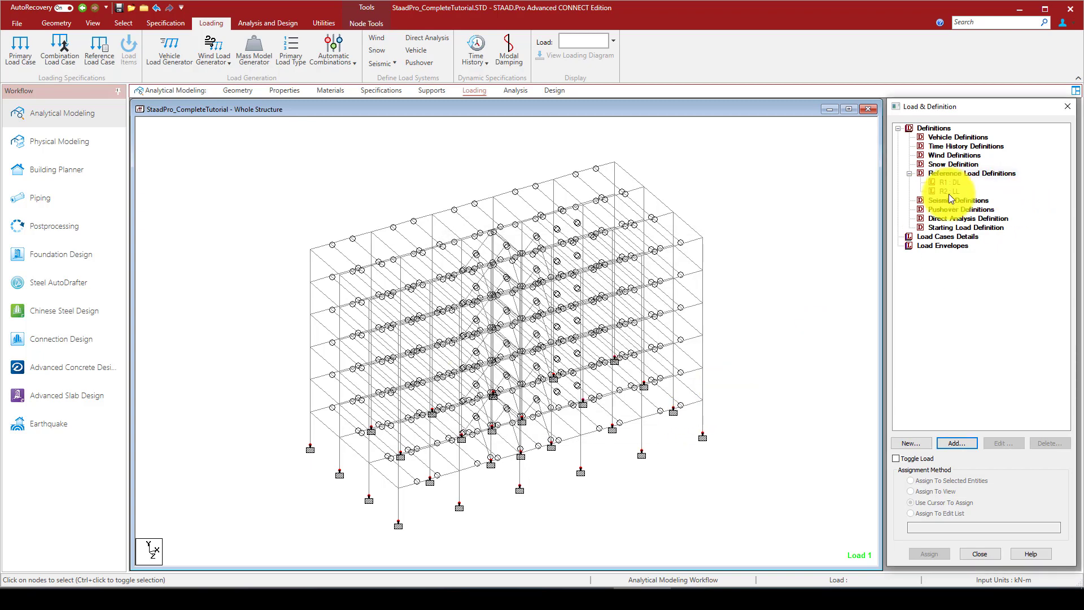
Step: Add a self-weight load in the Y direction with factor -1 to the DL reference load
{"action": "left_click", "coordinate": [960, 443]}
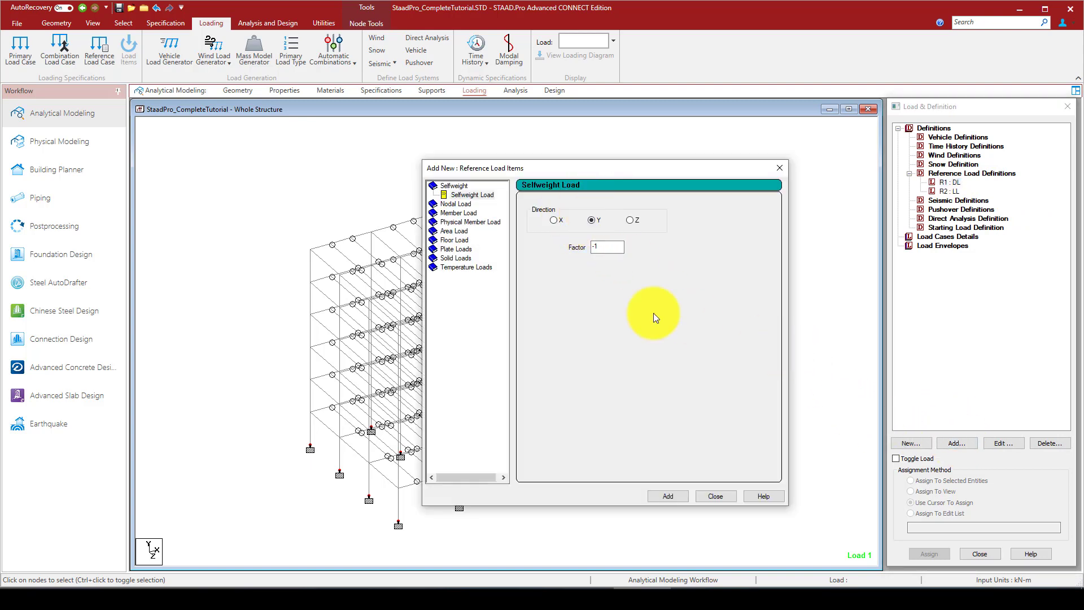
{"action": "left_click", "coordinate": [668, 496]}
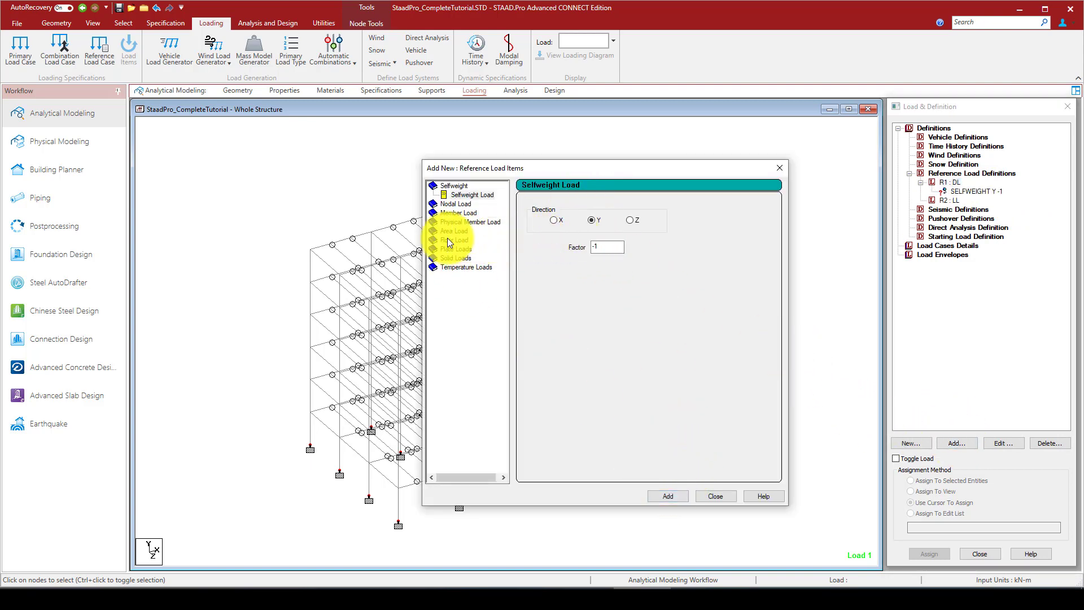
Step: Add a Global Y floor load of -1.2 kN/m2 over the Y range 0 to 19.2 m to the DL reference load
{"action": "left_click", "coordinate": [449, 231]}
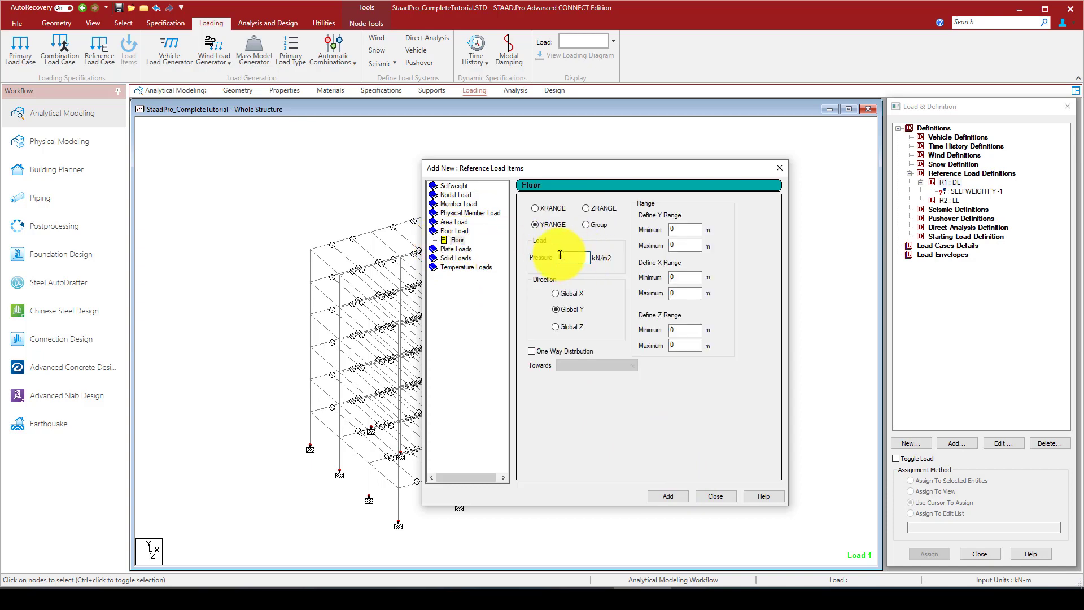
{"action": "left_click", "coordinate": [351, 586]}
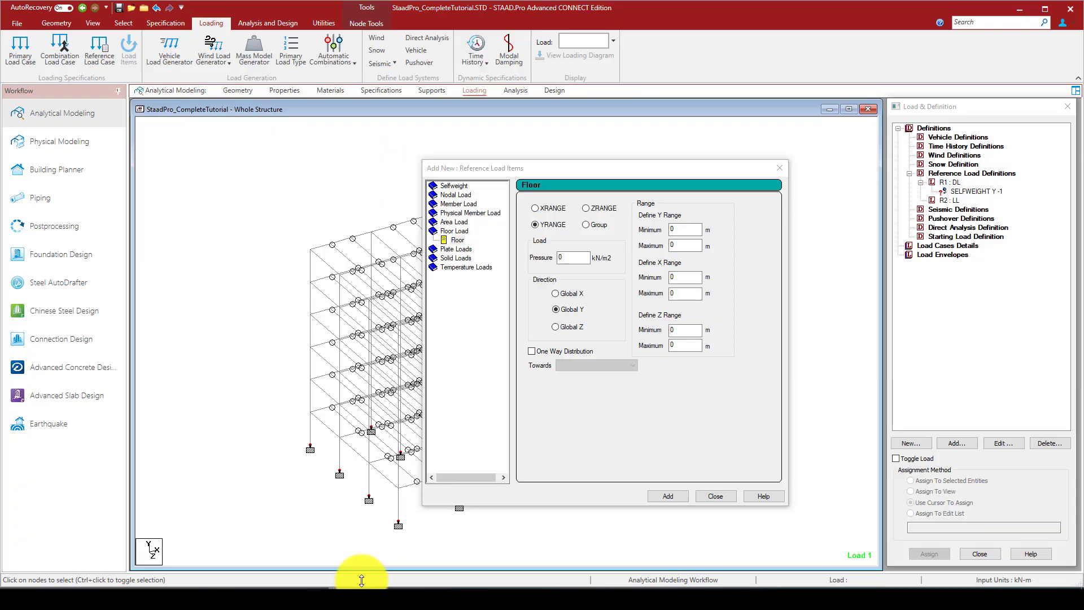
{"action": "left_click", "coordinate": [358, 584]}
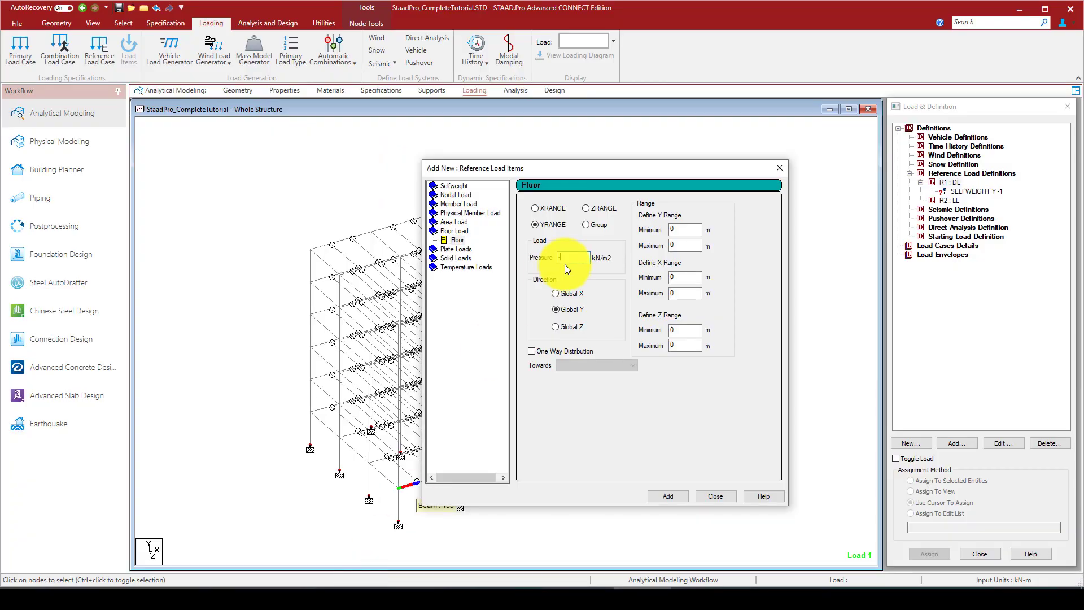
{"action": "type", "text": "-1.2"}
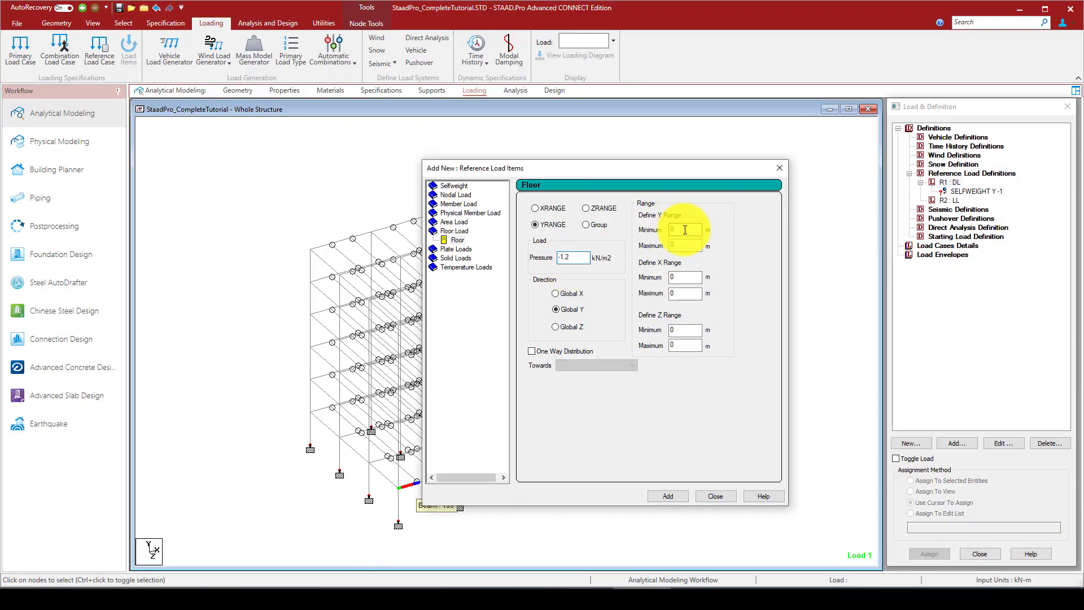
{"action": "left_click", "coordinate": [670, 245]}
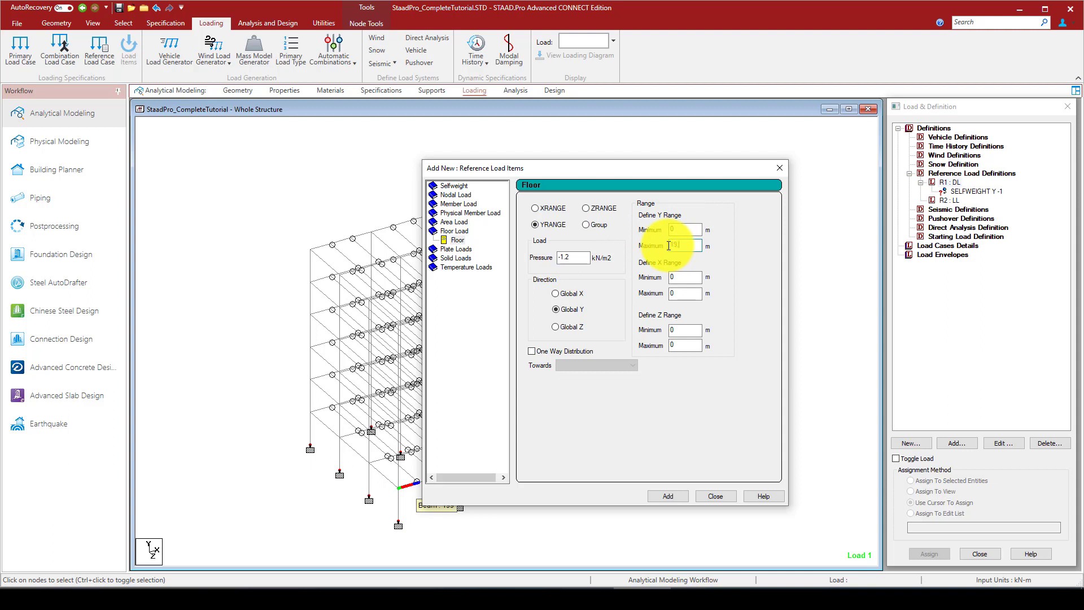
{"action": "left_click", "coordinate": [678, 496]}
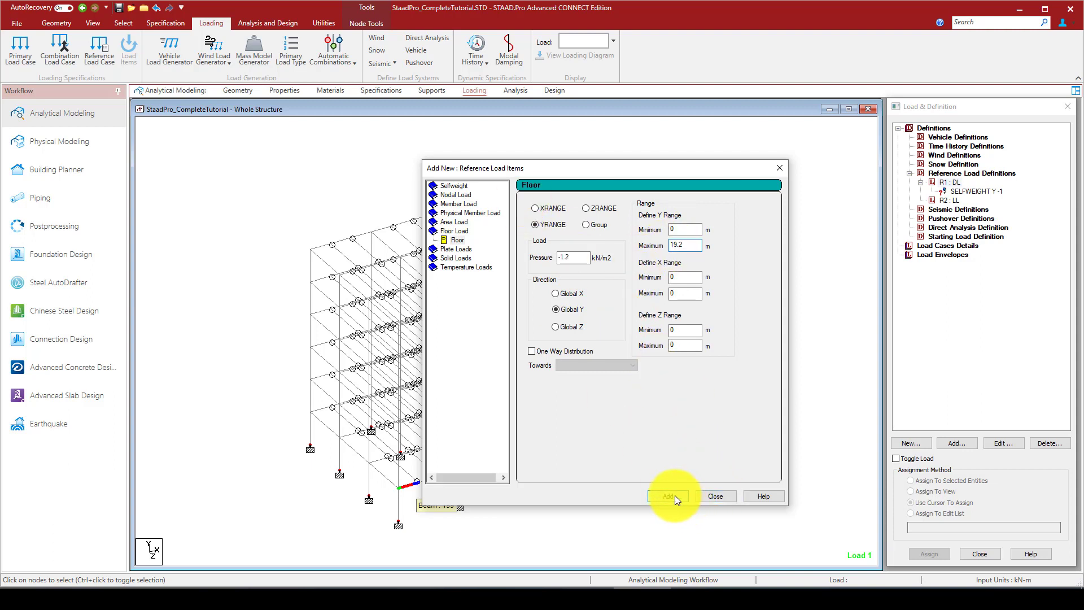
{"action": "left_click", "coordinate": [779, 167]}
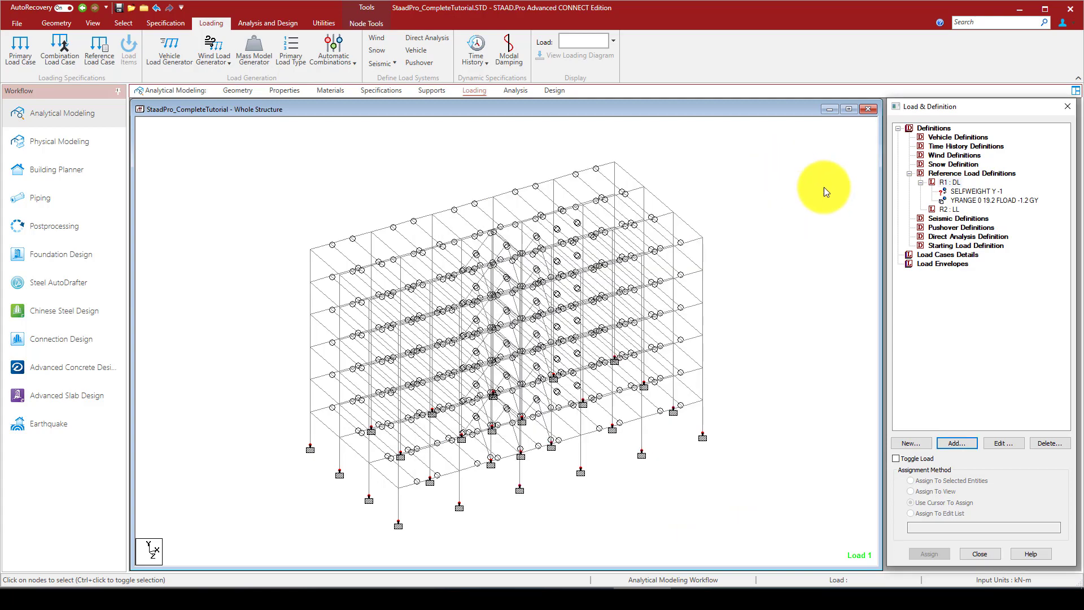
{"action": "left_click", "coordinate": [967, 202]}
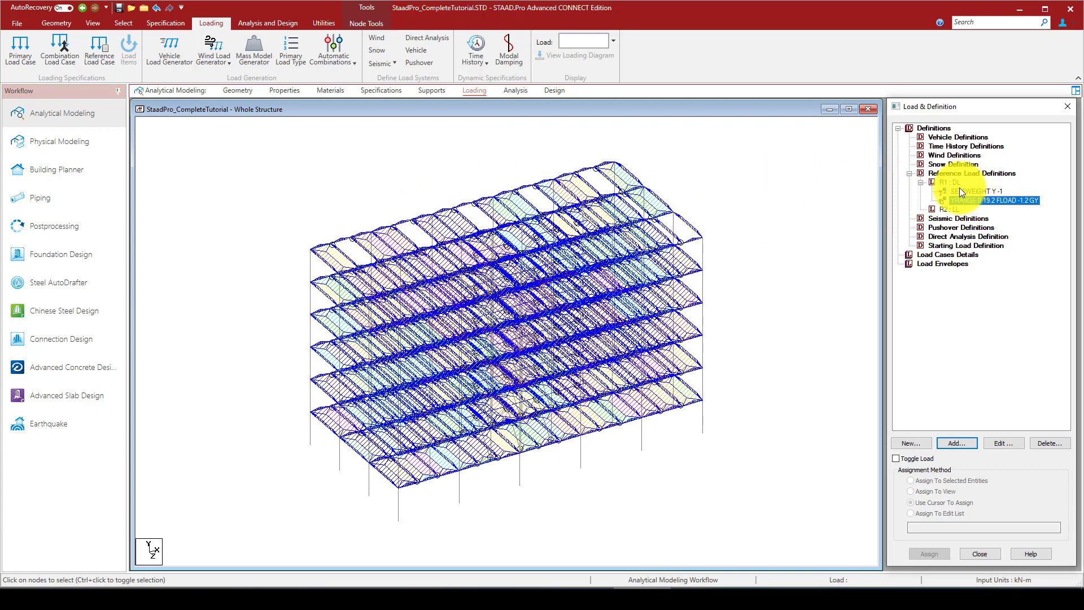
Step: Assign the DL self-weight load to all members in the view
{"action": "left_click", "coordinate": [959, 191]}
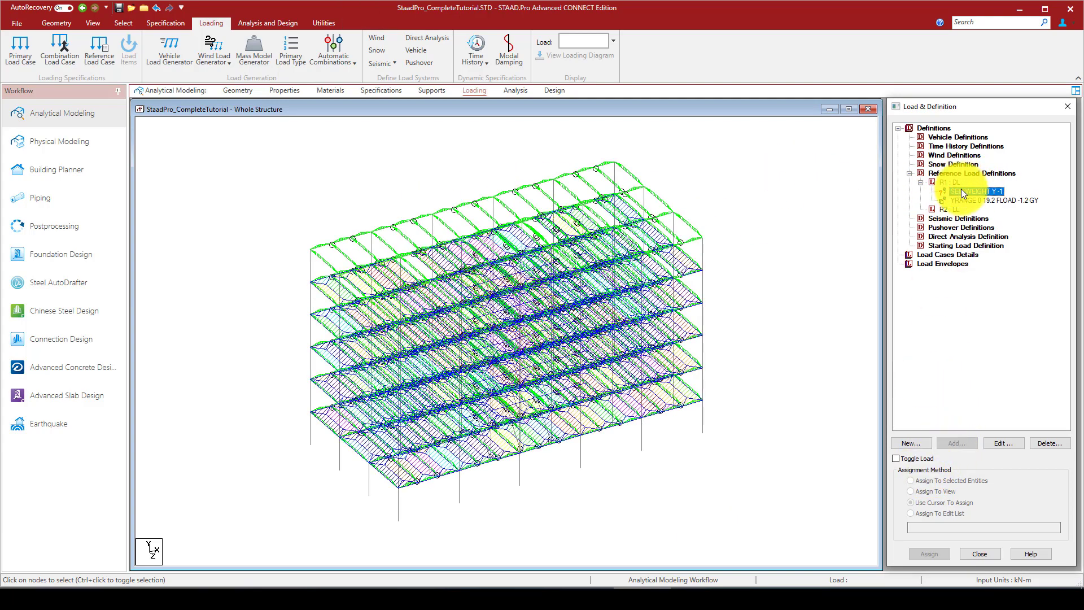
{"action": "left_click", "coordinate": [911, 491]}
{"action": "left_click", "coordinate": [928, 554]}
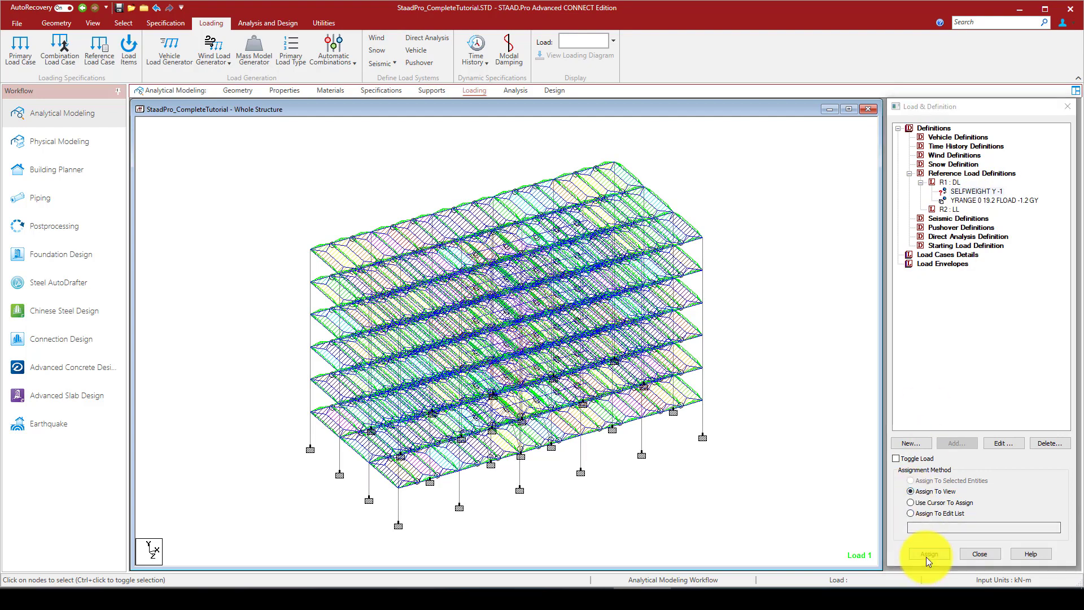
{"action": "left_click", "coordinate": [988, 362]}
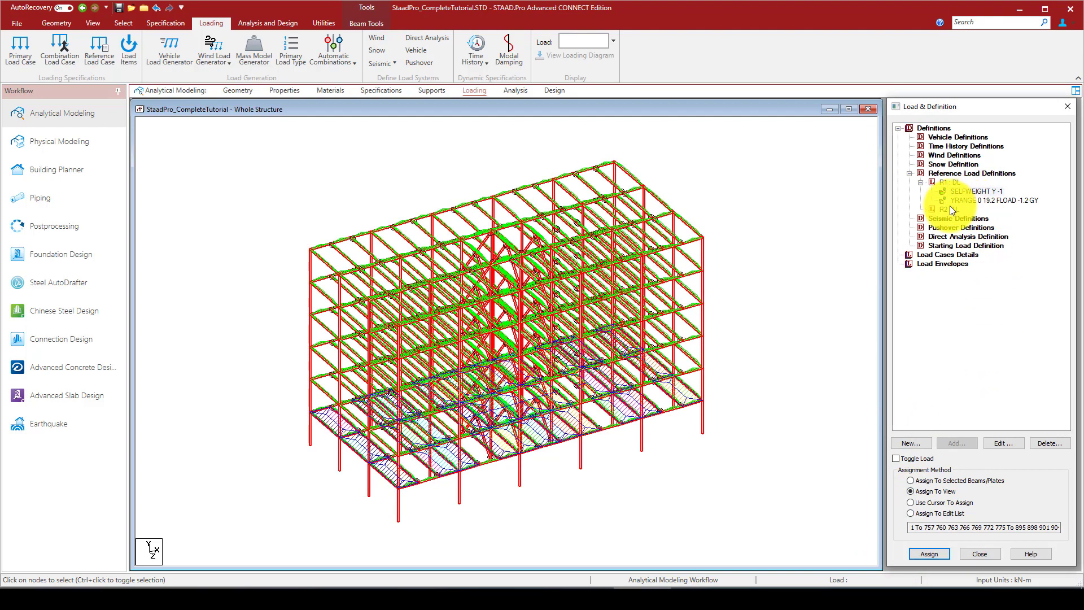
Step: Add a Global Y floor load of -2.5 kN/m2 over the Y range 0 to 19.2 m to the LL reference load
{"action": "left_click", "coordinate": [949, 210]}
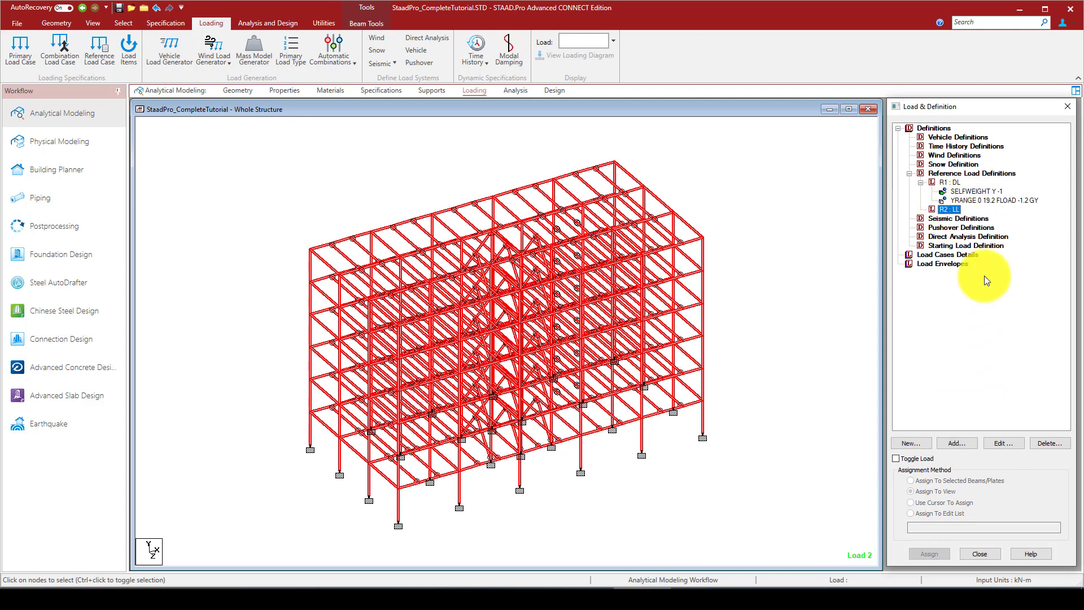
{"action": "left_click", "coordinate": [964, 443]}
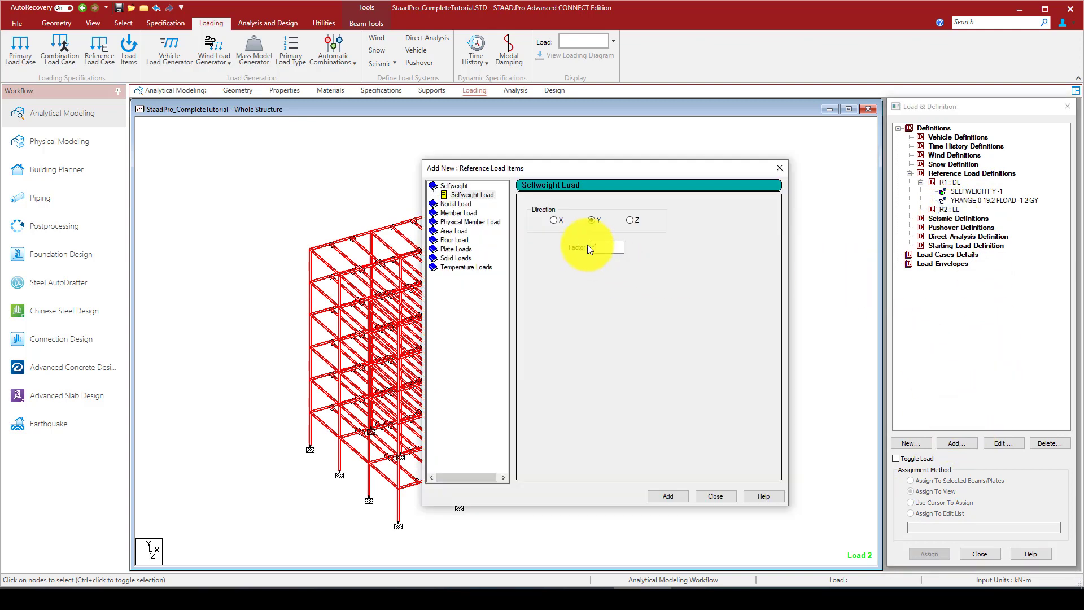
{"action": "left_click", "coordinate": [449, 242]}
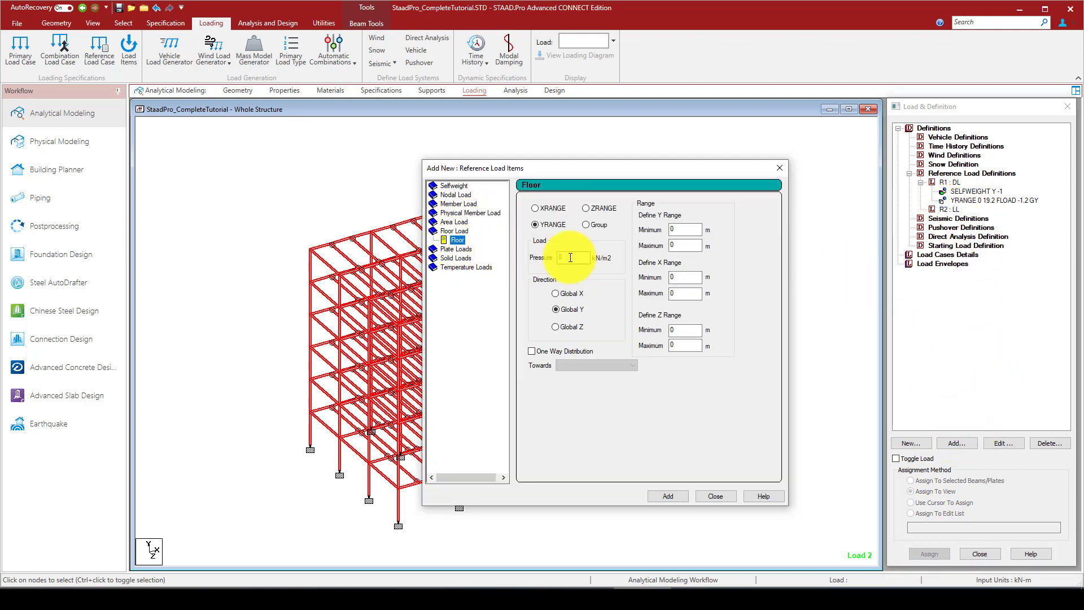
{"action": "type", "text": "-"}
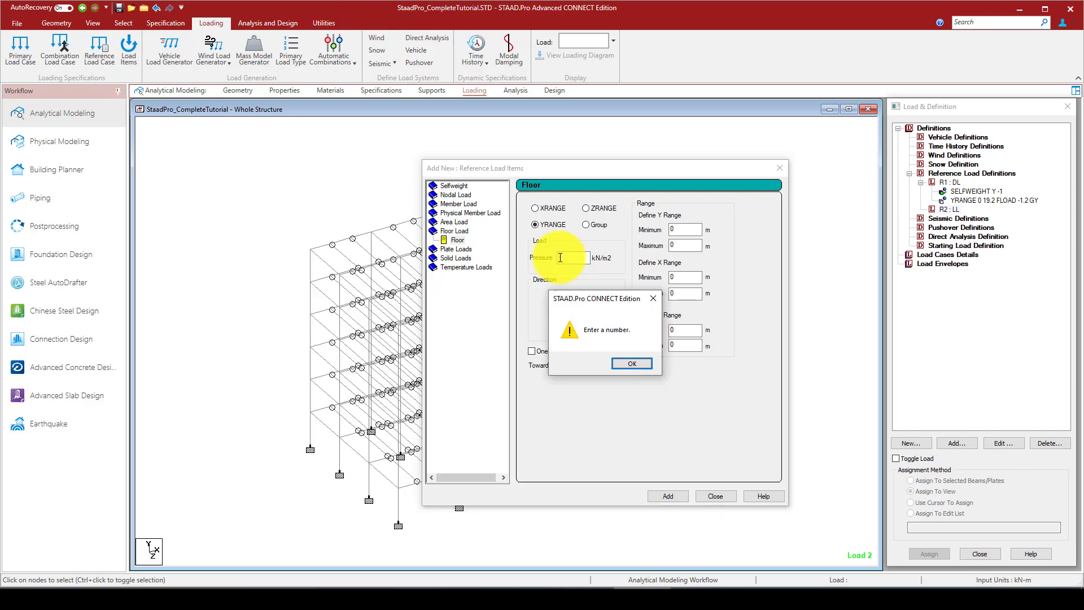
{"action": "key", "text": "Return"}
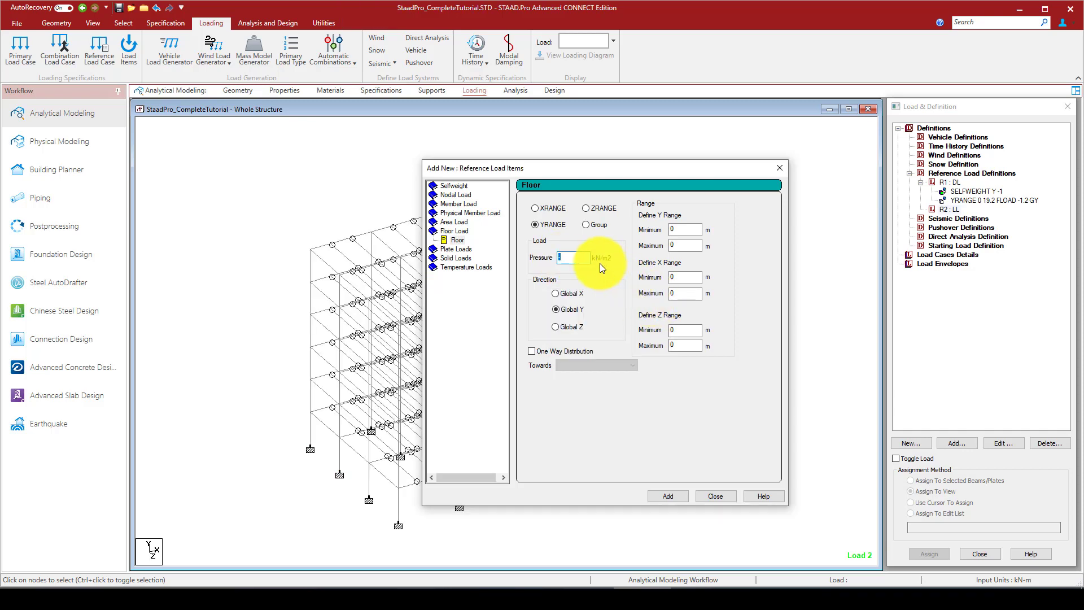
{"action": "left_click", "coordinate": [671, 244]}
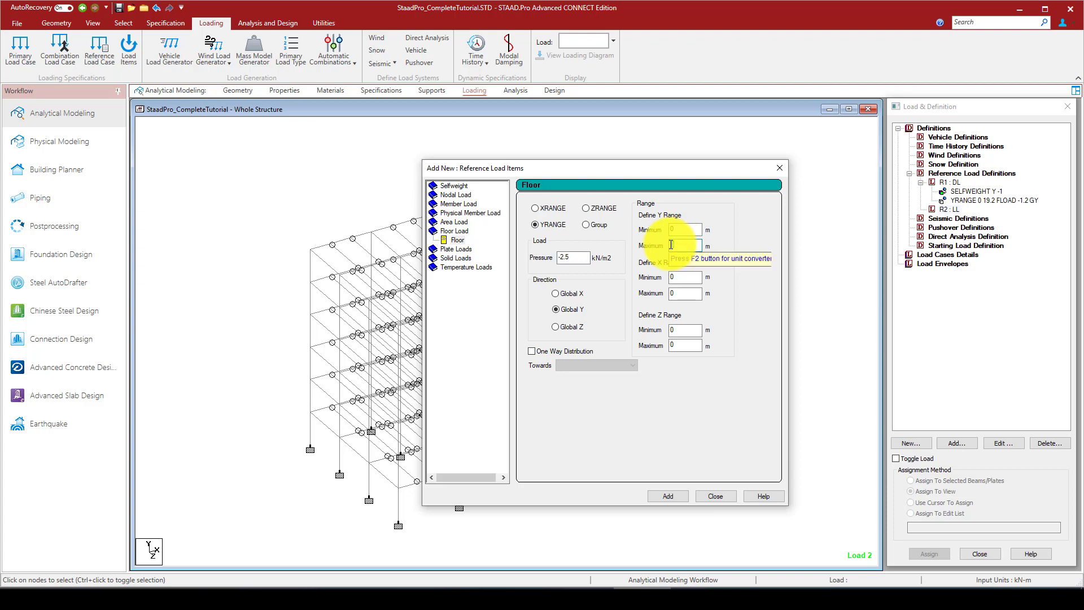
{"action": "type", "text": "19.2"}
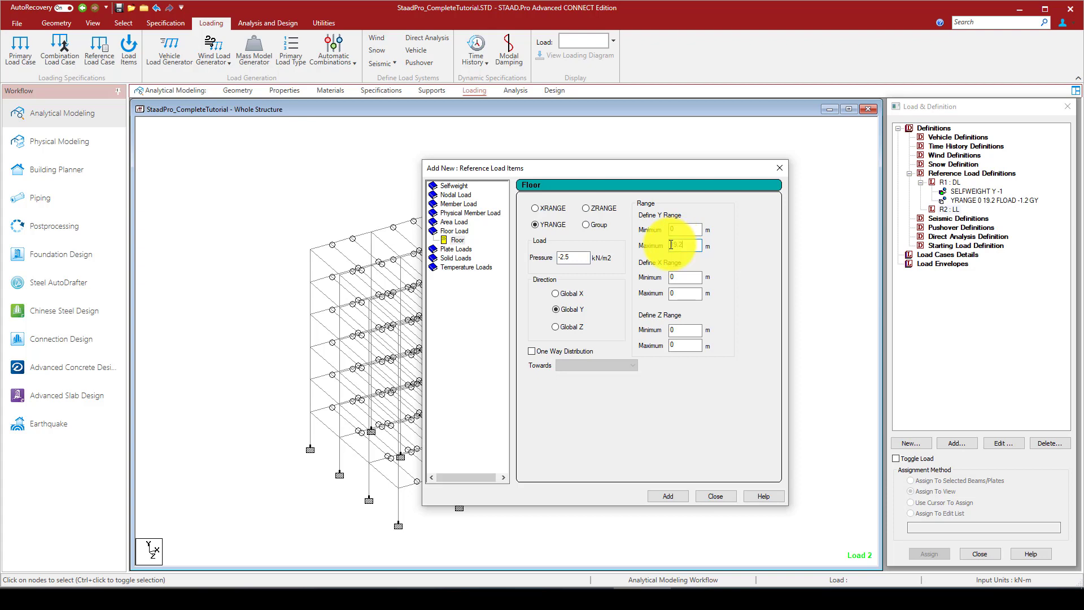
{"action": "left_click", "coordinate": [669, 496]}
{"action": "left_click", "coordinate": [718, 496]}
{"action": "left_click", "coordinate": [993, 218]}
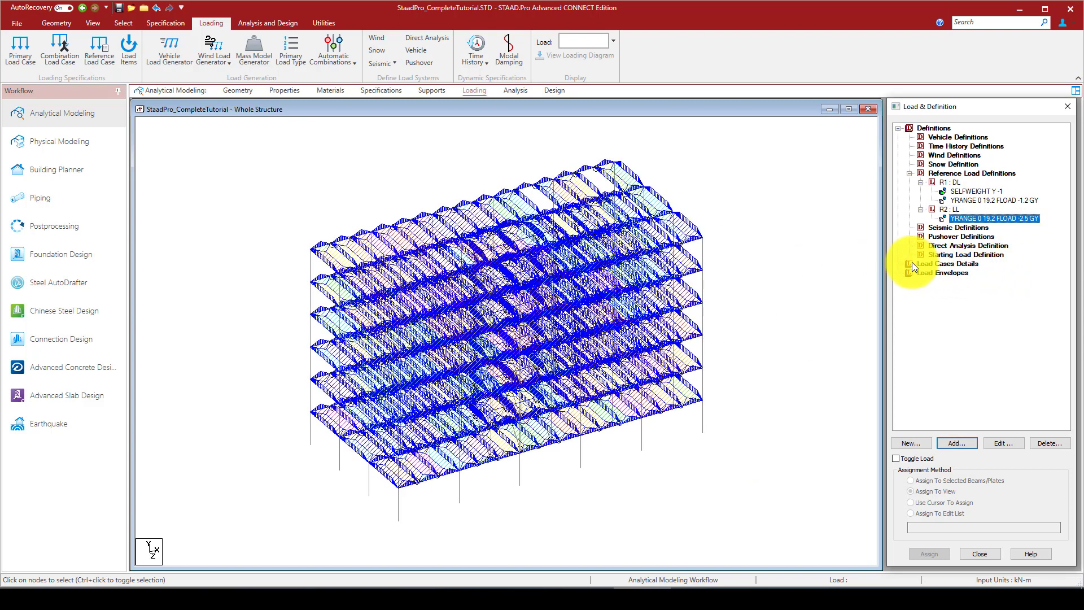
Step: Start a new seismic definition and set its code type to IBC 2018 ASCE 7-16
{"action": "left_click", "coordinate": [946, 228]}
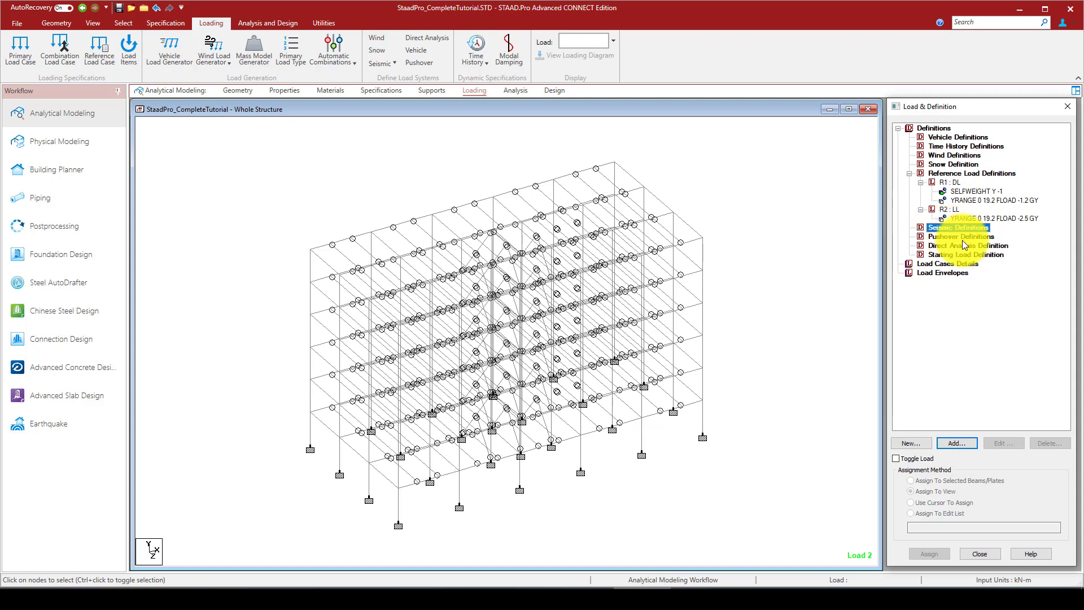
{"action": "left_click", "coordinate": [963, 442]}
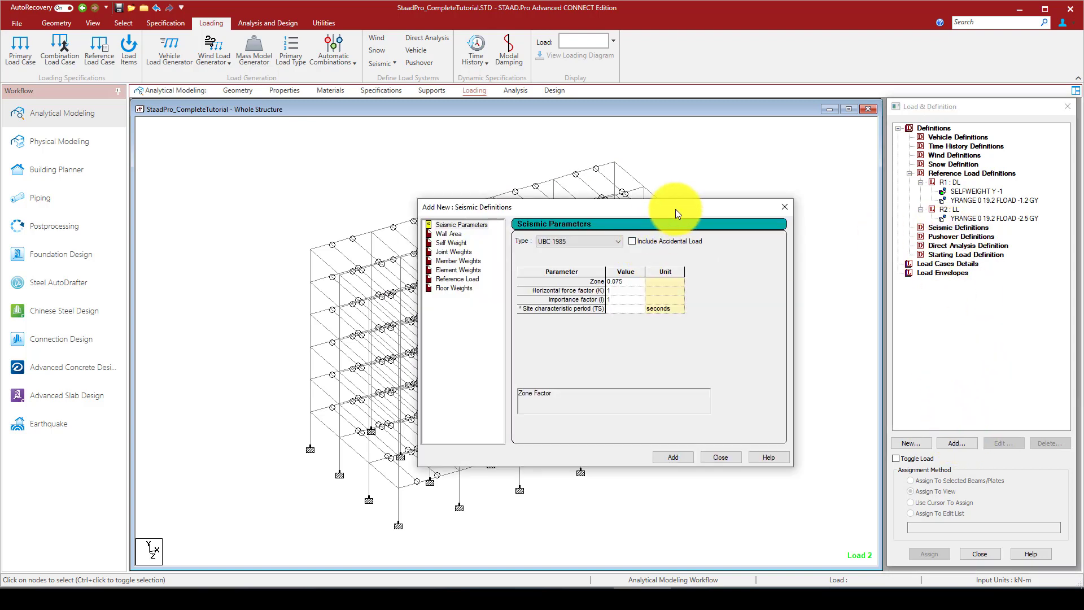
{"action": "left_click_drag", "start_coordinate": [675, 209], "coordinate": [645, 201]}
{"action": "left_click", "coordinate": [576, 223]}
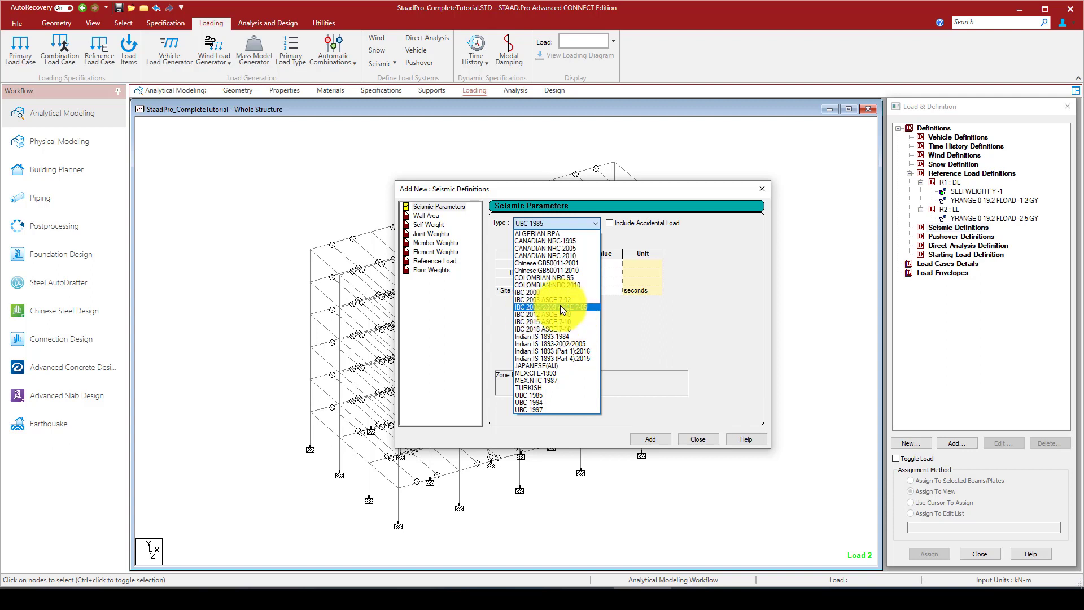
{"action": "left_click", "coordinate": [558, 329]}
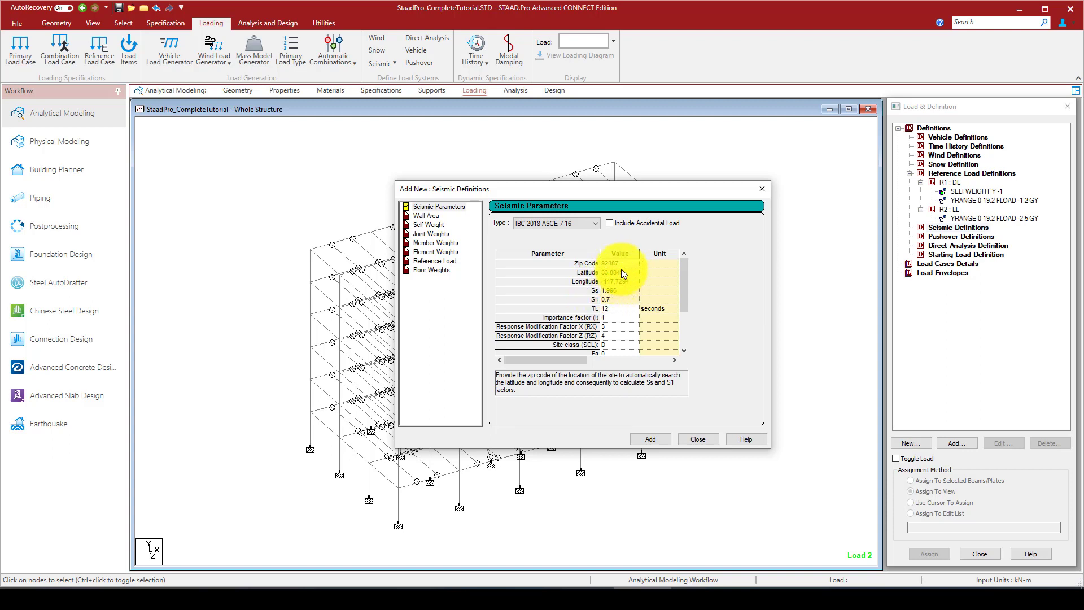
Step: Clear the zip code and latitude values from the seismic parameters
{"action": "left_click", "coordinate": [593, 263]}
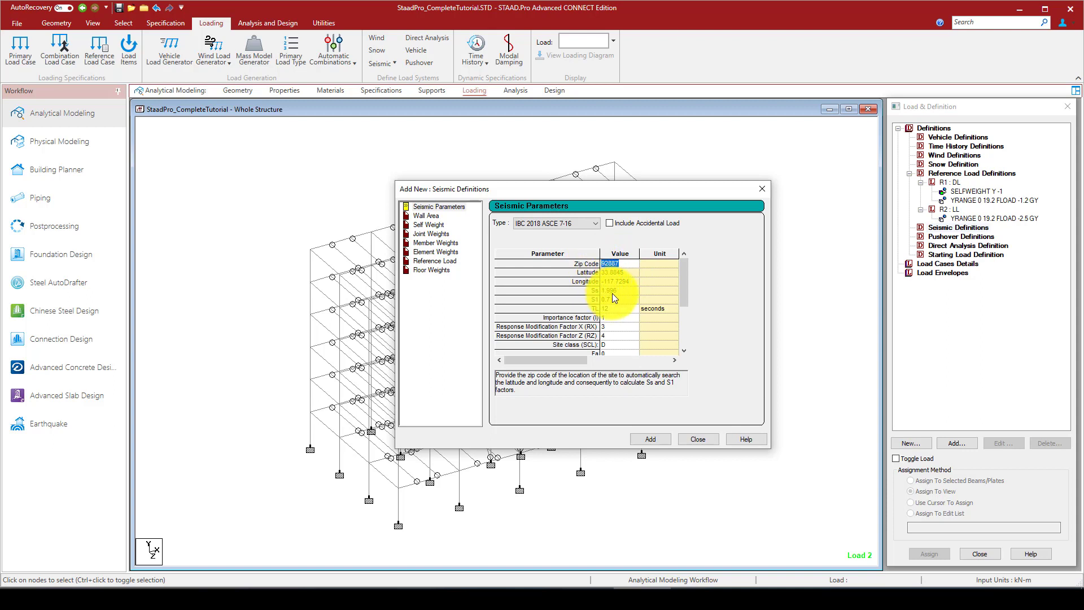
{"action": "left_click", "coordinate": [601, 290]}
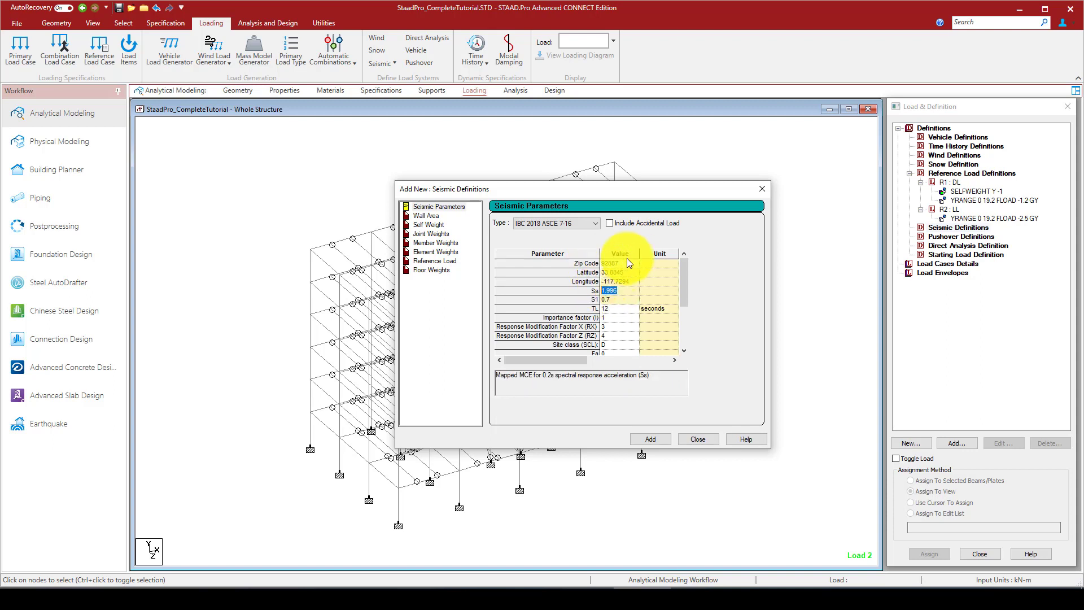
{"action": "left_click", "coordinate": [598, 263]}
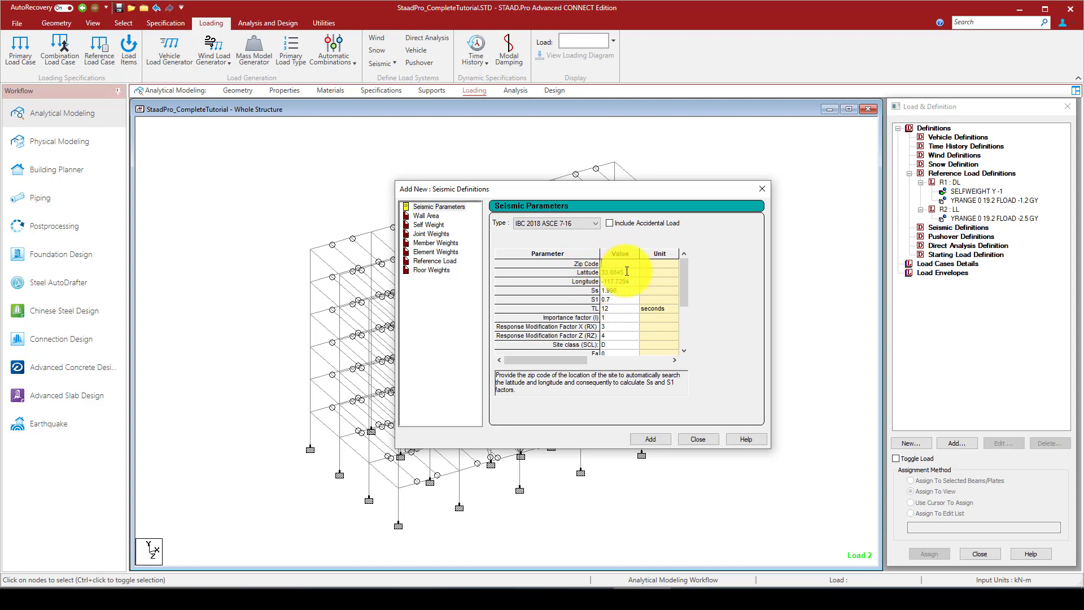
{"action": "left_click", "coordinate": [620, 272]}
{"action": "left_click_drag", "start_coordinate": [621, 274], "coordinate": [598, 274]}
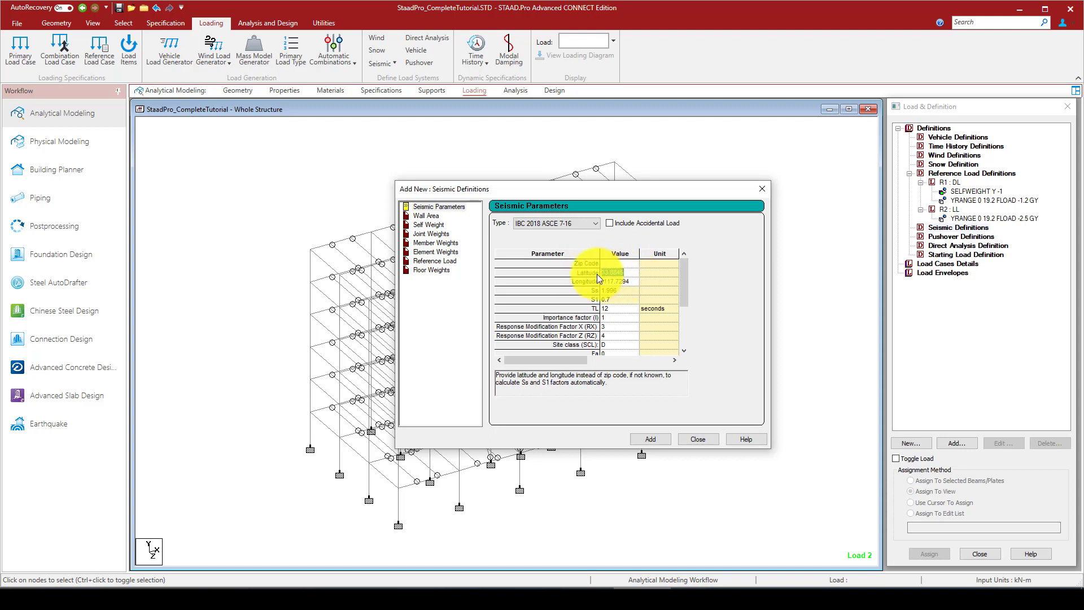
Step: Set the mapped spectral accelerations Ss to 1.2 and S1 to 0.82
{"action": "left_click", "coordinate": [617, 291]}
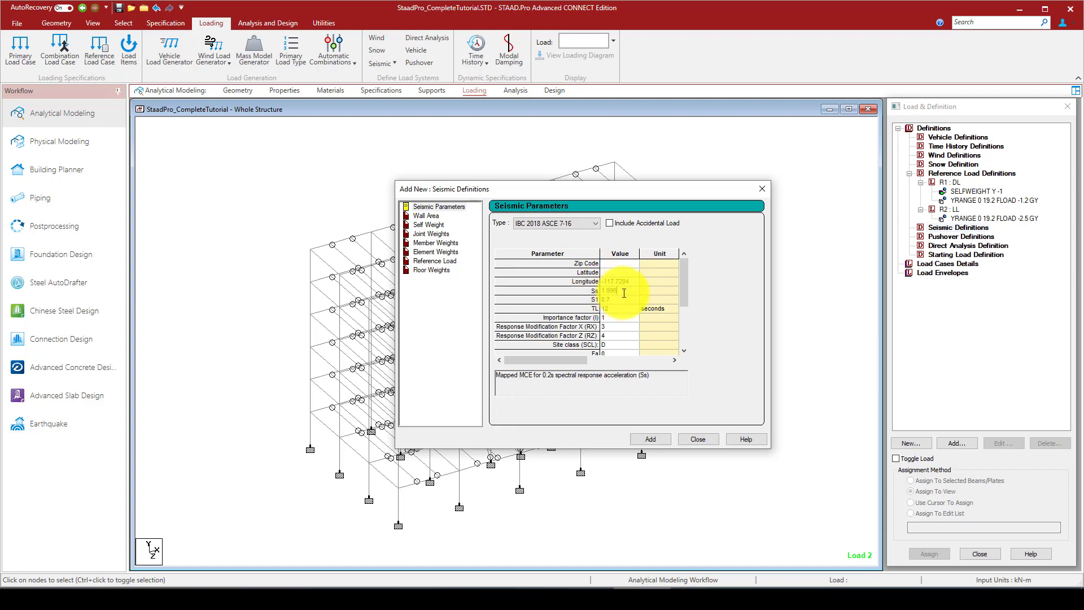
{"action": "left_click_drag", "start_coordinate": [618, 291], "coordinate": [603, 291]}
{"action": "type", "text": "1.2"}
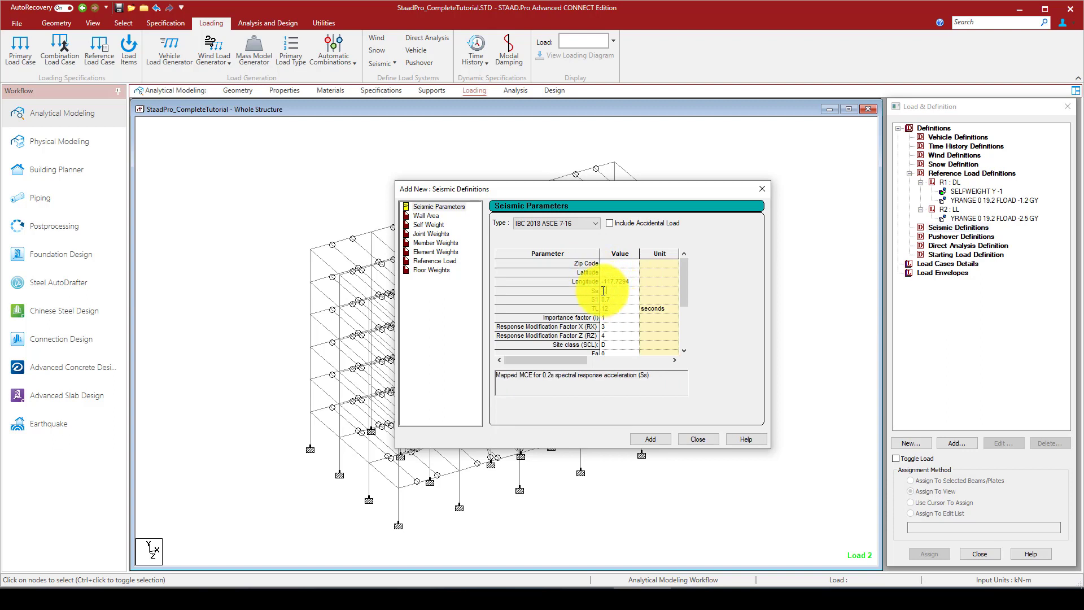
{"action": "left_click", "coordinate": [613, 298]}
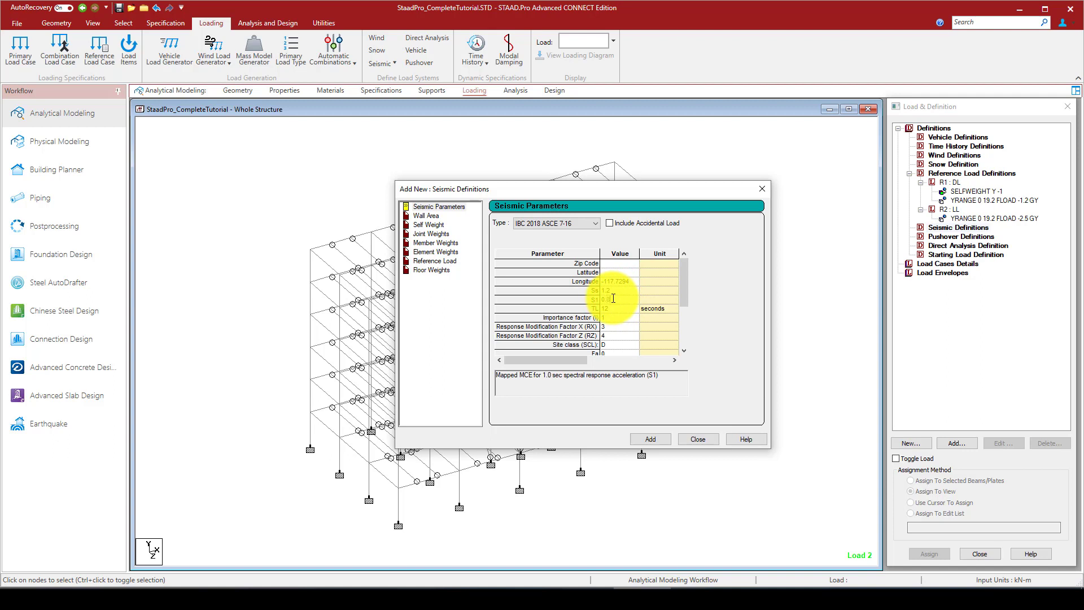
{"action": "type", "text": "2"}
Step: Set the long-period transition period TL to 8 seconds in the seismic parameters
{"action": "left_click", "coordinate": [616, 308]}
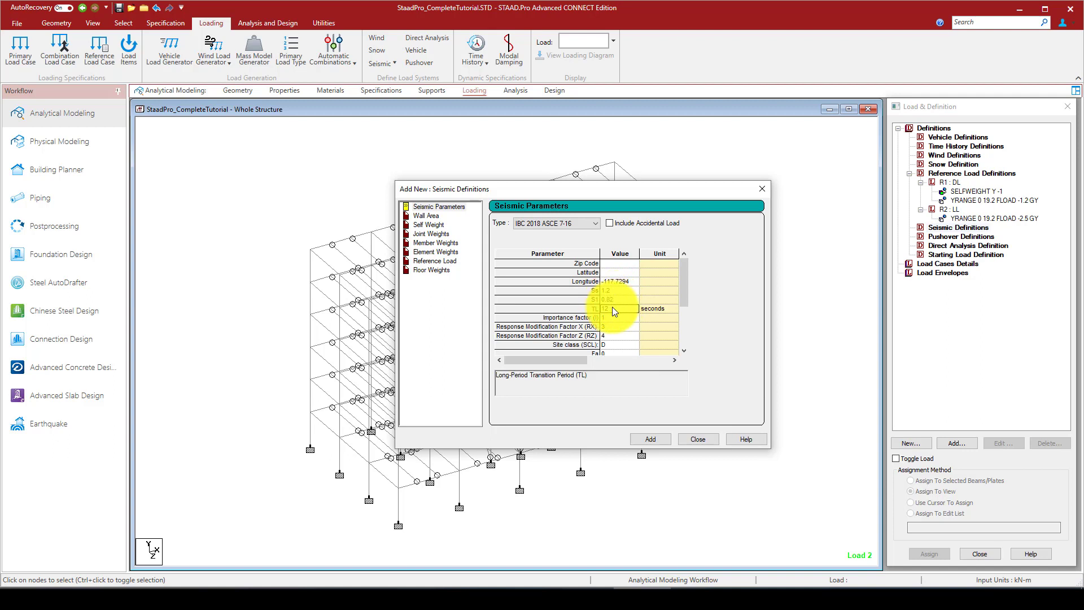
{"action": "left_click_drag", "start_coordinate": [613, 309], "coordinate": [603, 308]}
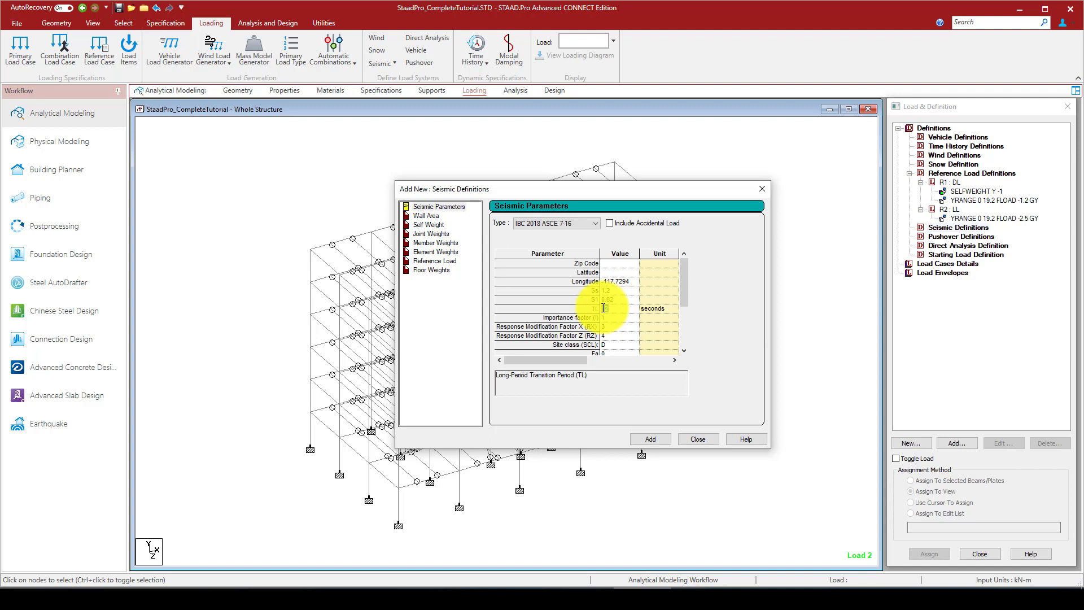
{"action": "type", "text": "8"}
Step: Set the response modification factors RX and RZ both to 7
{"action": "left_click", "coordinate": [608, 317]}
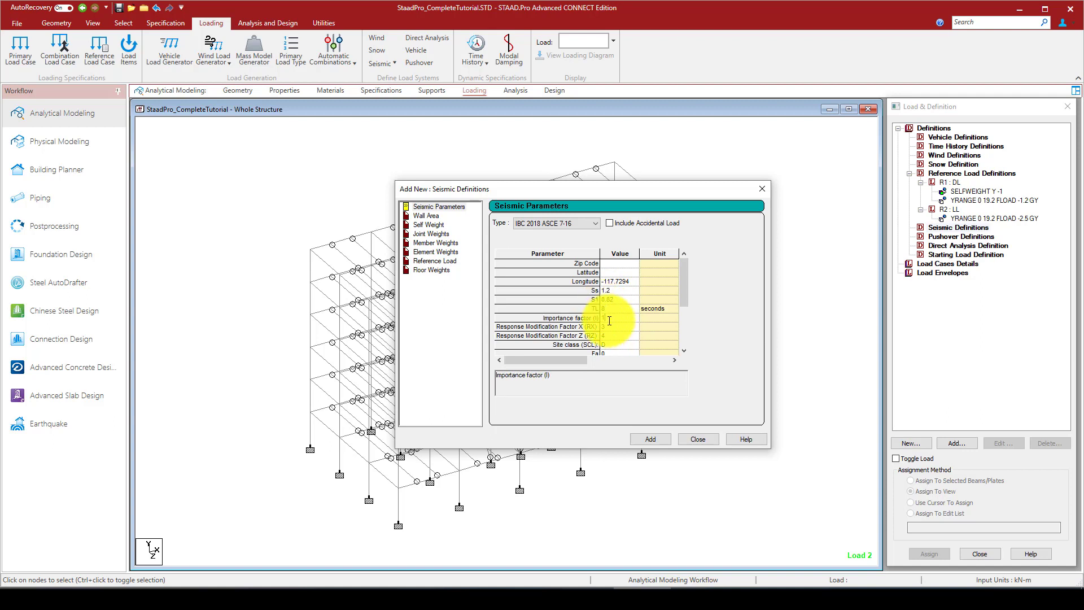
{"action": "left_click", "coordinate": [612, 326]}
{"action": "left_click", "coordinate": [601, 326]}
{"action": "type", "text": "75"}
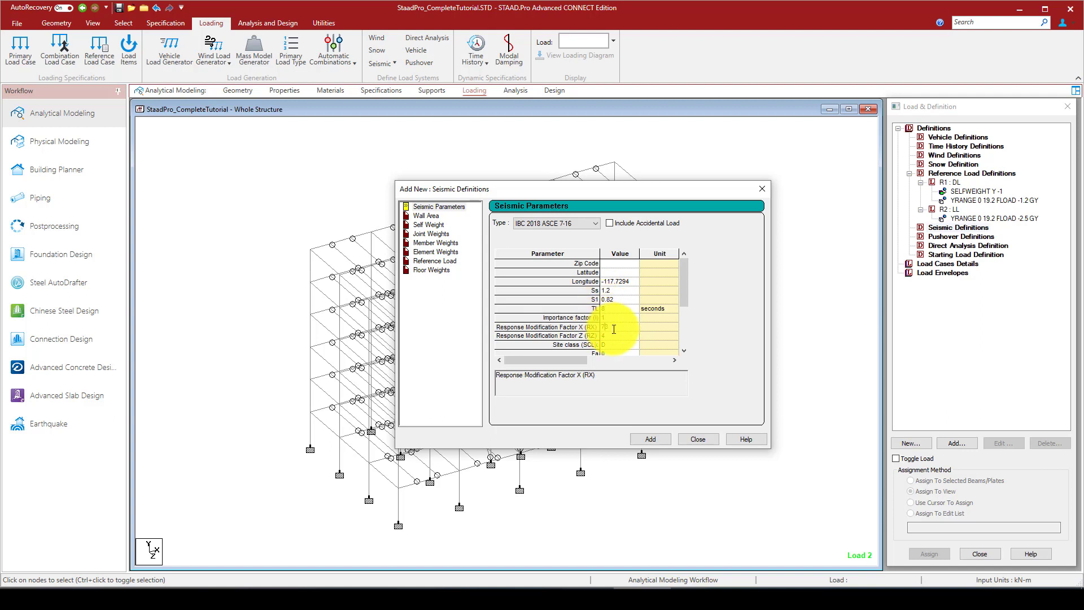
{"action": "key", "text": "Delete"}
{"action": "left_click", "coordinate": [608, 334]}
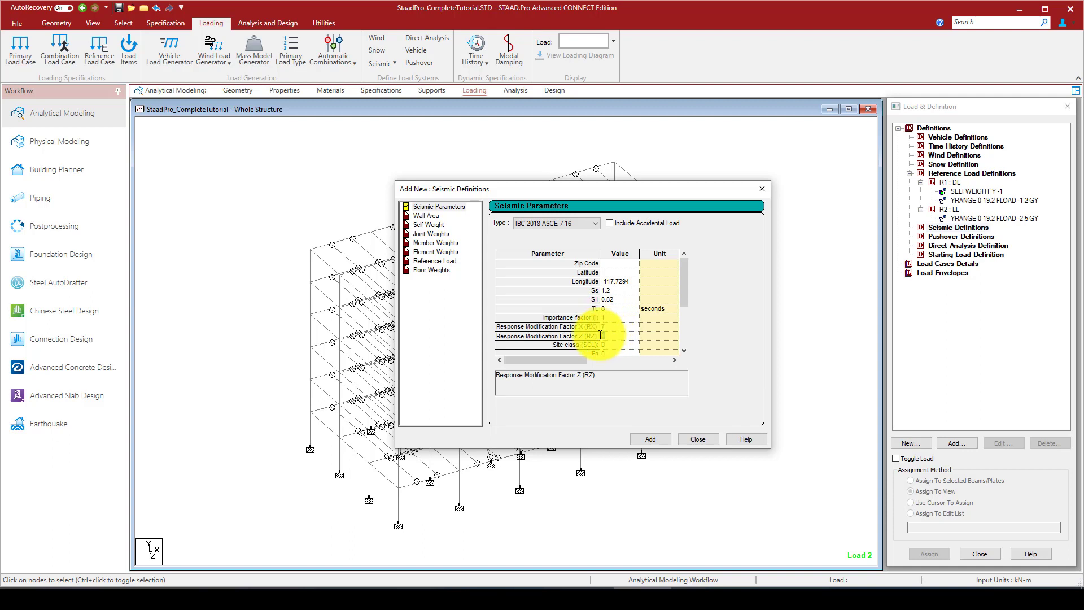
{"action": "type", "text": "7"}
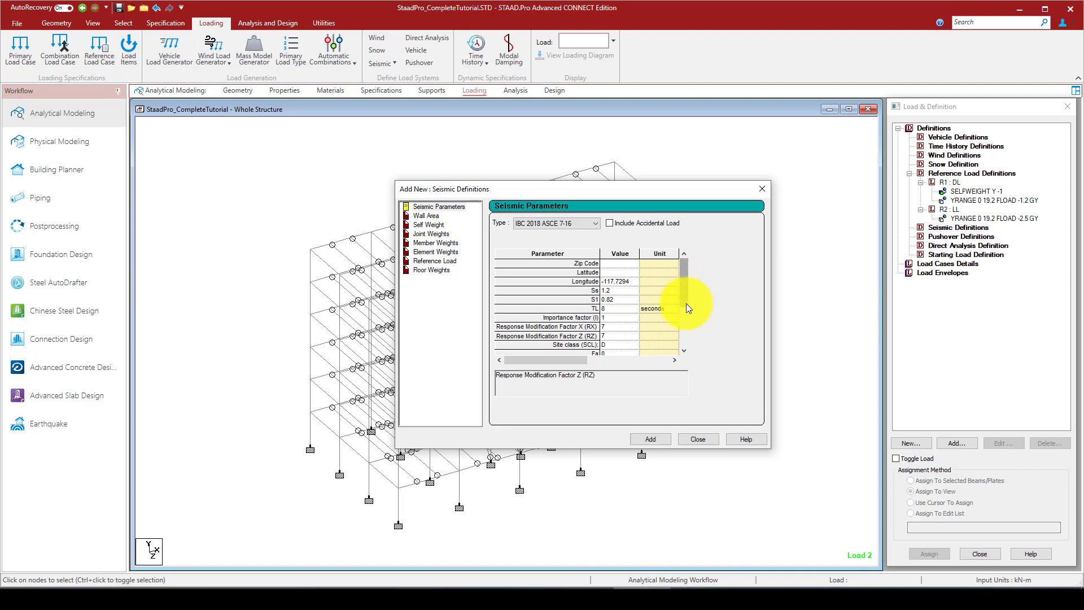
Step: Add the completed IBC 2018 seismic parameters to the seismic definitions and close the dialog
{"action": "scroll", "coordinate": [688, 295], "scroll_direction": "down", "scroll_amount": 2}
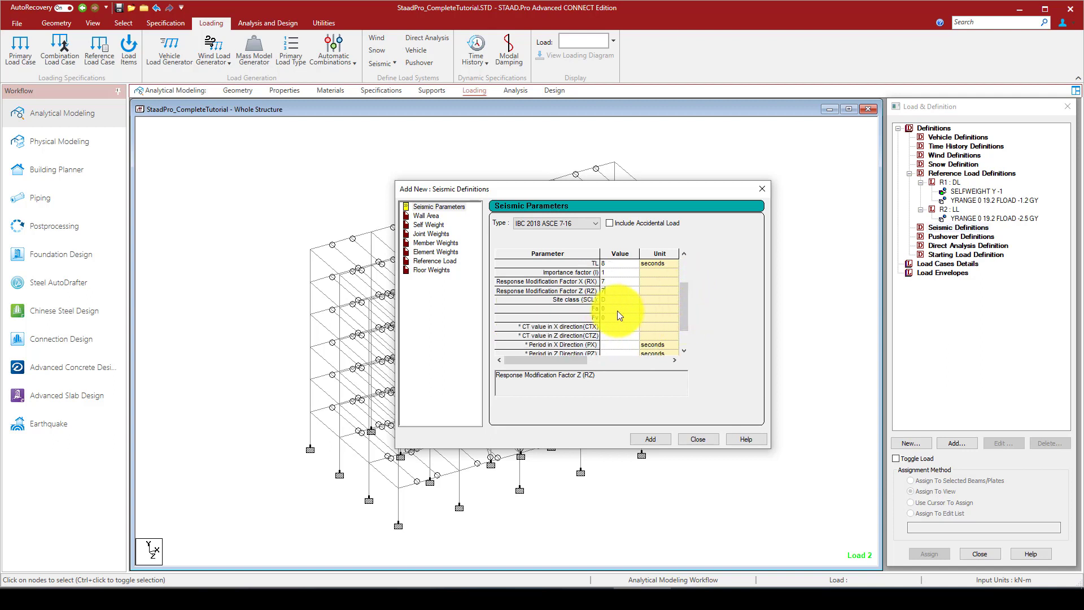
{"action": "scroll", "coordinate": [685, 308], "scroll_direction": "down", "scroll_amount": 1}
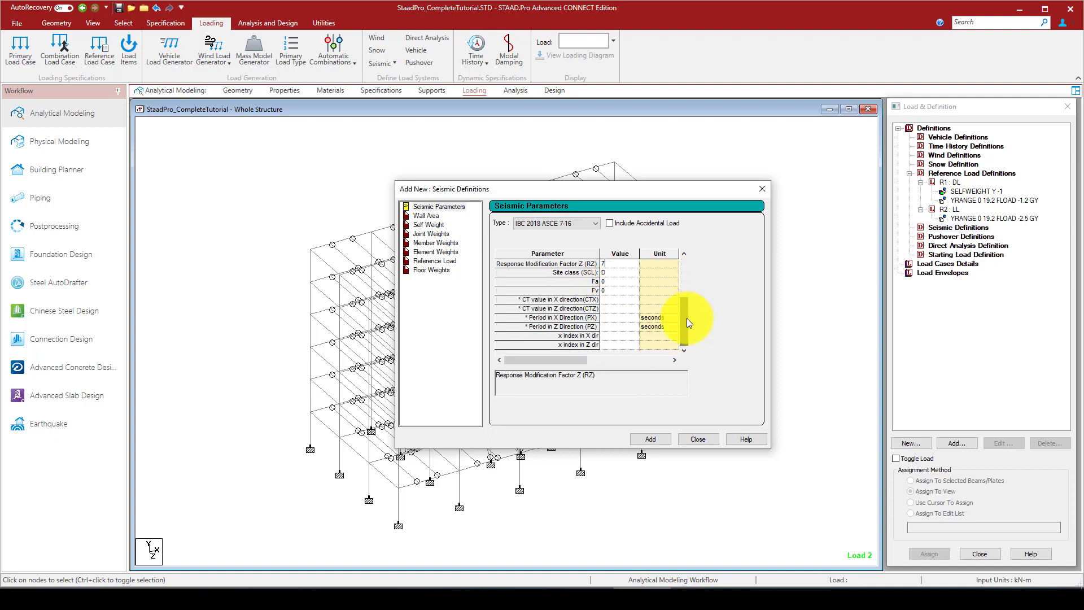
{"action": "left_click", "coordinate": [658, 438]}
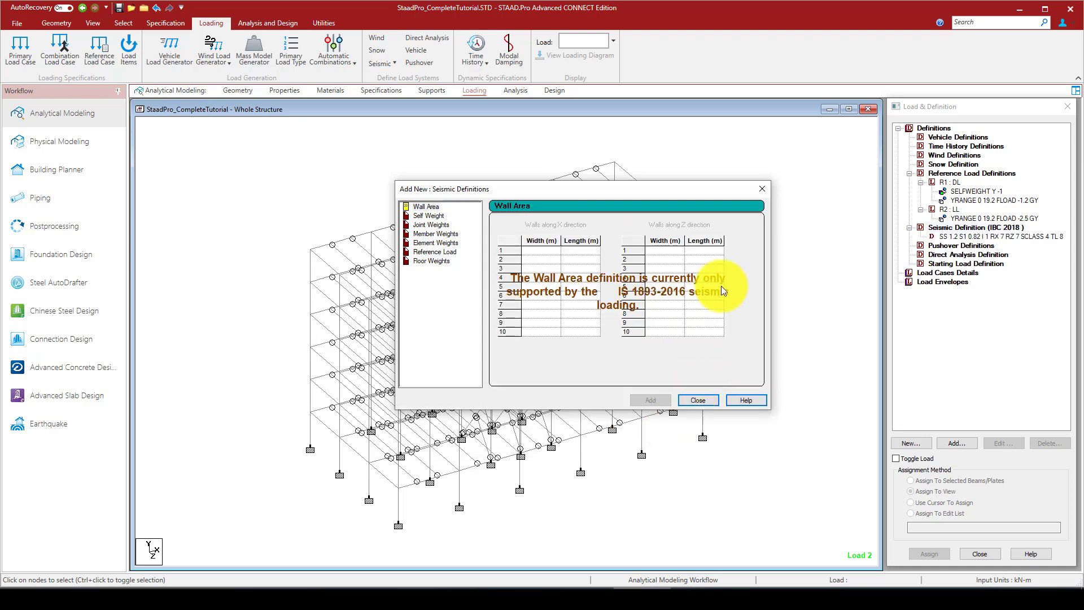
{"action": "left_click", "coordinate": [760, 190]}
Step: Add reference loads DL with factor 1 and LL with factor 0.25, along Y, to the IBC 2018 seismic definition
{"action": "left_click", "coordinate": [998, 218]}
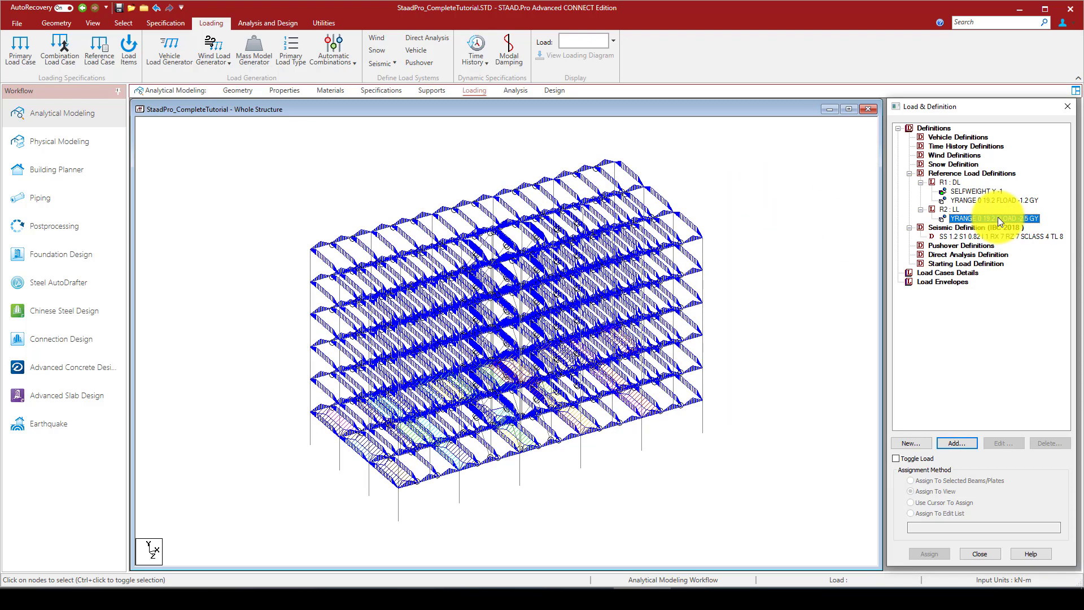
{"action": "left_click", "coordinate": [1002, 237]}
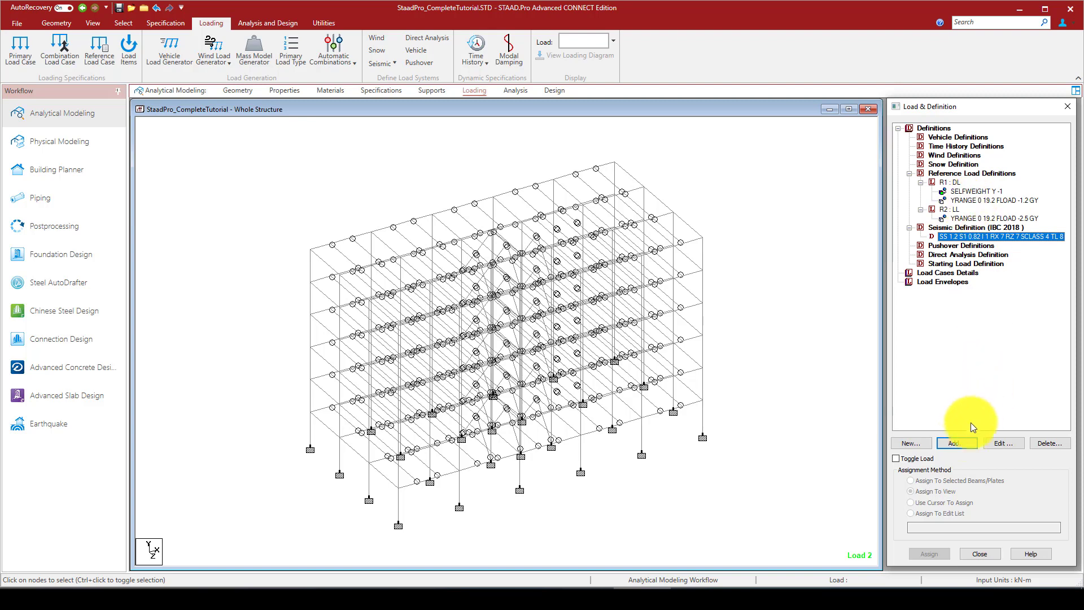
{"action": "left_click", "coordinate": [959, 442]}
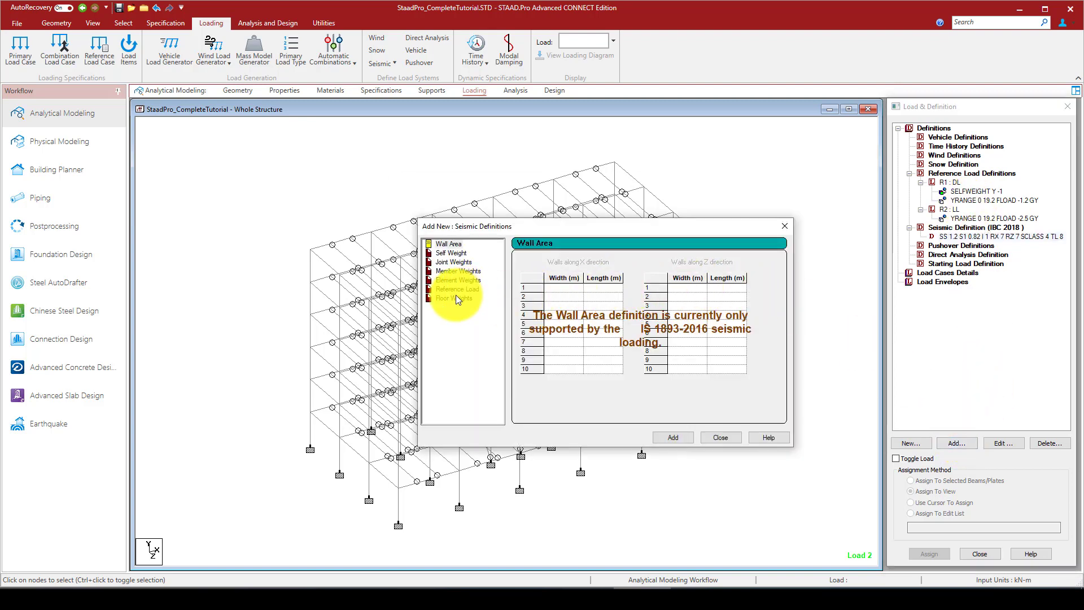
{"action": "left_click", "coordinate": [451, 290]}
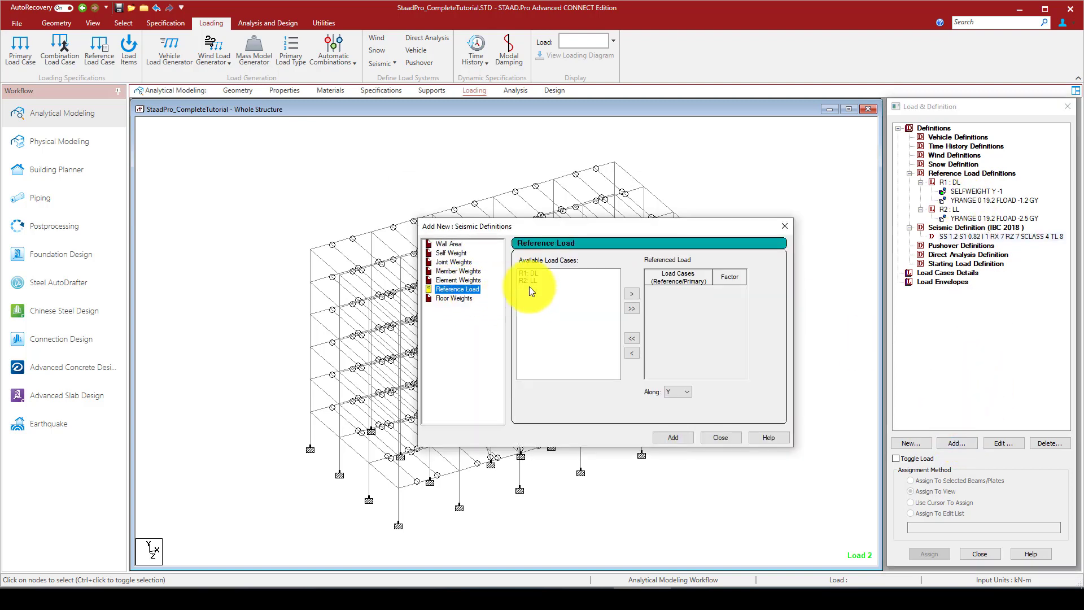
{"action": "left_click", "coordinate": [533, 273]}
{"action": "left_click", "coordinate": [631, 294]}
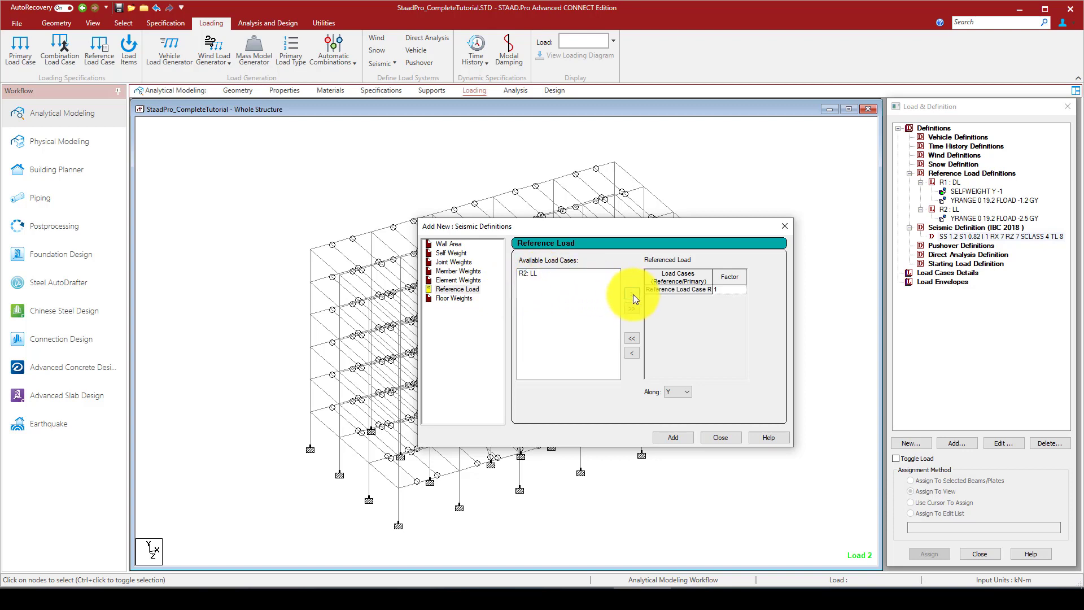
{"action": "left_click", "coordinate": [533, 272]}
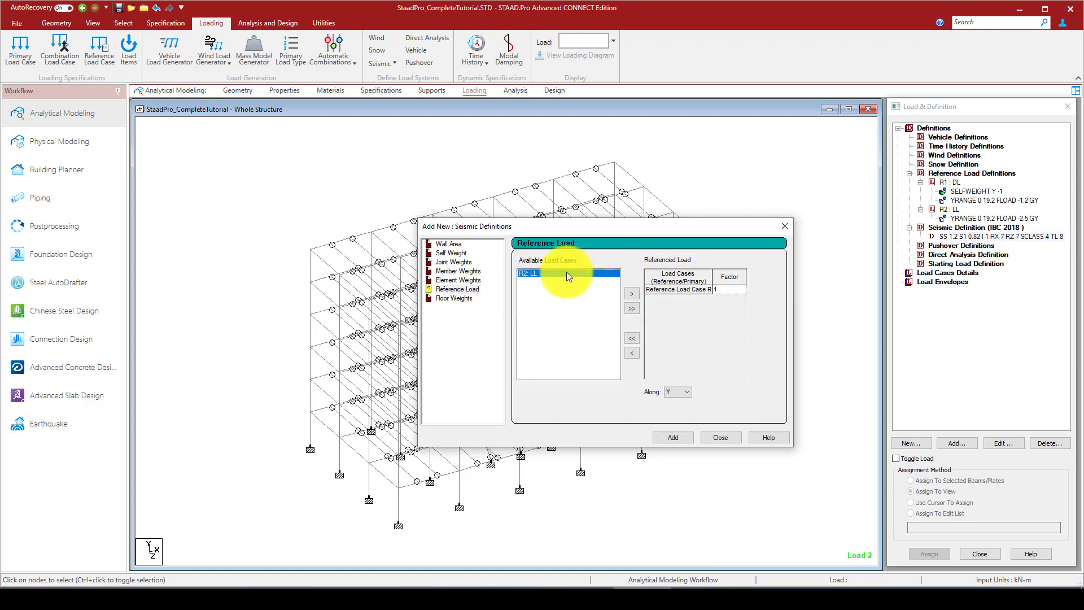
{"action": "left_click", "coordinate": [629, 295]}
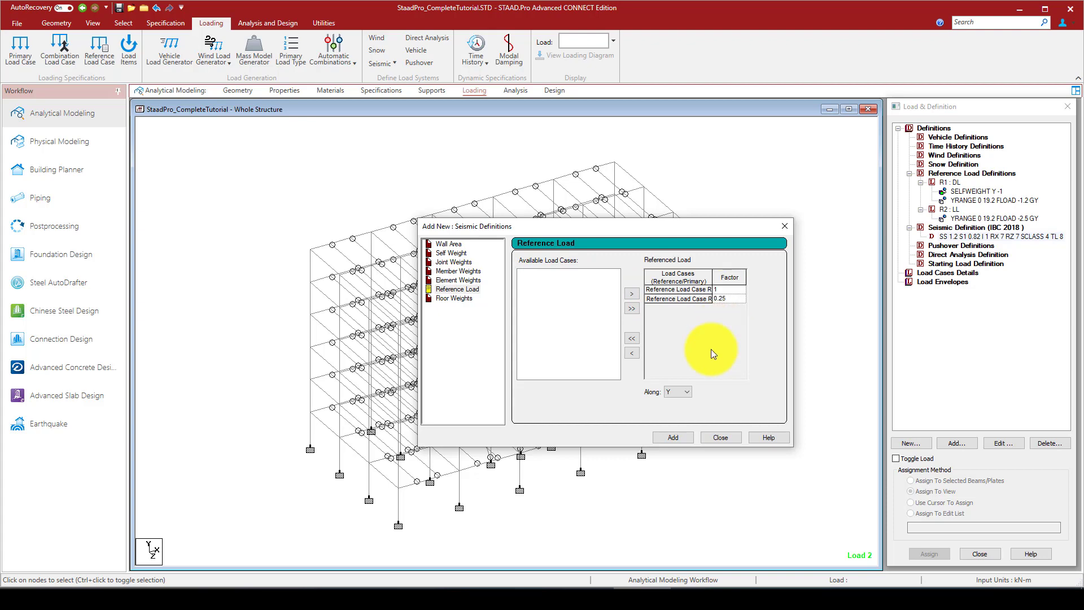
{"action": "left_click", "coordinate": [672, 438]}
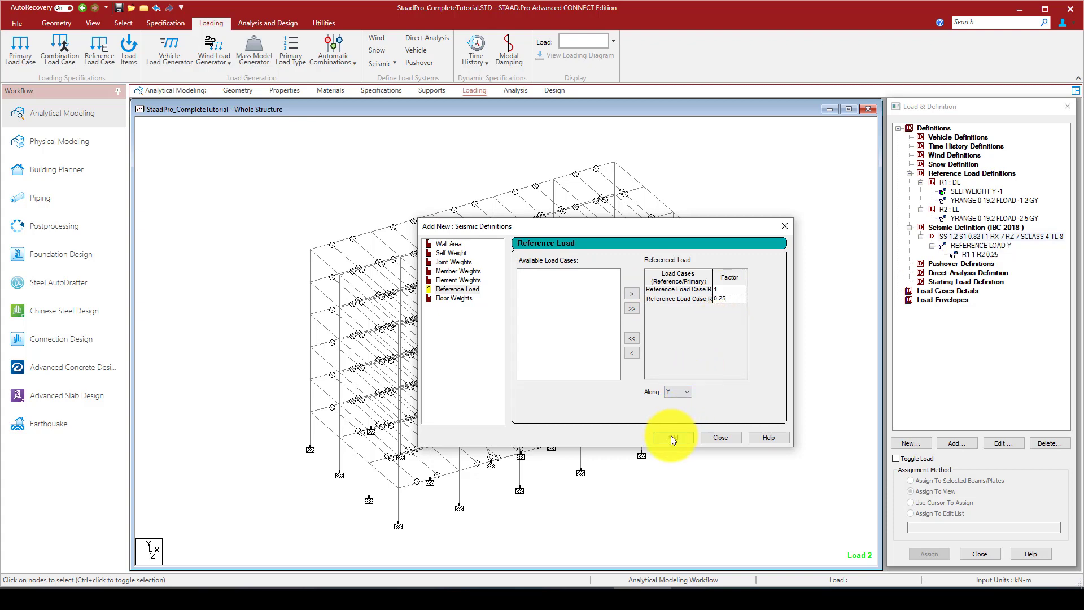
{"action": "left_click", "coordinate": [729, 441]}
{"action": "left_click", "coordinate": [982, 247]}
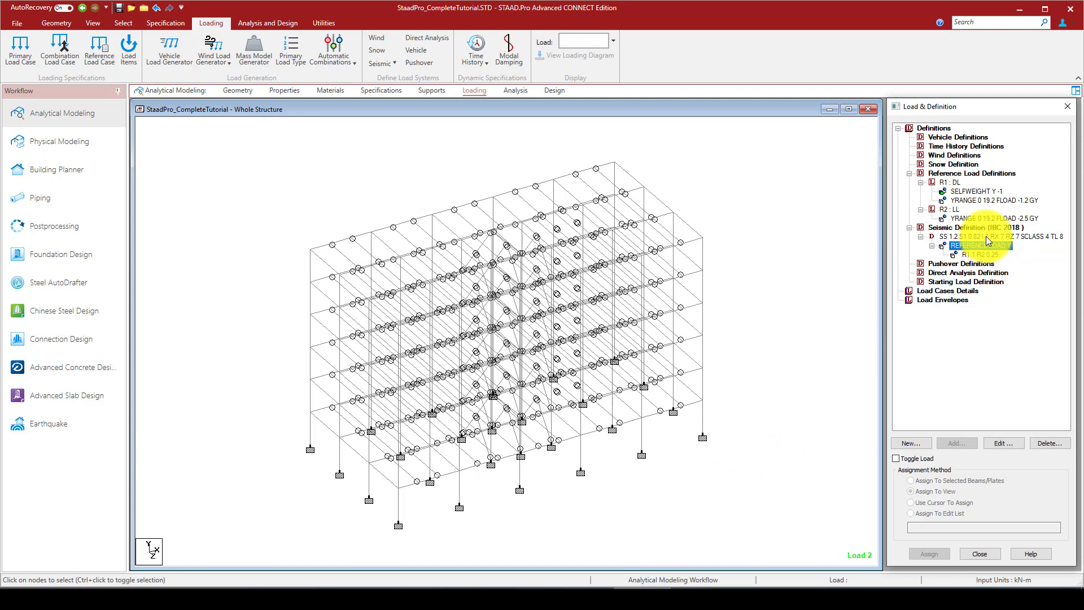
{"action": "left_click", "coordinate": [986, 236]}
{"action": "left_click", "coordinate": [985, 254]}
{"action": "left_click", "coordinate": [982, 237]}
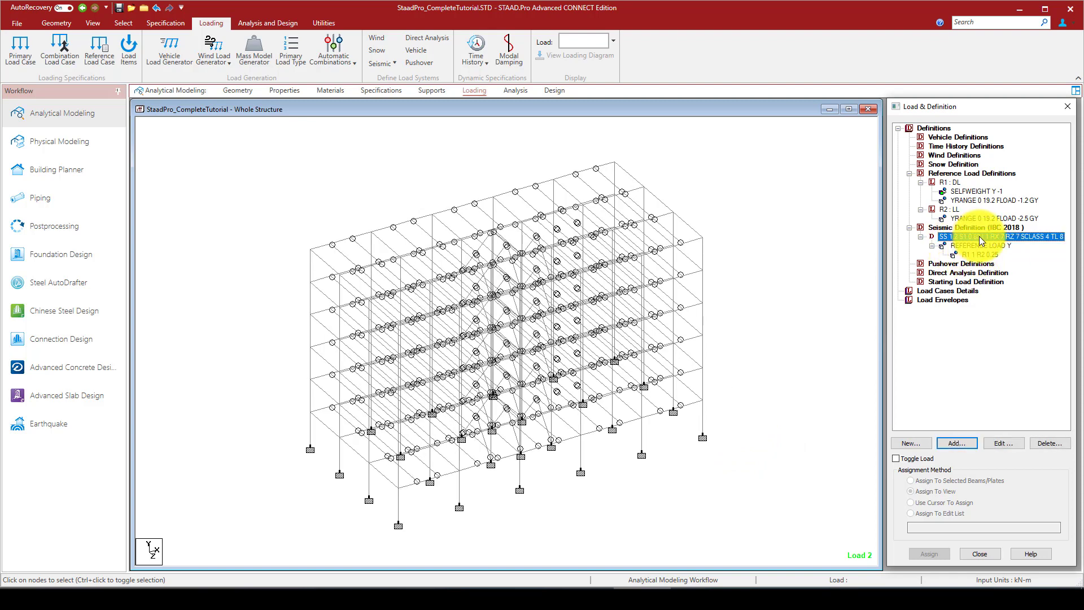
Step: Add primary load case 1 with loading type Dead and title DL
{"action": "left_click", "coordinate": [937, 291]}
{"action": "left_click", "coordinate": [967, 443]}
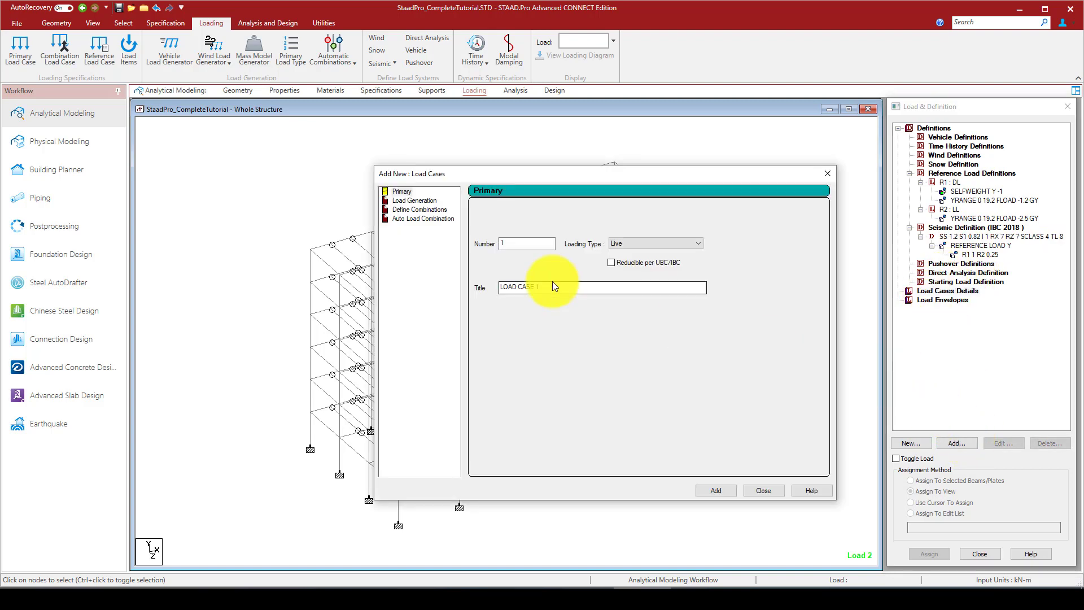
{"action": "left_click", "coordinate": [631, 243]}
{"action": "left_click", "coordinate": [631, 244]}
{"action": "left_click", "coordinate": [632, 244]}
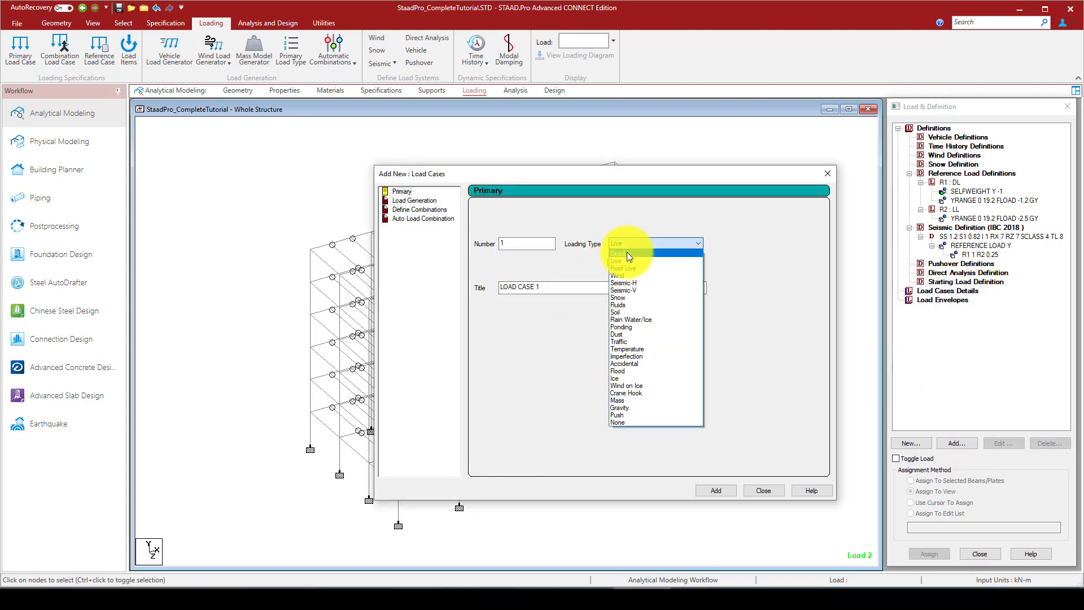
{"action": "left_click", "coordinate": [627, 252]}
{"action": "left_click_drag", "start_coordinate": [555, 288], "coordinate": [487, 288]}
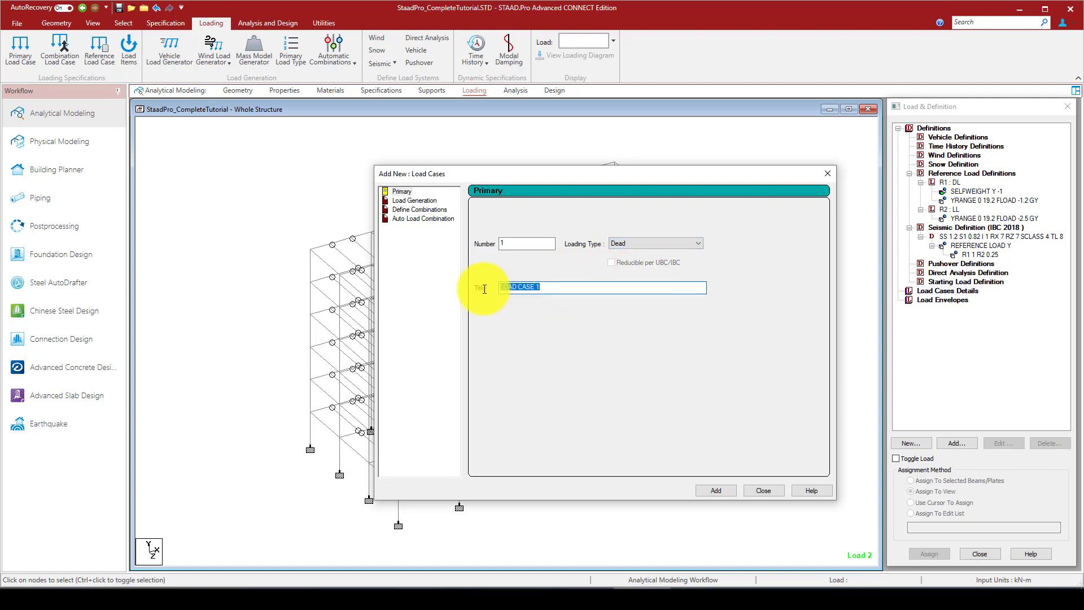
{"action": "type", "text": "DL"}
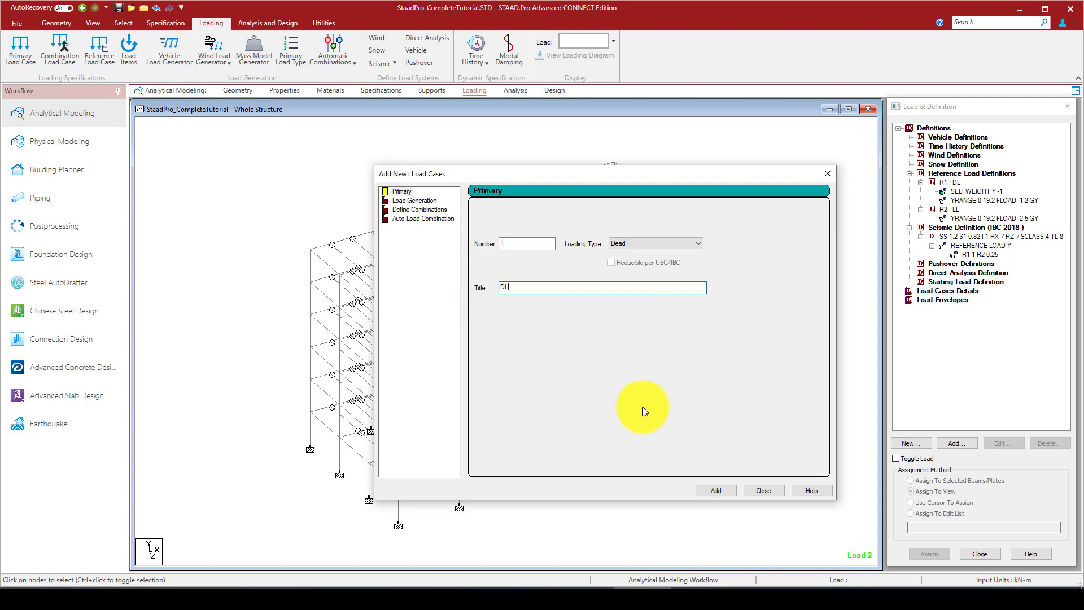
{"action": "left_click", "coordinate": [716, 490]}
Step: Add primary load case 2 with loading type Live and title LL, and close the dialog
{"action": "left_click", "coordinate": [645, 246]}
{"action": "left_click", "coordinate": [630, 262]}
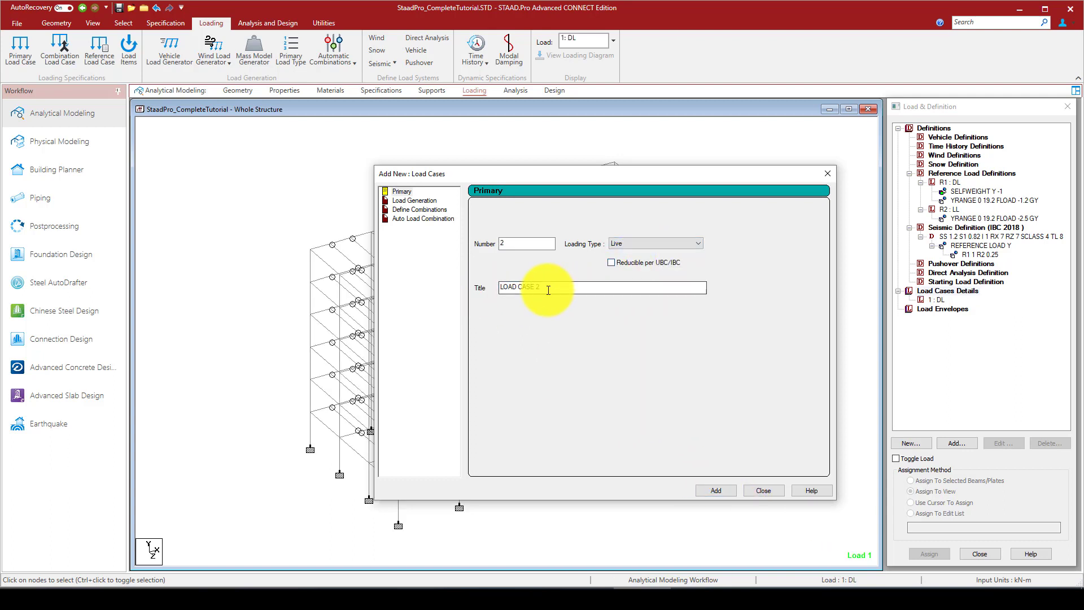
{"action": "left_click_drag", "start_coordinate": [548, 290], "coordinate": [466, 291]}
{"action": "type", "text": "LL"}
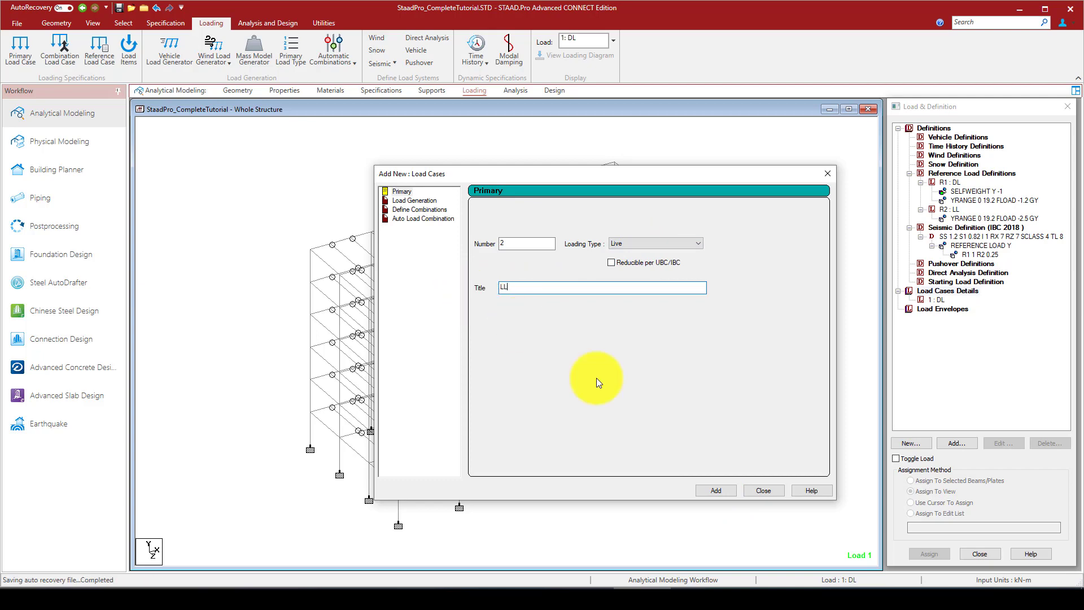
{"action": "left_click", "coordinate": [728, 489]}
{"action": "left_click", "coordinate": [825, 174]}
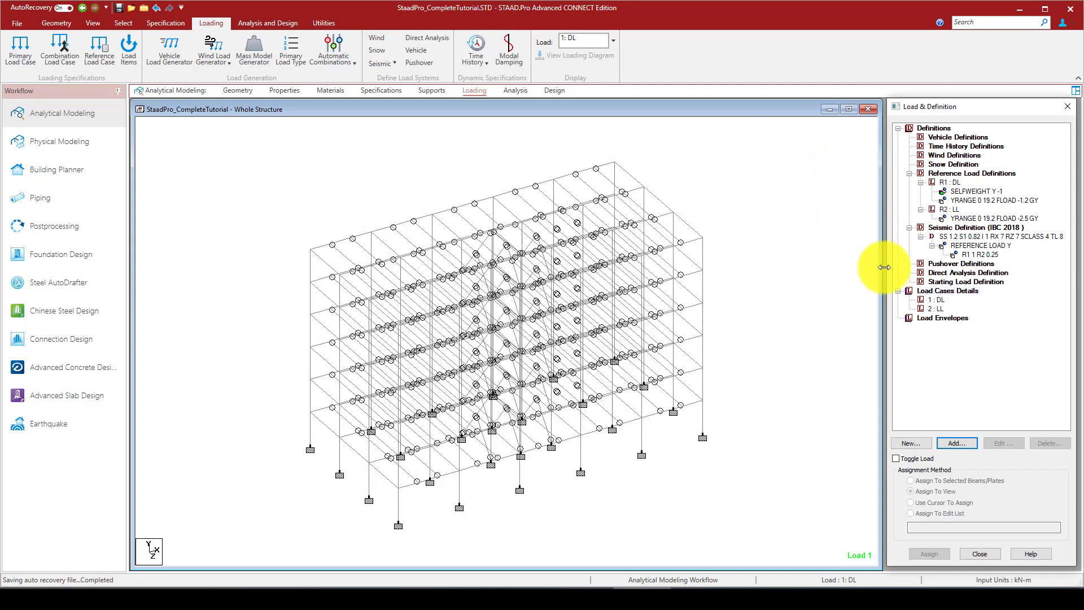
Step: Add a selfweight load in the Y direction with factor -1 to load case DL
{"action": "left_click", "coordinate": [931, 299]}
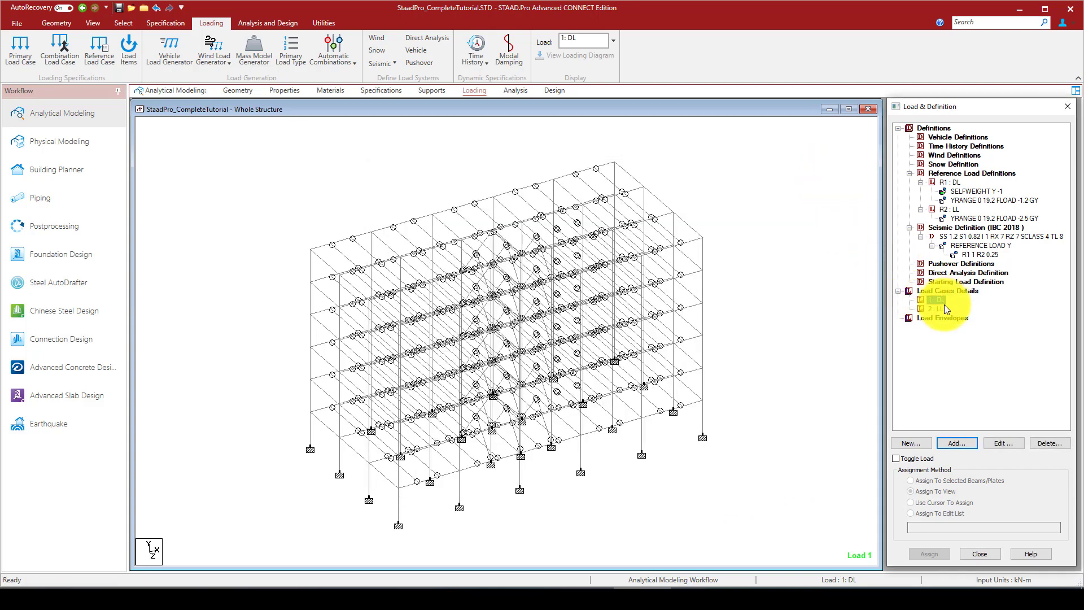
{"action": "left_click", "coordinate": [955, 441]}
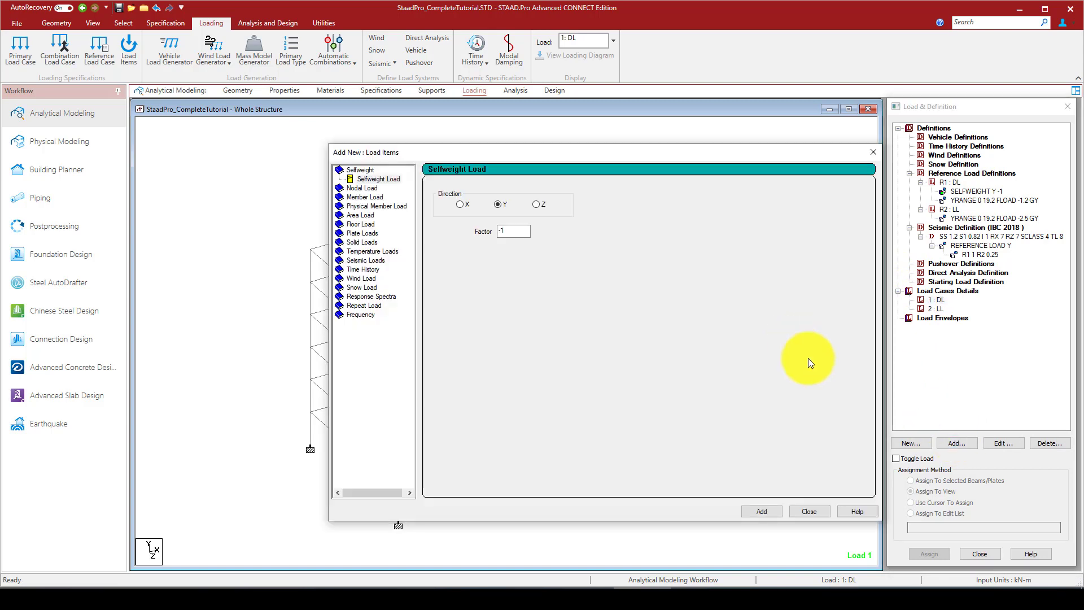
{"action": "left_click", "coordinate": [754, 510]}
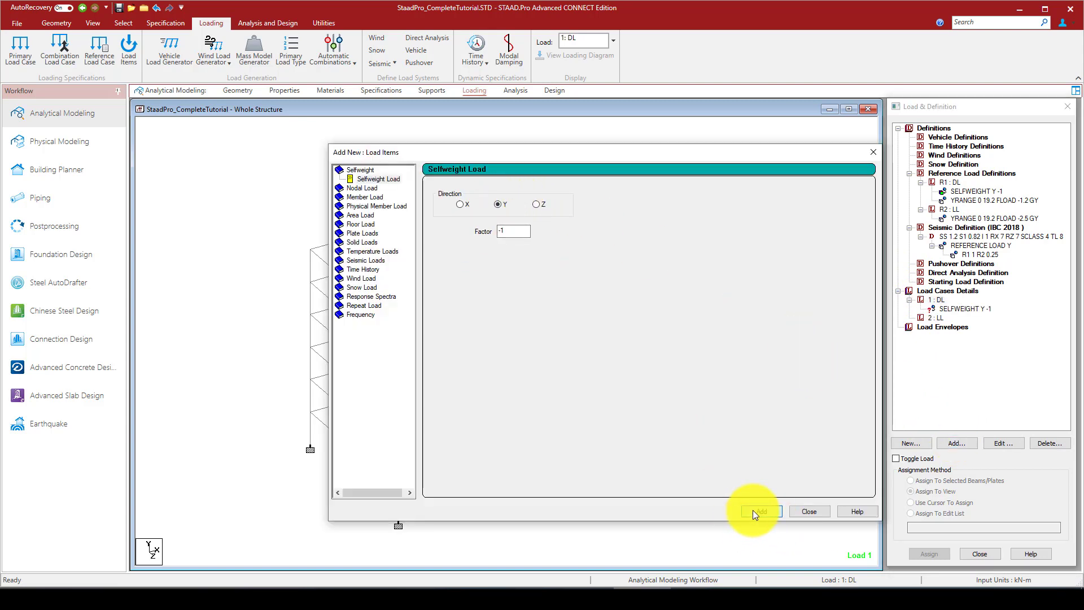
Step: Add a Global Y floor load of -1.2 kN/m2 over the Y range 0 to 19.2 m to load case DL
{"action": "left_click", "coordinate": [360, 224]}
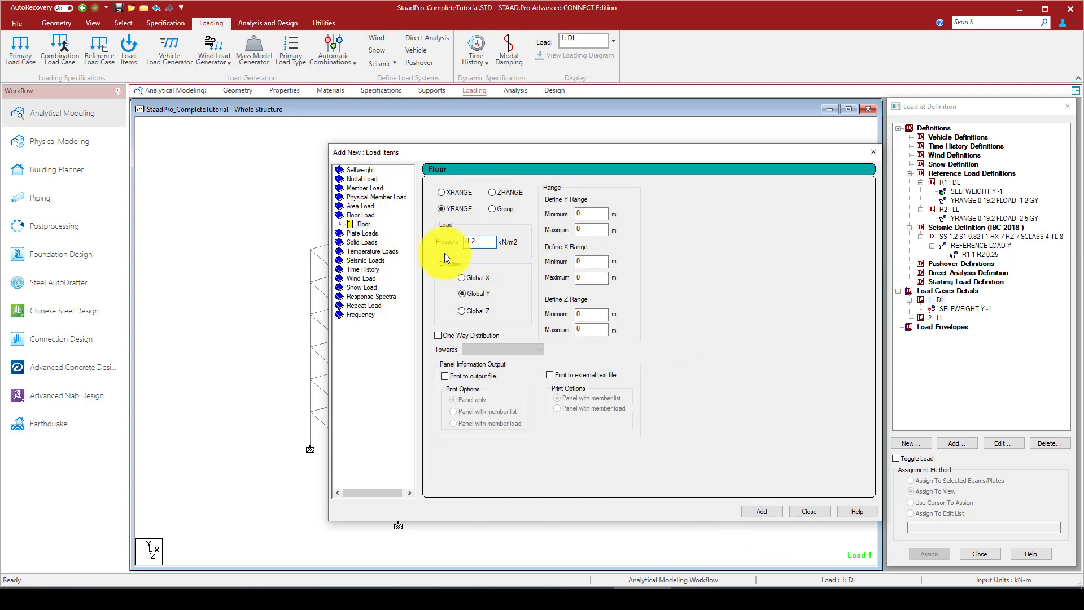
{"action": "left_click", "coordinate": [356, 586]}
{"action": "left_click", "coordinate": [358, 587]}
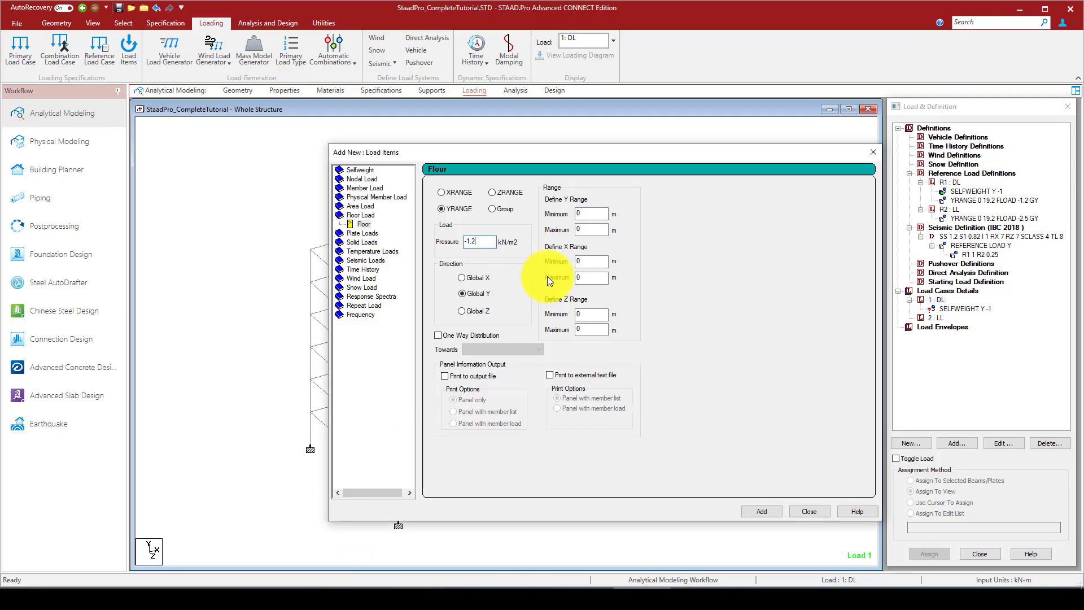
{"action": "left_click", "coordinate": [761, 511]}
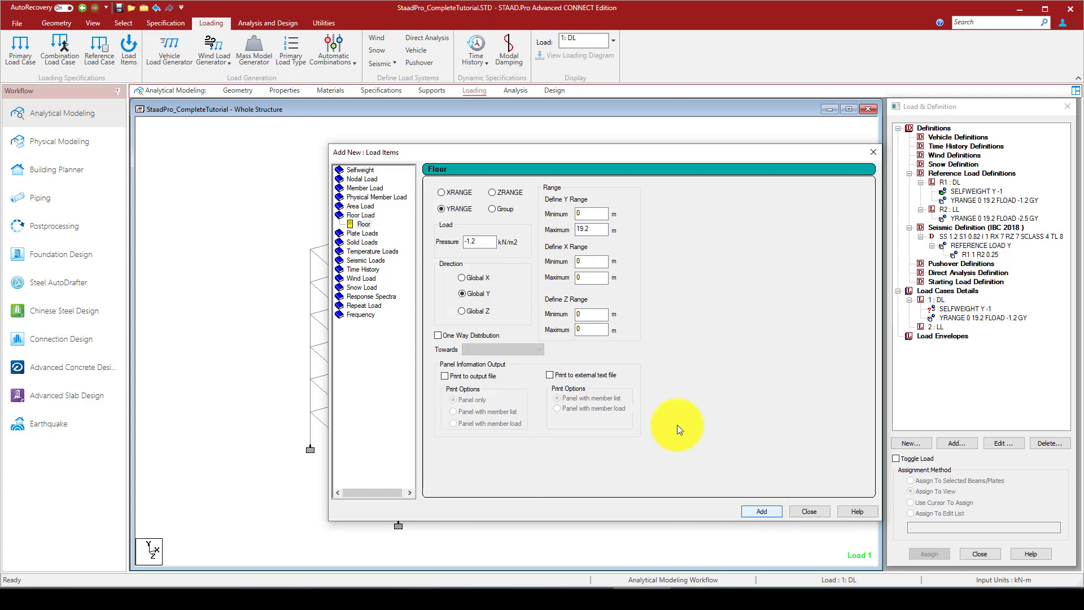
{"action": "left_click", "coordinate": [876, 150]}
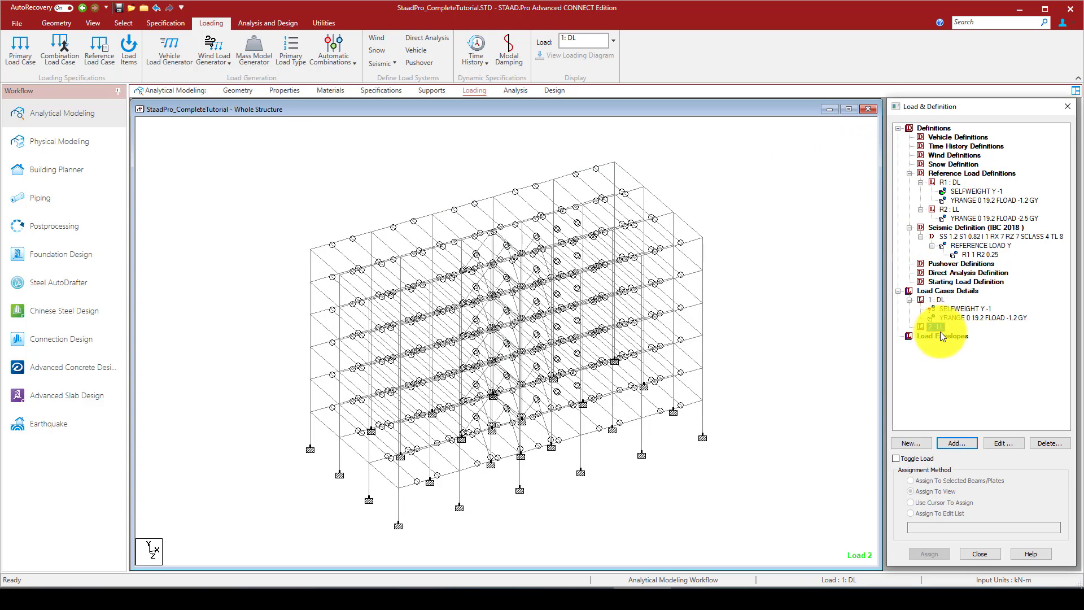
Step: Add a Global Y floor load of -2.5 kN/m2 over the Y range 0 to 19.2 m to load case LL
{"action": "left_click", "coordinate": [968, 444]}
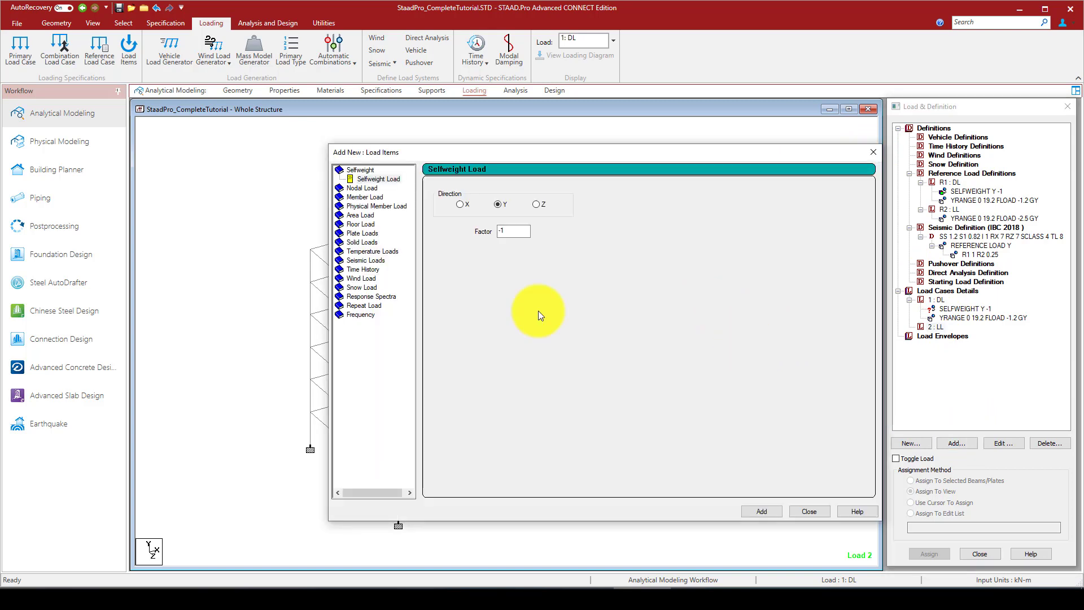
{"action": "left_click", "coordinate": [356, 224]}
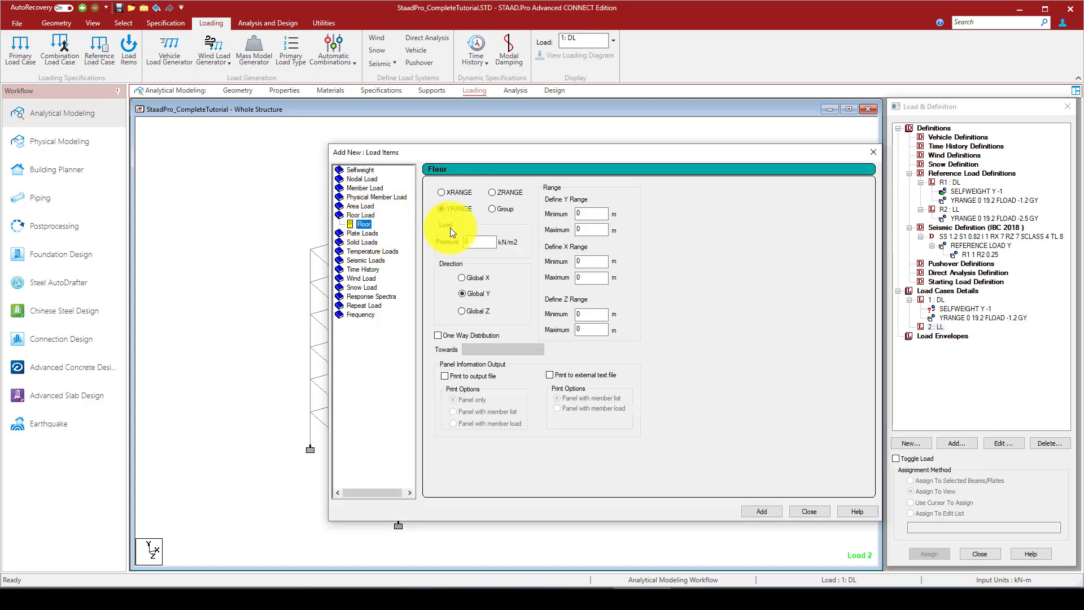
{"action": "type", "text": "-"}
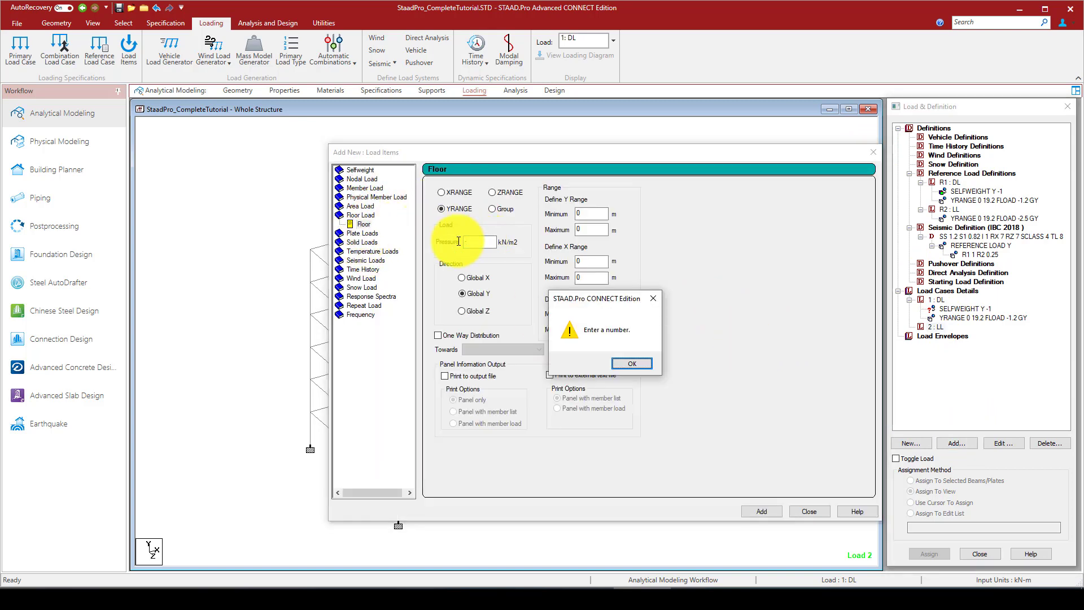
{"action": "left_click", "coordinate": [653, 298]}
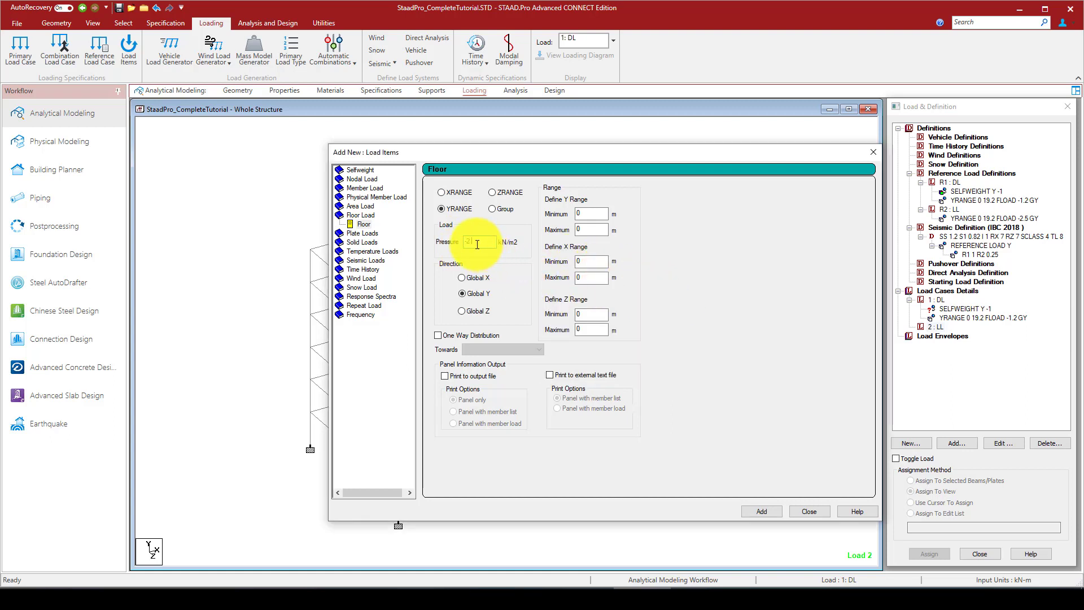
{"action": "left_click_drag", "start_coordinate": [584, 229], "coordinate": [565, 231]}
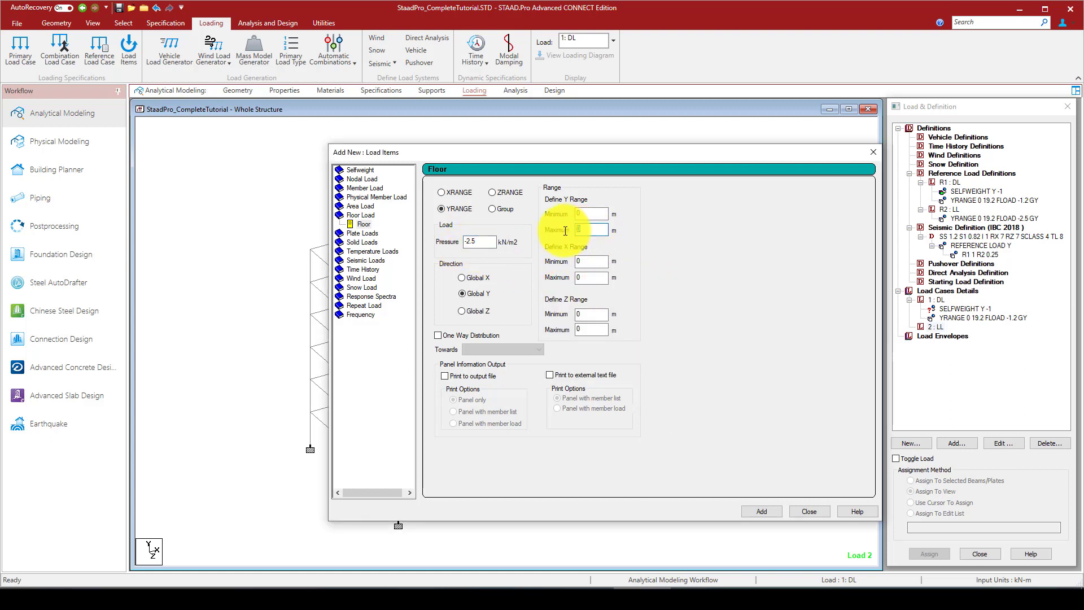
{"action": "type", "text": "19."}
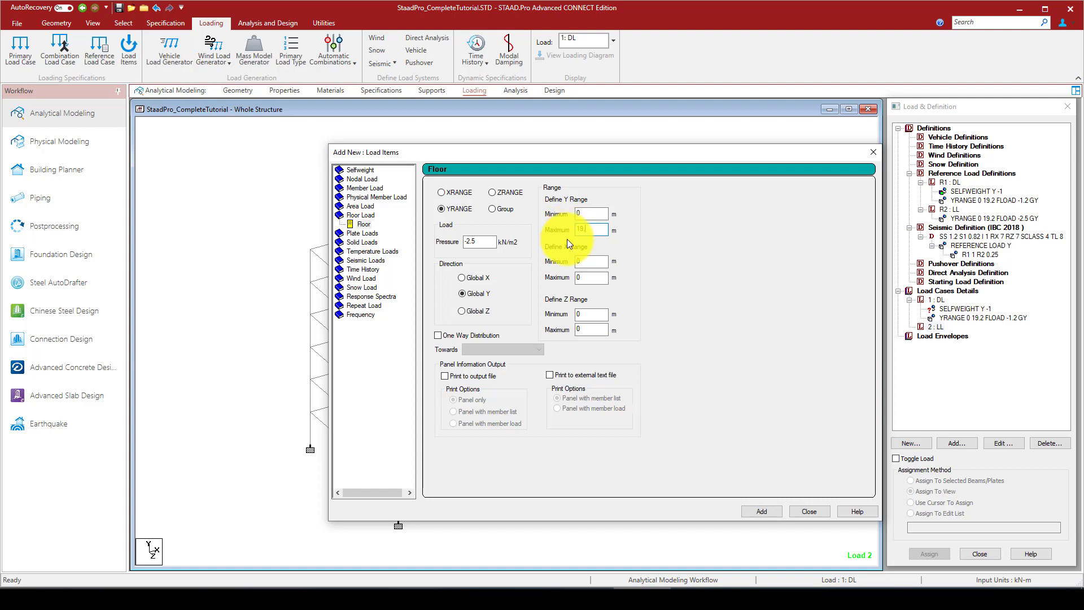
{"action": "type", "text": "2"}
{"action": "left_click", "coordinate": [762, 511]}
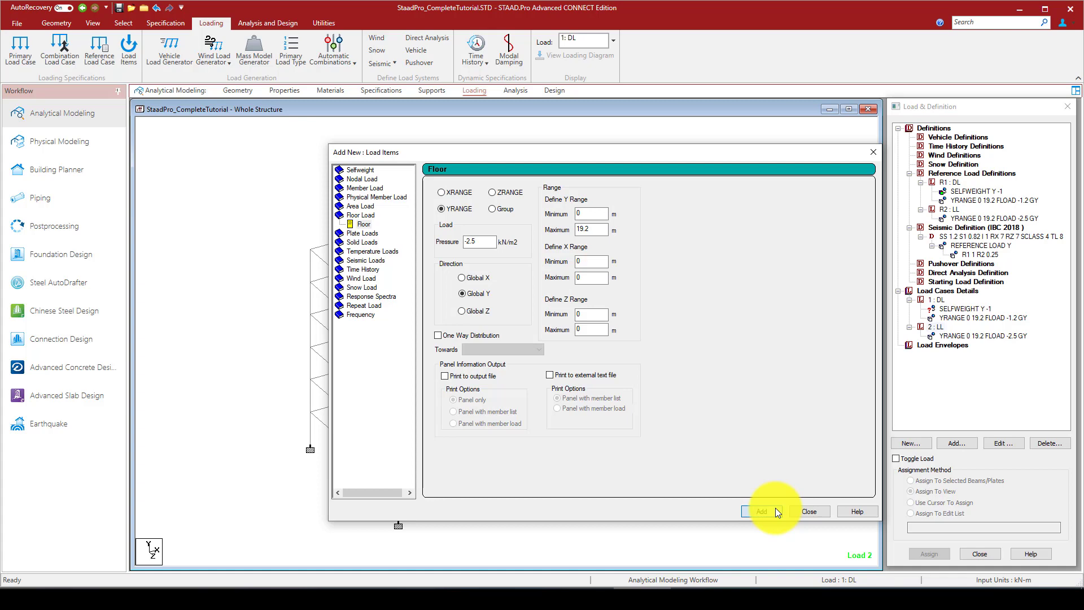
{"action": "left_click", "coordinate": [808, 510]}
Step: Delete the duplicate -2.5 kN/m2 floor load from load case LL and show the remaining one on the model
{"action": "left_click", "coordinate": [981, 345]}
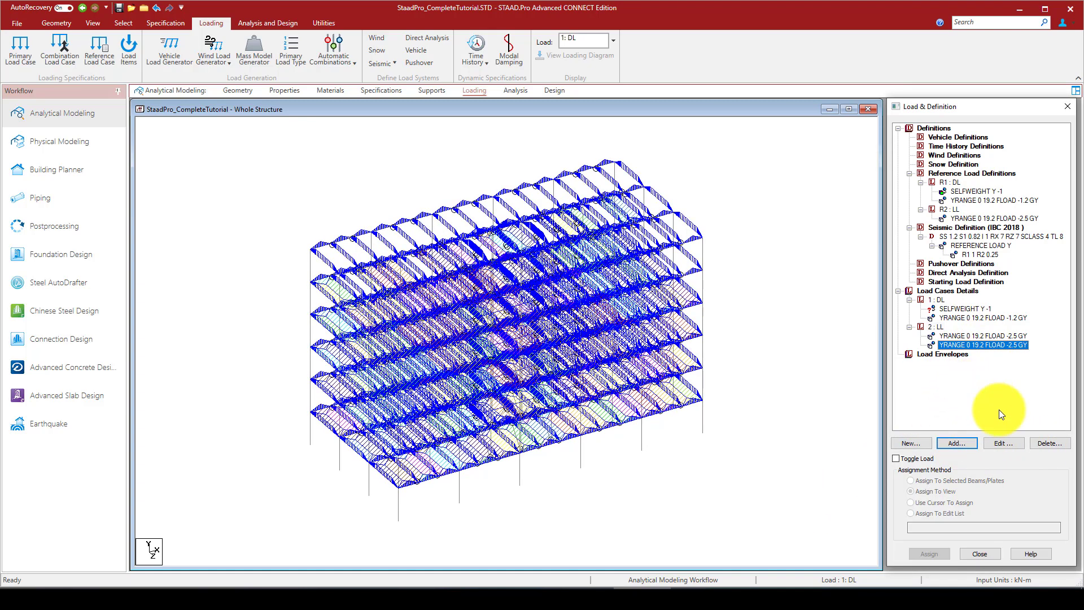
{"action": "left_click", "coordinate": [1042, 443]}
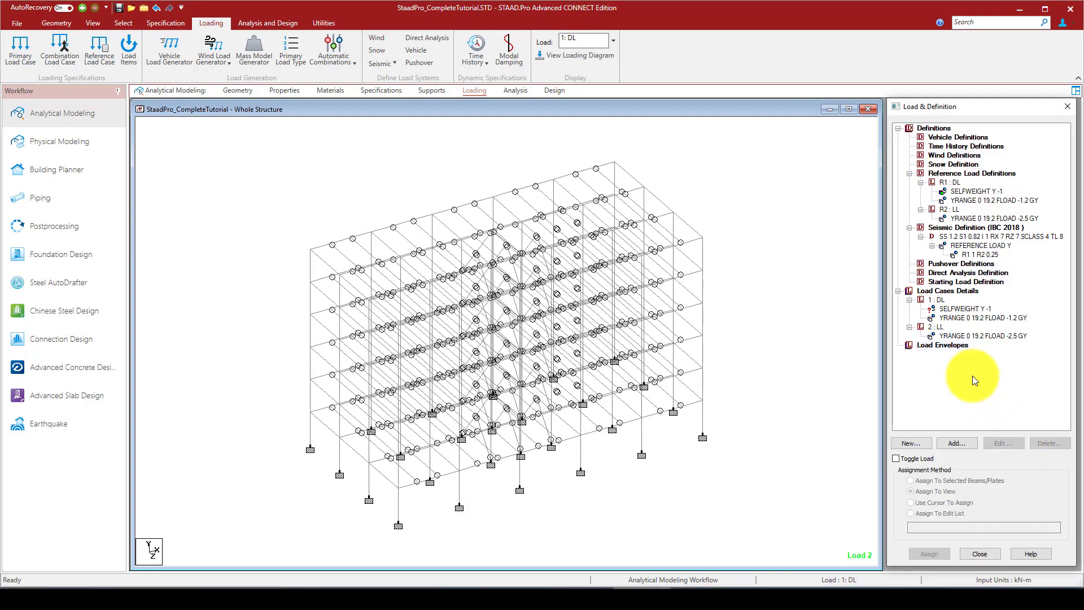
{"action": "left_click", "coordinate": [952, 336]}
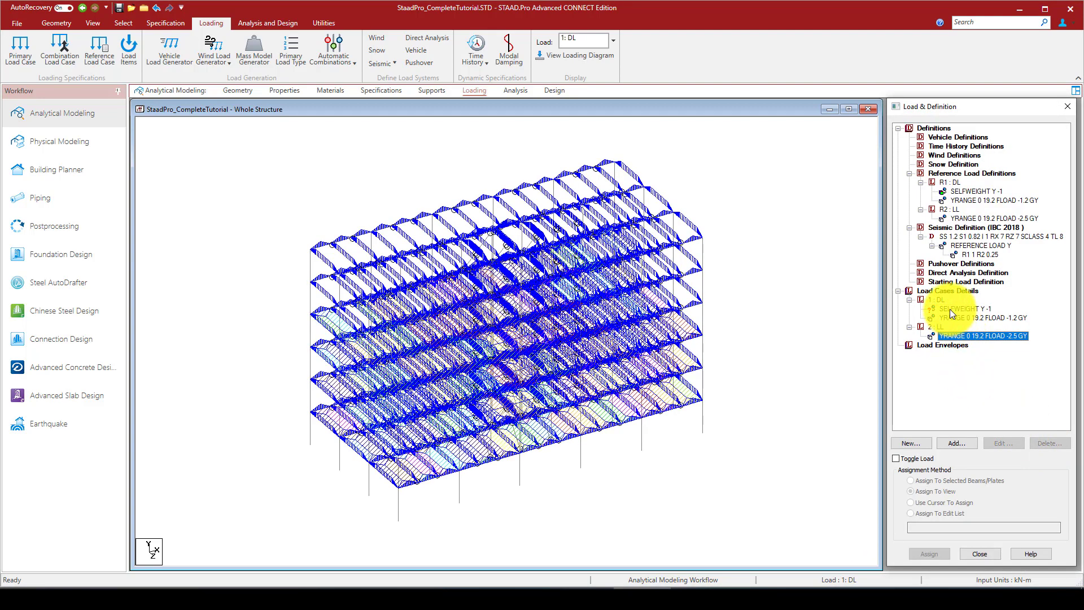
Step: Assign the selfweight load of load case DL to all members in view, and select the load cases group
{"action": "left_click", "coordinate": [952, 309]}
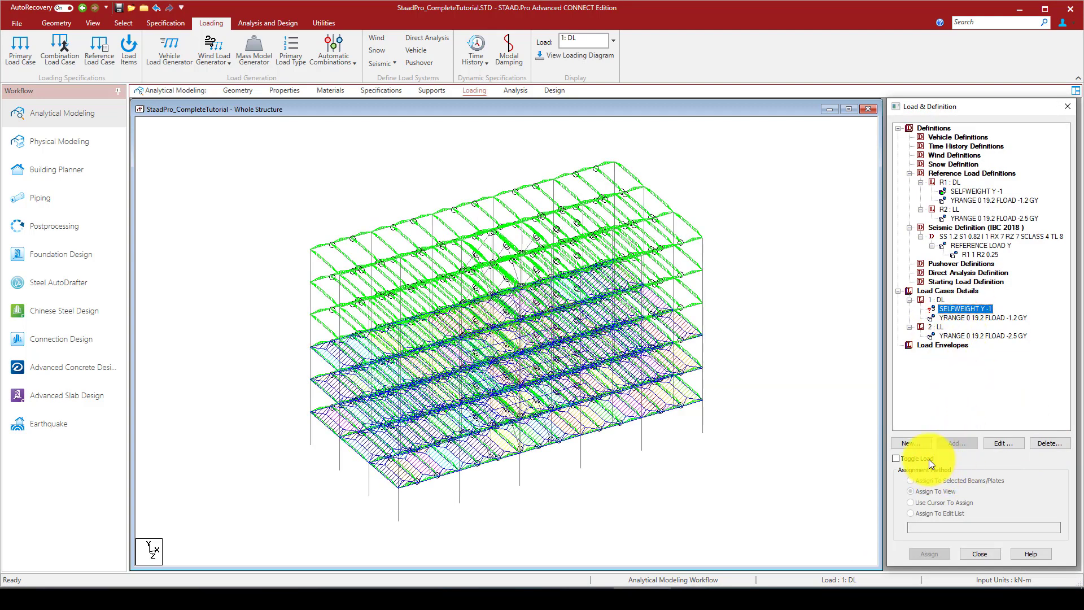
{"action": "left_click", "coordinate": [930, 554]}
{"action": "left_click", "coordinate": [995, 361]}
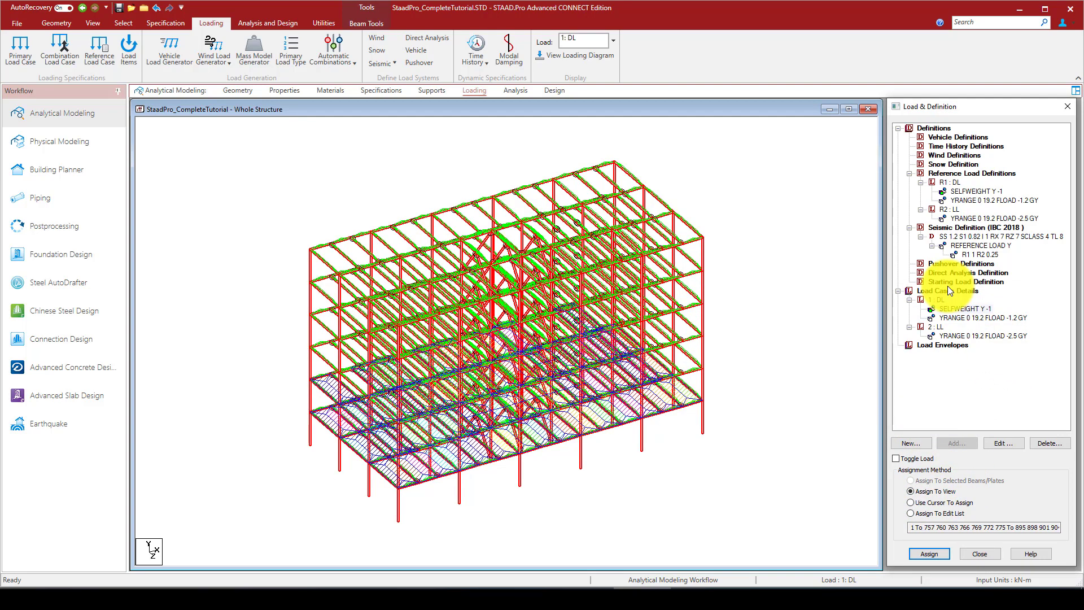
{"action": "left_click", "coordinate": [947, 290]}
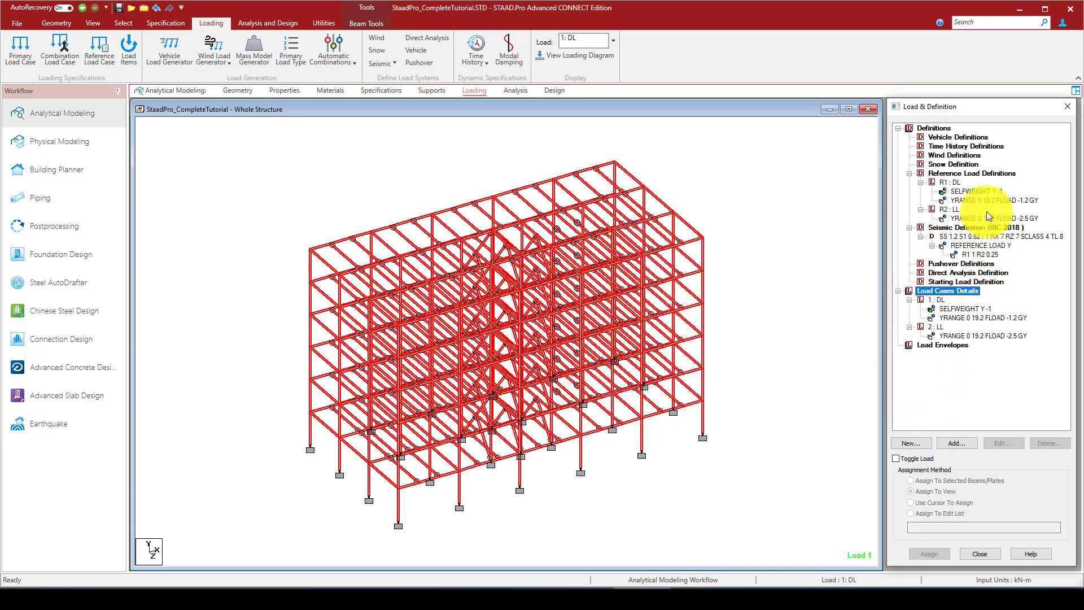
{"action": "left_click", "coordinate": [910, 443]}
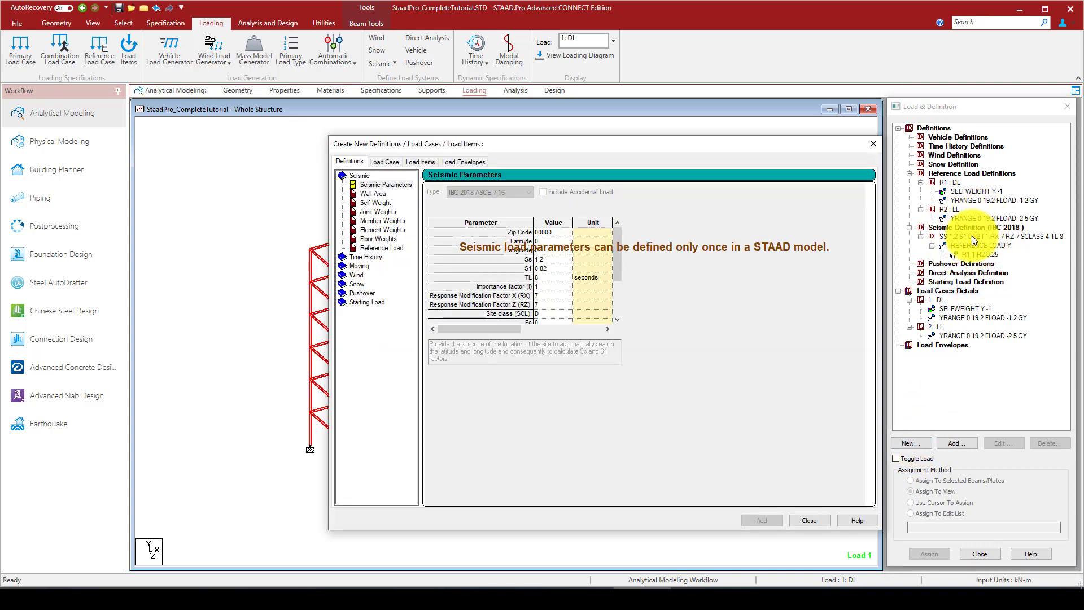
{"action": "left_click_drag", "start_coordinate": [802, 153], "coordinate": [691, 153]}
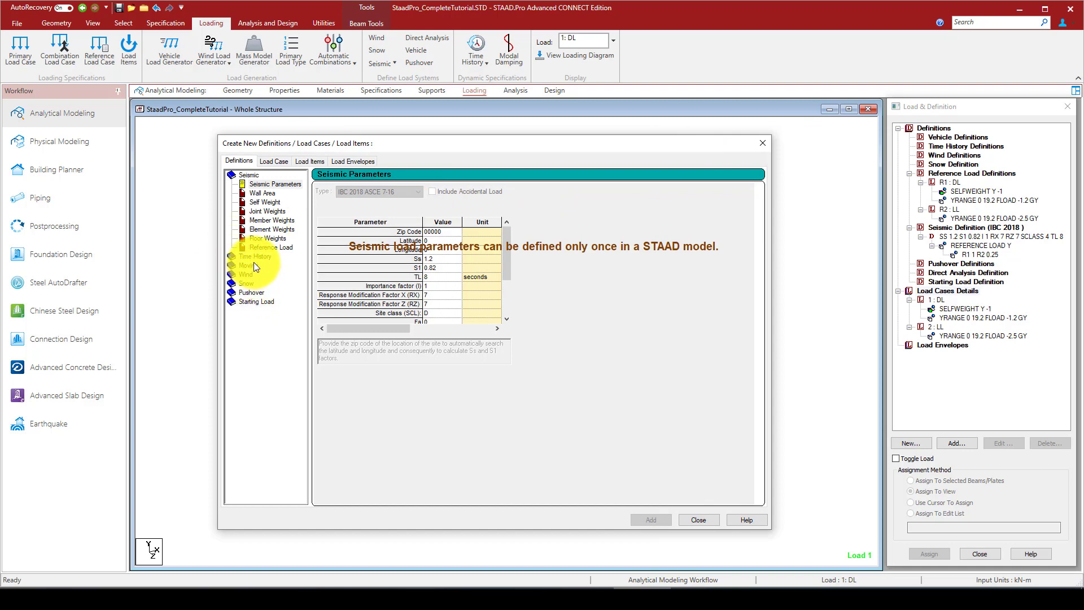
{"action": "double_click", "coordinate": [235, 175]}
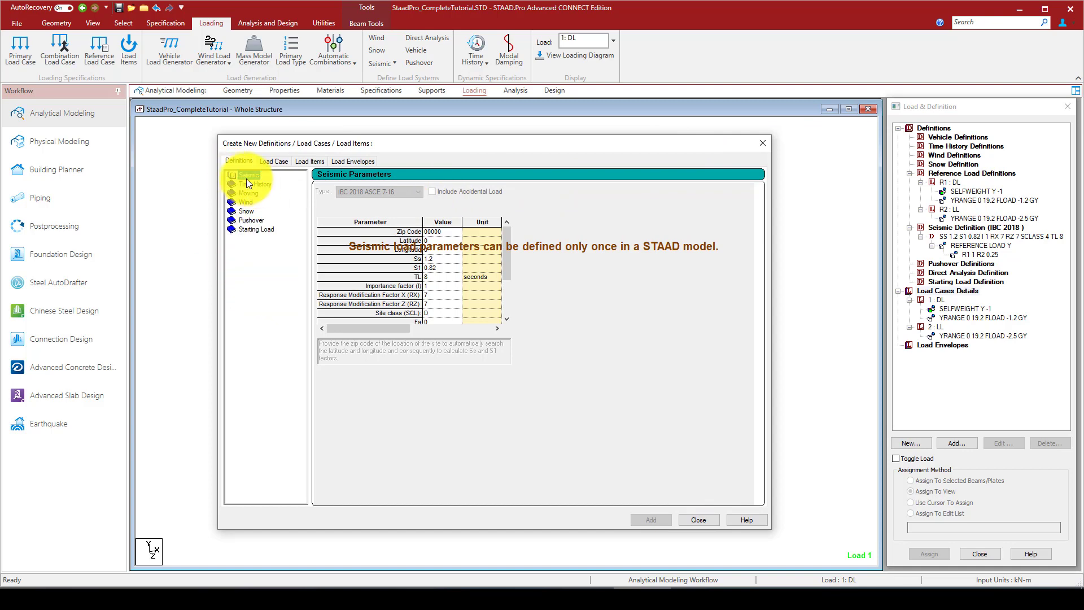
{"action": "left_click", "coordinate": [763, 143]}
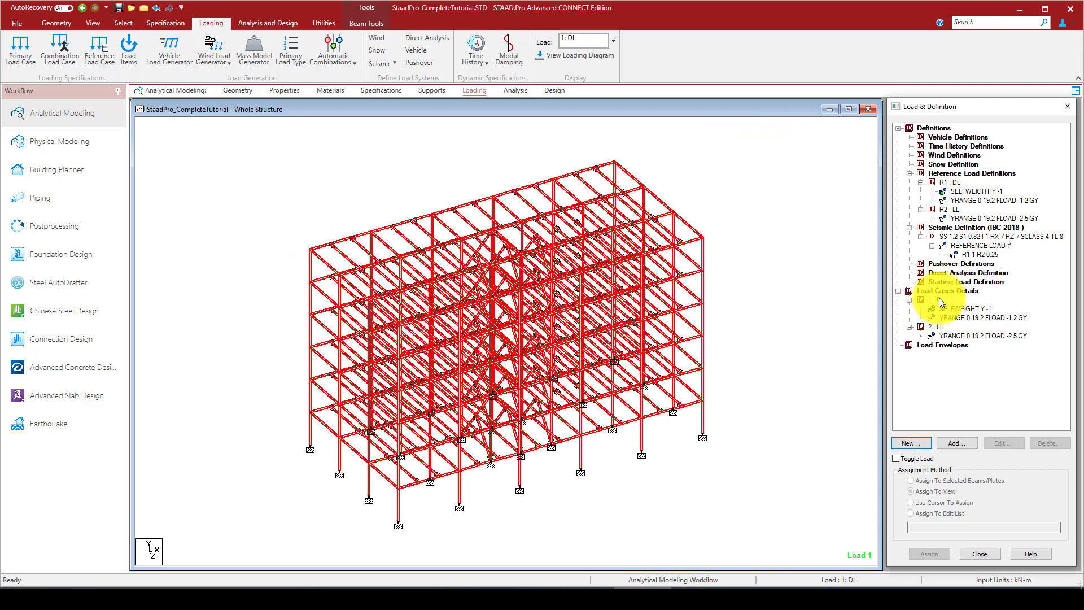
Step: Add primary load case 3 with loading type Seismic-H and title EX
{"action": "left_click", "coordinate": [956, 441]}
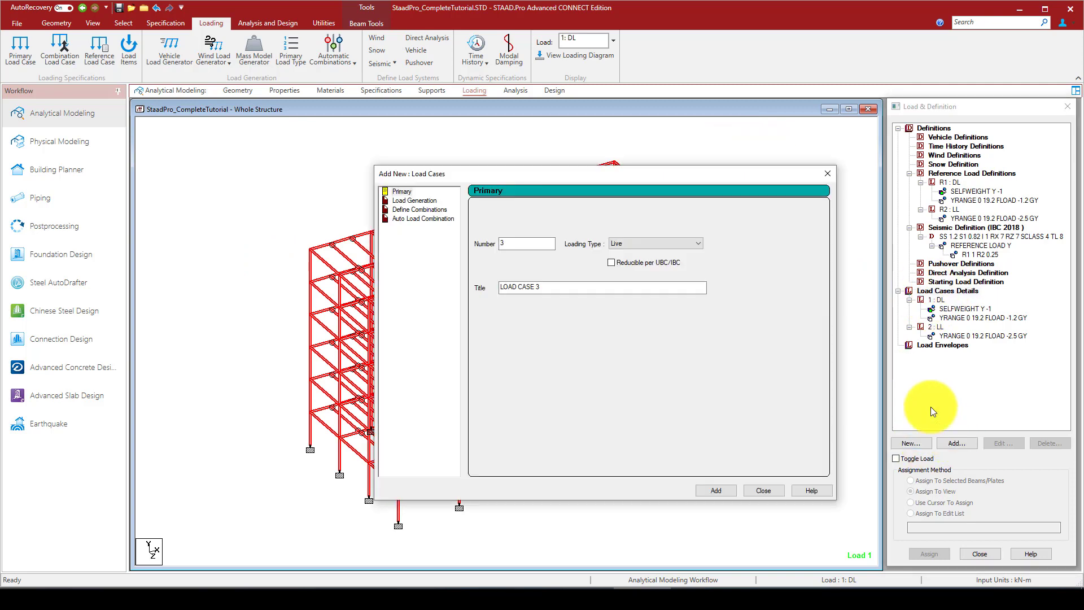
{"action": "left_click", "coordinate": [643, 243]}
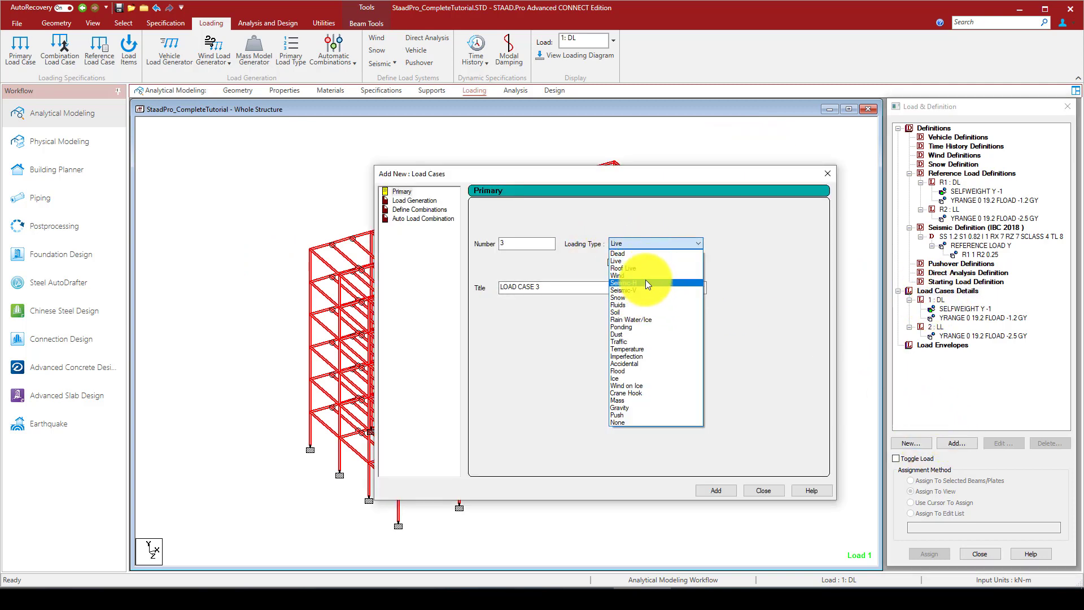
{"action": "left_click", "coordinate": [638, 283]}
{"action": "left_click_drag", "start_coordinate": [542, 286], "coordinate": [478, 288]}
{"action": "type", "text": "E"}
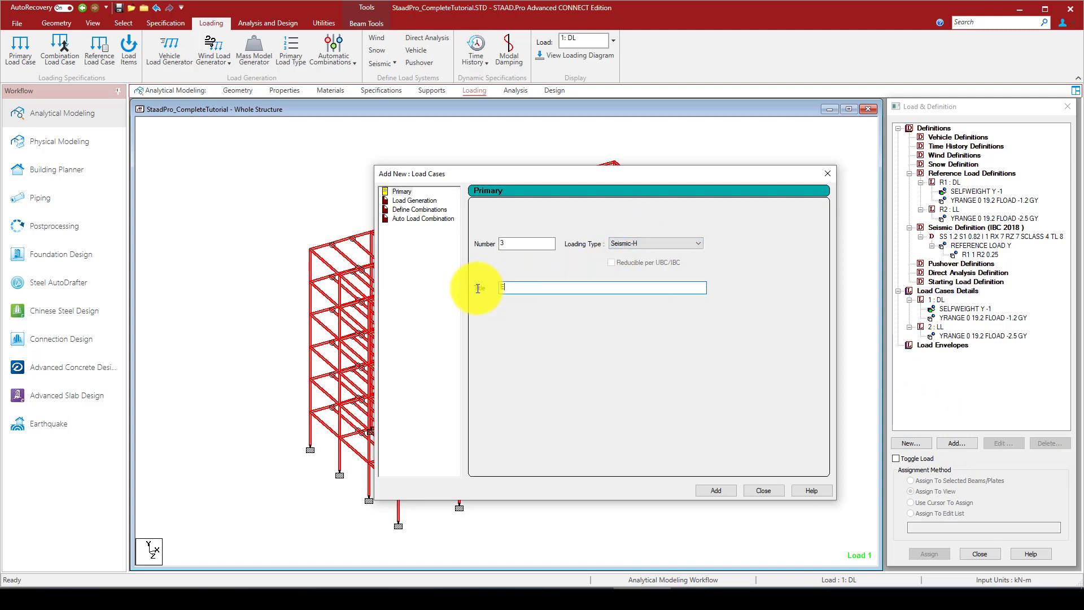
{"action": "type", "text": "X"}
{"action": "left_click", "coordinate": [716, 490]}
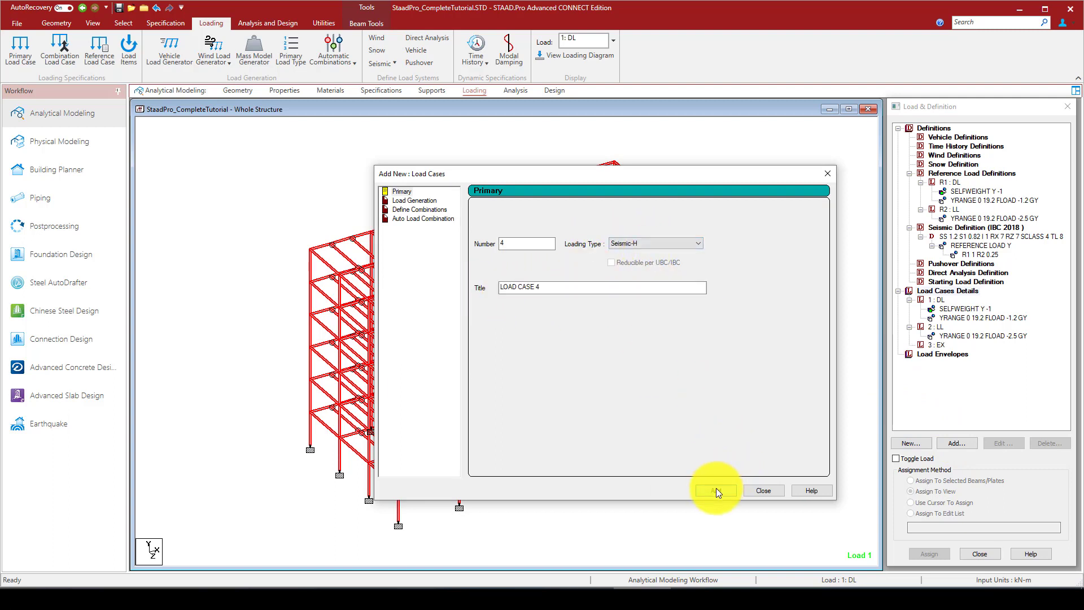
Step: Add primary load case 4 with loading type Seismic-V and title EZ, and close the dialog
{"action": "left_click", "coordinate": [655, 244]}
{"action": "left_click", "coordinate": [649, 286]}
{"action": "left_click_drag", "start_coordinate": [551, 288], "coordinate": [469, 289]}
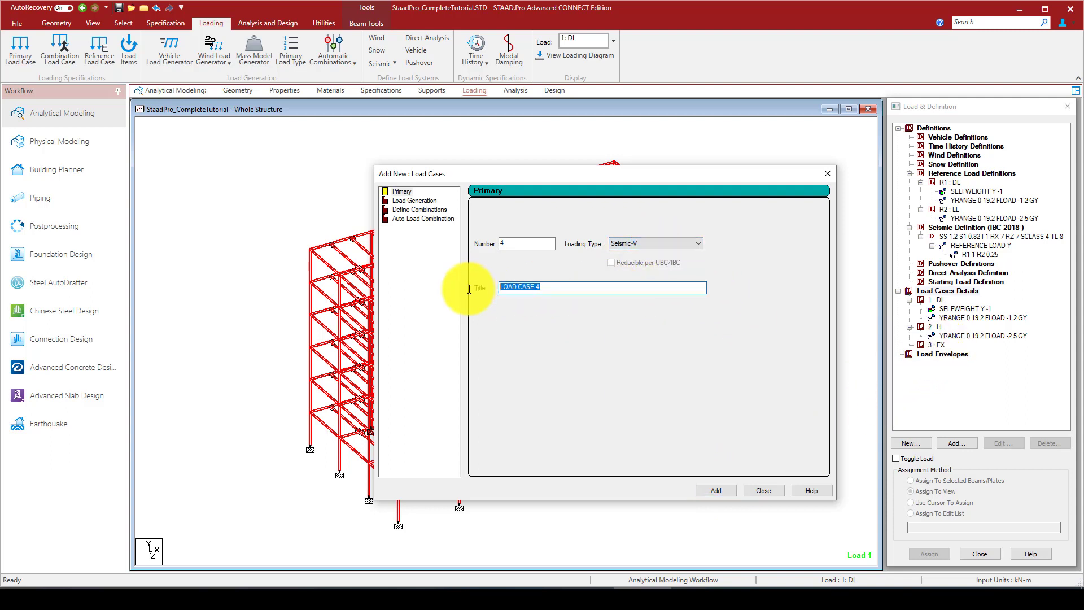
{"action": "type", "text": "EZ"}
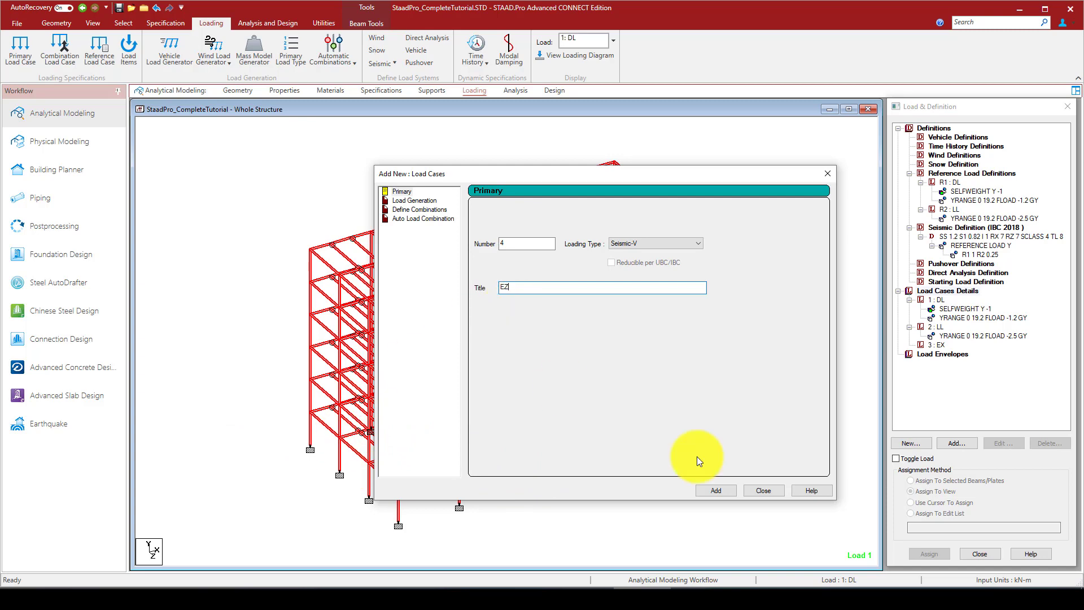
{"action": "left_click", "coordinate": [715, 490]}
{"action": "left_click", "coordinate": [763, 489]}
Step: Add a seismic load in the X direction with factor 1 to load case EX
{"action": "left_click", "coordinate": [935, 345]}
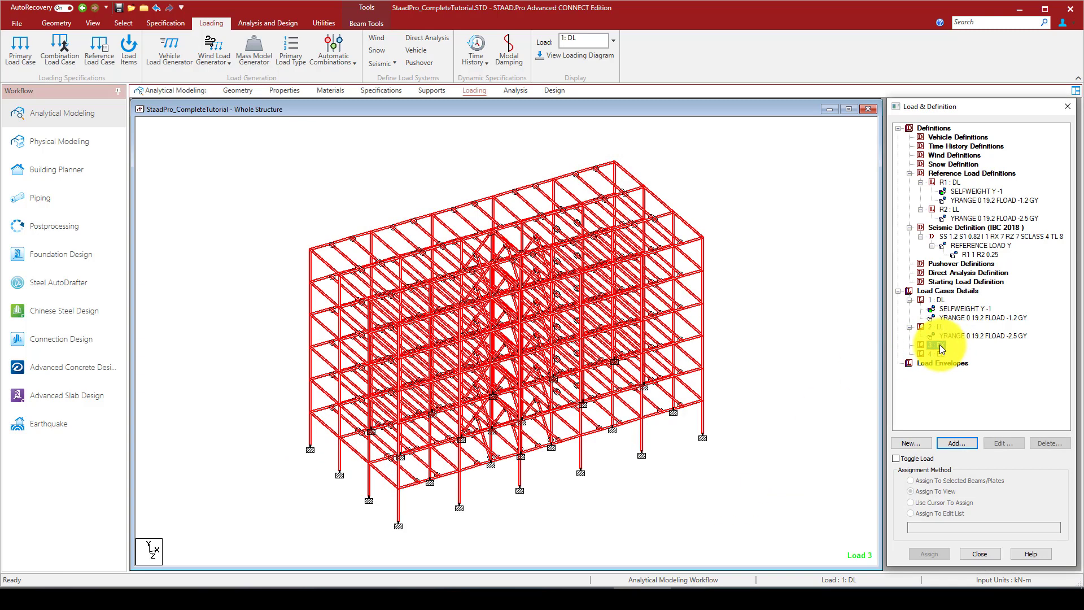
{"action": "left_click", "coordinate": [963, 441]}
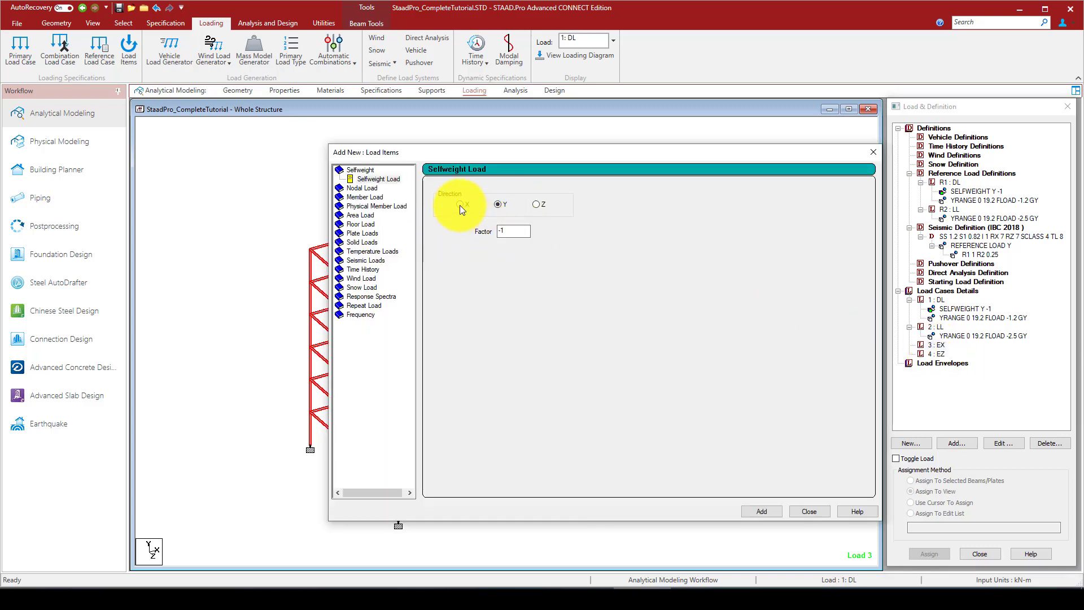
{"action": "left_click", "coordinate": [352, 259]}
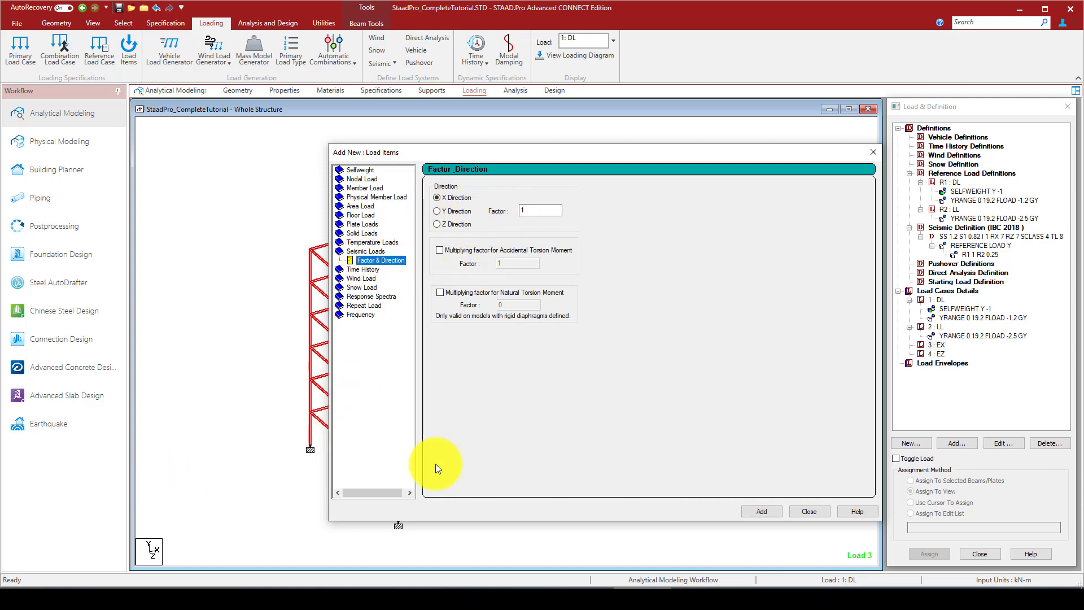
{"action": "left_click", "coordinate": [816, 511]}
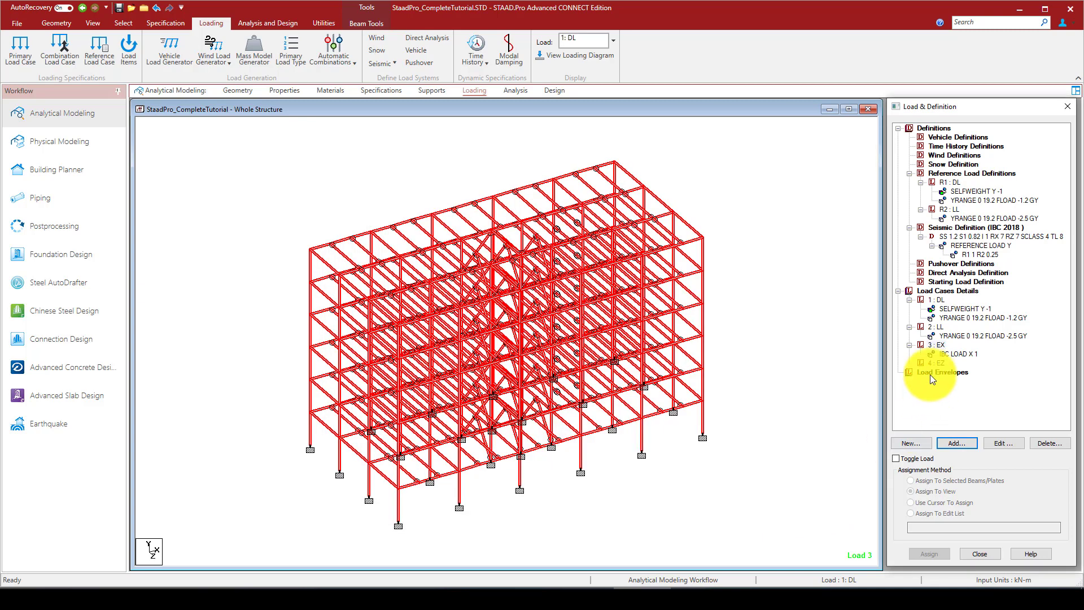
Step: Add a seismic load in the Z direction with factor 1 to load case EZ, and check the loads on the model
{"action": "left_click", "coordinate": [954, 443]}
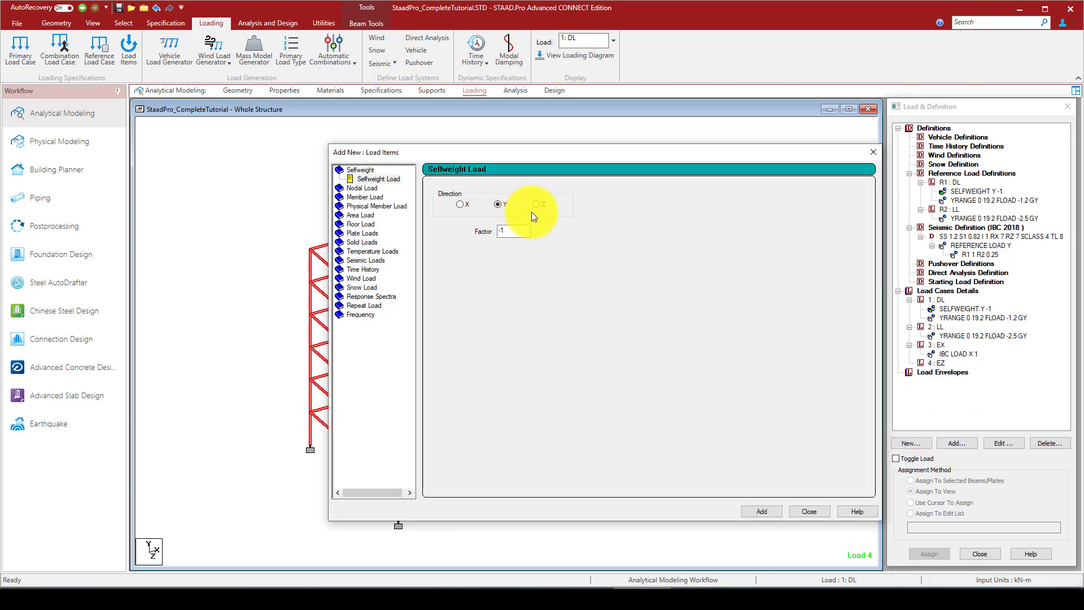
{"action": "left_click", "coordinate": [538, 205]}
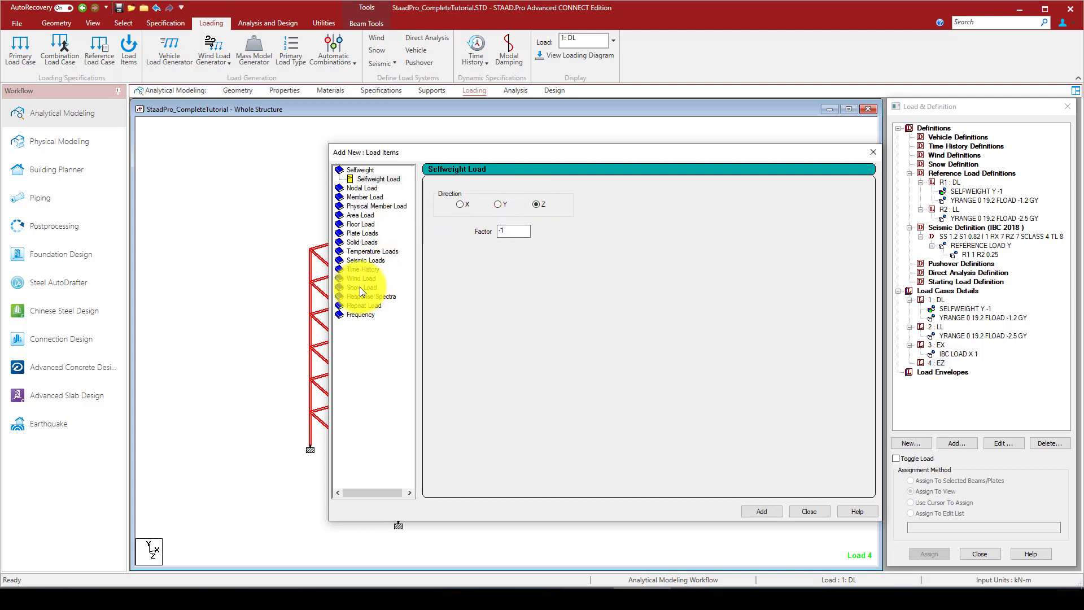
{"action": "left_click", "coordinate": [364, 261]}
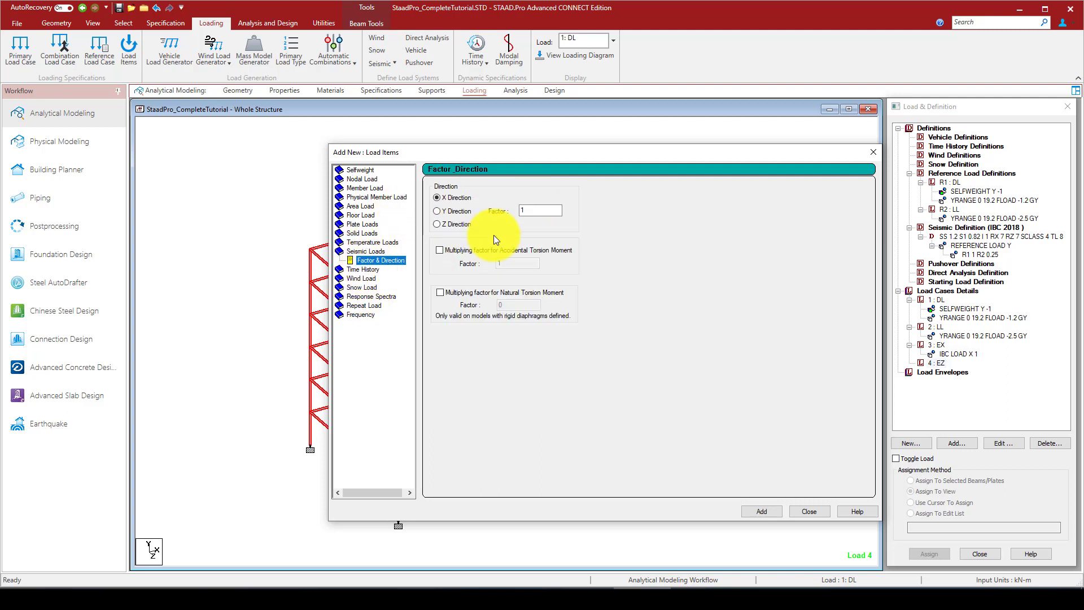
{"action": "left_click", "coordinate": [442, 224]}
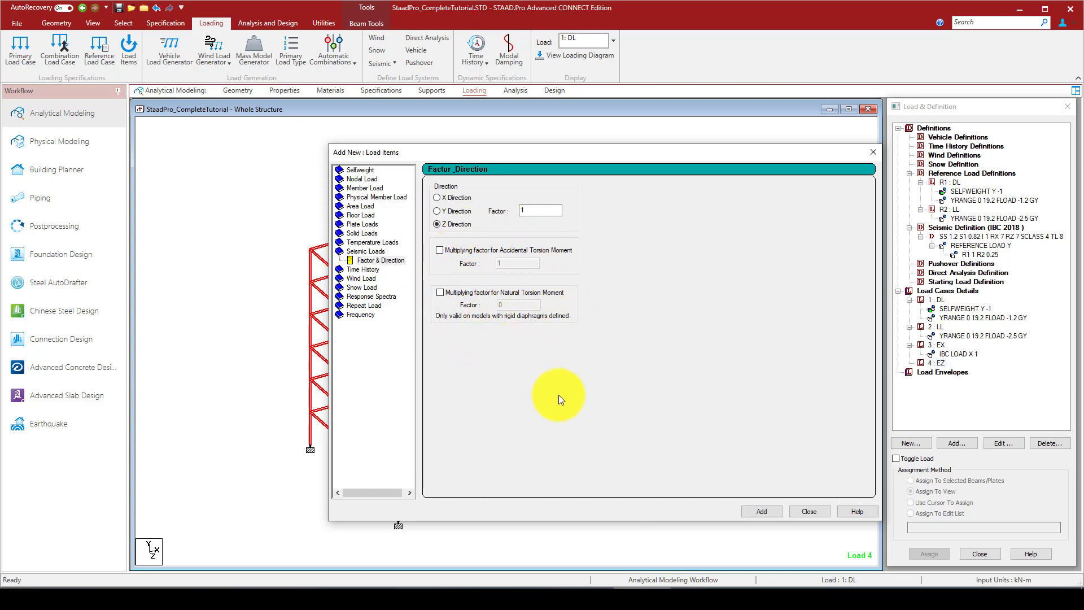
{"action": "left_click", "coordinate": [761, 511]}
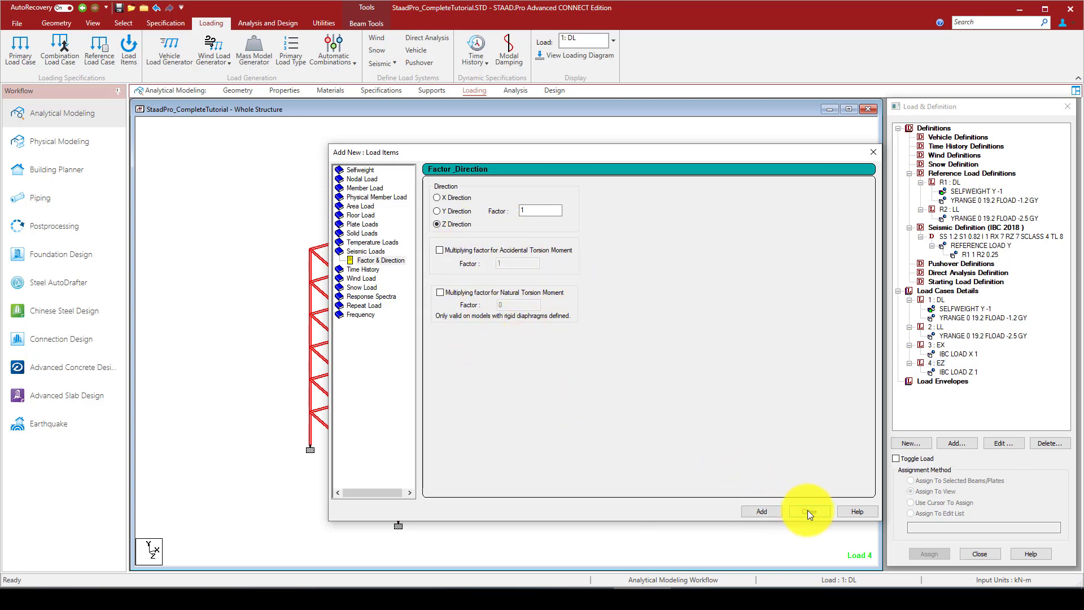
{"action": "left_click", "coordinate": [808, 511]}
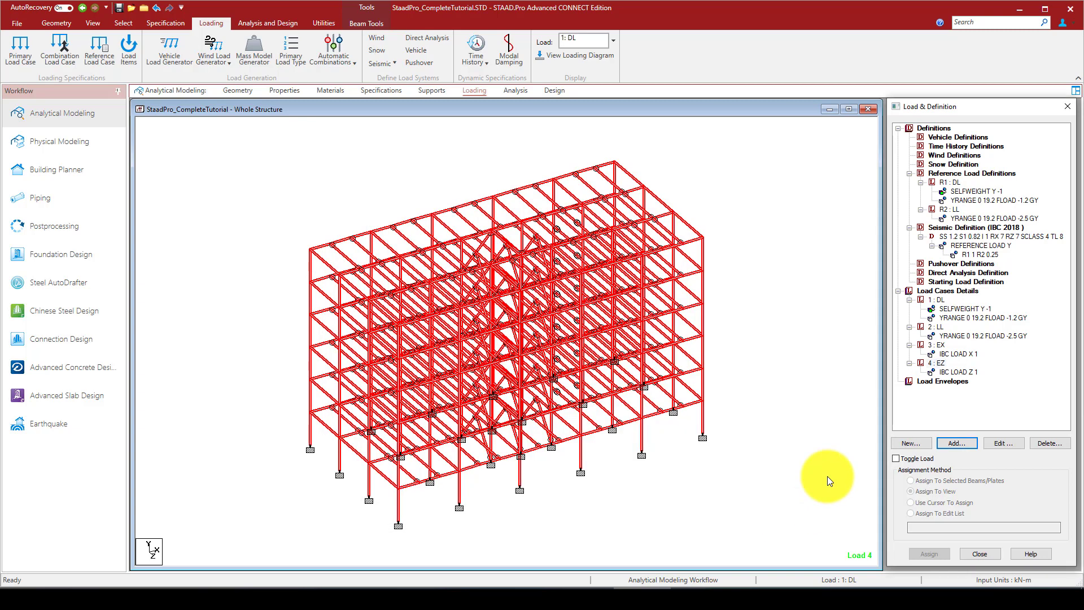
{"action": "left_click", "coordinate": [953, 310]}
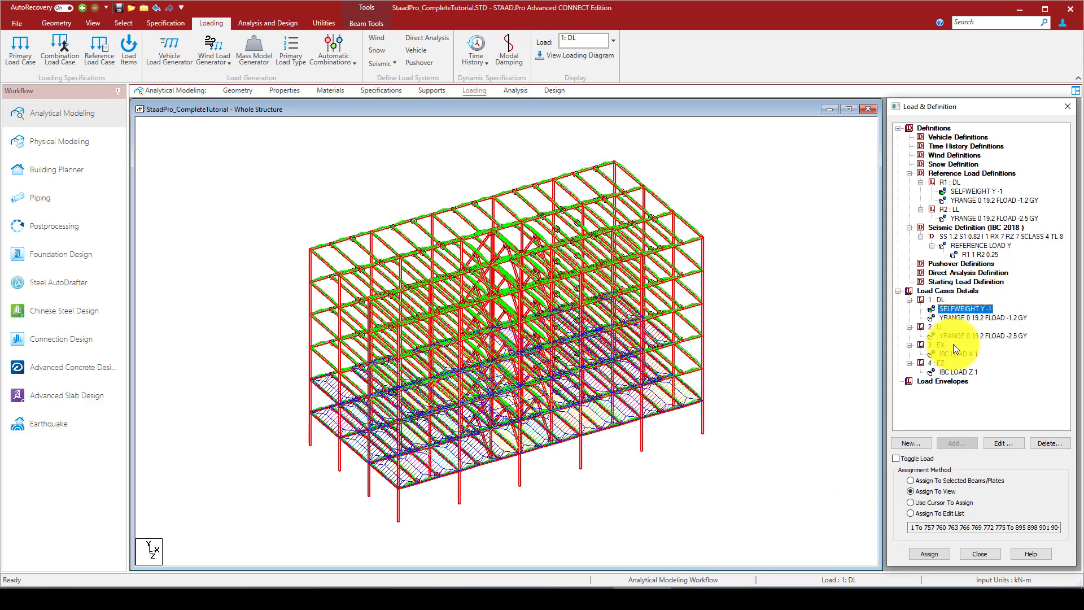
{"action": "left_click", "coordinate": [950, 373]}
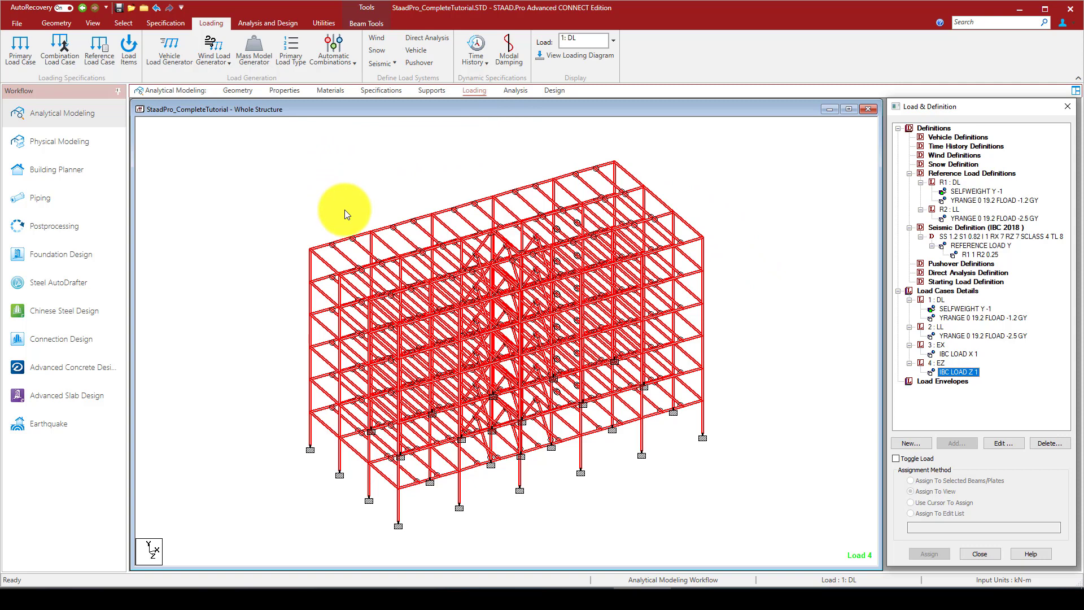
Step: Add a Perform Analysis command with the print option All, and close the analysis commands dialog
{"action": "left_click", "coordinate": [252, 23]}
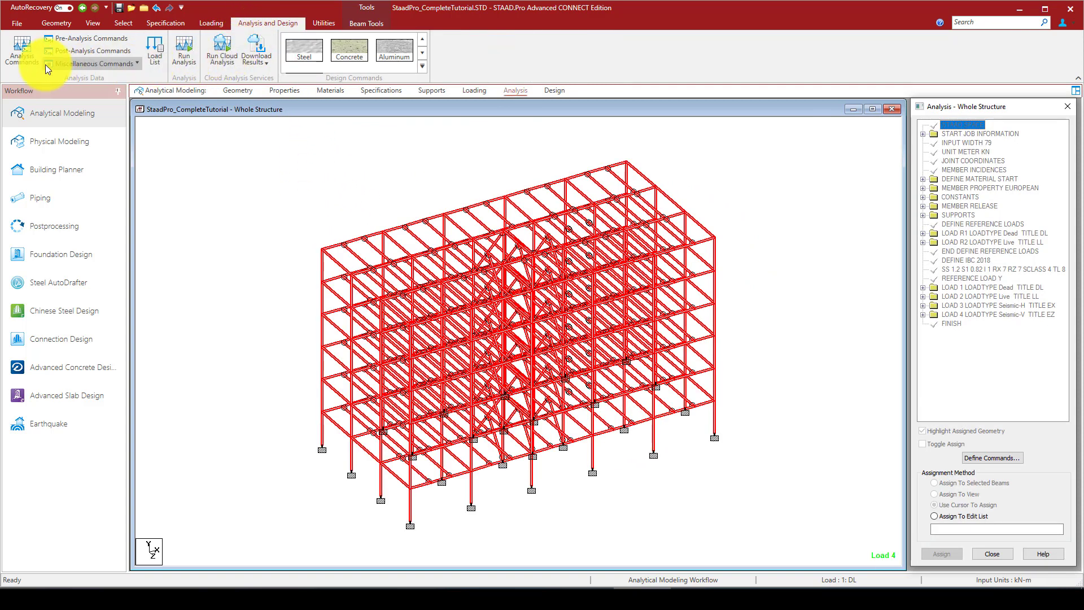
{"action": "left_click", "coordinate": [20, 50]}
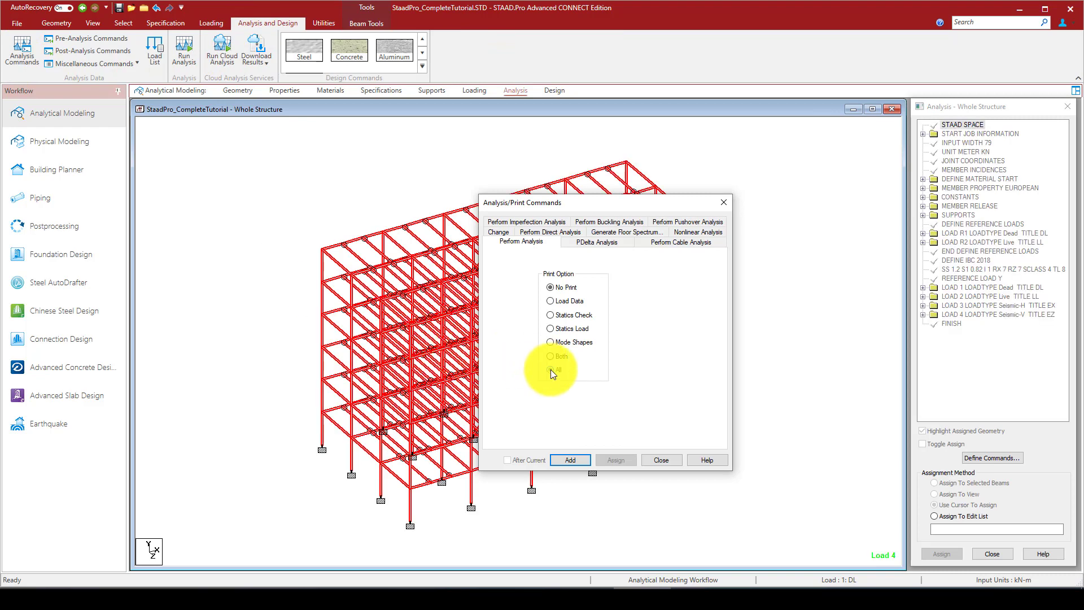
{"action": "left_click", "coordinate": [571, 460]}
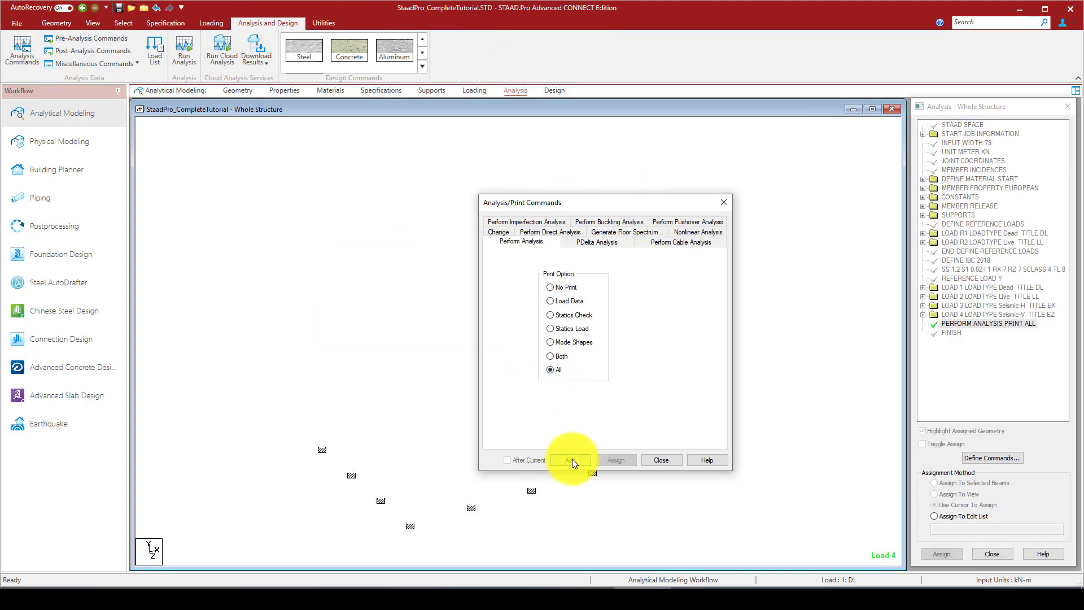
{"action": "left_click", "coordinate": [726, 202]}
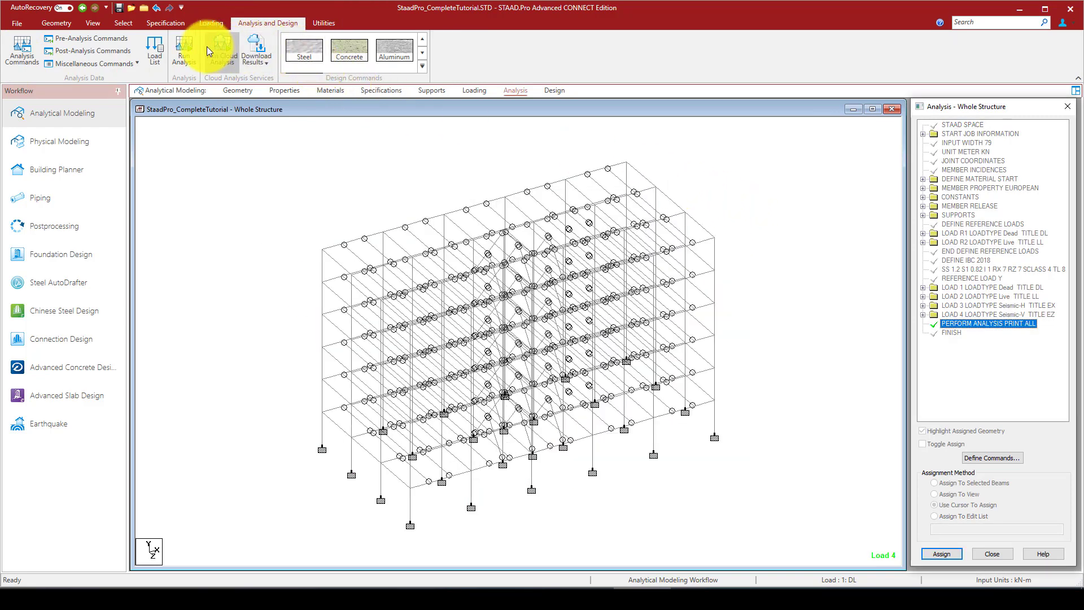
Step: Save the modified structure, run the analysis and open its output file
{"action": "left_click", "coordinate": [177, 45]}
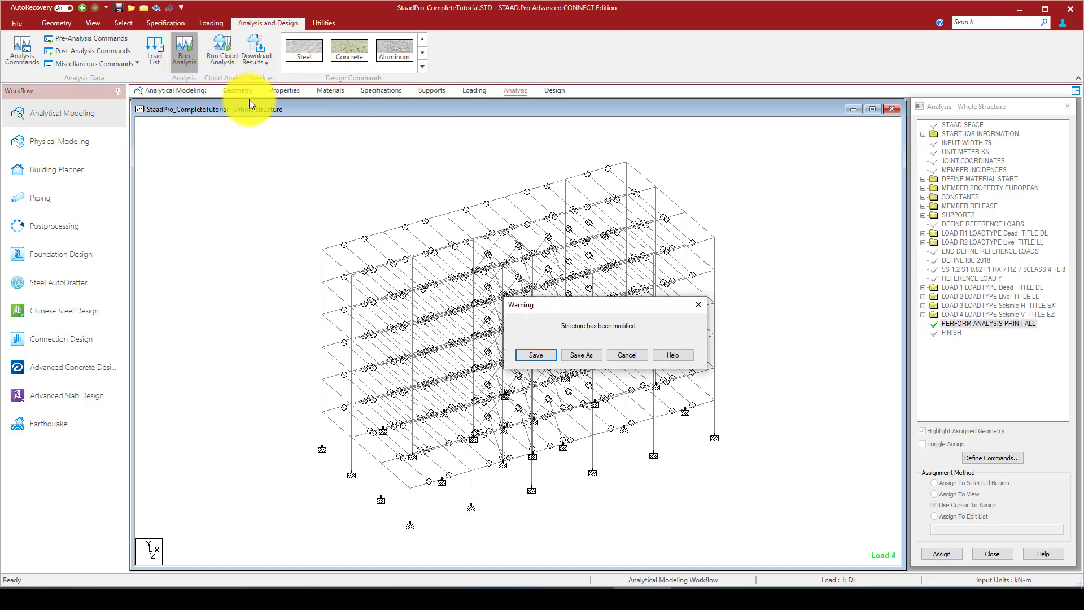
{"action": "left_click", "coordinate": [545, 354]}
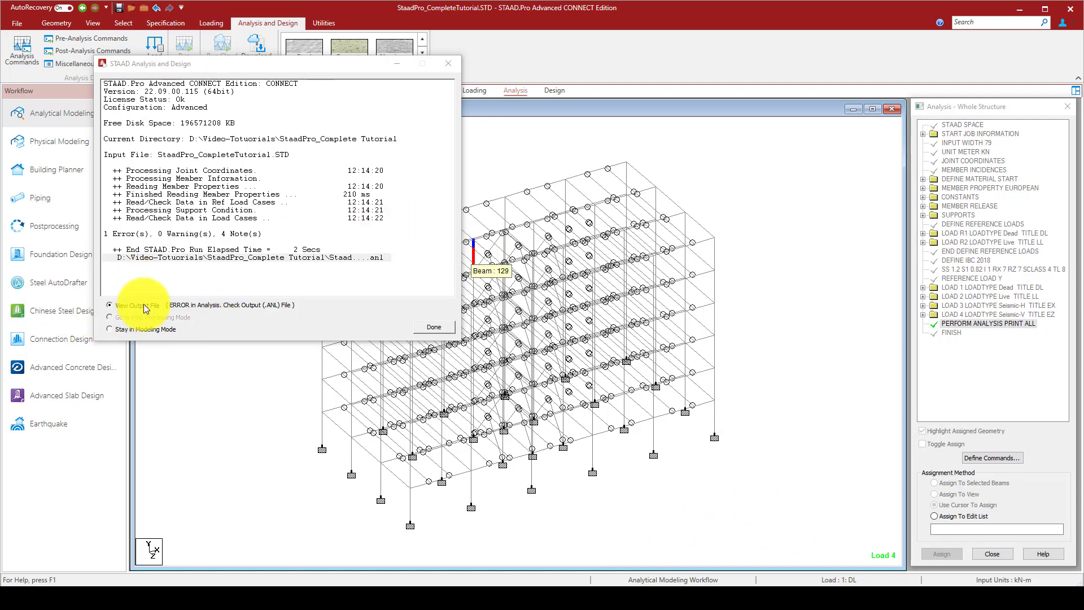
{"action": "left_click", "coordinate": [434, 328]}
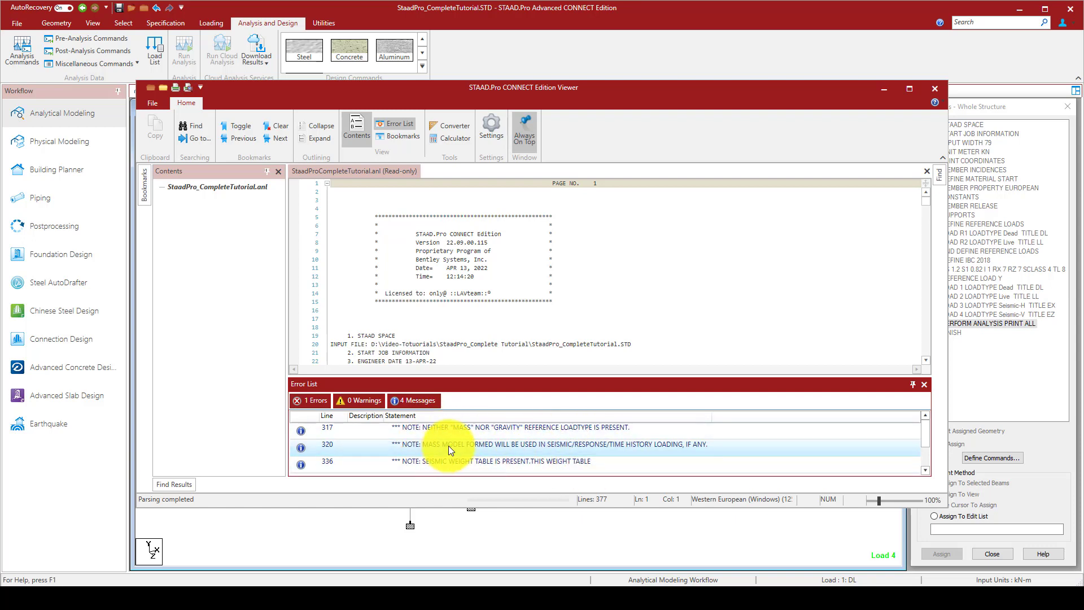
Step: Examine the errors listed in the analysis output file, and close the viewer
{"action": "left_click", "coordinate": [315, 404]}
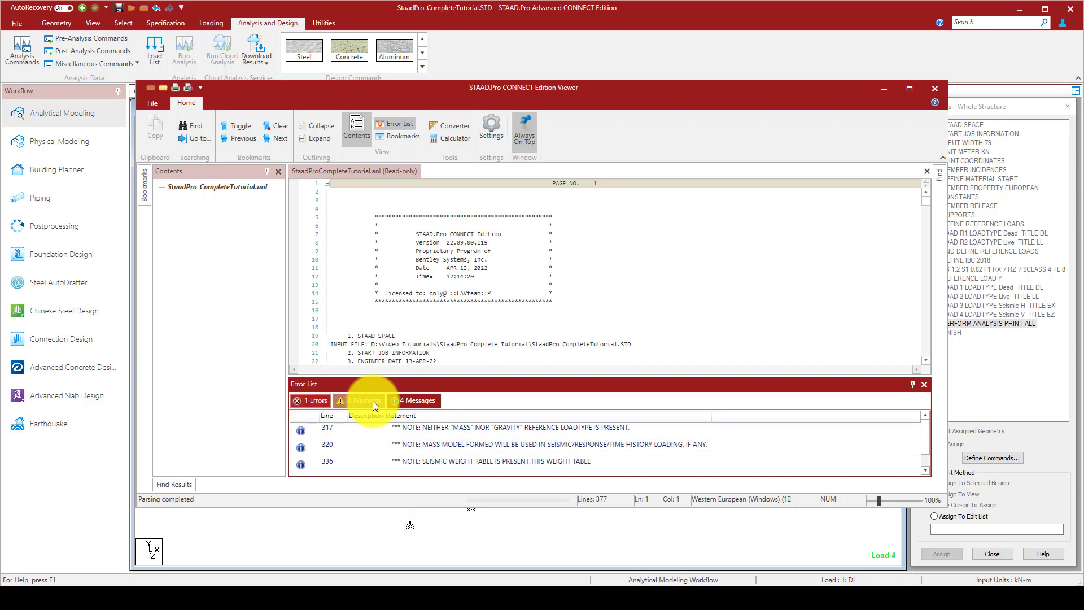
{"action": "left_click", "coordinate": [382, 402]}
{"action": "left_click", "coordinate": [311, 399]}
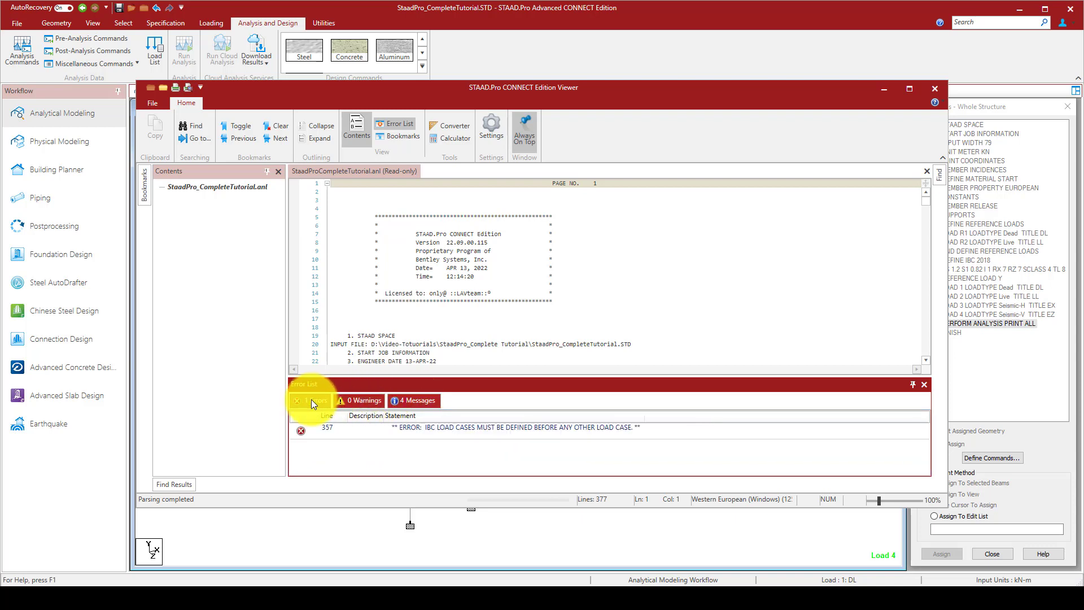
{"action": "left_click", "coordinate": [459, 428]}
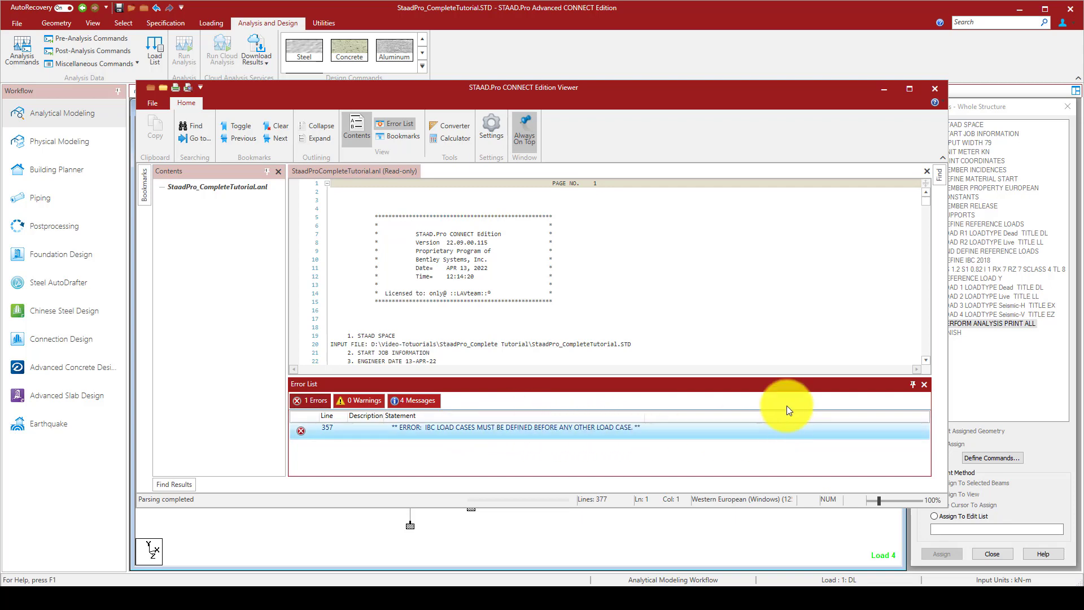
{"action": "left_click", "coordinate": [934, 89]}
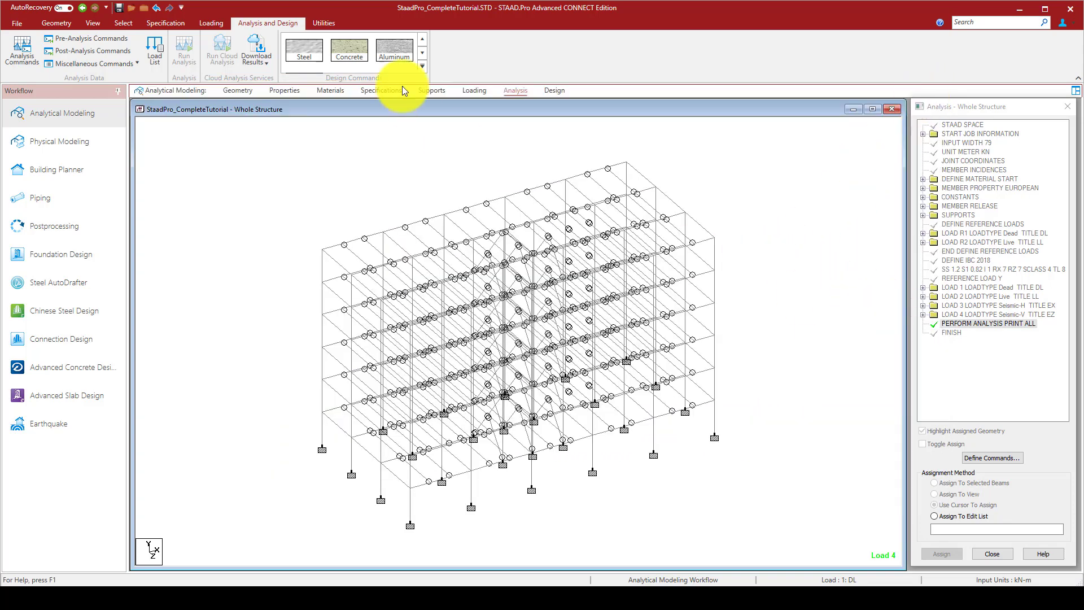
Step: Review the order of the primary load cases among the load definitions
{"action": "left_click", "coordinate": [474, 90]}
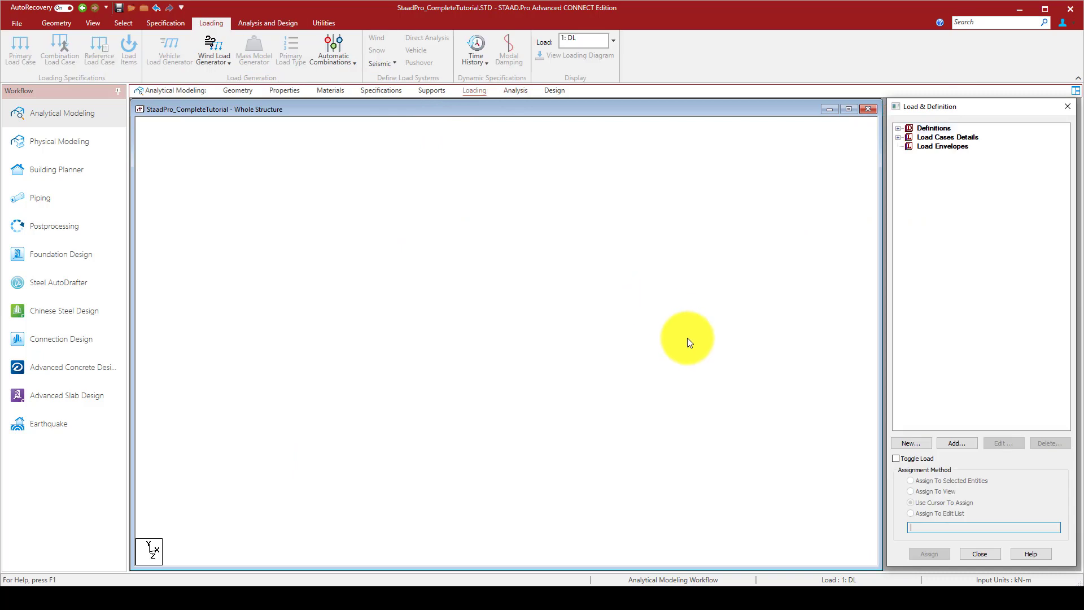
{"action": "left_click", "coordinate": [897, 137]}
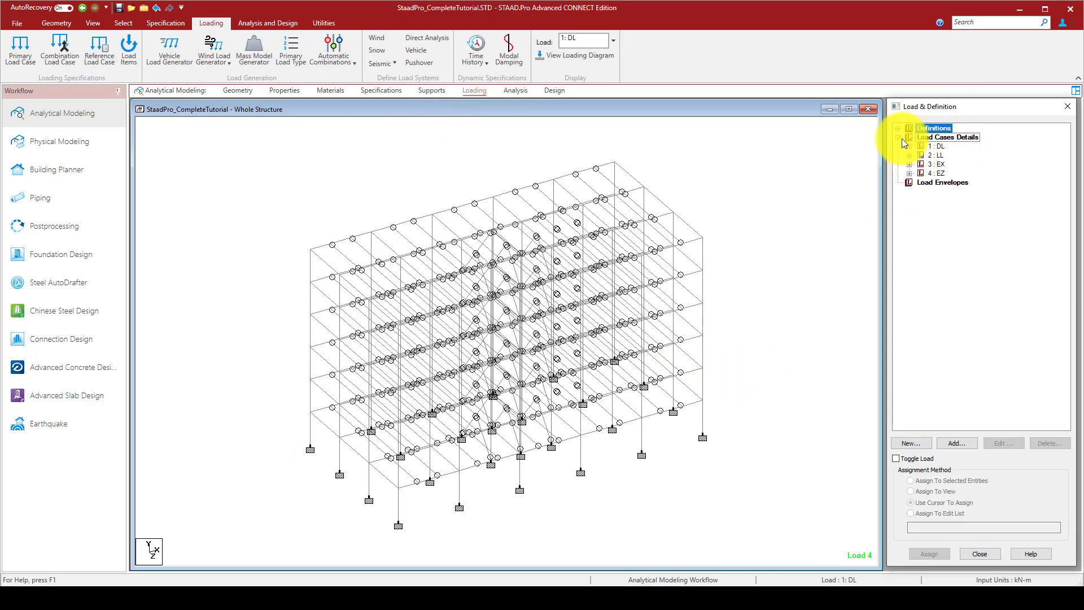
{"action": "left_click", "coordinate": [898, 137]}
{"action": "left_click", "coordinate": [898, 137]}
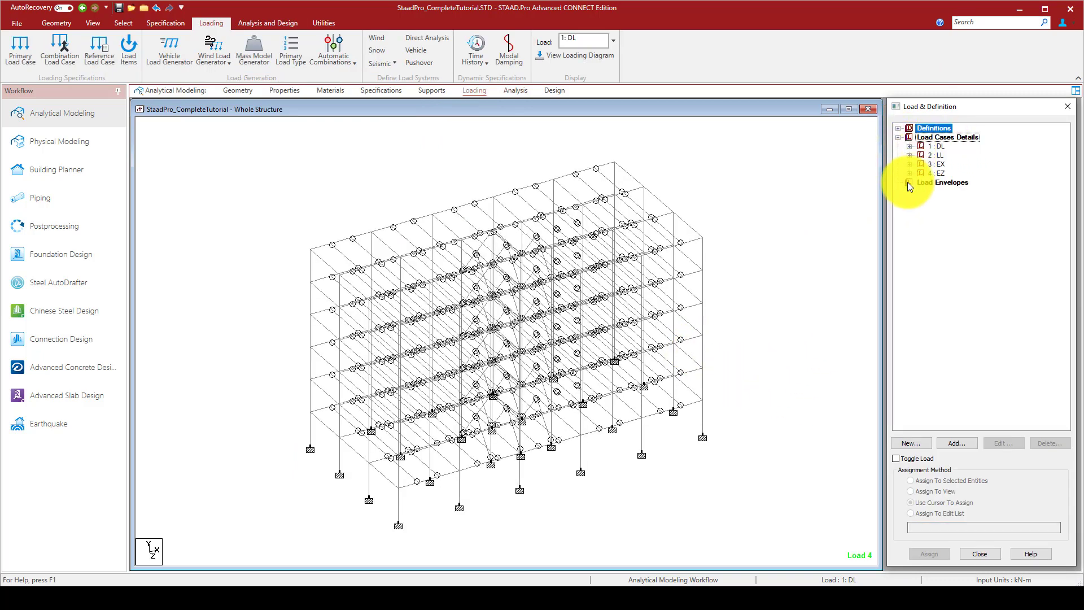
{"action": "left_click", "coordinate": [943, 164]}
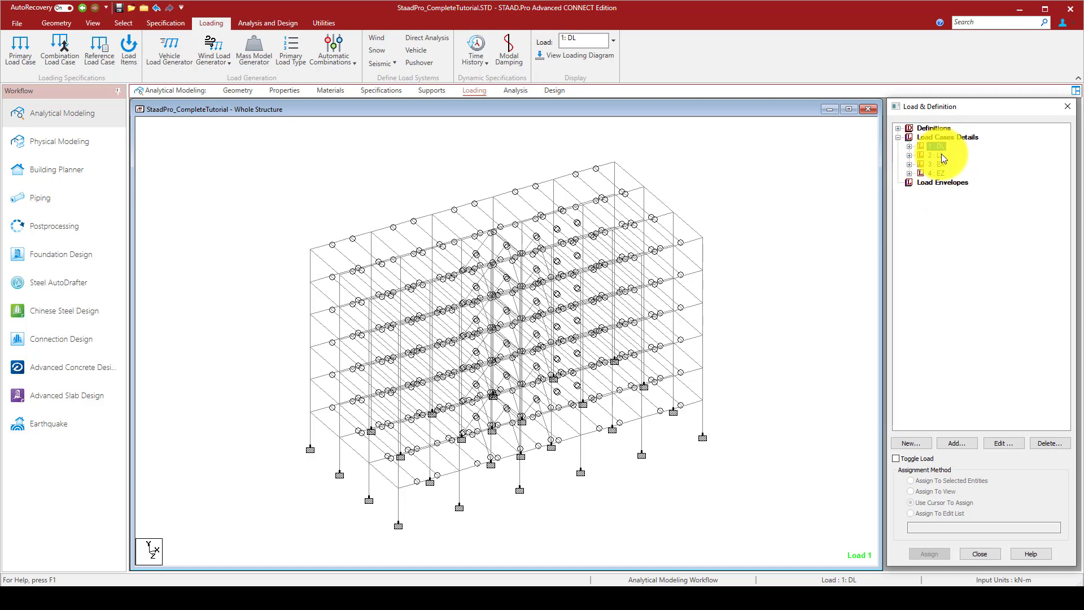
{"action": "left_click", "coordinate": [940, 146]}
{"action": "left_click", "coordinate": [940, 155]}
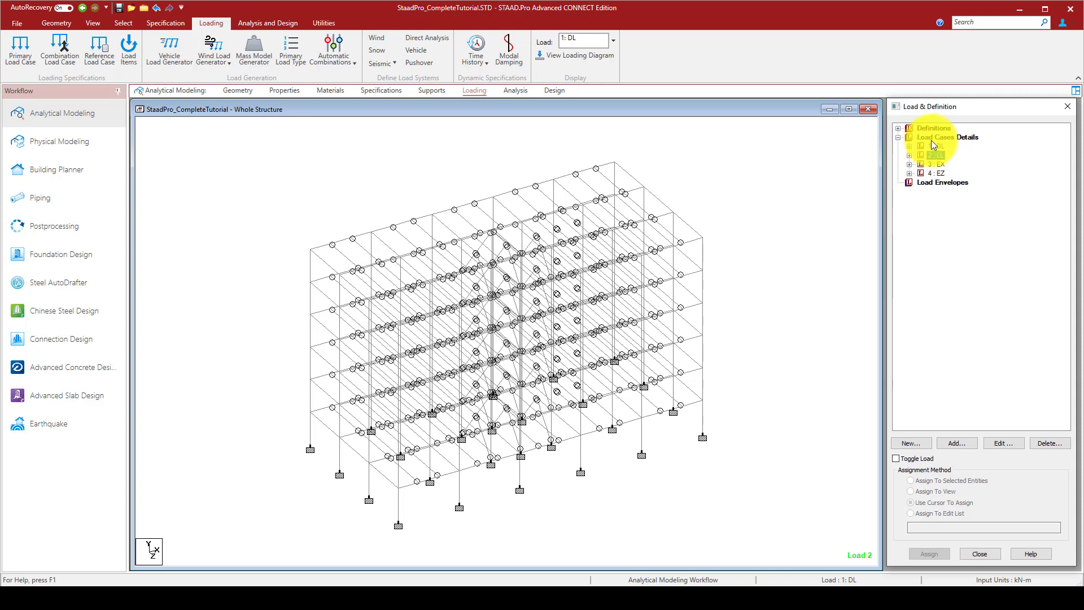
{"action": "left_click", "coordinate": [899, 129]}
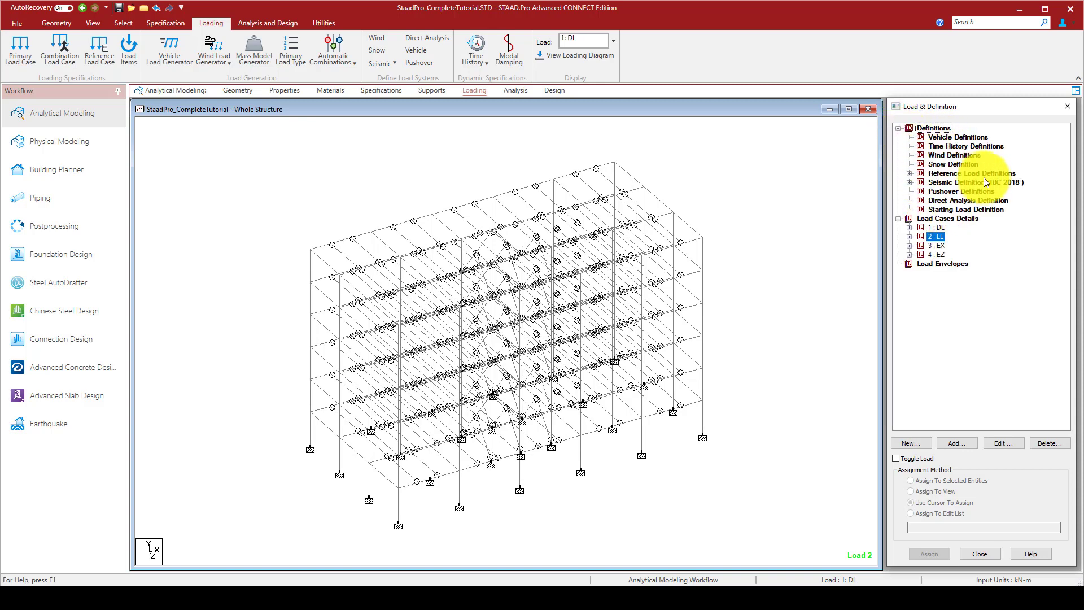
{"action": "left_click", "coordinate": [937, 244]}
Step: Delete load cases 1 DL and 2 LL, keeping the seismic cases EX and EZ
{"action": "left_click", "coordinate": [936, 229]}
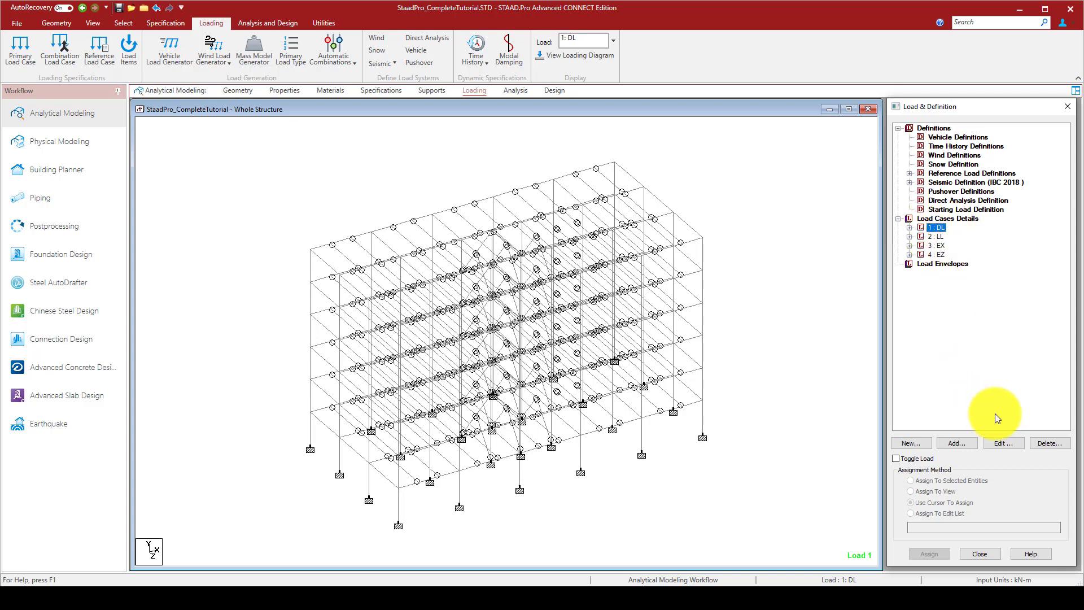
{"action": "left_click", "coordinate": [1042, 442]}
{"action": "left_click", "coordinate": [1008, 366]}
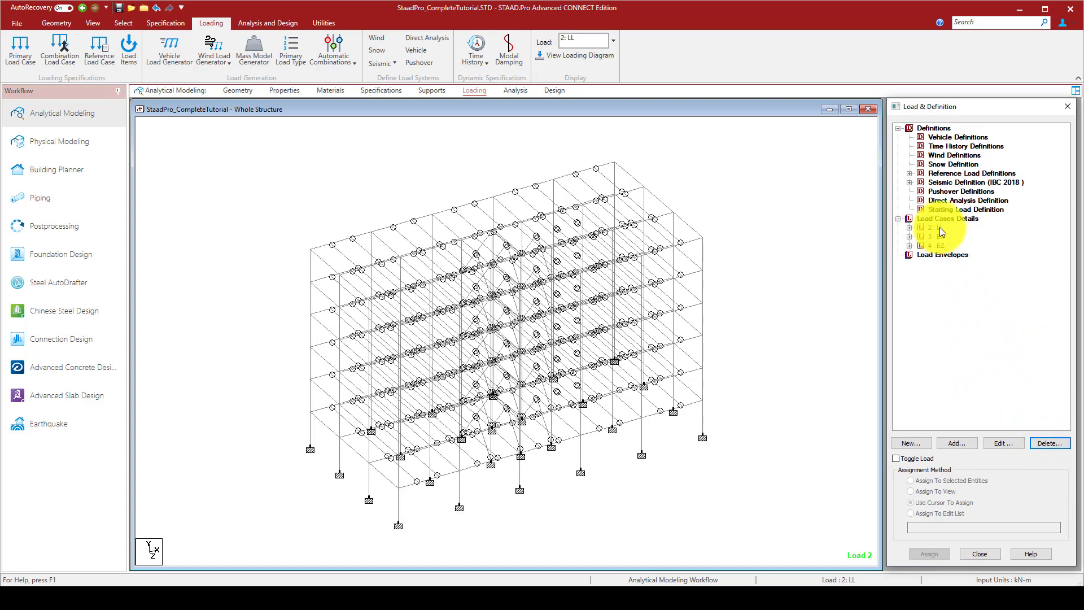
{"action": "left_click", "coordinate": [1042, 442]}
{"action": "left_click", "coordinate": [991, 364]}
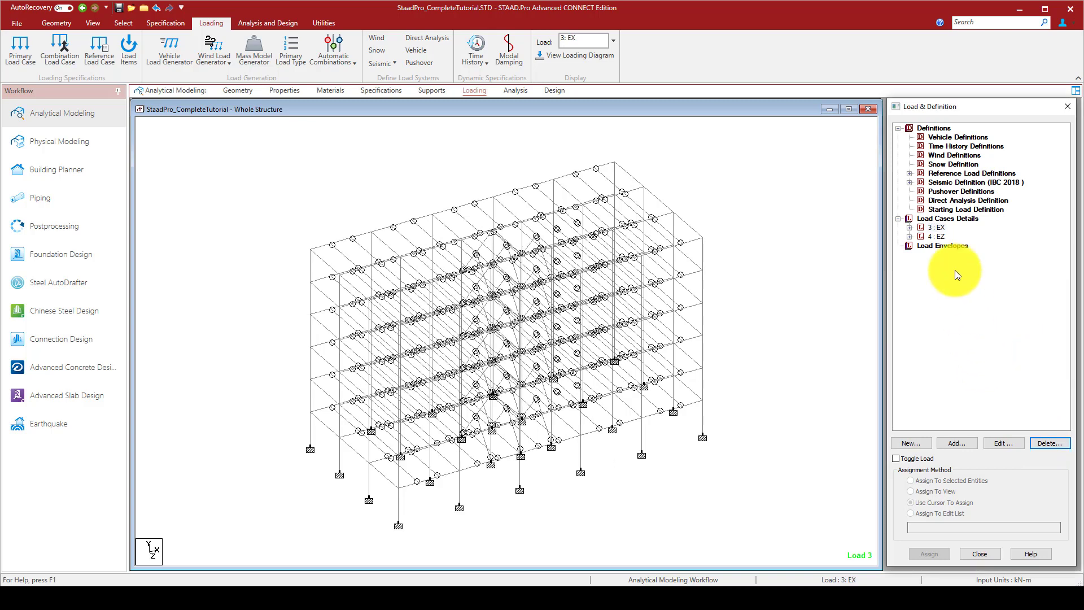
Step: Add primary load case 1 with loading type Dead and title DL after the seismic load cases
{"action": "left_click", "coordinate": [948, 218]}
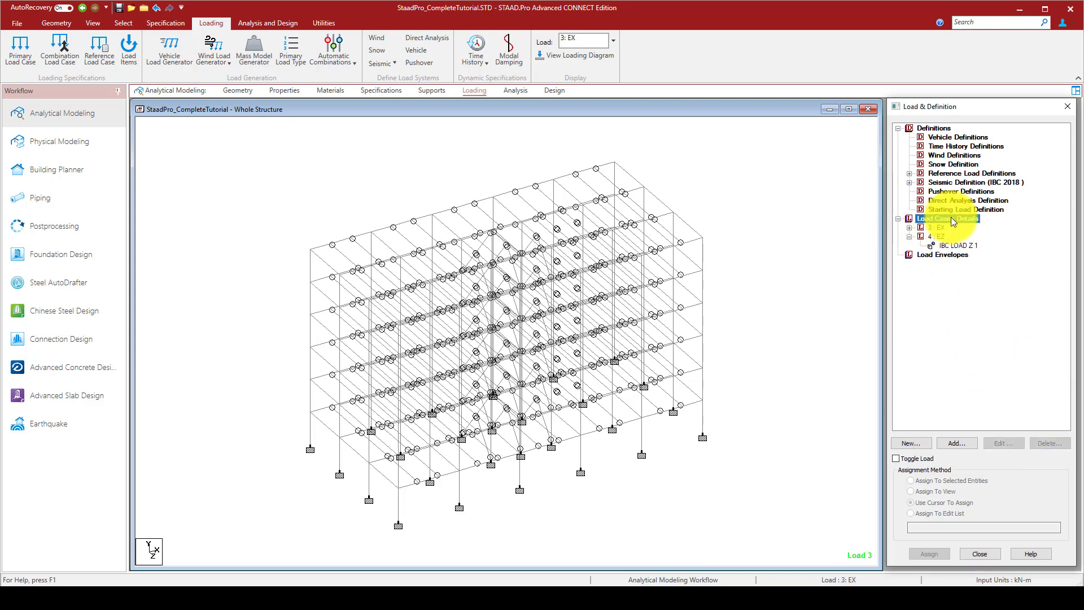
{"action": "left_click", "coordinate": [961, 443]}
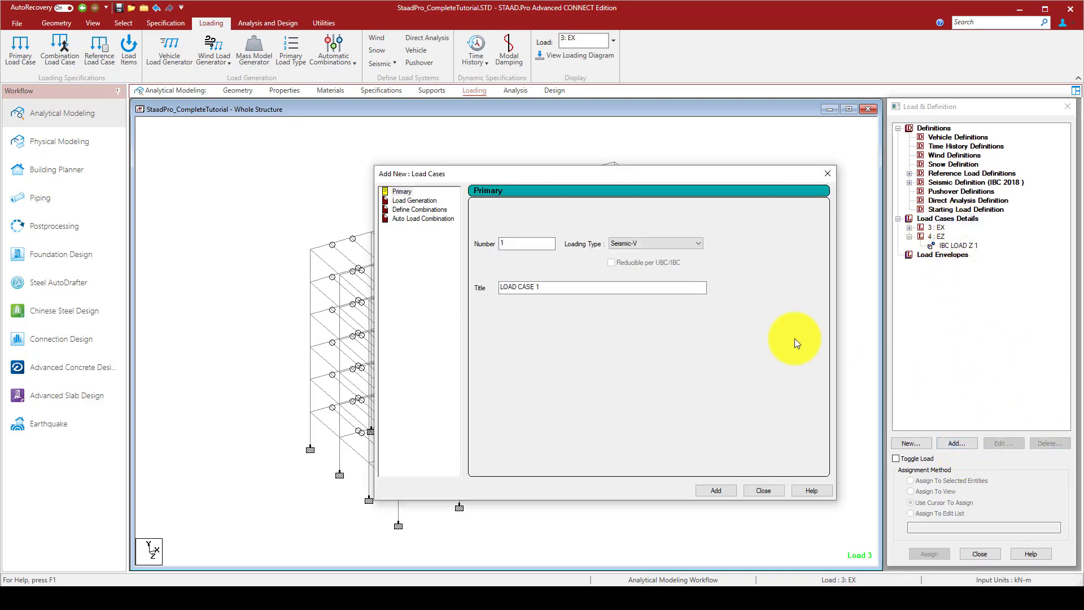
{"action": "left_click", "coordinate": [641, 247]}
{"action": "left_click", "coordinate": [639, 253]}
{"action": "left_click_drag", "start_coordinate": [539, 286], "coordinate": [477, 293]}
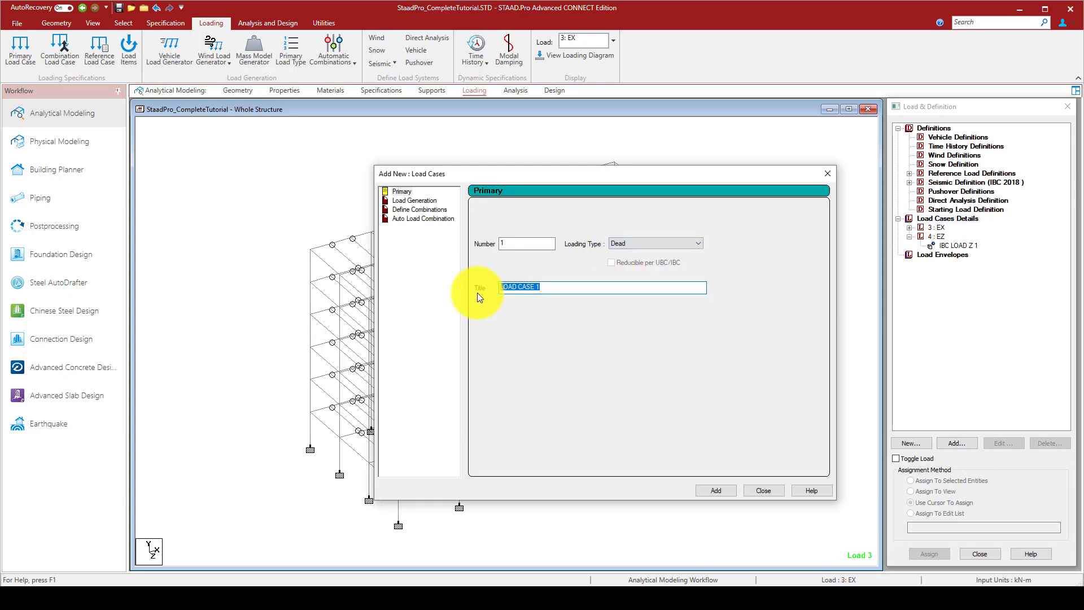
{"action": "type", "text": "D"}
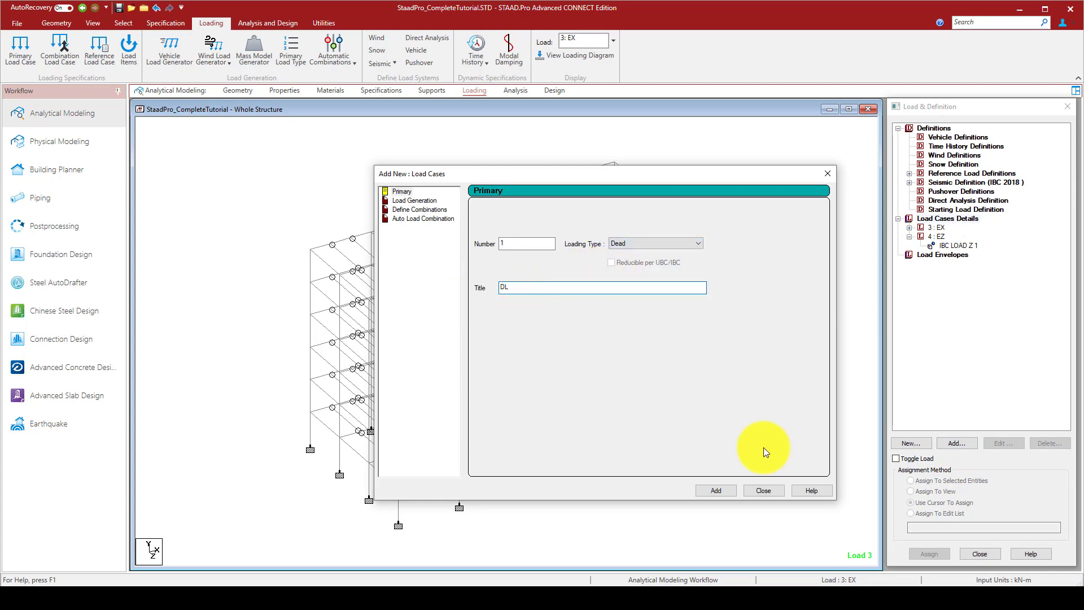
{"action": "type", "text": "L"}
{"action": "left_click", "coordinate": [716, 490]}
{"action": "left_click", "coordinate": [763, 491]}
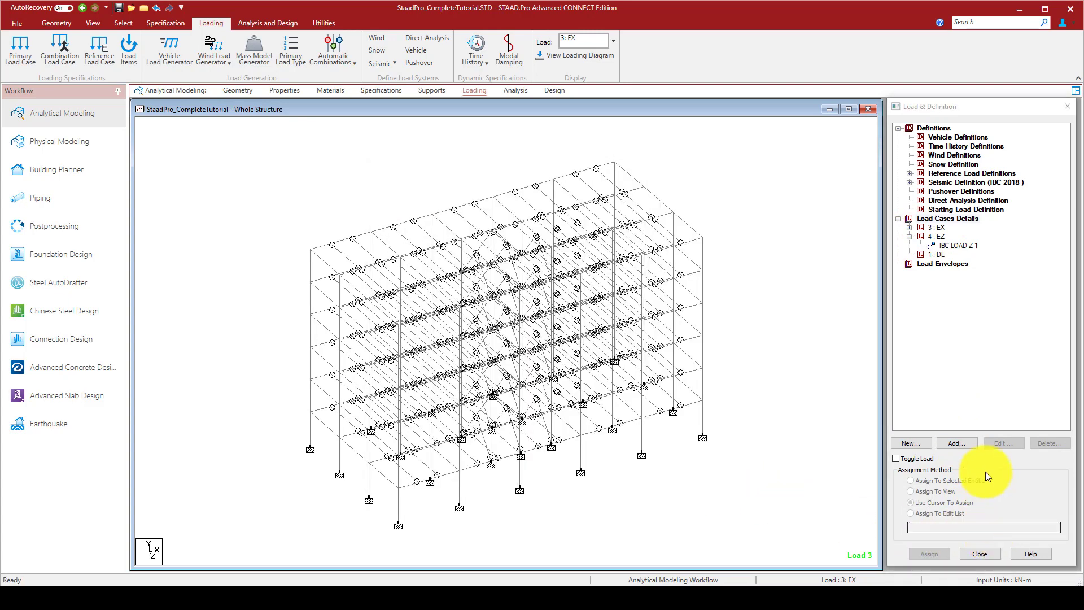
Step: Add primary load case 2 with loading type Live and title LL, and close the dialog
{"action": "left_click", "coordinate": [957, 443]}
{"action": "left_click", "coordinate": [634, 244]}
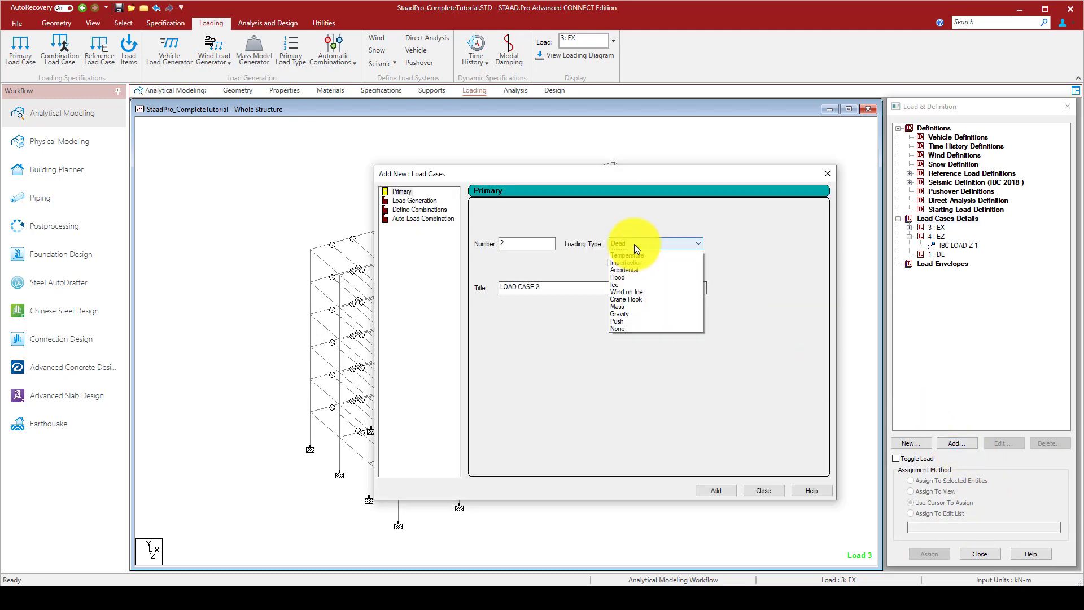
{"action": "left_click", "coordinate": [636, 261]}
{"action": "left_click_drag", "start_coordinate": [558, 287], "coordinate": [472, 293]}
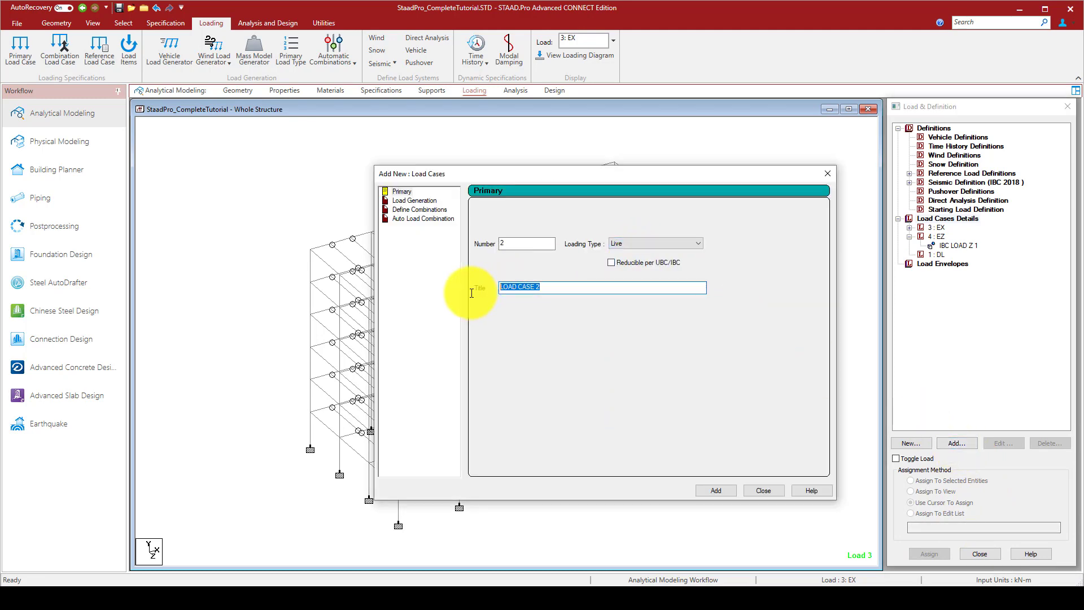
{"action": "type", "text": "LL"}
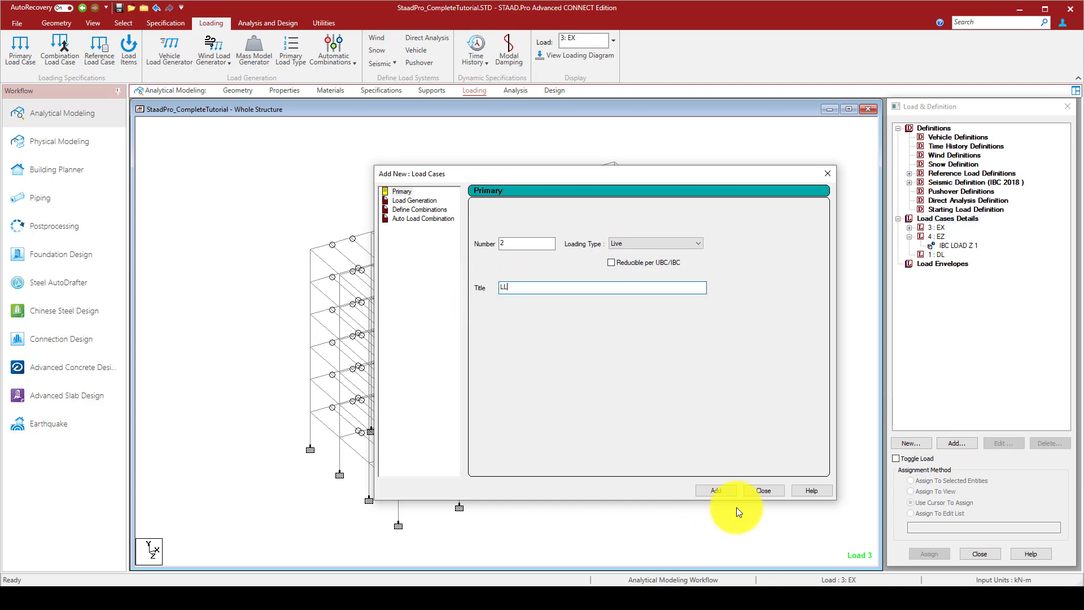
{"action": "left_click", "coordinate": [724, 490]}
{"action": "left_click", "coordinate": [762, 491]}
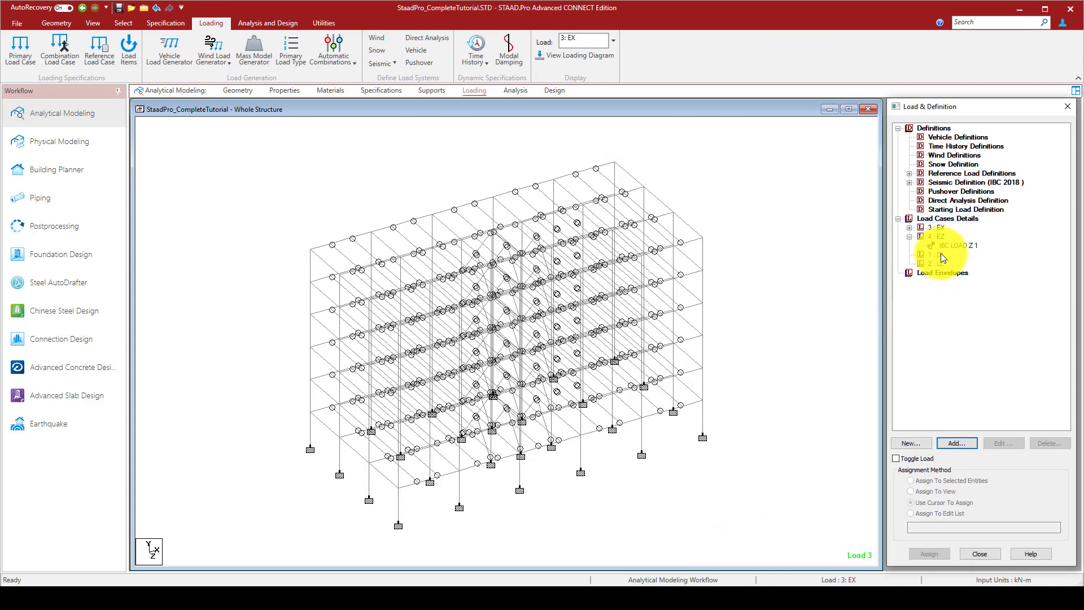
Step: Add a selfweight load in the Y direction with factor -1 to load case DL
{"action": "left_click", "coordinate": [940, 254]}
{"action": "left_click", "coordinate": [970, 443]}
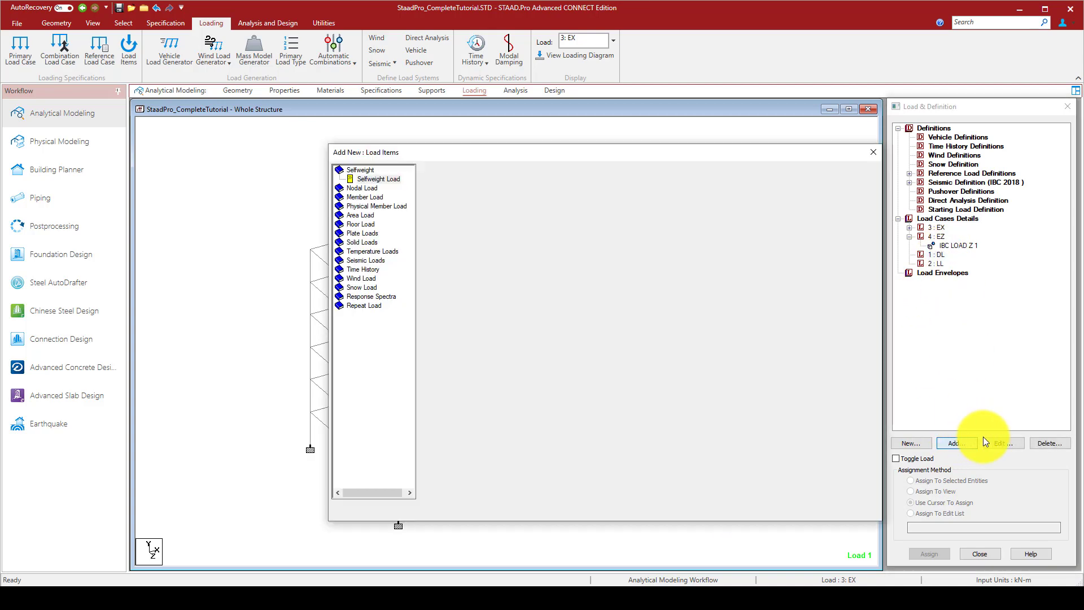
{"action": "left_click", "coordinate": [761, 511]}
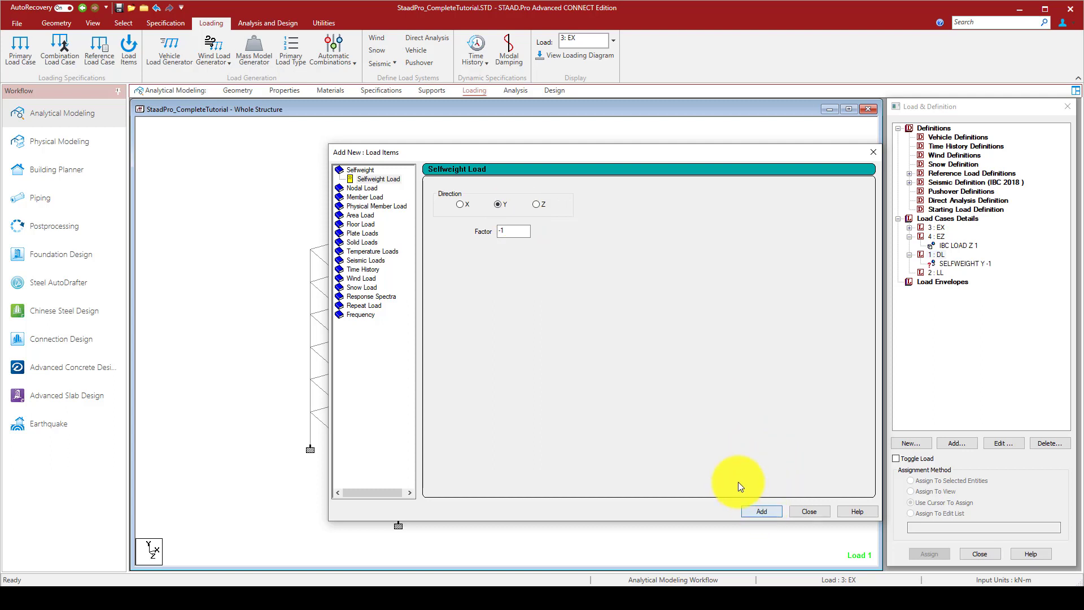
Step: Add a global Y floor load of -1.2 kN/m2 over the Y range 0 to 19.2 m to load case DL
{"action": "left_click", "coordinate": [352, 223]}
{"action": "double_click", "coordinate": [480, 241]}
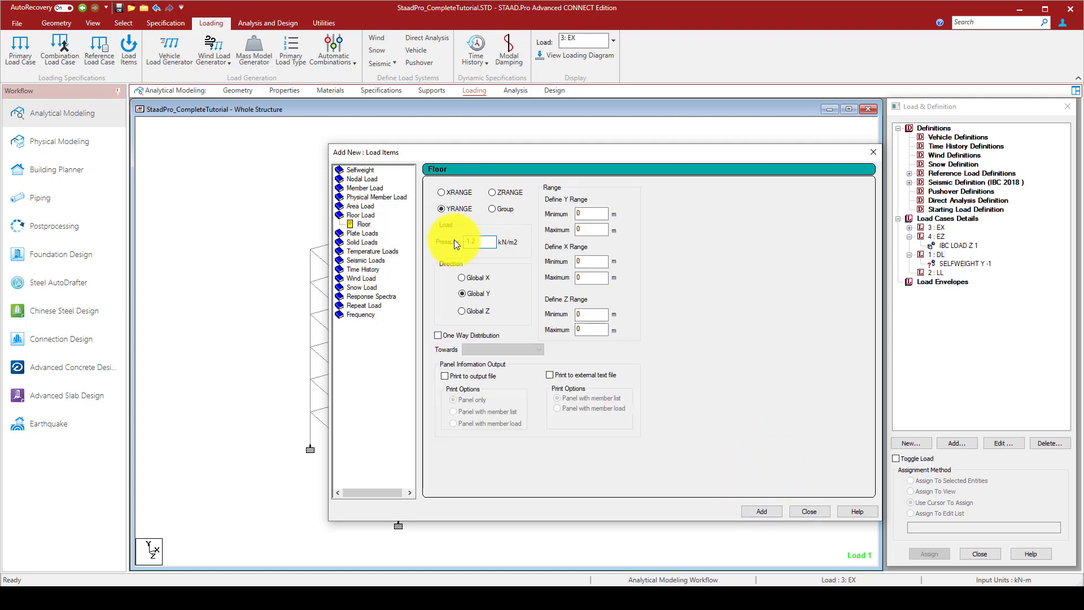
{"action": "double_click", "coordinate": [564, 229]}
{"action": "type", "text": "19.2"}
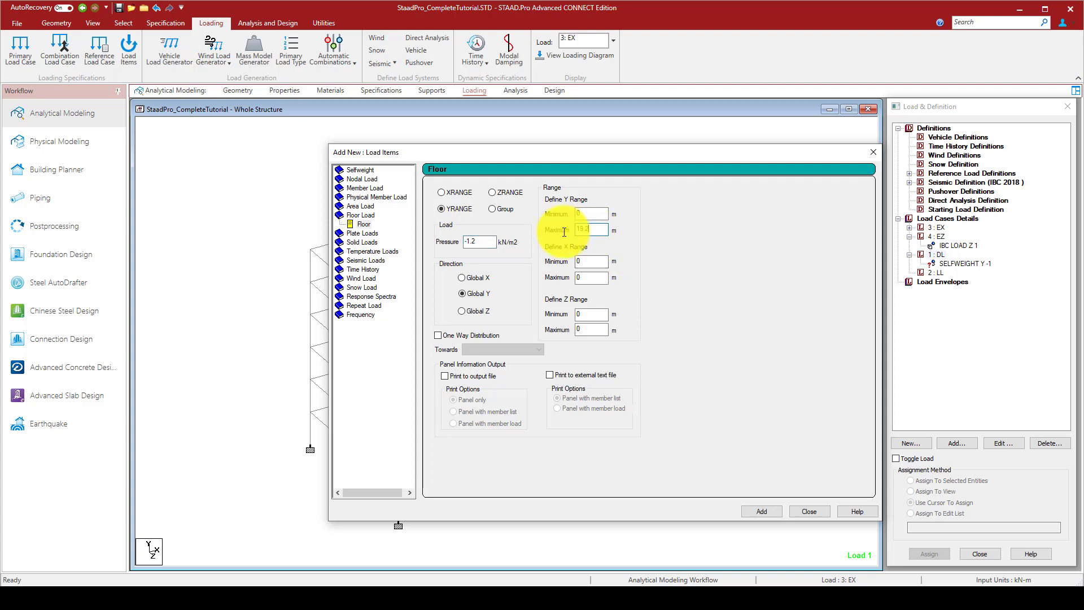
{"action": "left_click", "coordinate": [756, 511]}
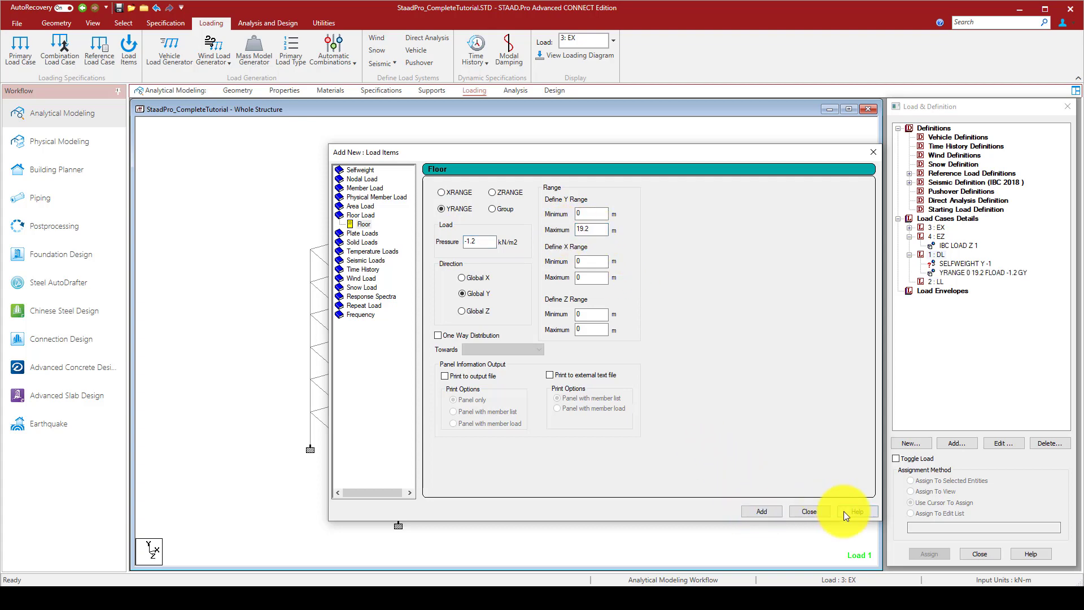
{"action": "left_click", "coordinate": [814, 512]}
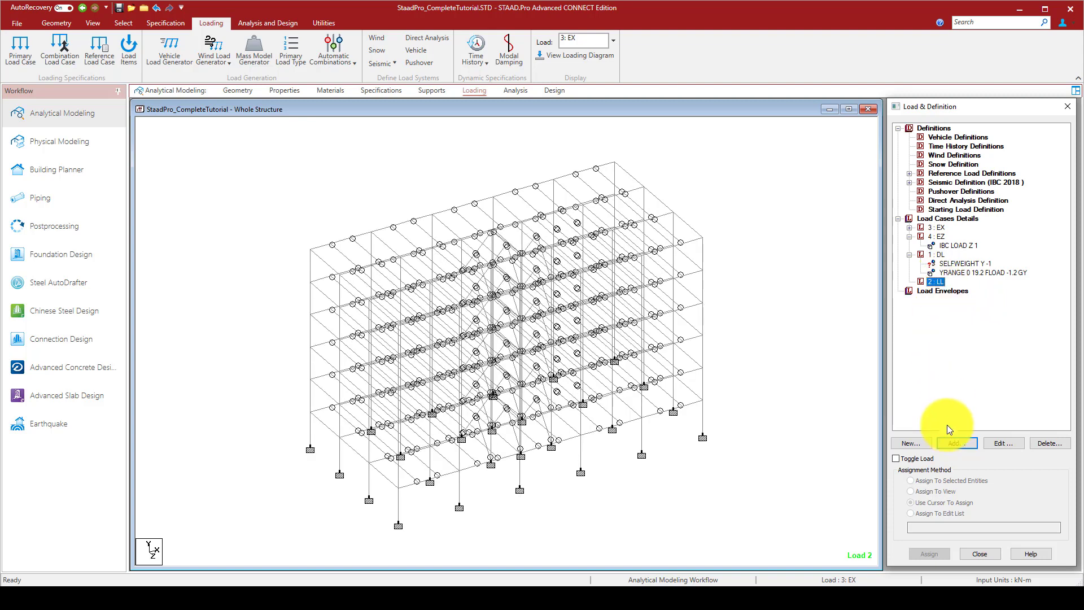
Step: Add a global Y floor load of -2.5 kN/m2 over the Y range 0 to 19.2 m to load case LL
{"action": "left_click", "coordinate": [954, 443]}
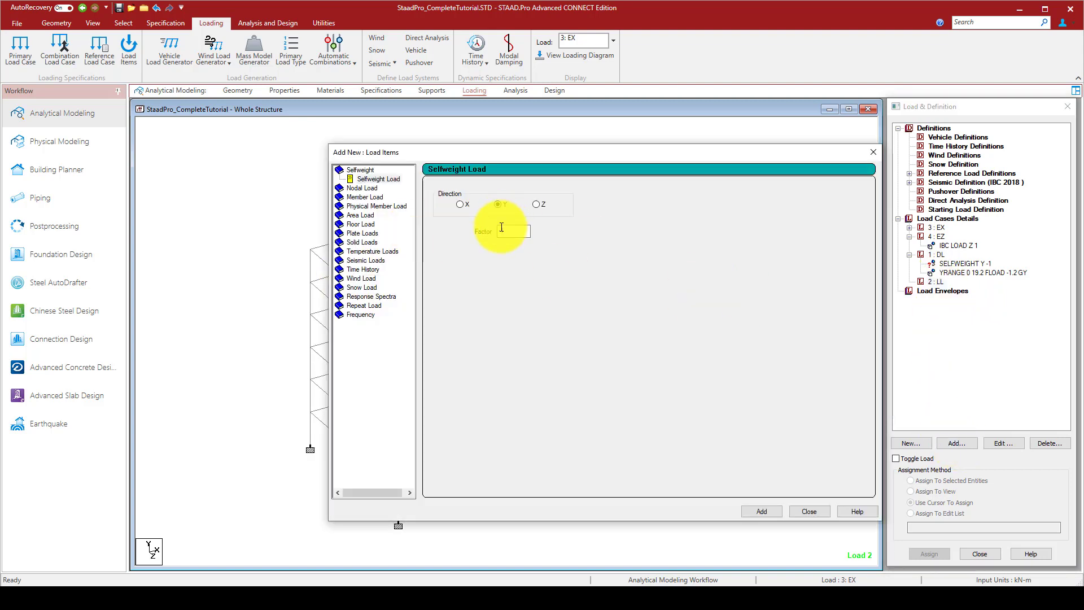
{"action": "left_click", "coordinate": [356, 225]}
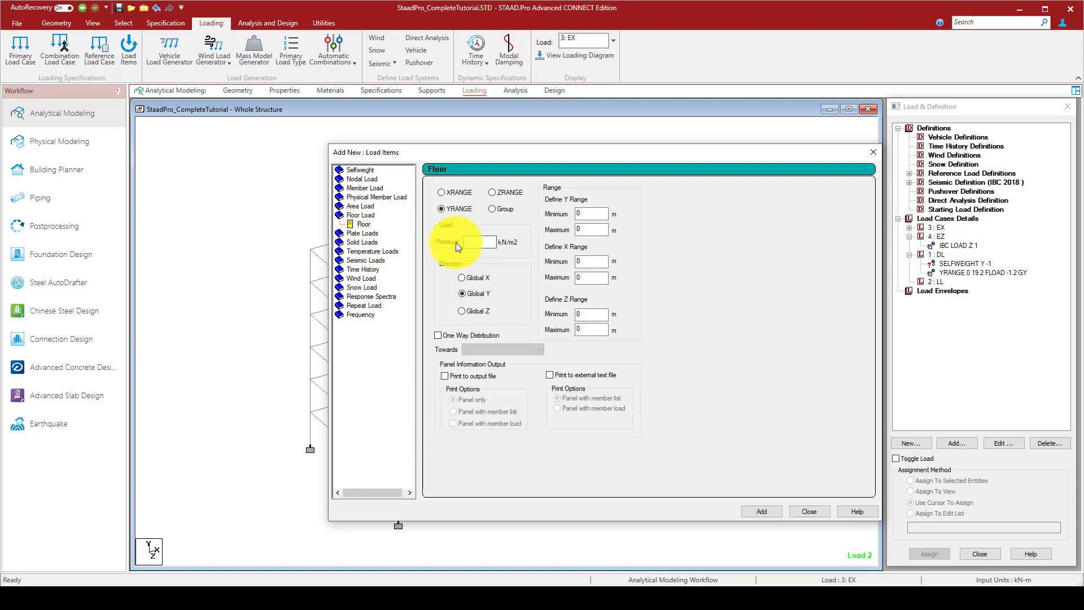
{"action": "left_click", "coordinate": [584, 229]}
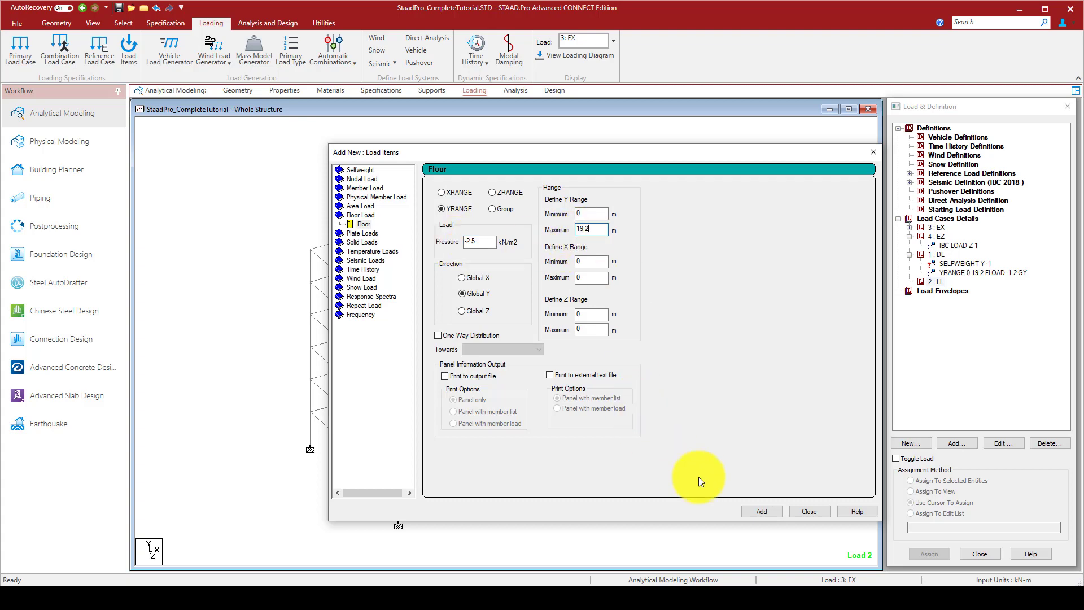
{"action": "left_click", "coordinate": [761, 511]}
{"action": "left_click", "coordinate": [809, 511]}
Step: Assign the selfweight load of case DL to all members in the view
{"action": "left_click", "coordinate": [948, 264]}
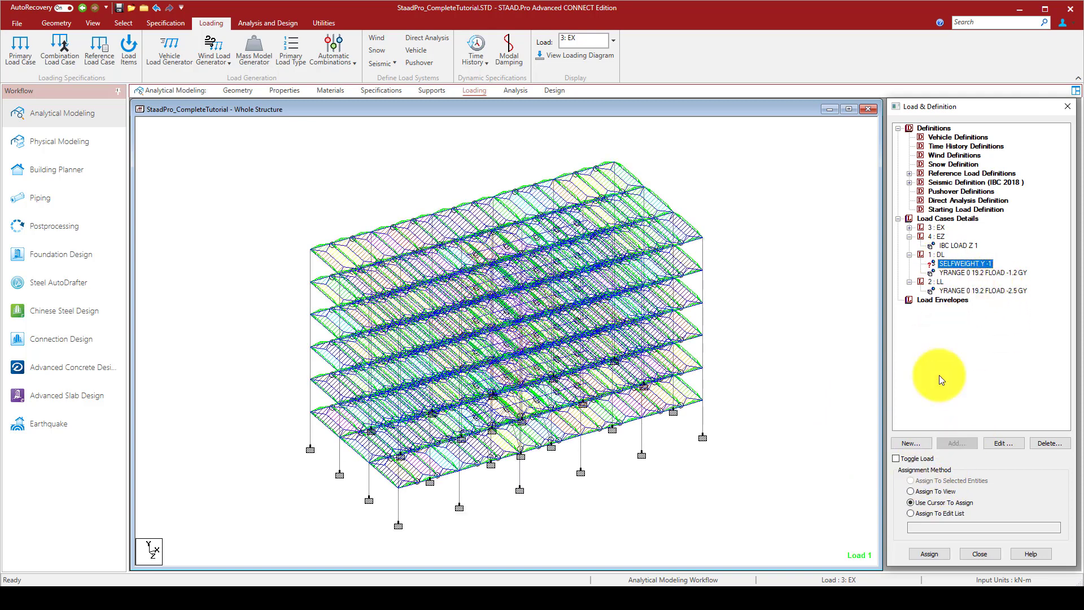
{"action": "left_click", "coordinate": [912, 491]}
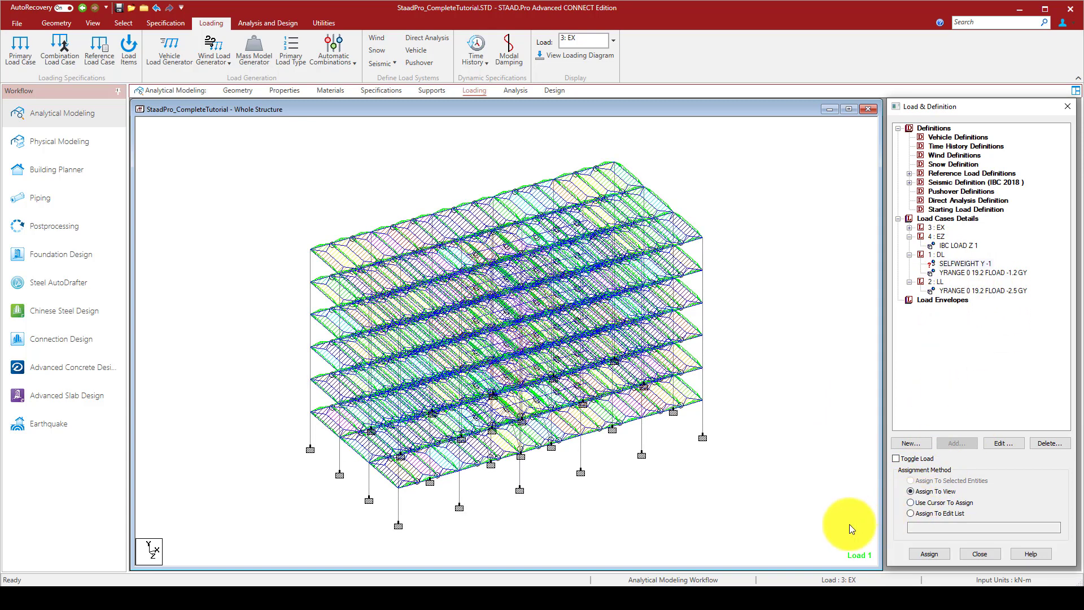
{"action": "left_click", "coordinate": [932, 552]}
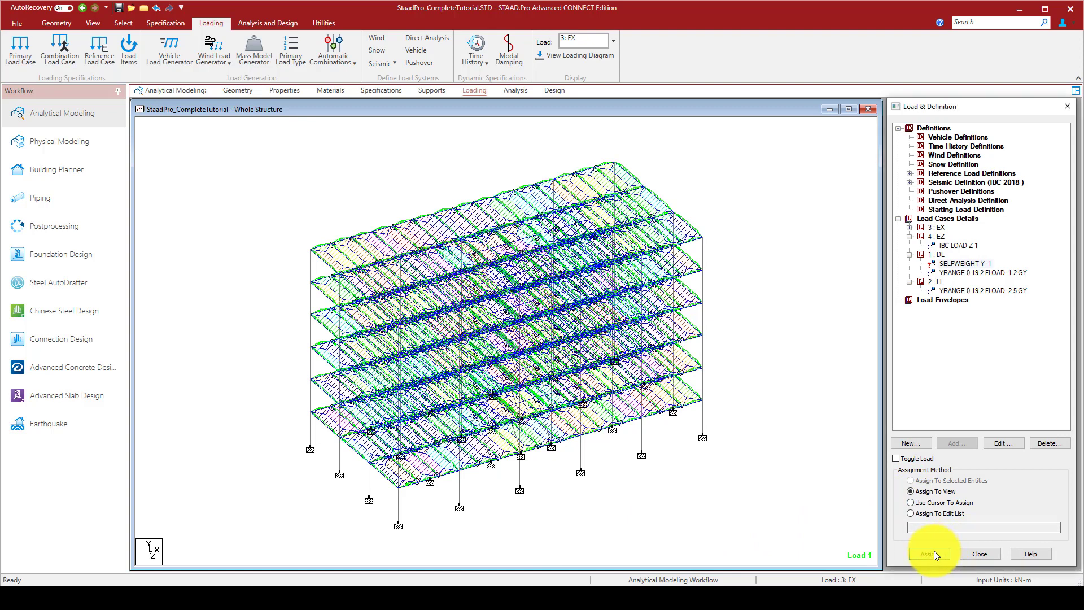
{"action": "left_click", "coordinate": [983, 359]}
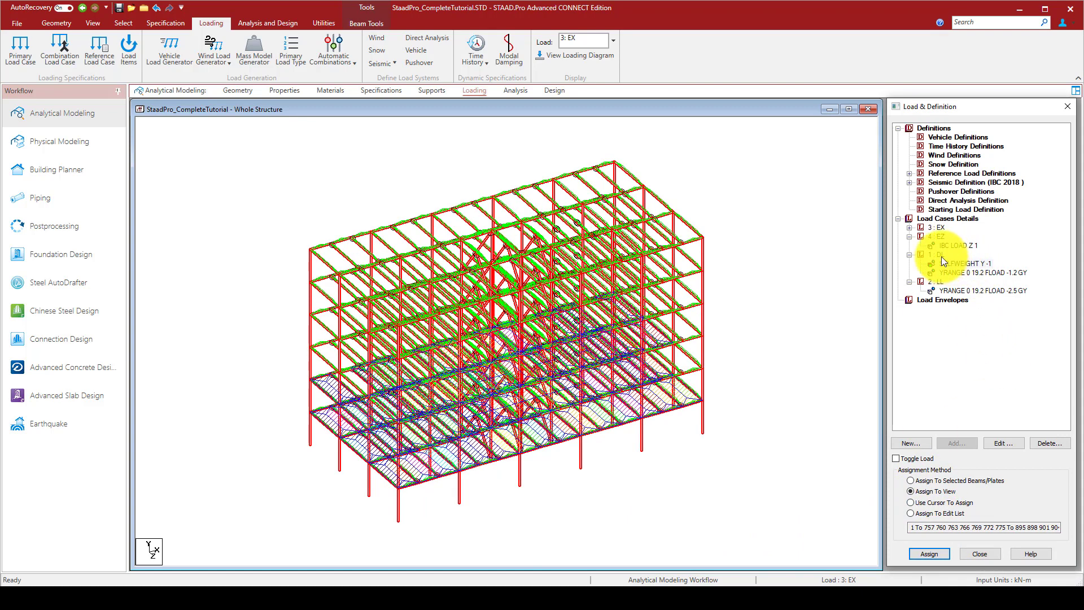
Step: Generate automatic load combinations from number 5 using code AISC 9th Ed and category 2.3 LRFD General
{"action": "left_click", "coordinate": [936, 219]}
{"action": "left_click", "coordinate": [953, 445]}
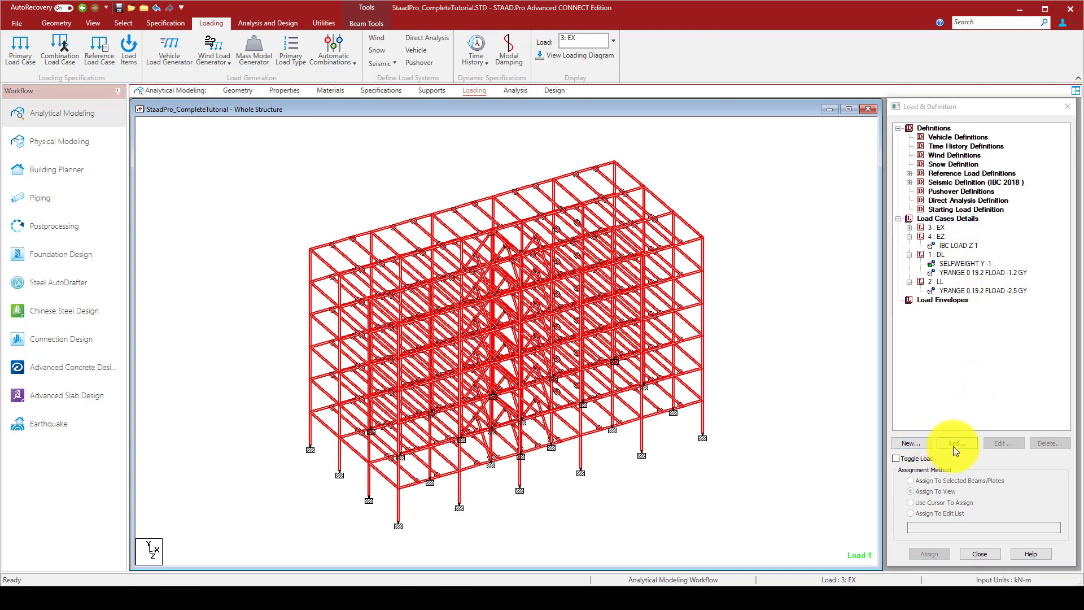
{"action": "left_click", "coordinate": [419, 218]}
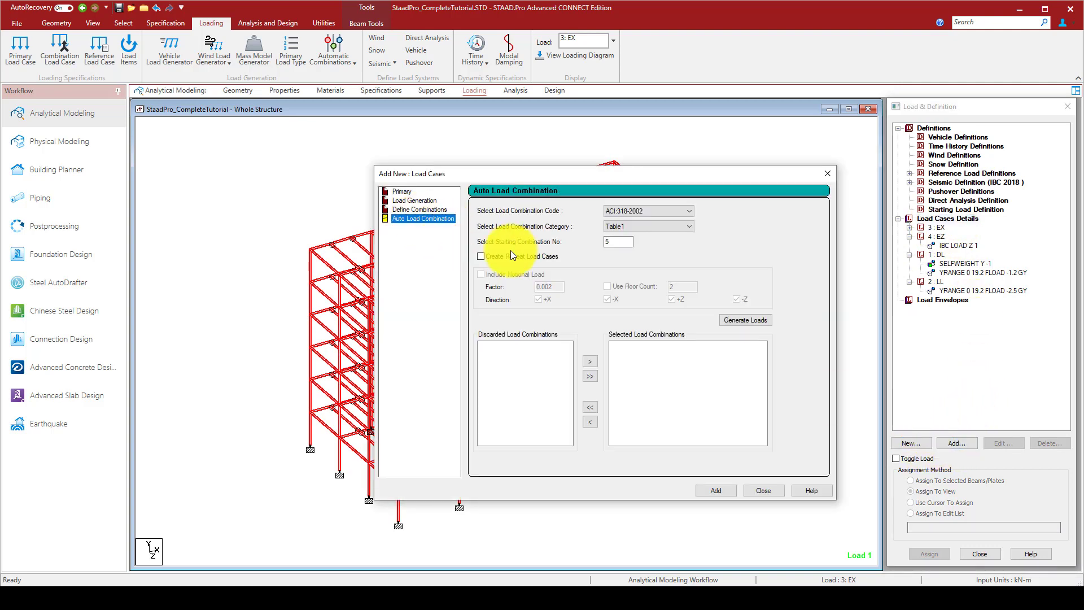
{"action": "left_click", "coordinate": [657, 210]}
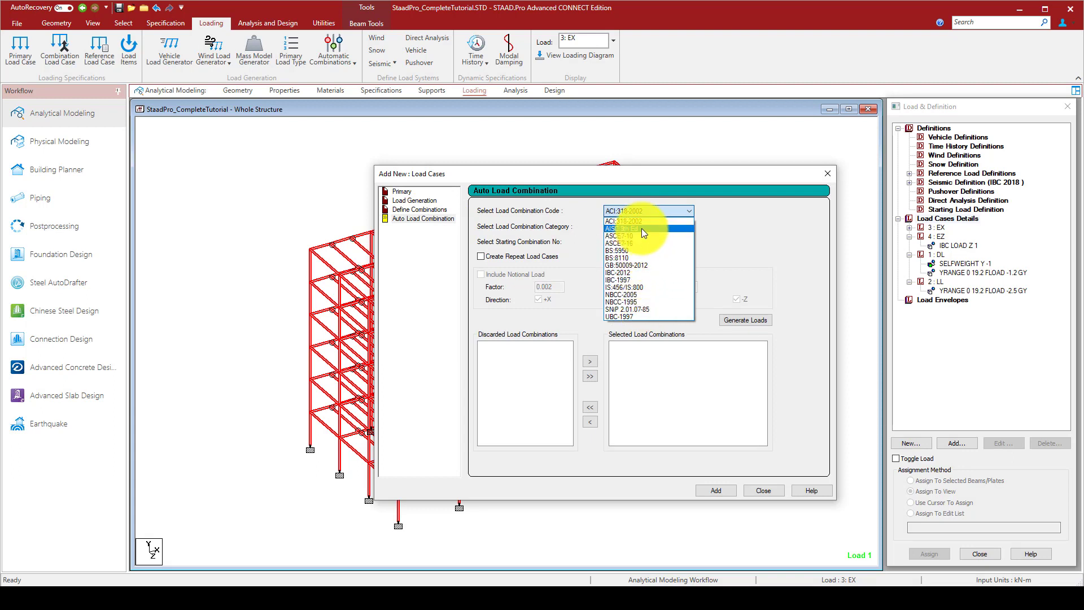
{"action": "left_click", "coordinate": [642, 228]}
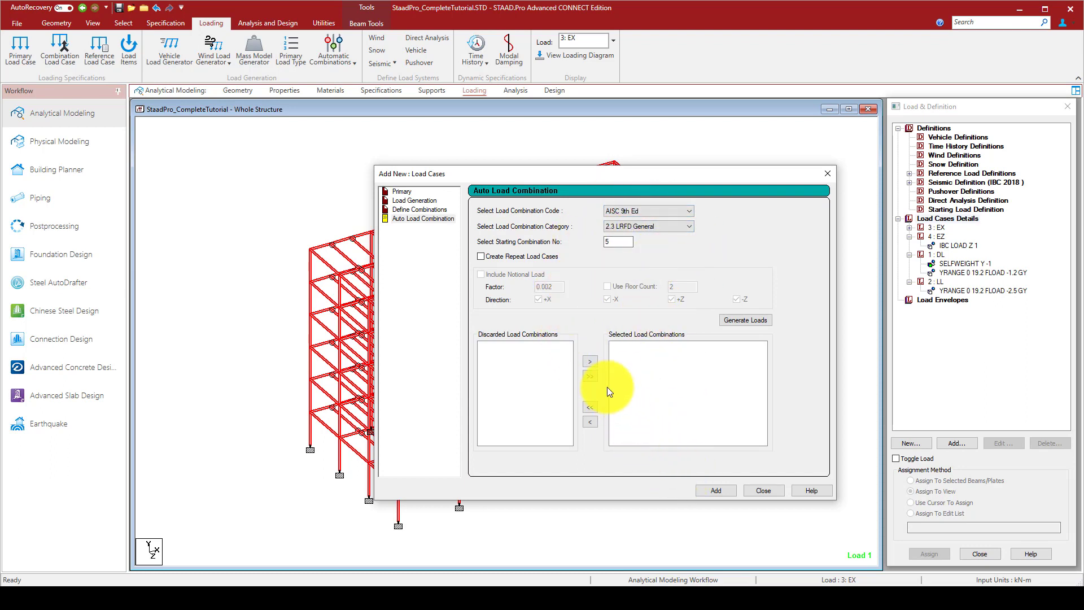
{"action": "left_click", "coordinate": [749, 318]}
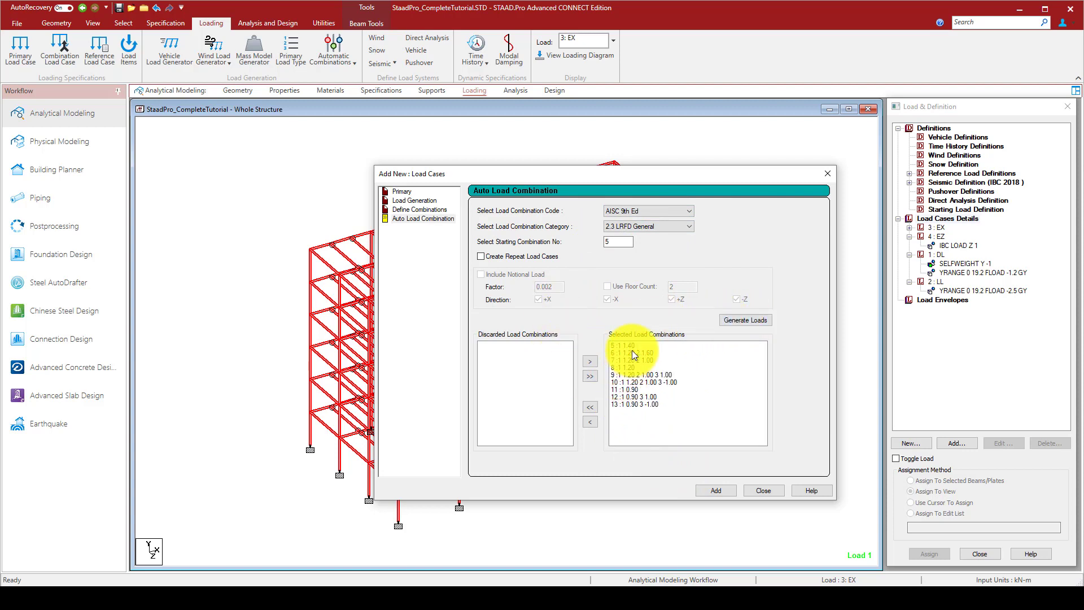
{"action": "left_click_drag", "start_coordinate": [632, 352], "coordinate": [632, 404]}
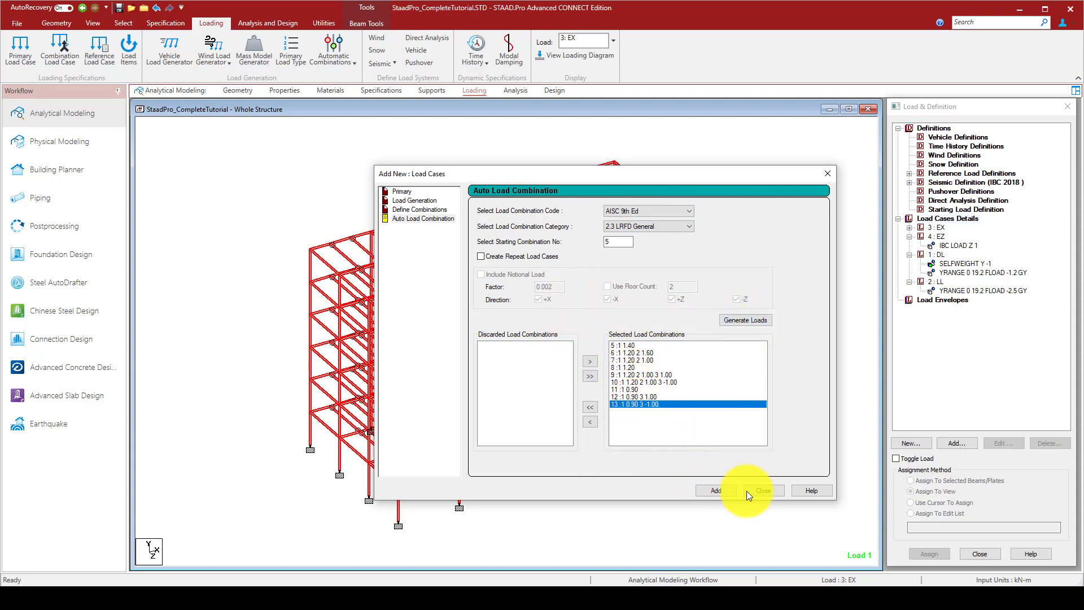
Step: Add all the selected load combinations to the load cases and look through their factored components
{"action": "left_click", "coordinate": [715, 490]}
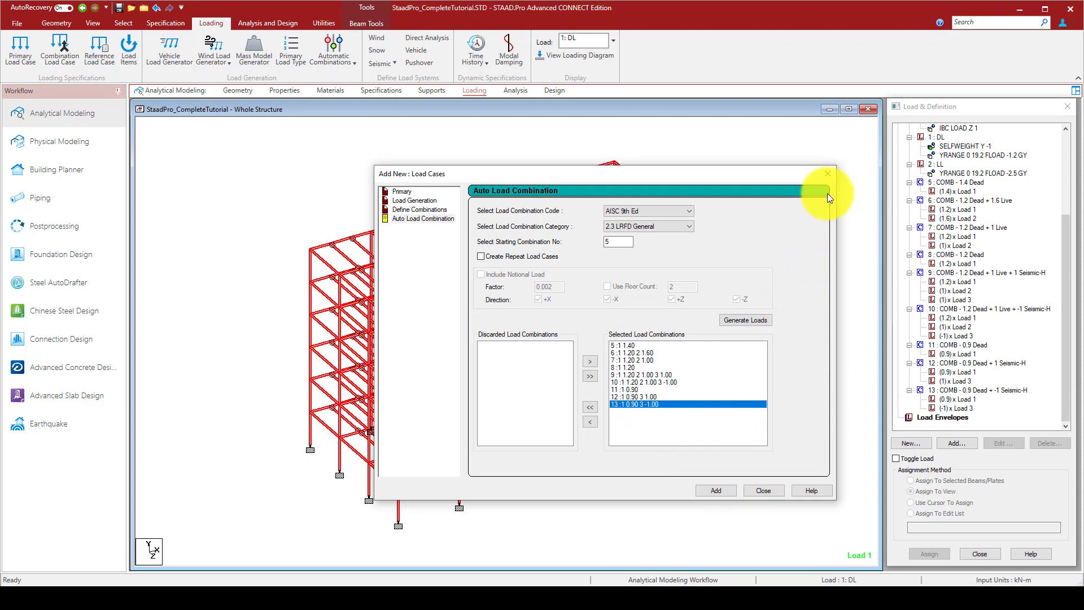
{"action": "left_click", "coordinate": [827, 174]}
{"action": "left_click", "coordinate": [957, 245]}
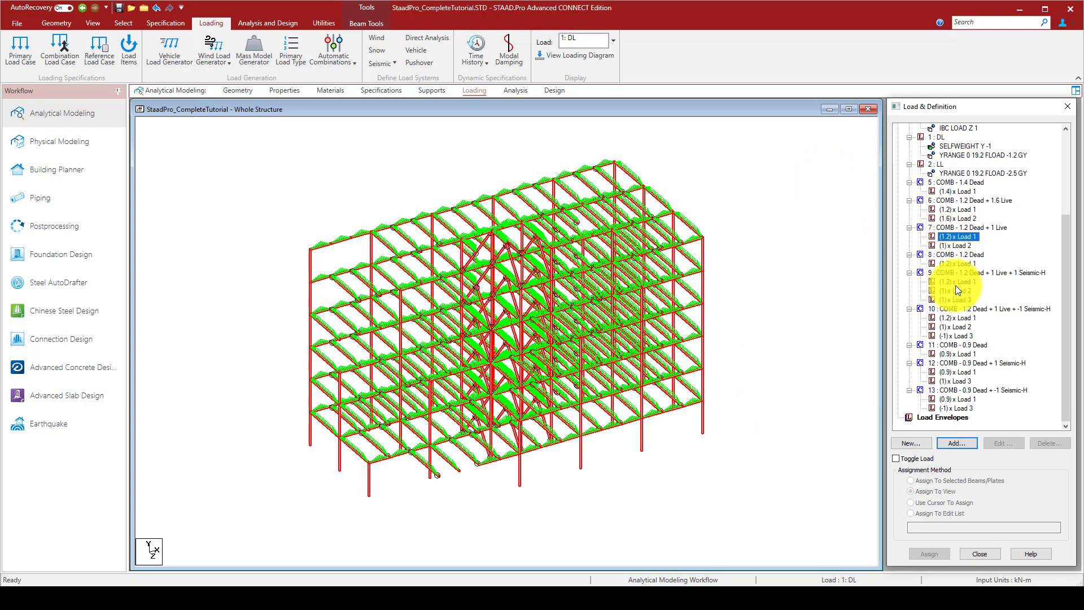
{"action": "left_click", "coordinate": [972, 282]}
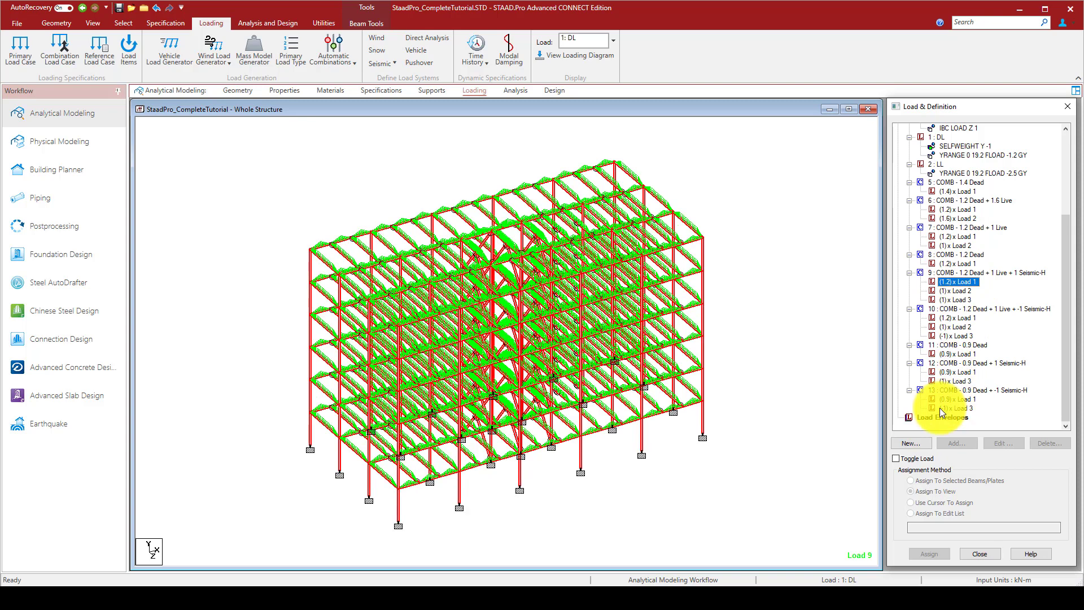
{"action": "left_click", "coordinate": [960, 409]}
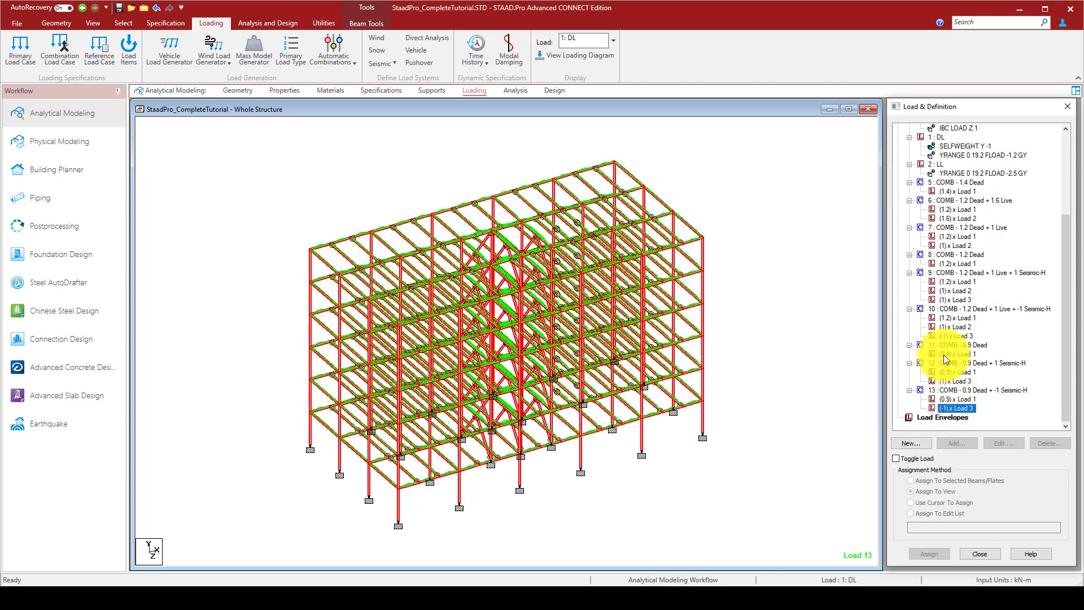
{"action": "scroll", "coordinate": [944, 354], "scroll_direction": "up", "scroll_amount": 1}
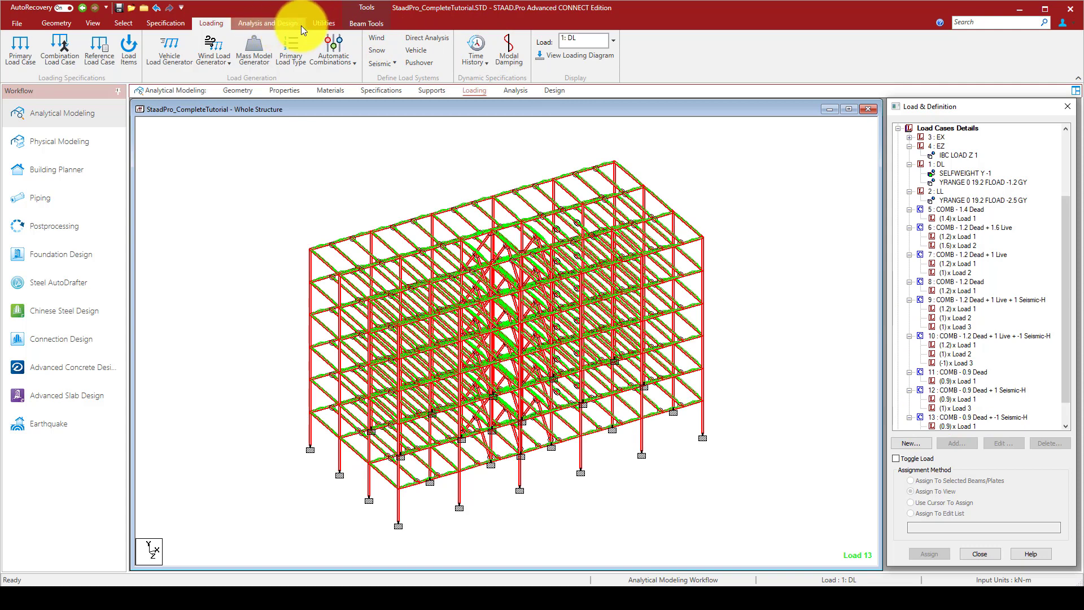
Step: Start the steel design setup for code AISC 360-16 and remove all parameters from the selected list
{"action": "left_click", "coordinate": [262, 22]}
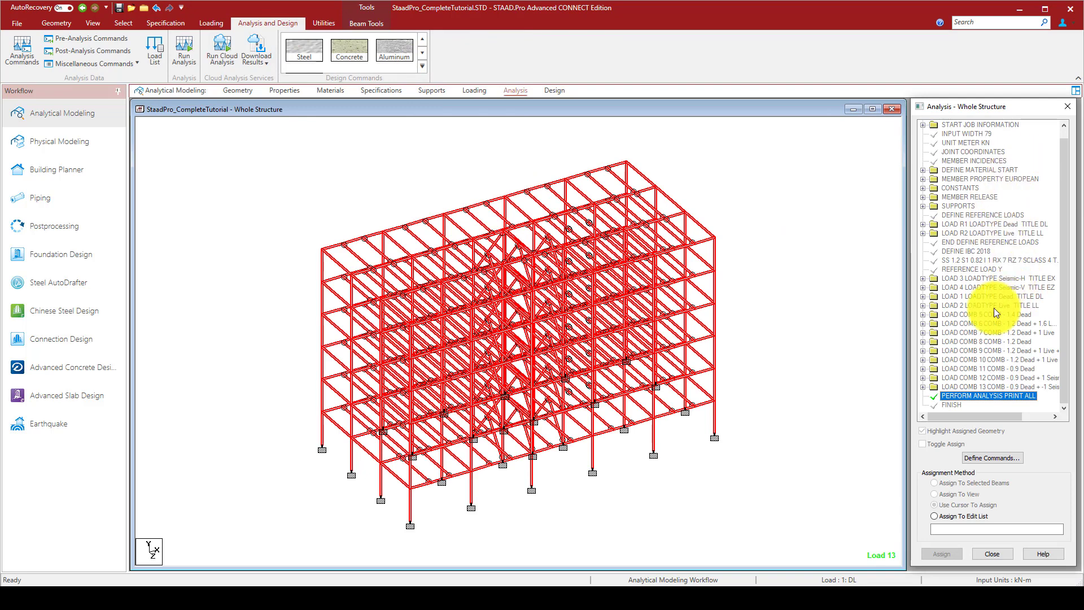
{"action": "left_click", "coordinate": [303, 50]}
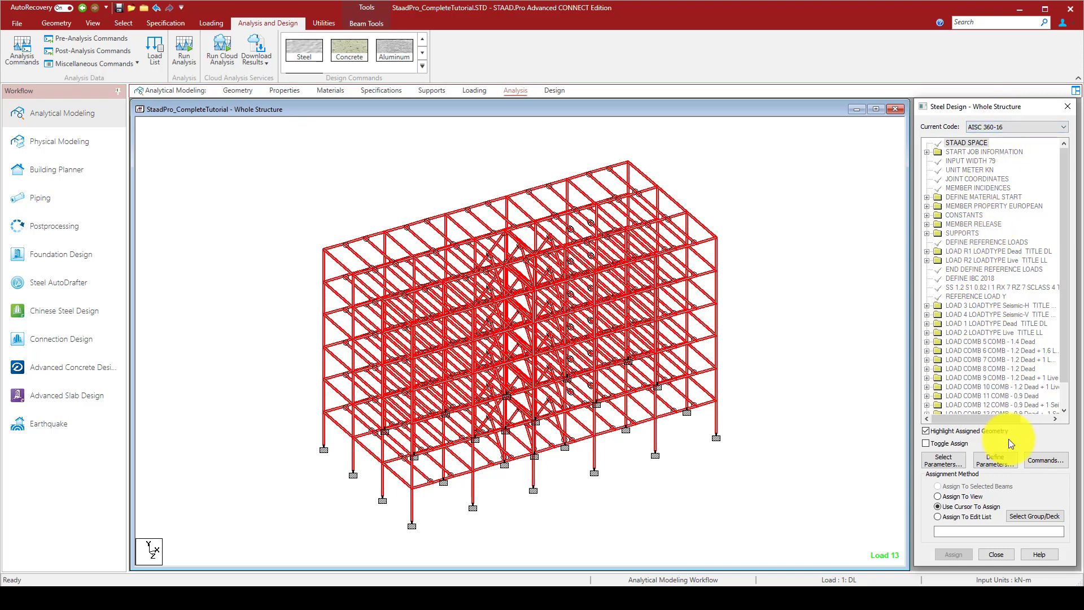
{"action": "left_click", "coordinate": [950, 461]}
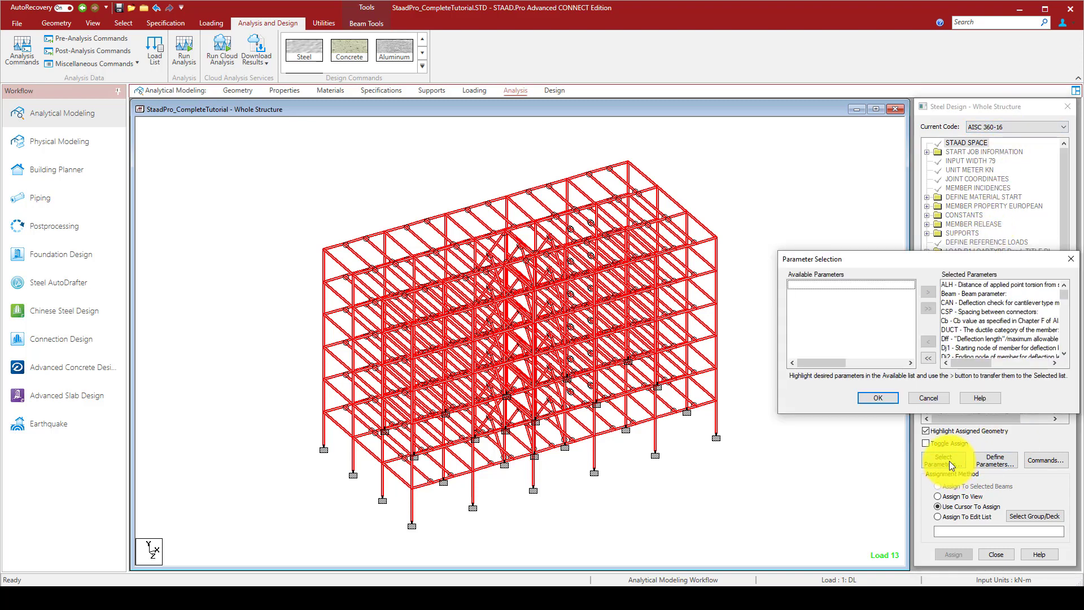
{"action": "left_click", "coordinate": [928, 356]}
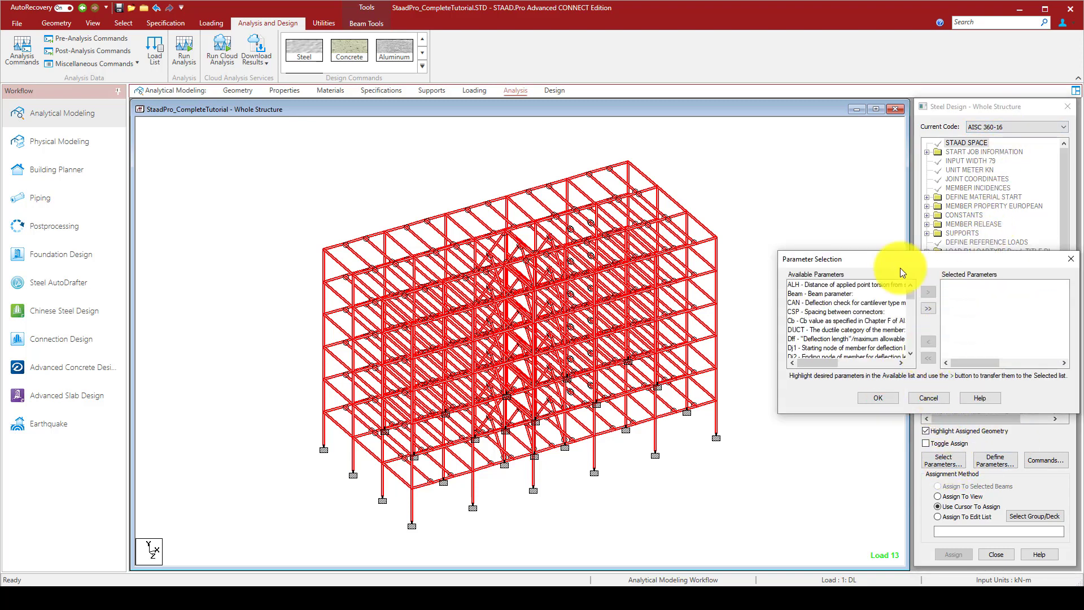
{"action": "left_click", "coordinate": [876, 399]}
Step: Add the CHECK CODE and SELECT OPTIMIZED design commands and close the commands dialog
{"action": "left_click", "coordinate": [1042, 460]}
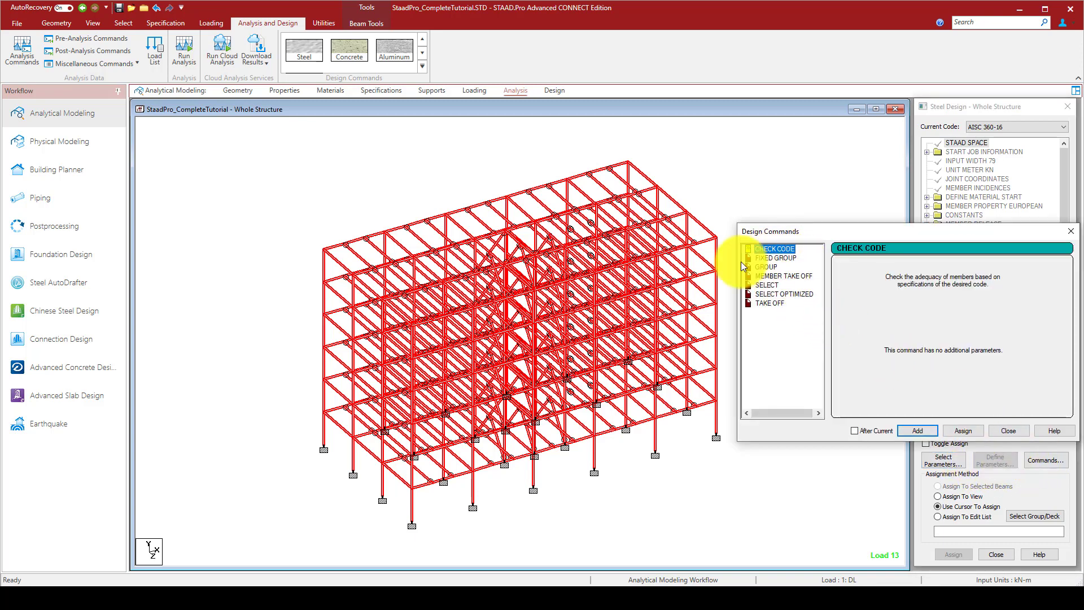
{"action": "left_click", "coordinate": [910, 428]}
{"action": "left_click", "coordinate": [790, 292]}
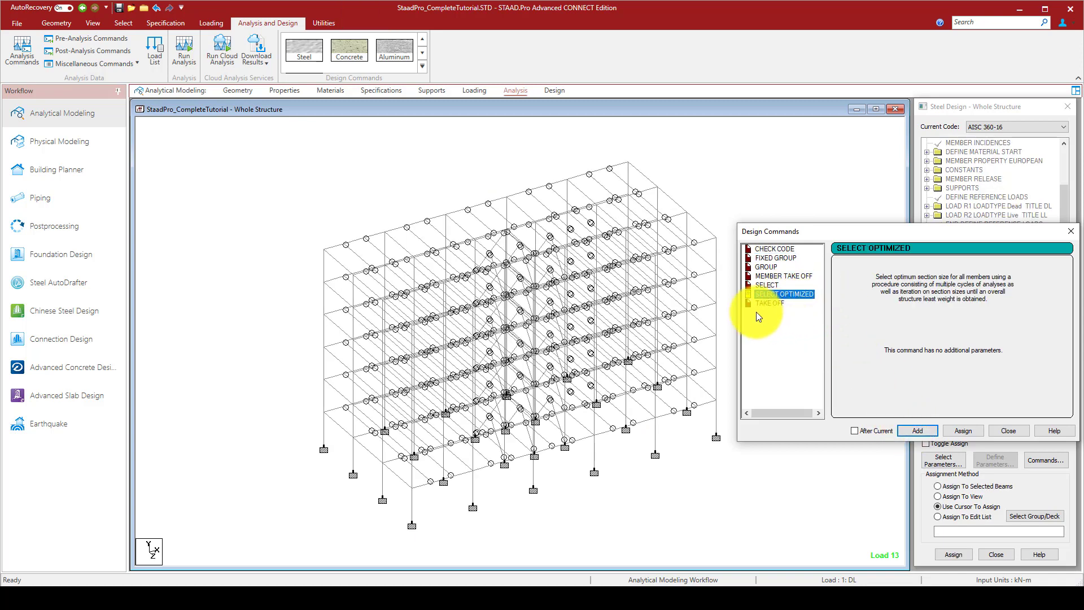
{"action": "left_click", "coordinate": [910, 431]}
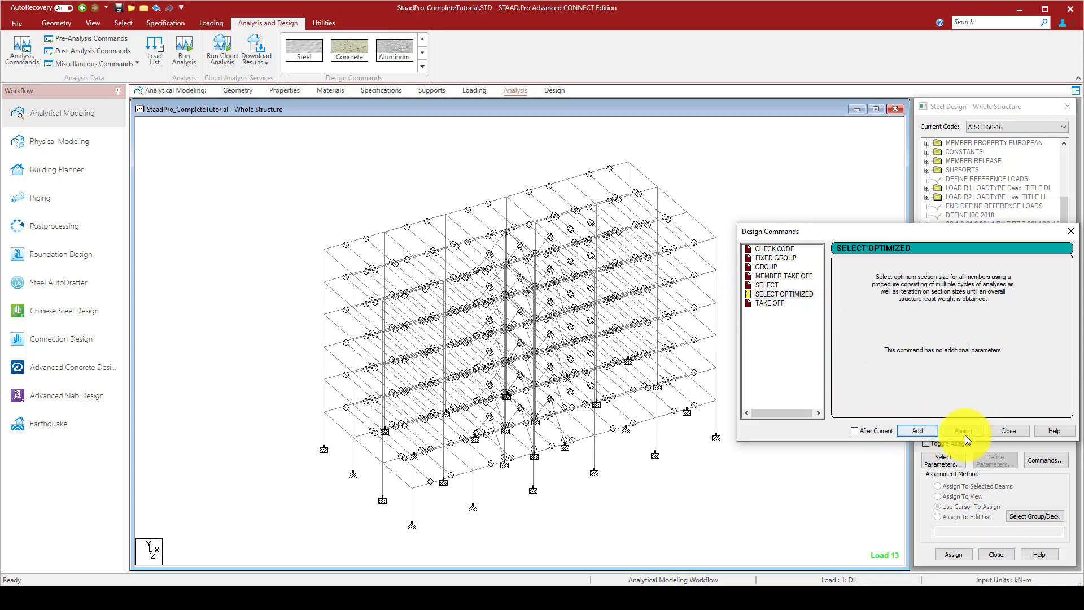
{"action": "left_click", "coordinate": [1001, 430]}
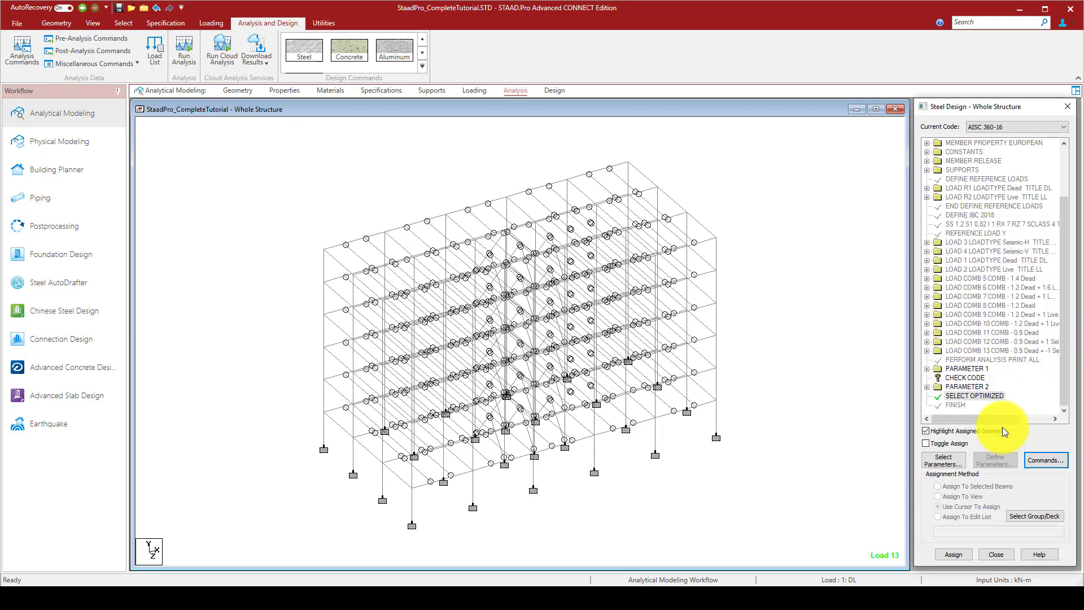
Step: Assign the CHECK CODE command to all members in the view and expand the PARAMETER 2 group
{"action": "left_click", "coordinate": [960, 378]}
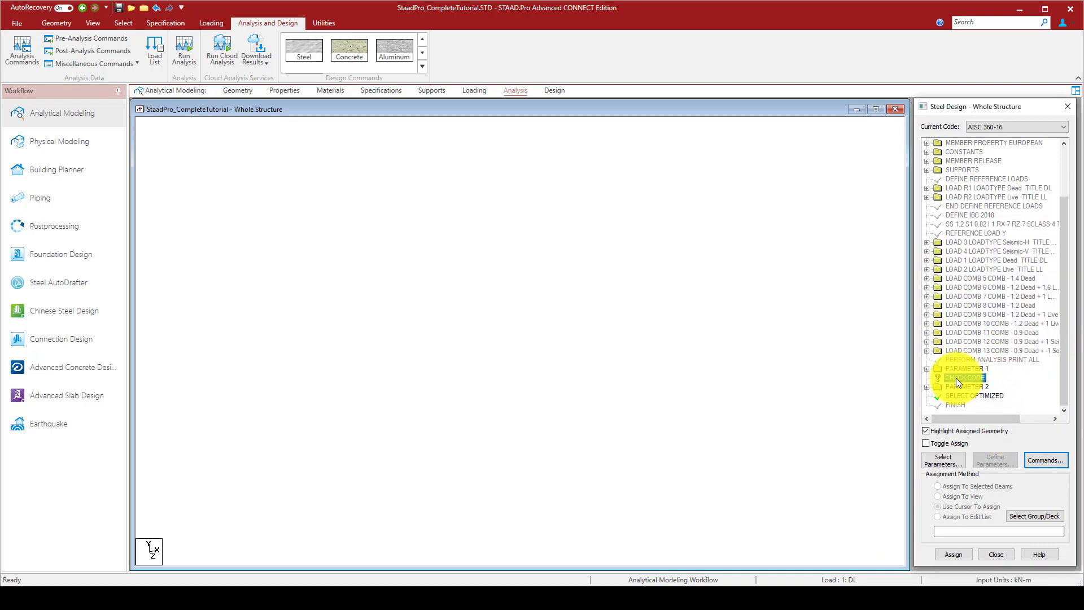
{"action": "left_click", "coordinate": [938, 496]}
{"action": "left_click", "coordinate": [954, 553]}
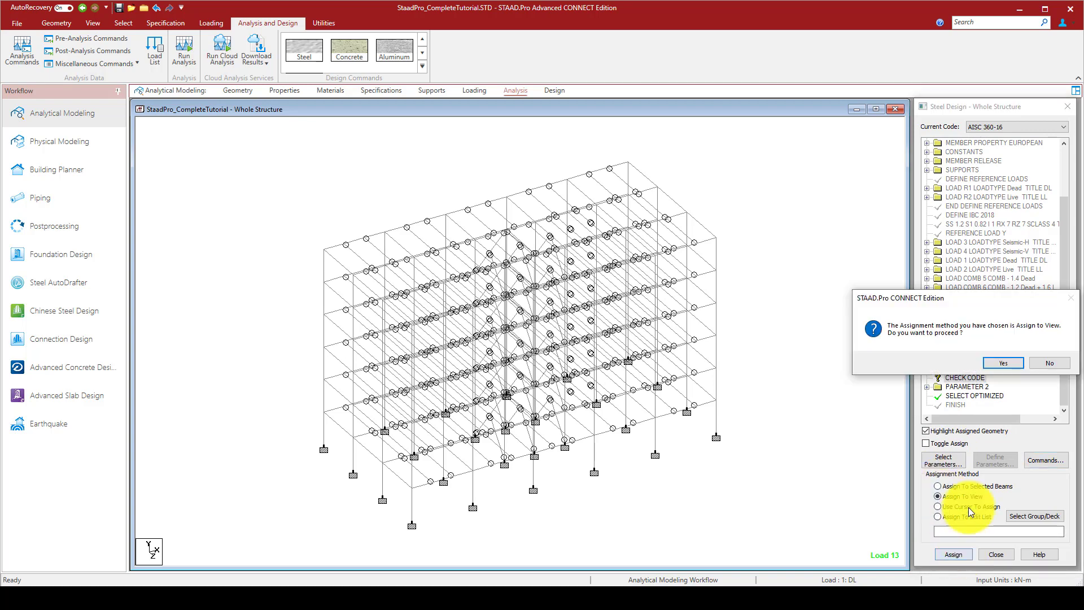
{"action": "left_click", "coordinate": [1002, 361]}
{"action": "left_click", "coordinate": [926, 387]}
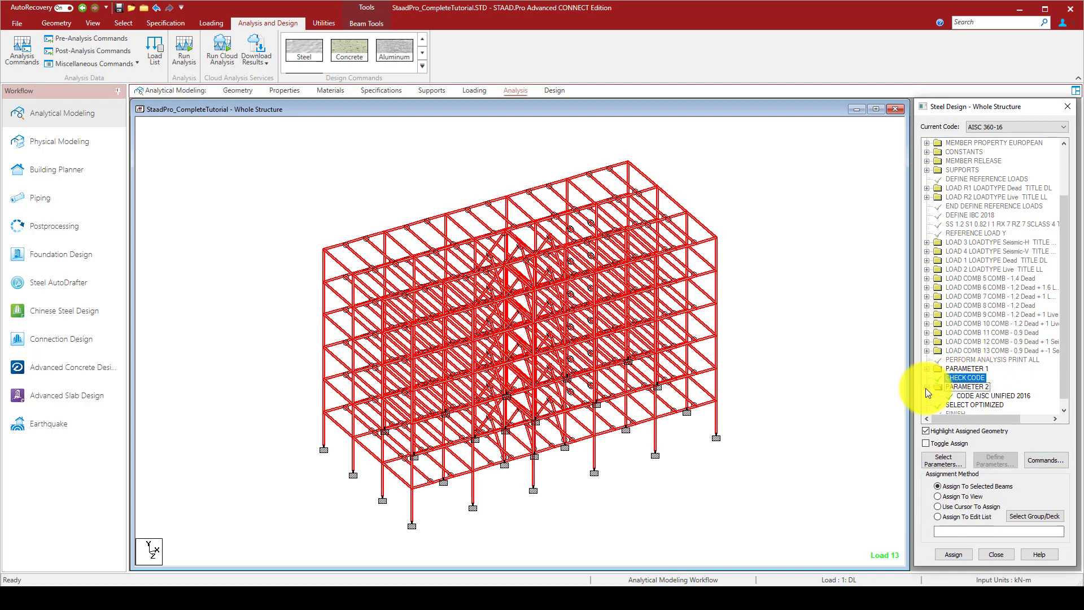
{"action": "left_click", "coordinate": [973, 396]}
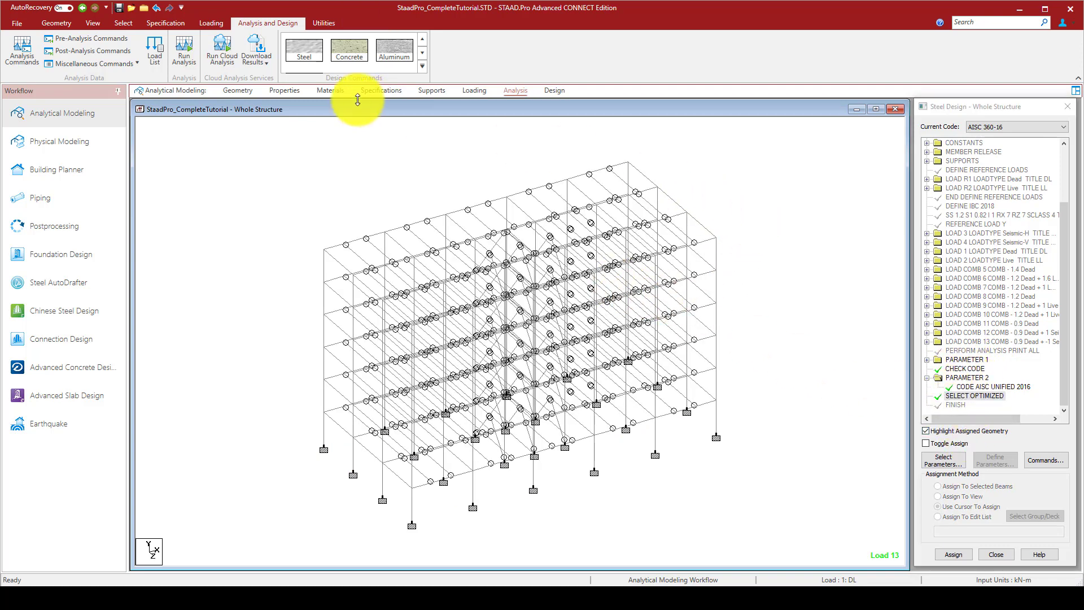
Step: Run the analysis and design, proceeding without a re-analysis instruction, and open the output file when it finishes
{"action": "left_click", "coordinate": [195, 50]}
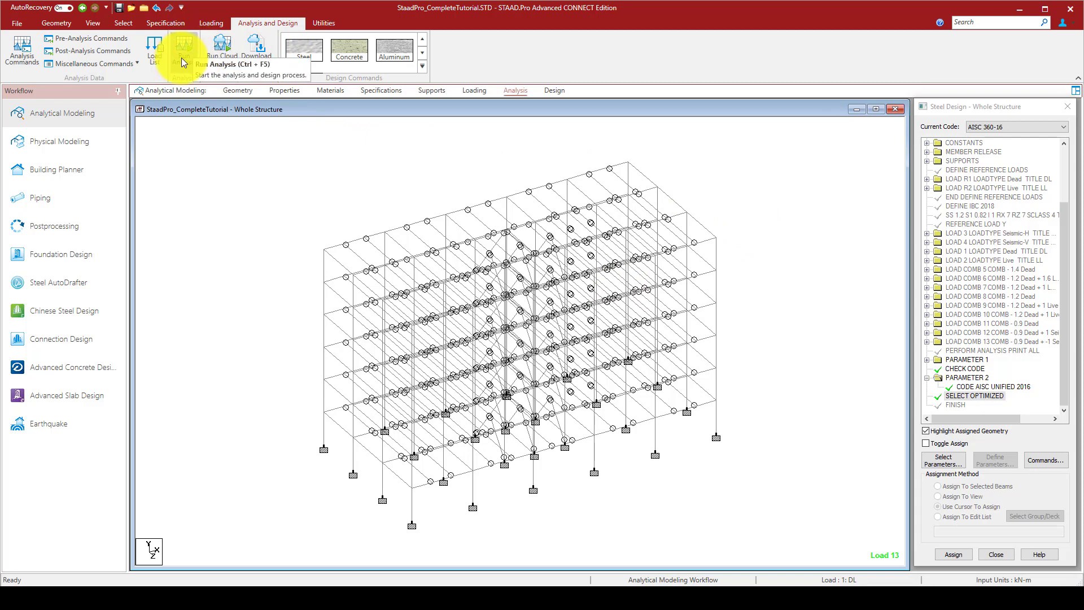
{"action": "left_click", "coordinate": [549, 357]}
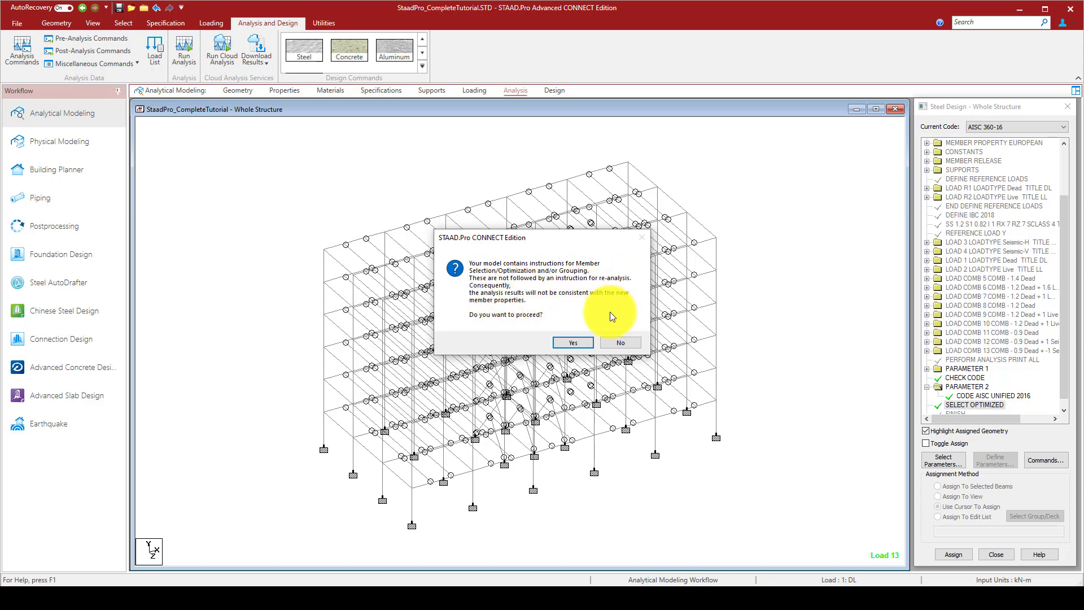
{"action": "left_click", "coordinate": [564, 343]}
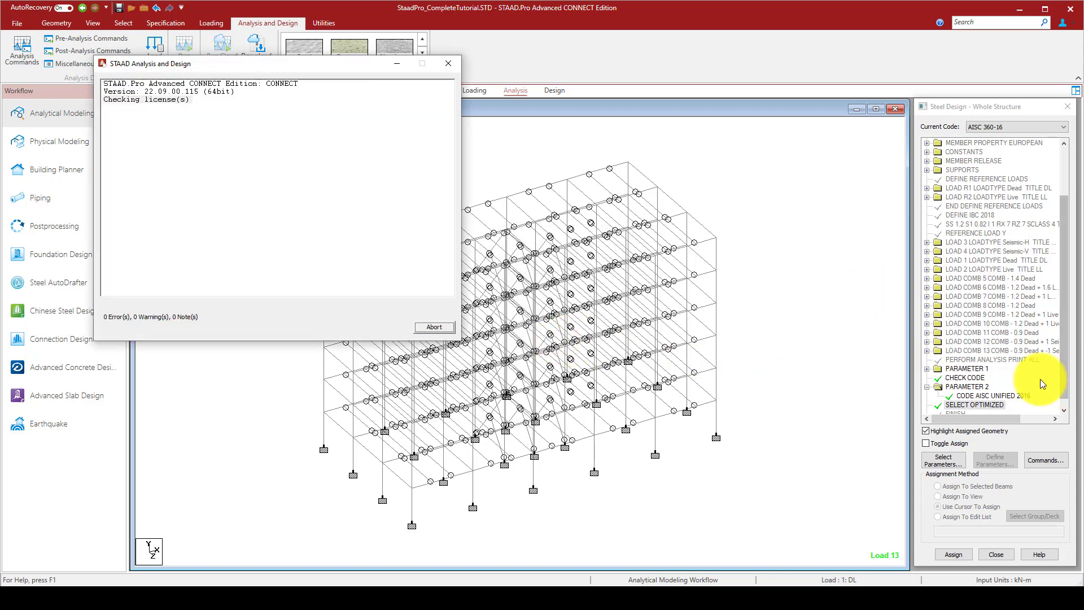
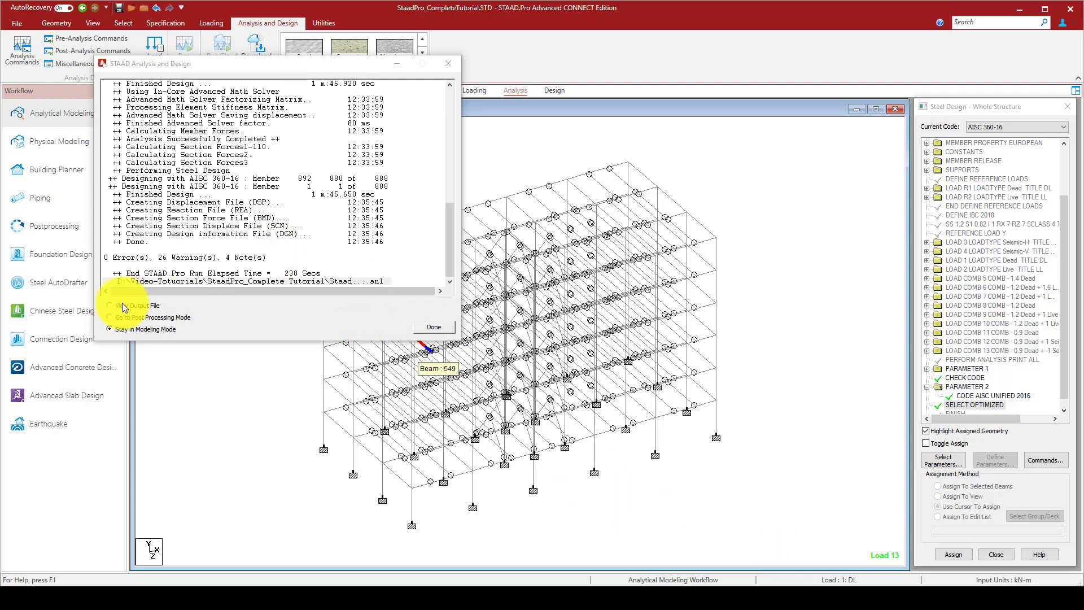
{"action": "left_click", "coordinate": [438, 329]}
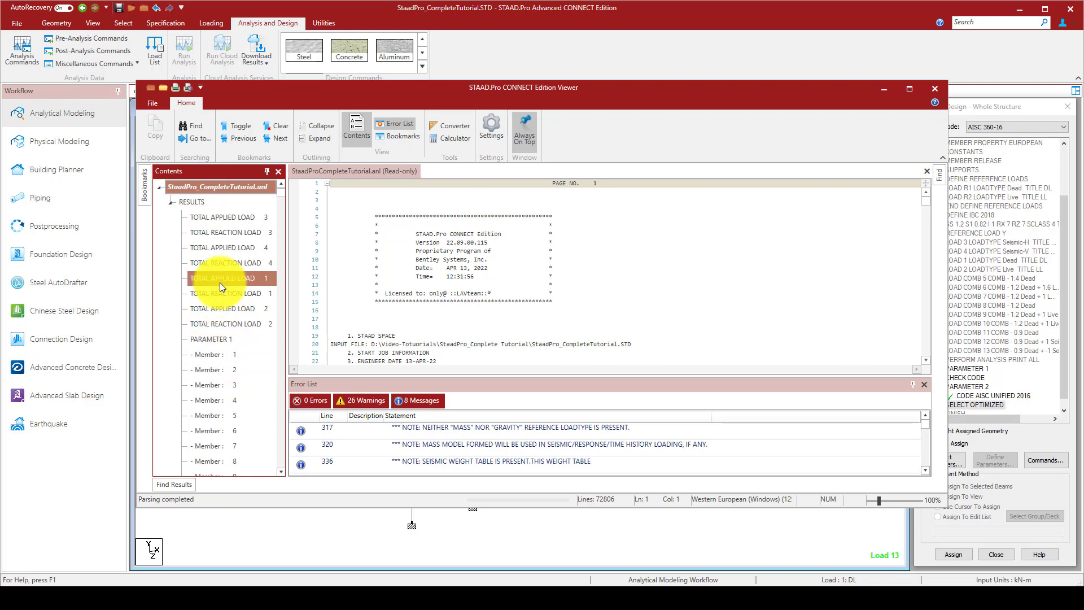
Step: Examine the output file's input echo and the load case 4 totals, maximum displacements and joint load summary
{"action": "scroll", "coordinate": [315, 235], "scroll_direction": "down", "scroll_amount": 1}
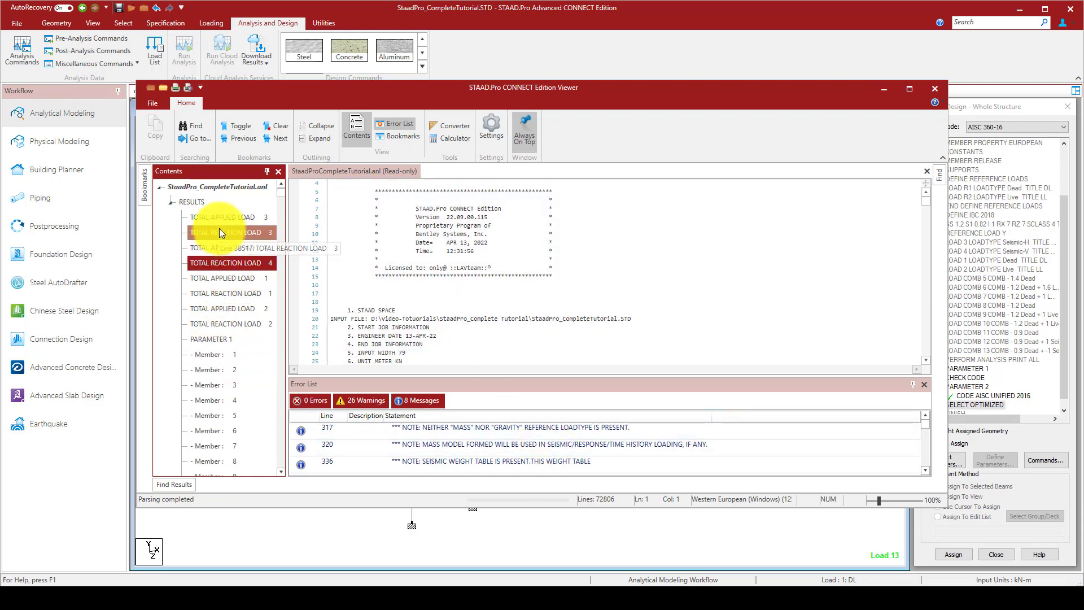
{"action": "scroll", "coordinate": [485, 292], "scroll_direction": "down", "scroll_amount": 7}
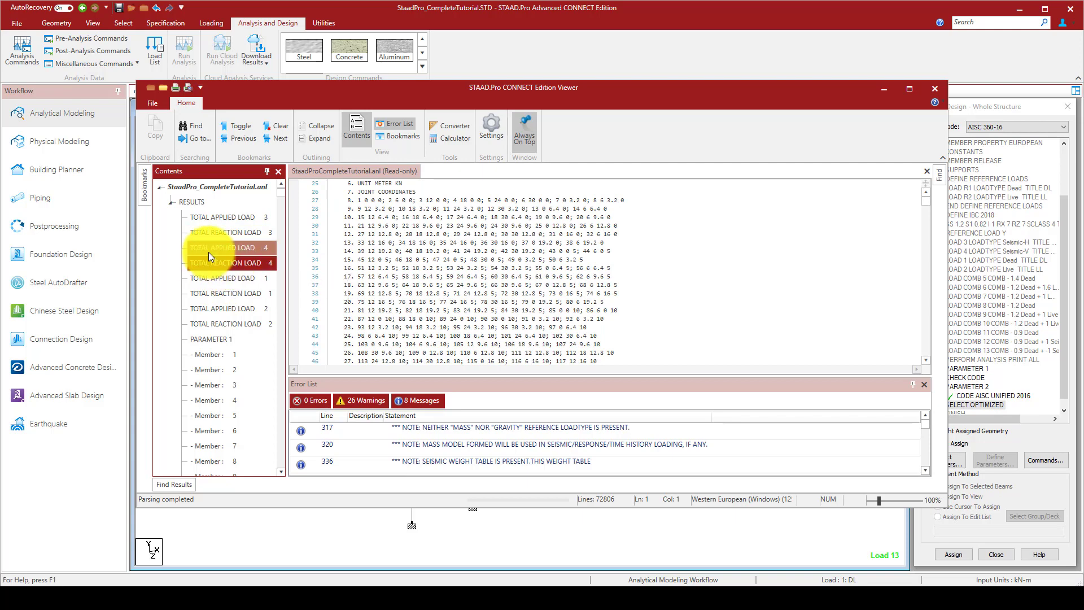
{"action": "left_click", "coordinate": [222, 248]}
{"action": "scroll", "coordinate": [452, 283], "scroll_direction": "down", "scroll_amount": 2}
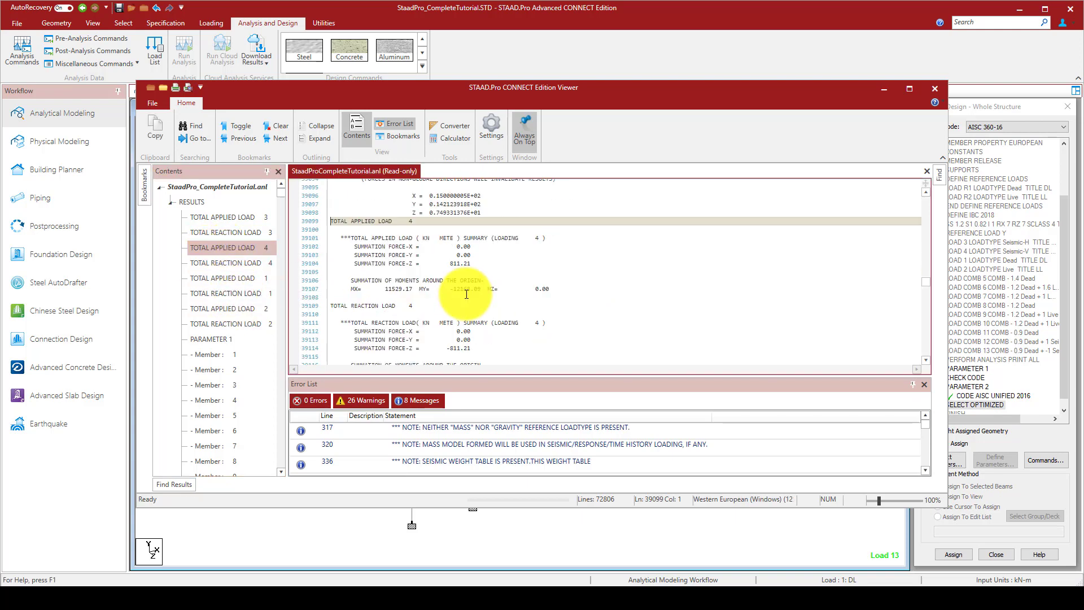
{"action": "scroll", "coordinate": [390, 271], "scroll_direction": "down", "scroll_amount": 7}
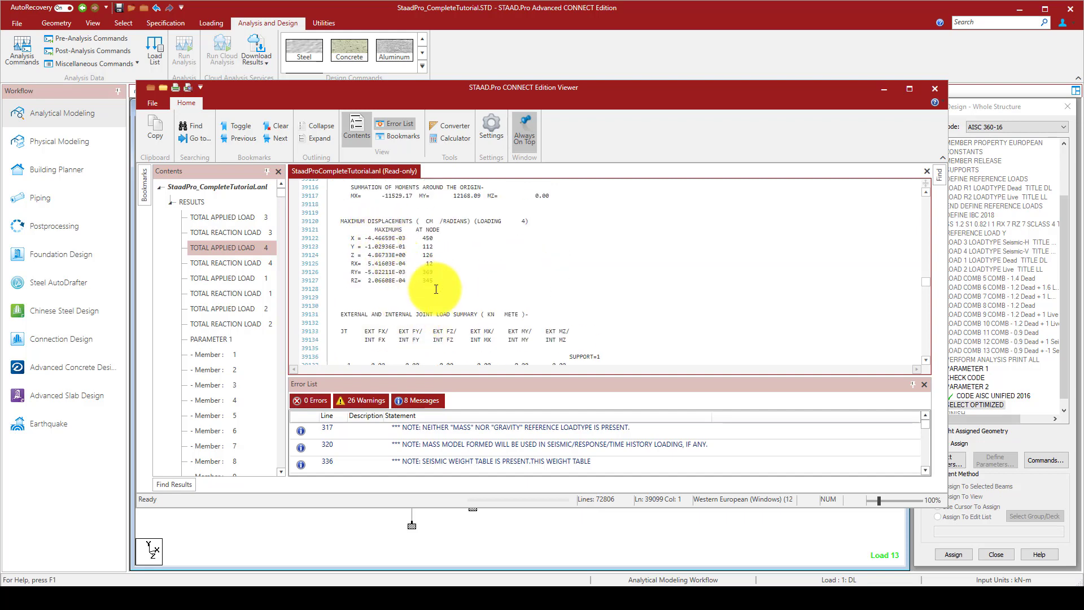
{"action": "scroll", "coordinate": [441, 296], "scroll_direction": "down", "scroll_amount": 1}
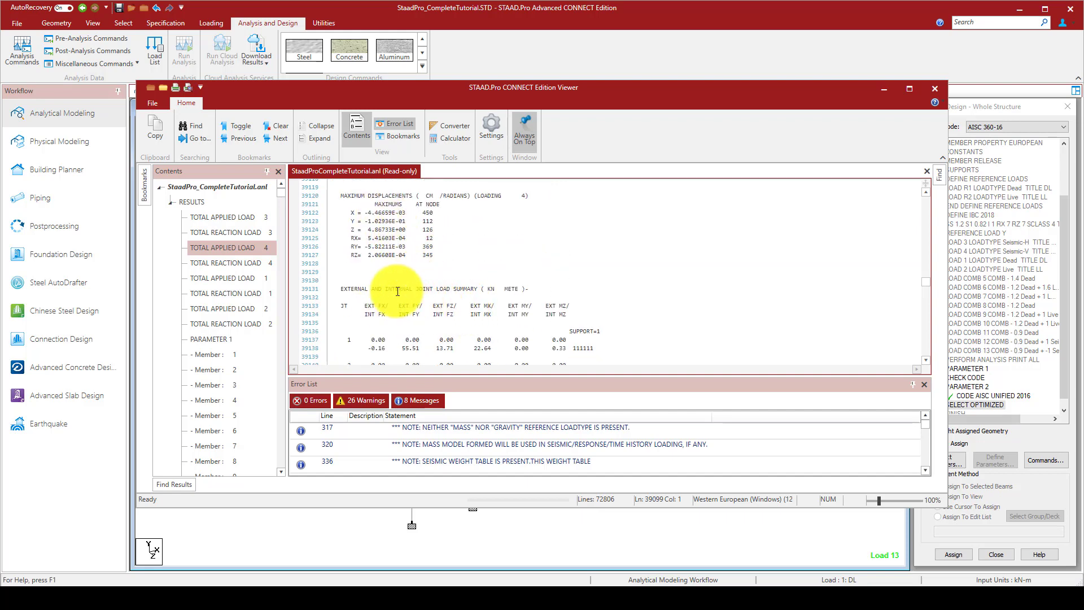
{"action": "left_click", "coordinate": [433, 291]}
{"action": "scroll", "coordinate": [403, 308], "scroll_direction": "down", "scroll_amount": 20}
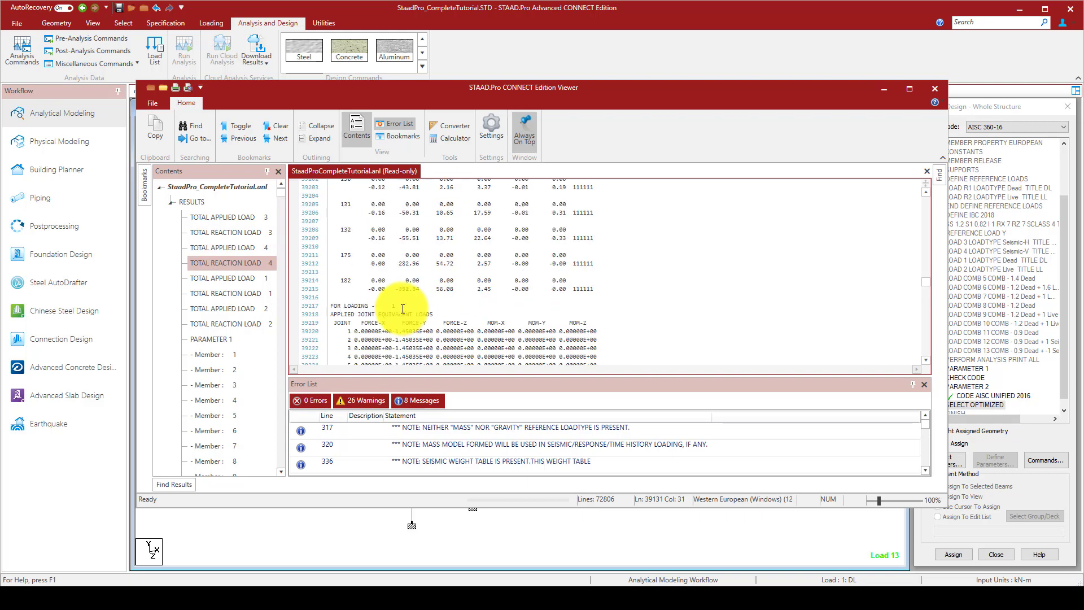
Step: Review the applied joint equivalent loads table in the output file, including its force and moment columns
{"action": "scroll", "coordinate": [402, 307], "scroll_direction": "down", "scroll_amount": 17}
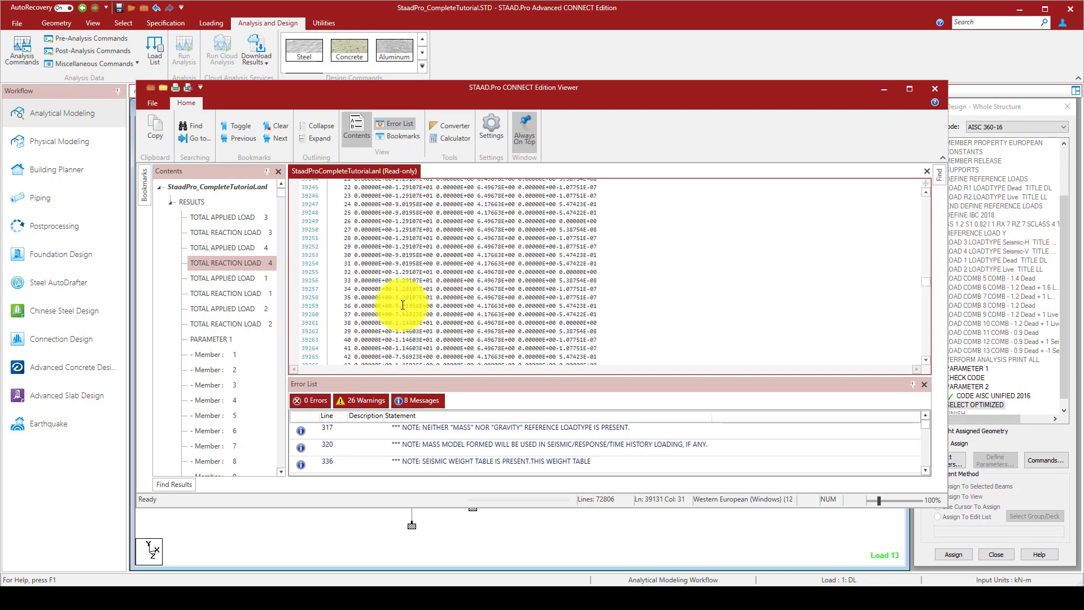
{"action": "scroll", "coordinate": [402, 302], "scroll_direction": "down", "scroll_amount": 20}
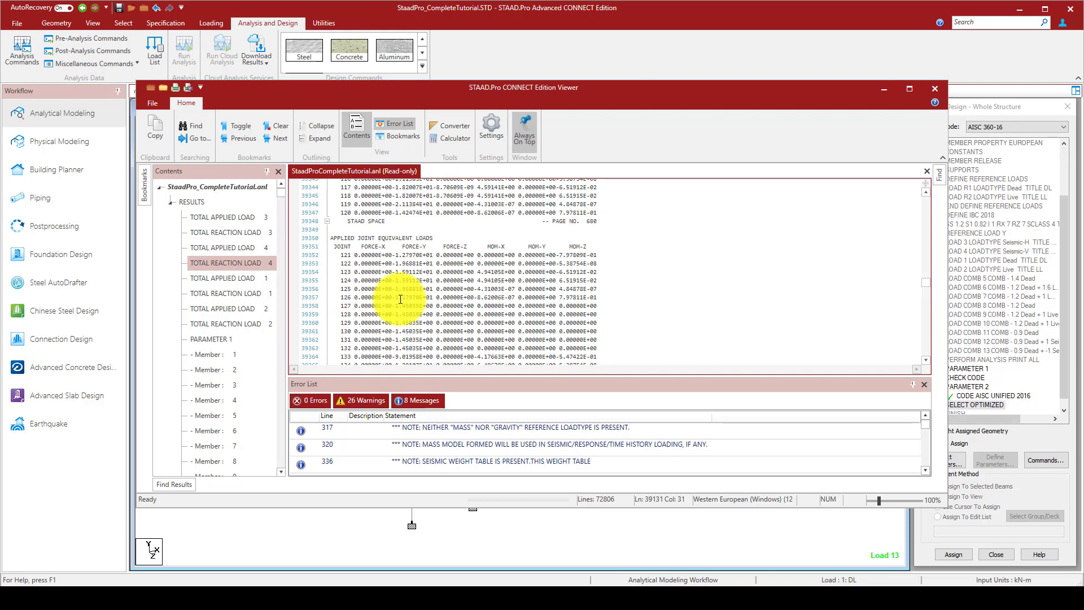
{"action": "scroll", "coordinate": [401, 298], "scroll_direction": "down", "scroll_amount": 8}
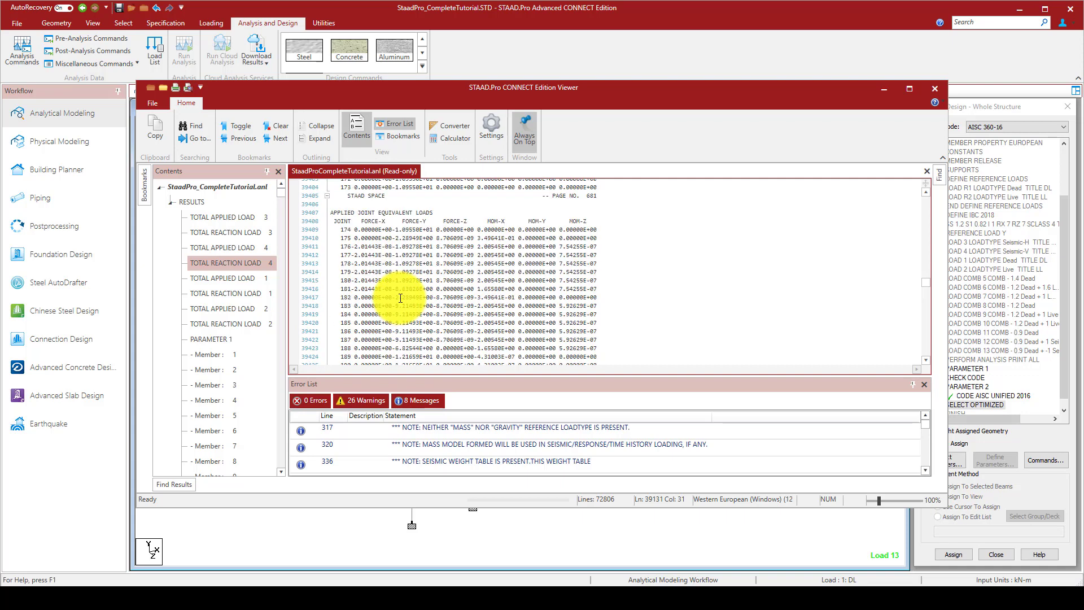
{"action": "left_click", "coordinate": [421, 213]}
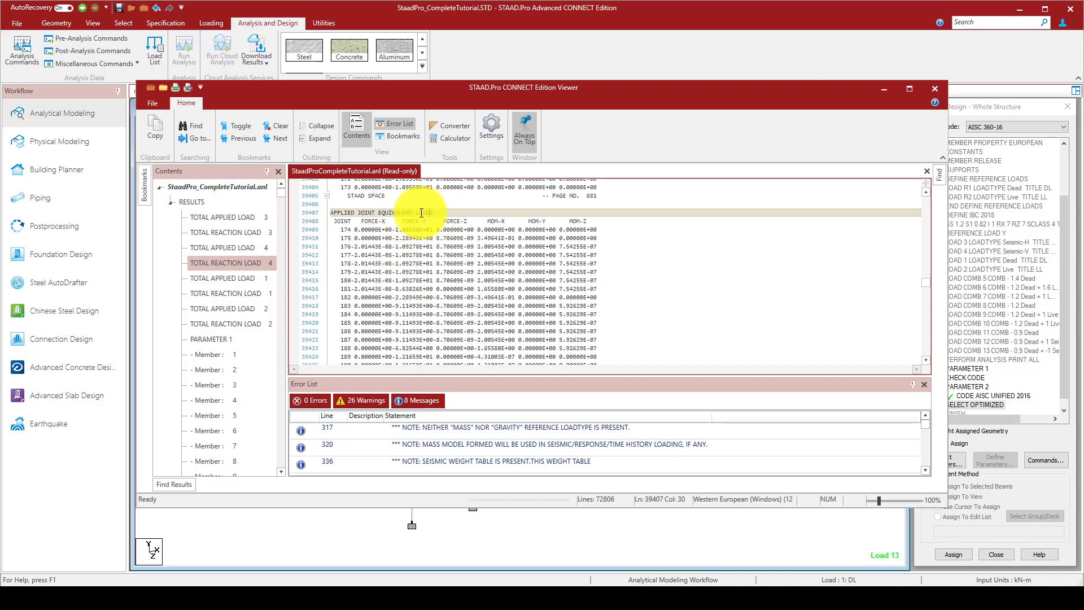
{"action": "left_click_drag", "start_coordinate": [421, 213], "coordinate": [334, 212]}
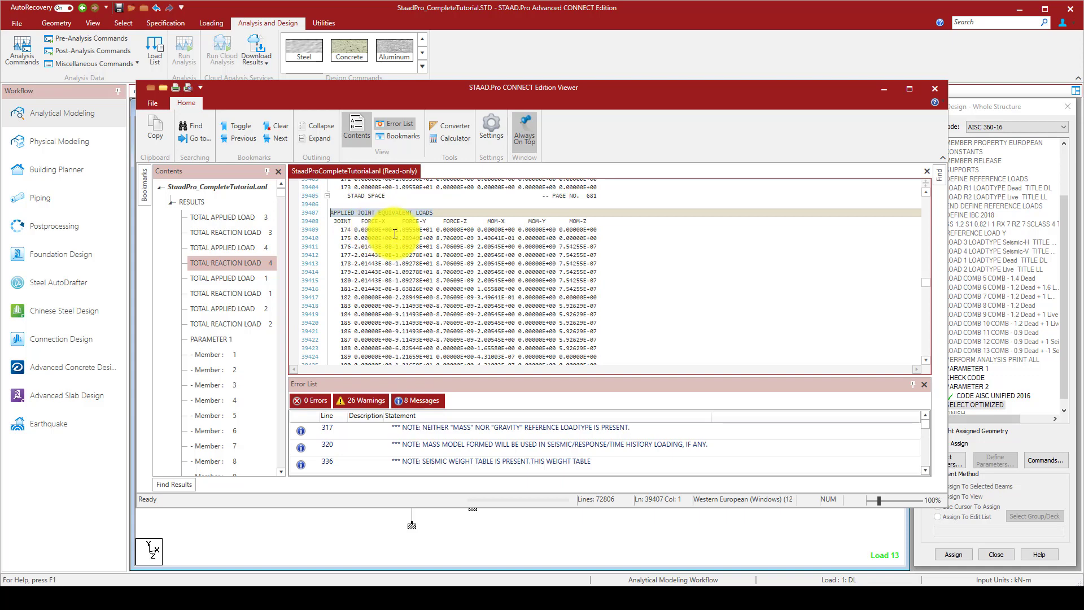
{"action": "left_click_drag", "start_coordinate": [419, 230], "coordinate": [413, 283]}
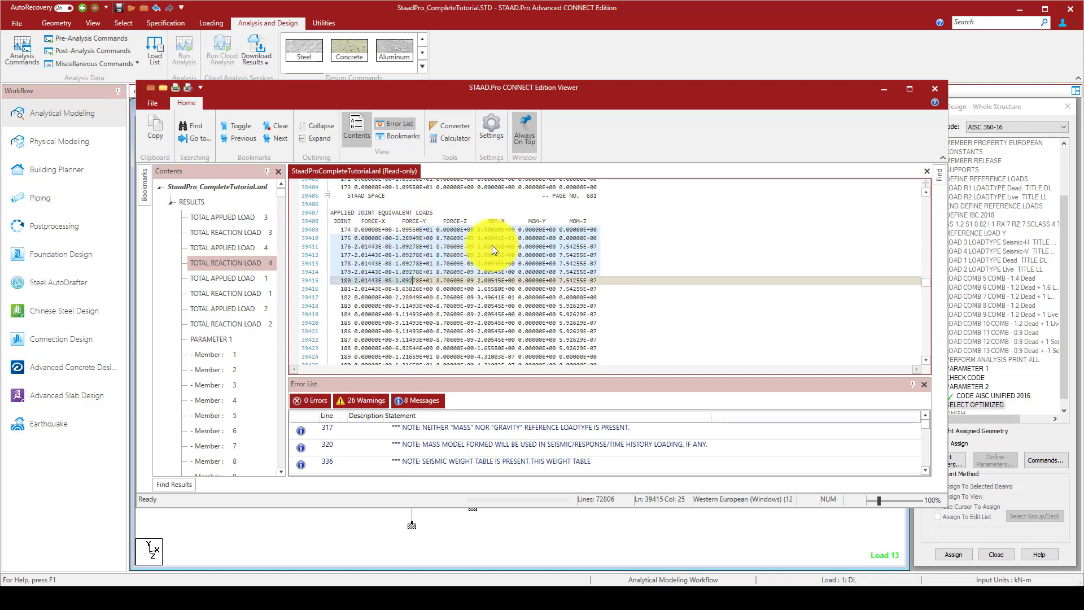
{"action": "left_click", "coordinate": [461, 229]}
{"action": "left_click_drag", "start_coordinate": [434, 322], "coordinate": [458, 342]}
{"action": "left_click_drag", "start_coordinate": [589, 229], "coordinate": [573, 264]}
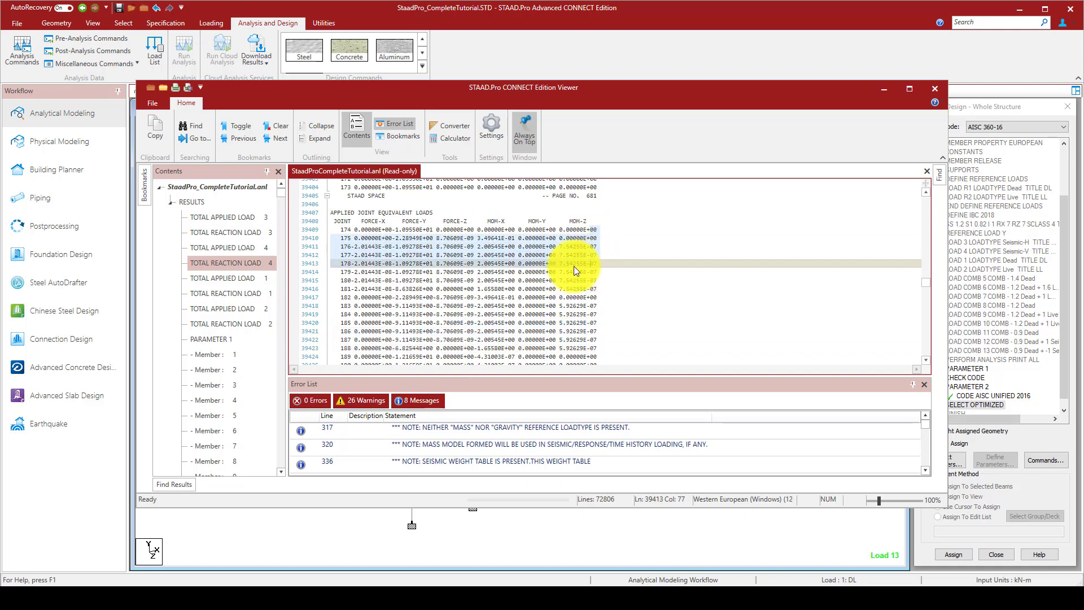
Step: Examine the AISC 360-16 code check results for member 1 and the members after it, including status, ratio and forces
{"action": "left_click", "coordinate": [215, 356]}
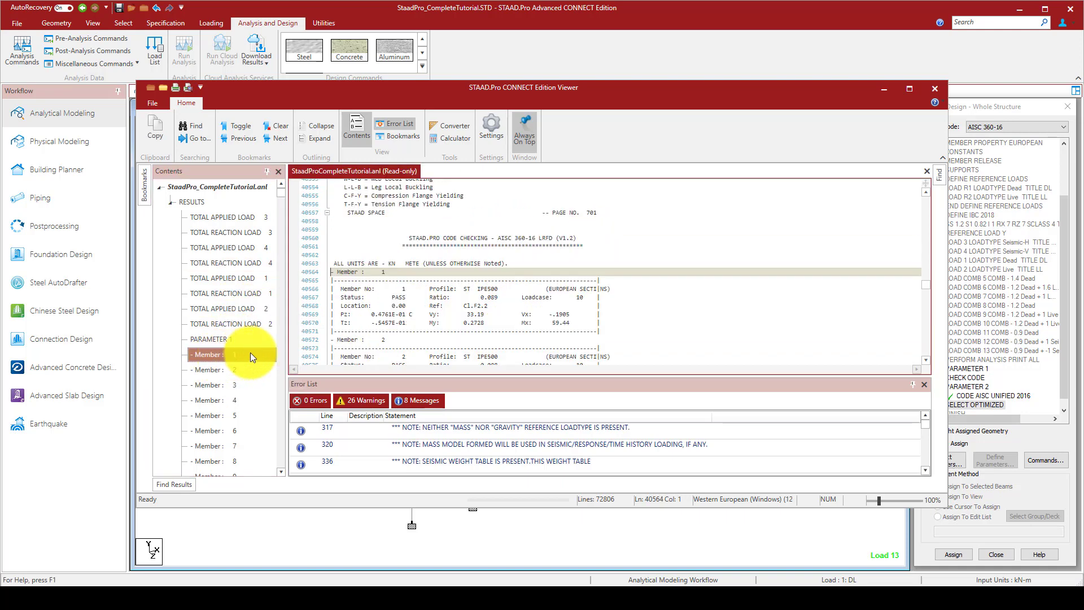
{"action": "left_click", "coordinate": [396, 297]}
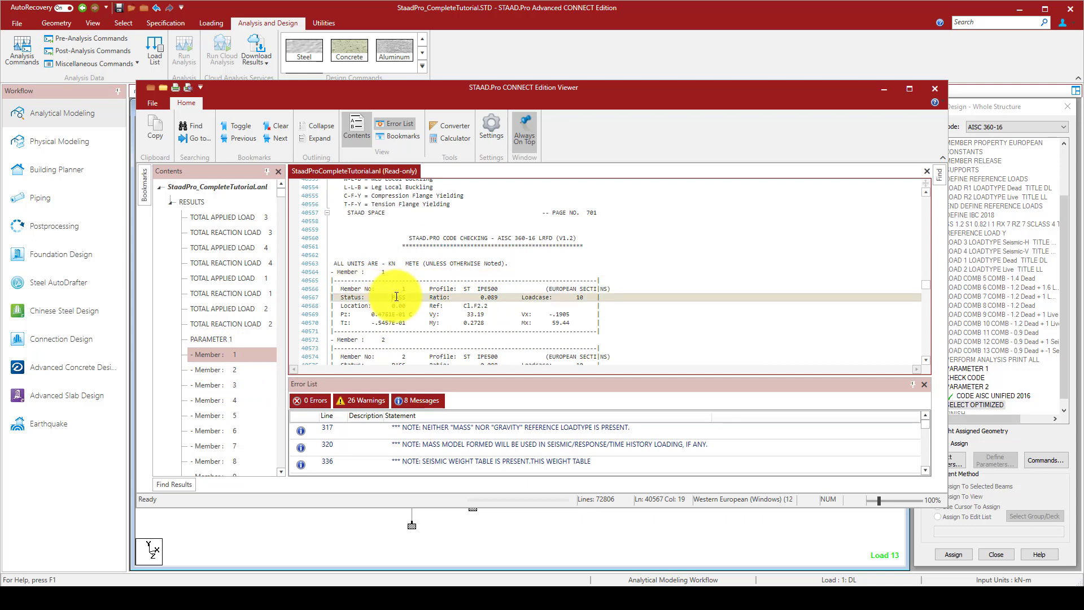
{"action": "left_click", "coordinate": [498, 298]}
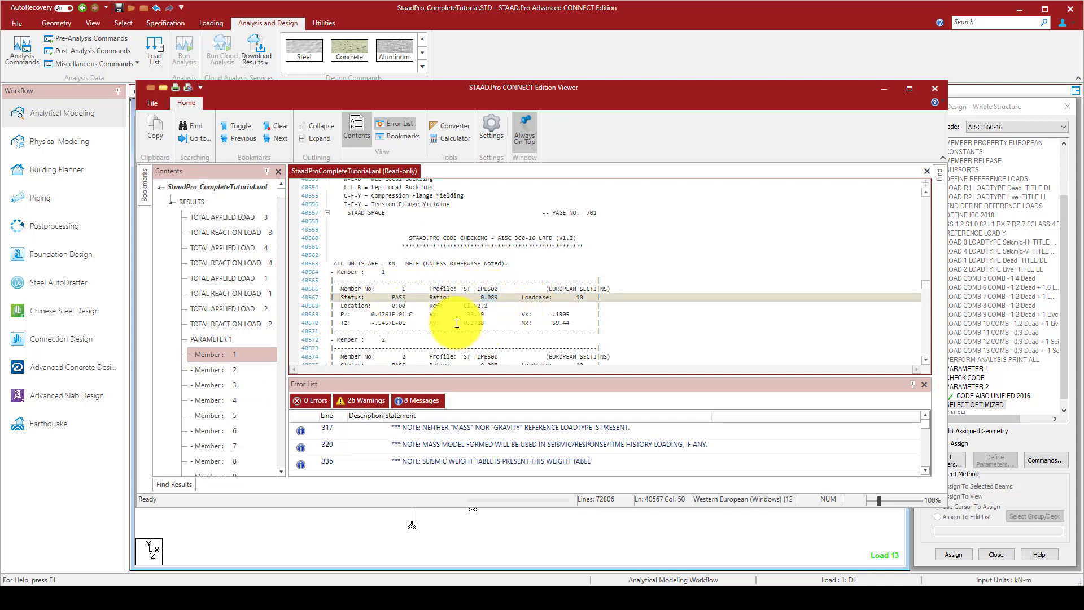
{"action": "left_click", "coordinate": [559, 322]}
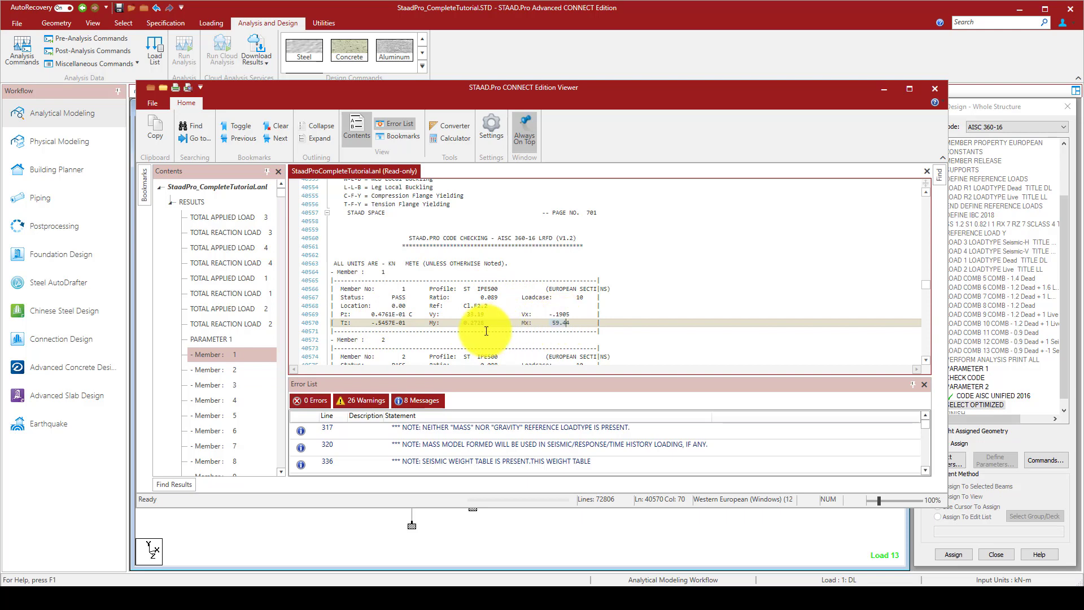
{"action": "scroll", "coordinate": [484, 328], "scroll_direction": "down", "scroll_amount": 3}
{"action": "scroll", "coordinate": [484, 332], "scroll_direction": "down", "scroll_amount": 20}
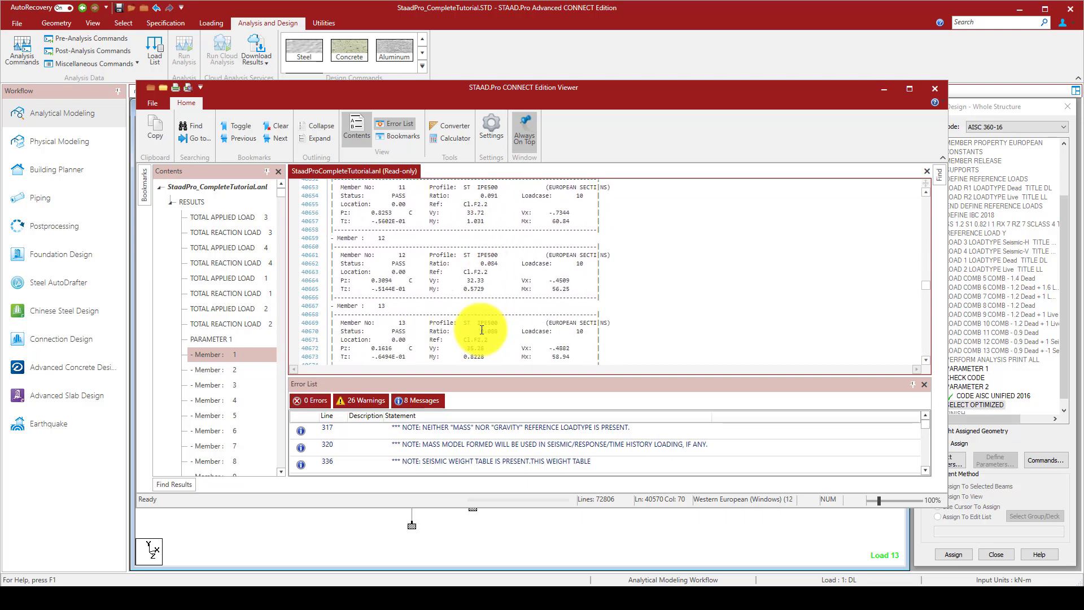
Step: Look through the warnings and messages in the output file's error list
{"action": "left_click", "coordinate": [357, 402]}
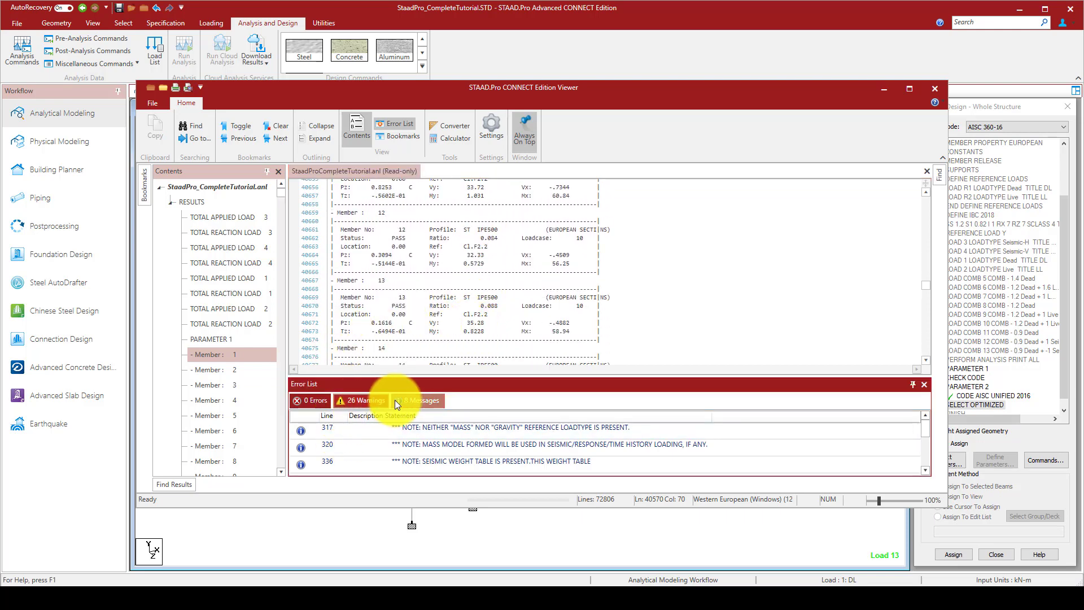
{"action": "left_click", "coordinate": [358, 400]}
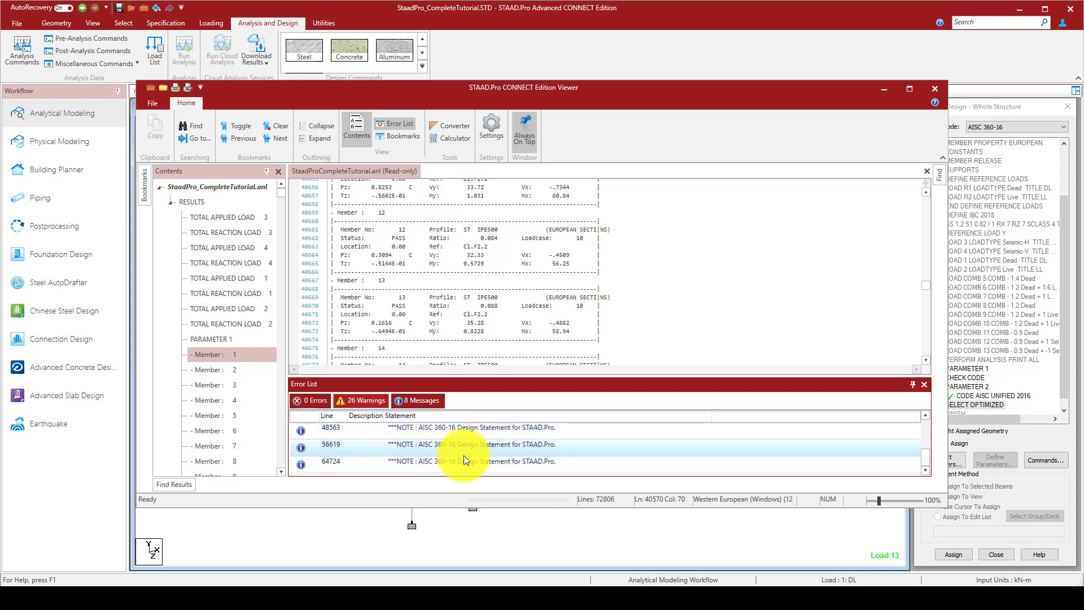
{"action": "scroll", "coordinate": [425, 455], "scroll_direction": "up", "scroll_amount": 3}
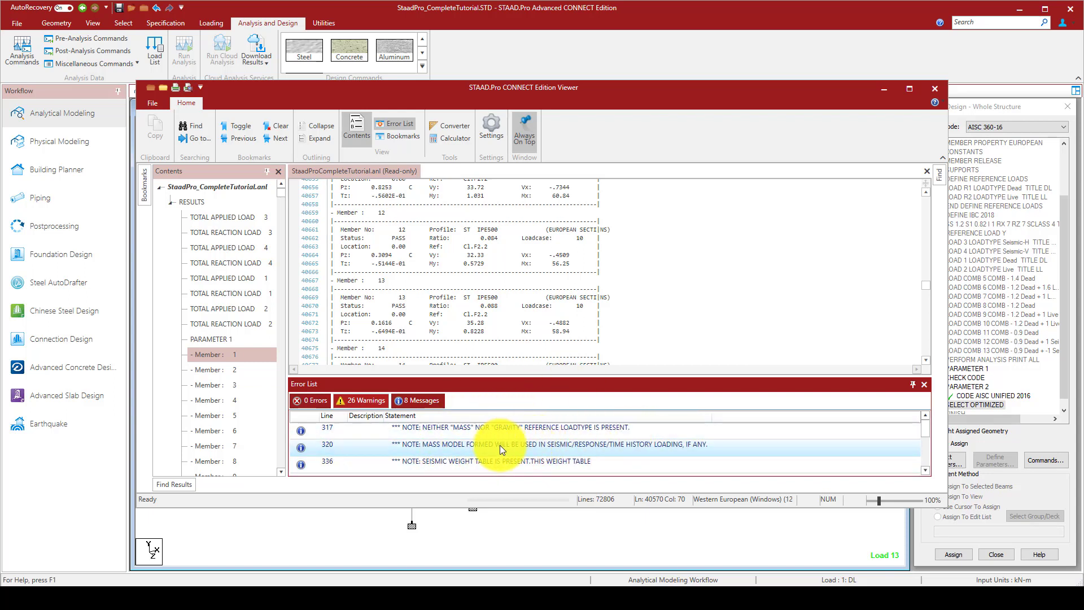
Step: Read through the AISC 360-16 code check results from member 14 onward, checking each member's status and ratio
{"action": "scroll", "coordinate": [219, 392], "scroll_direction": "down", "scroll_amount": 10}
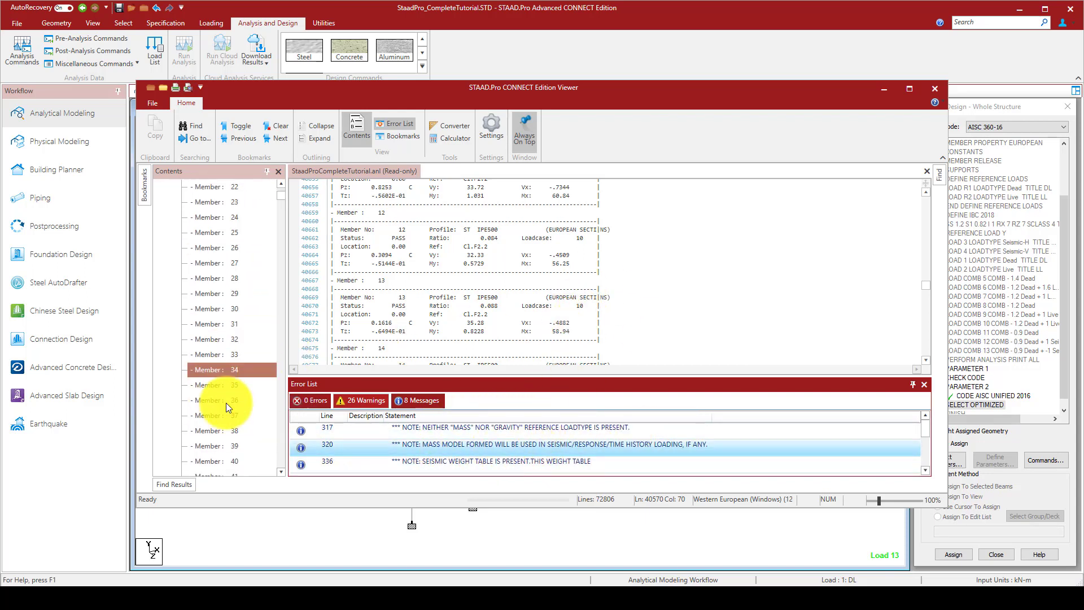
{"action": "scroll", "coordinate": [220, 403], "scroll_direction": "down", "scroll_amount": 2}
{"action": "left_click", "coordinate": [214, 406]}
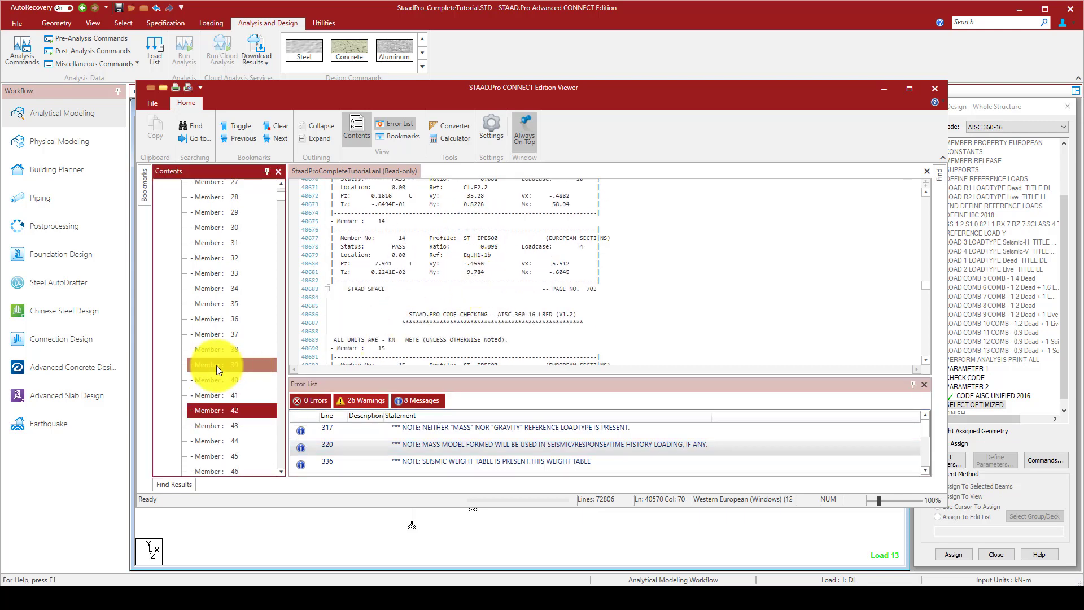
{"action": "scroll", "coordinate": [491, 328], "scroll_direction": "down", "scroll_amount": 5}
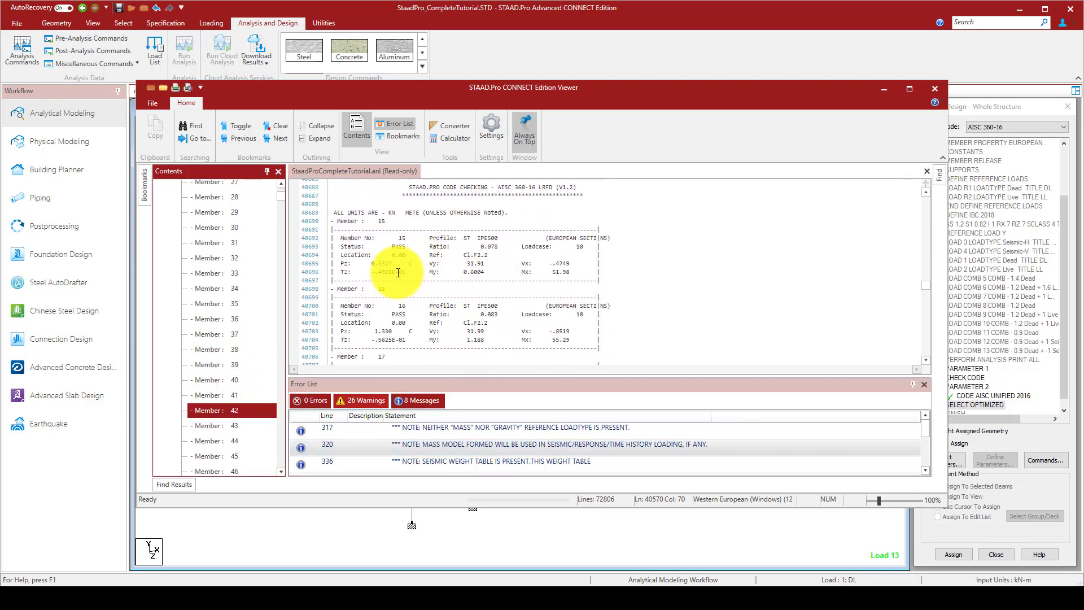
{"action": "scroll", "coordinate": [398, 272], "scroll_direction": "down", "scroll_amount": 10}
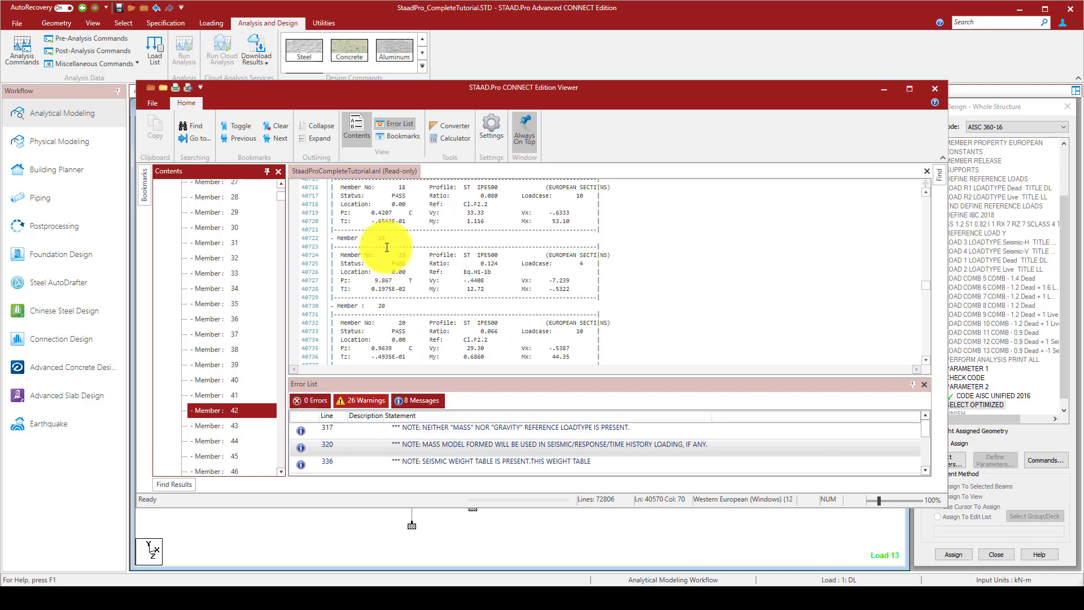
{"action": "left_click", "coordinate": [414, 263]}
{"action": "scroll", "coordinate": [209, 367], "scroll_direction": "down", "scroll_amount": 4}
{"action": "scroll", "coordinate": [208, 370], "scroll_direction": "down", "scroll_amount": 1}
{"action": "scroll", "coordinate": [435, 273], "scroll_direction": "down", "scroll_amount": 14}
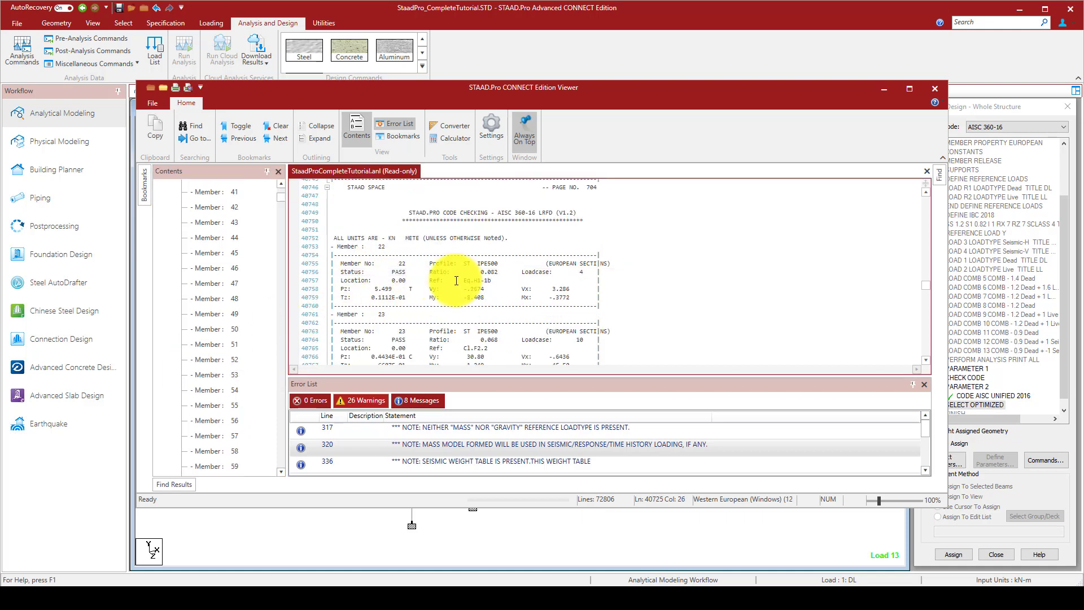
{"action": "scroll", "coordinate": [420, 306], "scroll_direction": "down", "scroll_amount": 20}
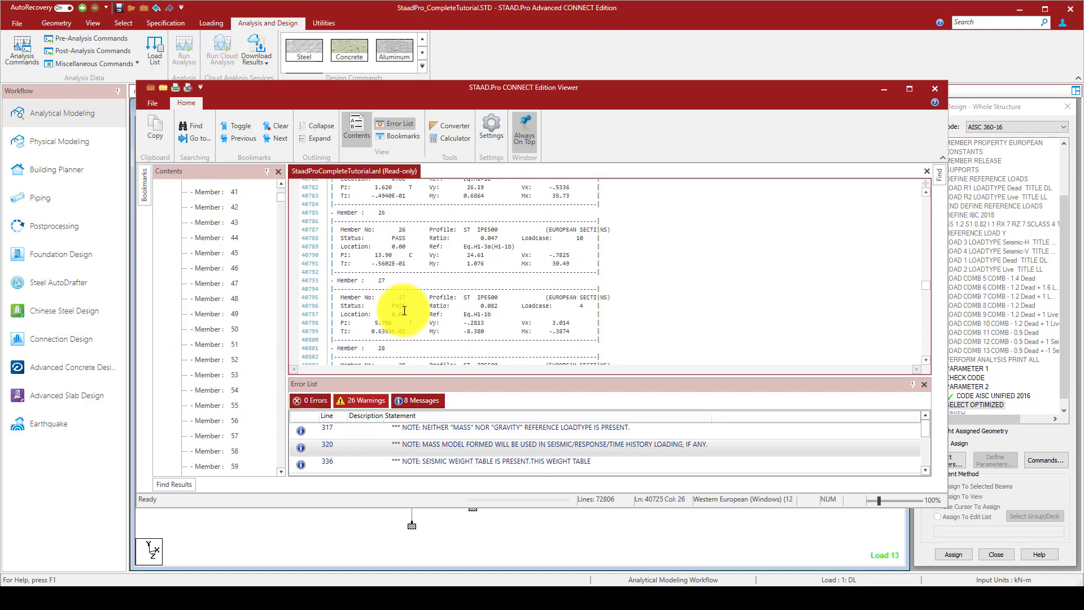
{"action": "scroll", "coordinate": [401, 309], "scroll_direction": "down", "scroll_amount": 20}
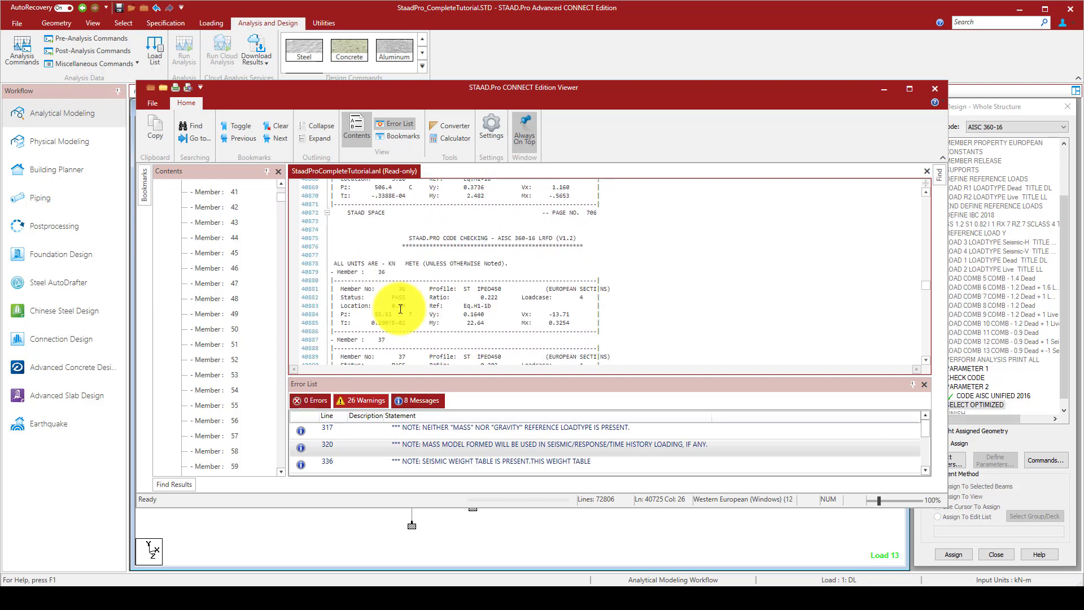
{"action": "scroll", "coordinate": [416, 336], "scroll_direction": "down", "scroll_amount": 20}
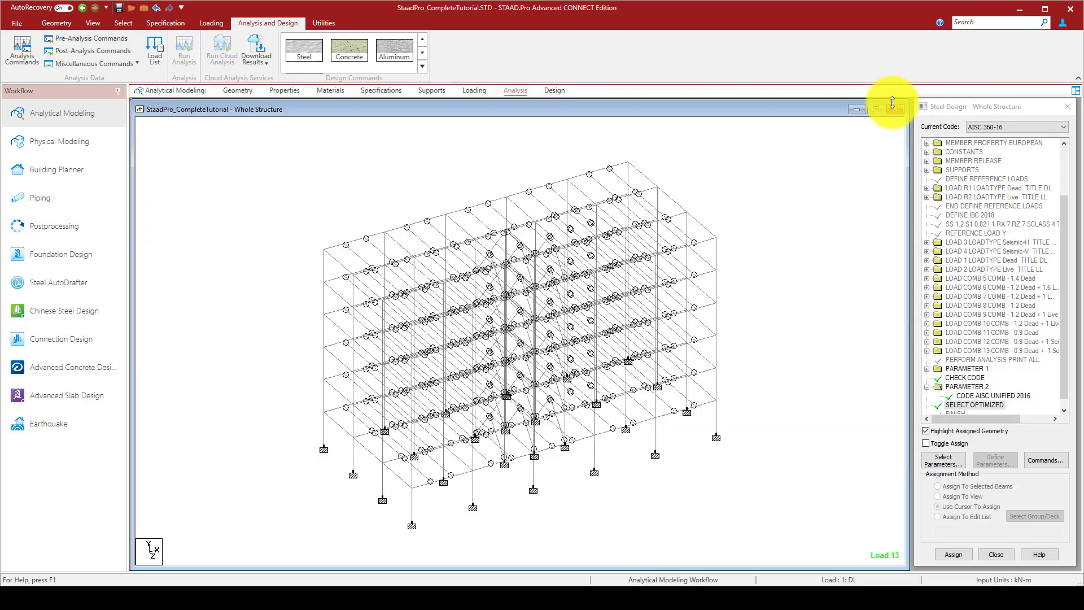
Step: Close the output viewer and enter the Postprocessing workflow with automatic scaling enabled in the results setup
{"action": "left_click", "coordinate": [935, 88]}
{"action": "left_click", "coordinate": [91, 234]}
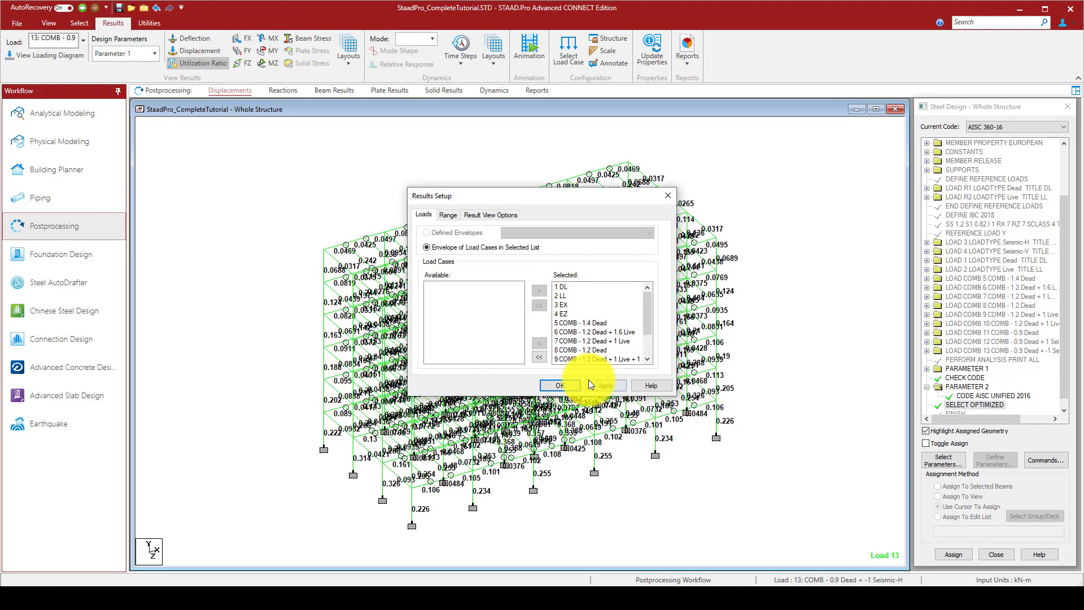
{"action": "left_click", "coordinate": [482, 215]}
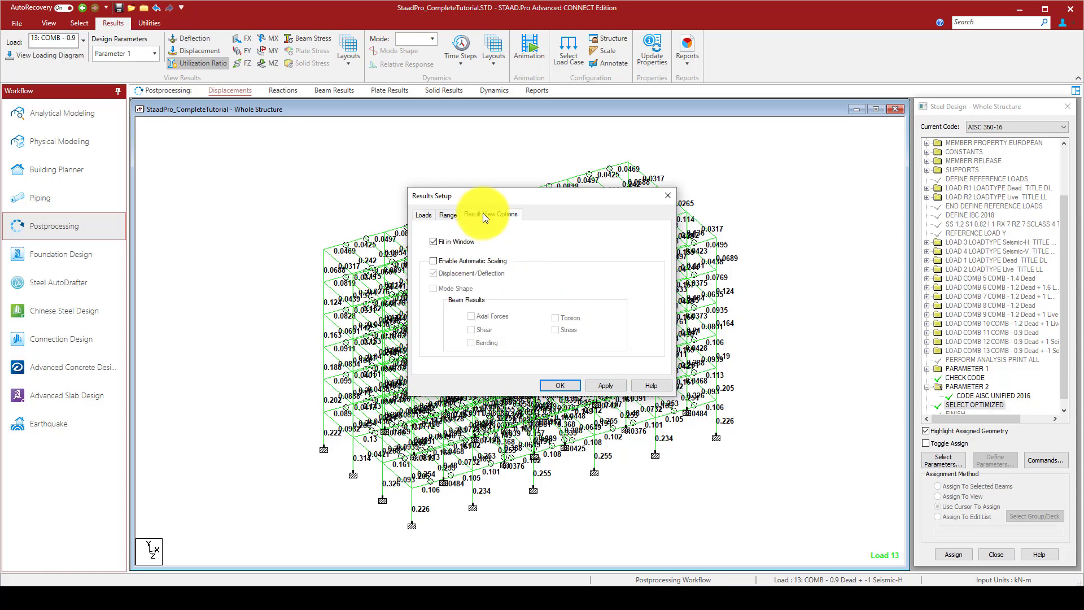
{"action": "left_click", "coordinate": [435, 273]}
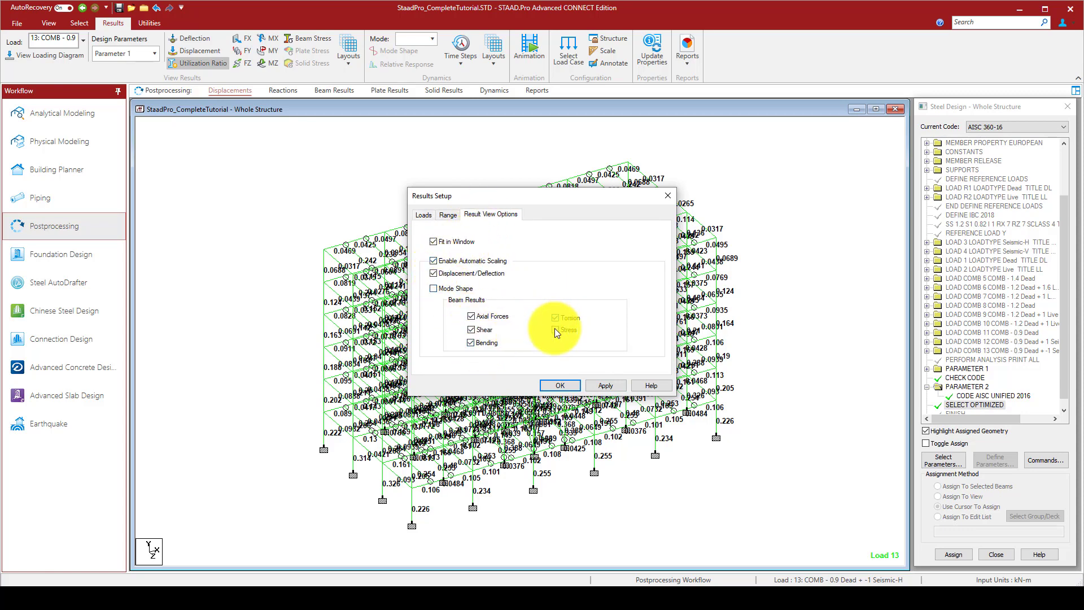
{"action": "left_click", "coordinate": [546, 385]}
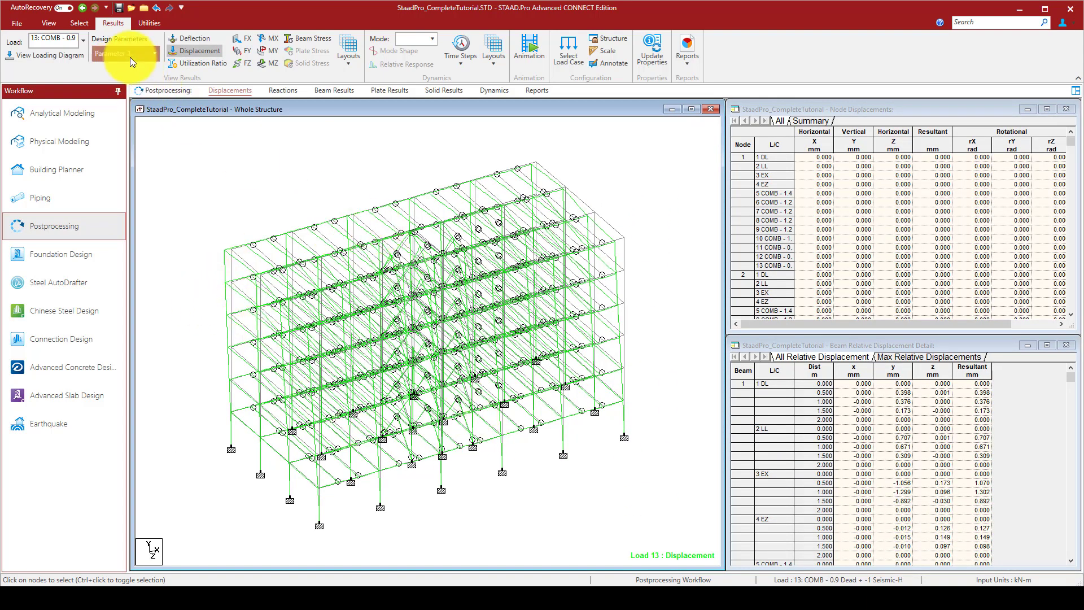
Step: Display the structure's displacement for primary load case 3: EX
{"action": "left_click", "coordinate": [82, 40]}
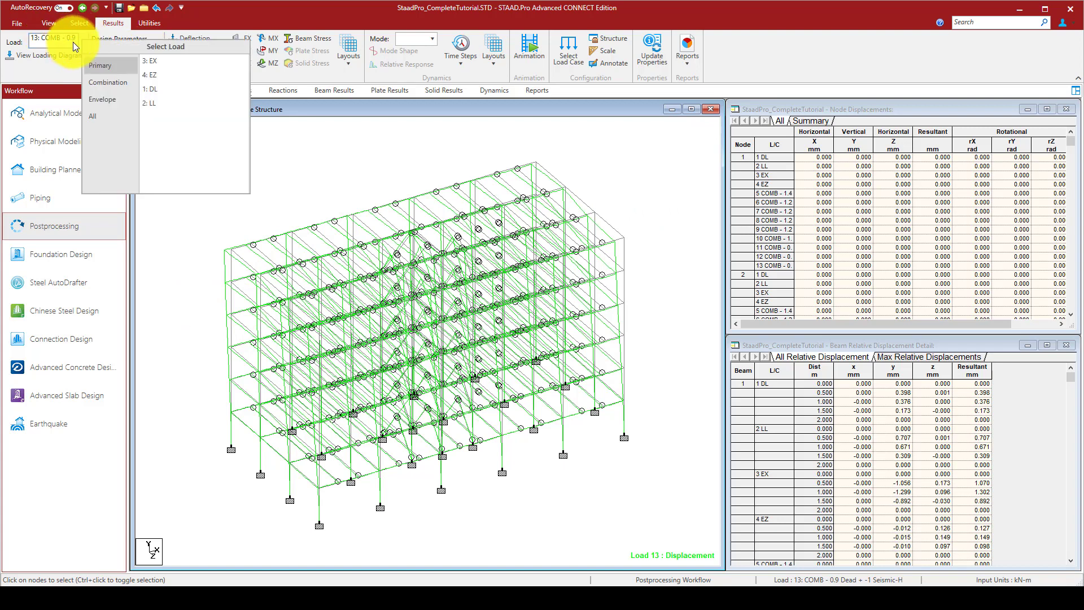
{"action": "left_click", "coordinate": [150, 61]}
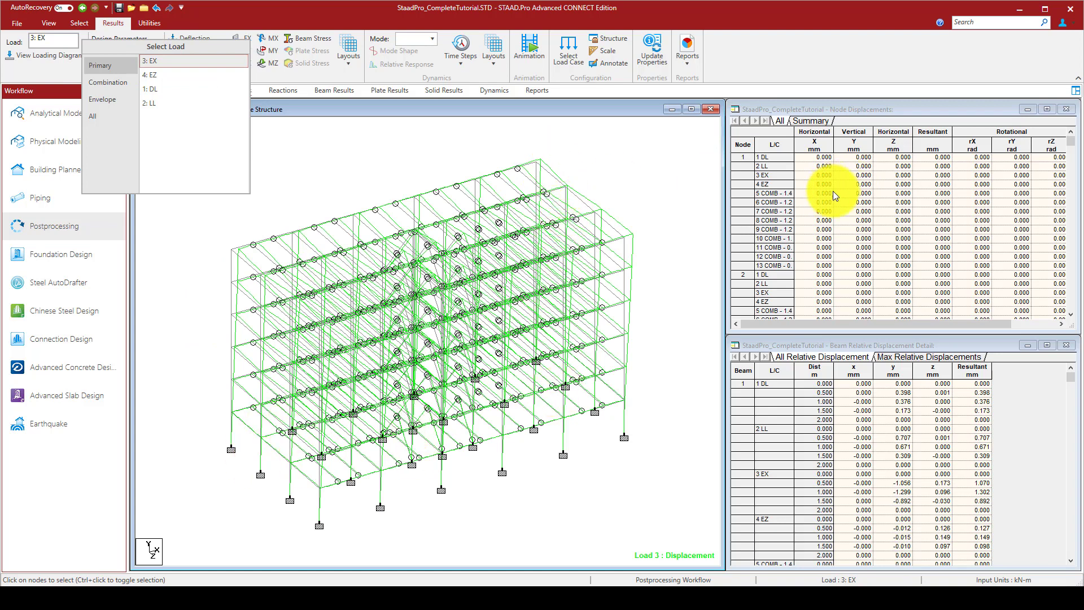
Step: Close the load case selection and toggle the structure's displacement diagram off and back on for load case 3: EX
{"action": "left_click", "coordinate": [314, 95]}
{"action": "left_click", "coordinate": [193, 51]}
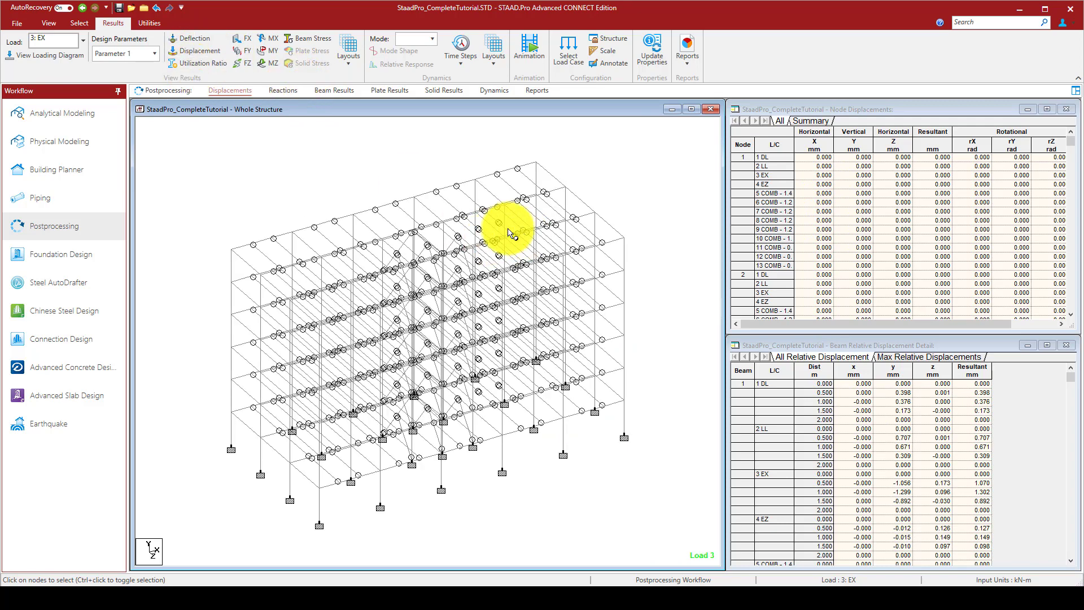
{"action": "left_click", "coordinate": [199, 50]}
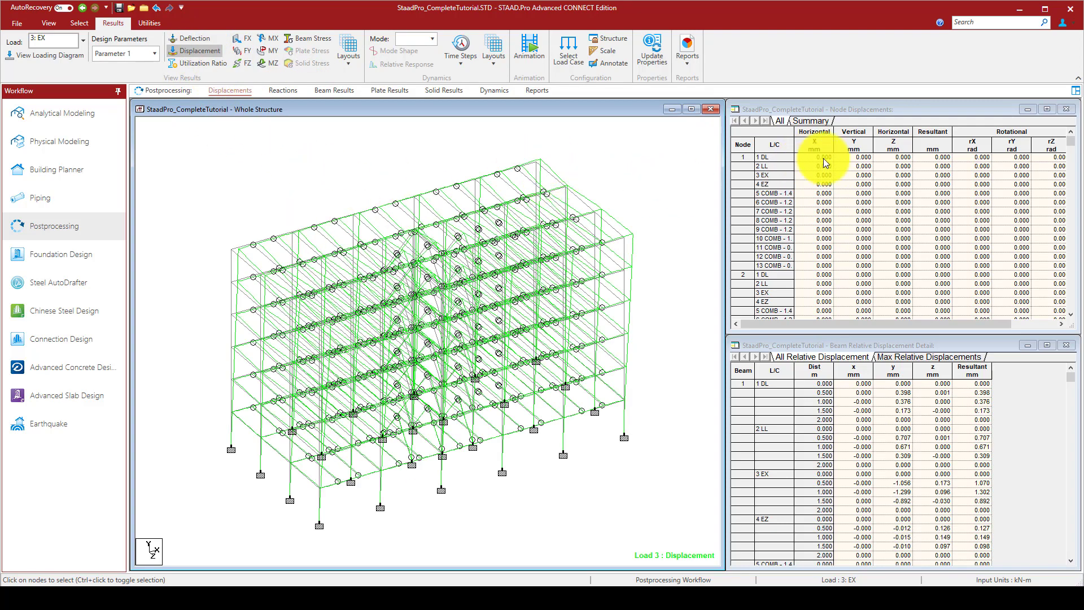
Step: Review the node displacements table for load case 3 EX, and inspect the Min rZ and maximum resultant rows in its summary
{"action": "scroll", "coordinate": [839, 215], "scroll_direction": "down", "scroll_amount": 2}
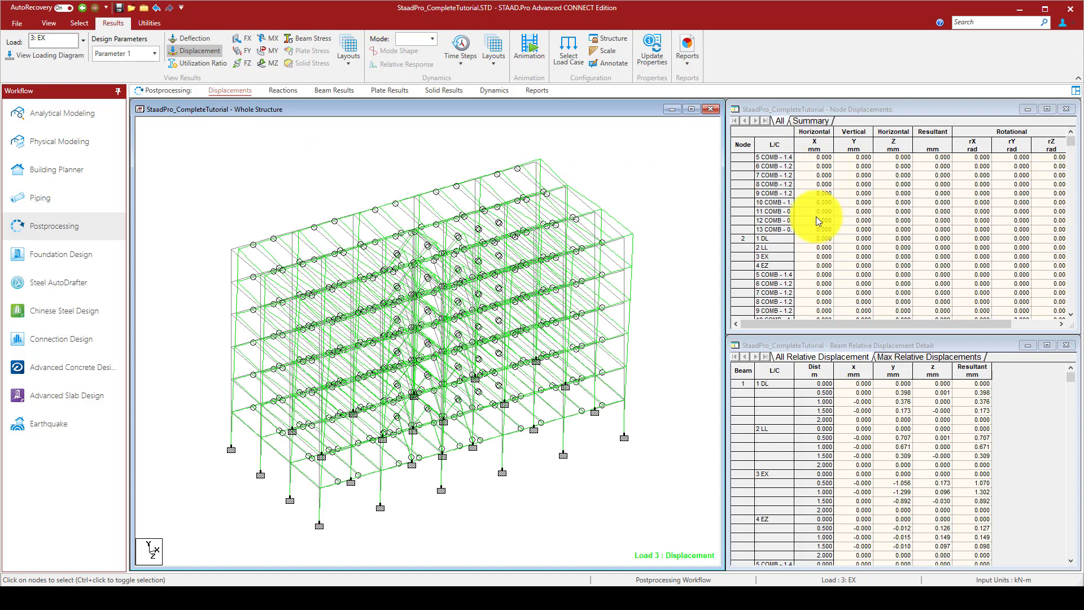
{"action": "left_click", "coordinate": [766, 257]}
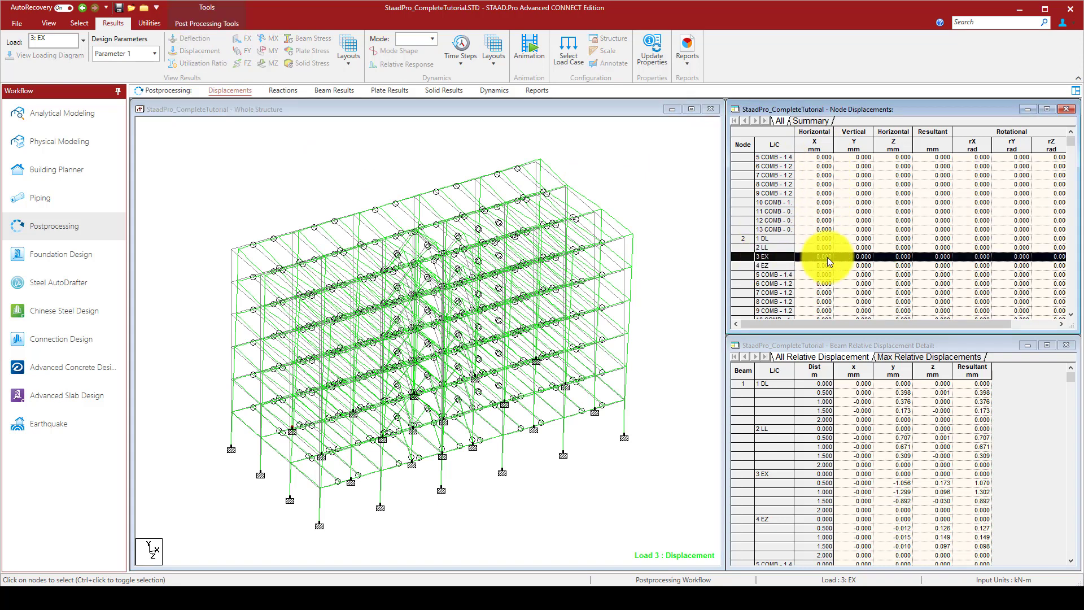
{"action": "scroll", "coordinate": [853, 248], "scroll_direction": "down", "scroll_amount": 2}
{"action": "left_click", "coordinate": [798, 120]}
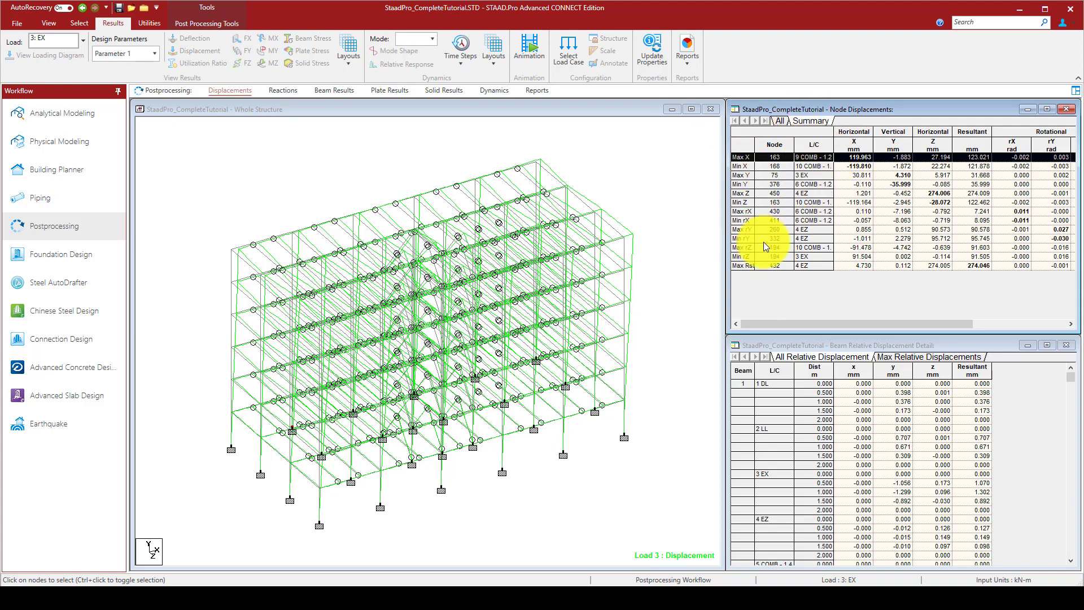
{"action": "left_click", "coordinate": [809, 258]}
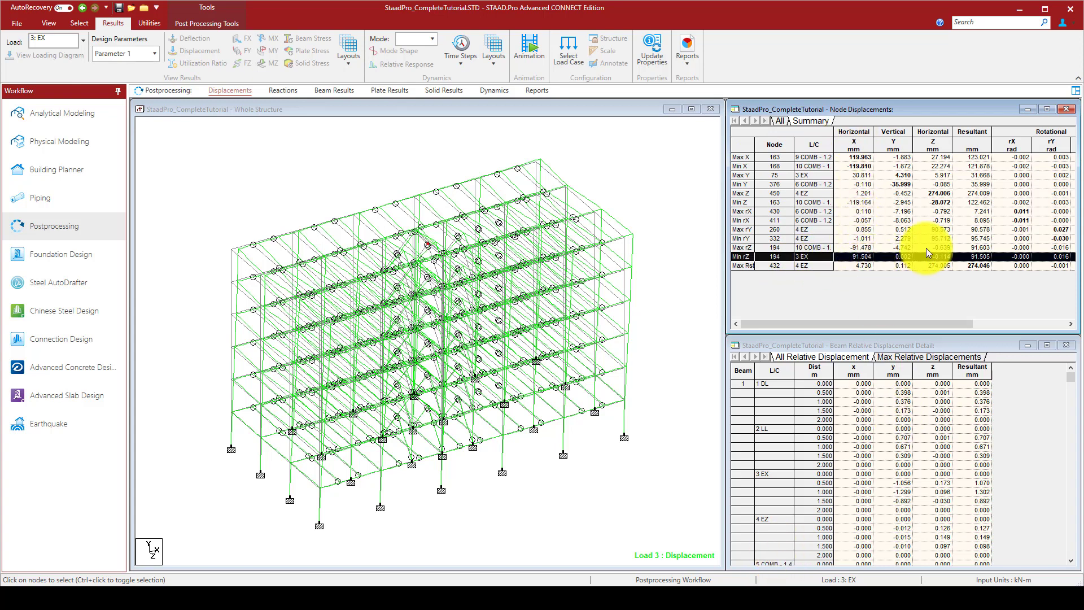
{"action": "left_click", "coordinate": [932, 267]}
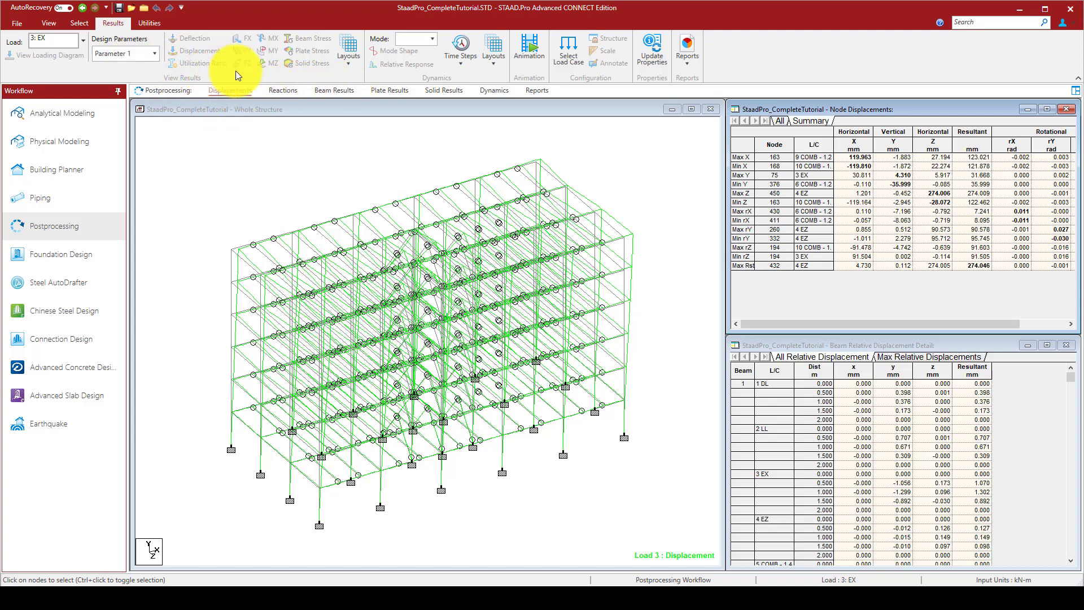
Step: Show the beam results with the bending Z diagram and check beam 1's end forces for load case 3 EX
{"action": "left_click", "coordinate": [326, 90]}
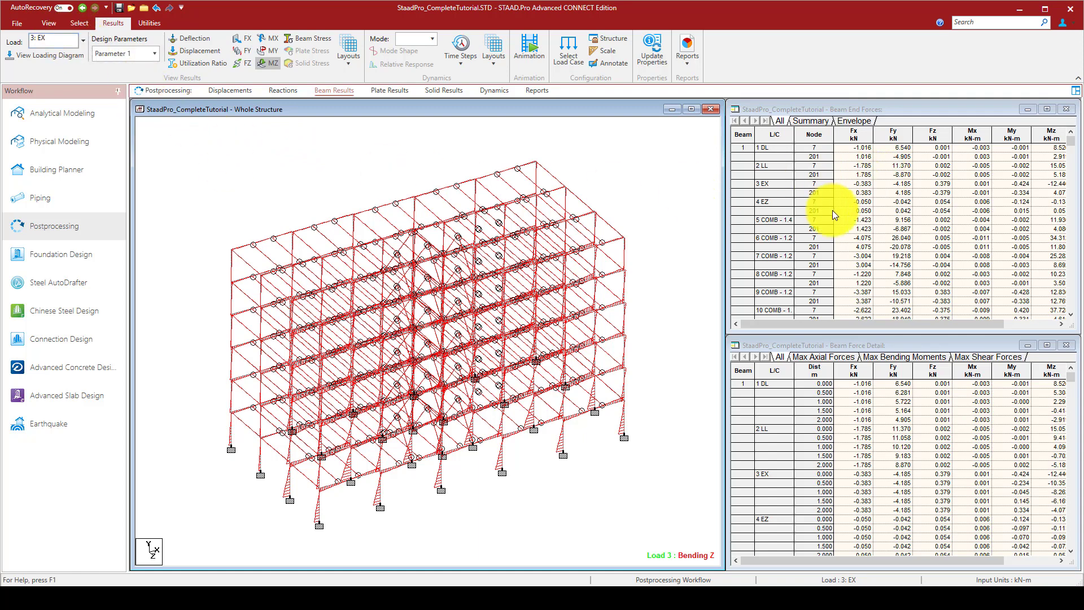
{"action": "left_click", "coordinate": [886, 182]}
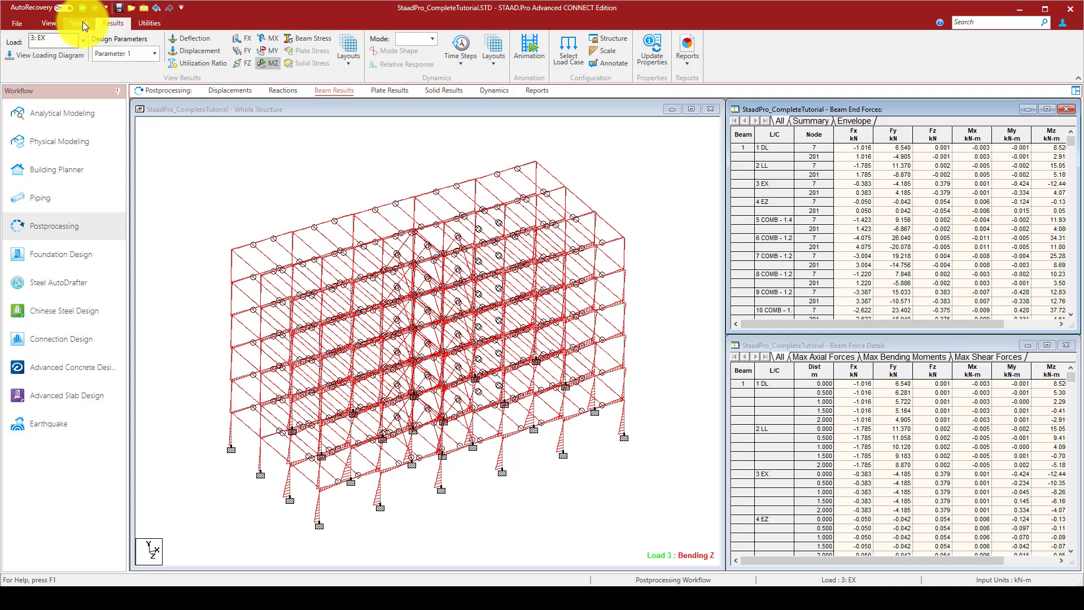
Step: Return to the Analytical Modeling workflow's loading definitions and display IBC LOAD X 1 under load case 3: EX
{"action": "left_click", "coordinate": [53, 114]}
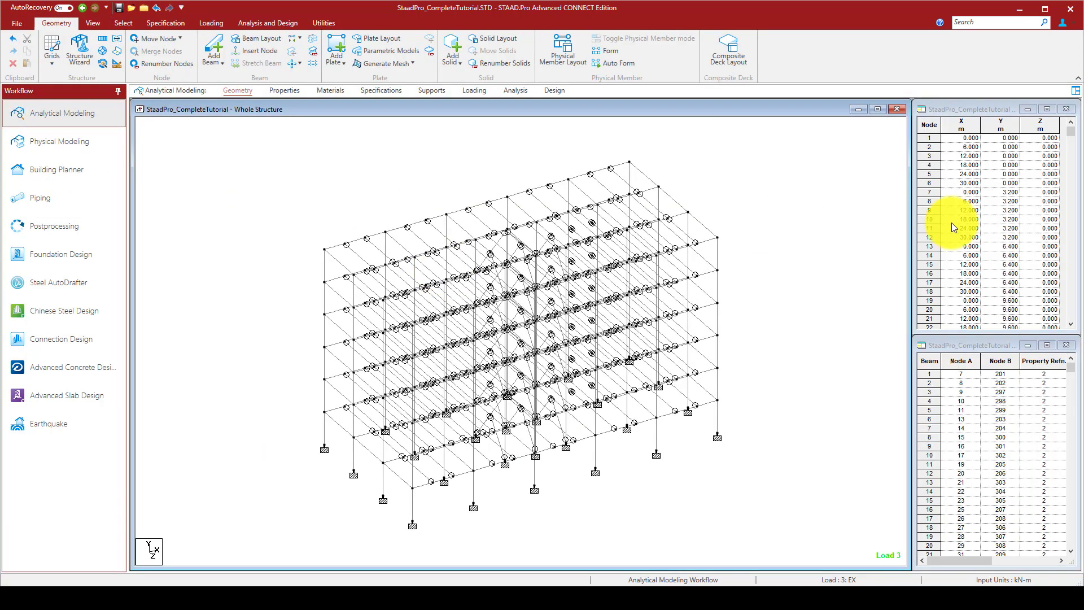
{"action": "left_click", "coordinate": [476, 91]}
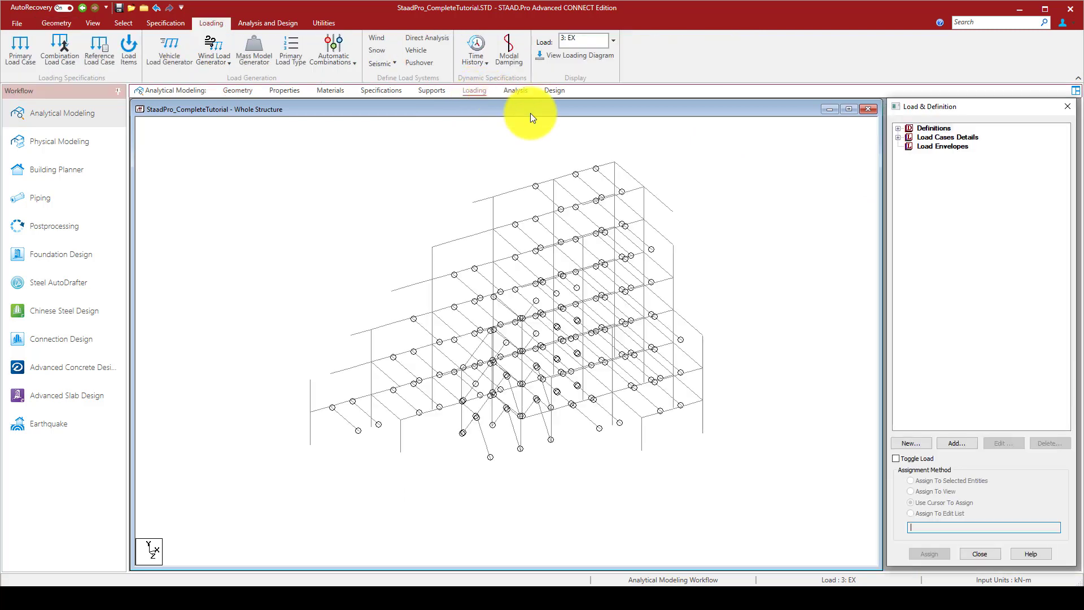
{"action": "left_click", "coordinate": [901, 129]}
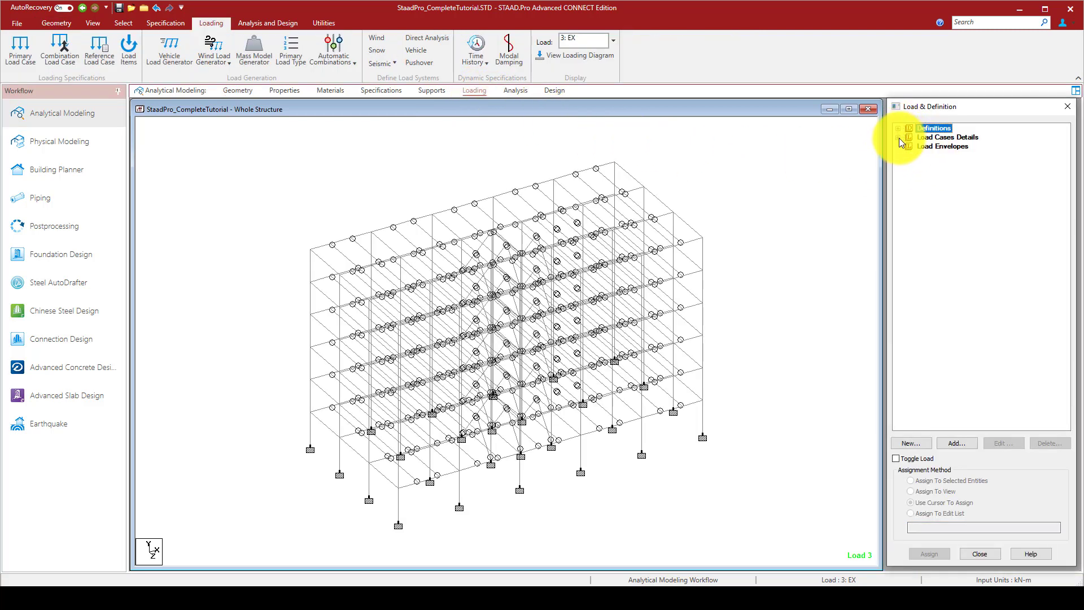
{"action": "left_click", "coordinate": [899, 137]}
{"action": "left_click", "coordinate": [909, 147]}
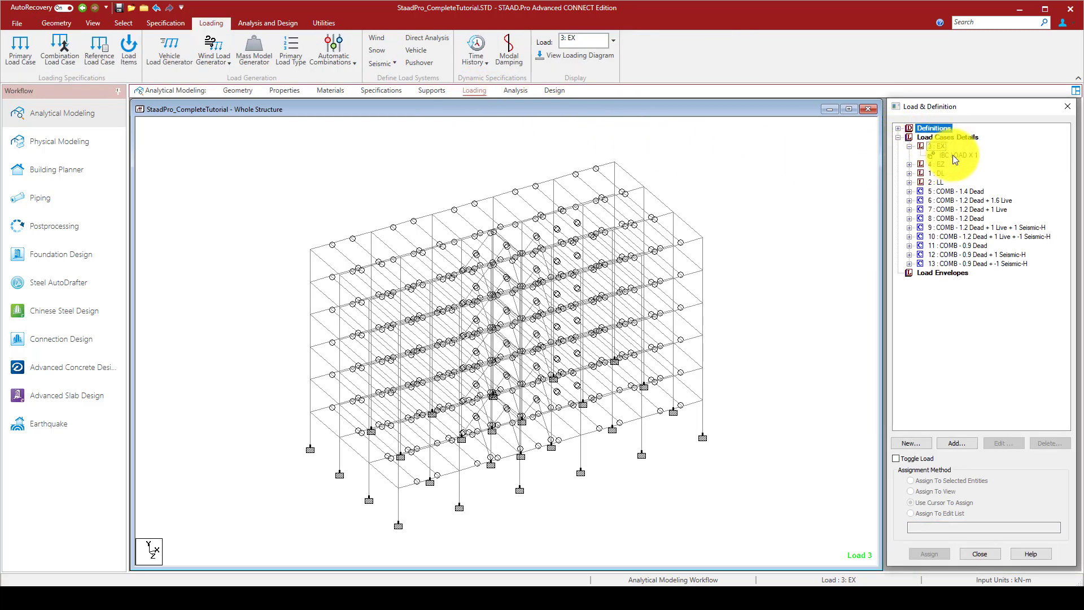
{"action": "left_click", "coordinate": [956, 155]}
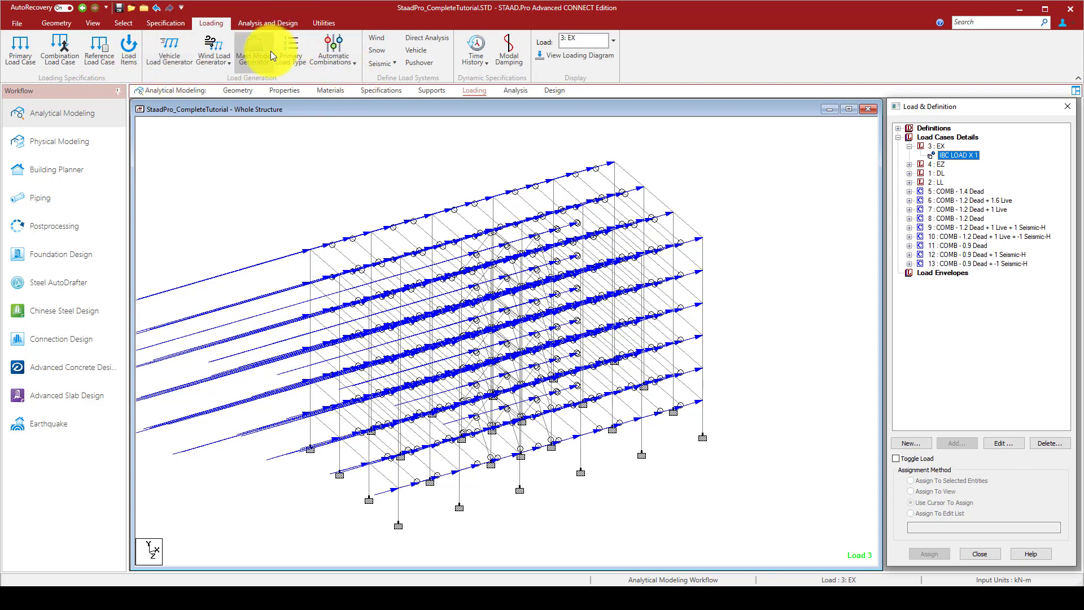
Step: Turn on the load value labels for the model view and display IBC LOAD Z 1 under load case 4: EZ
{"action": "left_click", "coordinate": [93, 23]}
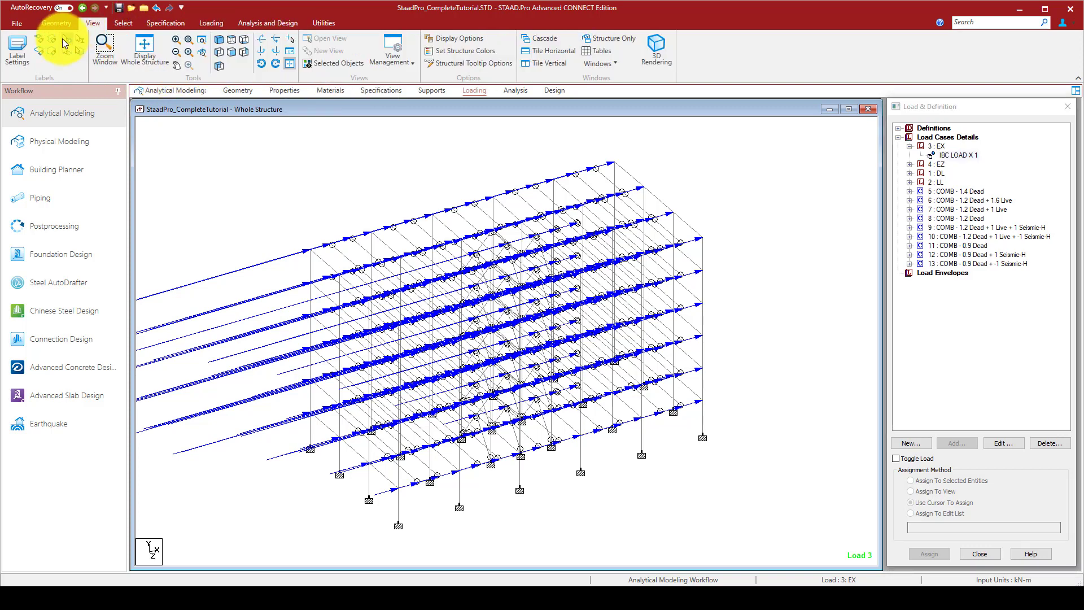
{"action": "left_click", "coordinate": [32, 66]}
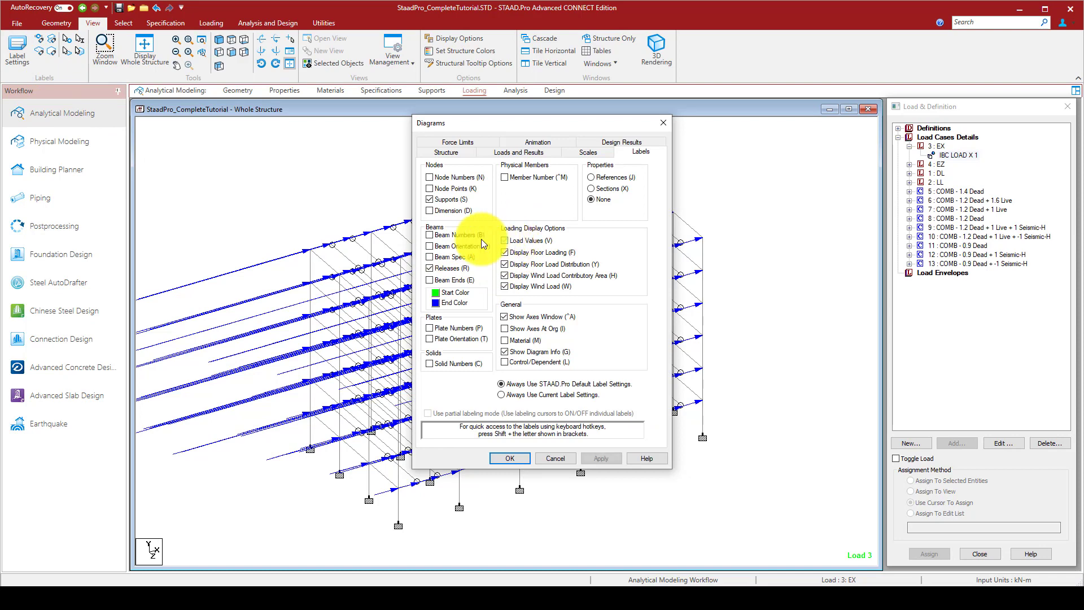
{"action": "left_click", "coordinate": [504, 241]}
{"action": "left_click", "coordinate": [600, 457]}
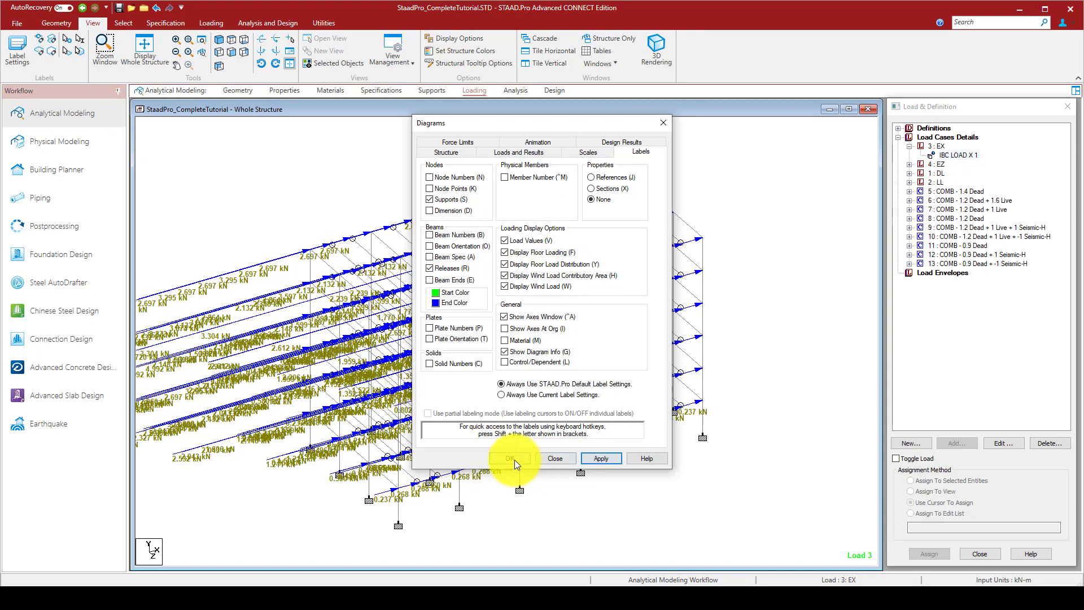
{"action": "left_click", "coordinate": [511, 458]}
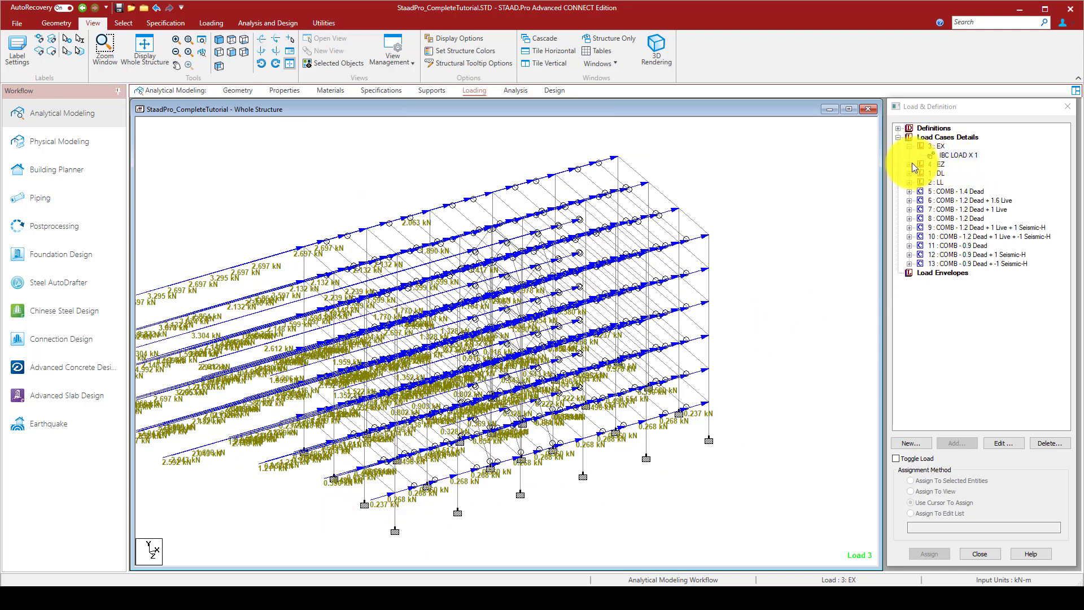
{"action": "double_click", "coordinate": [938, 163]}
{"action": "left_click", "coordinate": [958, 172]}
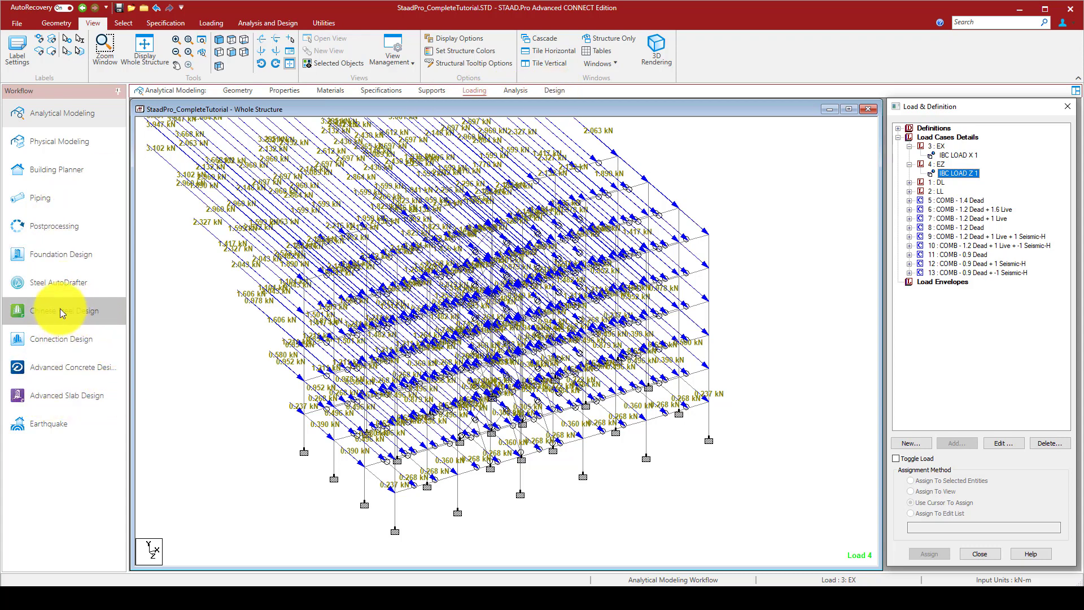
Step: In the Steel AutoDrafter workflow, add a plan section at location 3200 to the drawing list and generate its drawing
{"action": "left_click", "coordinate": [50, 283]}
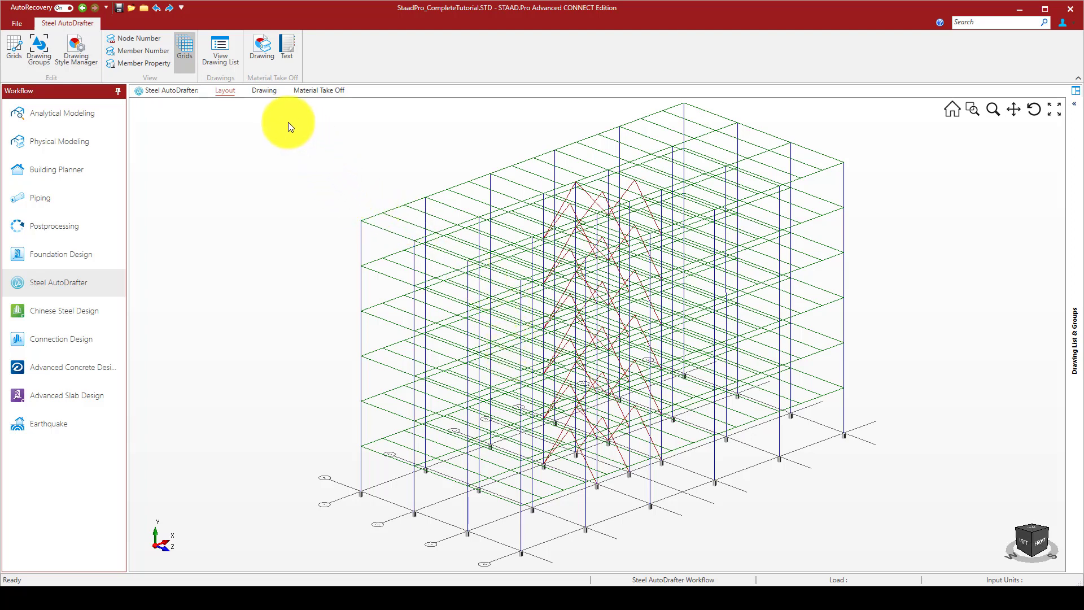
{"action": "left_click", "coordinate": [222, 58]}
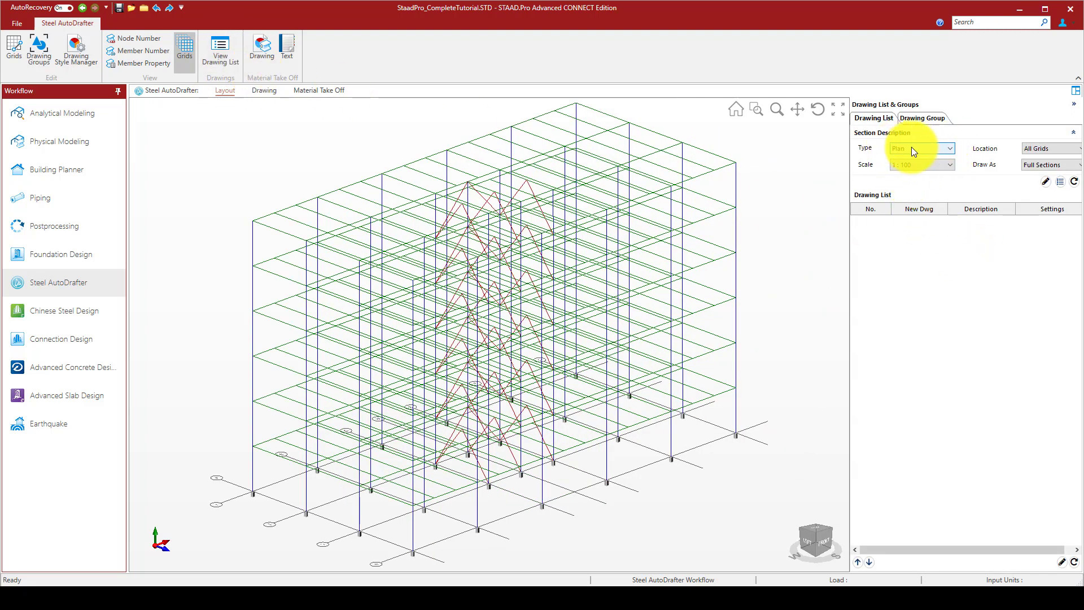
{"action": "left_click", "coordinate": [1038, 148]}
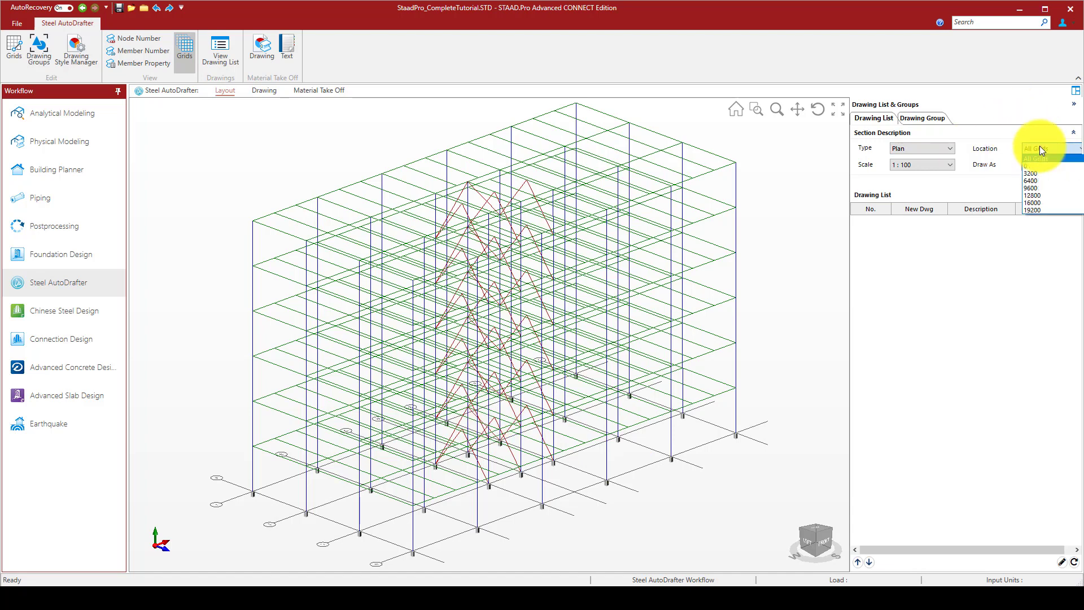
{"action": "left_click", "coordinate": [1035, 174]}
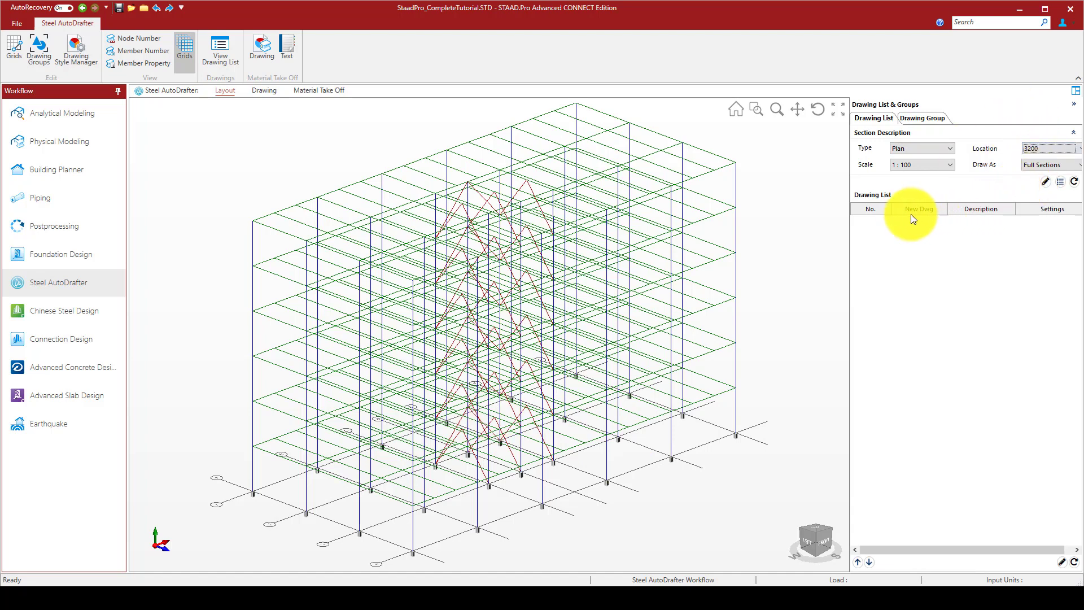
{"action": "left_click", "coordinate": [1061, 183]}
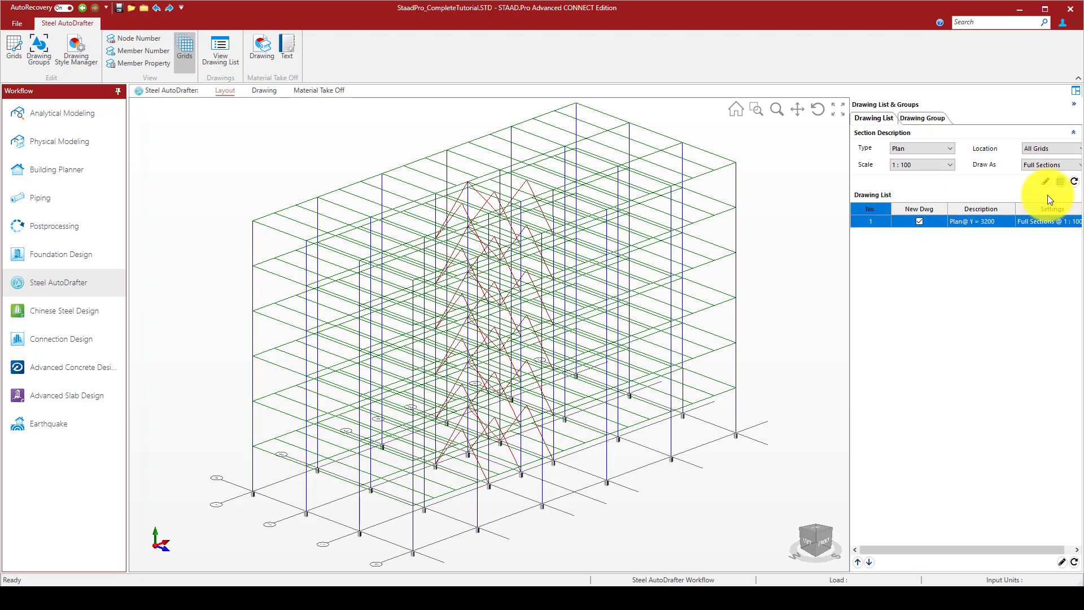
{"action": "left_click", "coordinate": [1062, 562]}
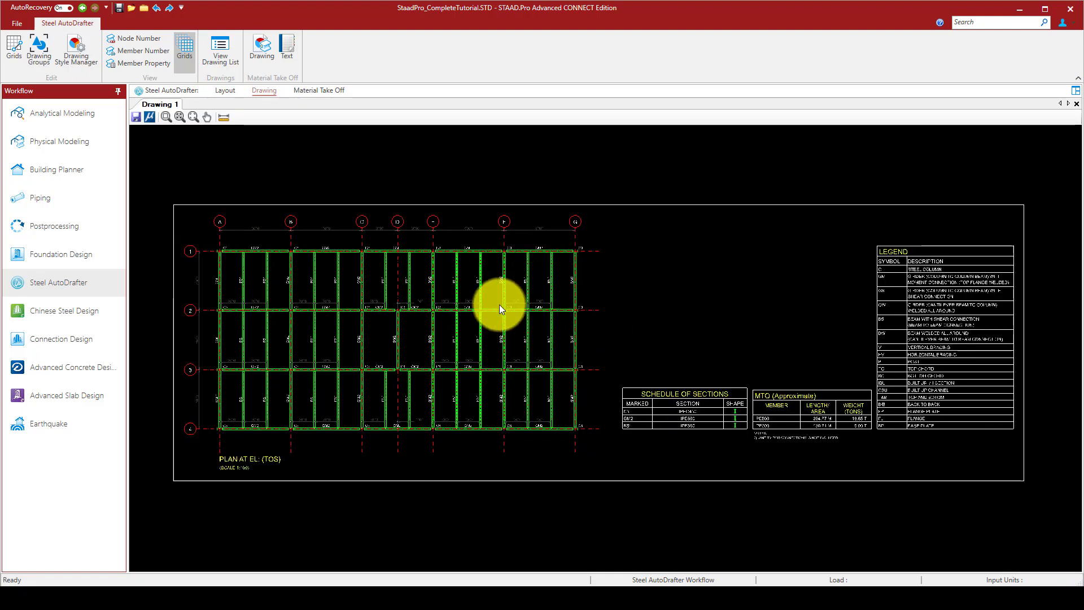
Step: Examine the generated floor plan's member marks, grid dimensions and connections around the central bays, then the whole sheet with its schedules
{"action": "scroll", "coordinate": [212, 239], "scroll_direction": "up", "scroll_amount": 5}
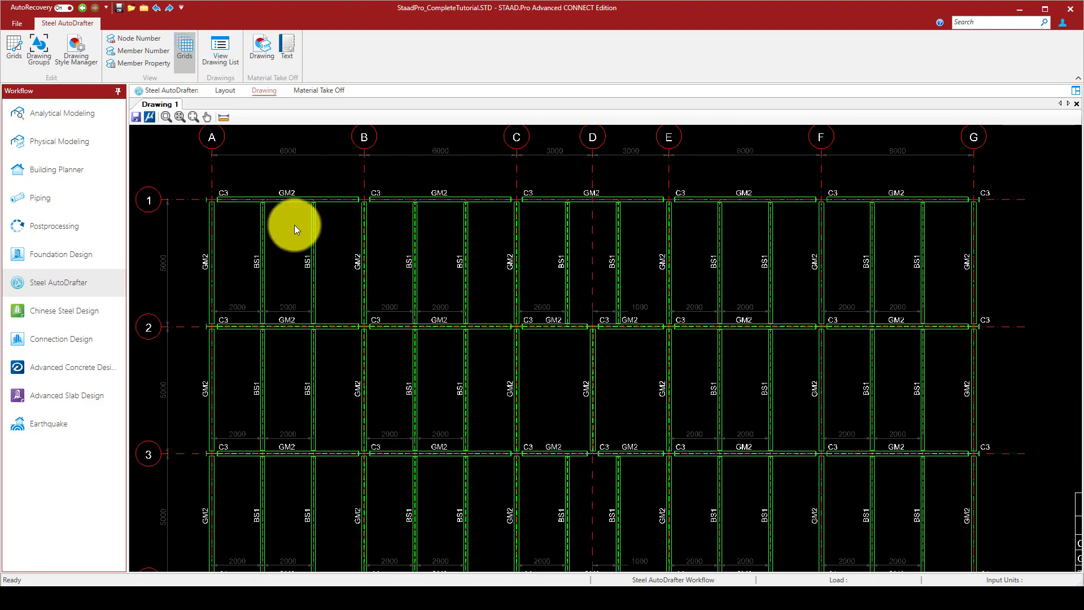
{"action": "scroll", "coordinate": [567, 200], "scroll_direction": "up", "scroll_amount": 1}
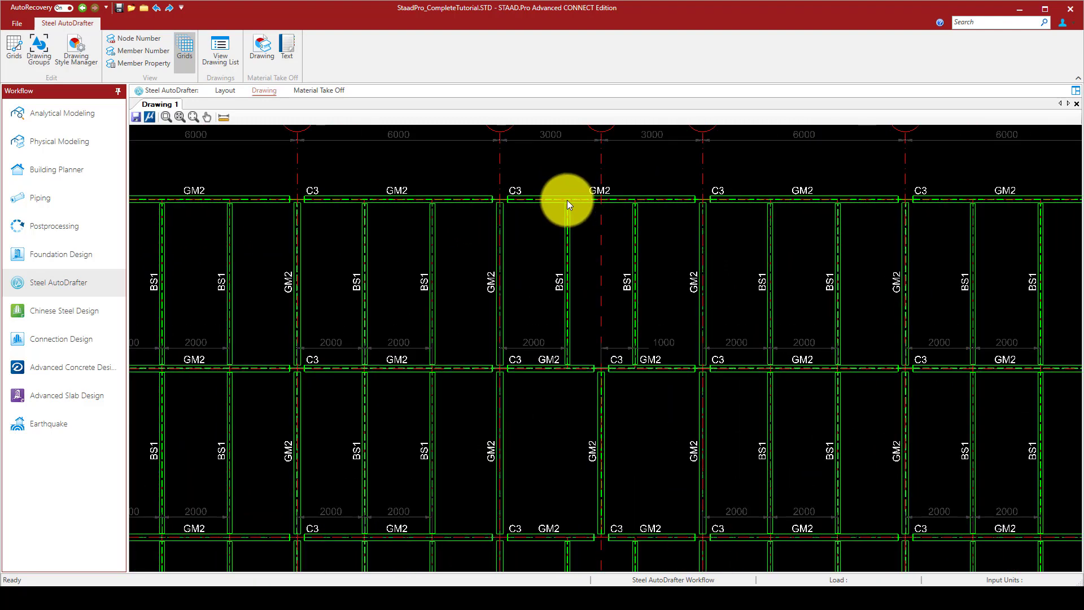
{"action": "scroll", "coordinate": [567, 200], "scroll_direction": "down", "scroll_amount": 4}
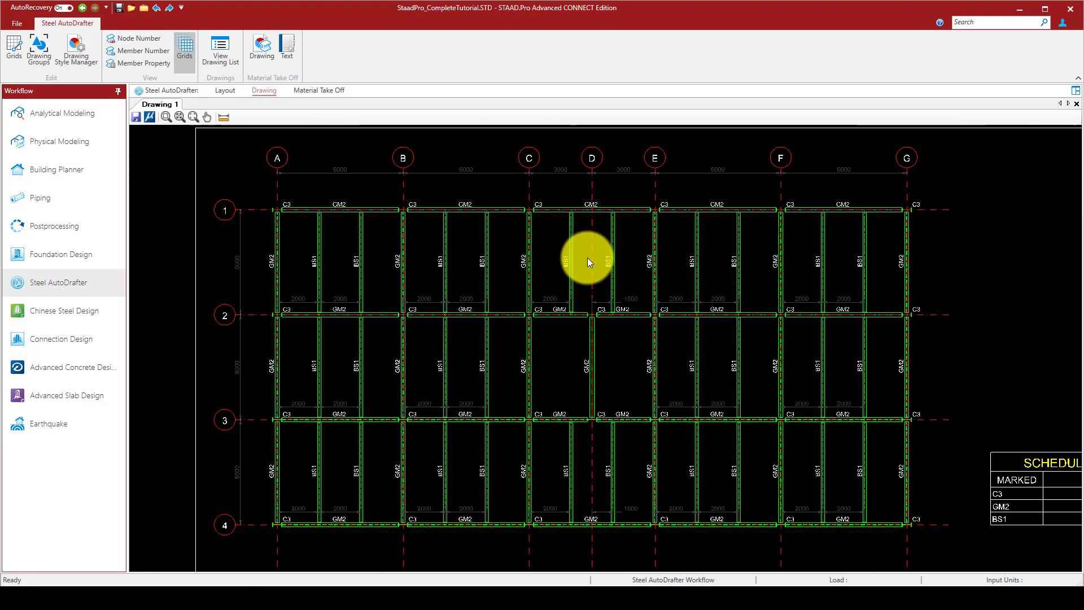
{"action": "scroll", "coordinate": [644, 430], "scroll_direction": "up", "scroll_amount": 1}
{"action": "scroll", "coordinate": [575, 371], "scroll_direction": "up", "scroll_amount": 2}
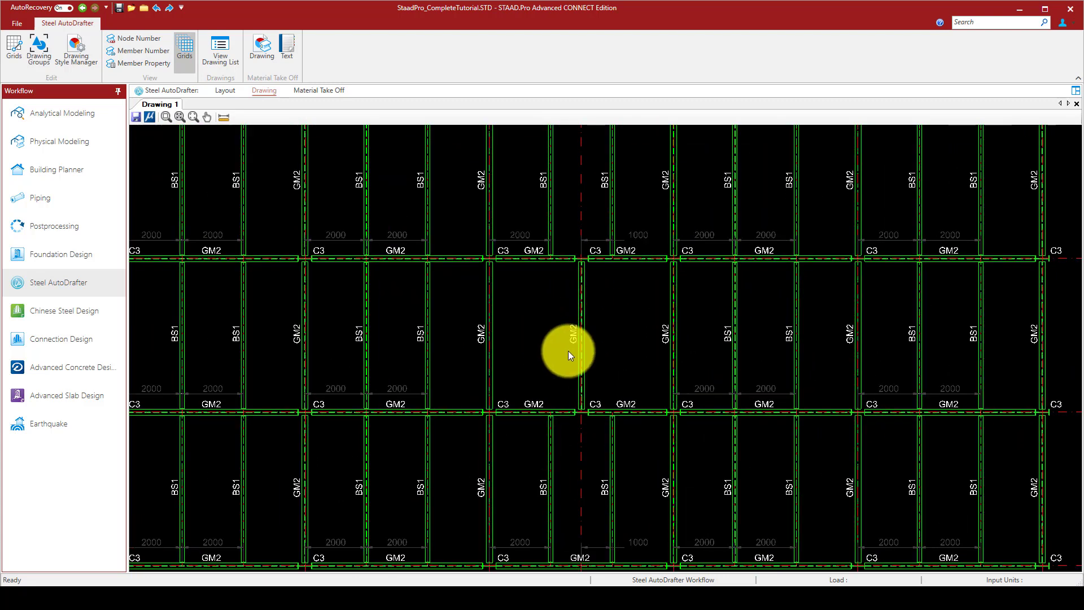
{"action": "scroll", "coordinate": [561, 346], "scroll_direction": "up", "scroll_amount": 1}
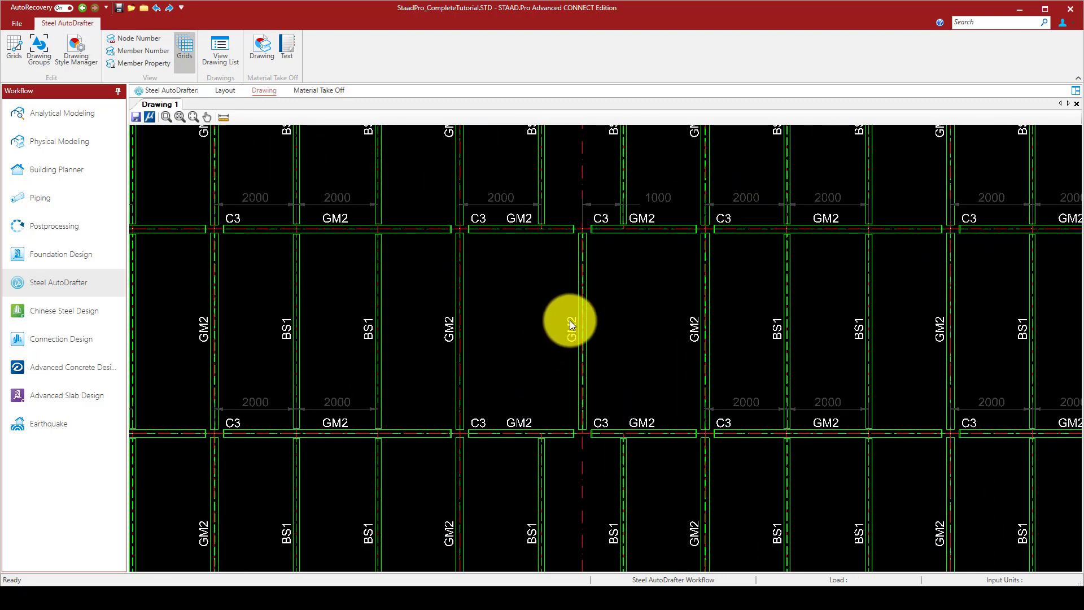
{"action": "scroll", "coordinate": [577, 337], "scroll_direction": "down", "scroll_amount": 1}
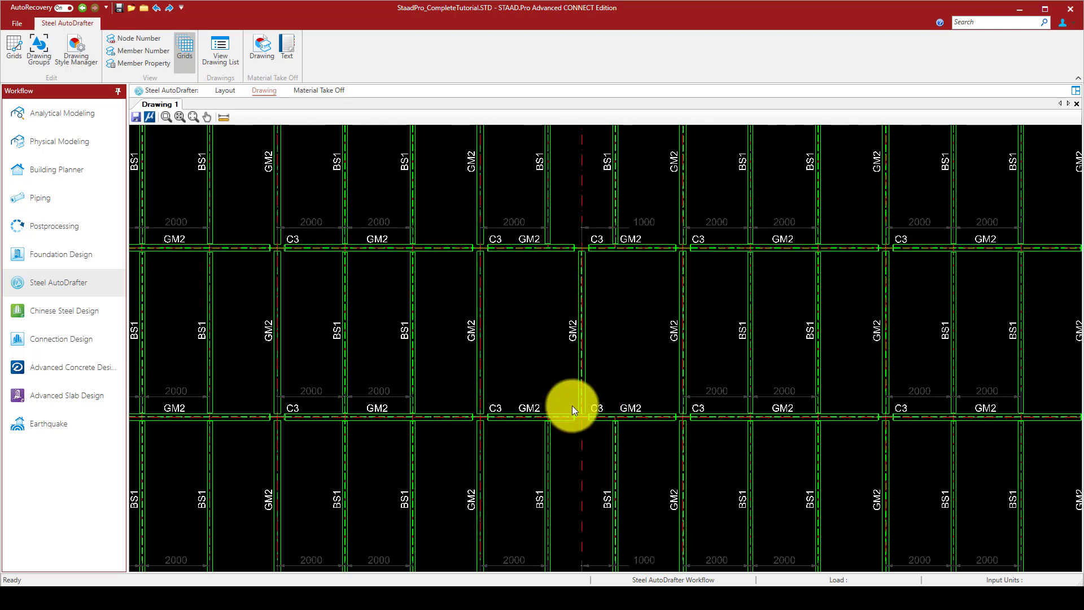
{"action": "scroll", "coordinate": [571, 428], "scroll_direction": "up", "scroll_amount": 1}
{"action": "scroll", "coordinate": [590, 328], "scroll_direction": "down", "scroll_amount": 1}
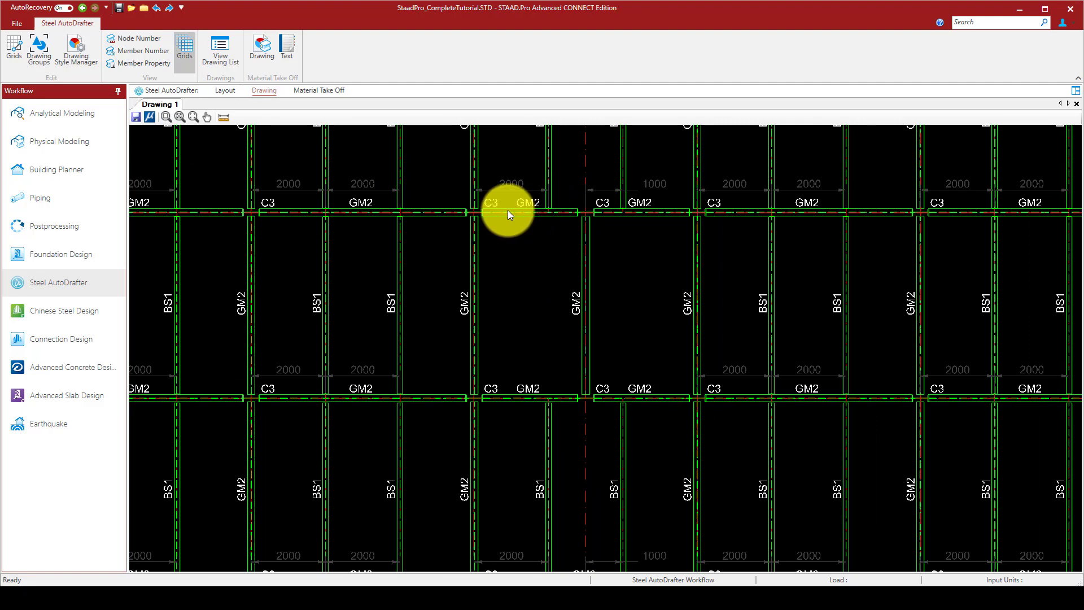
{"action": "scroll", "coordinate": [556, 252], "scroll_direction": "down", "scroll_amount": 3}
{"action": "scroll", "coordinate": [577, 346], "scroll_direction": "down", "scroll_amount": 4}
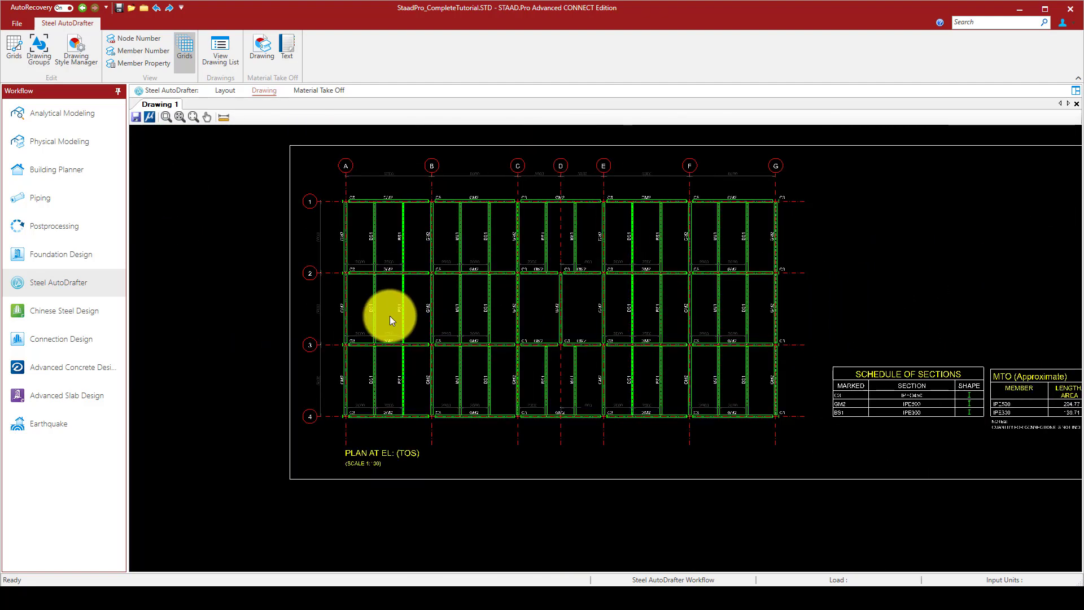
{"action": "scroll", "coordinate": [437, 318], "scroll_direction": "down", "scroll_amount": 1}
{"action": "scroll", "coordinate": [497, 317], "scroll_direction": "up", "scroll_amount": 1}
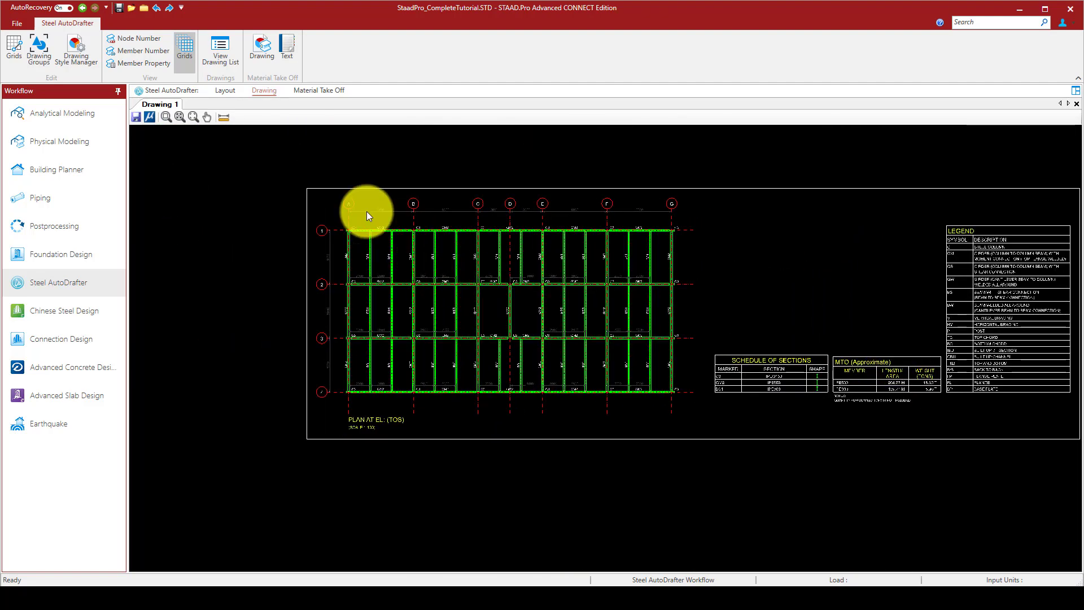
Step: Return to the drawing list and set the section description to type Section @ Z at a scale of 1:50
{"action": "left_click", "coordinate": [220, 56]}
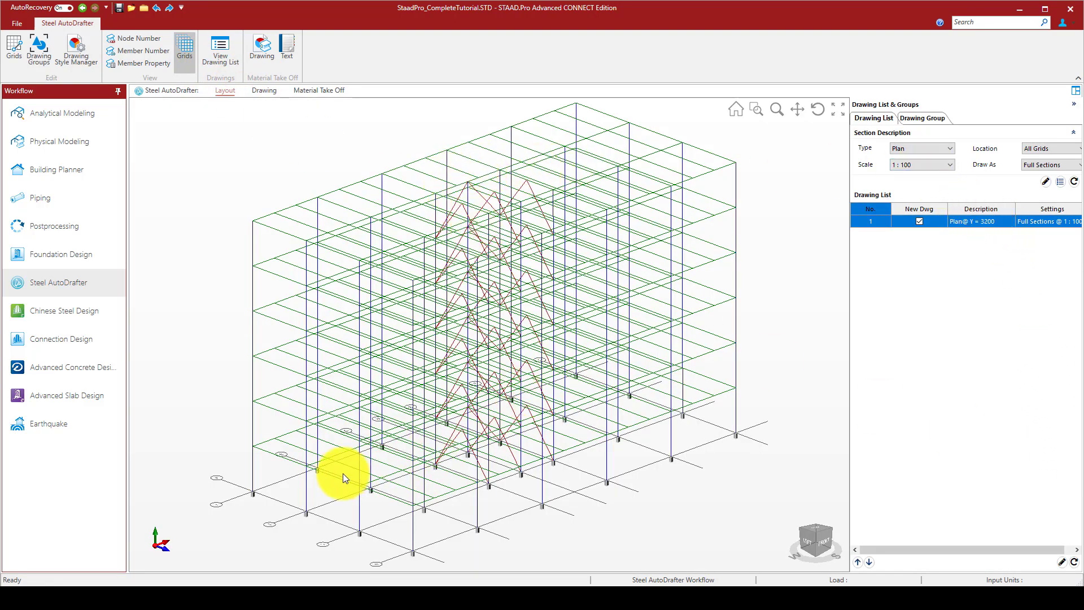
{"action": "scroll", "coordinate": [425, 431], "scroll_direction": "up", "scroll_amount": 6}
{"action": "scroll", "coordinate": [411, 360], "scroll_direction": "down", "scroll_amount": 2}
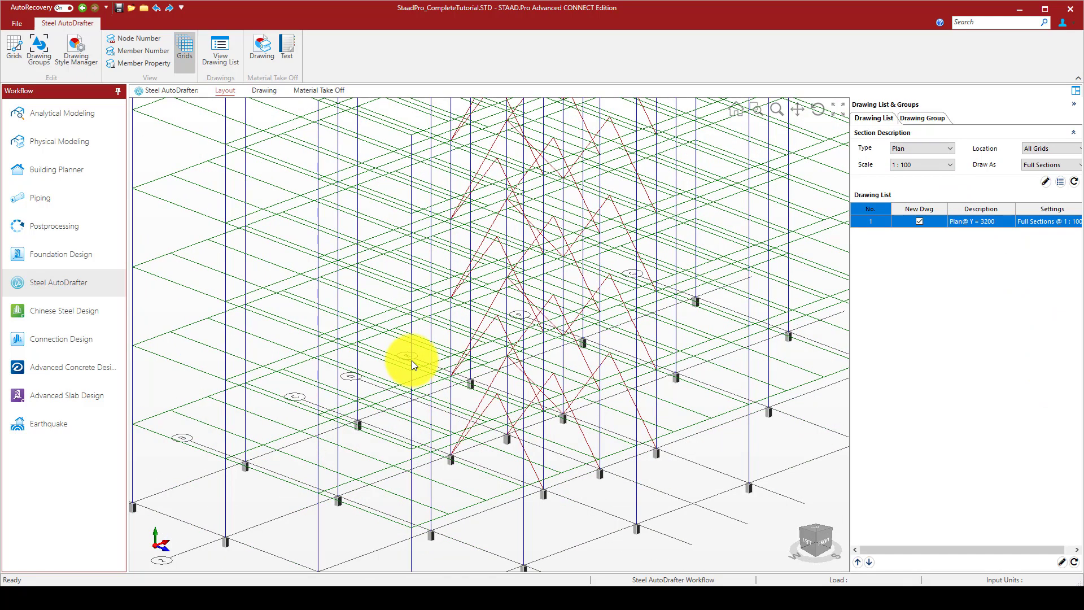
{"action": "scroll", "coordinate": [416, 354], "scroll_direction": "down", "scroll_amount": 4}
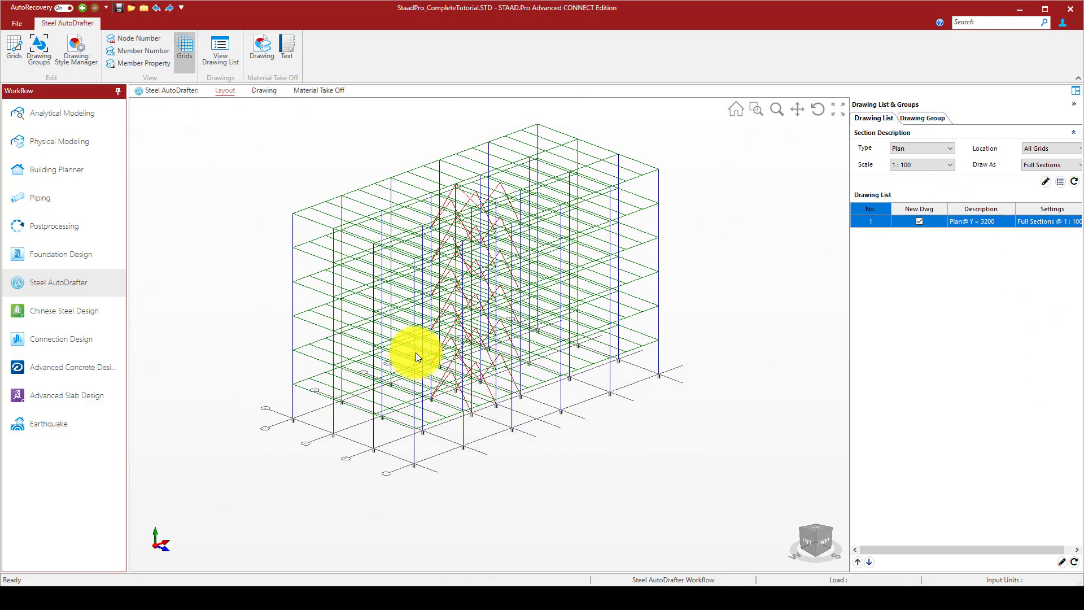
{"action": "left_click", "coordinate": [934, 148]}
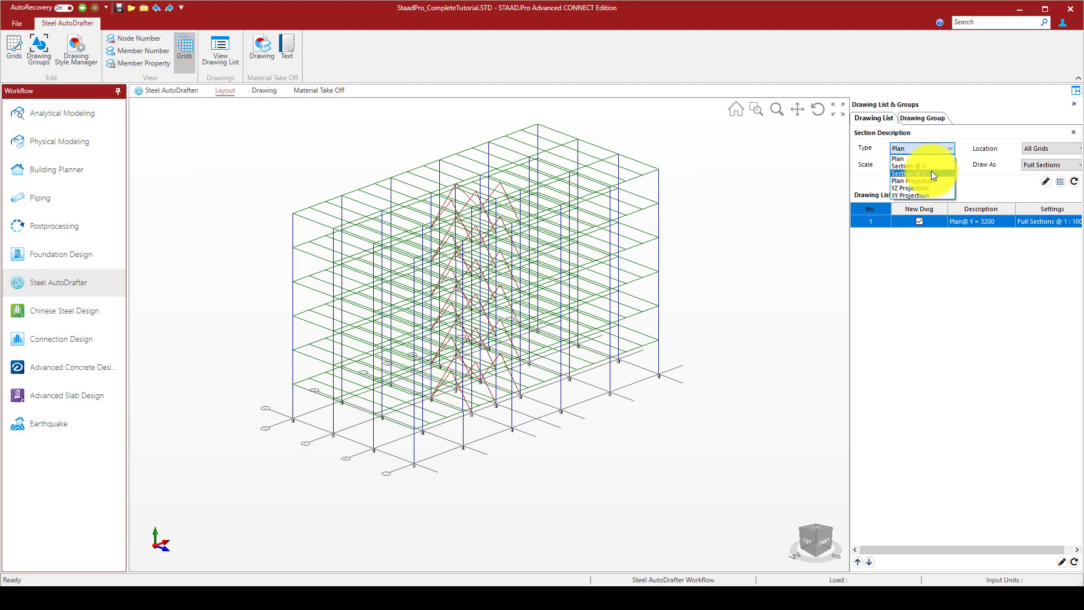
{"action": "left_click", "coordinate": [931, 173]}
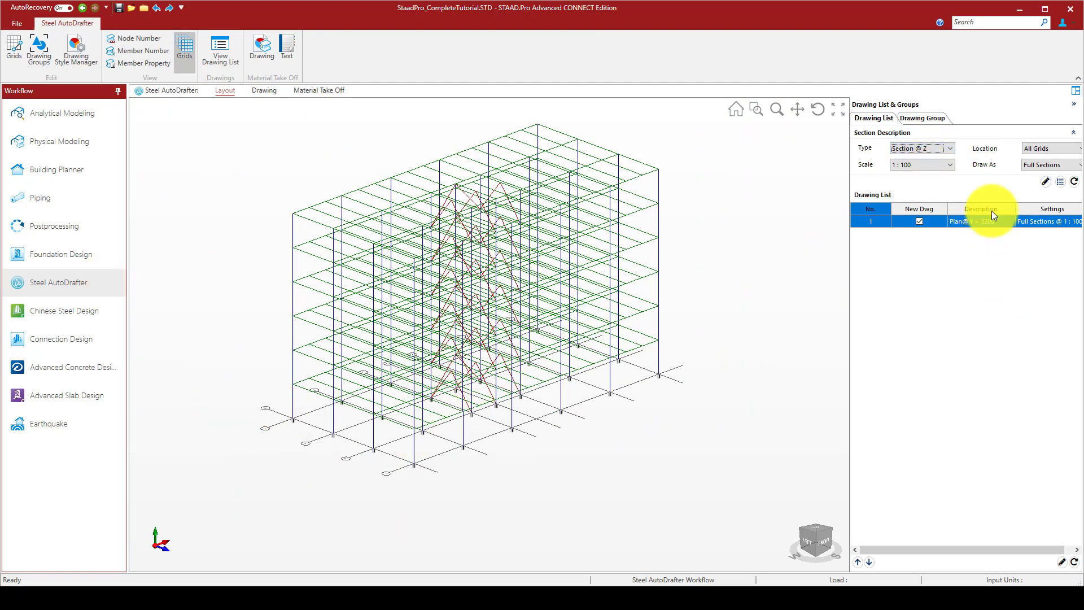
{"action": "left_click", "coordinate": [930, 167]}
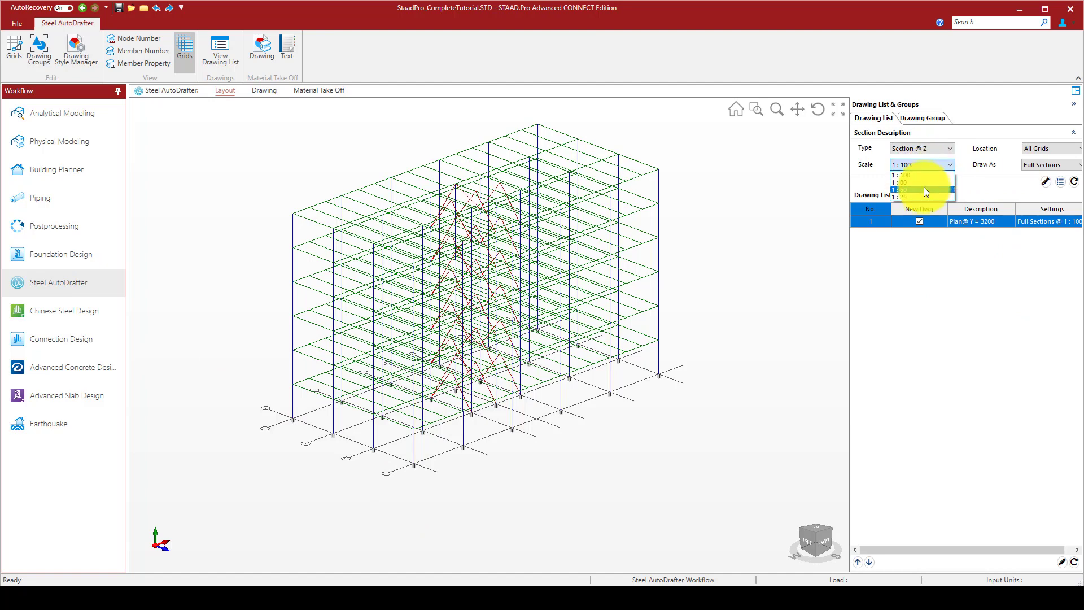
{"action": "left_click", "coordinate": [924, 189]}
Step: Set the section location to 10000, add the section to the drawing list and generate its drawing
{"action": "left_click", "coordinate": [1051, 148]}
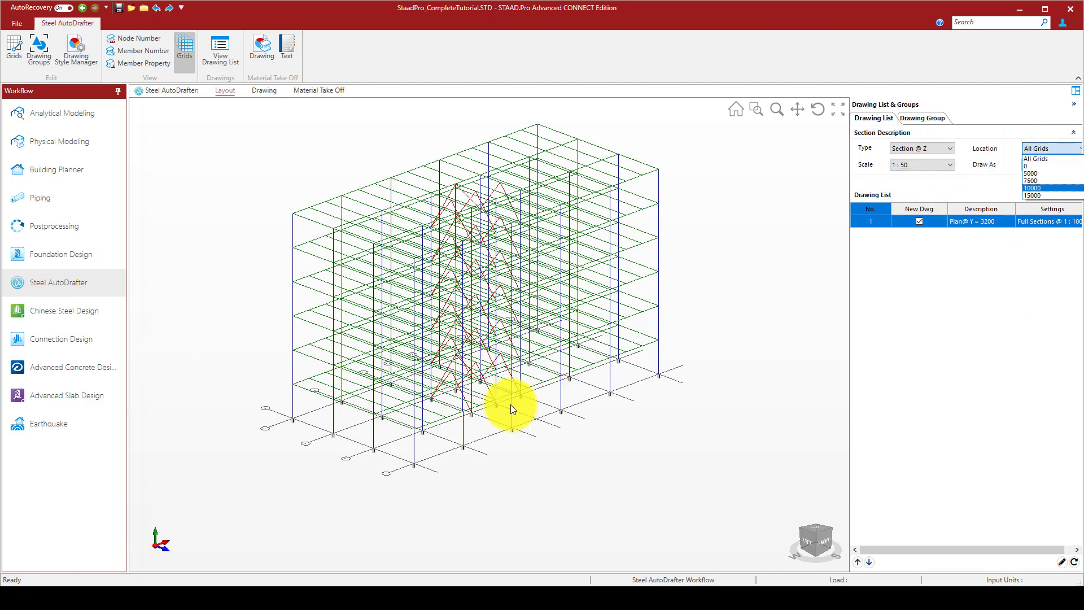
{"action": "scroll", "coordinate": [389, 451], "scroll_direction": "up", "scroll_amount": 2}
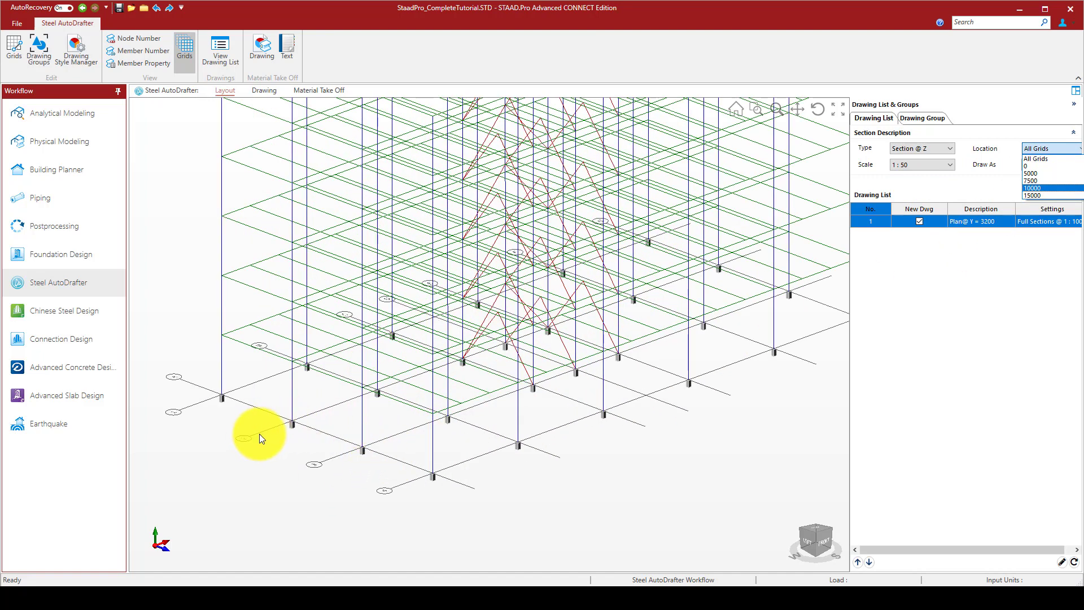
{"action": "scroll", "coordinate": [229, 446], "scroll_direction": "up", "scroll_amount": 3}
{"action": "scroll", "coordinate": [339, 432], "scroll_direction": "down", "scroll_amount": 2}
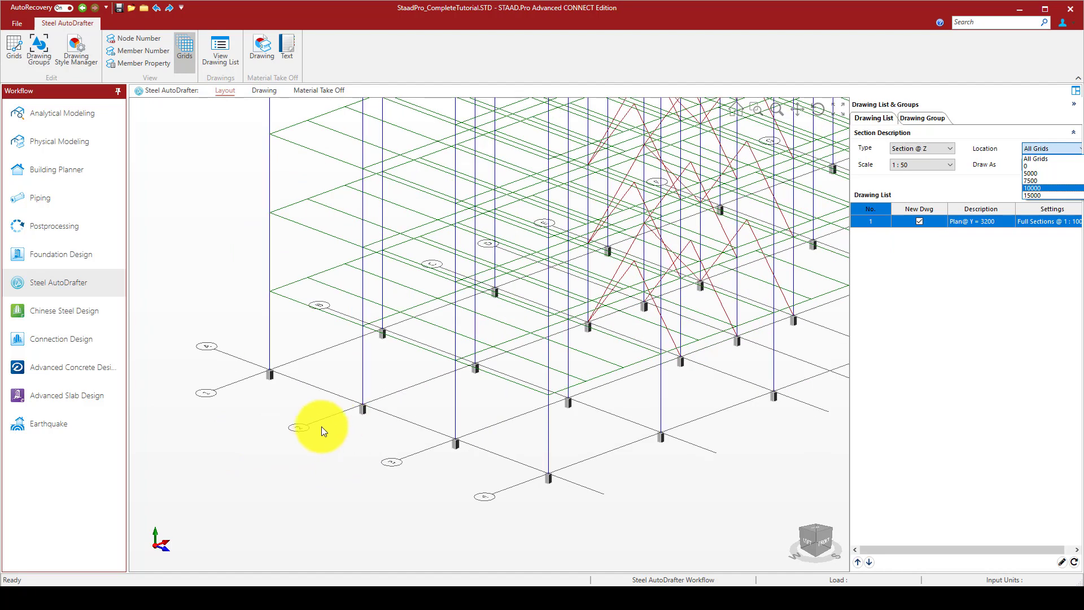
{"action": "left_click", "coordinate": [1048, 187]}
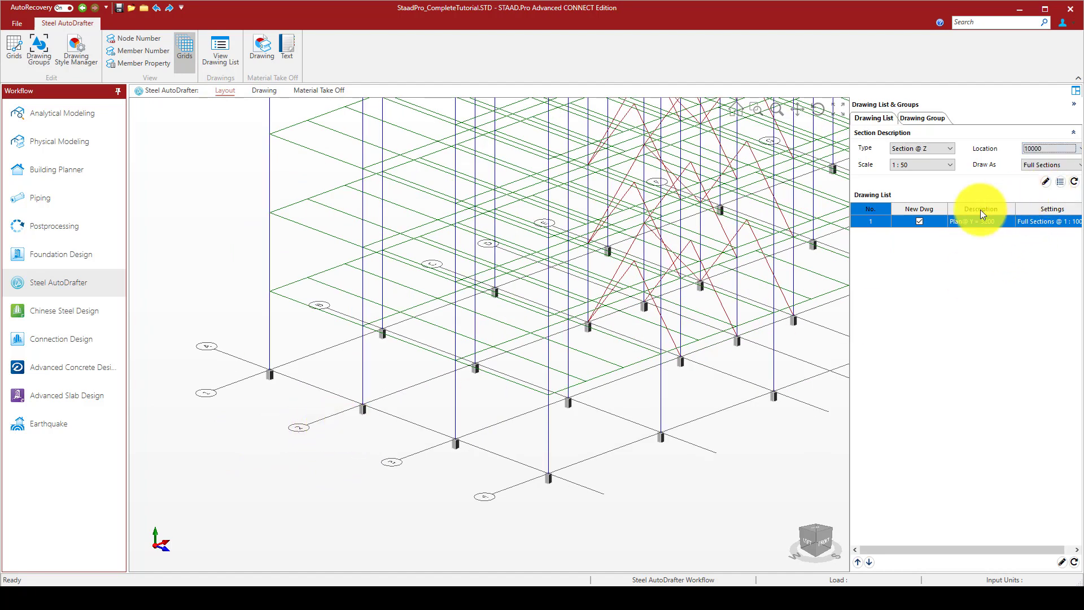
{"action": "left_click", "coordinate": [1045, 181]}
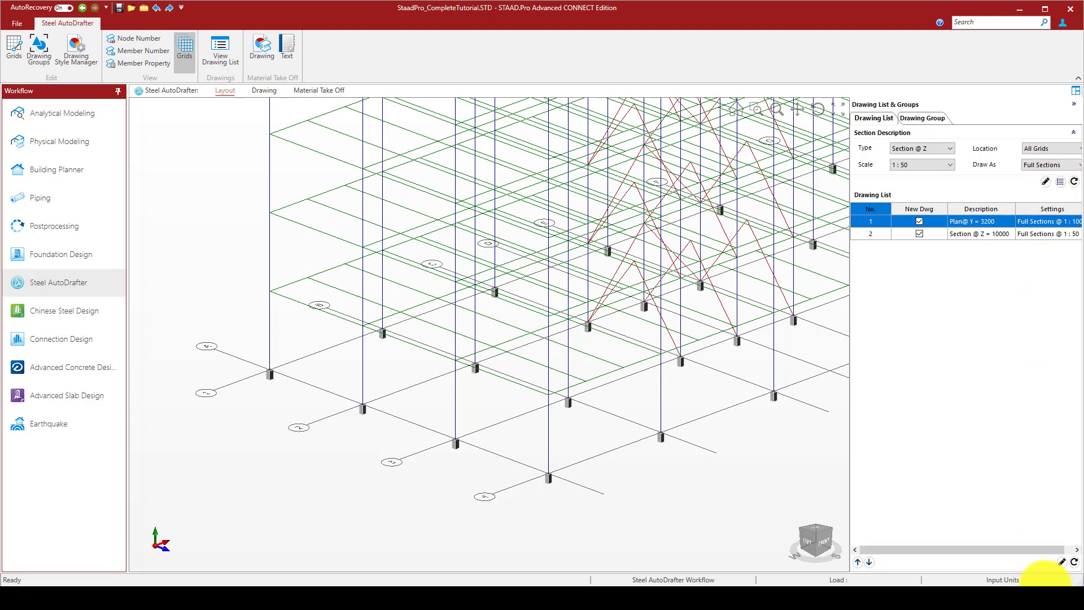
{"action": "left_click", "coordinate": [1062, 562]}
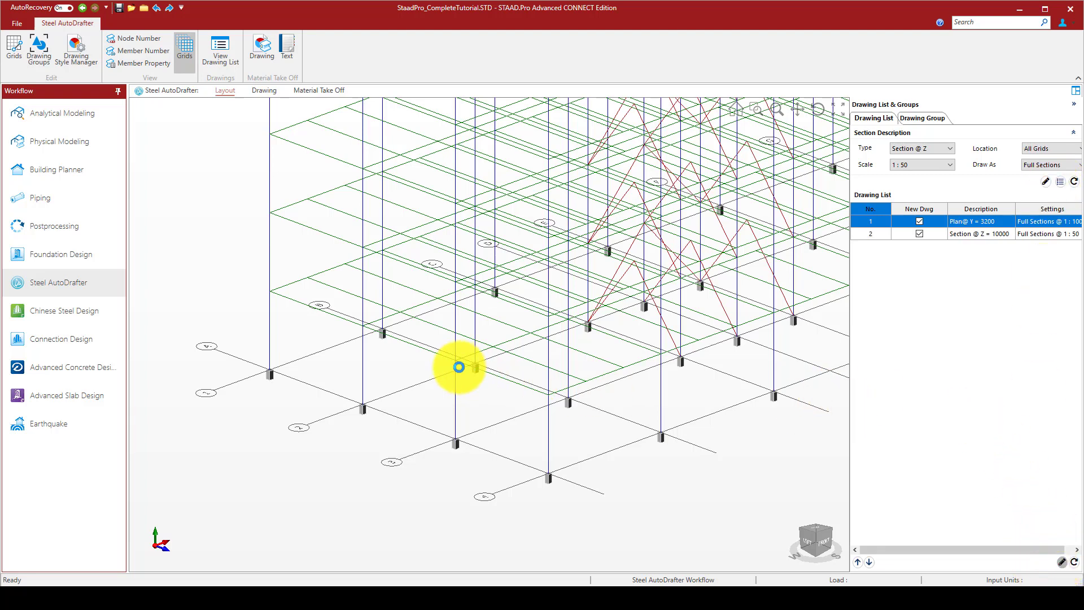
Step: Examine the generated elevation on grid 3, including its member marks, storey dimensions and columns
{"action": "scroll", "coordinate": [487, 326], "scroll_direction": "down", "scroll_amount": 1}
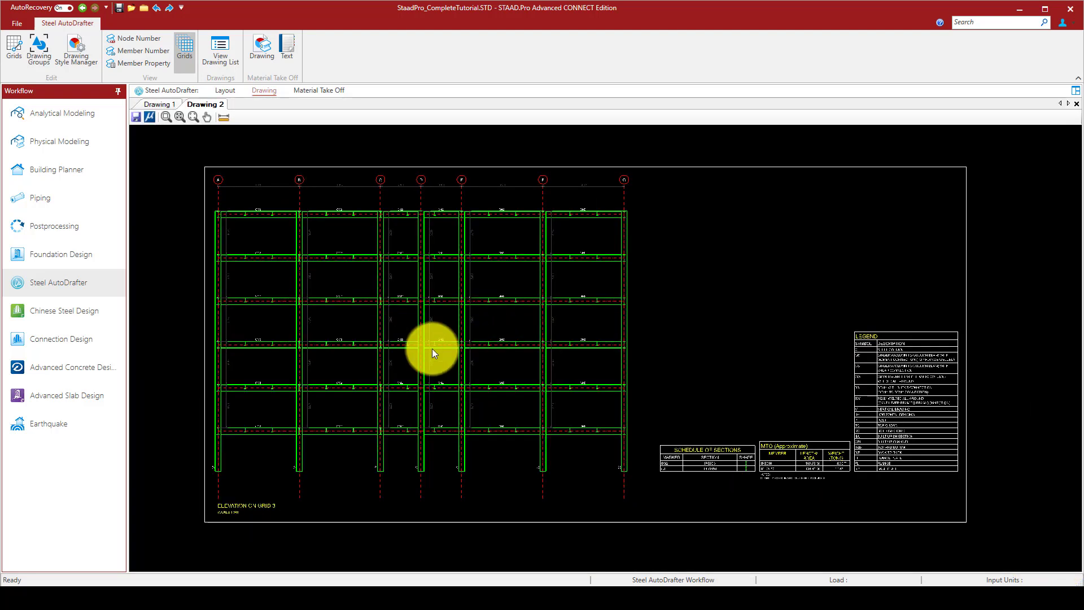
{"action": "scroll", "coordinate": [355, 397], "scroll_direction": "up", "scroll_amount": 3}
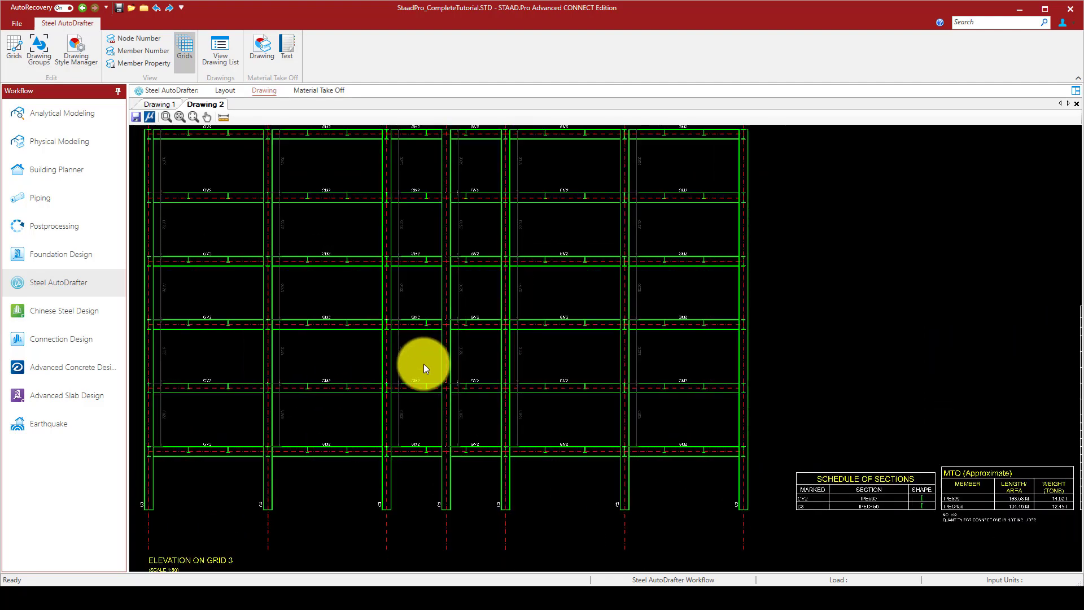
{"action": "scroll", "coordinate": [421, 477], "scroll_direction": "down", "scroll_amount": 1}
{"action": "scroll", "coordinate": [440, 428], "scroll_direction": "down", "scroll_amount": 1}
{"action": "scroll", "coordinate": [435, 434], "scroll_direction": "up", "scroll_amount": 4}
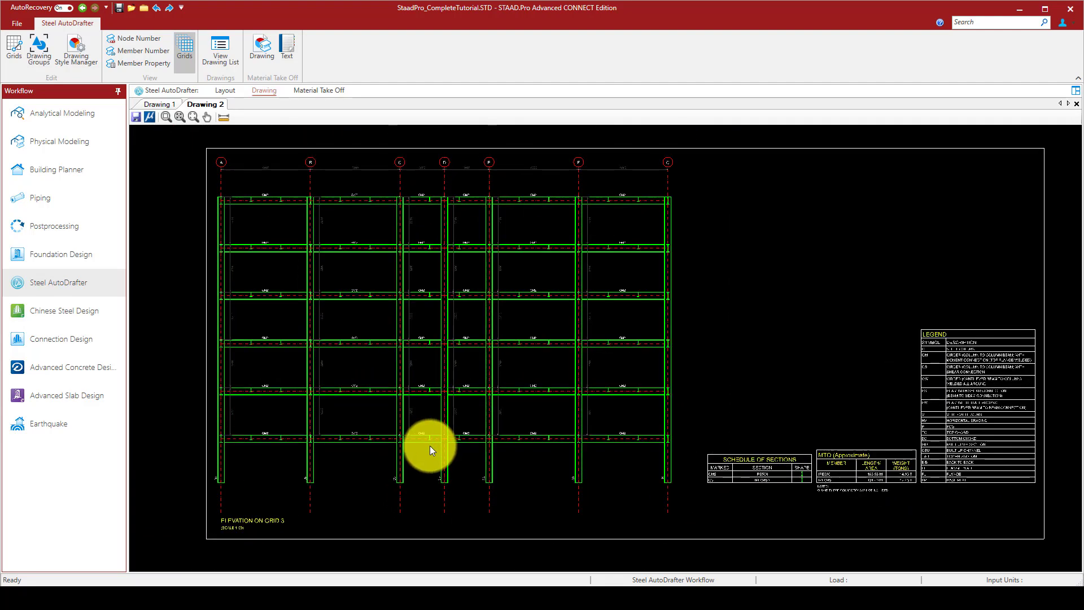
{"action": "scroll", "coordinate": [428, 436], "scroll_direction": "up", "scroll_amount": 2}
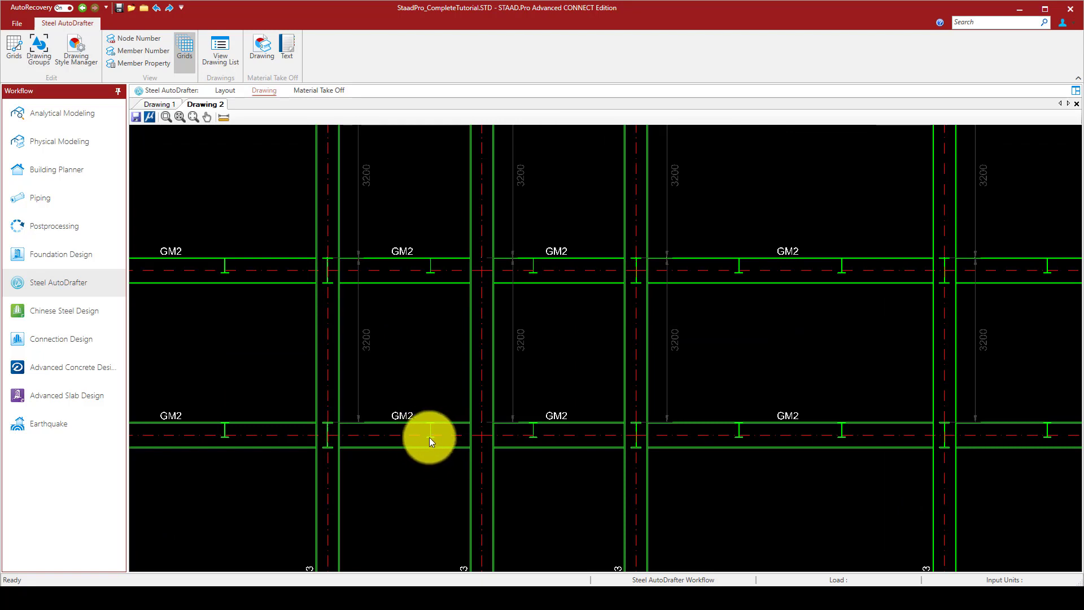
{"action": "scroll", "coordinate": [429, 432], "scroll_direction": "down", "scroll_amount": 4}
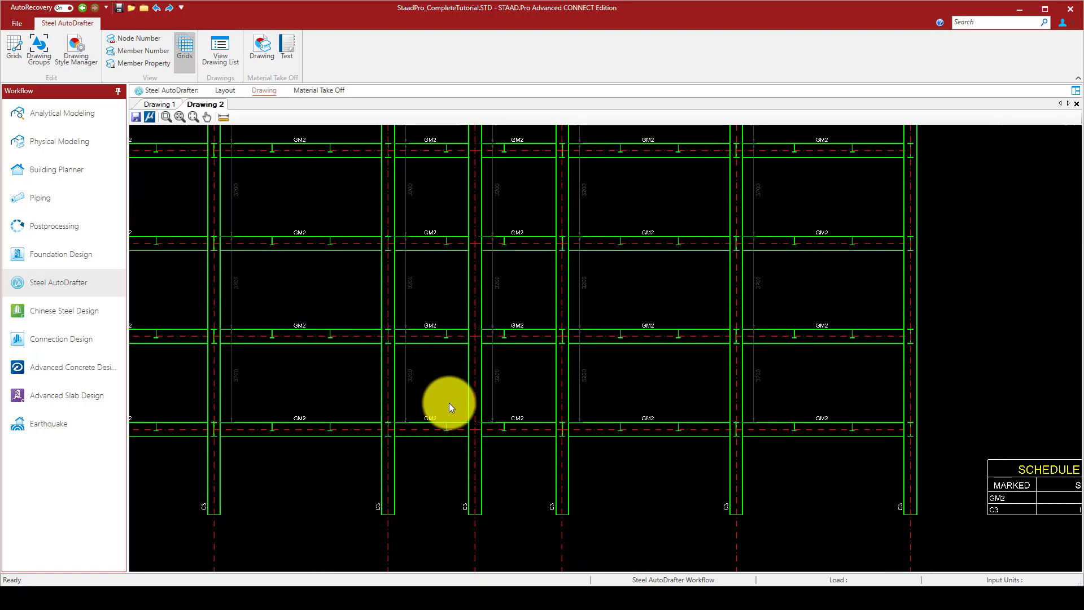
Step: Return to the drawing list, set the Section @ Z location to 5000 and generate that elevation drawing
{"action": "left_click", "coordinate": [217, 51]}
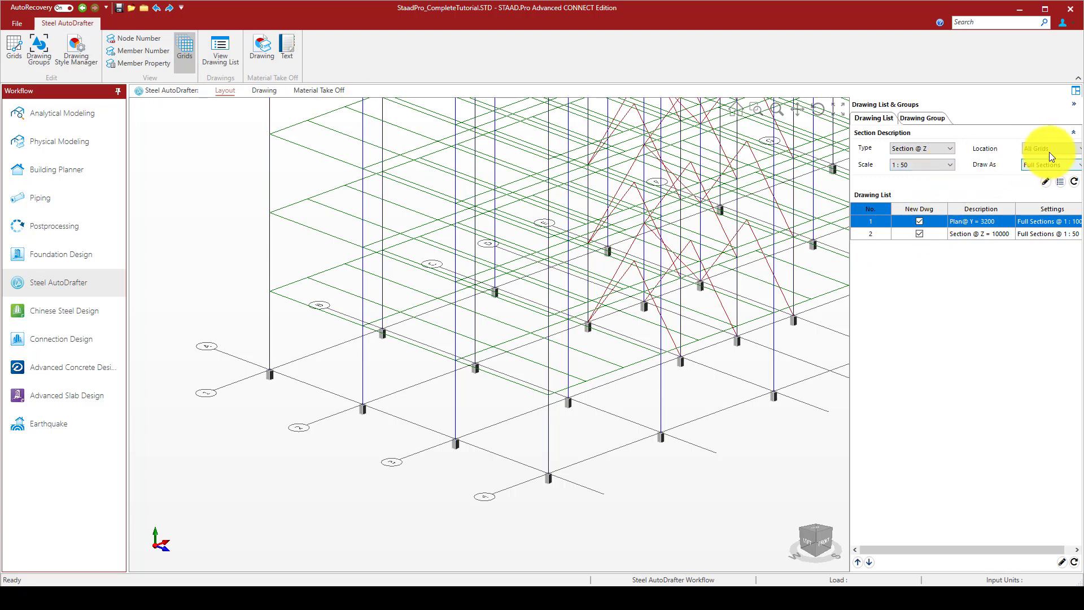
{"action": "left_click", "coordinate": [1052, 151]}
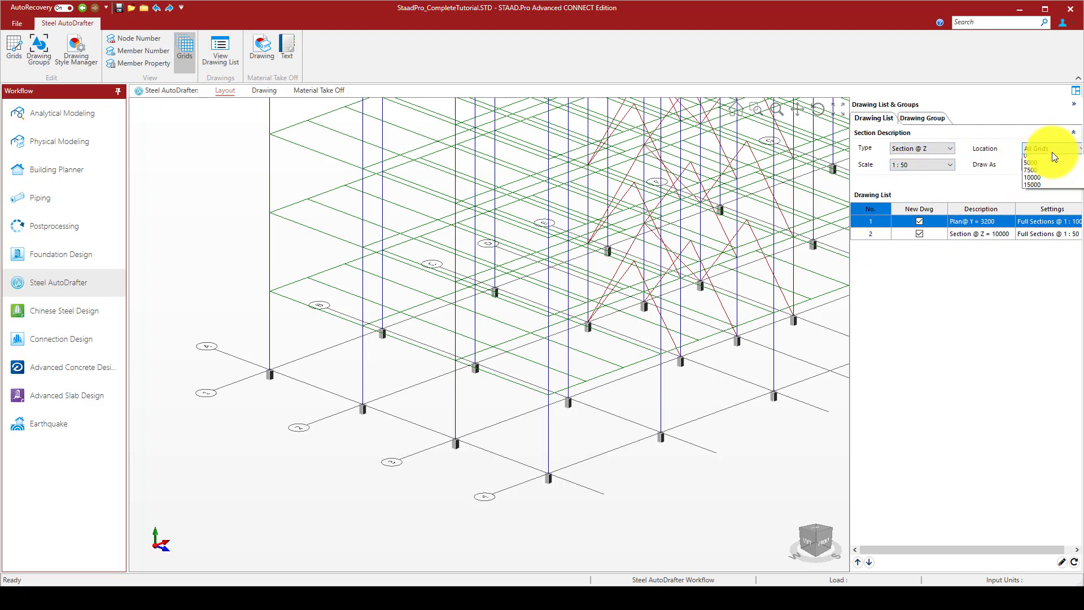
{"action": "left_click", "coordinate": [1042, 171]}
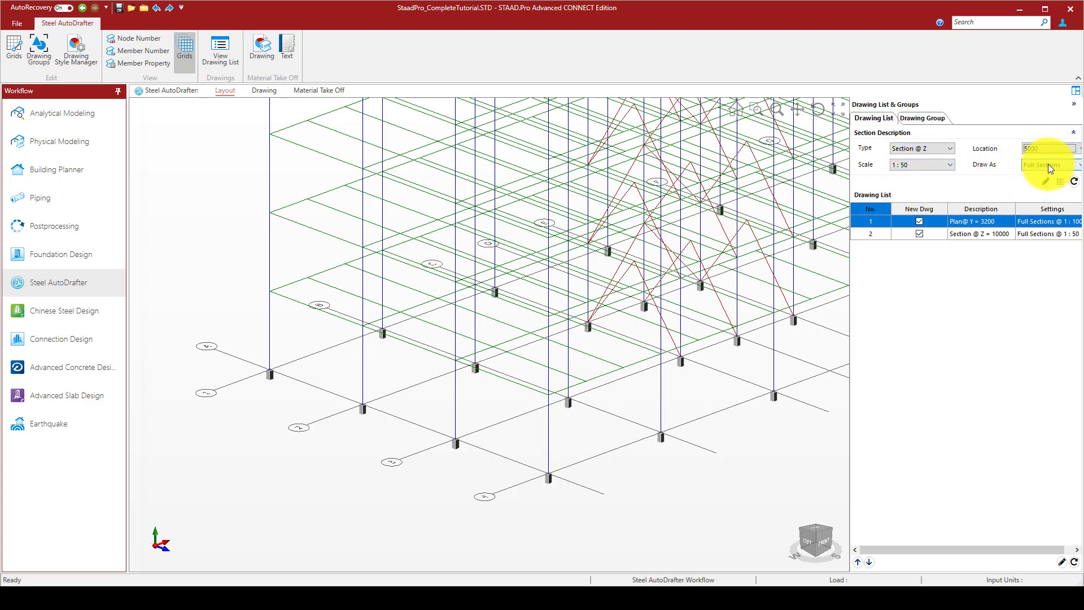
{"action": "left_click", "coordinate": [1045, 183]}
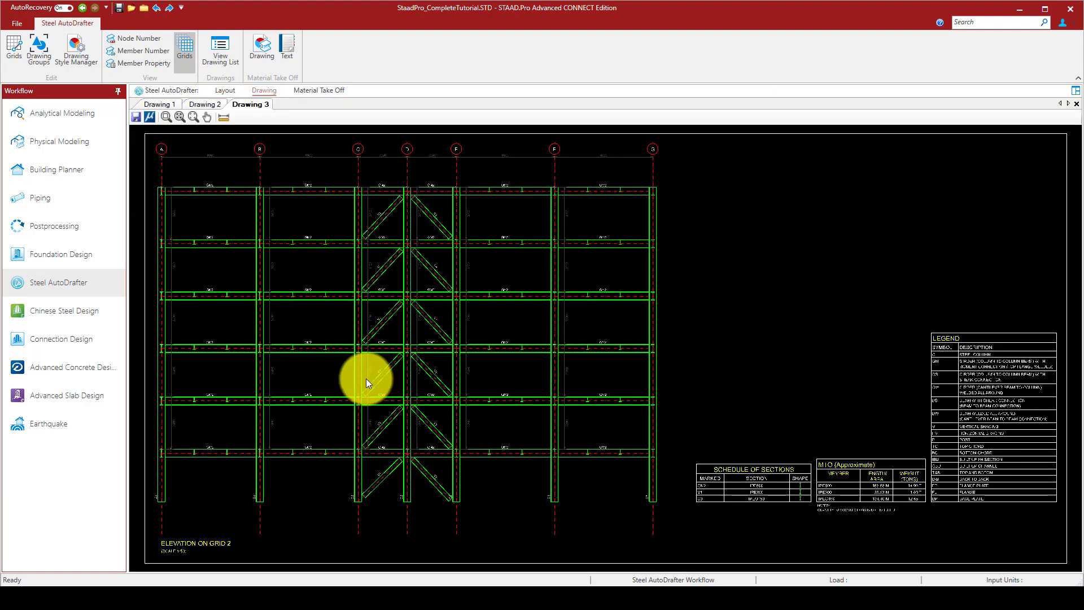
Step: Examine the elevation on grid 2 with its vertical bracing, the schedule of sections, the approximate MTO table and the legend
{"action": "scroll", "coordinate": [373, 361], "scroll_direction": "up", "scroll_amount": 4}
{"action": "scroll", "coordinate": [501, 262], "scroll_direction": "down", "scroll_amount": 5}
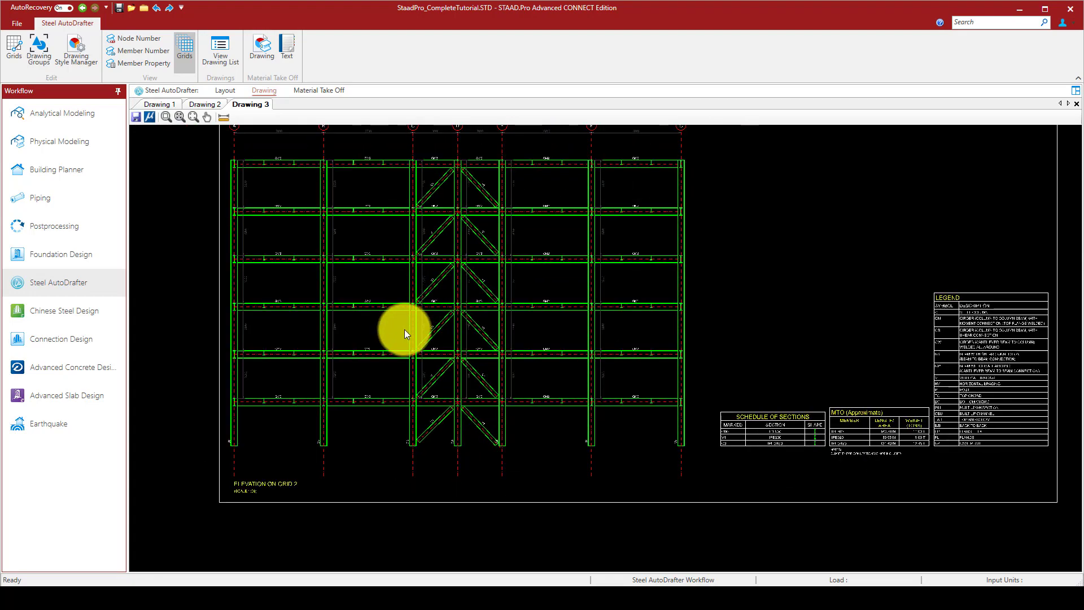
{"action": "scroll", "coordinate": [375, 317], "scroll_direction": "down", "scroll_amount": 1}
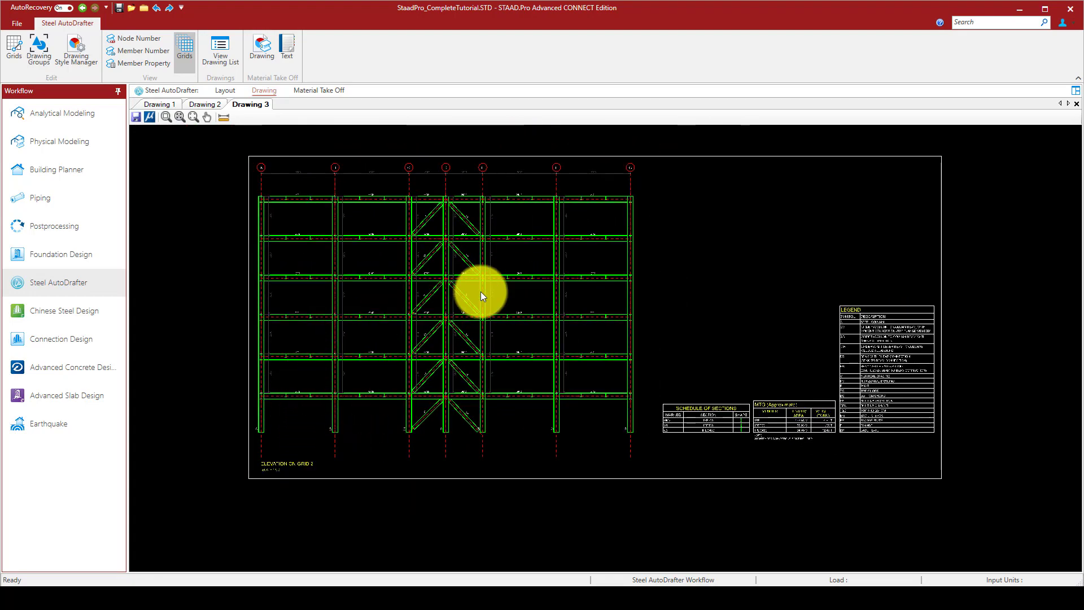
{"action": "scroll", "coordinate": [926, 384], "scroll_direction": "up", "scroll_amount": 4}
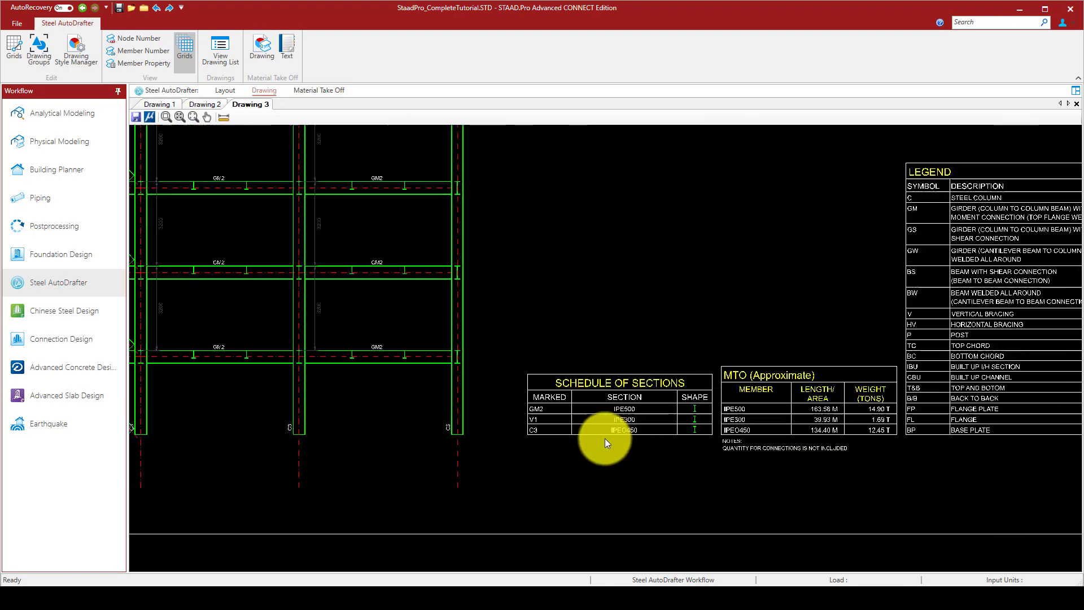
{"action": "scroll", "coordinate": [808, 435], "scroll_direction": "down", "scroll_amount": 2}
{"action": "scroll", "coordinate": [787, 415], "scroll_direction": "up", "scroll_amount": 3}
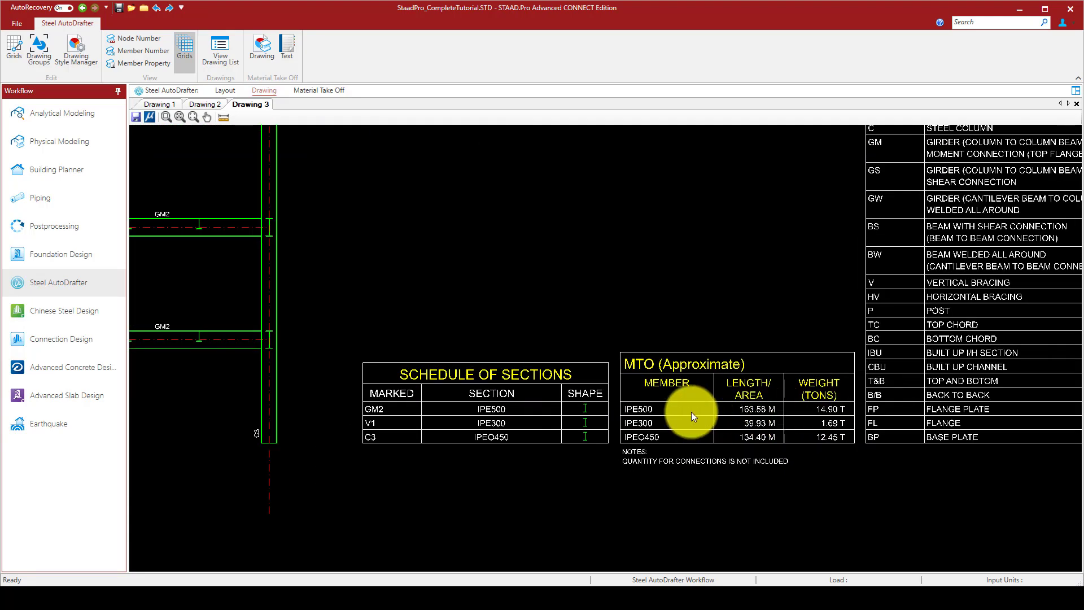
{"action": "scroll", "coordinate": [599, 421], "scroll_direction": "down", "scroll_amount": 1}
{"action": "scroll", "coordinate": [893, 389], "scroll_direction": "down", "scroll_amount": 2}
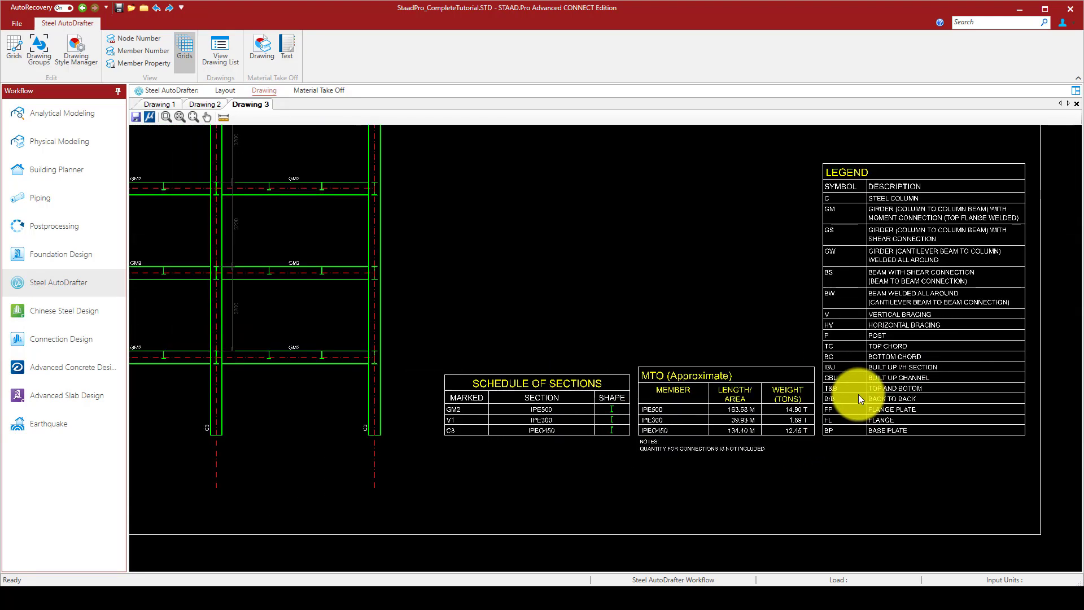
{"action": "scroll", "coordinate": [819, 381], "scroll_direction": "down", "scroll_amount": 4}
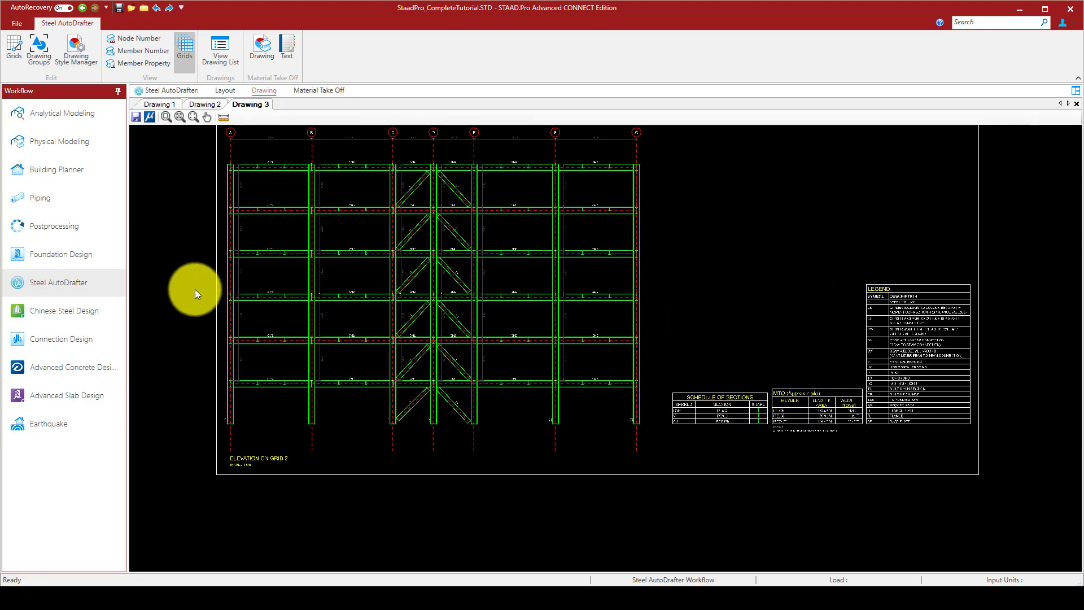
{"action": "scroll", "coordinate": [258, 291], "scroll_direction": "down", "scroll_amount": 1}
{"action": "scroll", "coordinate": [372, 191], "scroll_direction": "up", "scroll_amount": 1}
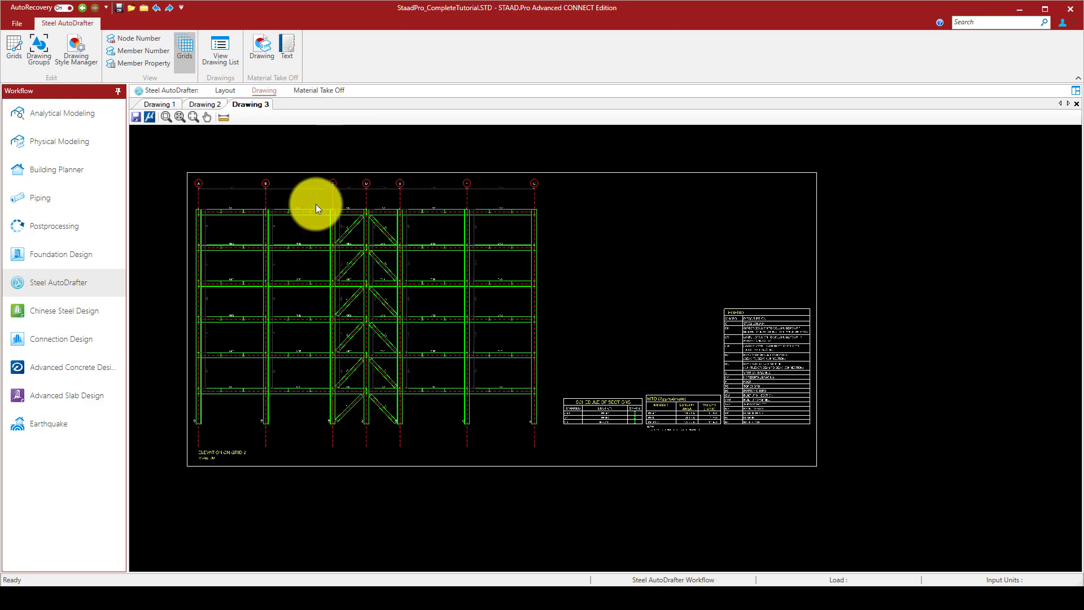
Step: View the DXF save options for the grid 2 elevation drawing without saving a file
{"action": "left_click", "coordinate": [135, 116]}
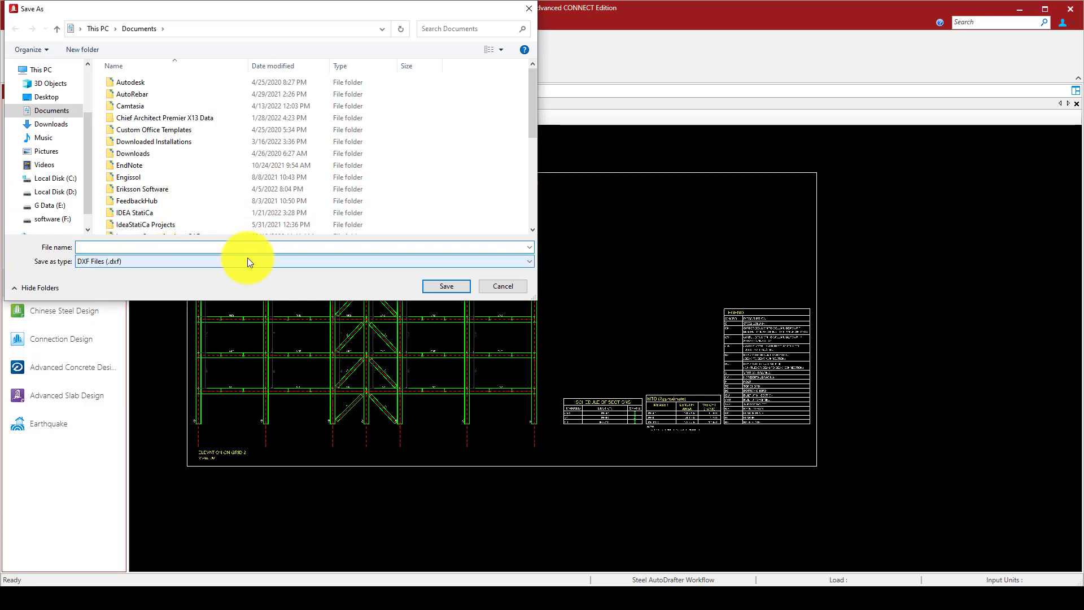
{"action": "left_click", "coordinate": [511, 293]}
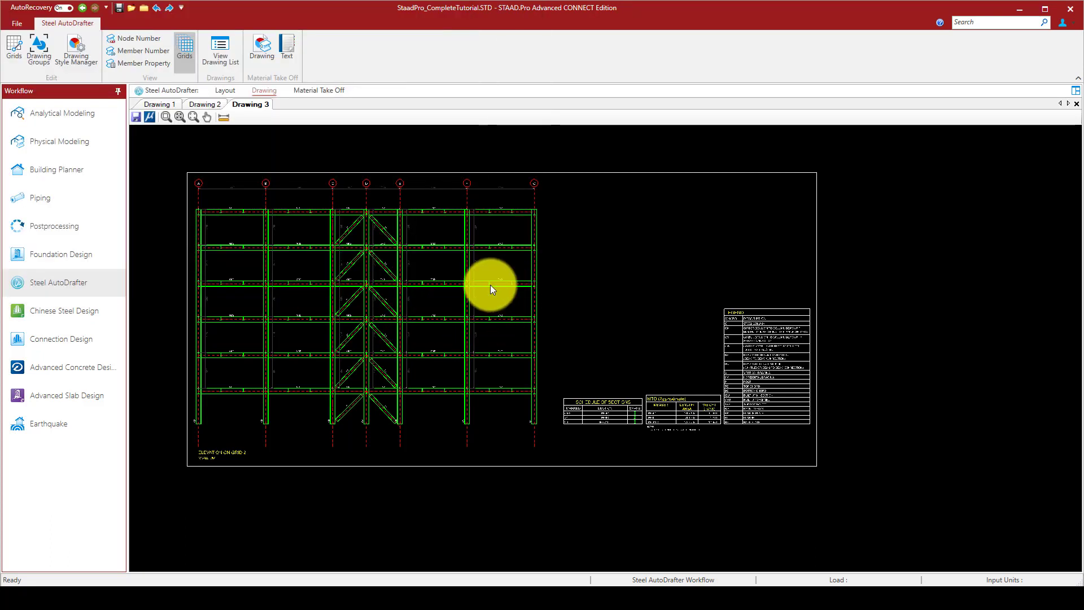
Step: Generate the material take-off as a drawing and view its member length and weight table
{"action": "left_click", "coordinate": [264, 46]}
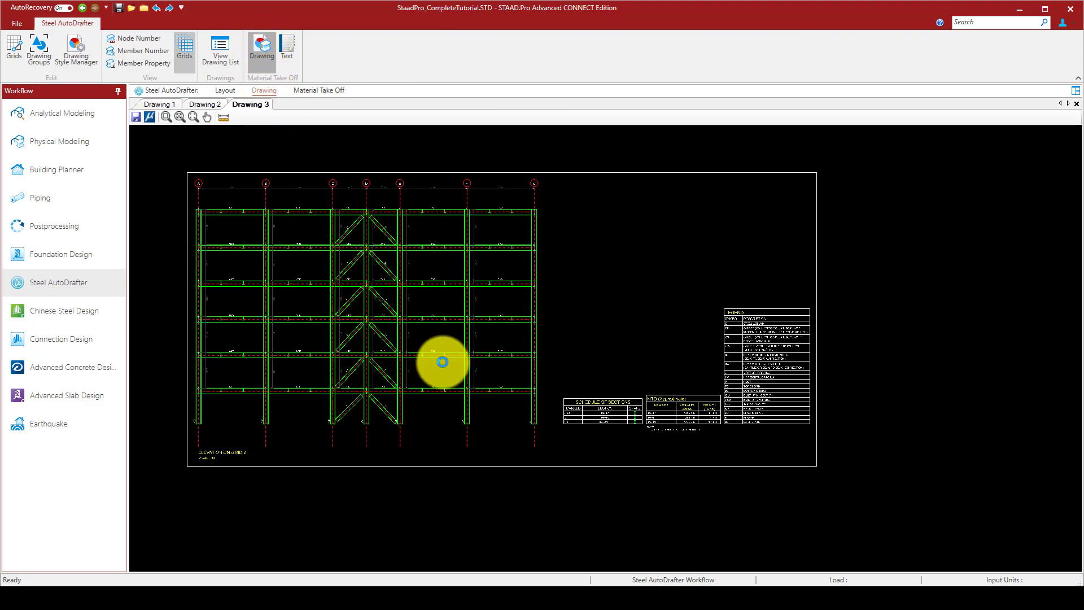
{"action": "left_click", "coordinate": [397, 317]}
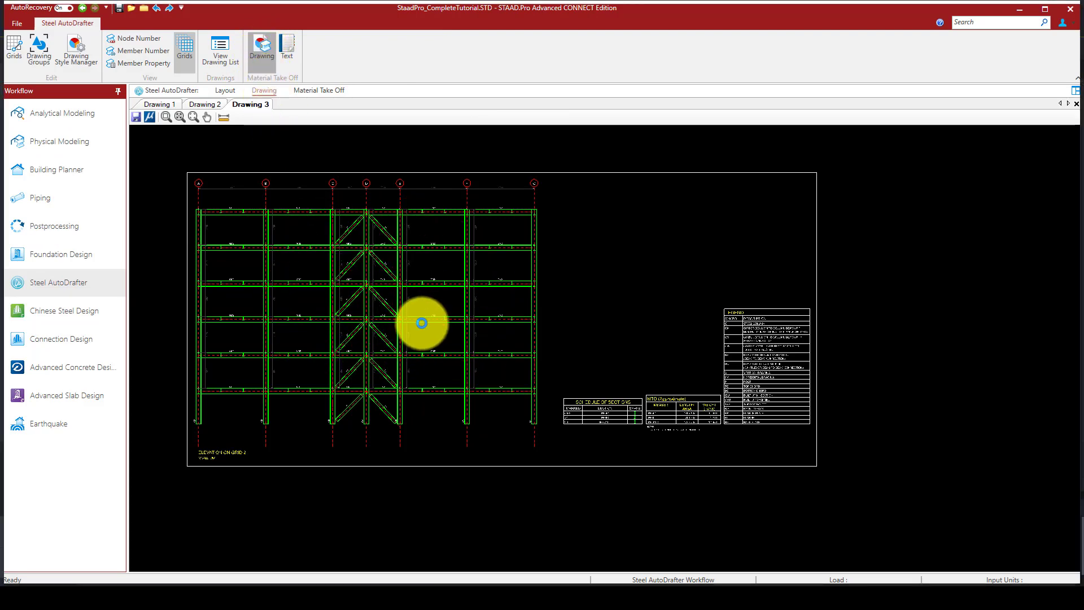
{"action": "scroll", "coordinate": [421, 331], "scroll_direction": "down", "scroll_amount": 5}
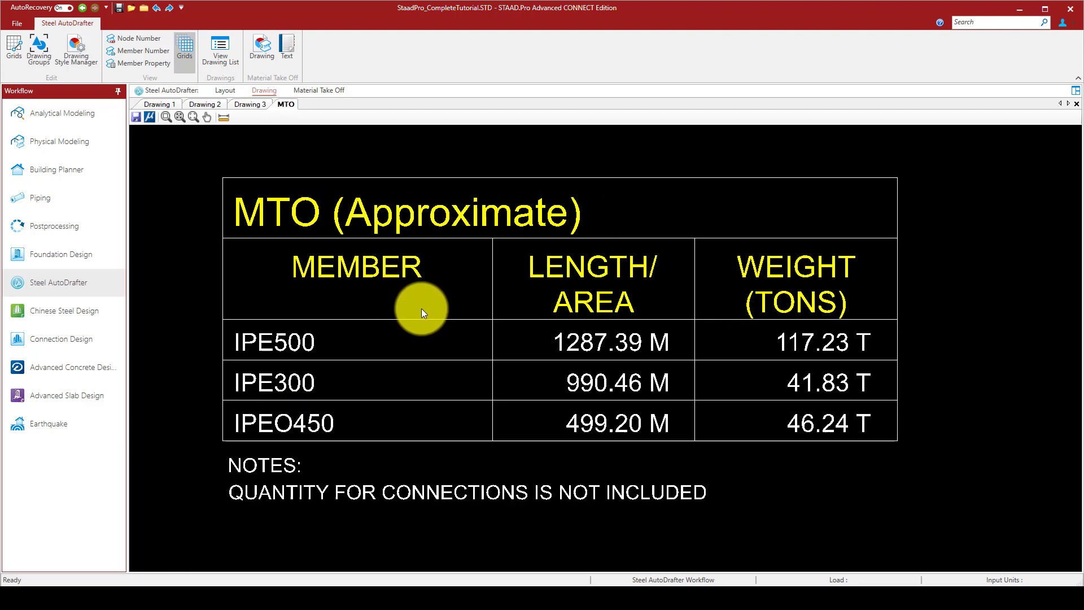
{"action": "scroll", "coordinate": [365, 345], "scroll_direction": "up", "scroll_amount": 2}
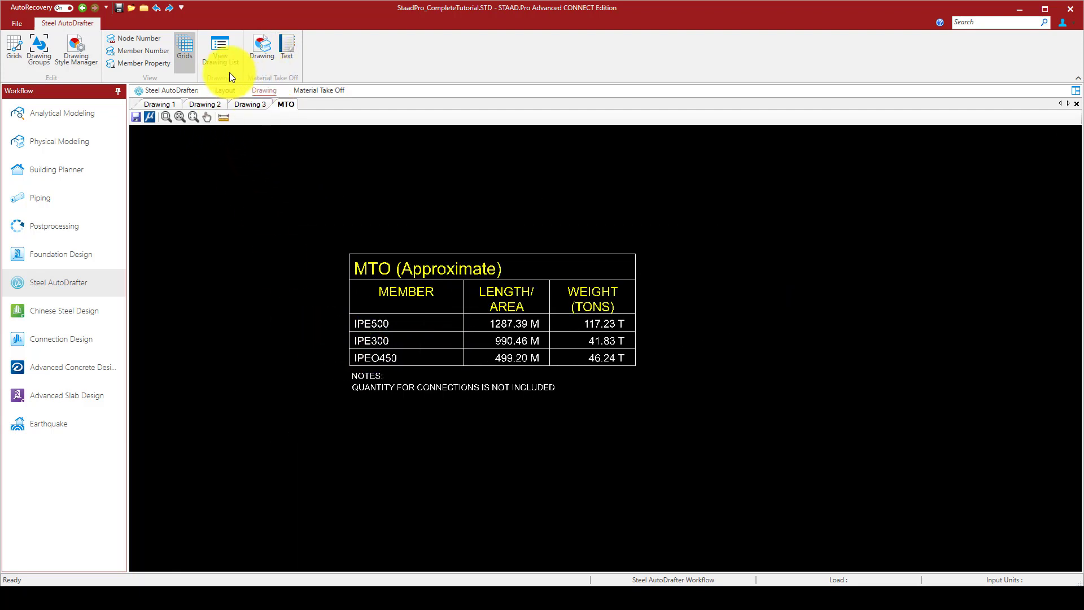
Step: Return to the drawing list and inspect the whole steel frame model with its grids in the layout view
{"action": "left_click", "coordinate": [218, 57]}
{"action": "scroll", "coordinate": [401, 348], "scroll_direction": "down", "scroll_amount": 4}
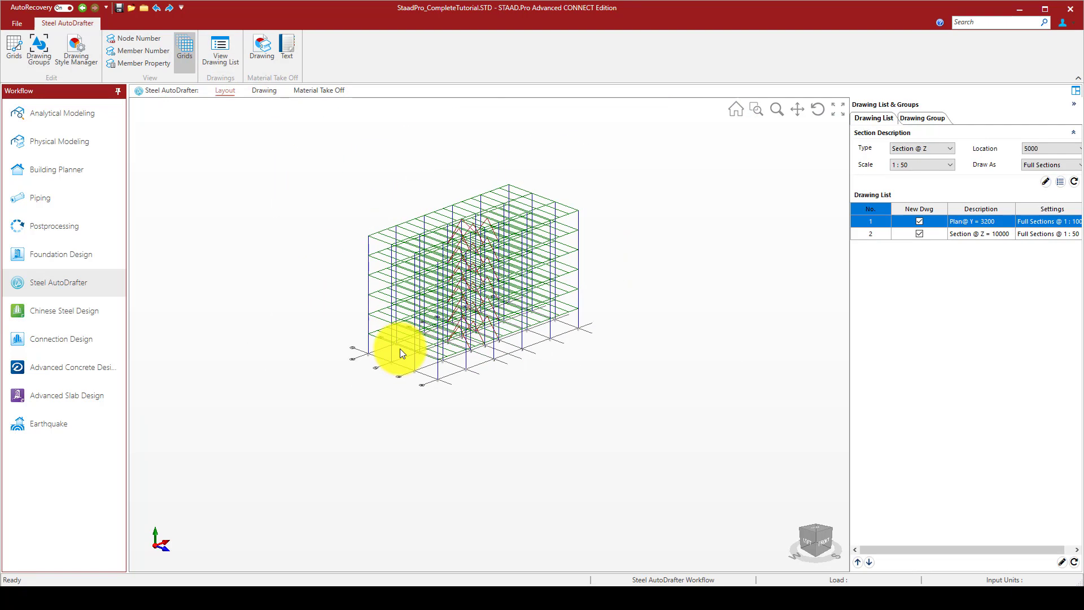
{"action": "scroll", "coordinate": [418, 277], "scroll_direction": "up", "scroll_amount": 2}
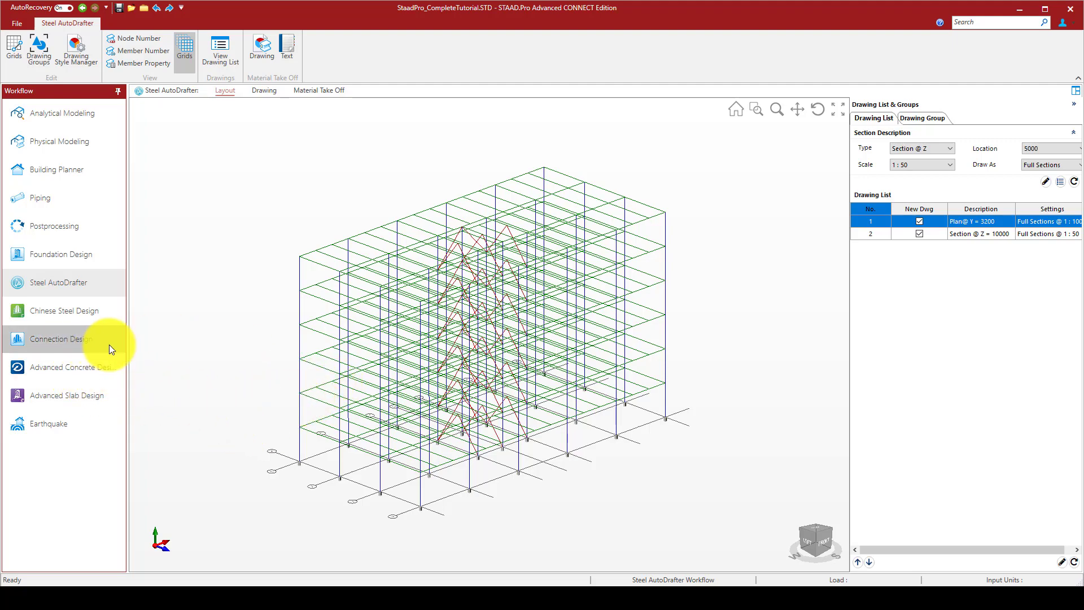
{"action": "scroll", "coordinate": [339, 426], "scroll_direction": "up", "scroll_amount": 5}
{"action": "scroll", "coordinate": [373, 407], "scroll_direction": "down", "scroll_amount": 5}
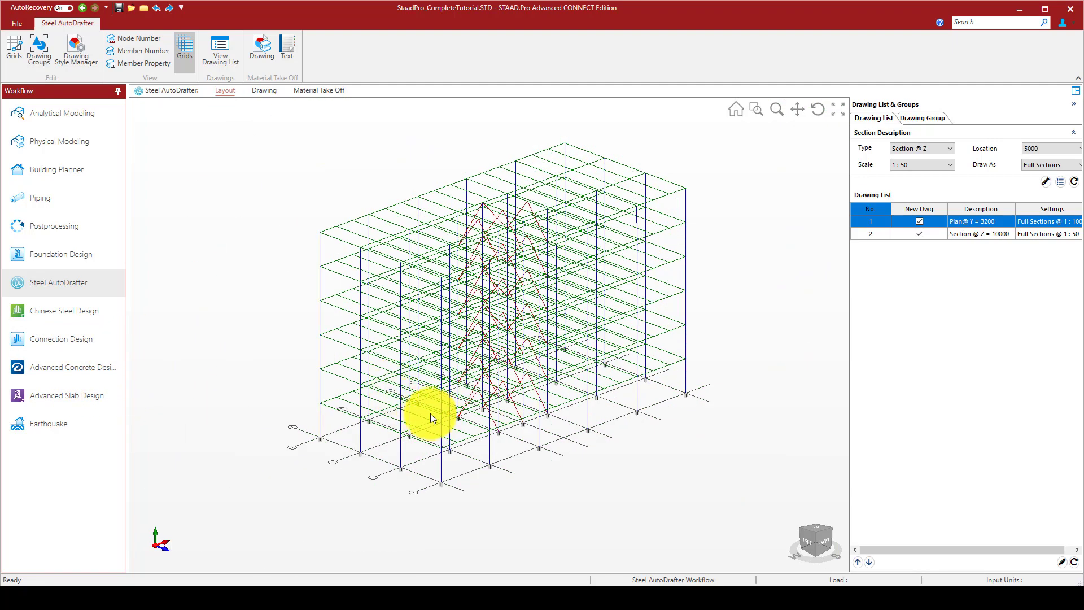
{"action": "scroll", "coordinate": [437, 424], "scroll_direction": "up", "scroll_amount": 5}
{"action": "scroll", "coordinate": [492, 452], "scroll_direction": "down", "scroll_amount": 8}
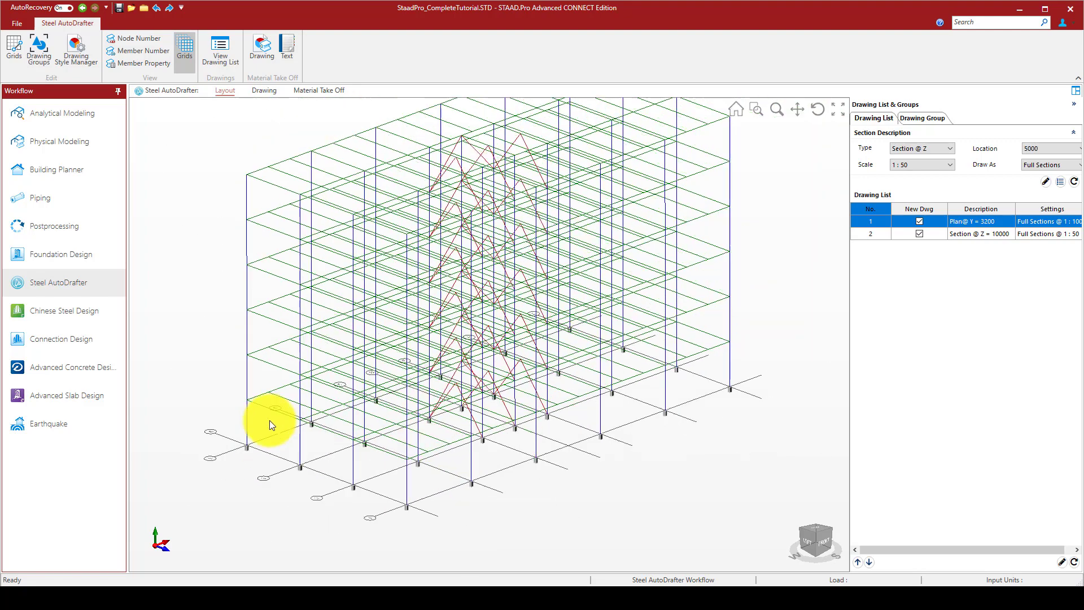
{"action": "scroll", "coordinate": [409, 455], "scroll_direction": "up", "scroll_amount": 5}
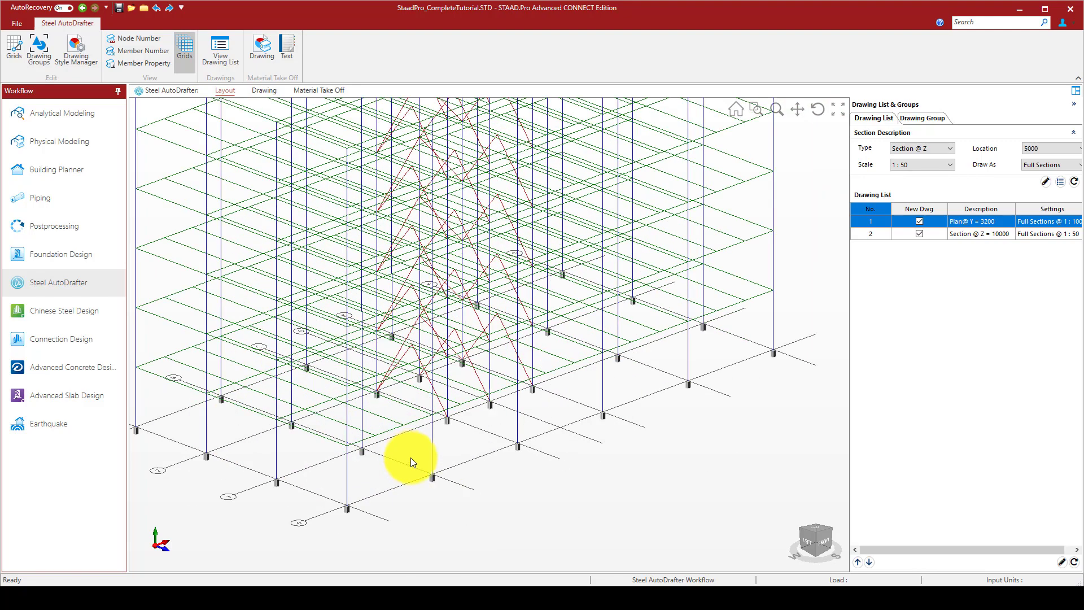
{"action": "scroll", "coordinate": [411, 457], "scroll_direction": "down", "scroll_amount": 5}
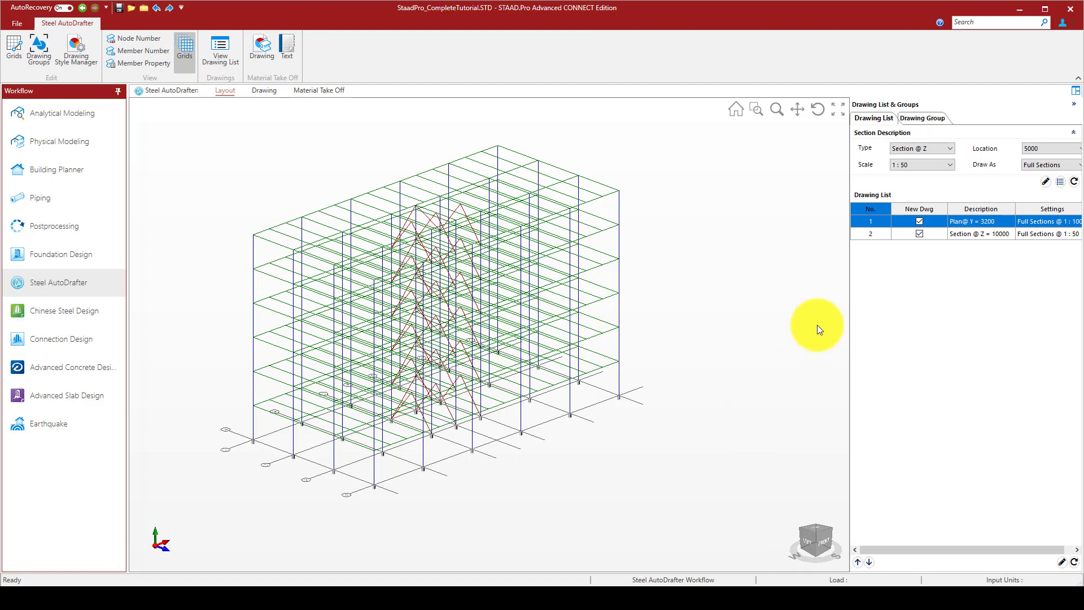